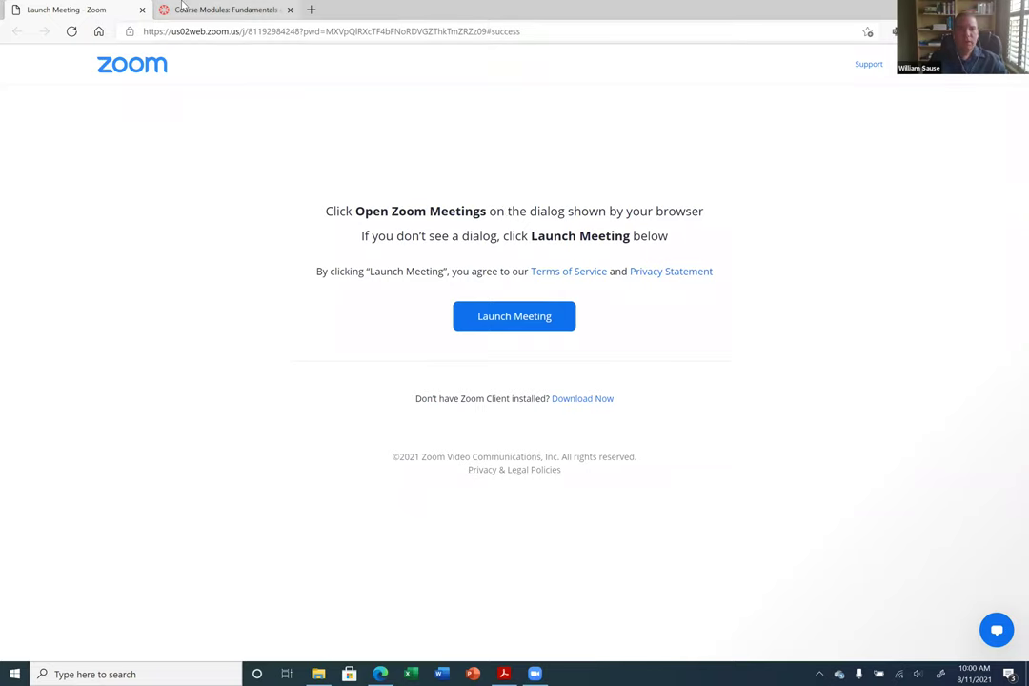
Step: Switch from the Zoom launch page to the Canvas 'Course Modules' tab for SOBA 203
left_click(219, 9)
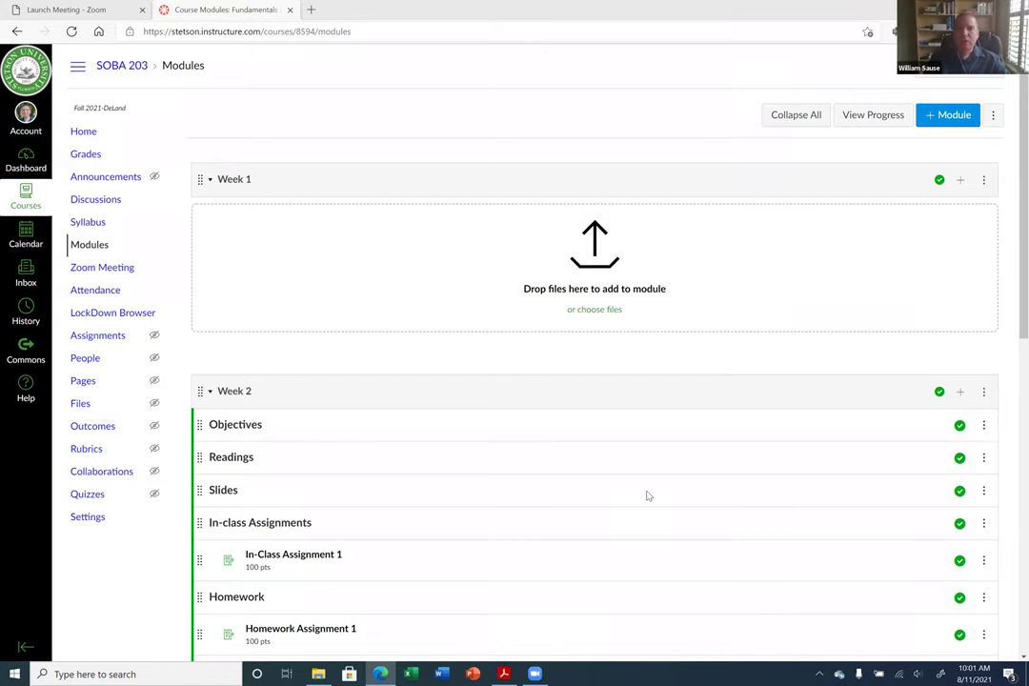
scroll(459, 433, "down", 3)
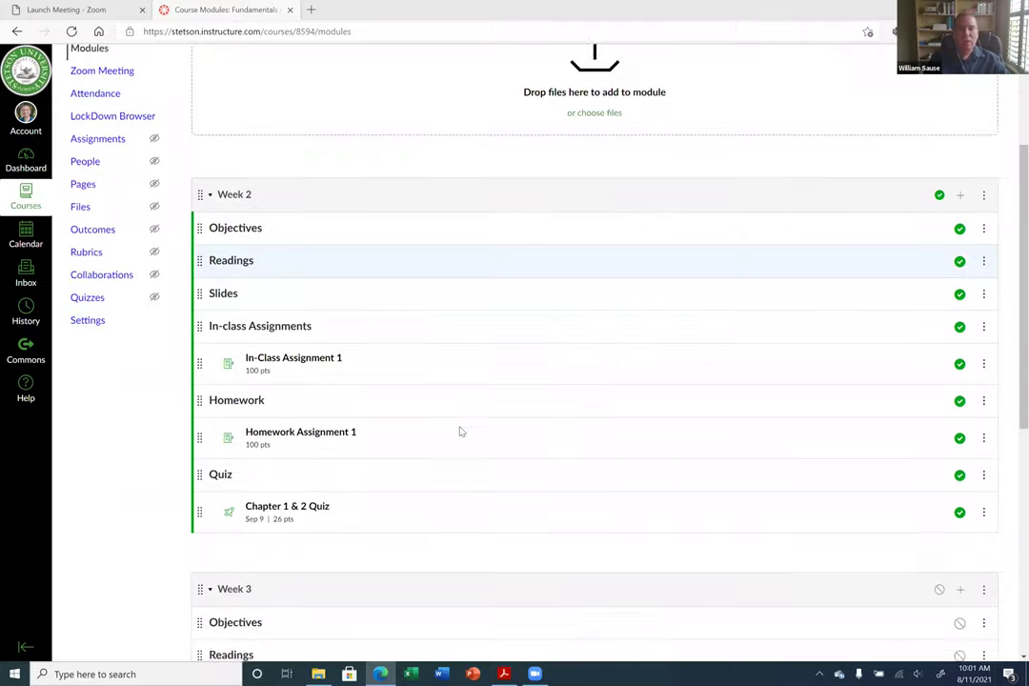
scroll(465, 424, "up", 1)
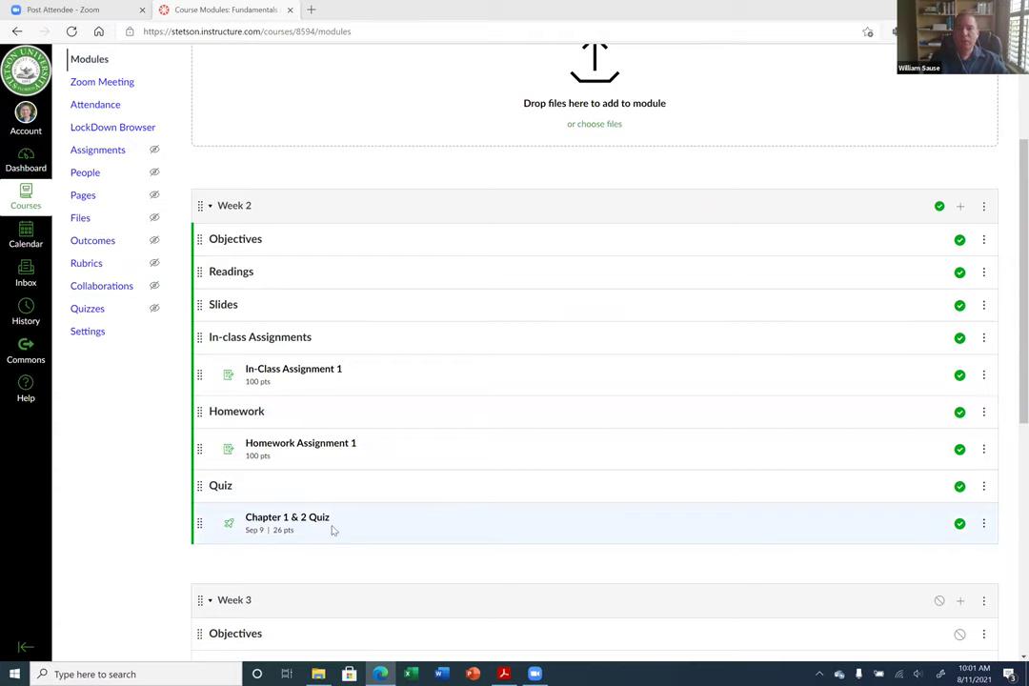
scroll(334, 520, "up", 2)
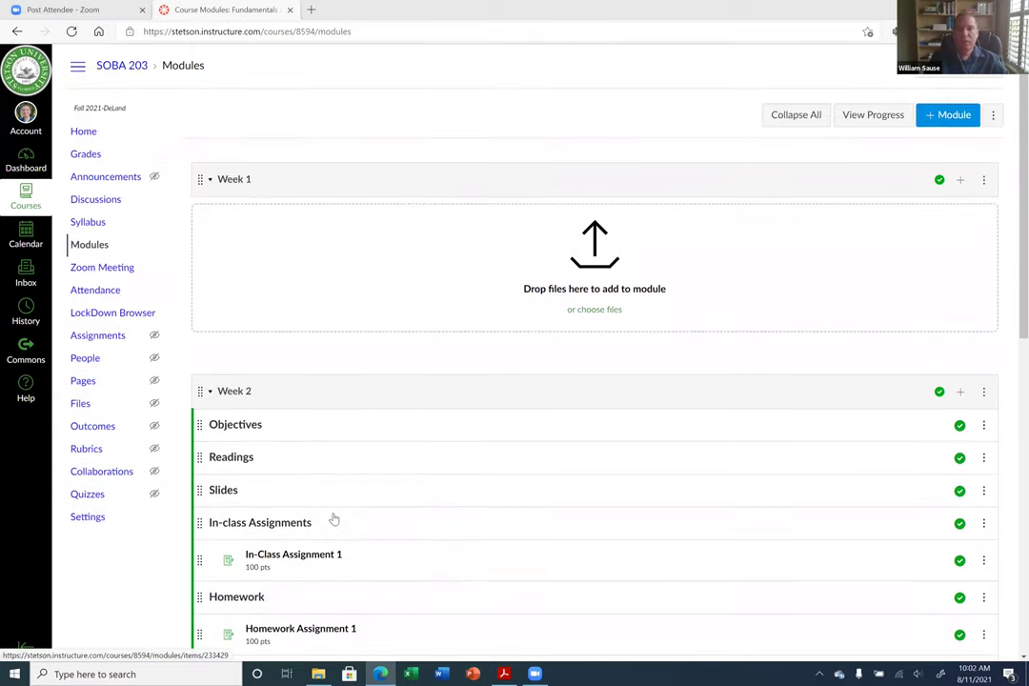
scroll(333, 519, "down", 2)
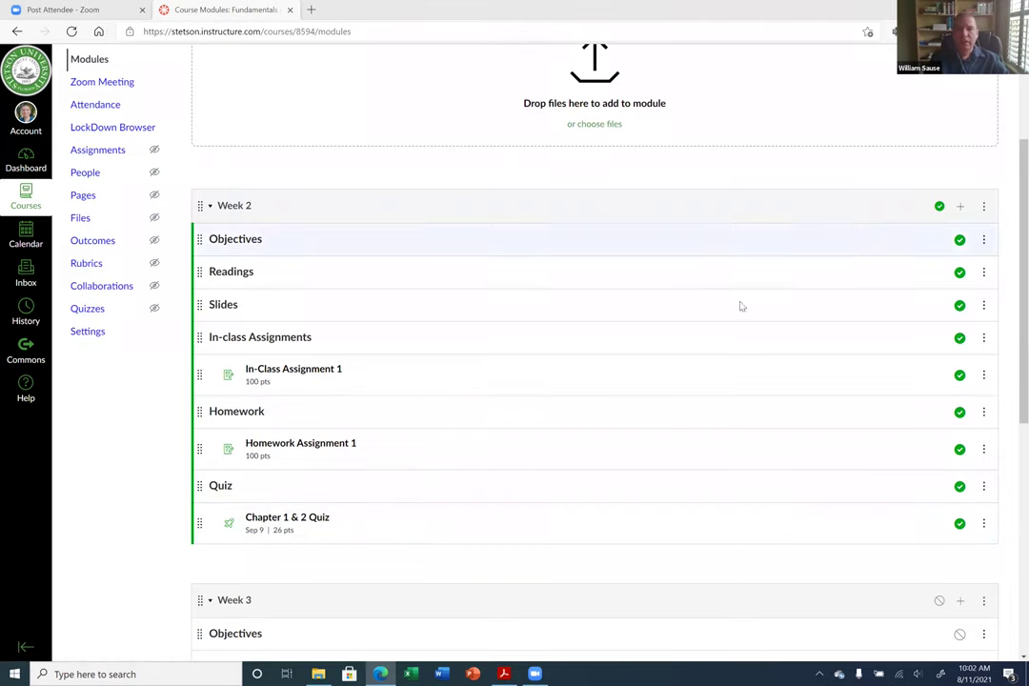
left_click(962, 207)
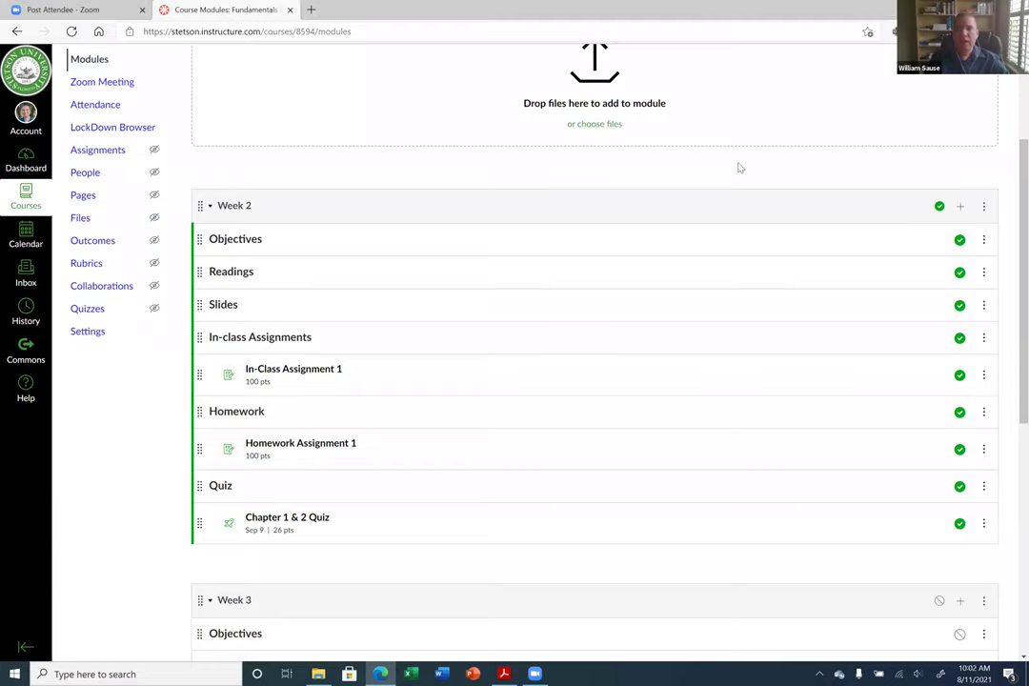
left_click(443, 257)
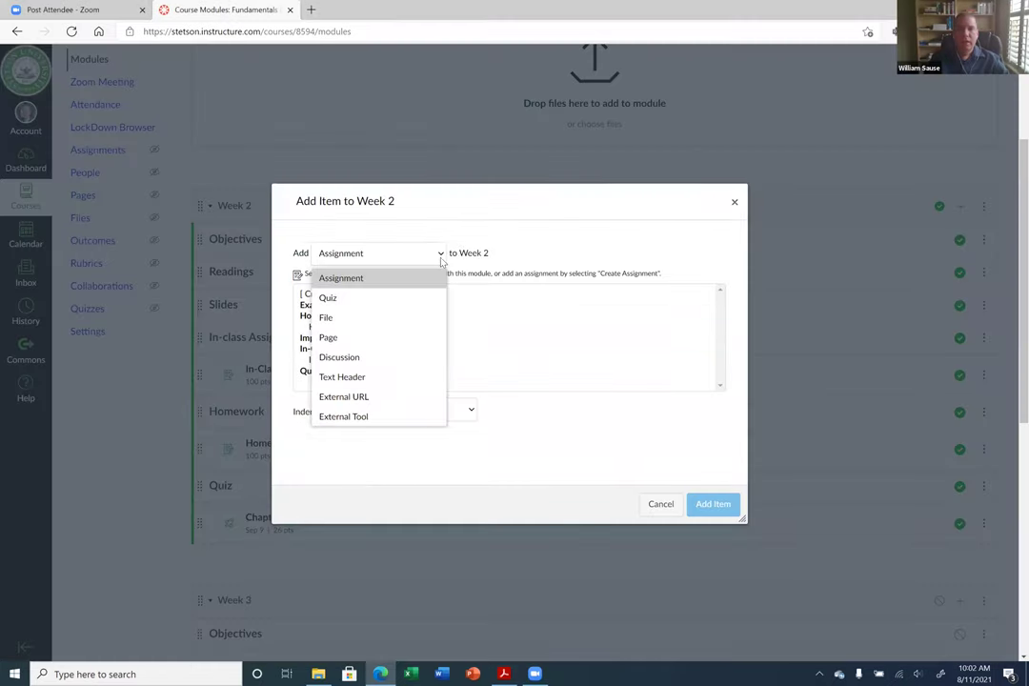
left_click(375, 296)
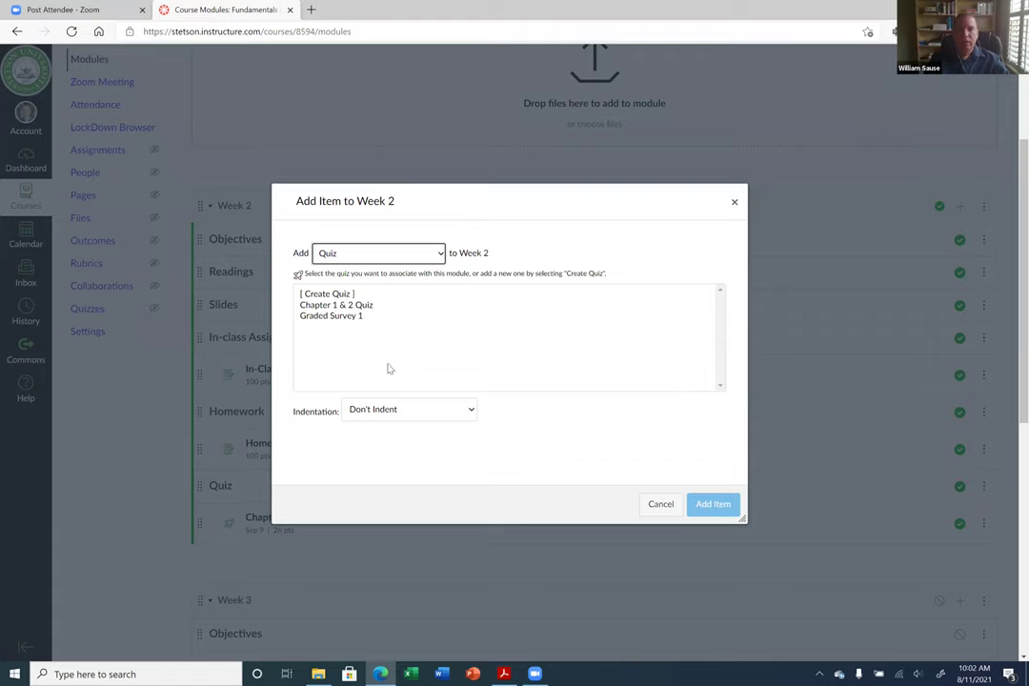
left_click(350, 295)
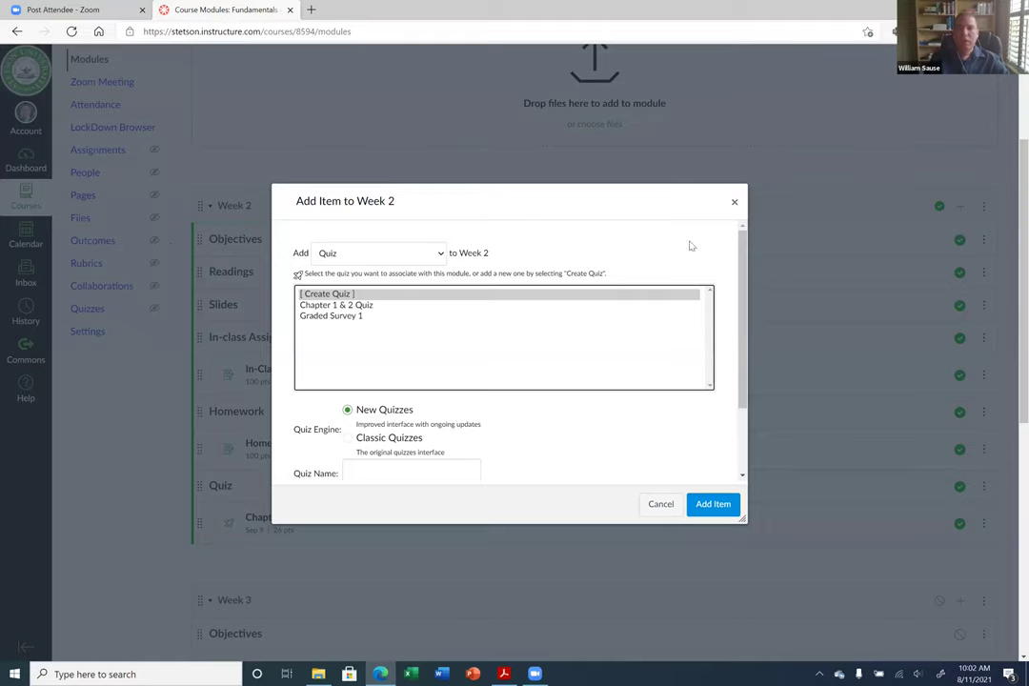
left_click(734, 201)
scroll(419, 315, "up", 3)
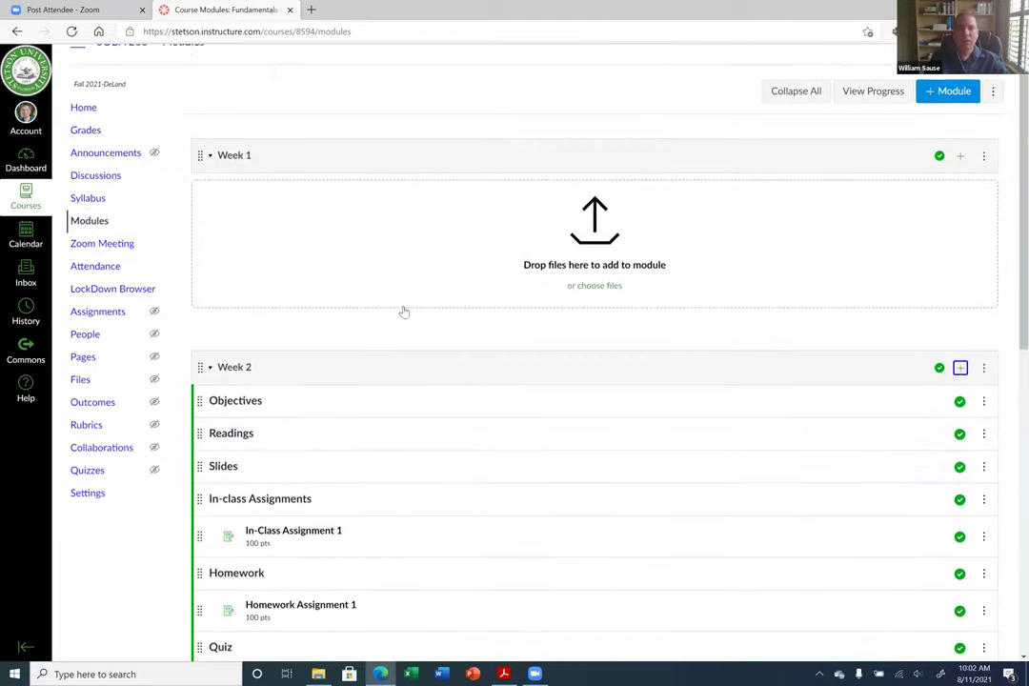
Step: From the SOBA 203 home page, start Import Existing Content and list the content types
left_click(77, 132)
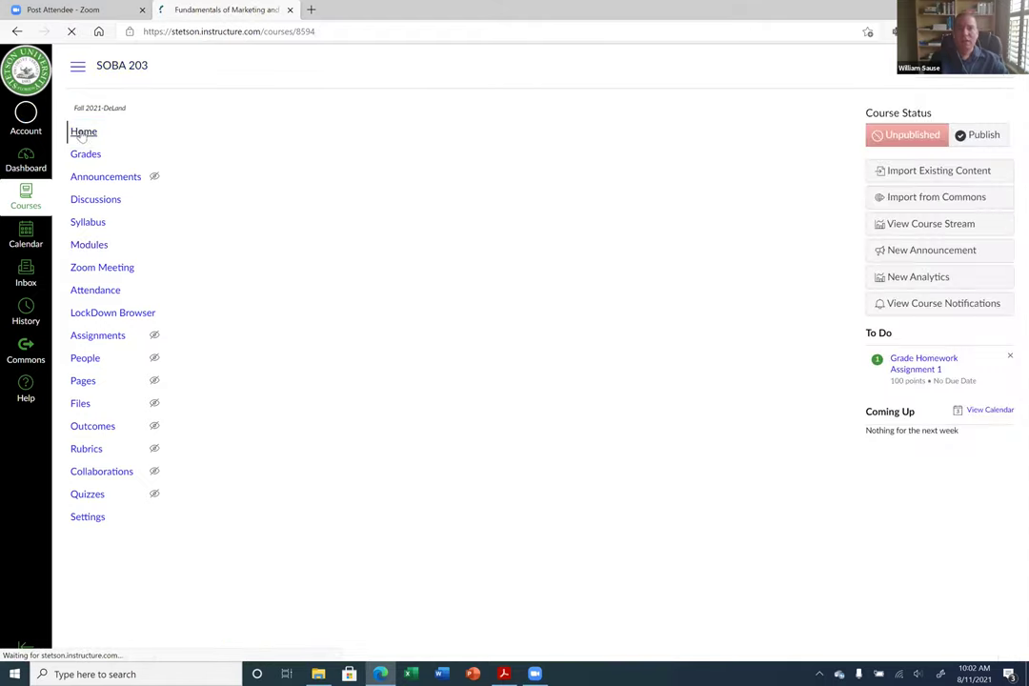
left_click(943, 172)
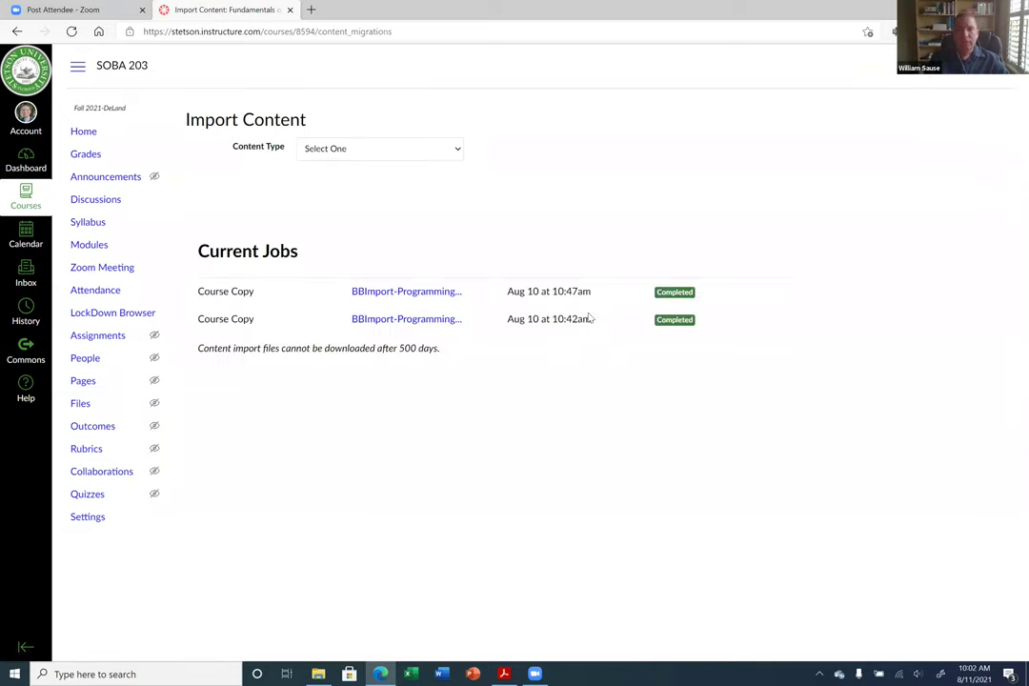
left_click(372, 154)
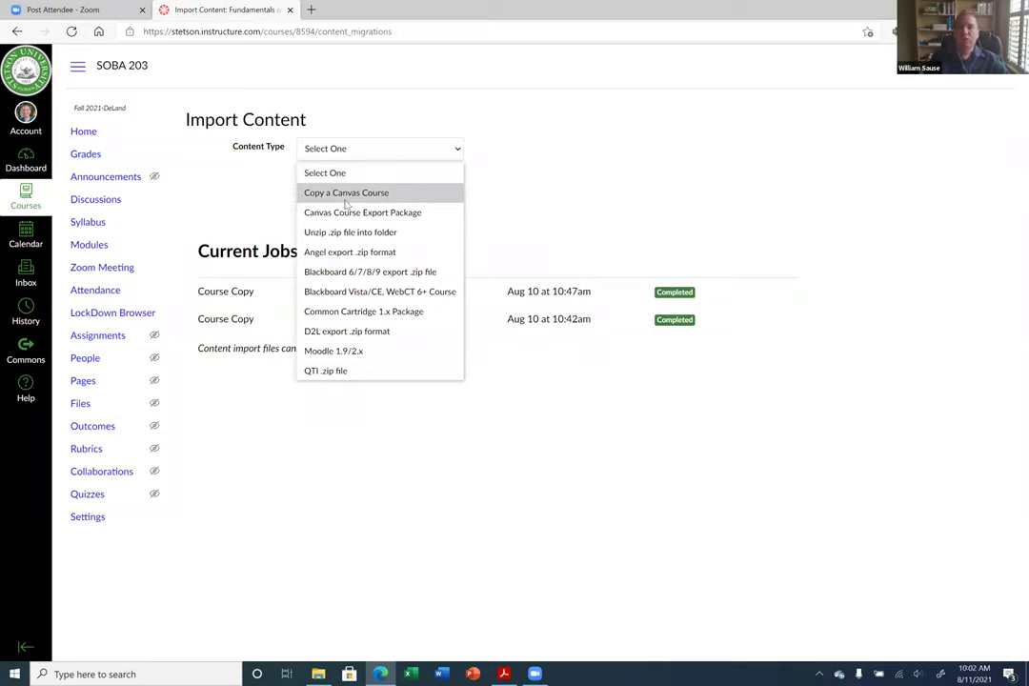
Step: Start a Canvas course copy from BBImport-Programming for Analytics with specific content selection
left_click(360, 194)
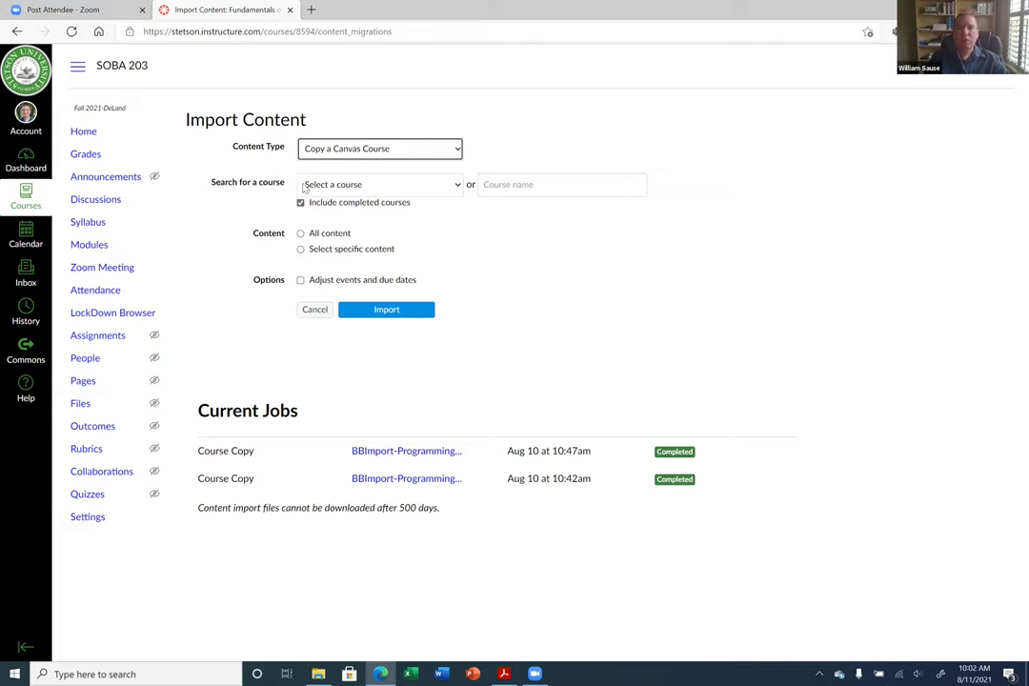
left_click(380, 187)
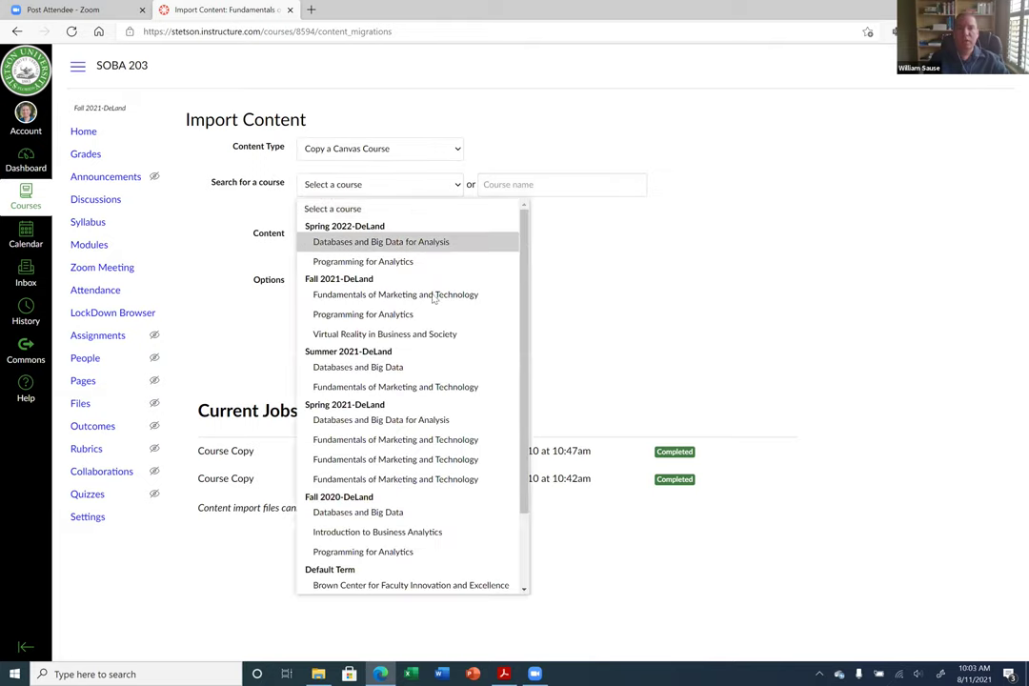
scroll(443, 379, "down", 2)
scroll(443, 379, "down", 1)
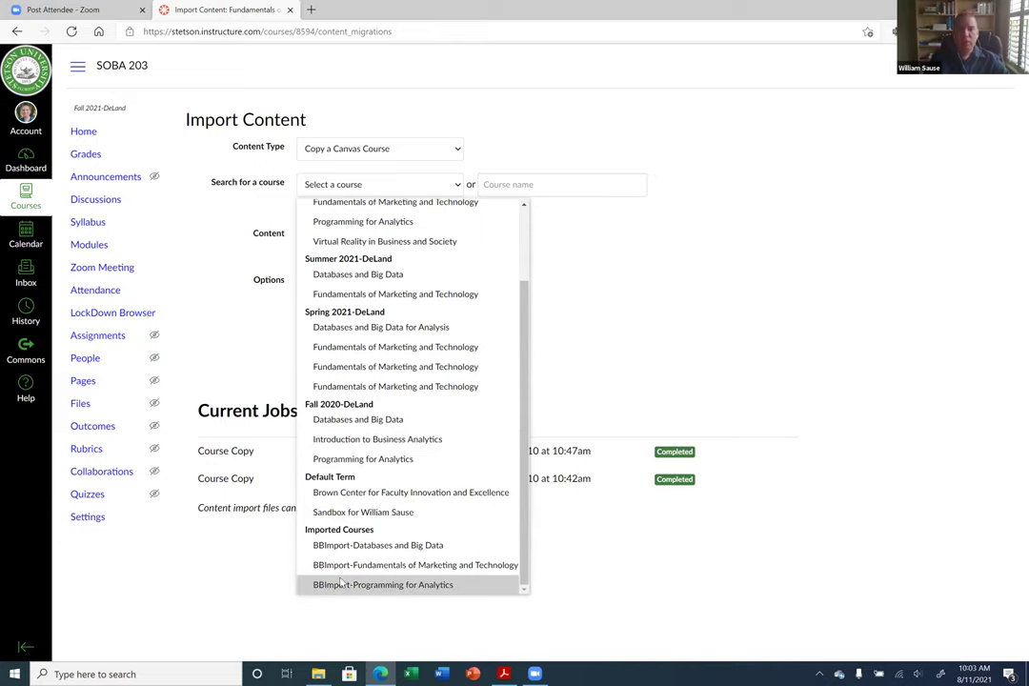
left_click(370, 585)
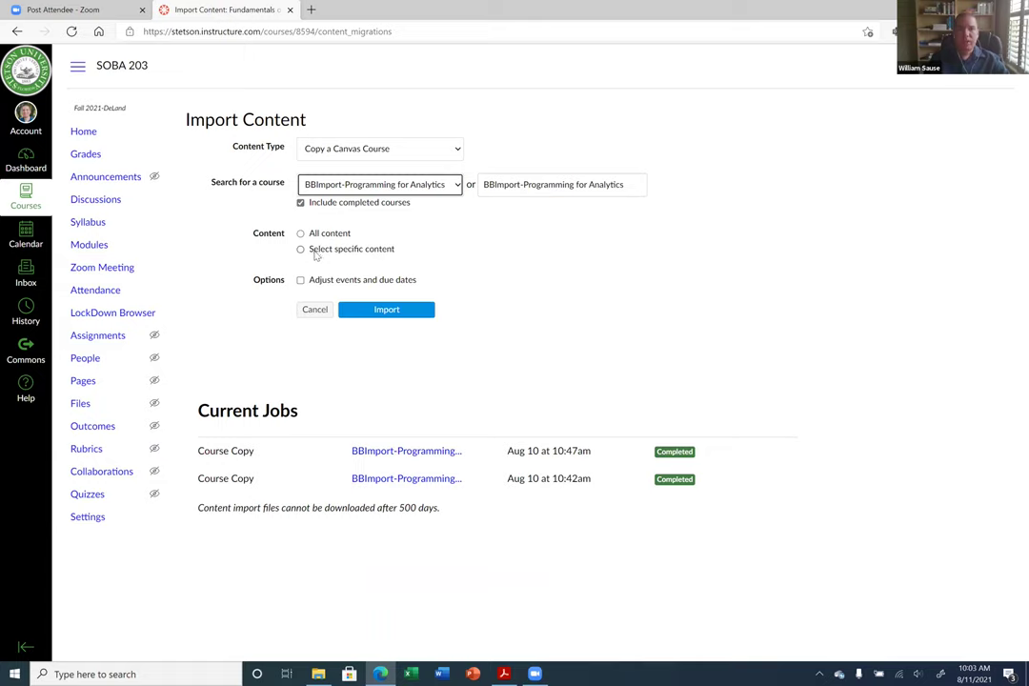
left_click(315, 252)
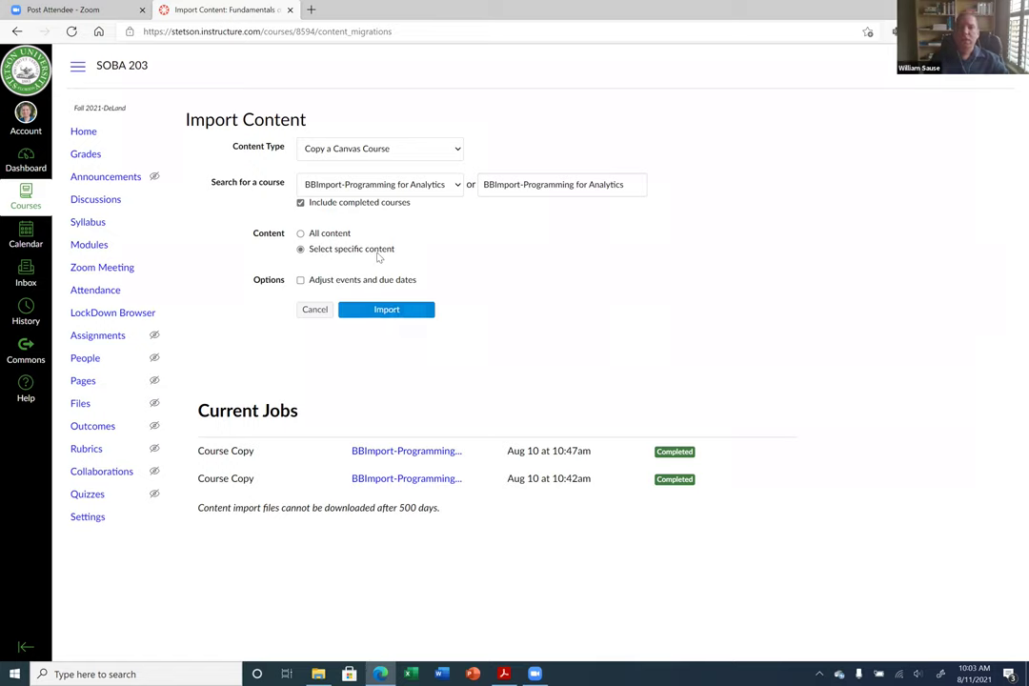
left_click(386, 310)
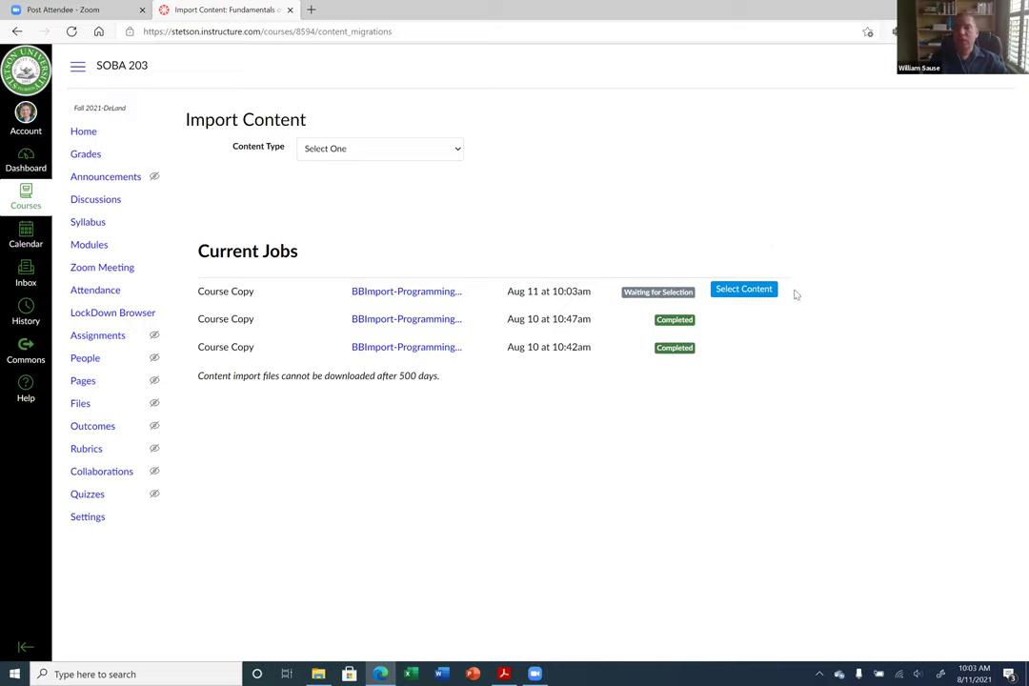
Step: Open the content selection and include the Chapter 3 Quiz from the source course's quizzes
left_click(742, 289)
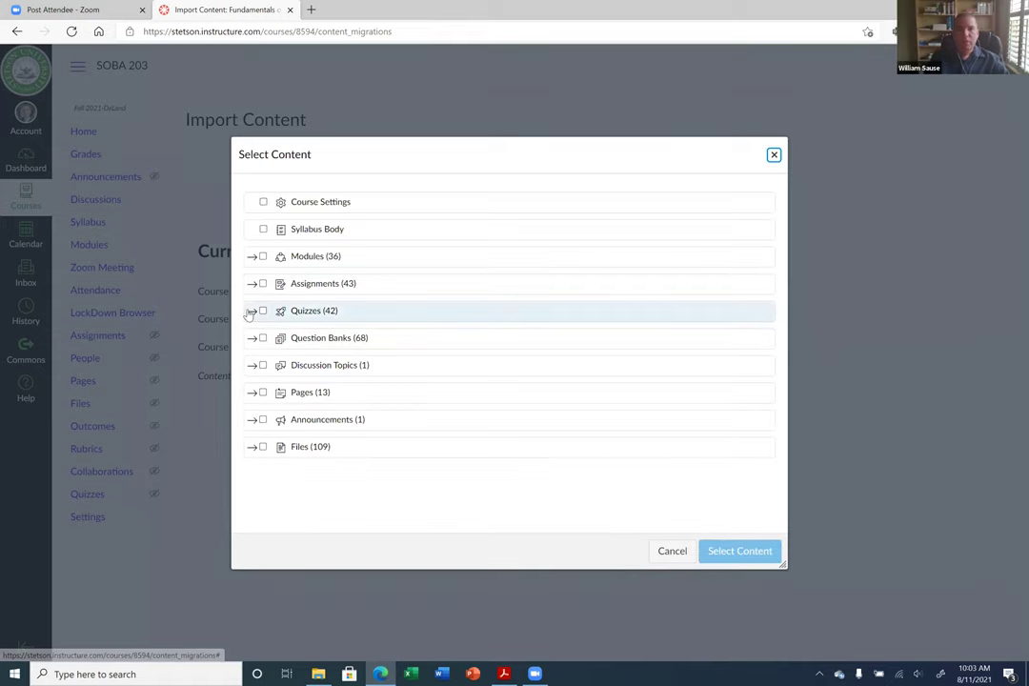
left_click(250, 311)
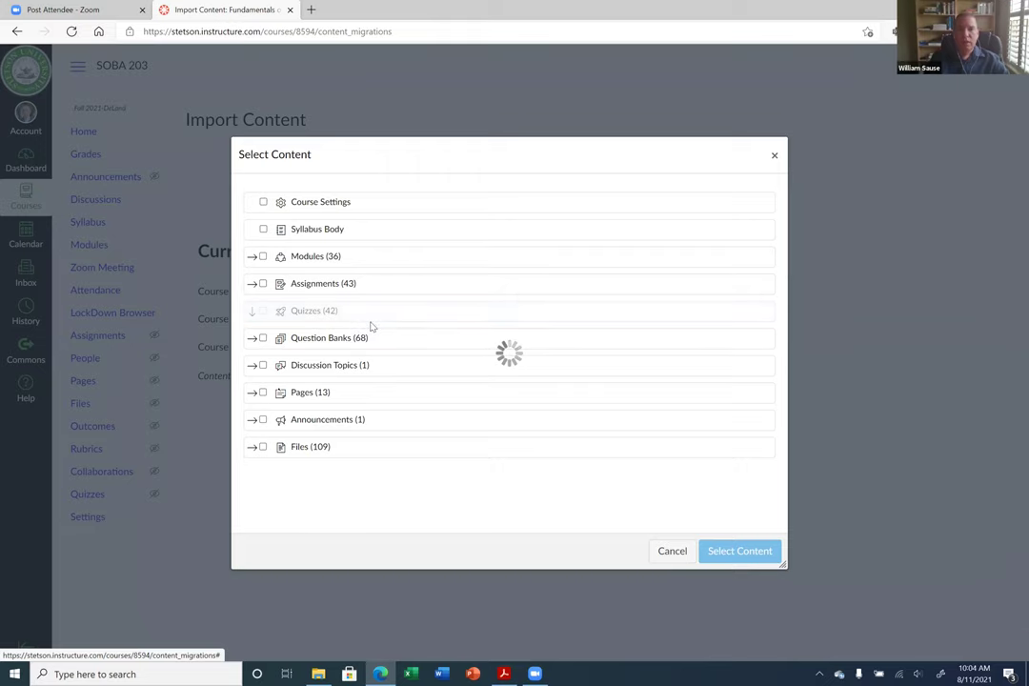
scroll(437, 366, "down", 1)
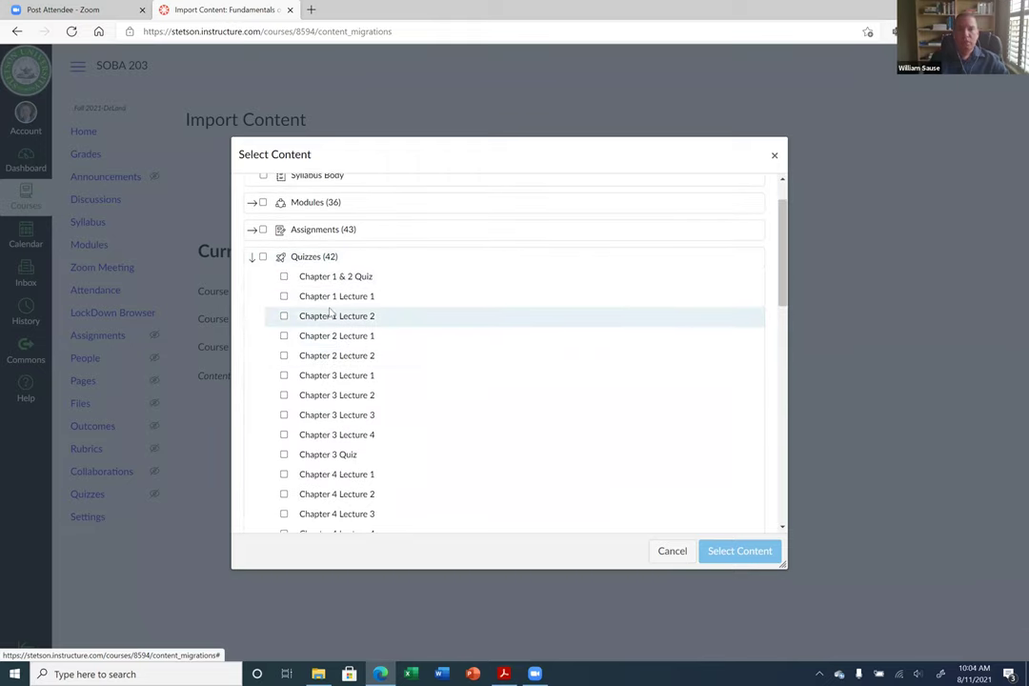
scroll(329, 312, "down", 1)
left_click(283, 401)
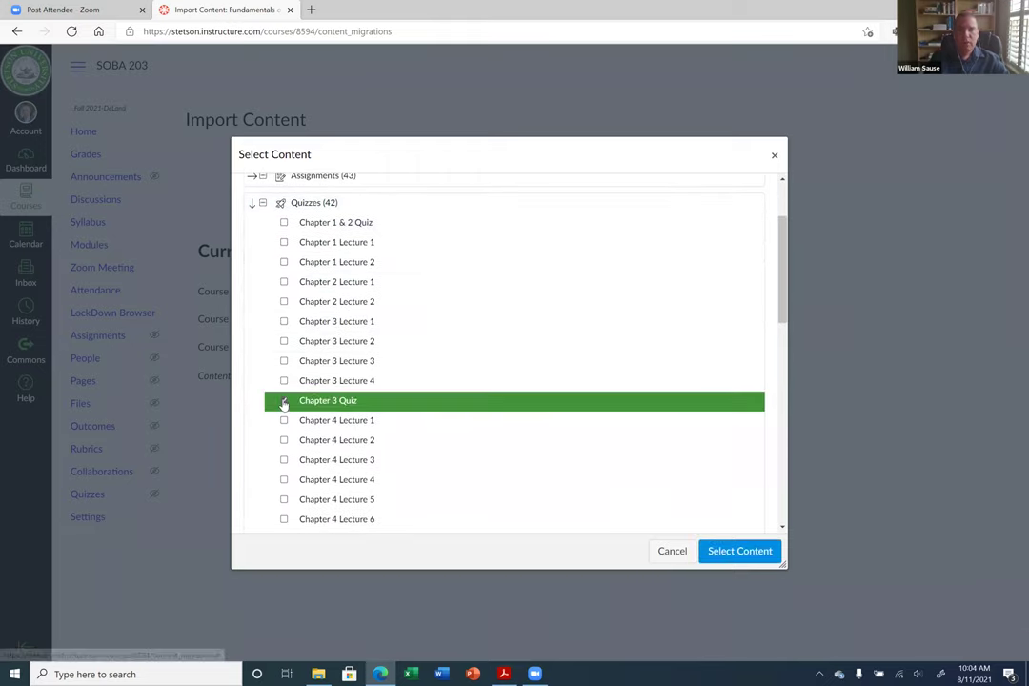
Step: Expand the source course's question banks and tick CH3Q4 and CH3Q2
scroll(473, 387, "down", 12)
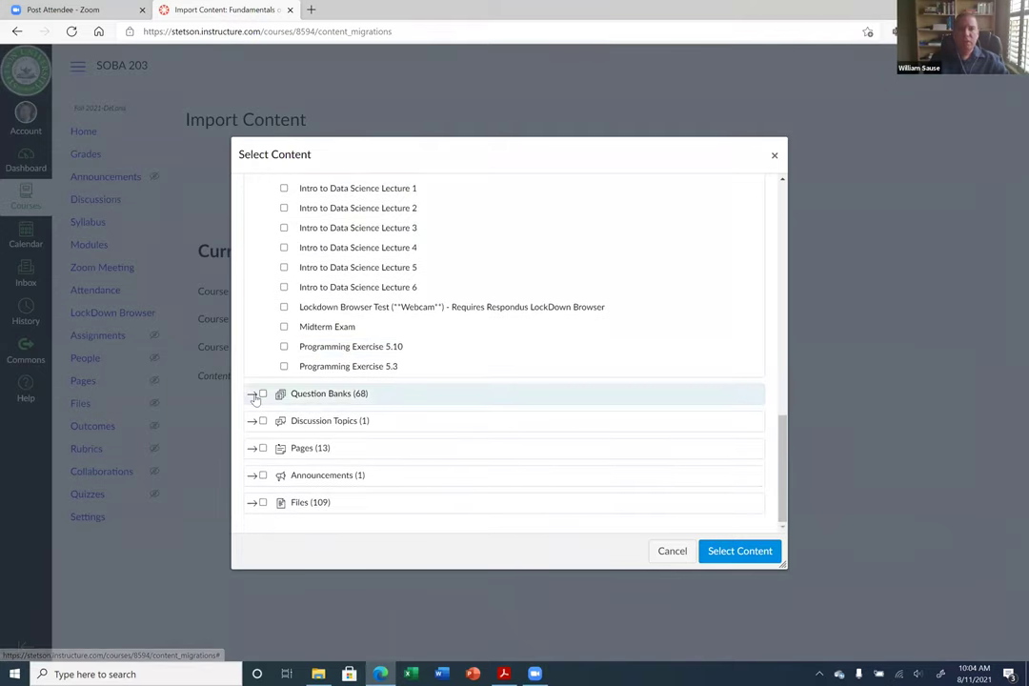
left_click(254, 395)
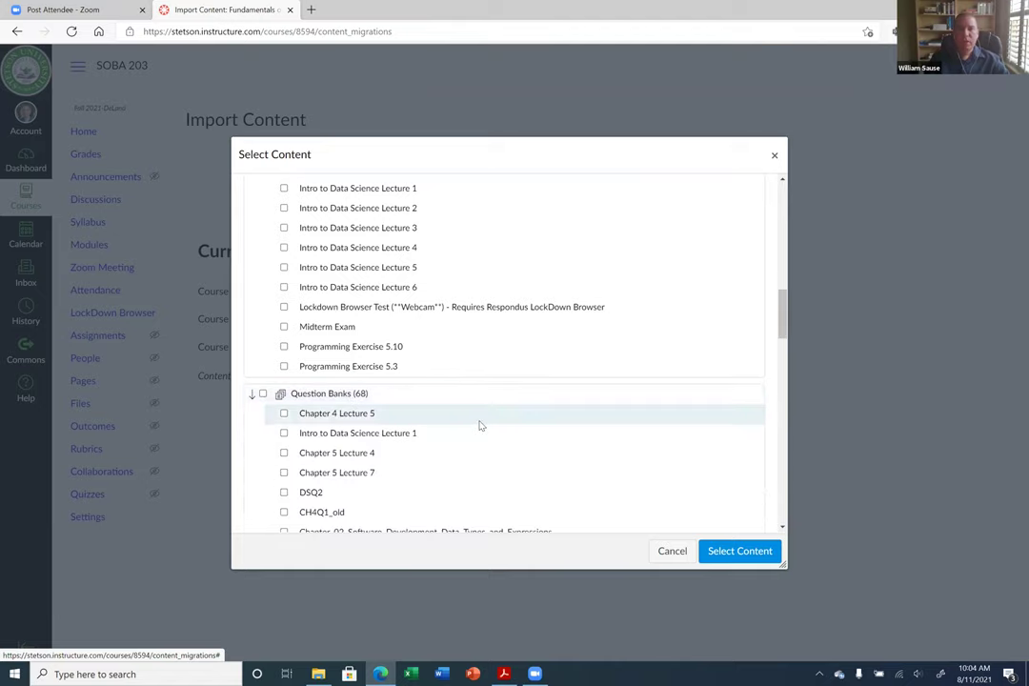
scroll(390, 400, "down", 5)
scroll(390, 401, "down", 6)
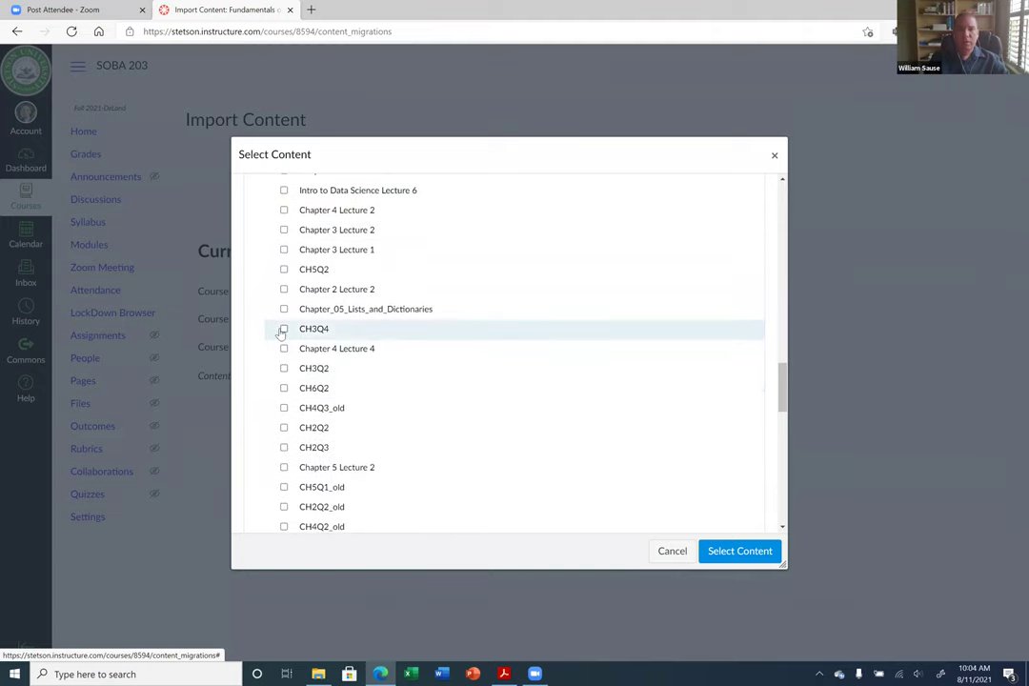
left_click(282, 328)
left_click(282, 368)
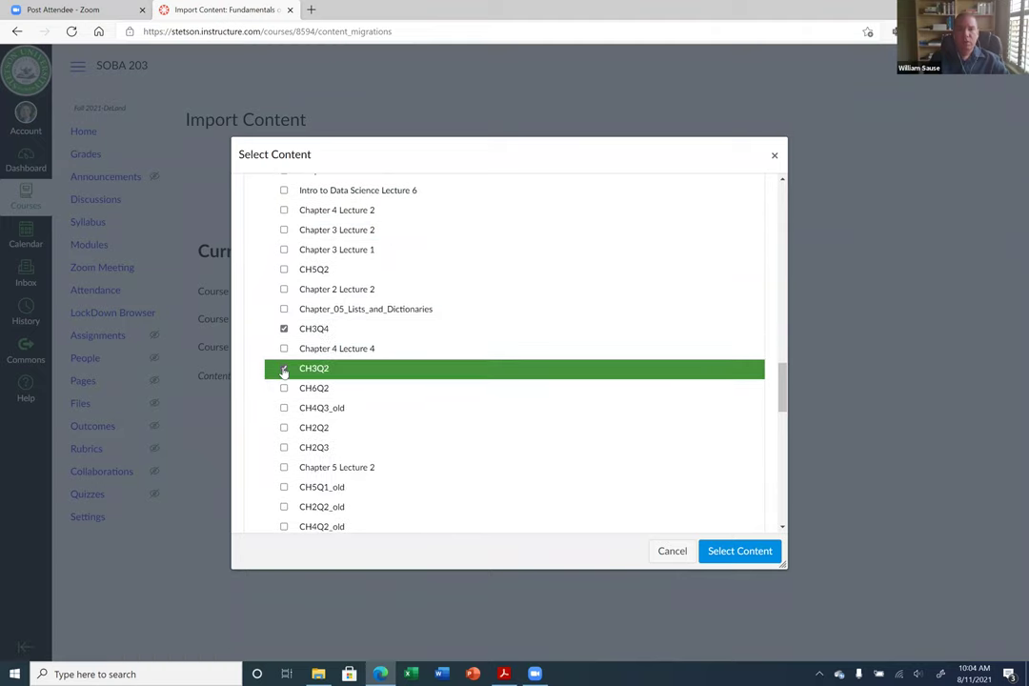
Step: Also tick the CH3Q3 and CH3Q1 question banks for import
scroll(366, 324, "up", 5)
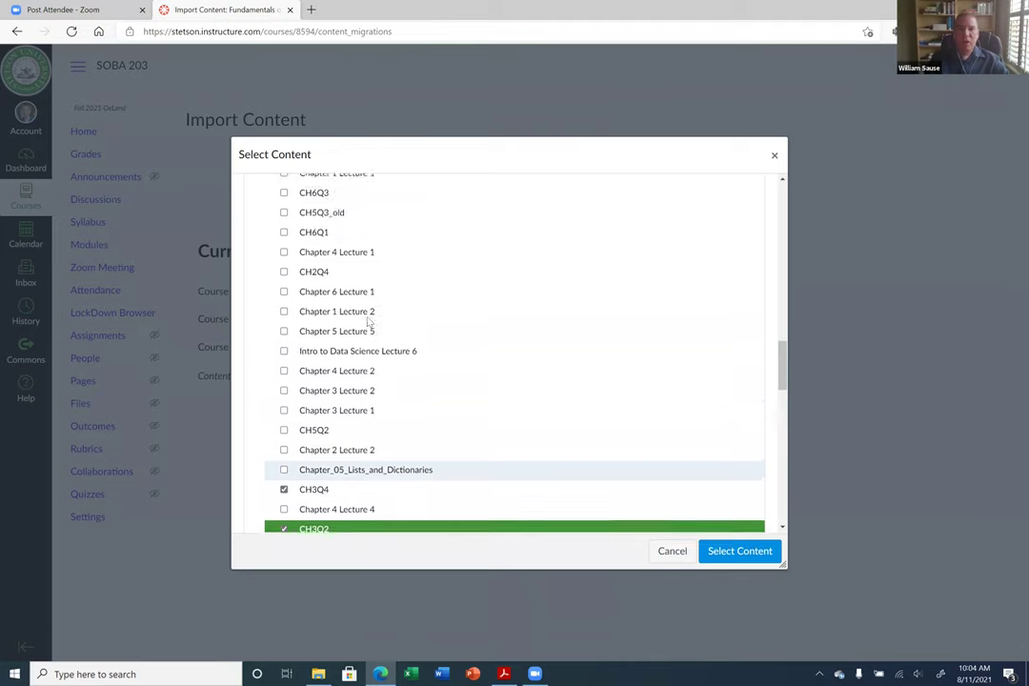
scroll(329, 303, "up", 4)
scroll(331, 303, "down", 1)
scroll(331, 303, "down", 8)
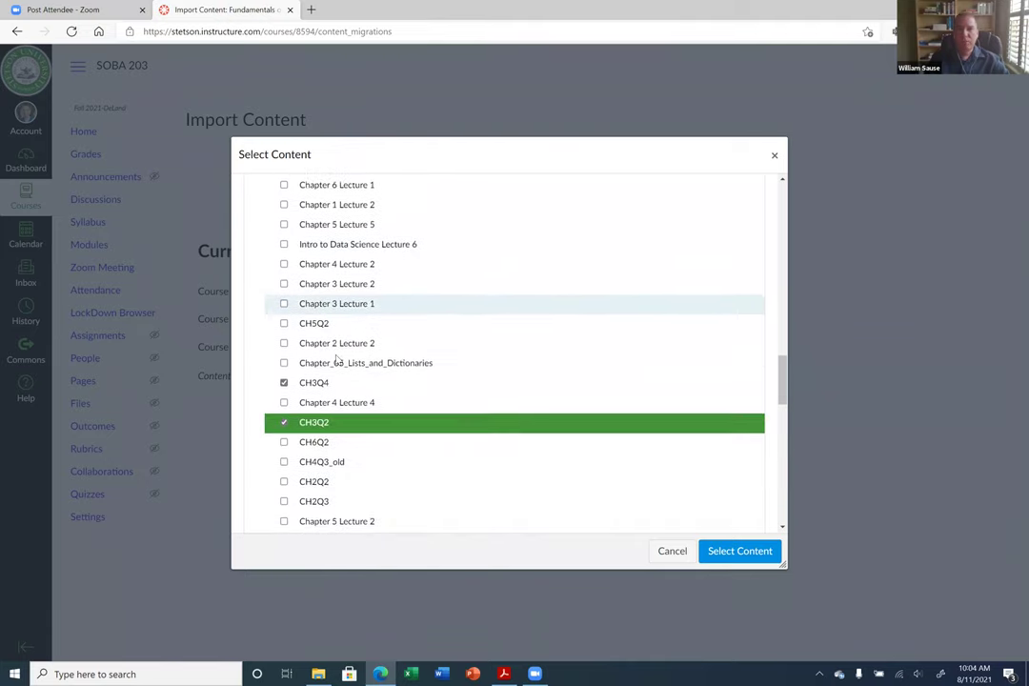
scroll(335, 359, "down", 3)
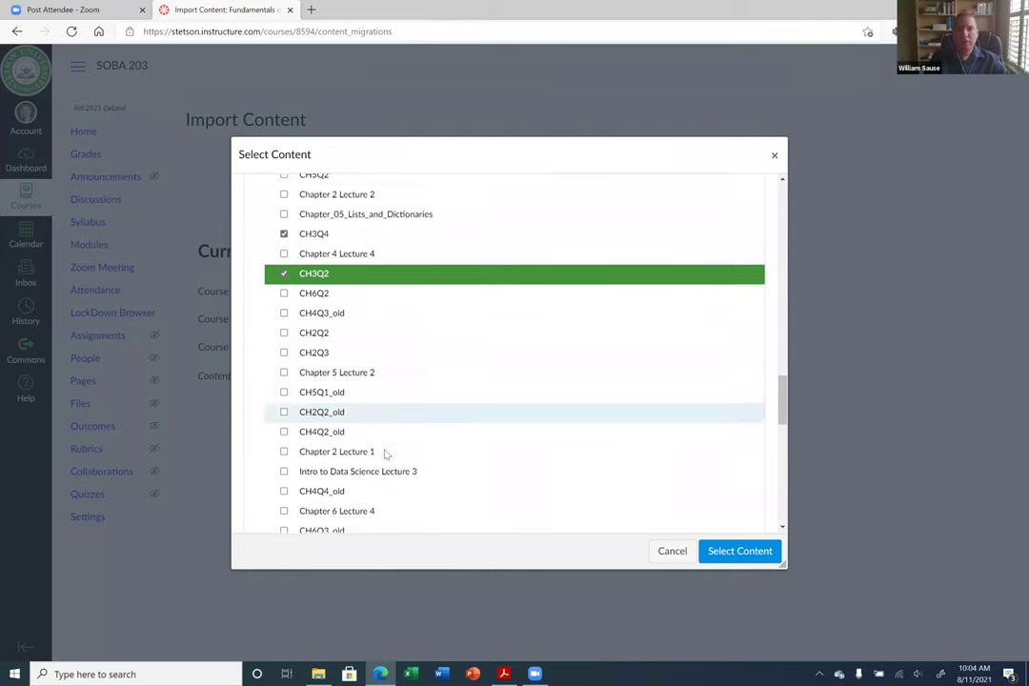
scroll(333, 366, "down", 6)
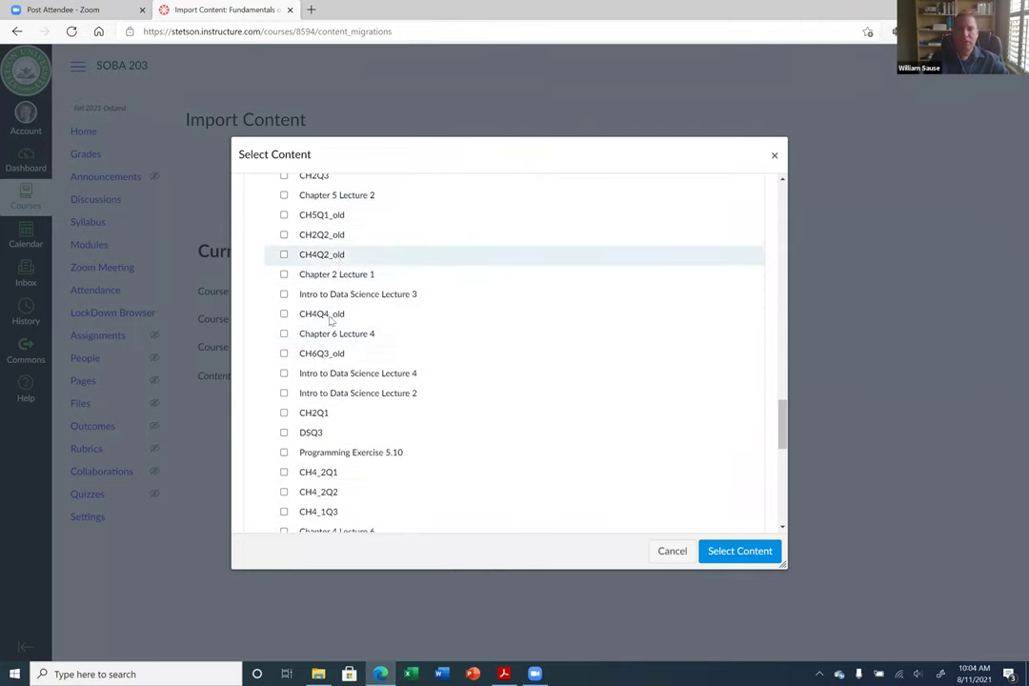
scroll(327, 338, "down", 4)
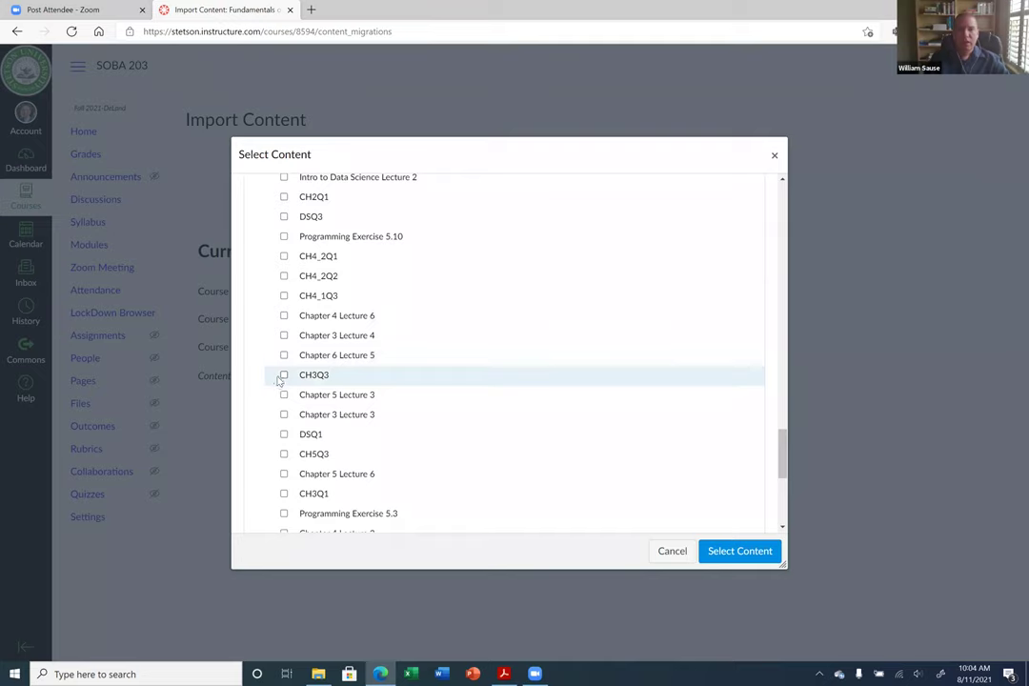
left_click(284, 377)
scroll(392, 357, "up", 15)
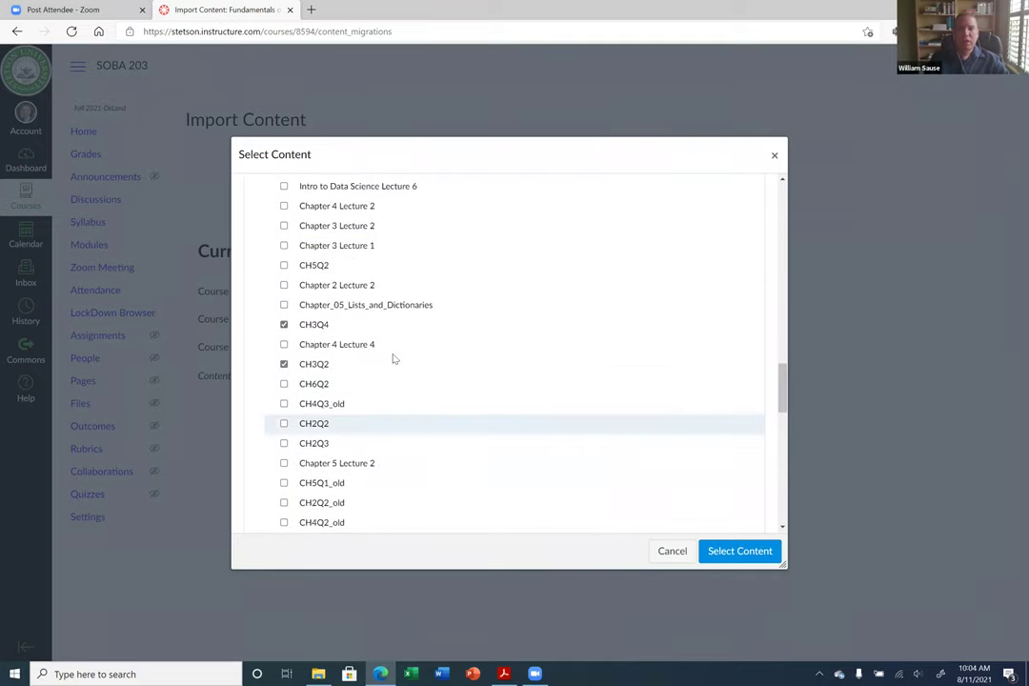
scroll(394, 358, "down", 15)
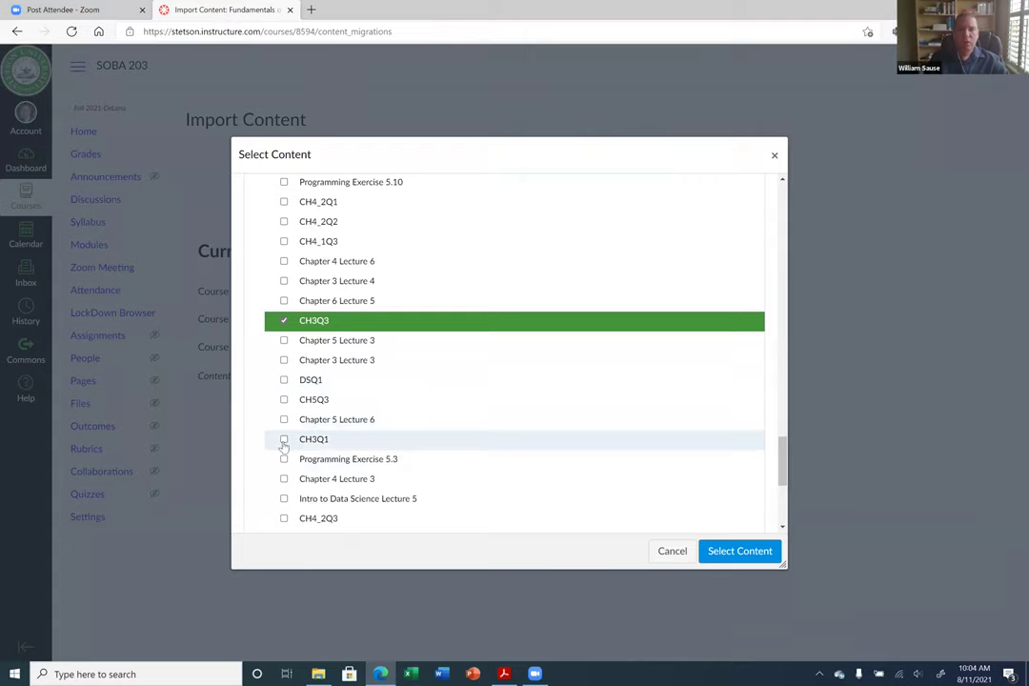
left_click(284, 440)
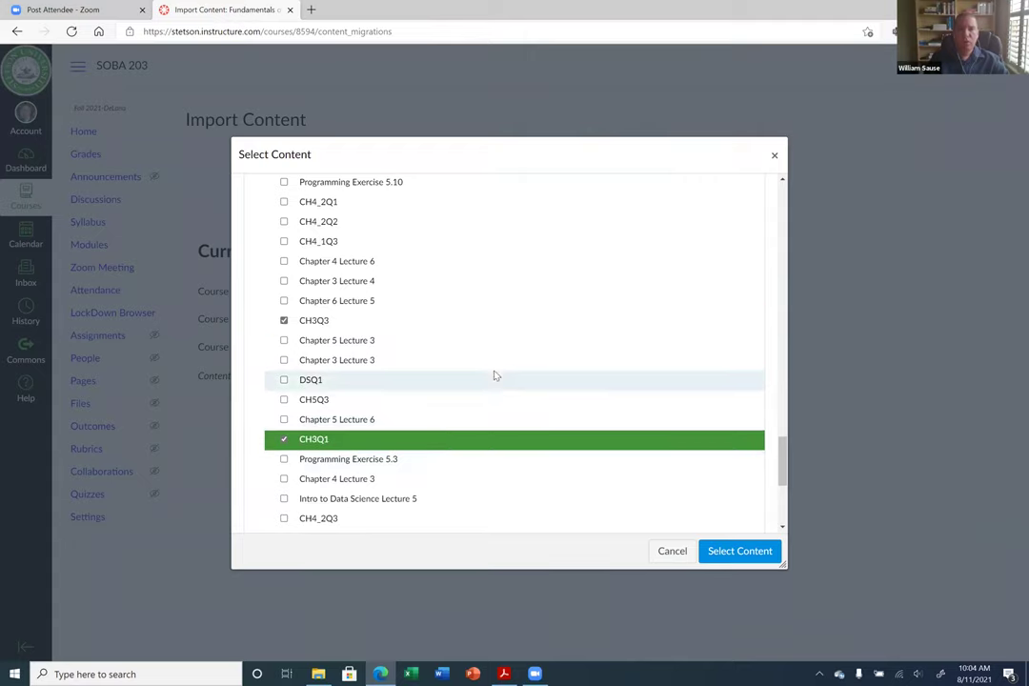
Step: Submit the selected Chapter 3 items to queue the Course Copy import
left_click(734, 553)
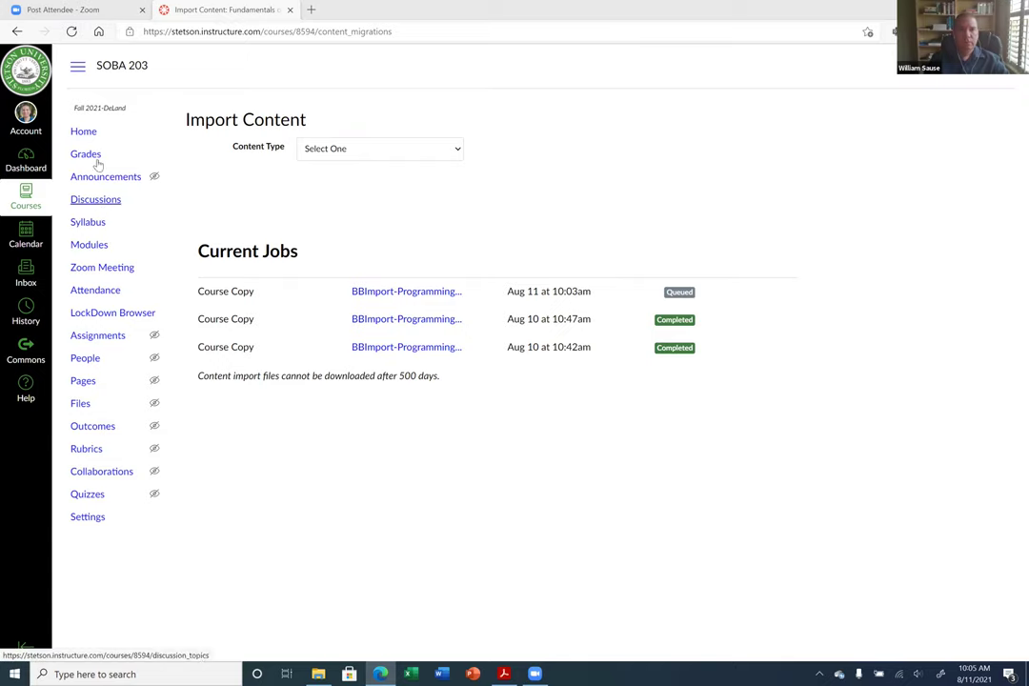
Step: Check the import job's status, then confirm Chapter 3 Quiz appears on the Quizzes page
left_click(84, 499)
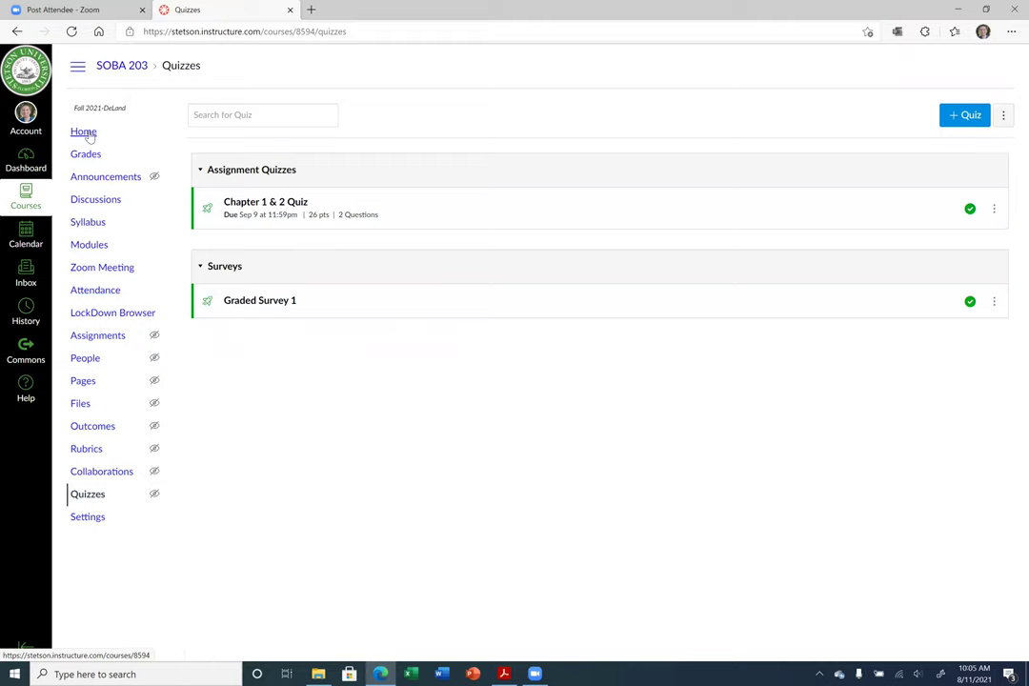
left_click(89, 137)
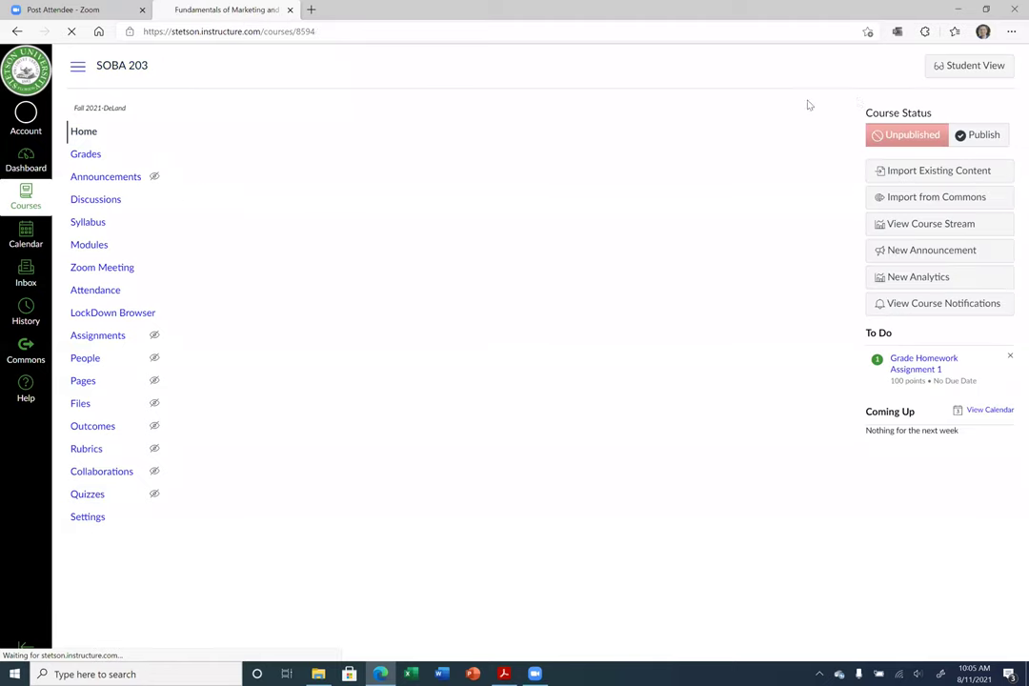
left_click(947, 177)
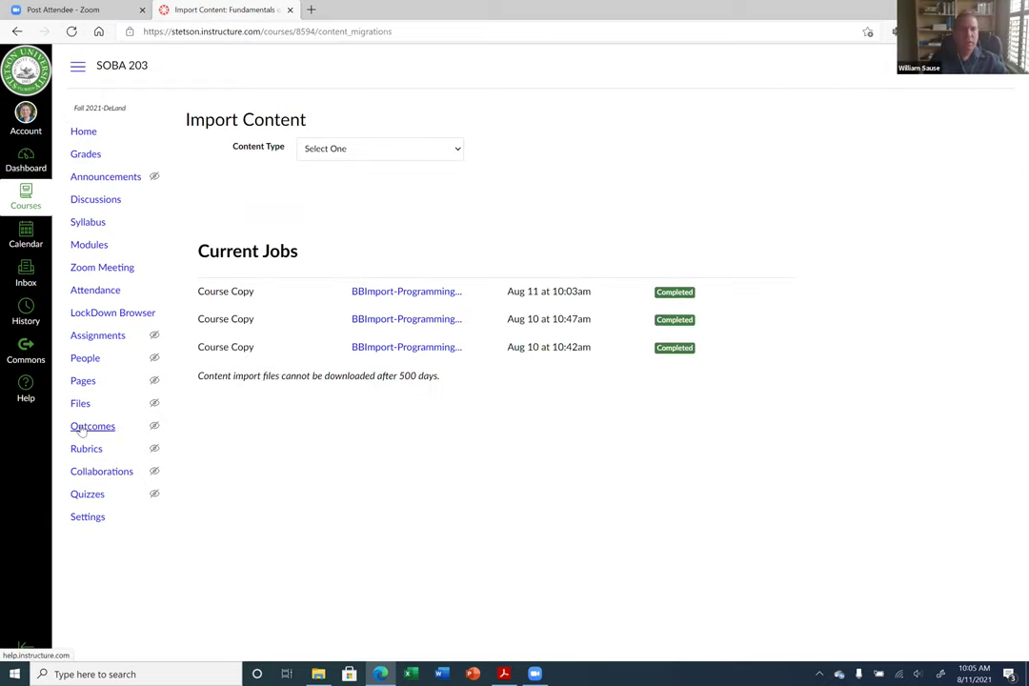
left_click(88, 495)
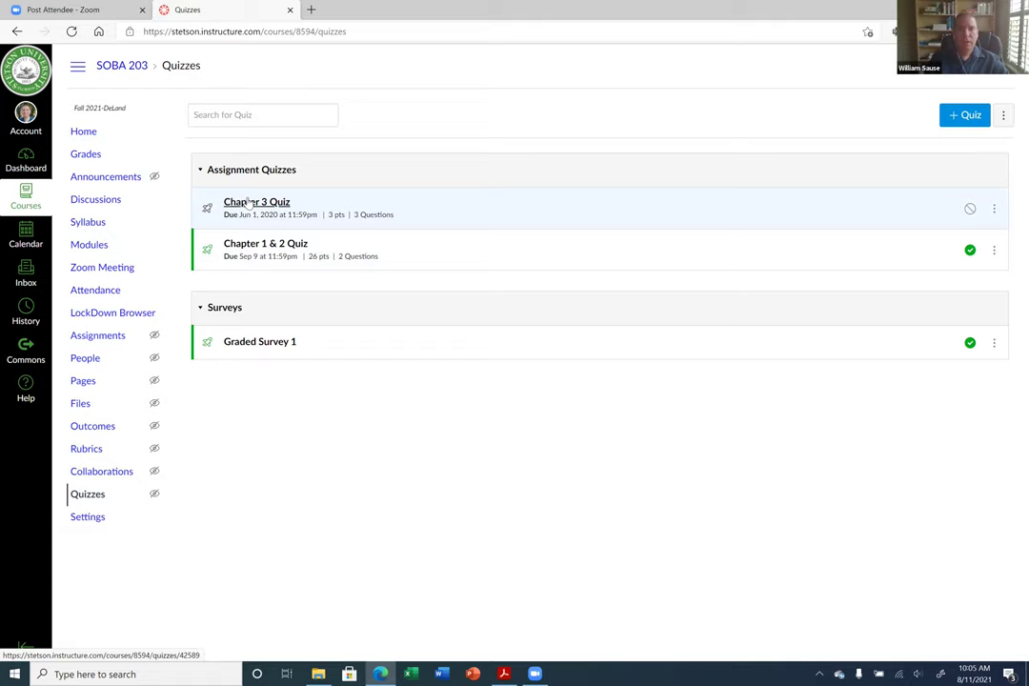
Step: Open Chapter 3 Quiz's Questions tab for editing and highlight the first group's 1 pt value
left_click(249, 203)
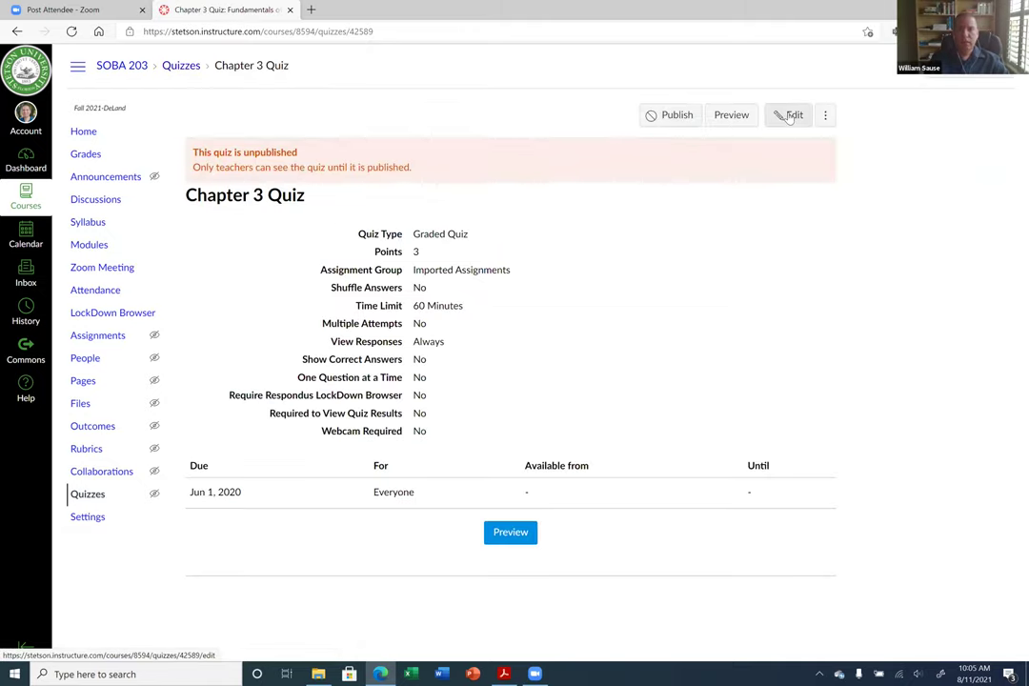
left_click(789, 115)
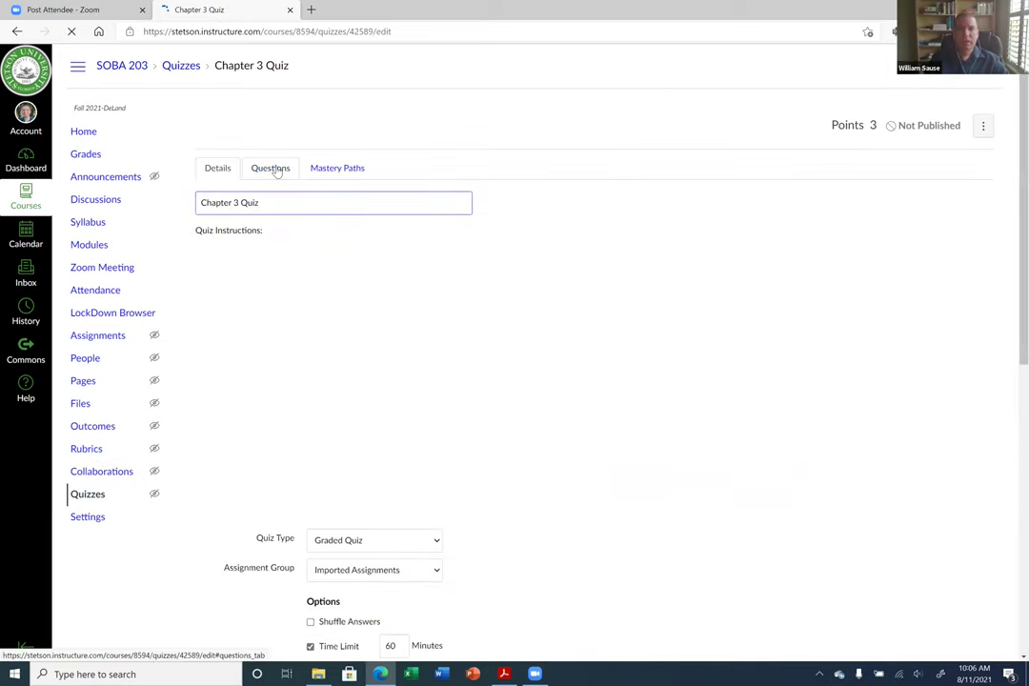
left_click(271, 169)
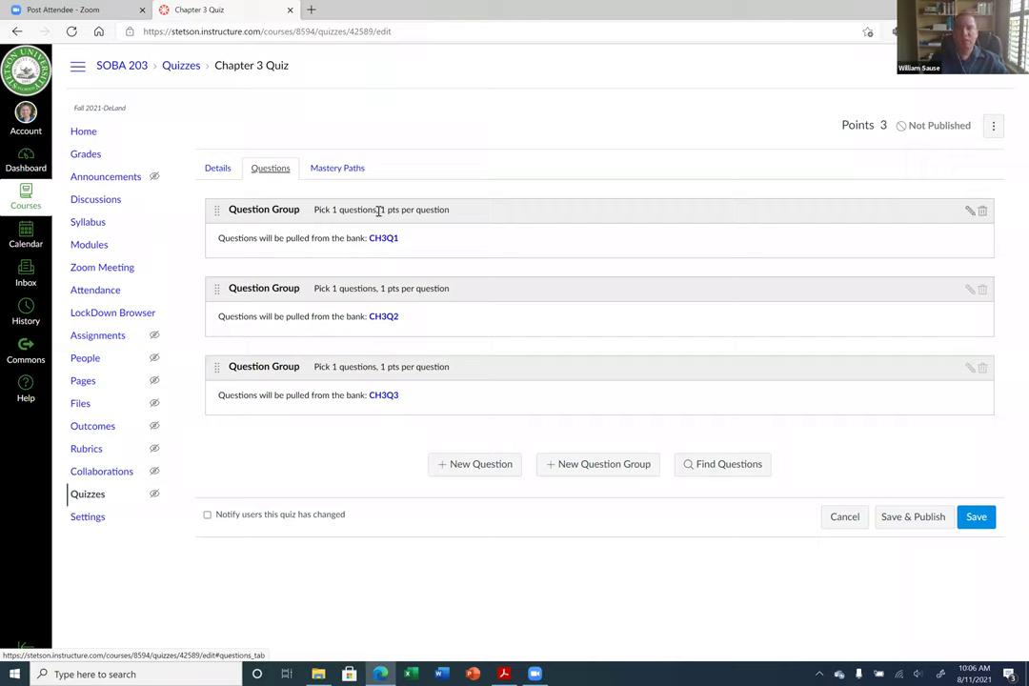
left_click_drag(380, 210, 451, 217)
left_click(441, 226)
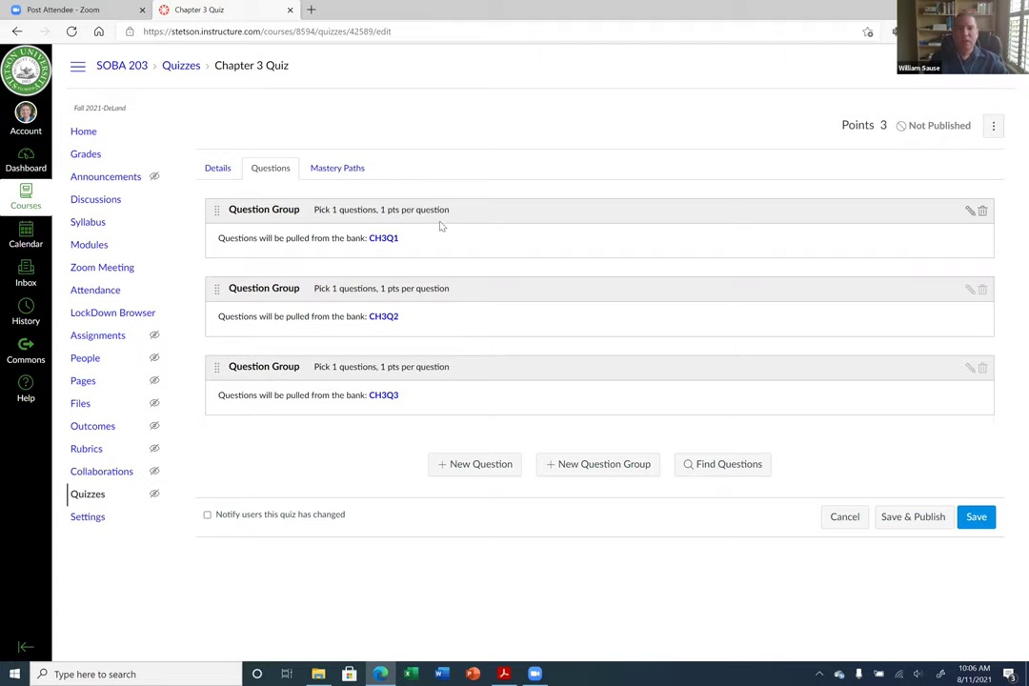
left_click_drag(384, 210, 436, 210)
left_click(381, 211)
Step: Set the CH3Q1 group to 25 pts per question and save the quiz
left_click(969, 210)
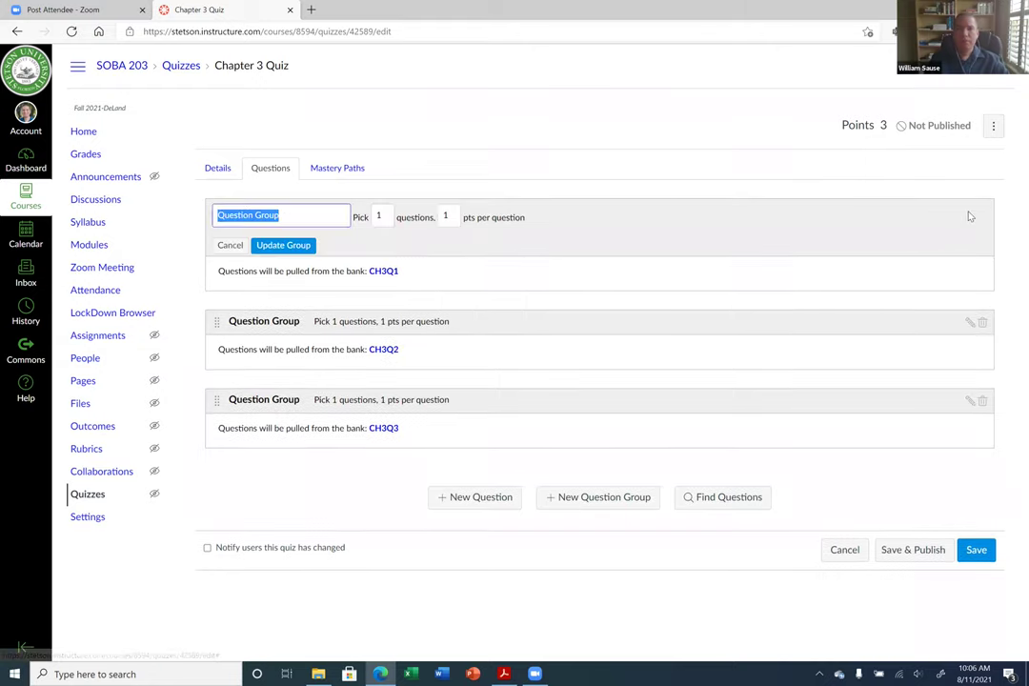
double_click(447, 217)
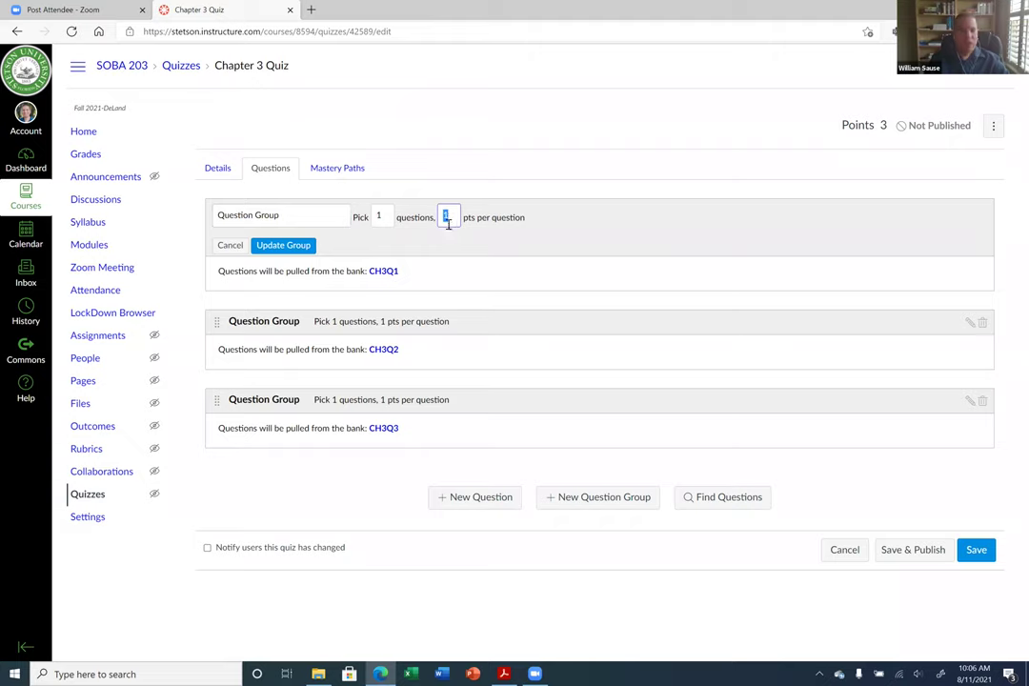
type("25")
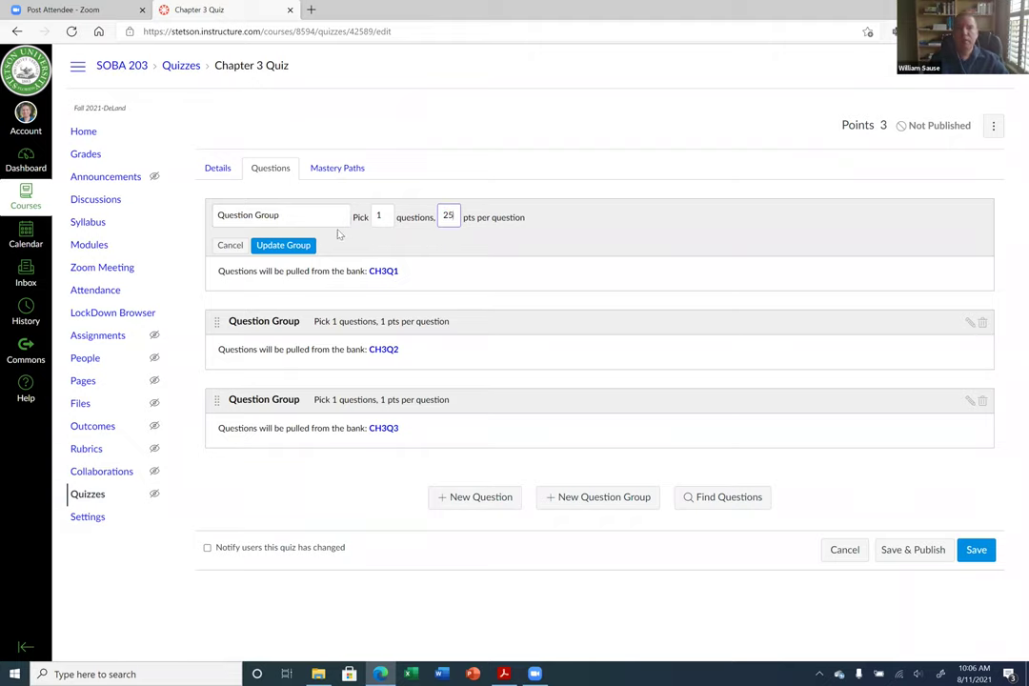
left_click(261, 245)
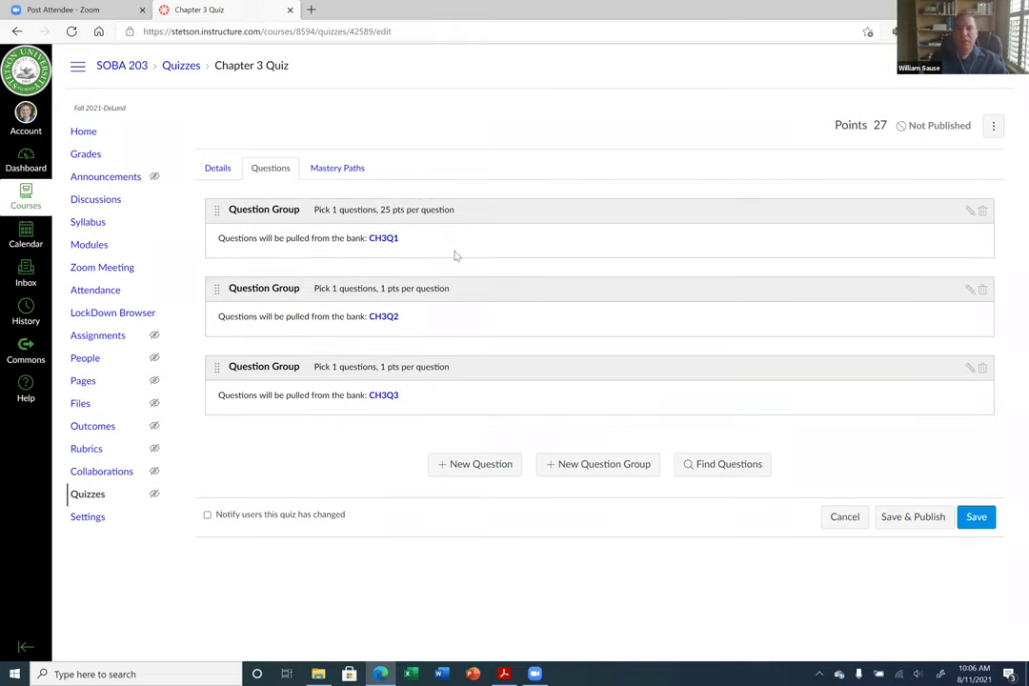
left_click(975, 517)
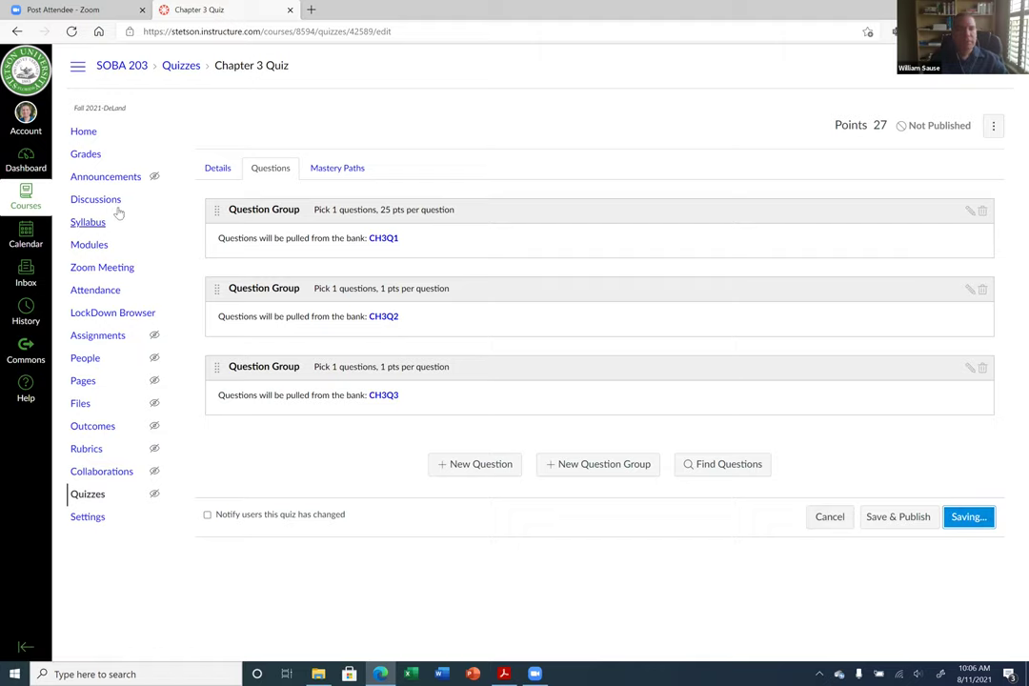
Step: Preview the Chapter 3 Quiz as a student and scroll through its questions
left_click(88, 494)
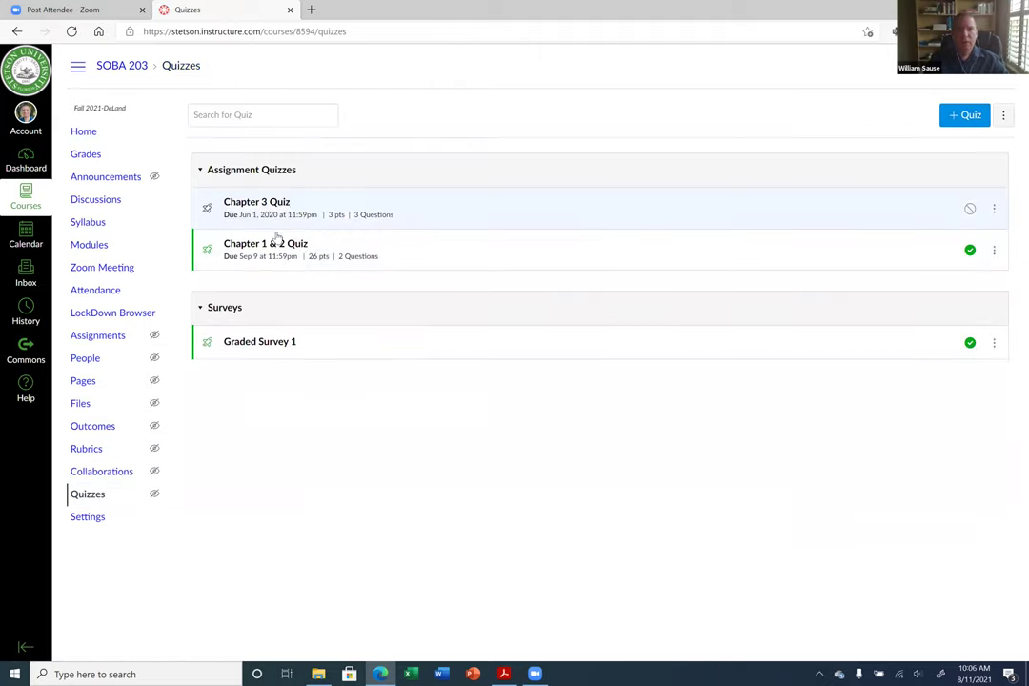
left_click(264, 209)
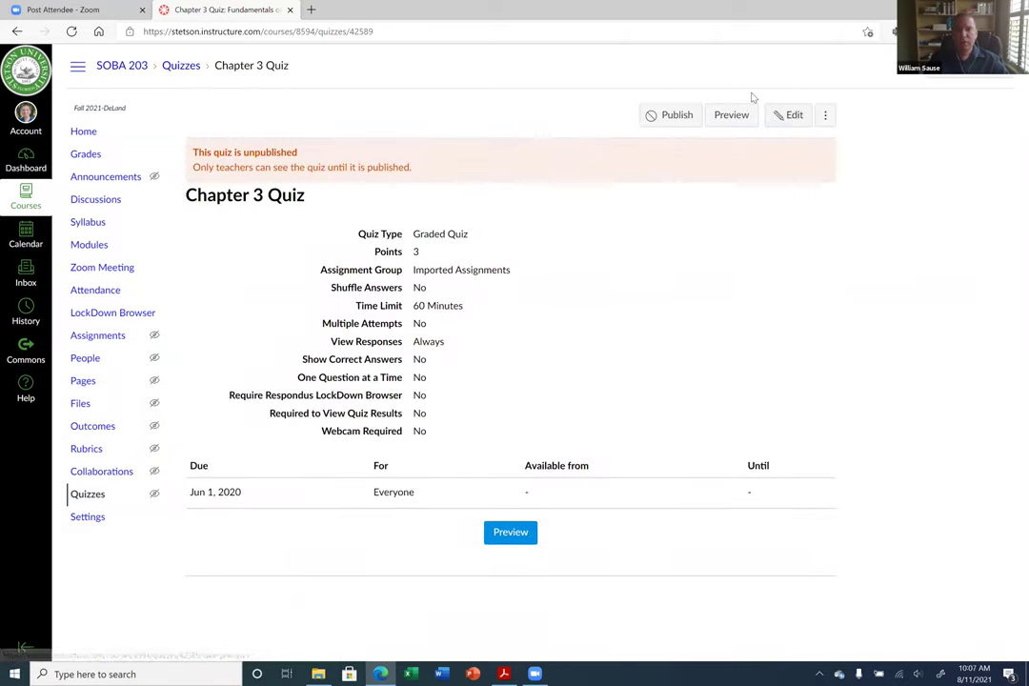
left_click(744, 115)
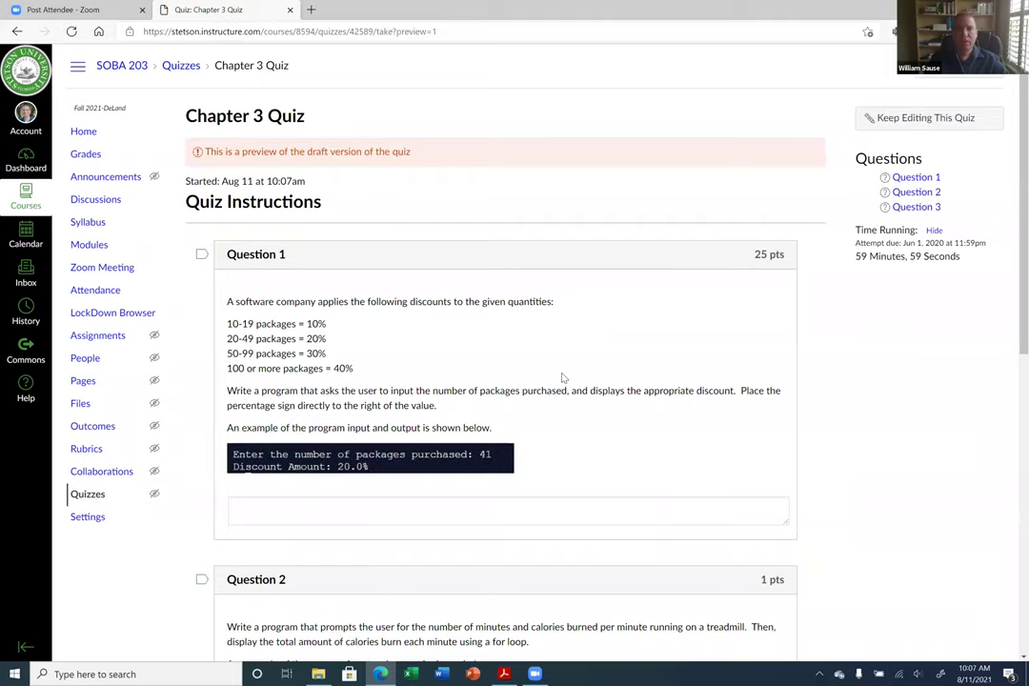
scroll(562, 378, "down", 5)
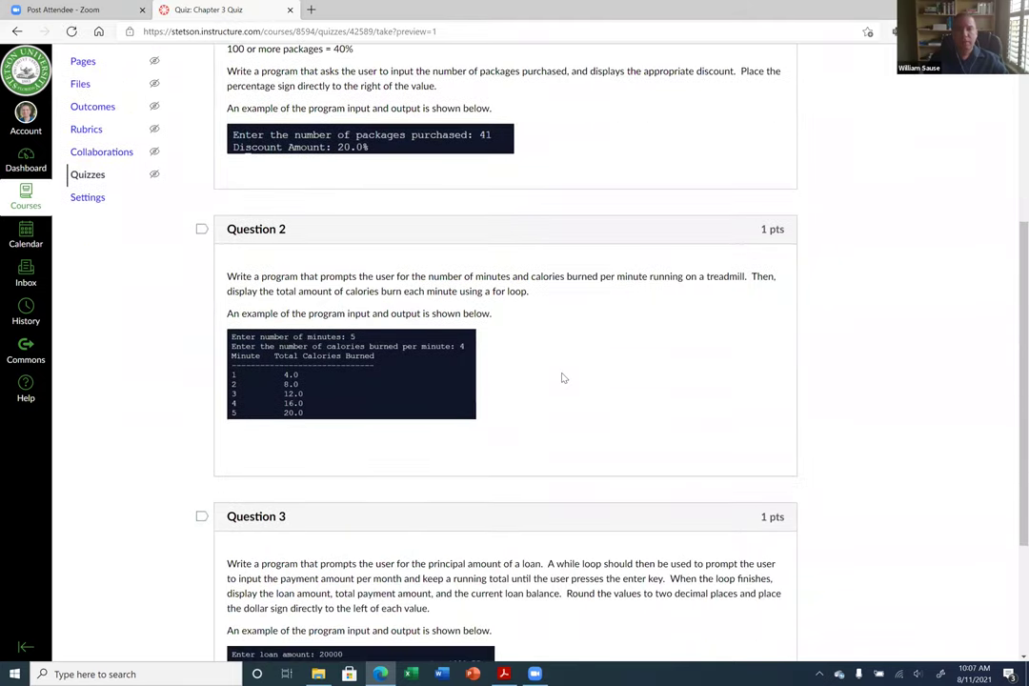
scroll(641, 448, "down", 5)
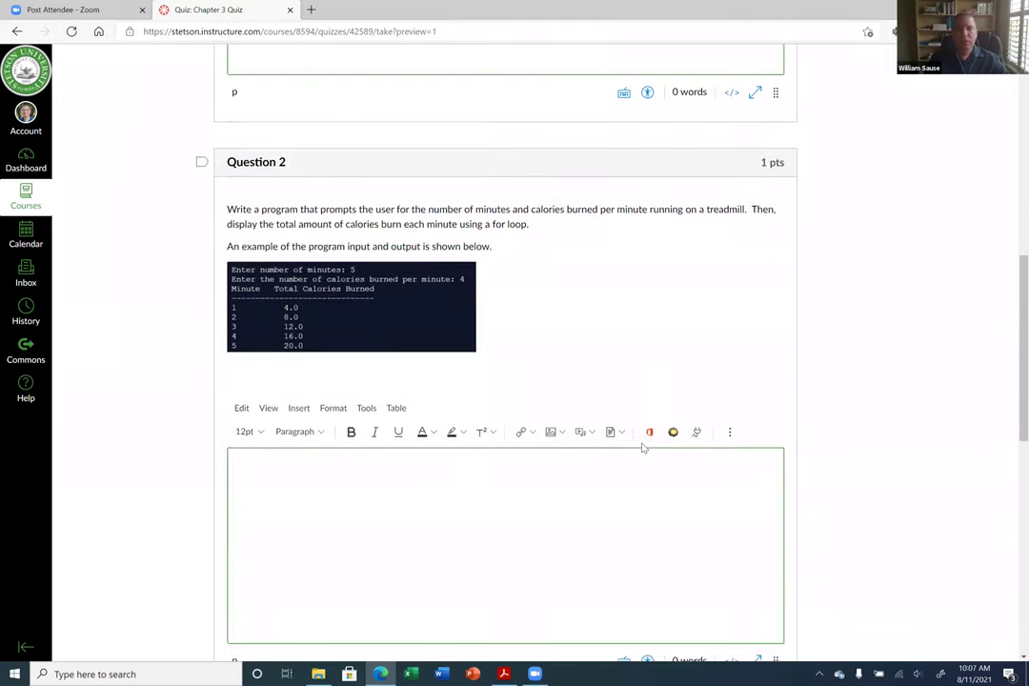
scroll(641, 448, "down", 3)
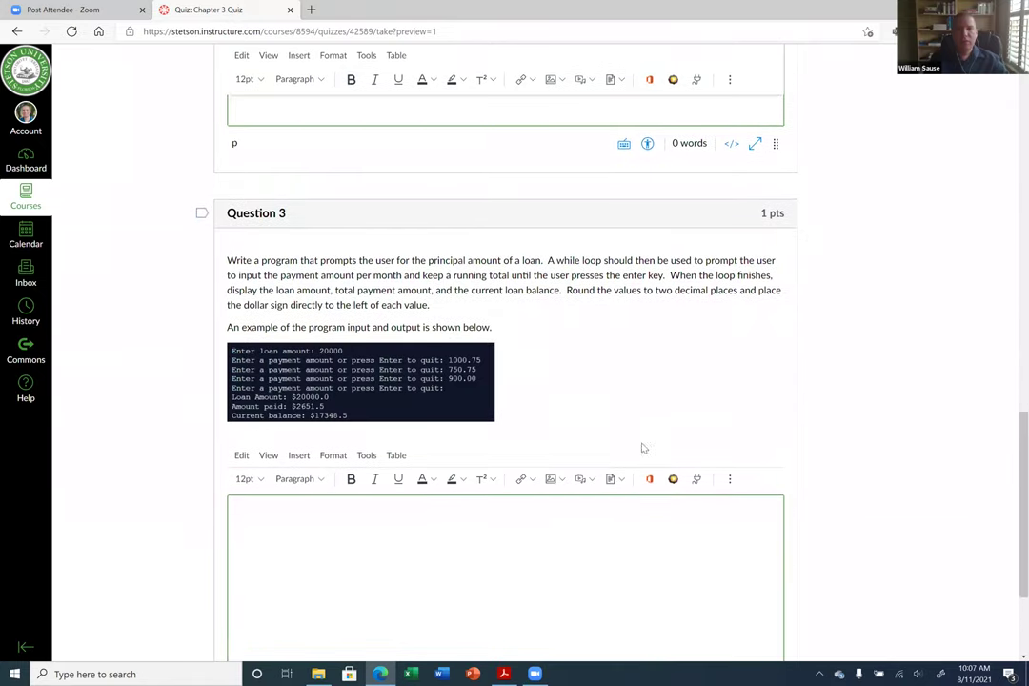
scroll(641, 443, "up", 10)
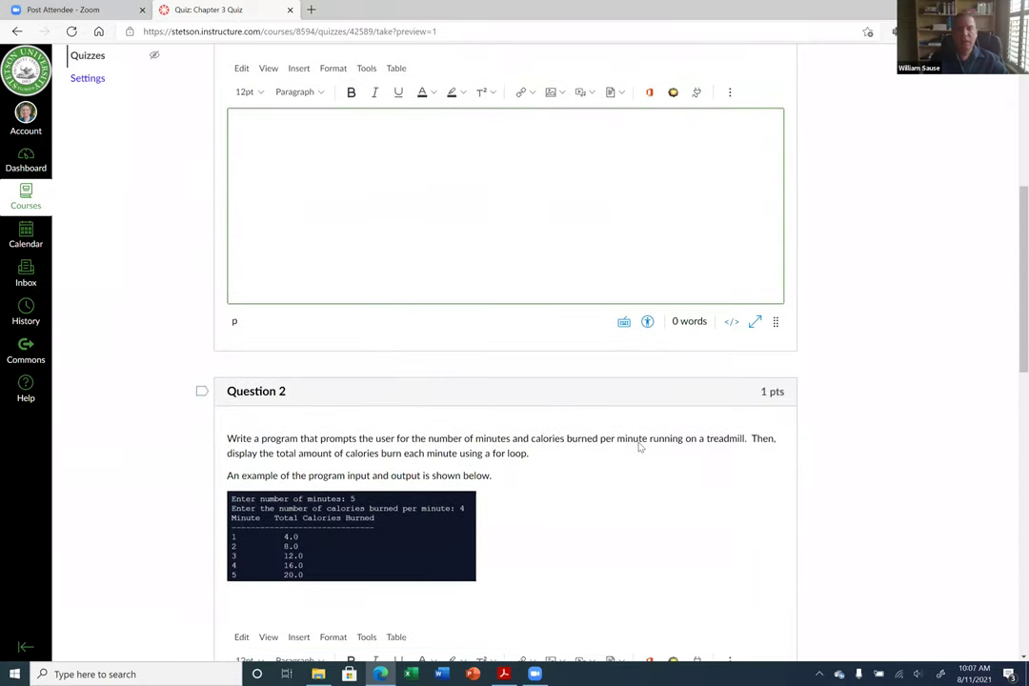
scroll(637, 438, "up", 2)
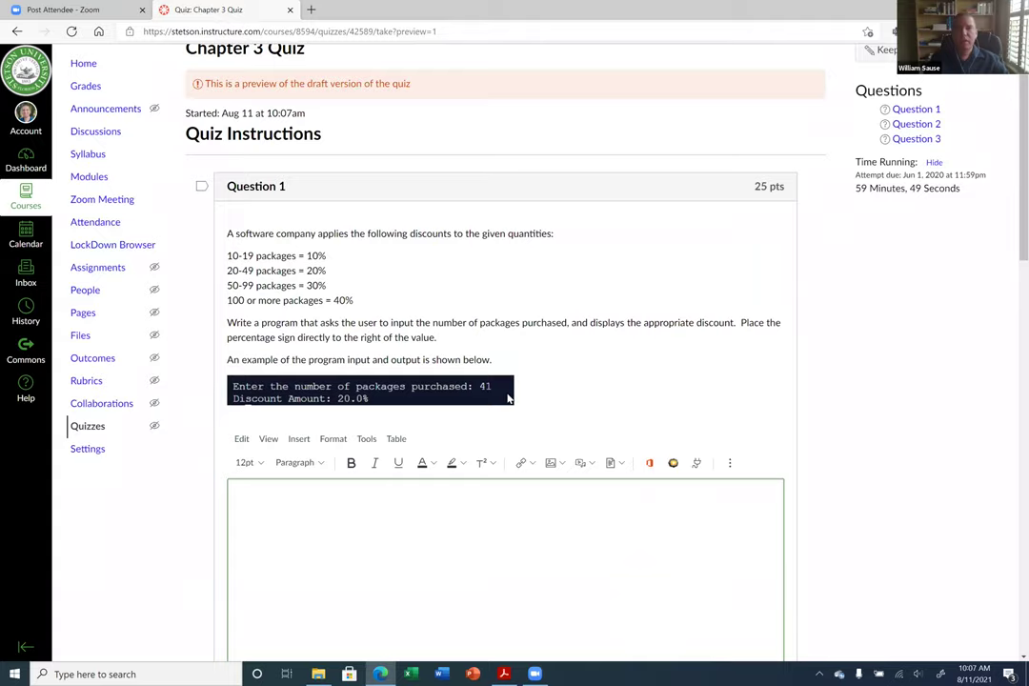
scroll(590, 286, "down", 3)
scroll(731, 195, "up", 3)
Step: Submit the preview with questions unanswered and confirm the warning
double_click(774, 183)
left_click(835, 403)
scroll(835, 404, "down", 7)
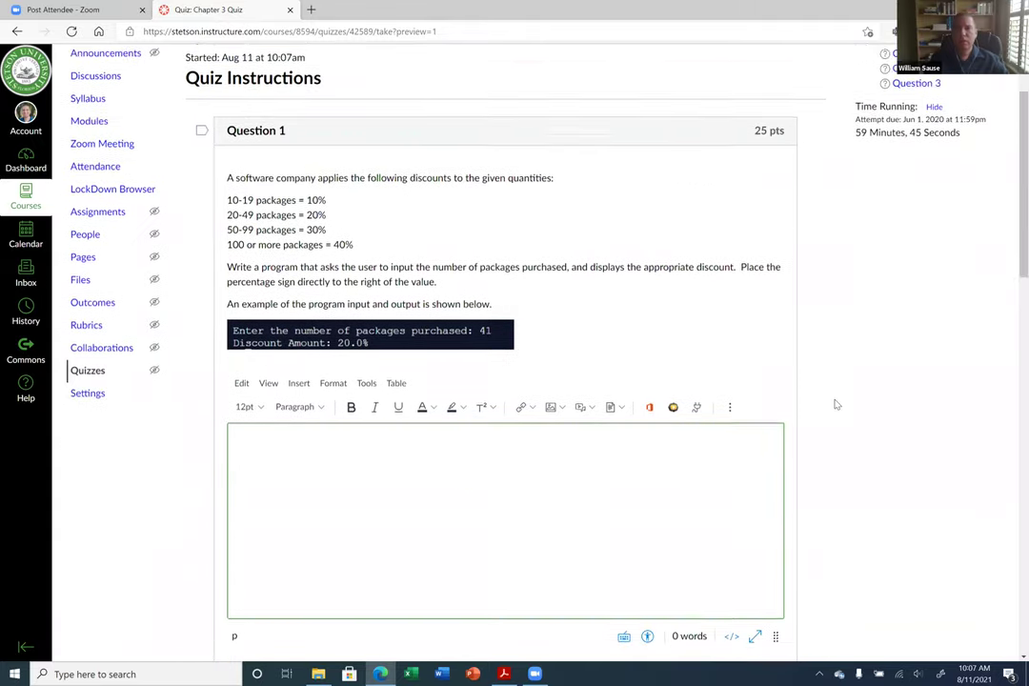
scroll(765, 601, "down", 5)
scroll(764, 587, "up", 4)
scroll(788, 622, "down", 1)
scroll(788, 621, "down", 3)
left_click(785, 617)
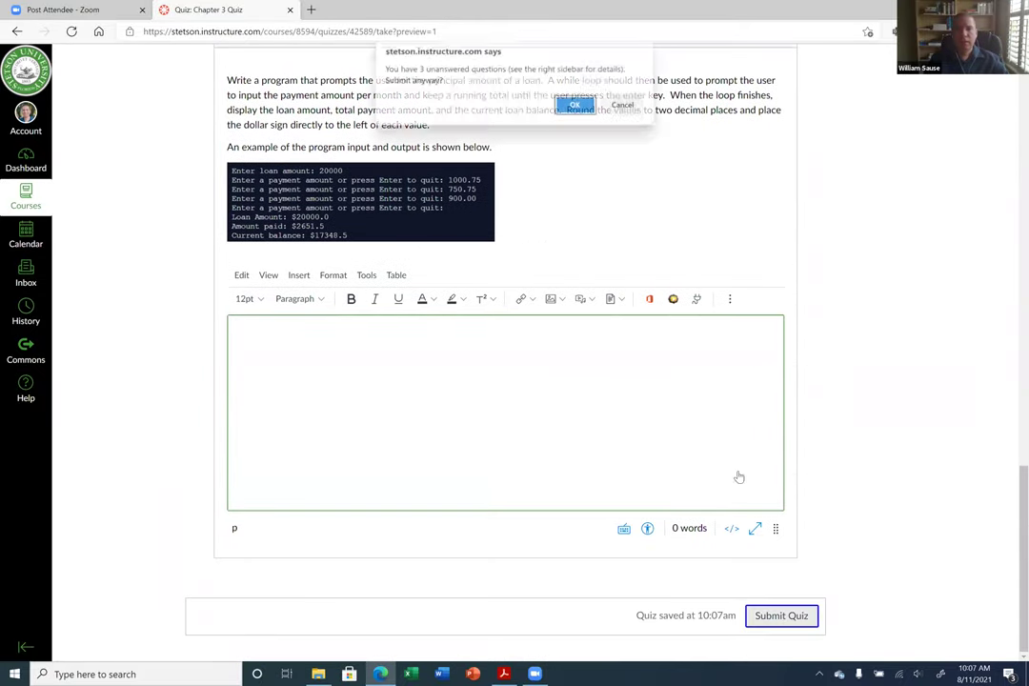
left_click(581, 109)
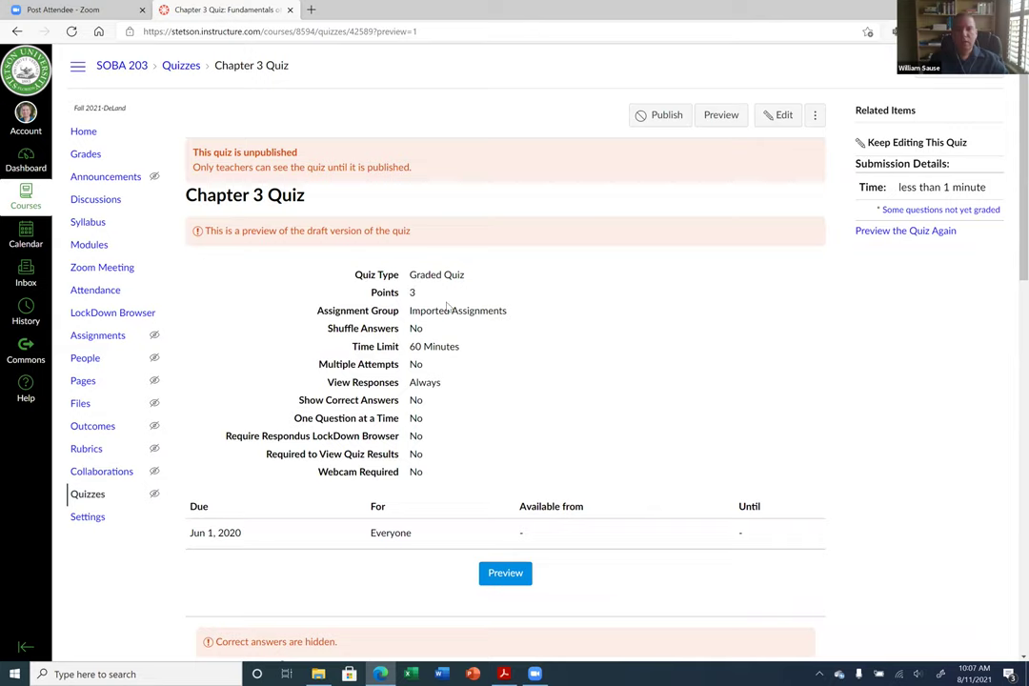
Step: Add Chapter 3 Quiz to the Week 2 module as a quiz item indented 1 level
left_click(91, 246)
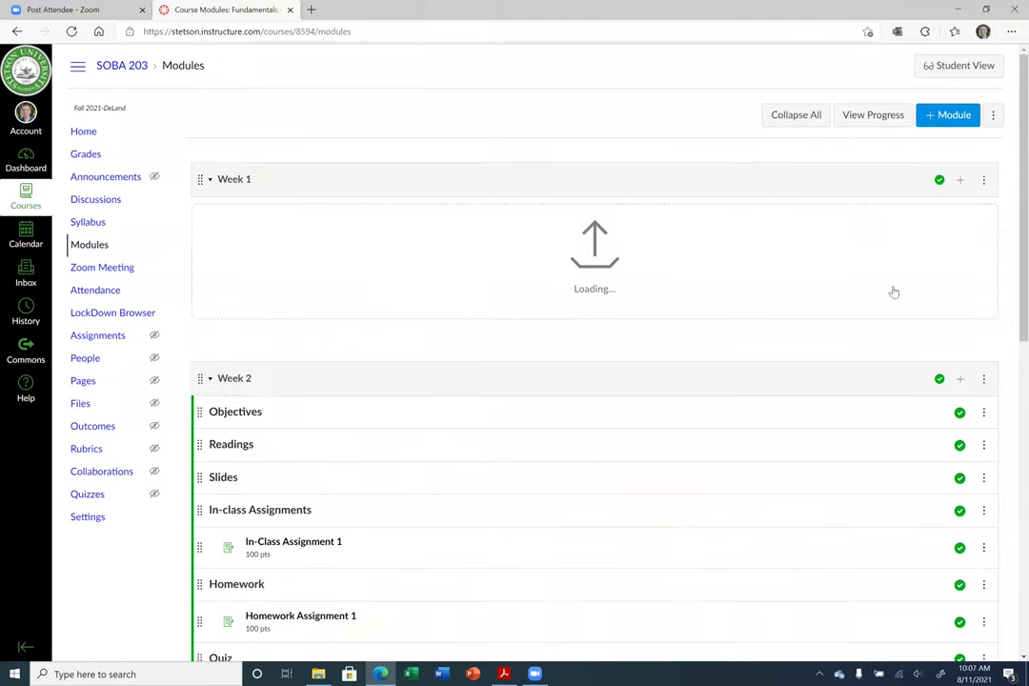
scroll(933, 367, "down", 3)
scroll(957, 247, "up", 1)
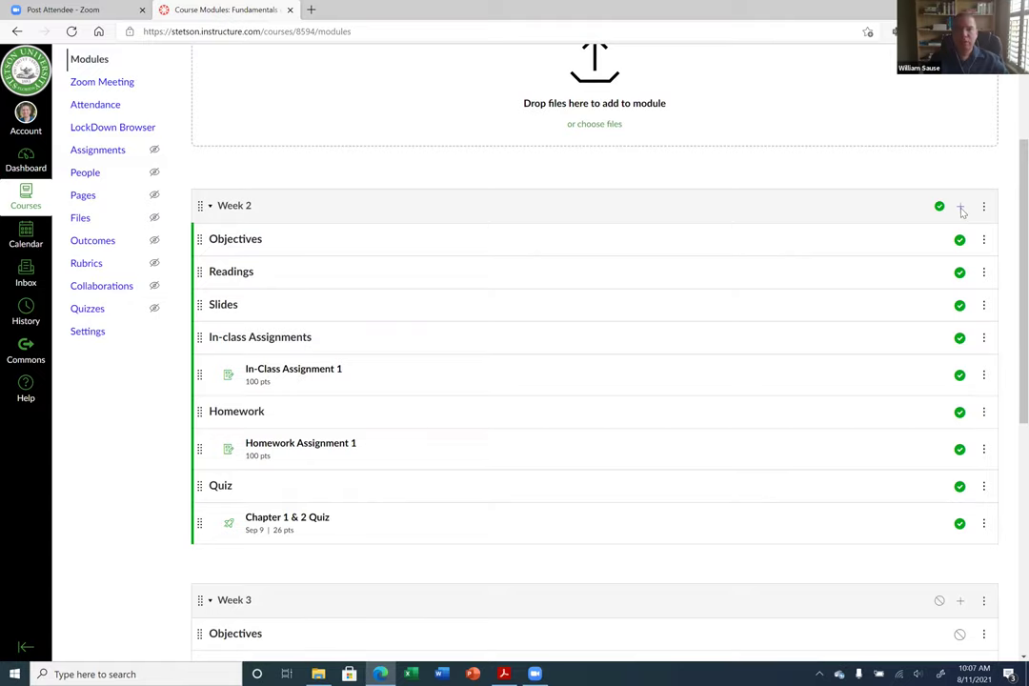
left_click(960, 207)
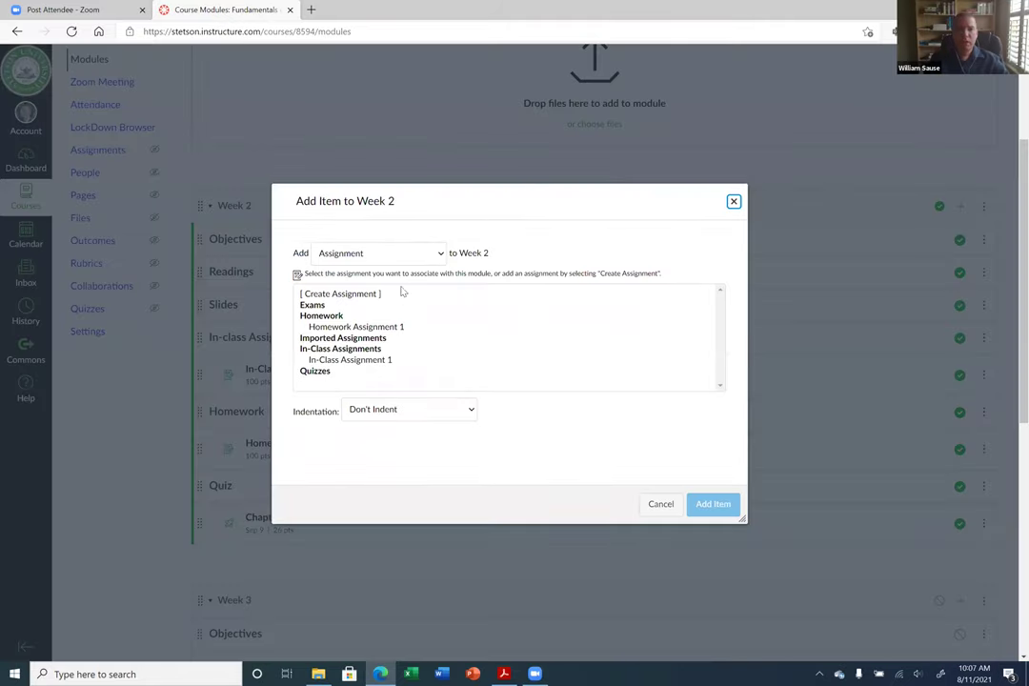
left_click(410, 254)
left_click(354, 298)
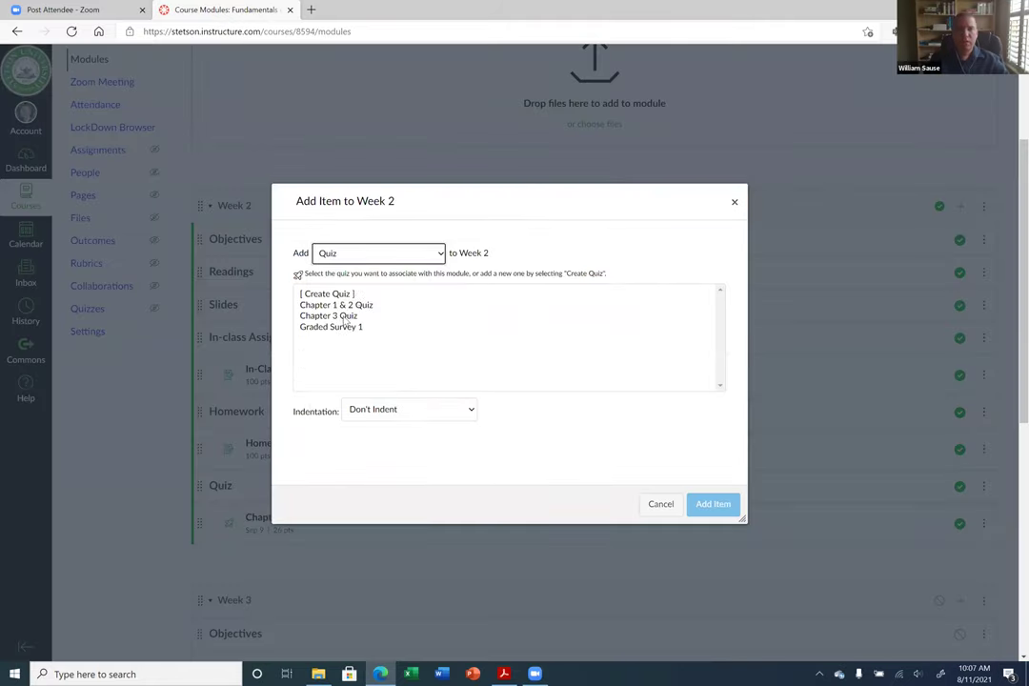
left_click(345, 319)
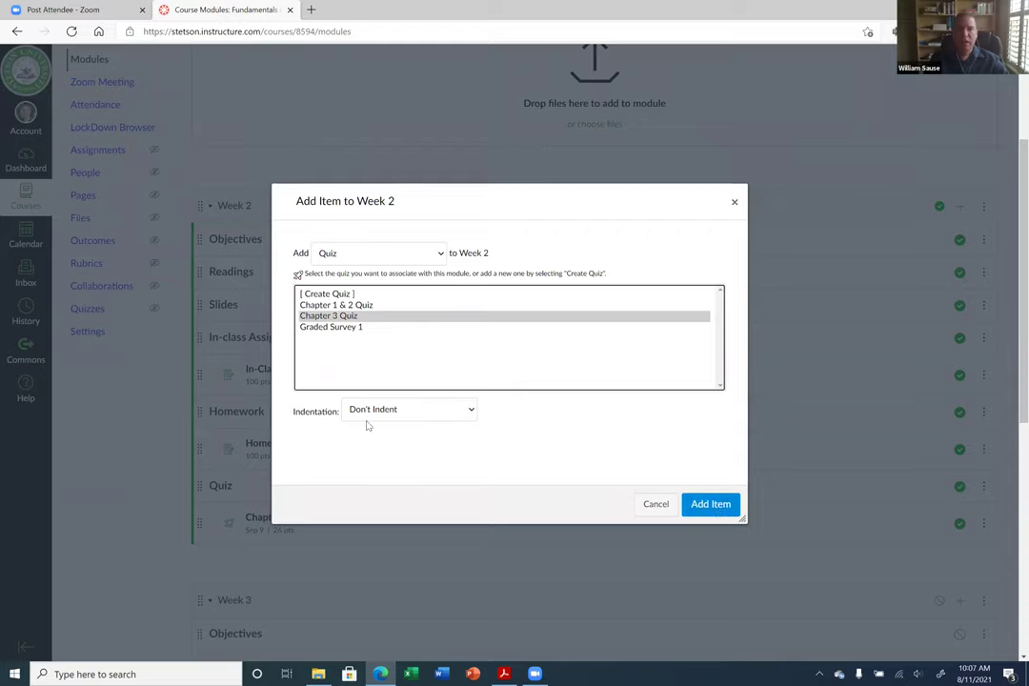
left_click(411, 410)
left_click(381, 453)
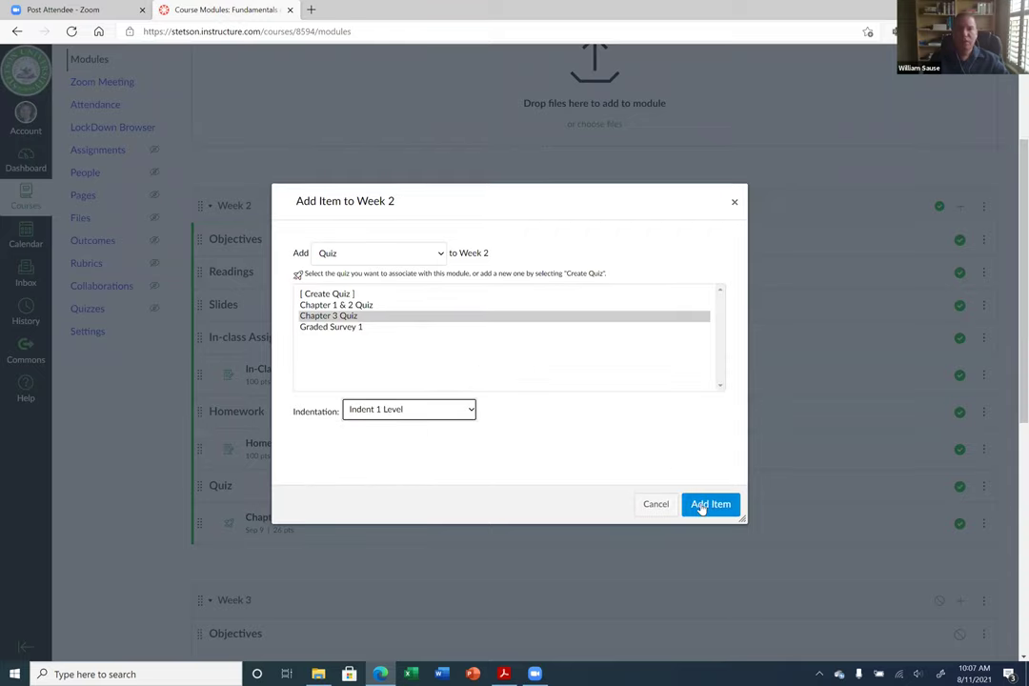
left_click(710, 504)
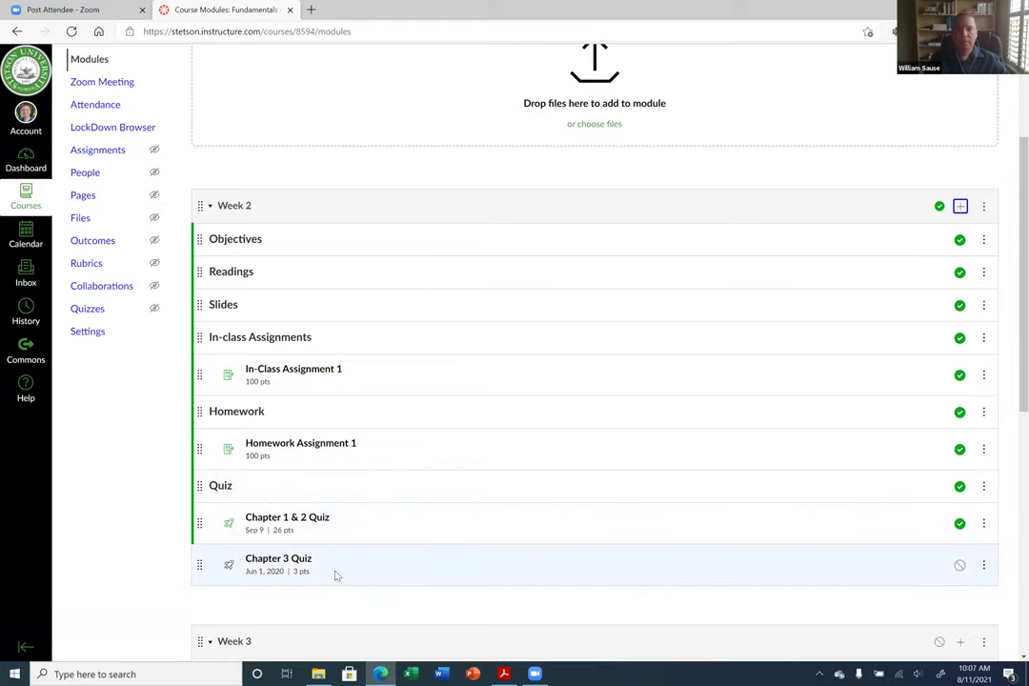
scroll(358, 336, "up", 3)
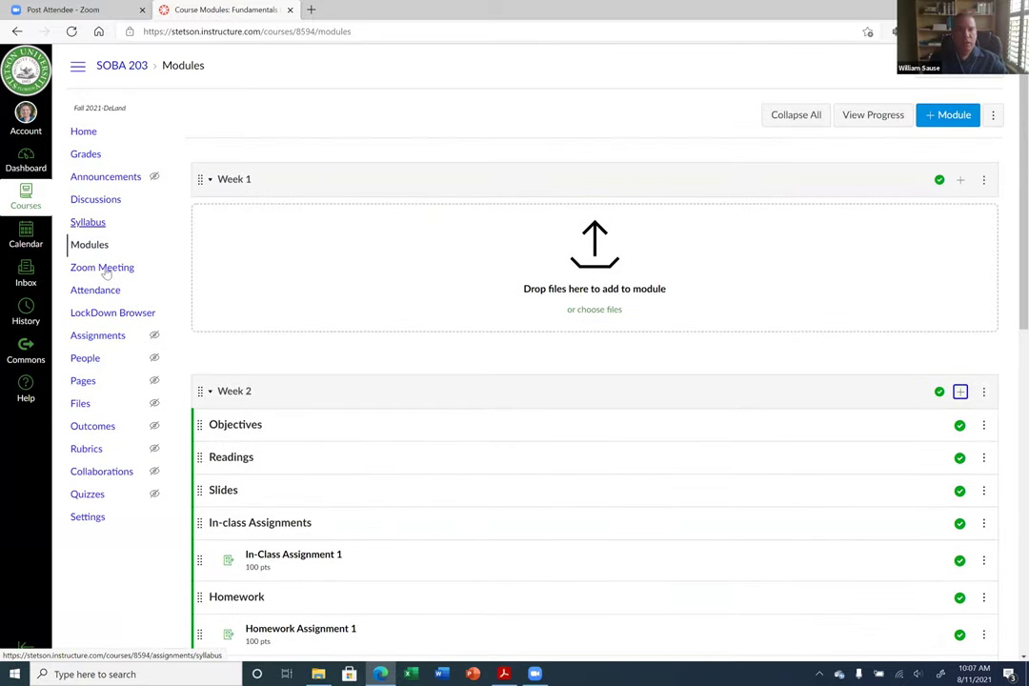
Step: From the course Quizzes list, start a new quiz to reach the Classic Quizzes vs New Quizzes engine choice
left_click(88, 493)
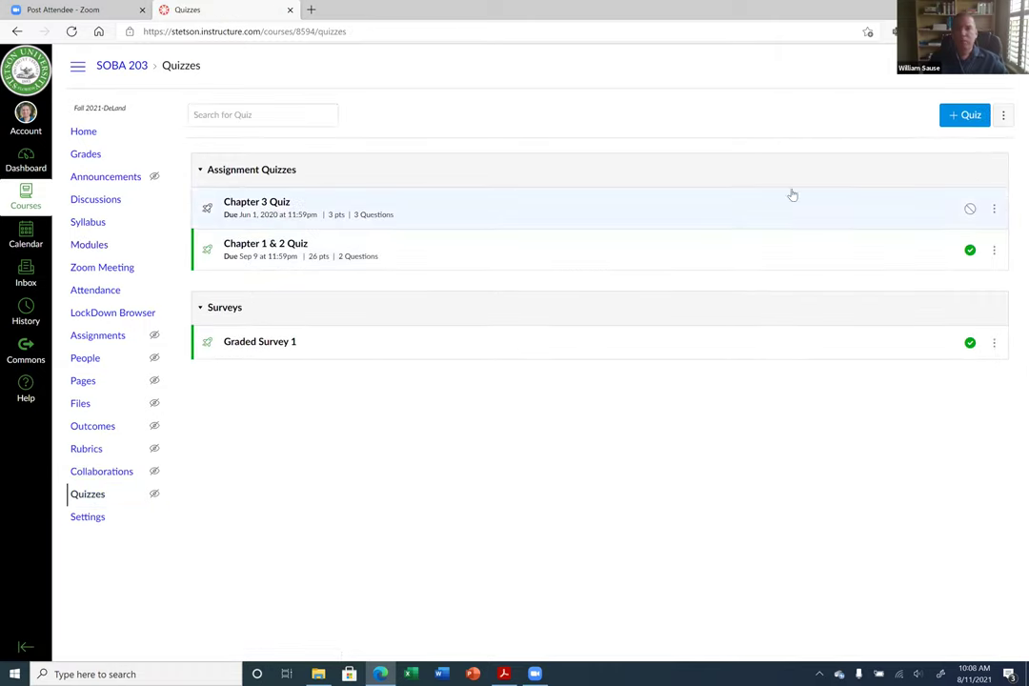
left_click(964, 118)
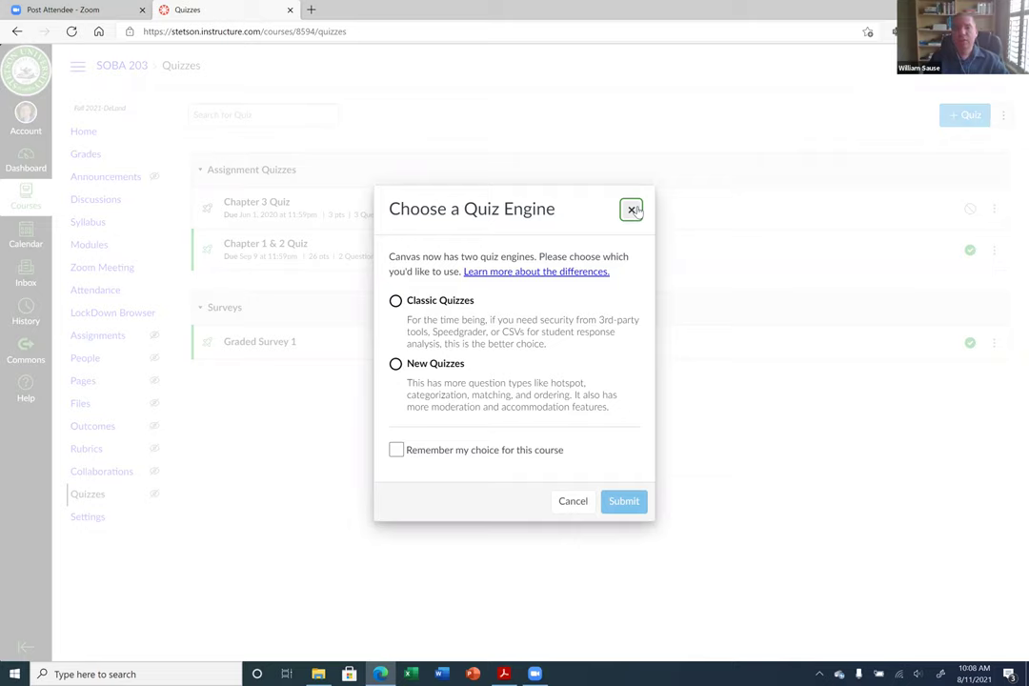
left_click(530, 273)
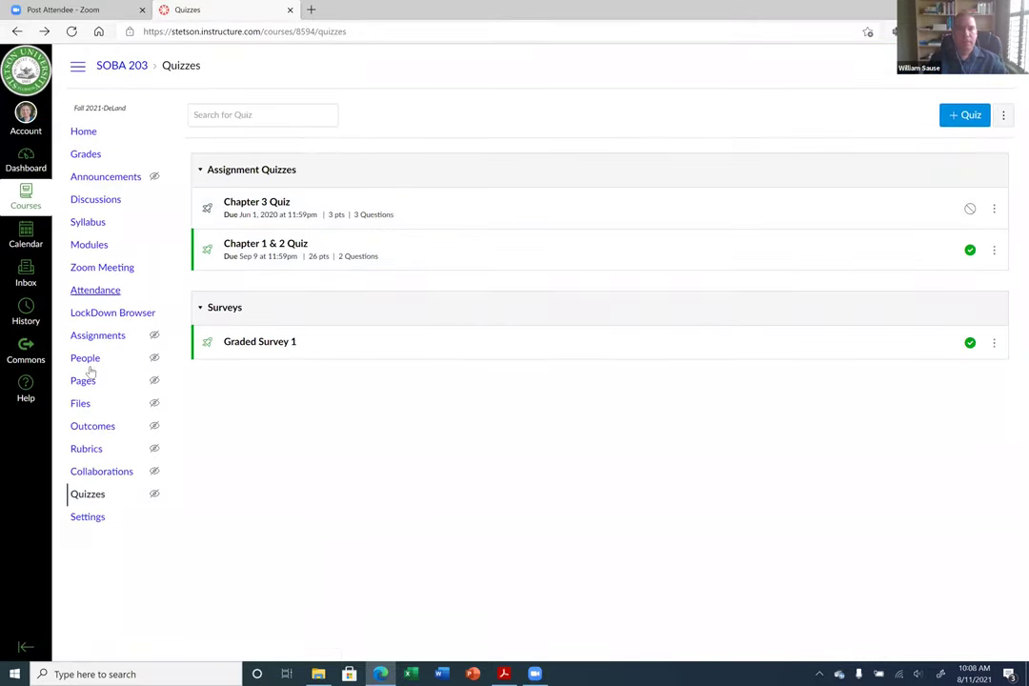
left_click(973, 125)
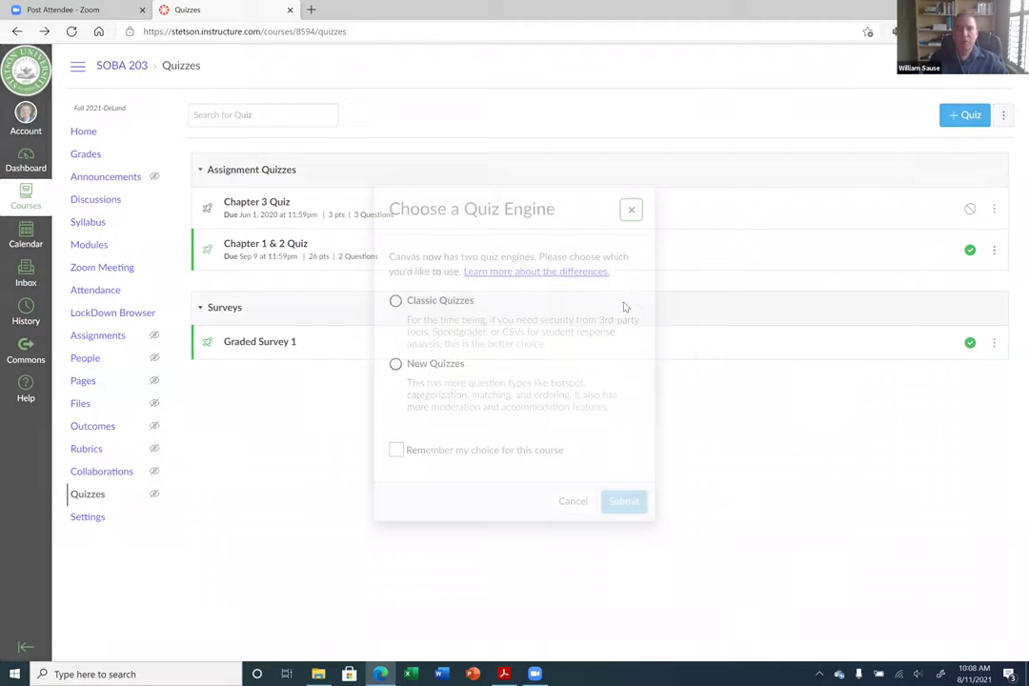
Step: Open 'Learn more about the differences' in a new tab and skim the New Quizzes Feature Comparison article
right_click(539, 271)
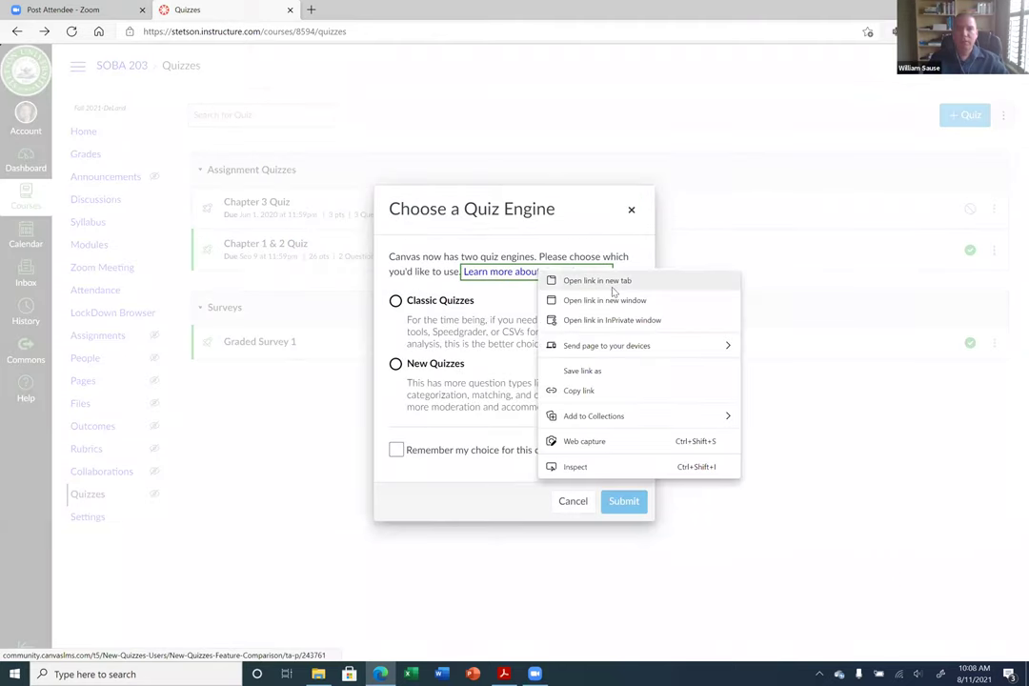
left_click(597, 280)
left_click(356, 9)
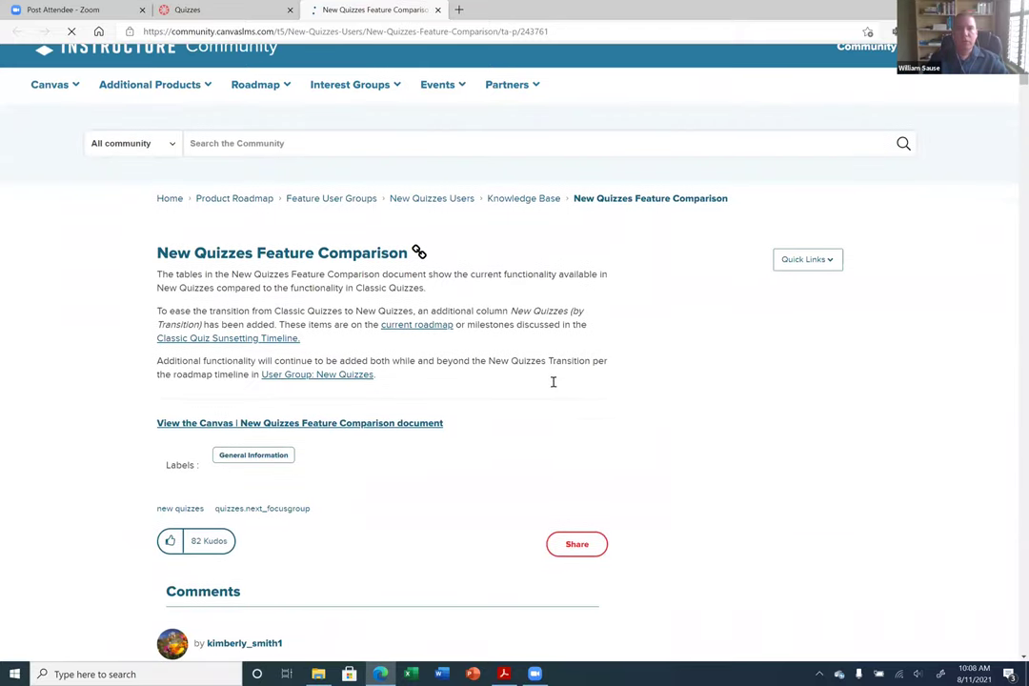
scroll(549, 379, "down", 6)
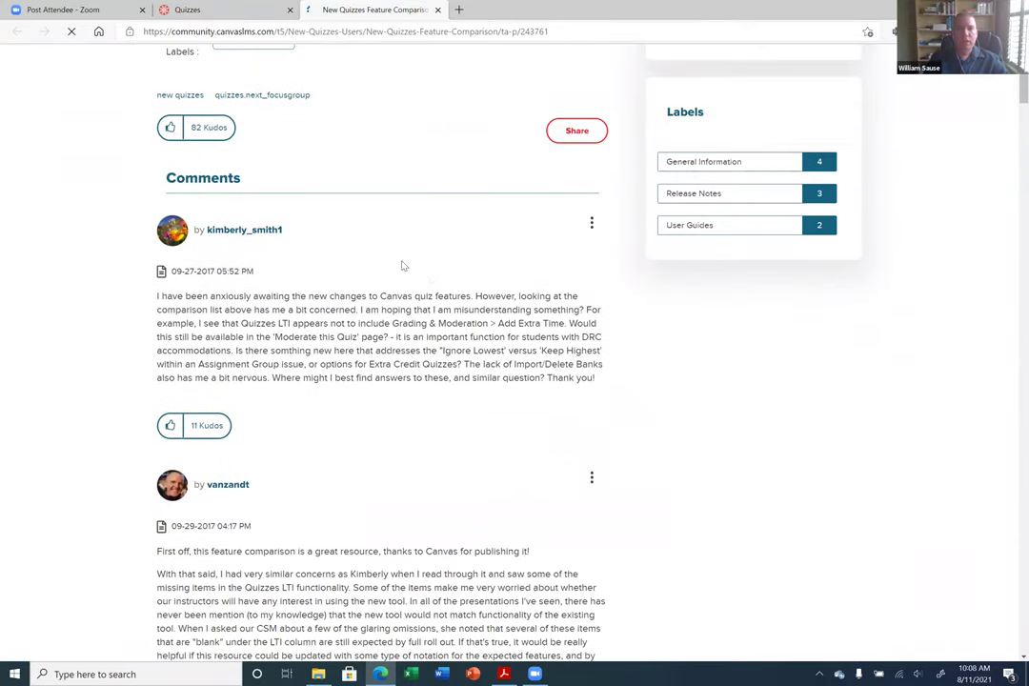
scroll(387, 287, "down", 5)
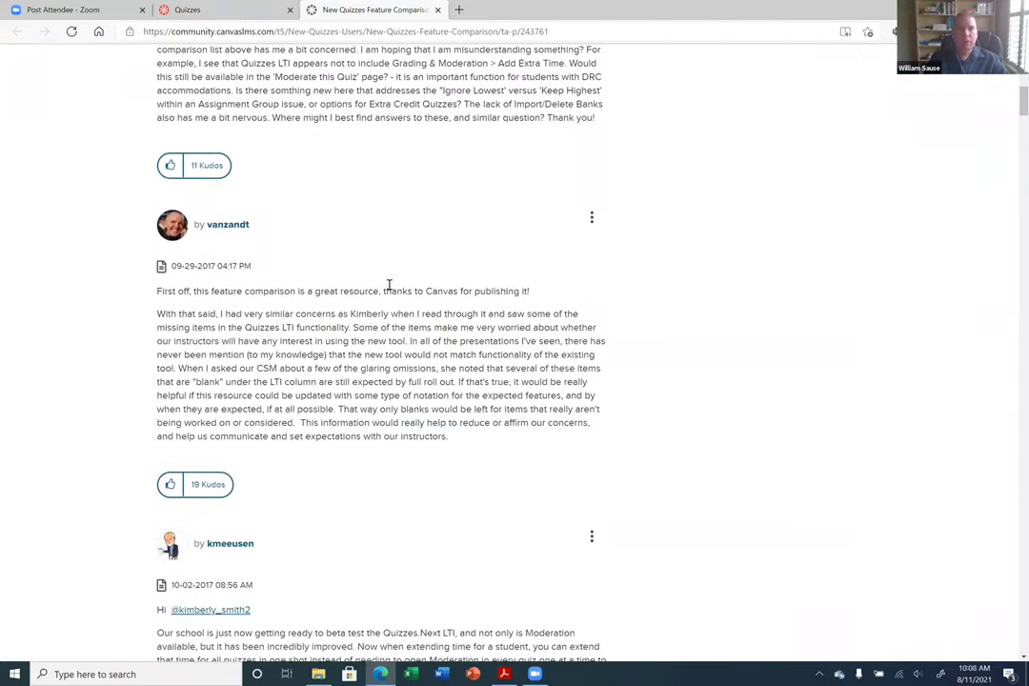
scroll(386, 257, "up", 9)
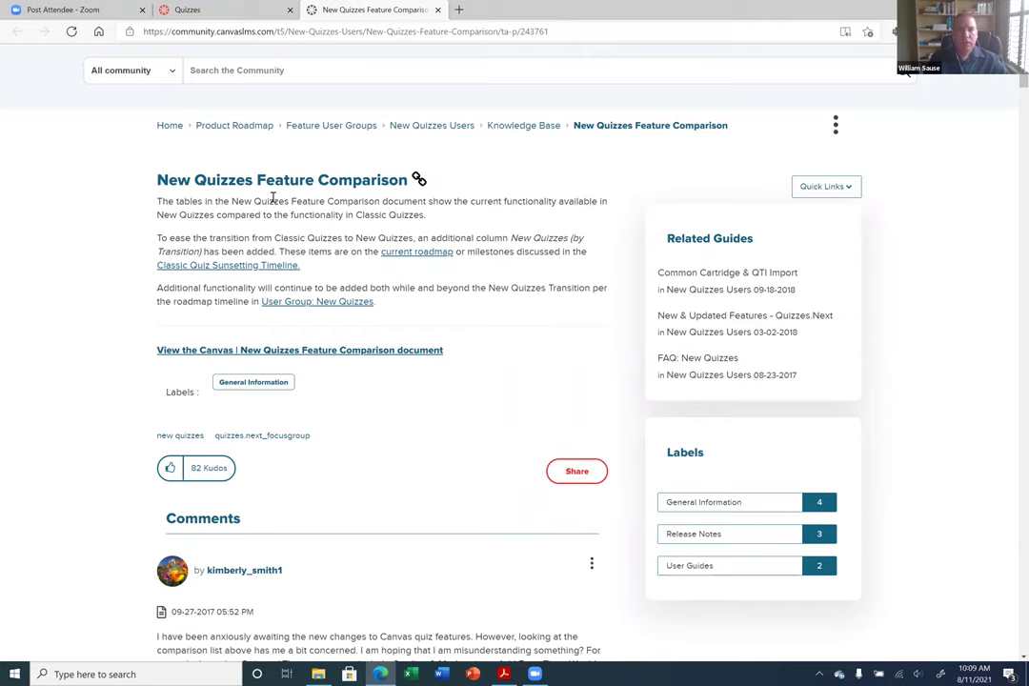
Step: Check the quiz engine choice tab again, then return to the feature comparison article
left_click(240, 7)
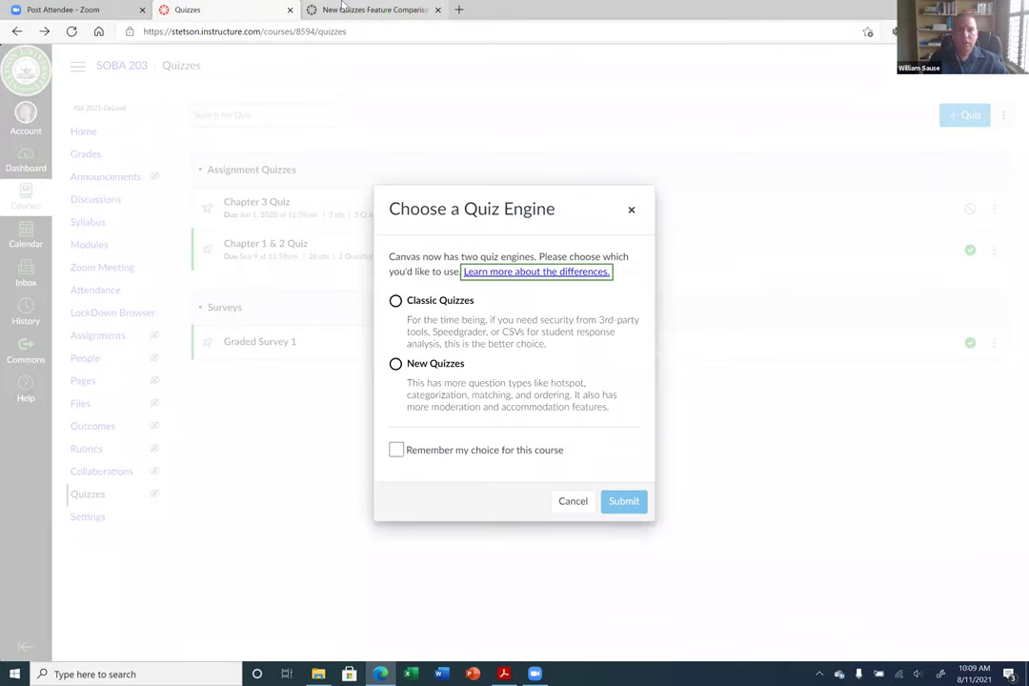
left_click(372, 9)
scroll(329, 290, "down", 15)
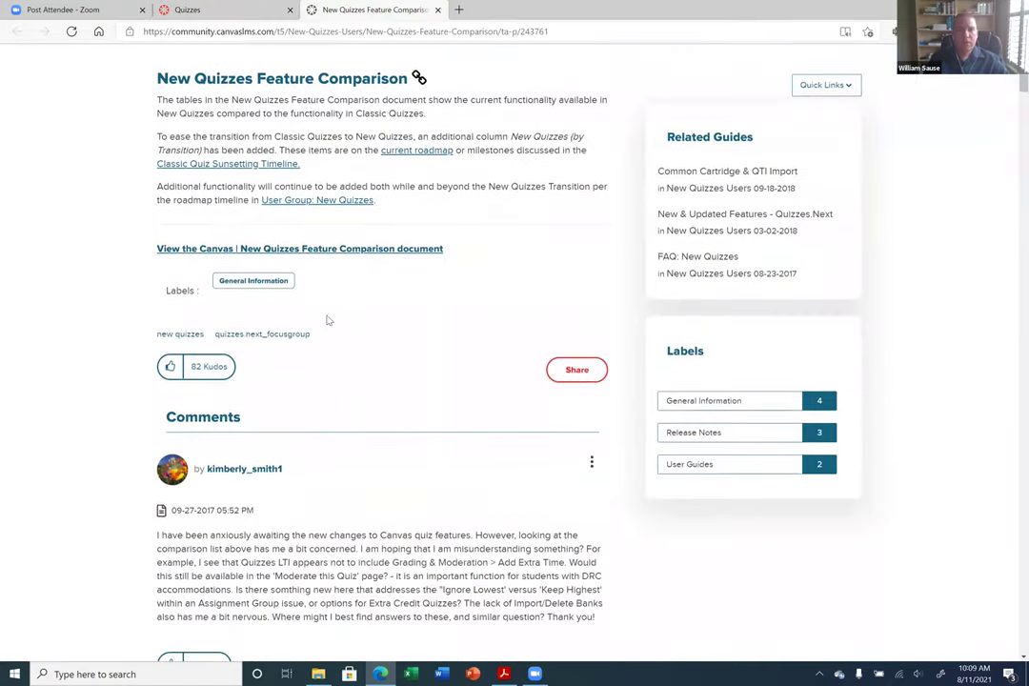
scroll(344, 307, "up", 15)
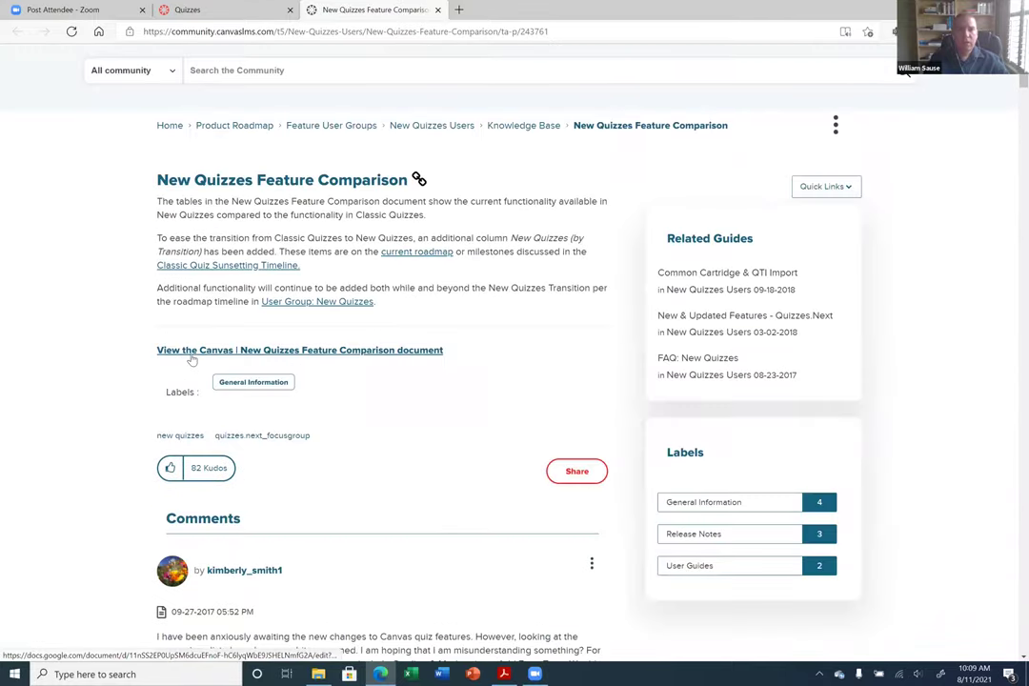
Step: Open the Canvas | New Quizzes Feature Comparison document and scroll through its Canvas Workflows table
left_click(193, 353)
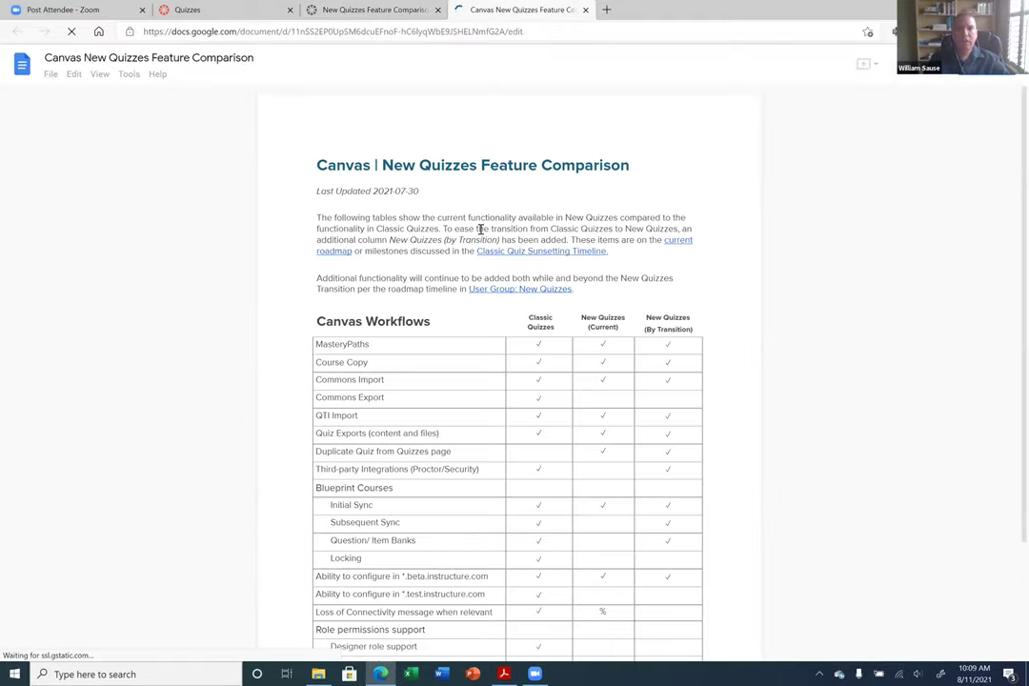
scroll(734, 418, "down", 1)
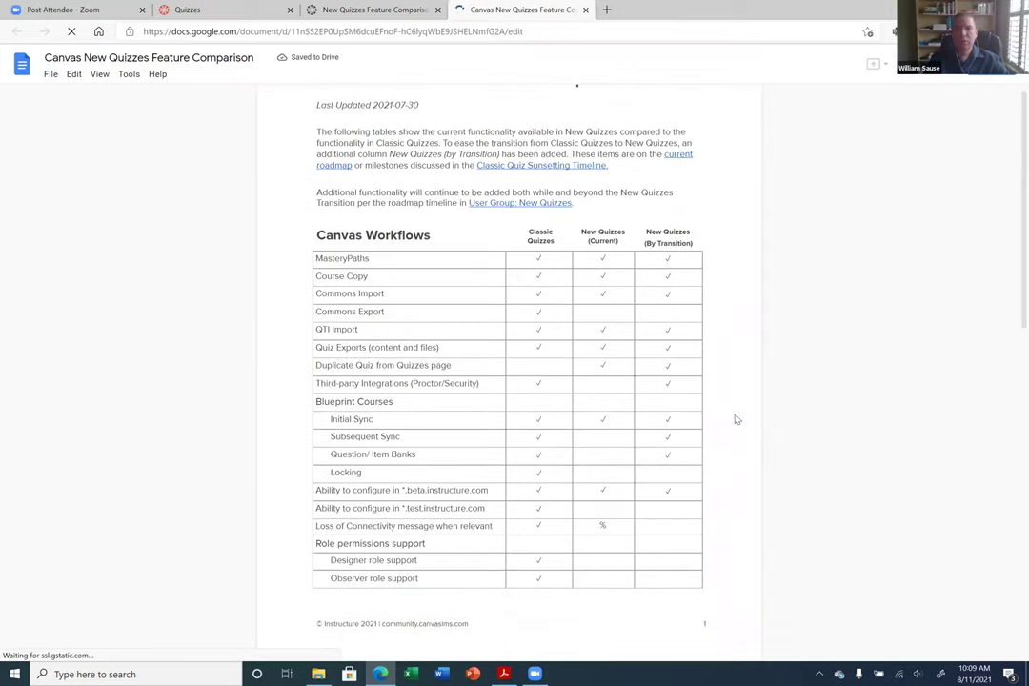
scroll(454, 326, "down", 5)
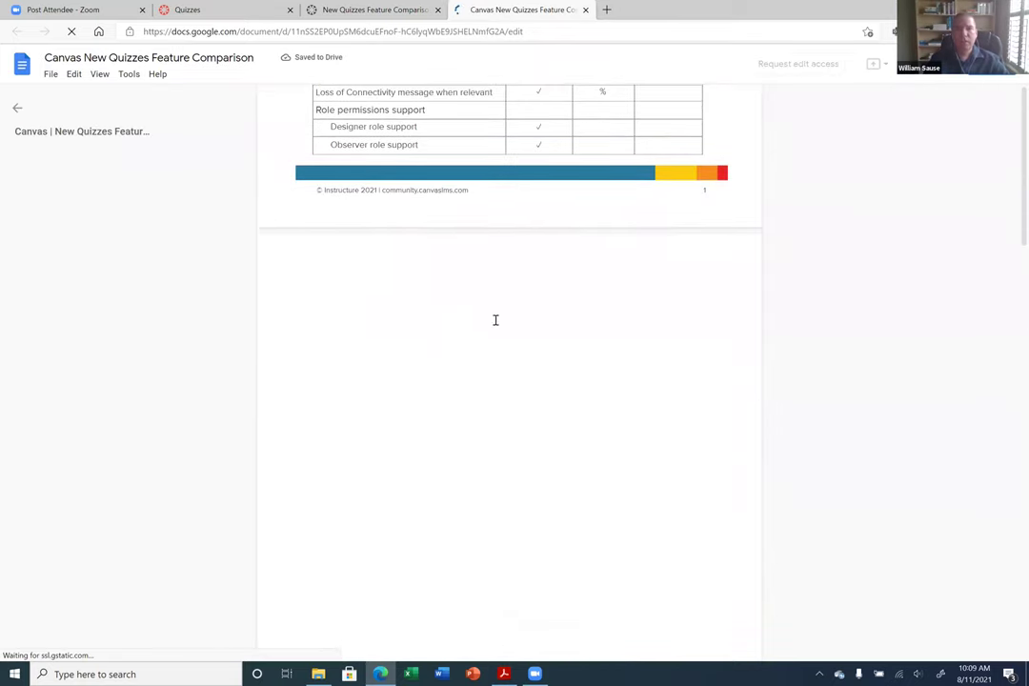
scroll(571, 319, "up", 3)
scroll(583, 237, "up", 3)
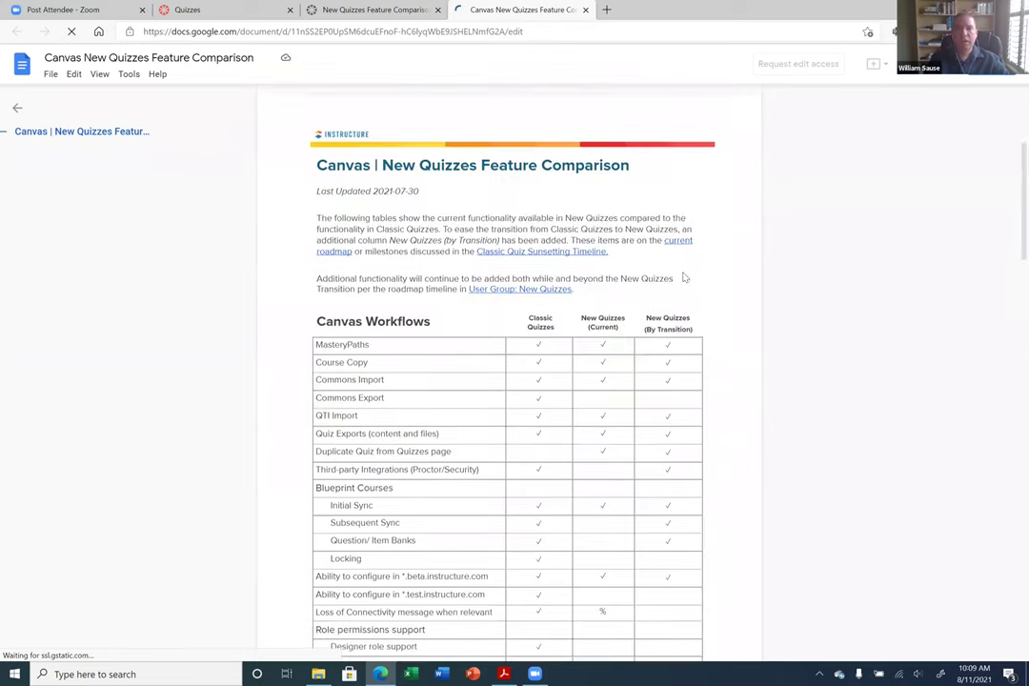
scroll(596, 299, "down", 1)
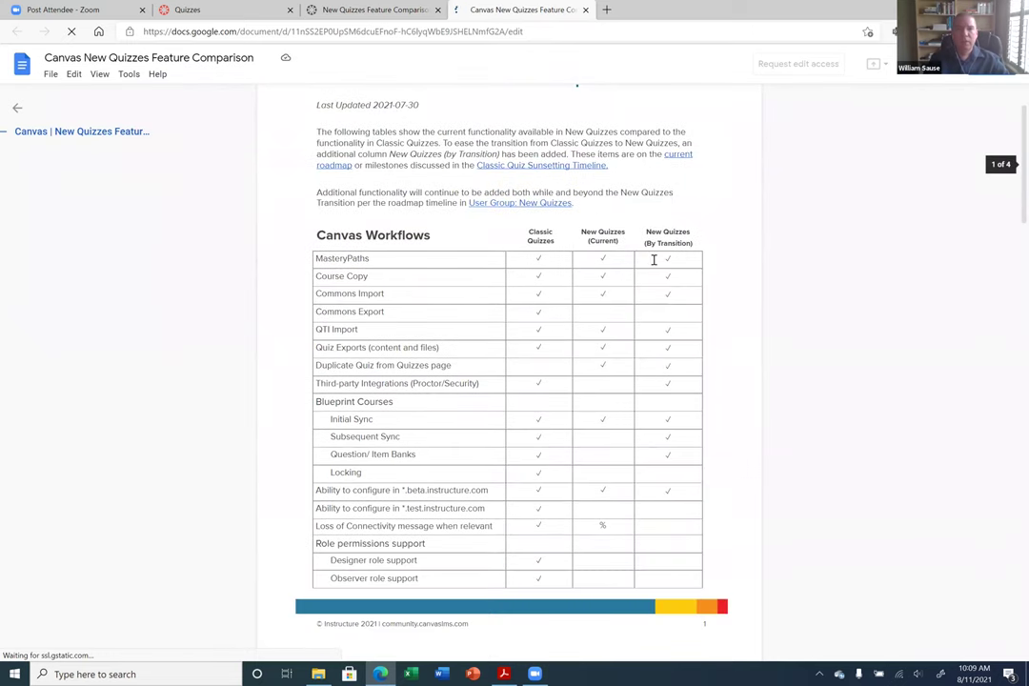
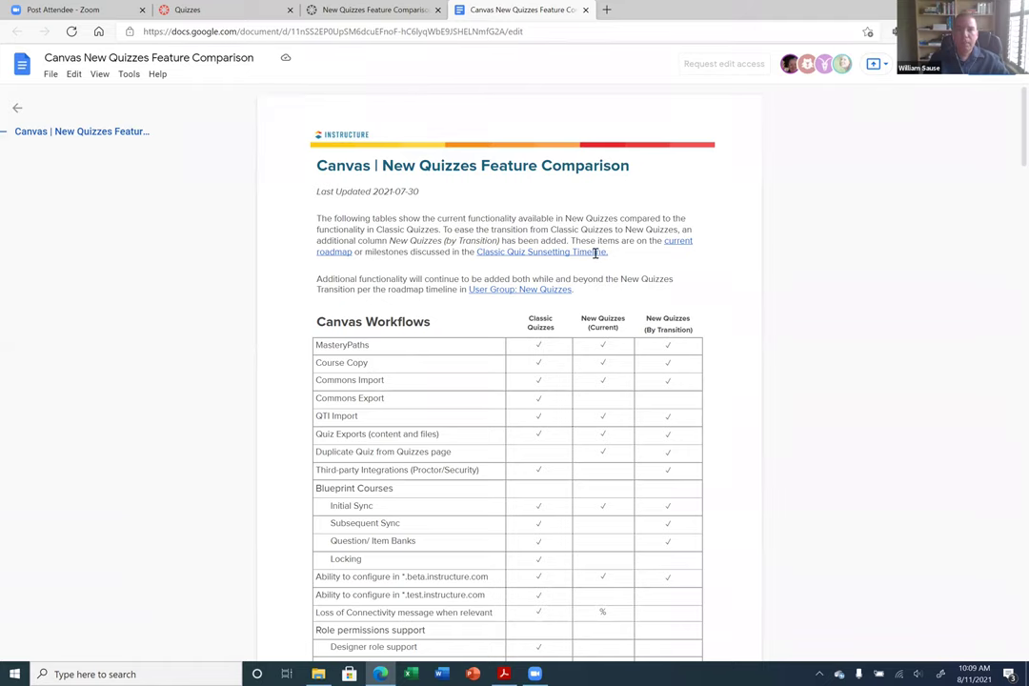
Step: Open the Classic Quiz Sunsetting Timeline article from the document's link in a new tab
scroll(712, 339, "down", 2)
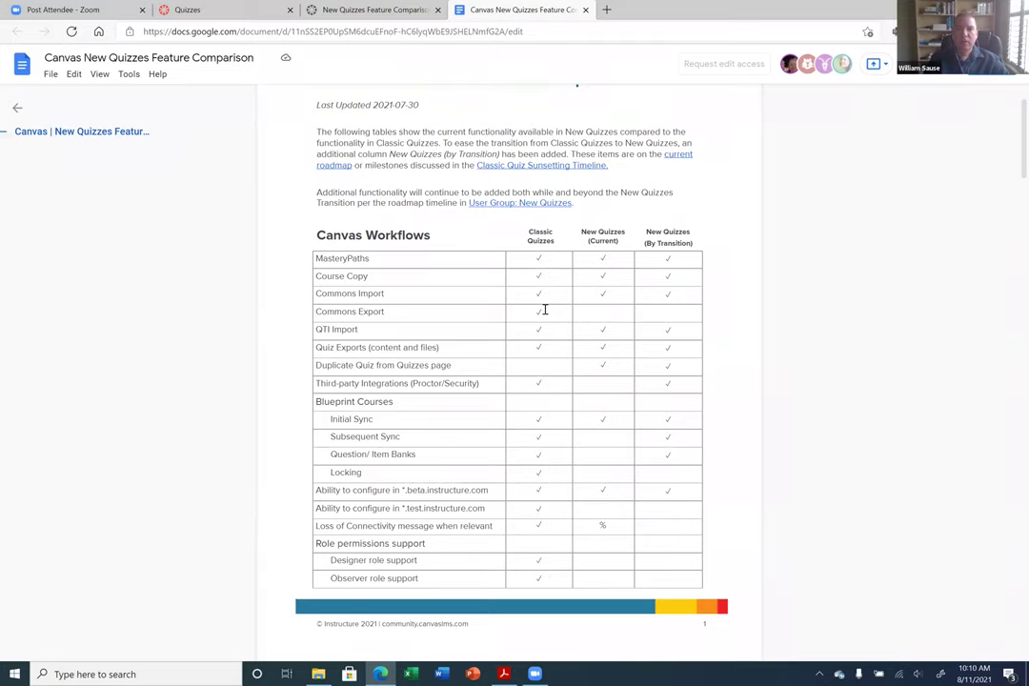
double_click(567, 169)
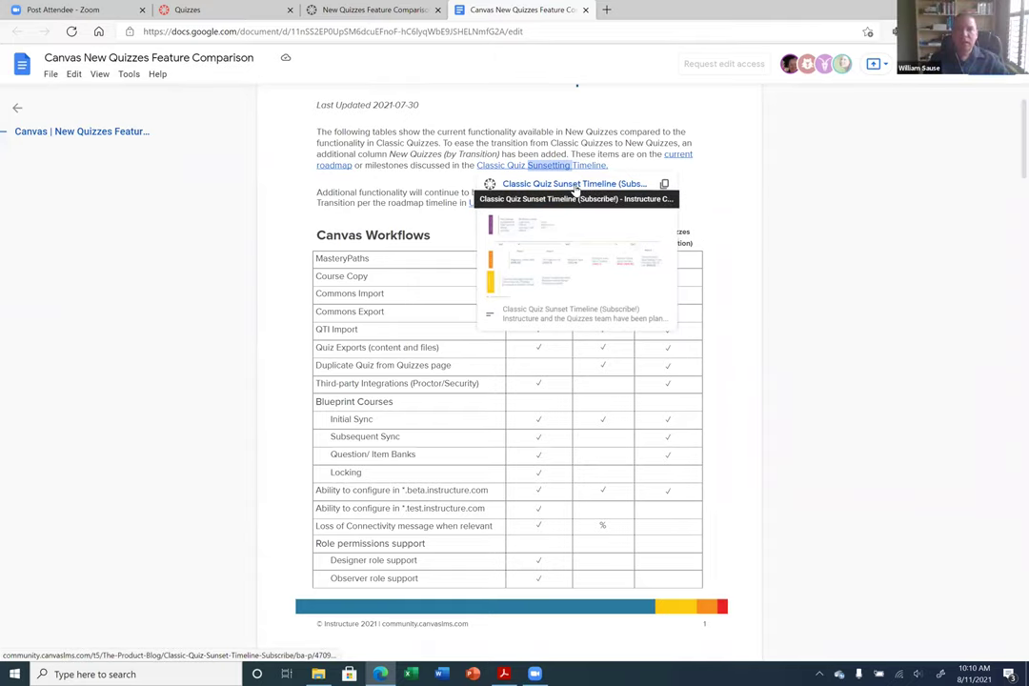
left_click(575, 186)
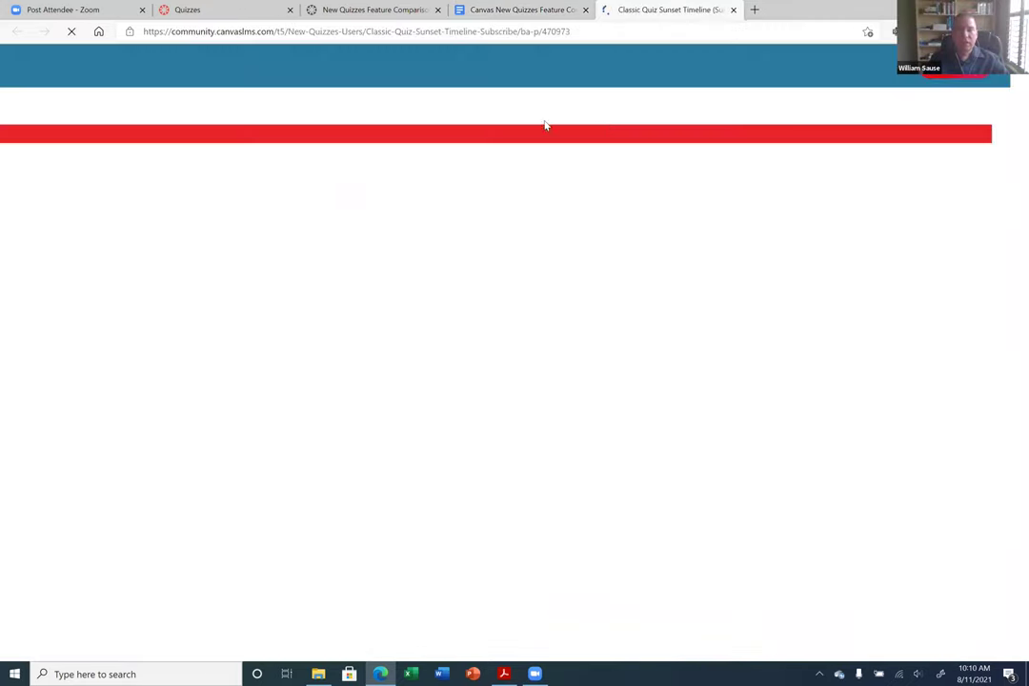
Step: Read the sunset timeline's Phase 1–4 sections and chart, then return to the Feature Comparison document
scroll(463, 325, "down", 3)
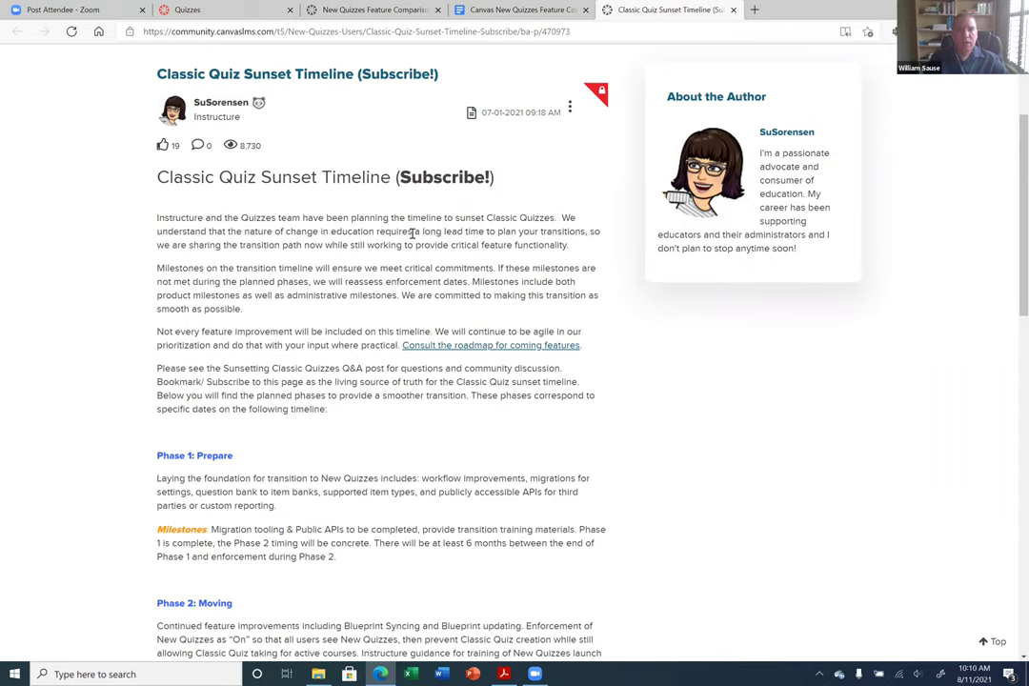
scroll(412, 233, "down", 4)
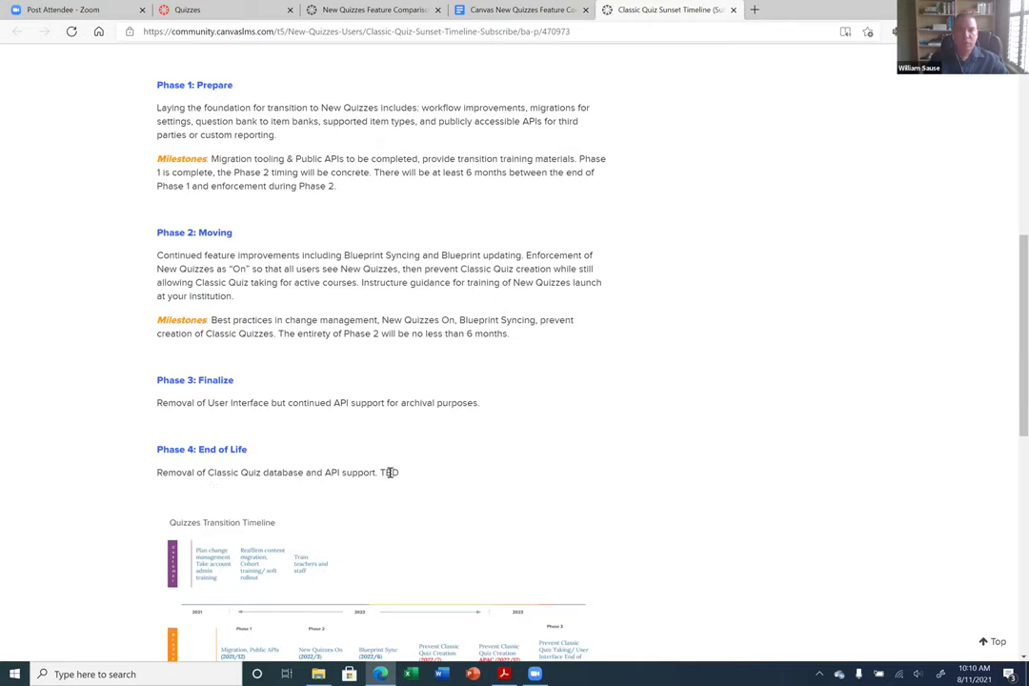
triple_click(390, 473)
left_click(457, 489)
scroll(457, 488, "up", 2)
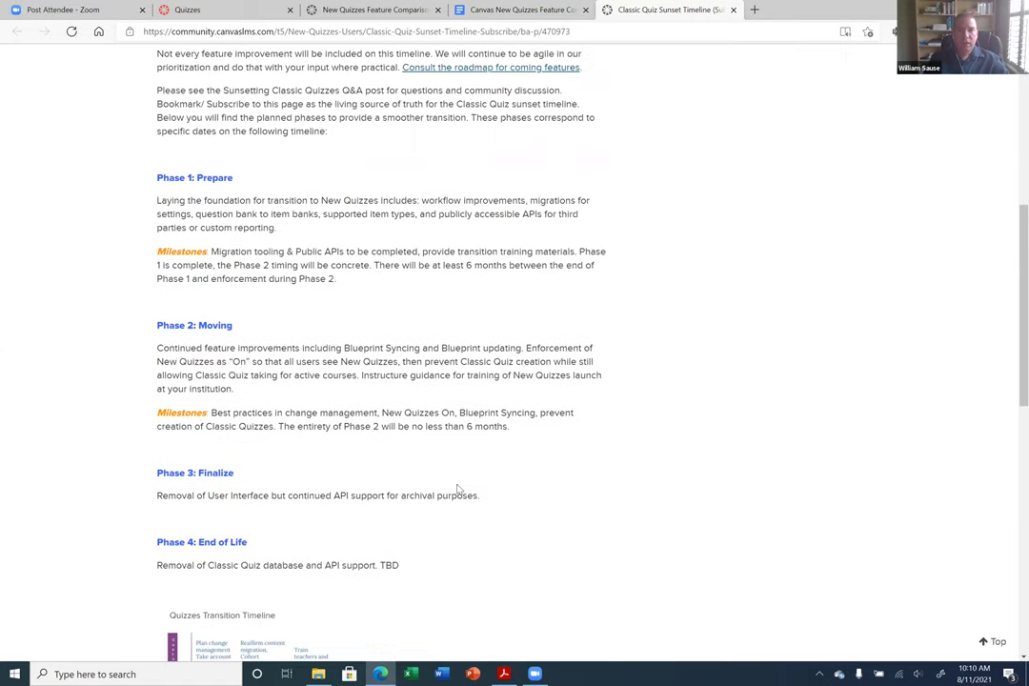
scroll(457, 488, "up", 1)
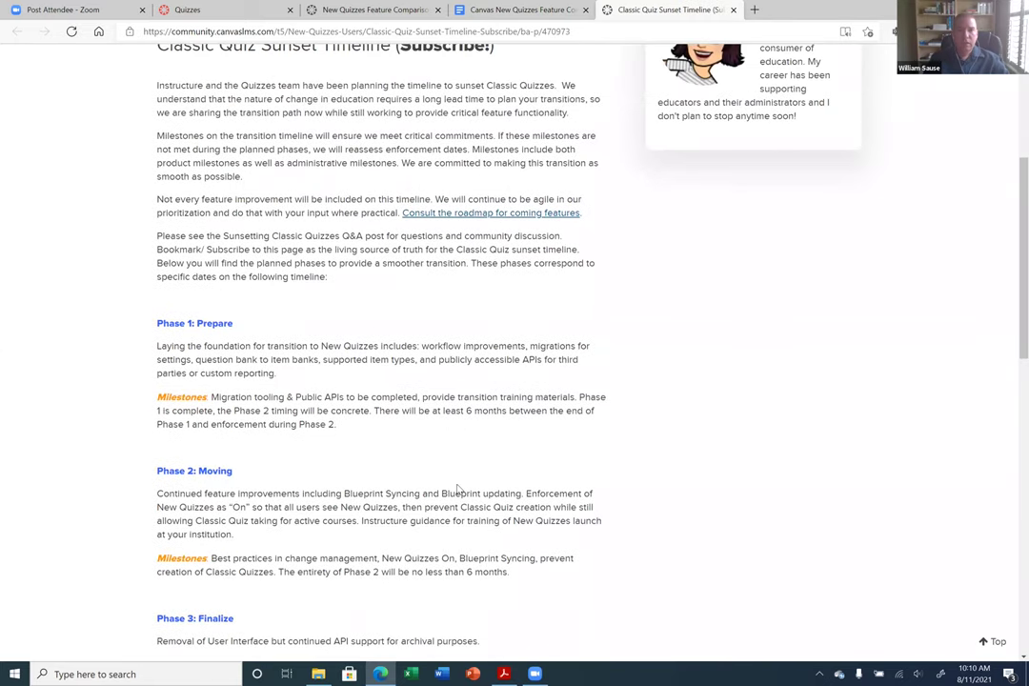
scroll(458, 488, "up", 1)
scroll(457, 489, "down", 7)
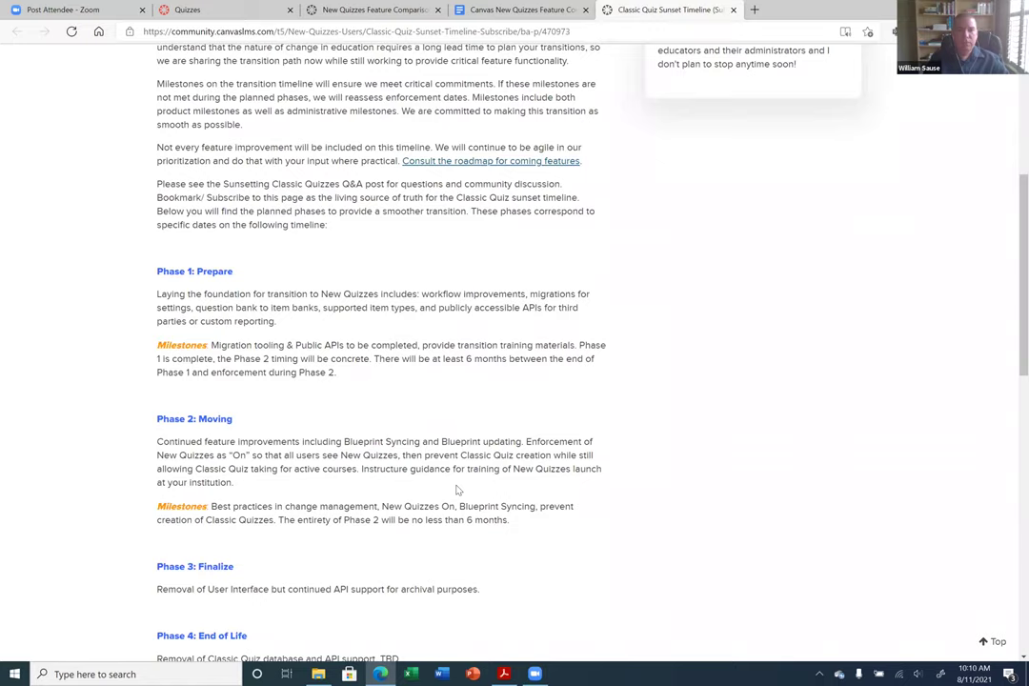
scroll(455, 485, "up", 8)
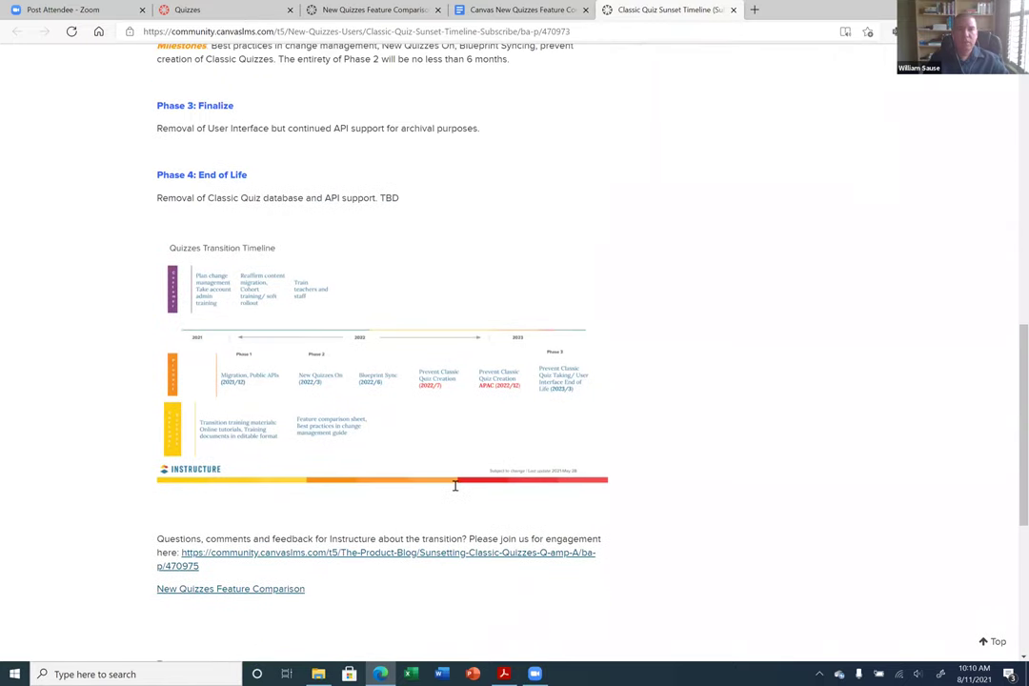
scroll(384, 407, "down", 1)
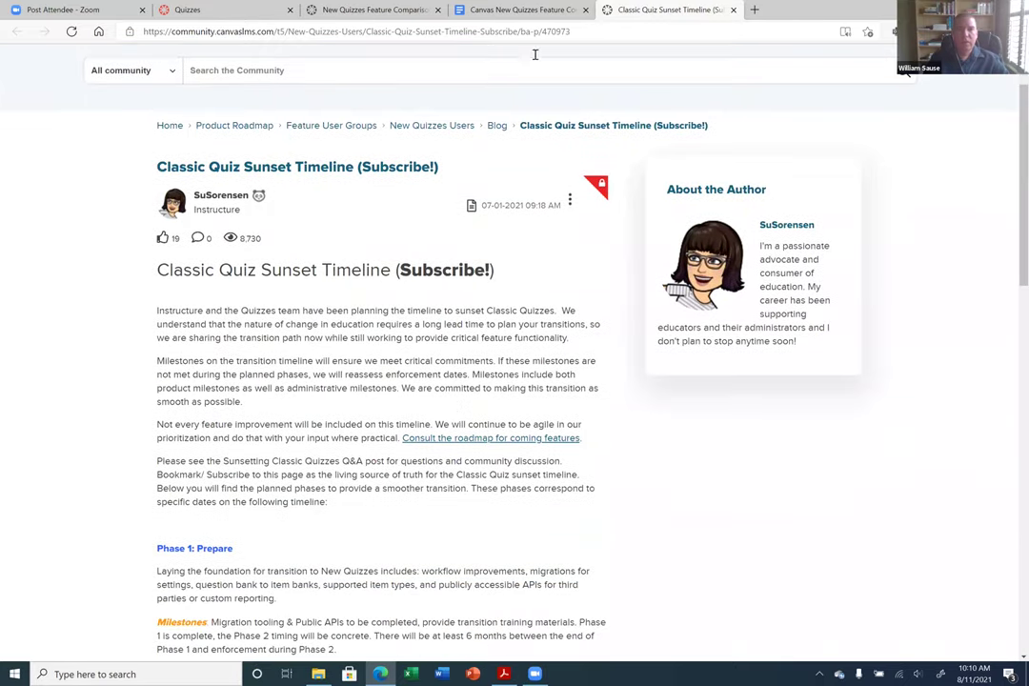
left_click(471, 10)
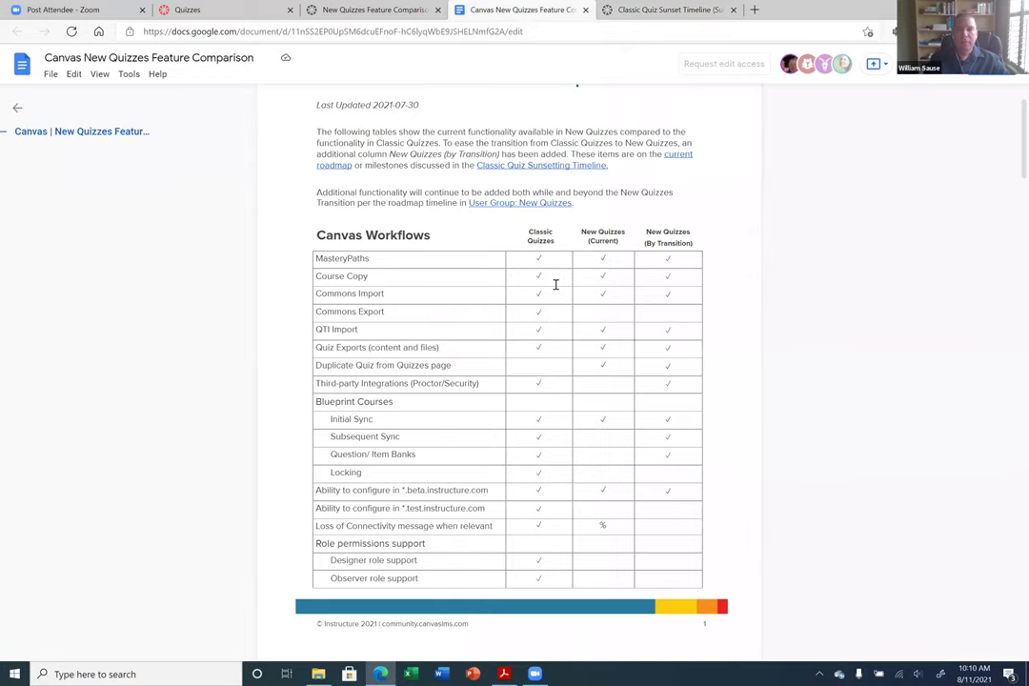
Step: Scroll past the Workflows, Features and Question Bank tables to page 4's Item/Question Types table
scroll(557, 286, "down", 2)
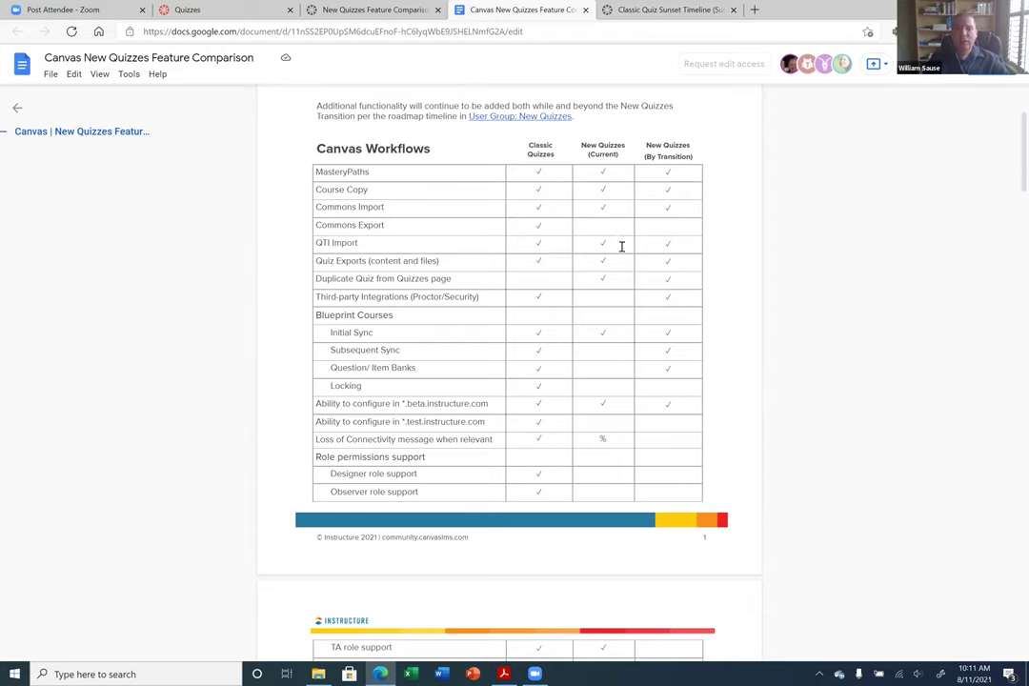
scroll(619, 325, "down", 1)
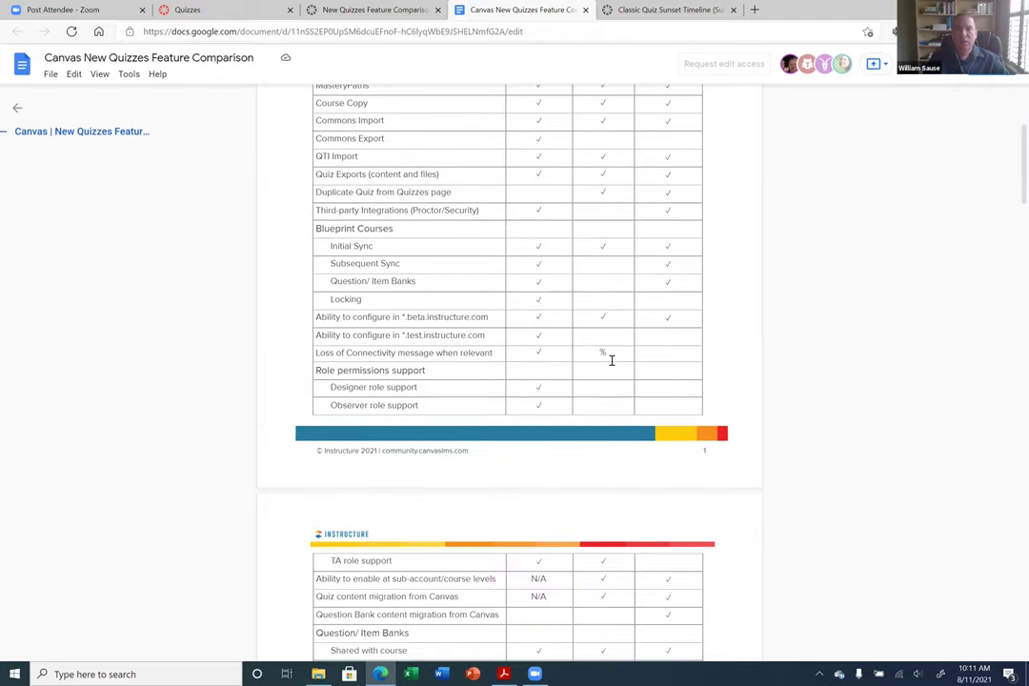
scroll(611, 360, "down", 2)
scroll(613, 355, "down", 4)
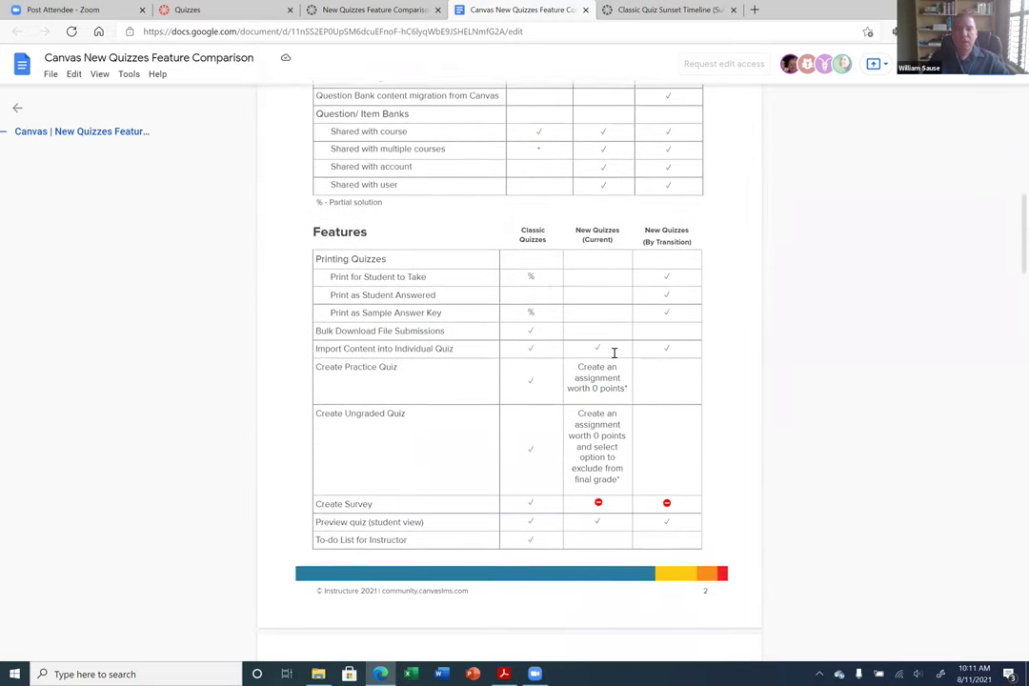
scroll(551, 357, "down", 1)
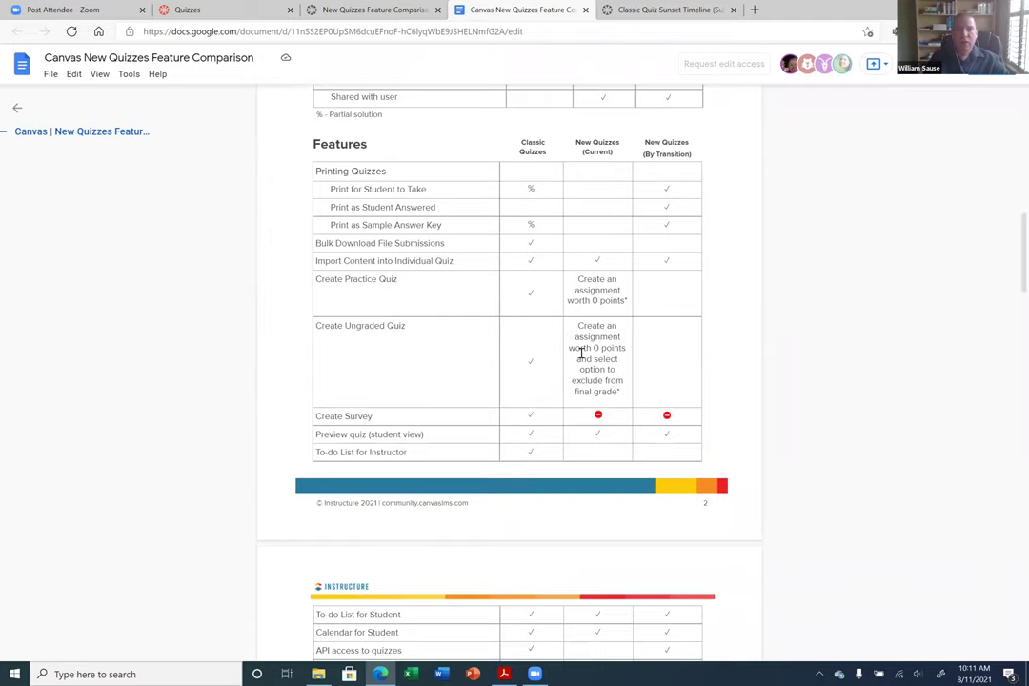
scroll(581, 353, "down", 5)
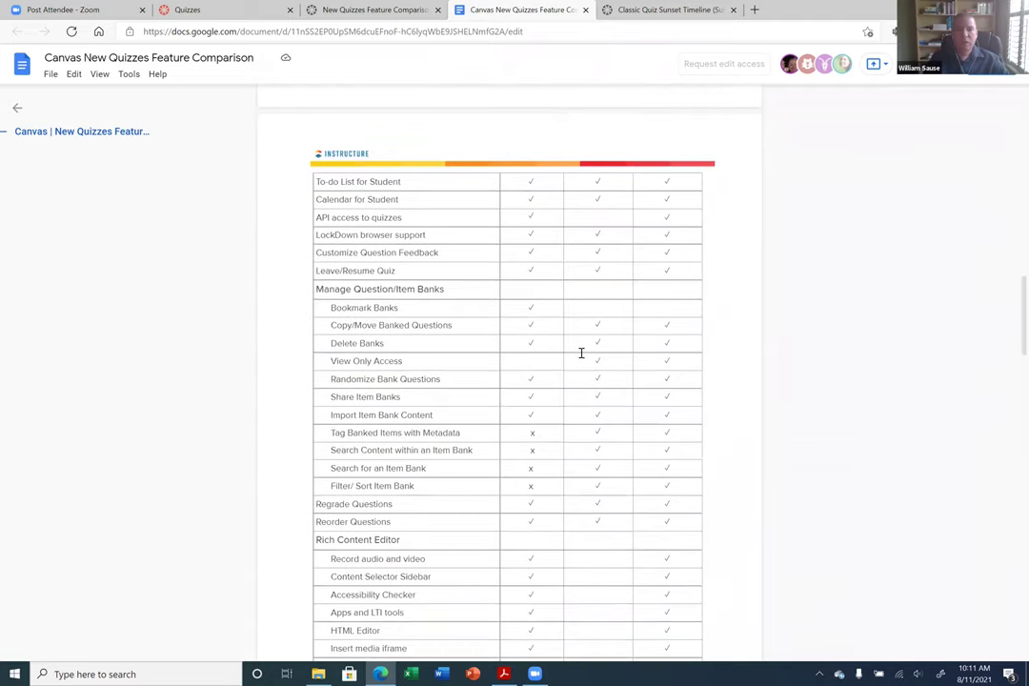
scroll(581, 352, "down", 2)
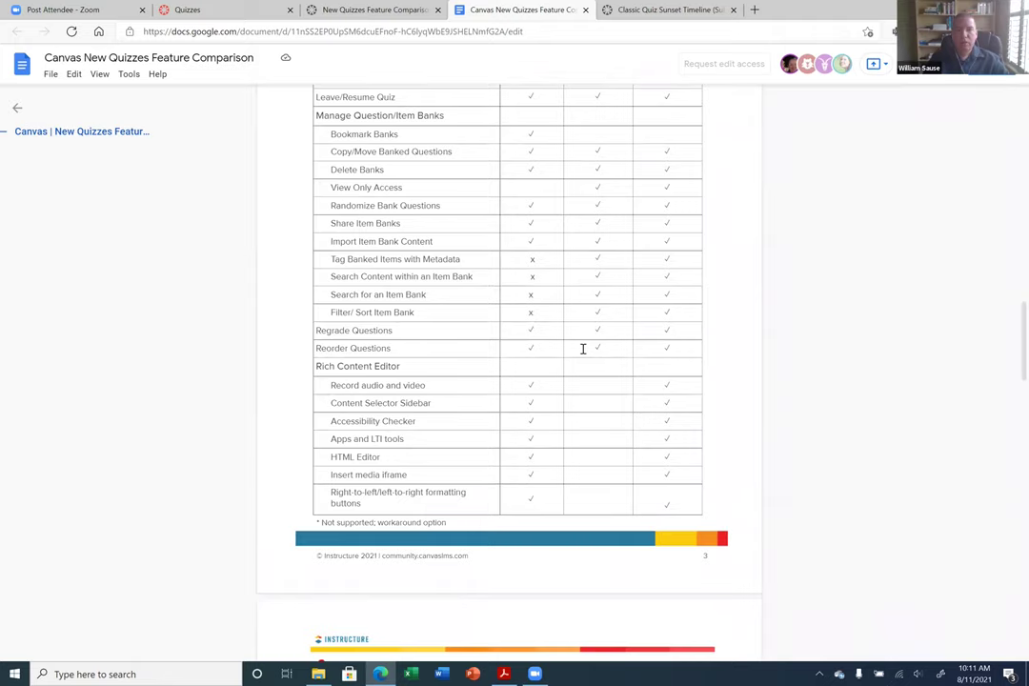
scroll(583, 349, "up", 1)
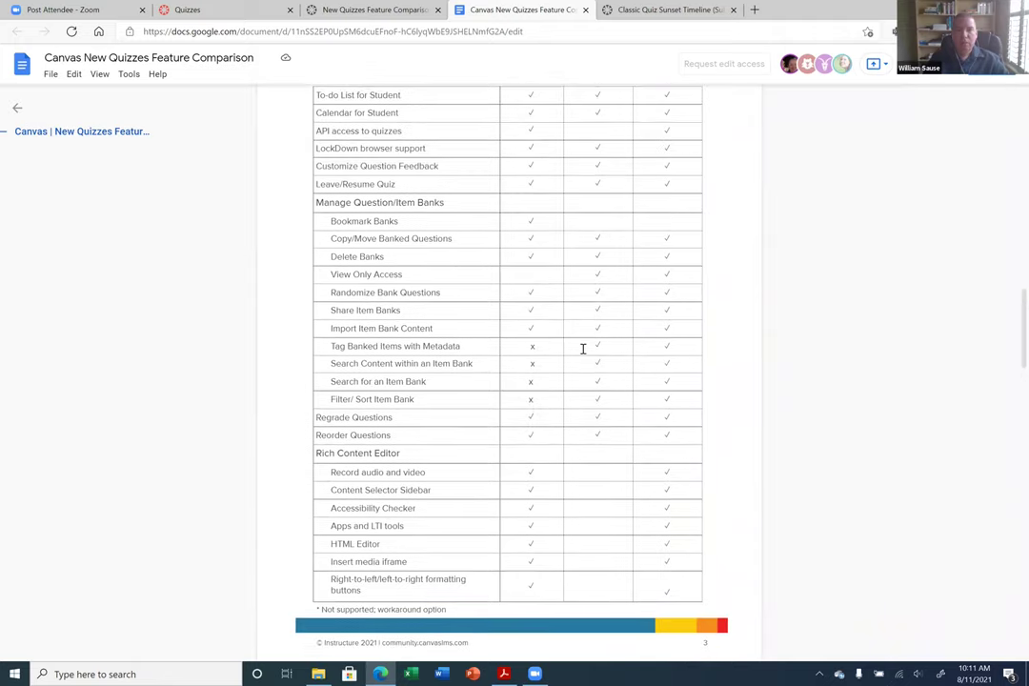
scroll(583, 349, "down", 1)
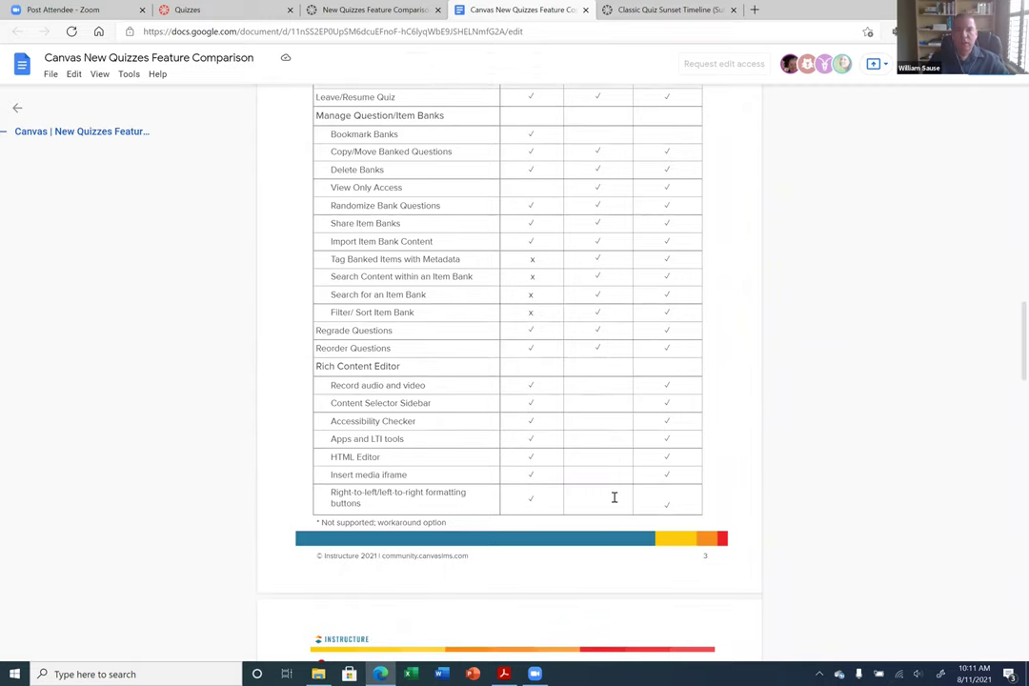
scroll(632, 458, "up", 10)
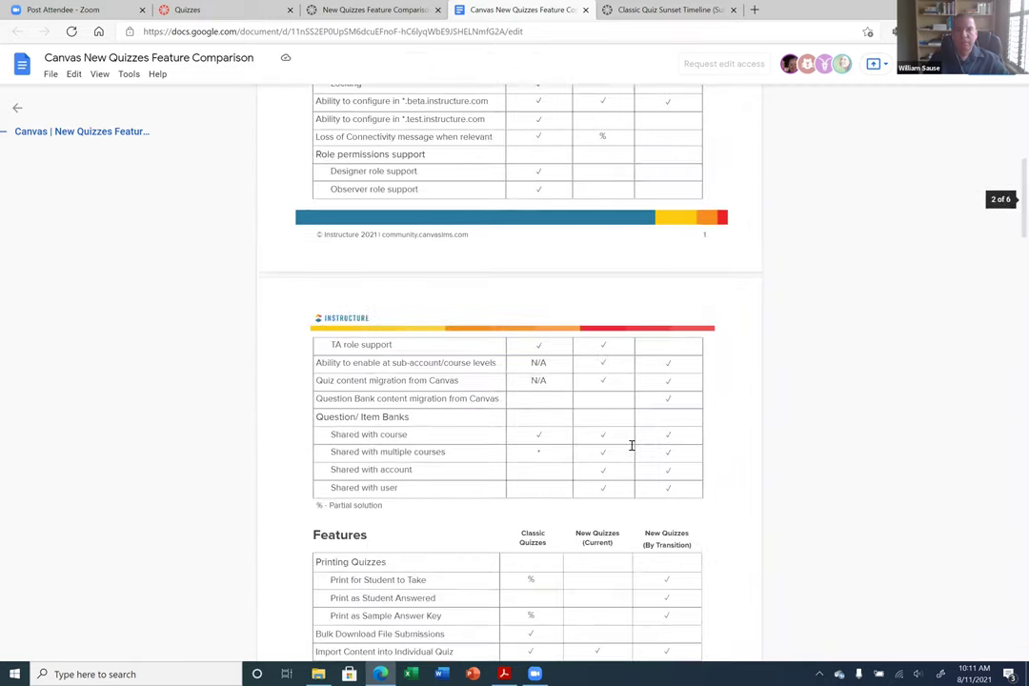
scroll(632, 444, "up", 1)
scroll(631, 445, "up", 5)
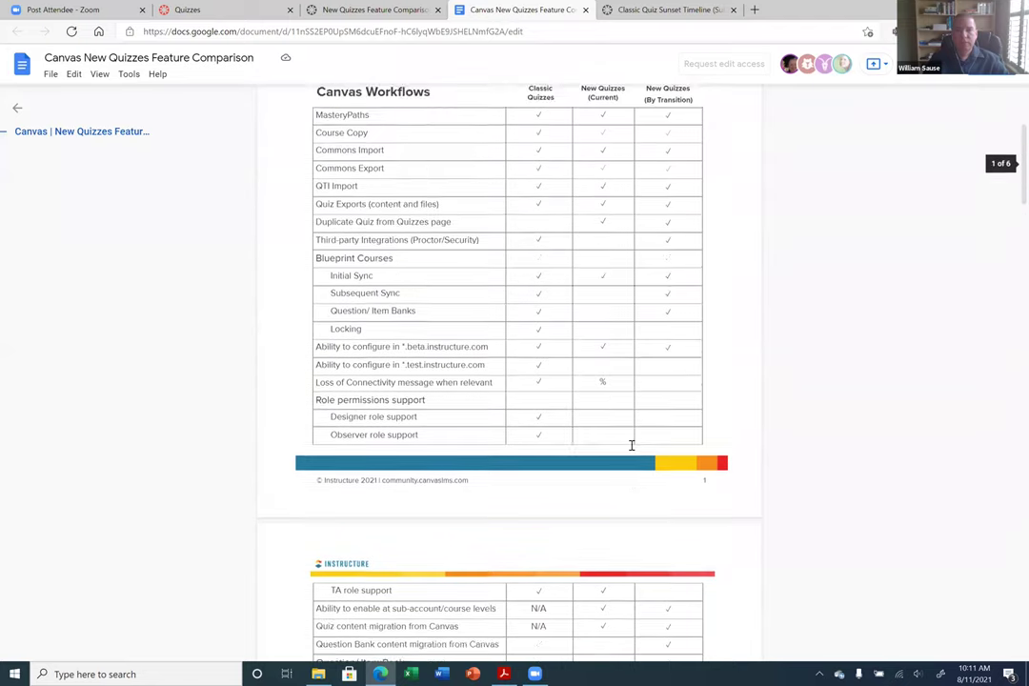
scroll(631, 445, "down", 5)
scroll(631, 445, "down", 12)
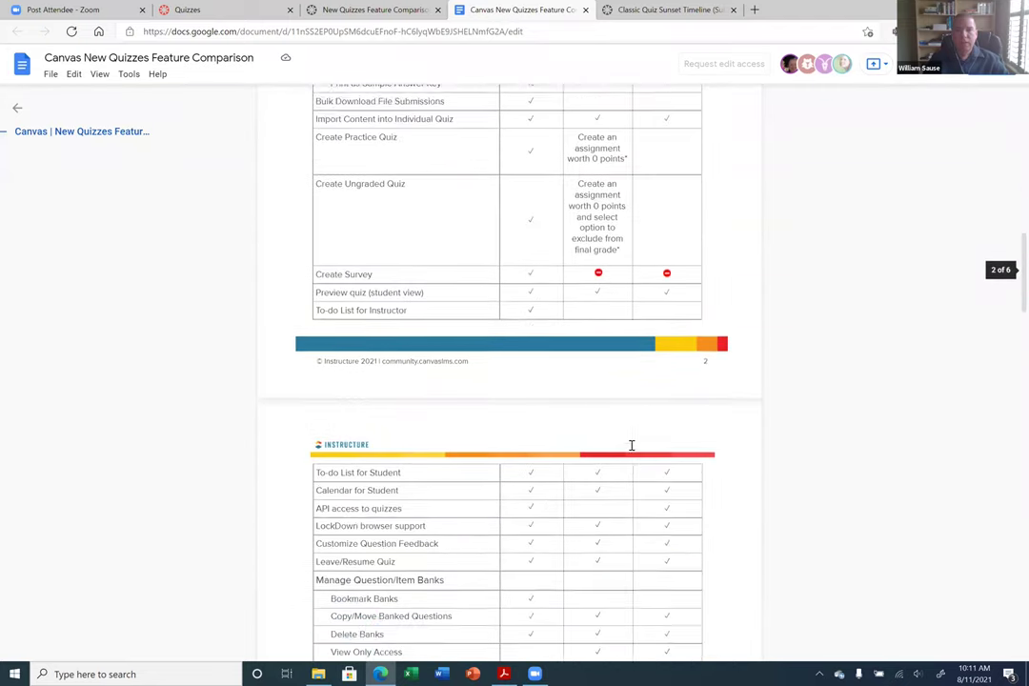
scroll(631, 444, "down", 2)
scroll(492, 369, "up", 2)
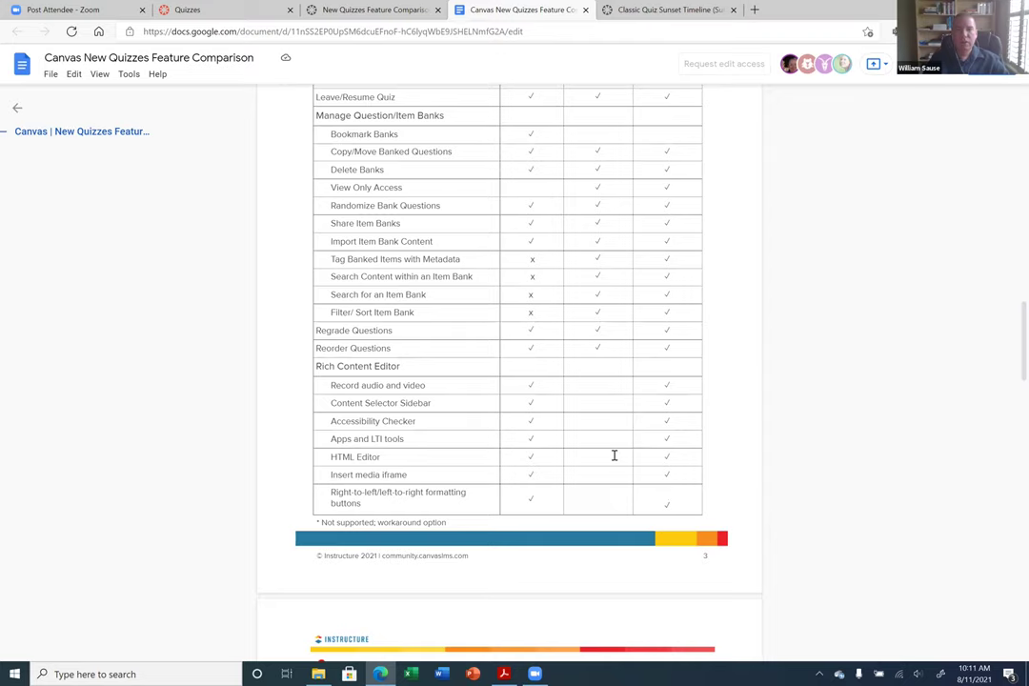
scroll(614, 456, "up", 3)
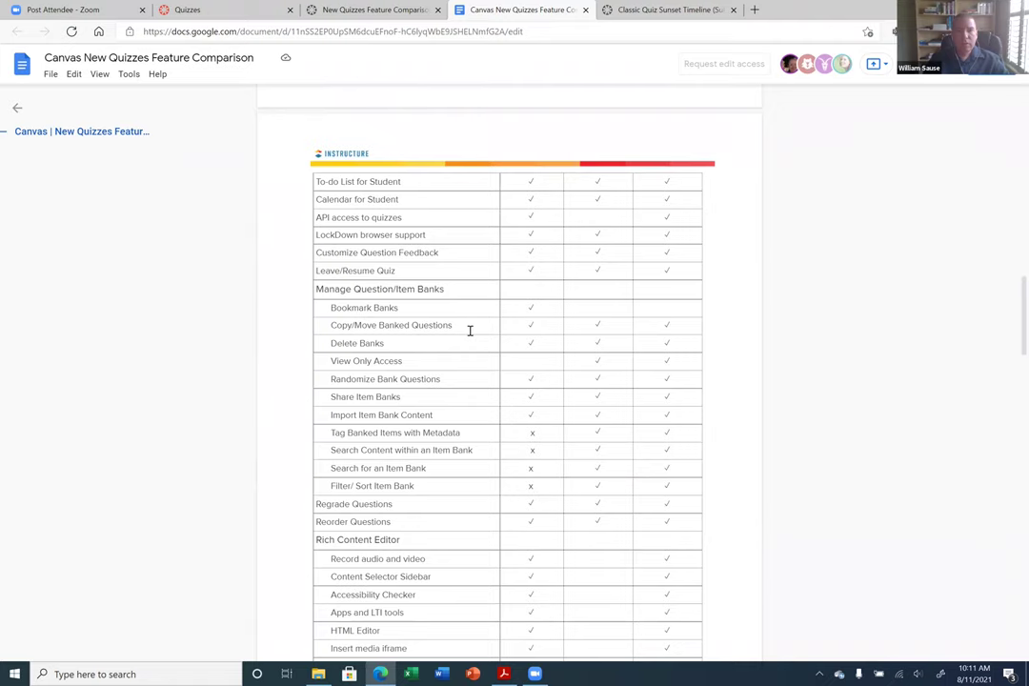
scroll(548, 395, "down", 10)
scroll(549, 394, "down", 3)
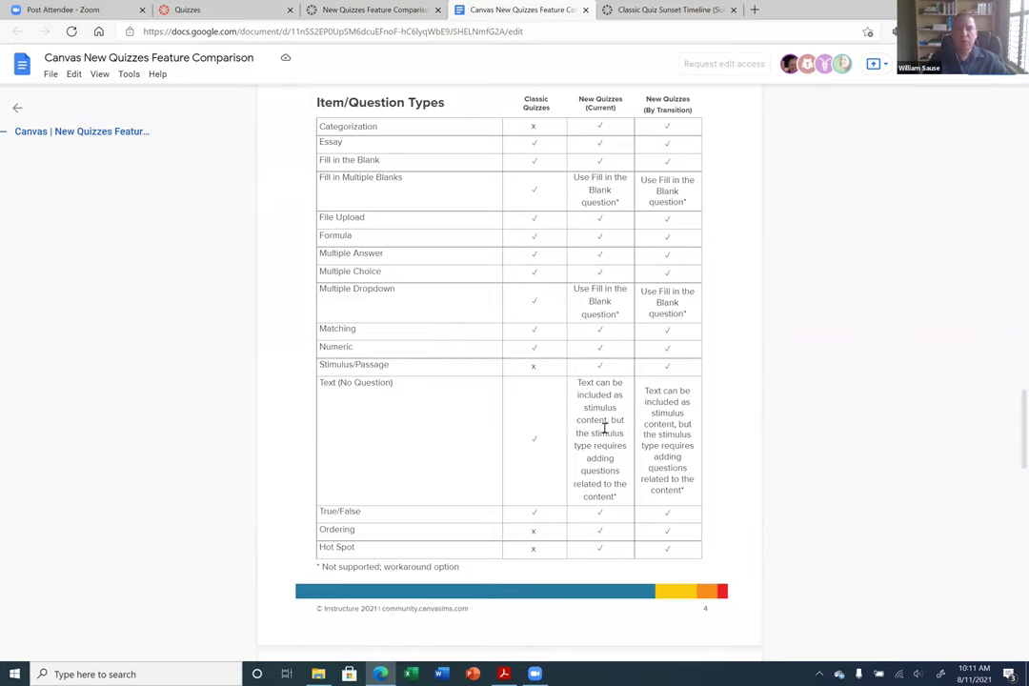
scroll(646, 490, "down", 1)
scroll(649, 476, "up", 1)
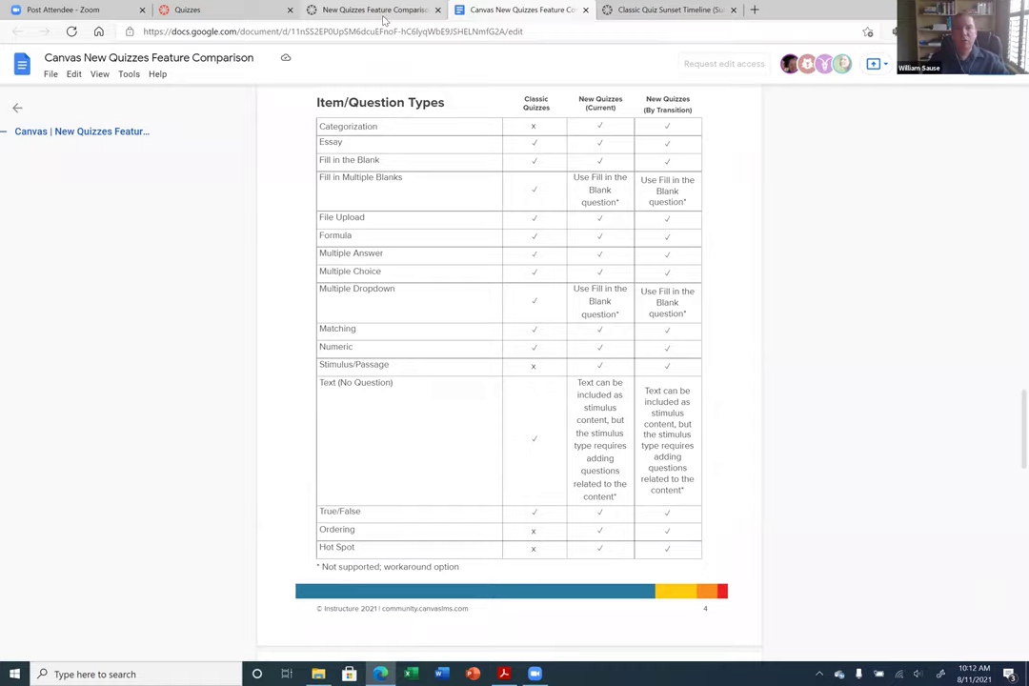
left_click(384, 17)
Step: On the course Quizzes page, choose New Quizzes as the engine for a new quiz
left_click(205, 10)
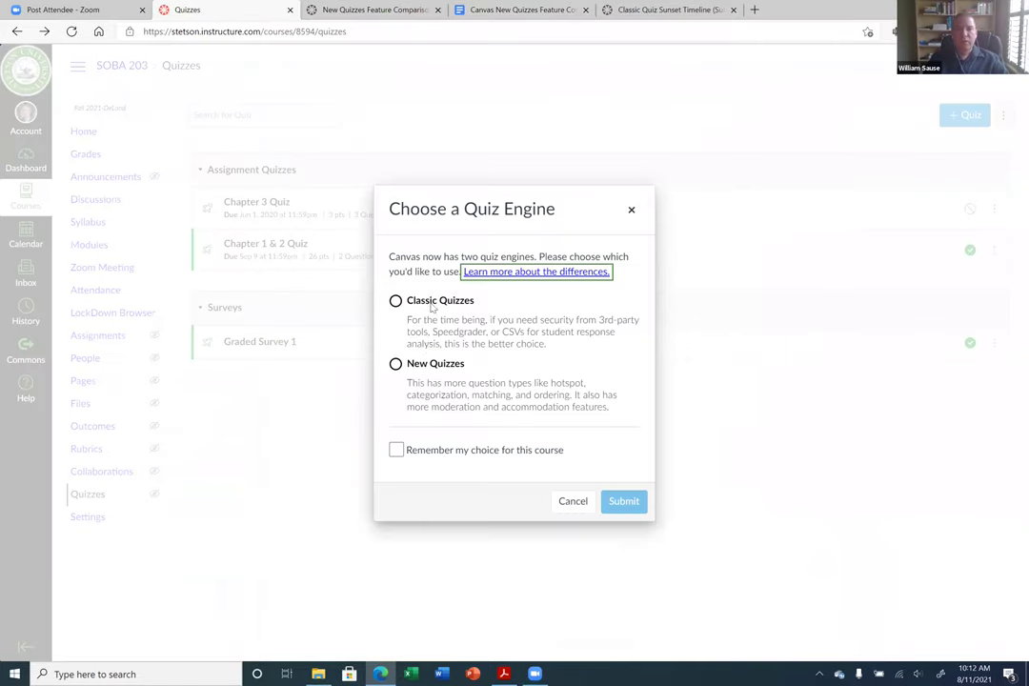
left_click(395, 364)
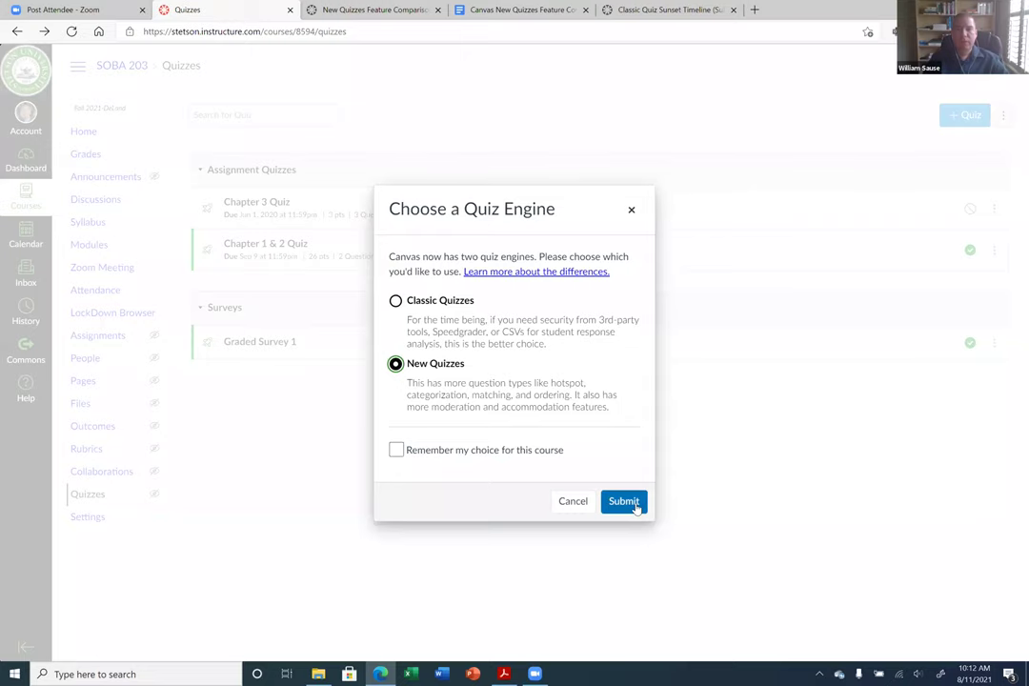
left_click(624, 502)
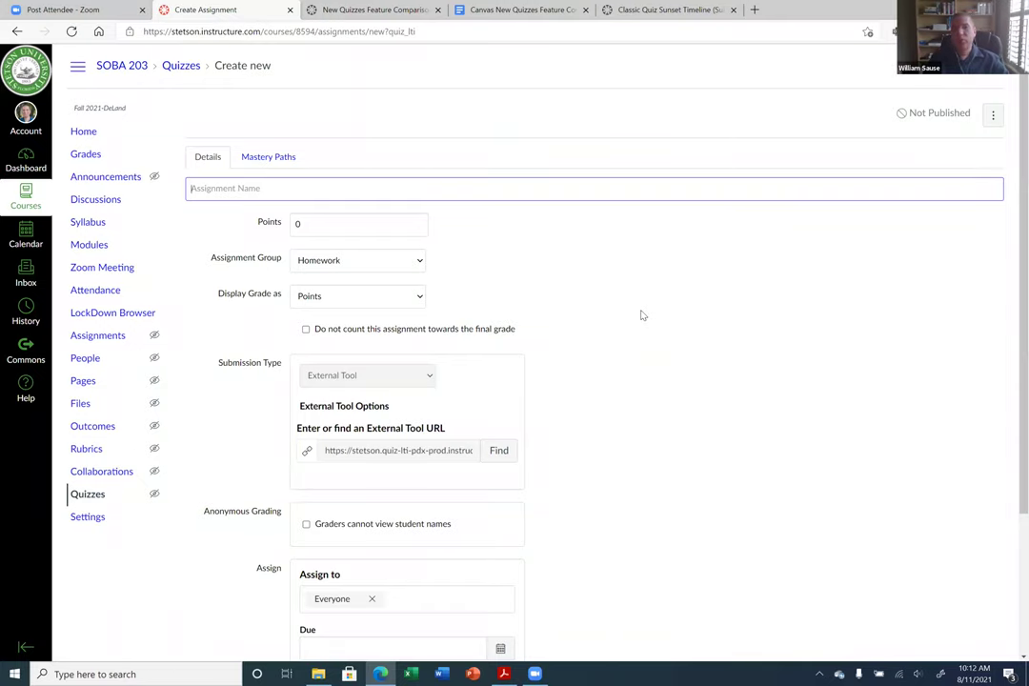
Step: Set Points to 100, keeping the Homework assignment group and Points grade display
scroll(566, 335, "down", 1)
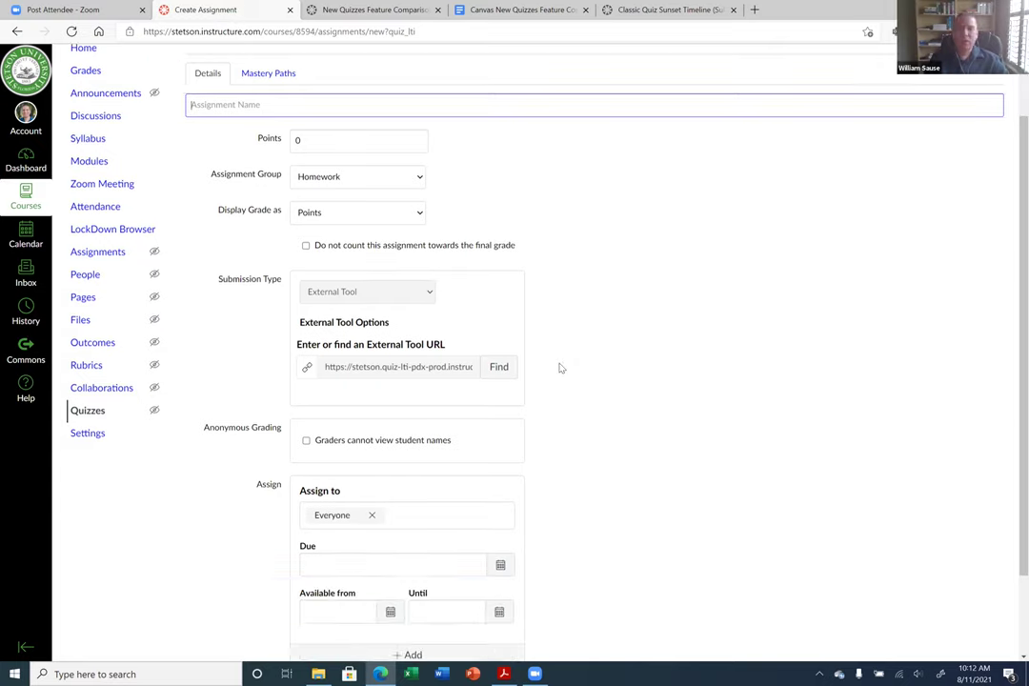
scroll(606, 349, "down", 1)
scroll(605, 349, "up", 2)
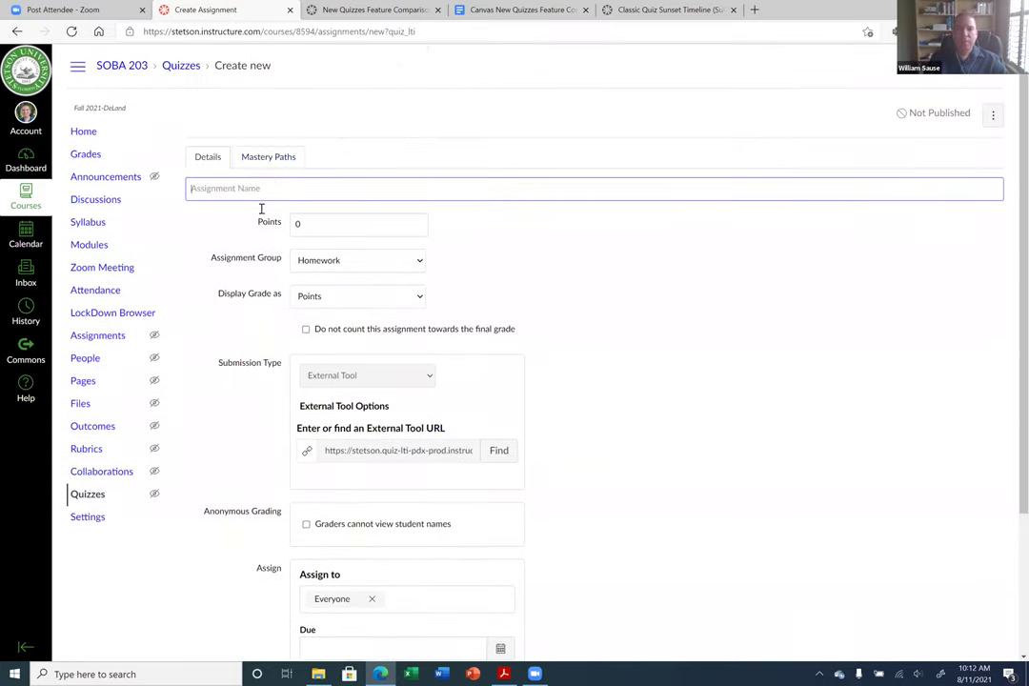
double_click(322, 223)
type("100")
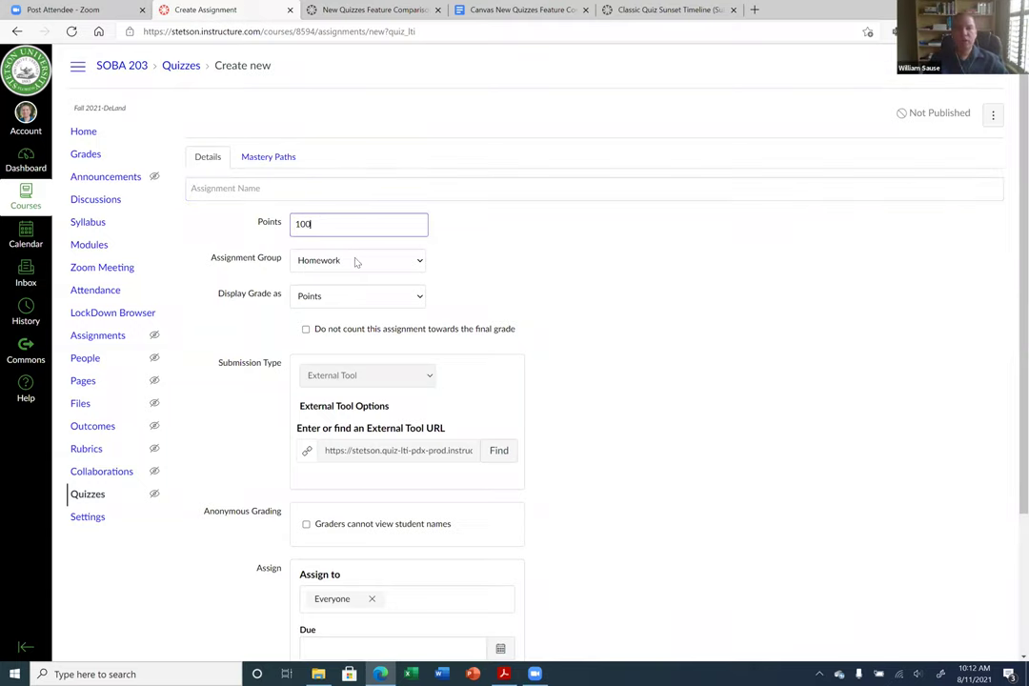
left_click(356, 297)
left_click(498, 289)
left_click(409, 265)
left_click(462, 250)
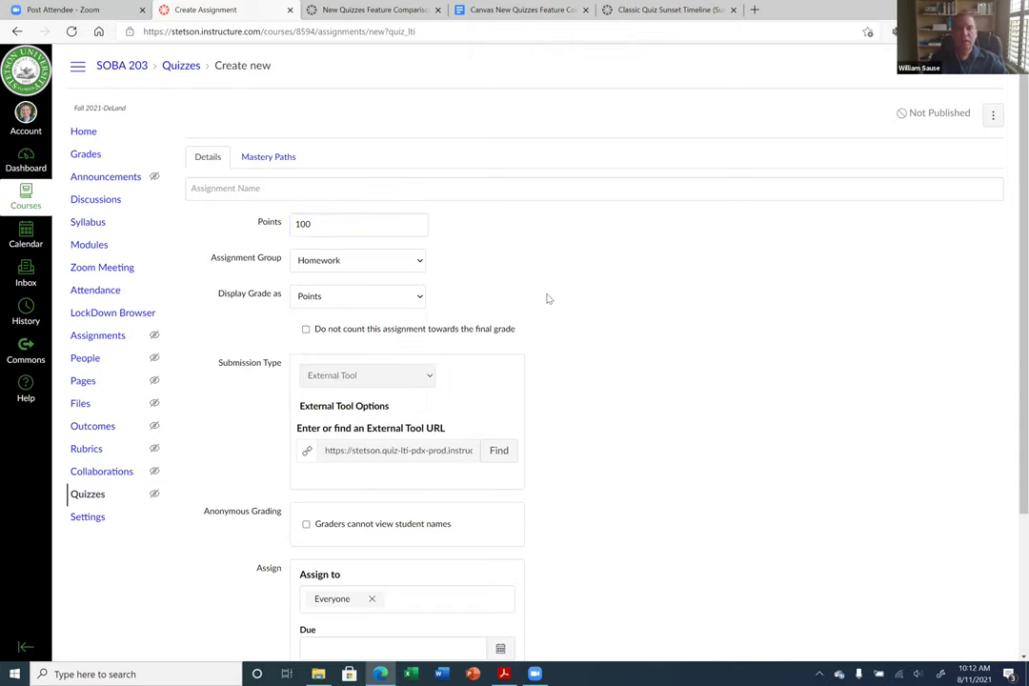
left_click(384, 297)
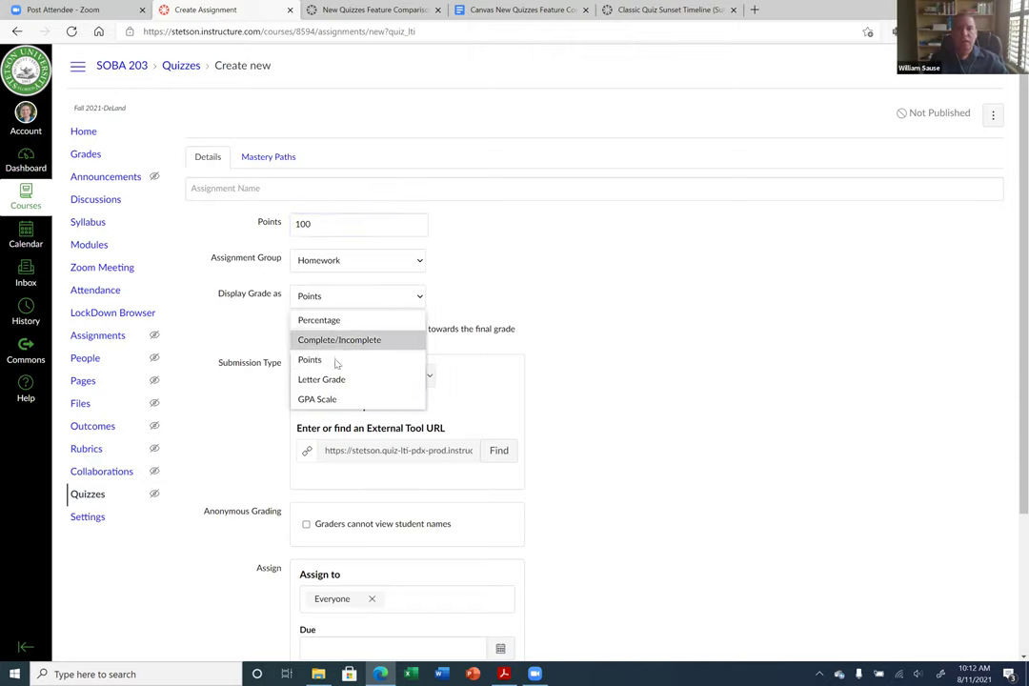
left_click(631, 285)
Step: Leave anonymous grading off and review the remaining assignment options
scroll(633, 291, "down", 3)
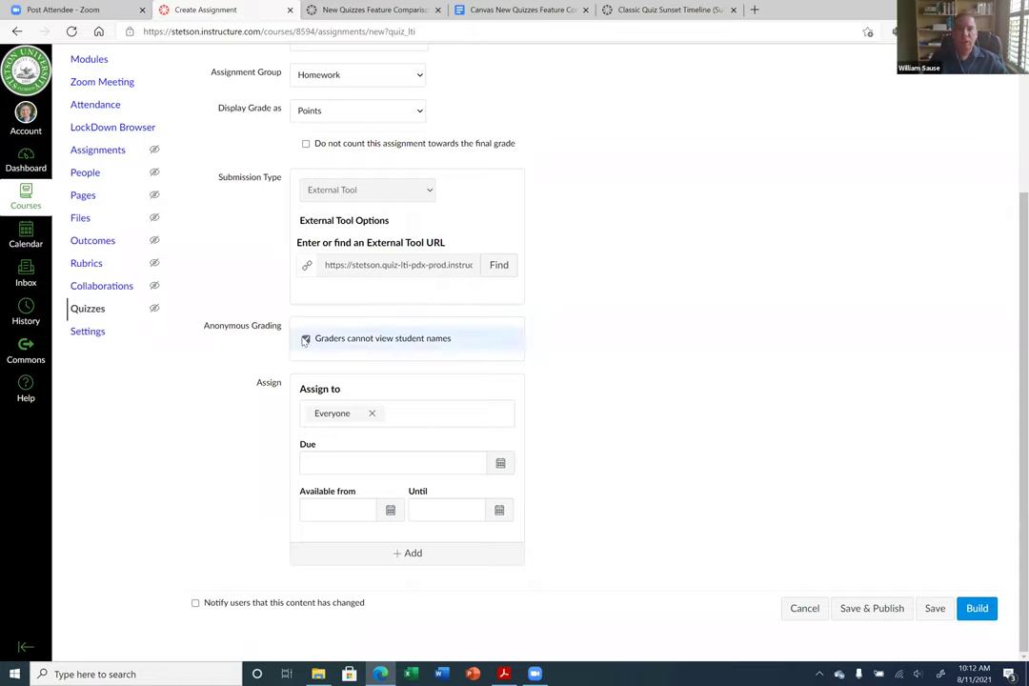
double_click(305, 340)
scroll(544, 386, "up", 2)
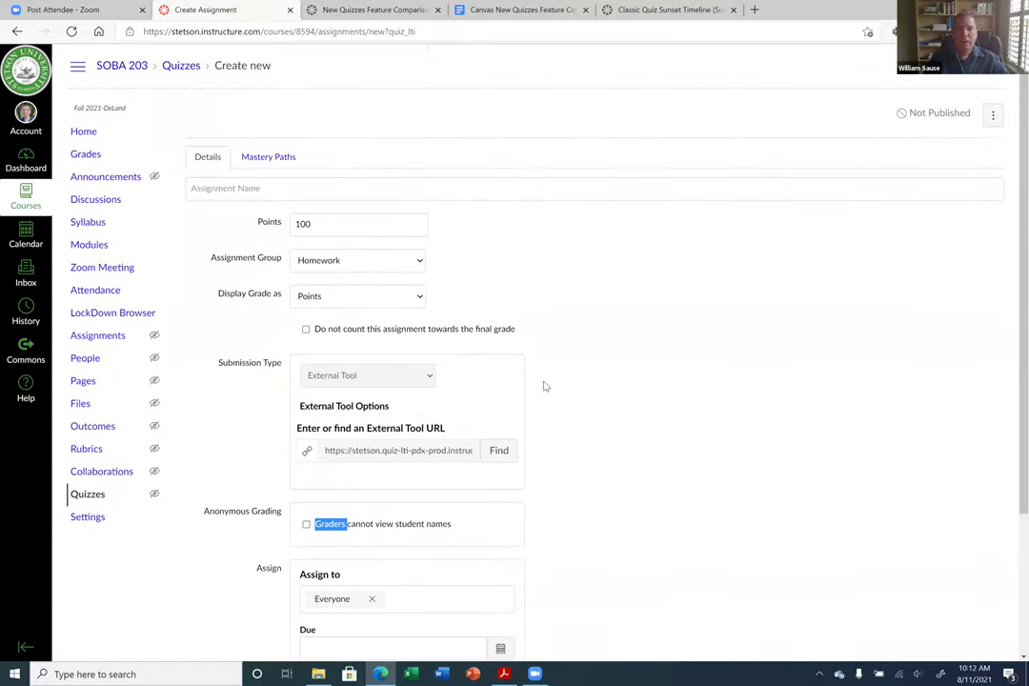
scroll(544, 385, "down", 1)
scroll(544, 379, "down", 1)
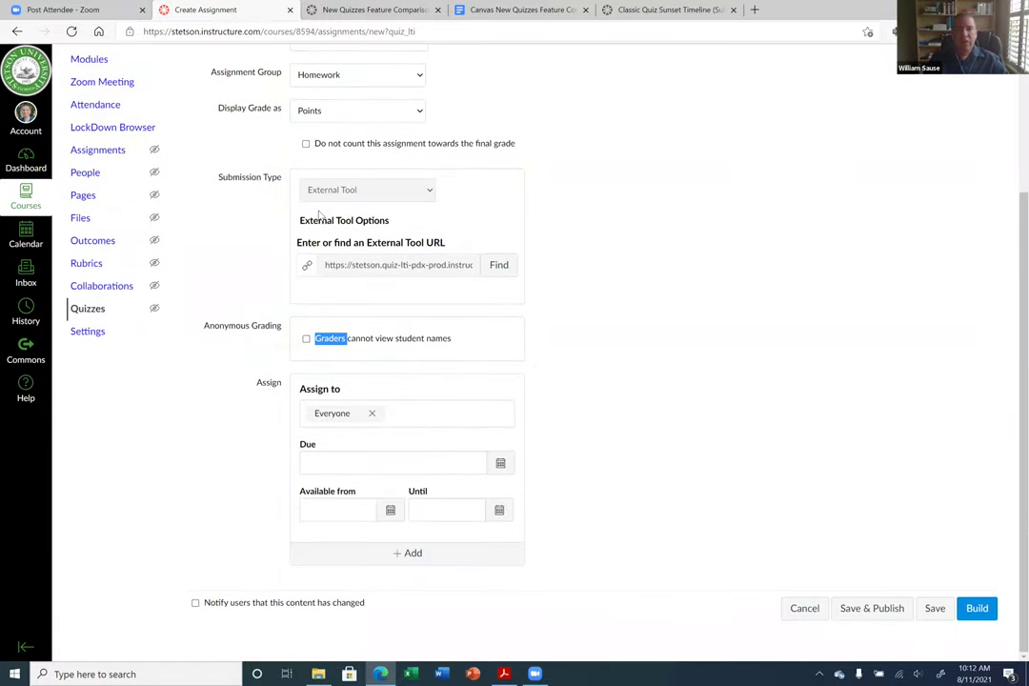
scroll(512, 334, "up", 2)
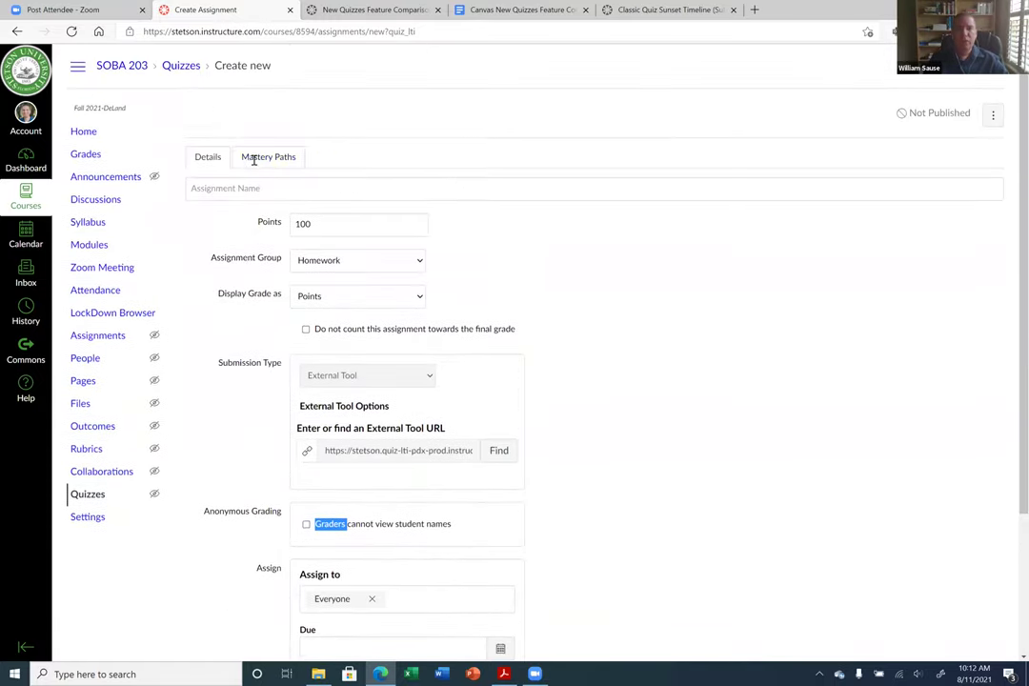
scroll(586, 366, "down", 2)
left_click(600, 367)
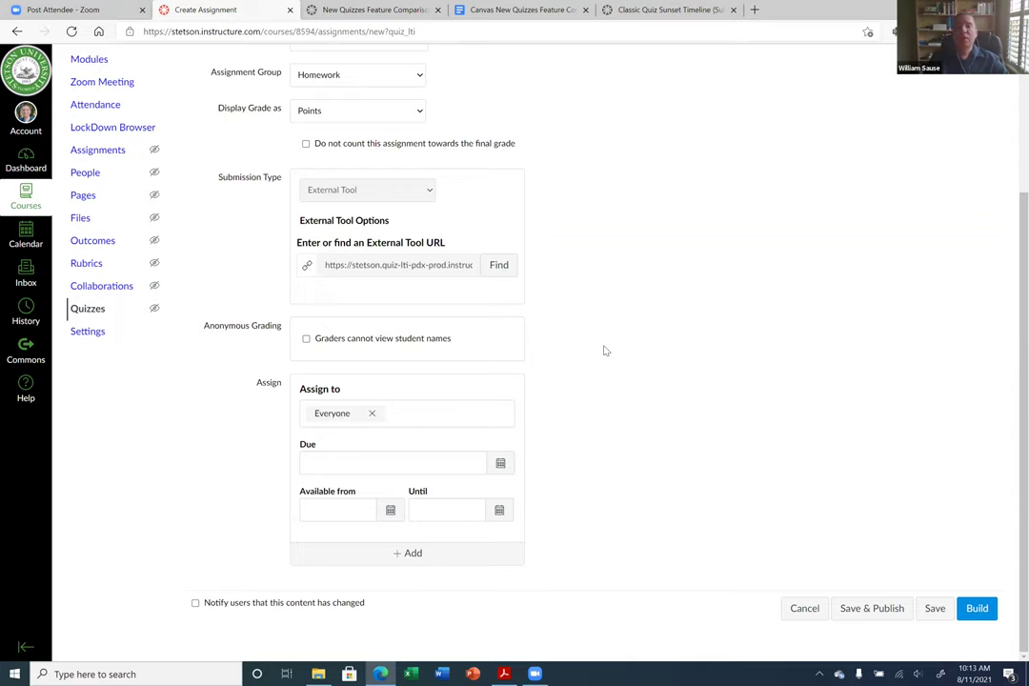
Step: Name the assignment 'New Quiz 1' and create it, opening the quiz builder
left_click(977, 609)
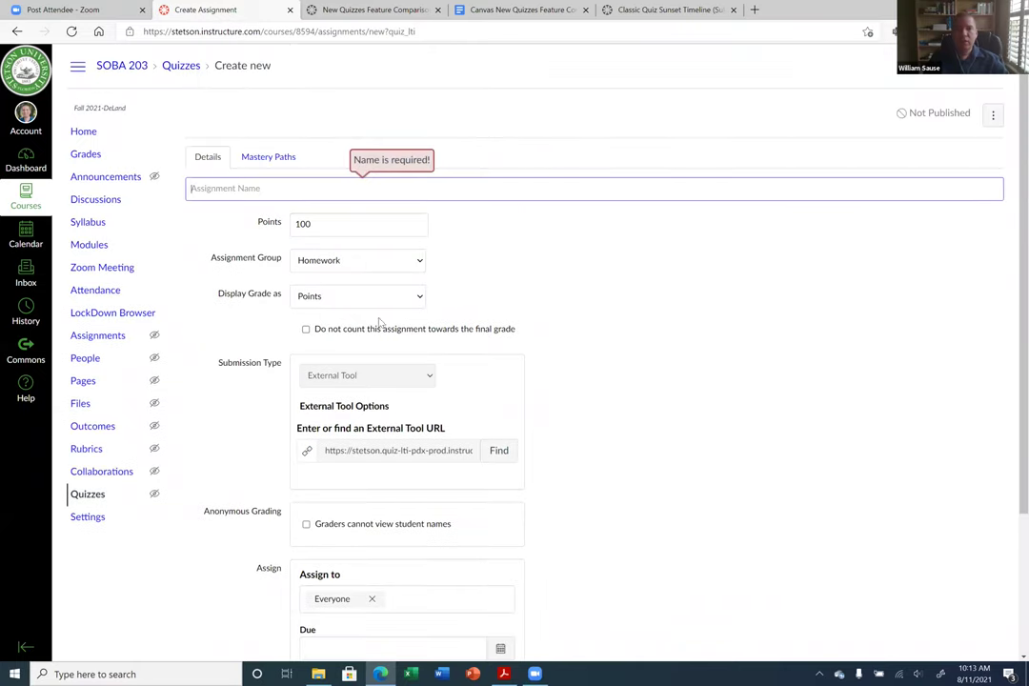
left_click(359, 185)
type("New Quiz ")
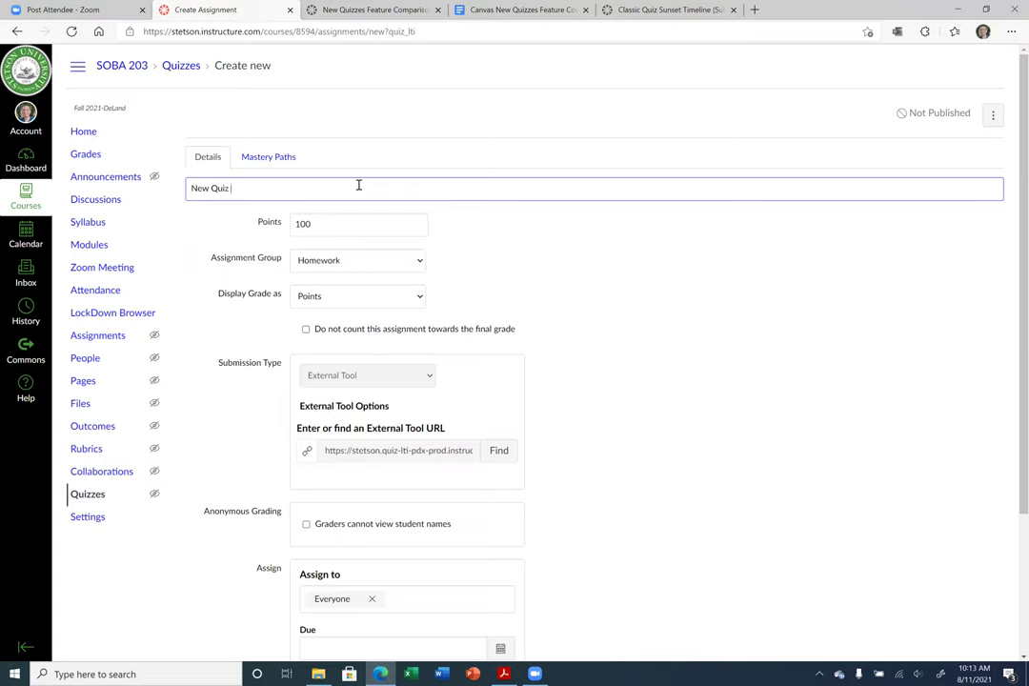
type("1")
scroll(861, 283, "down", 2)
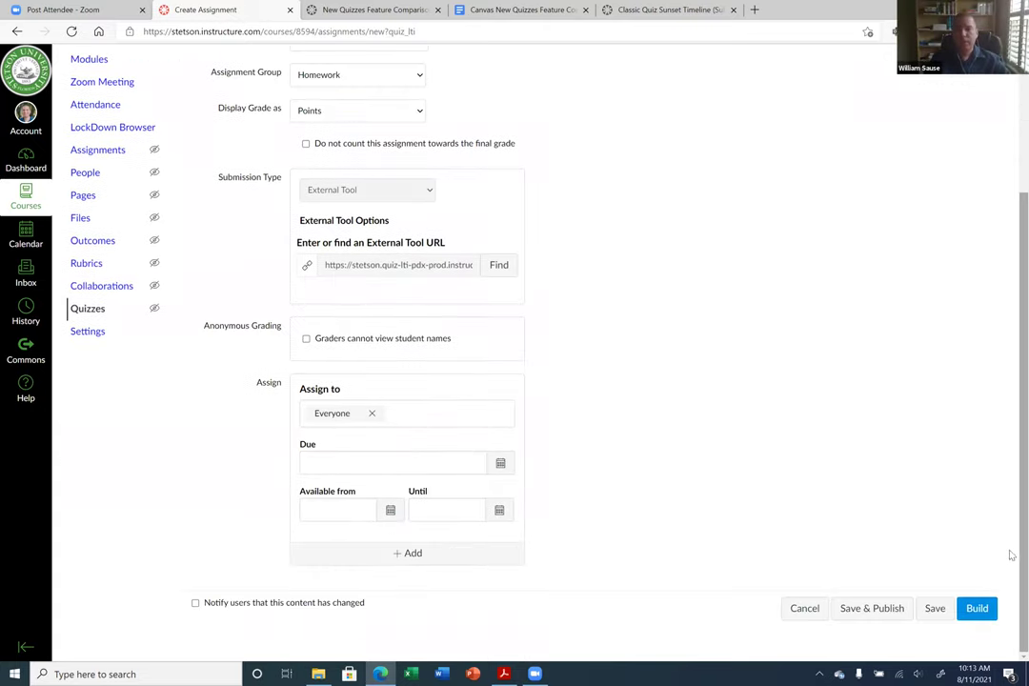
left_click(990, 609)
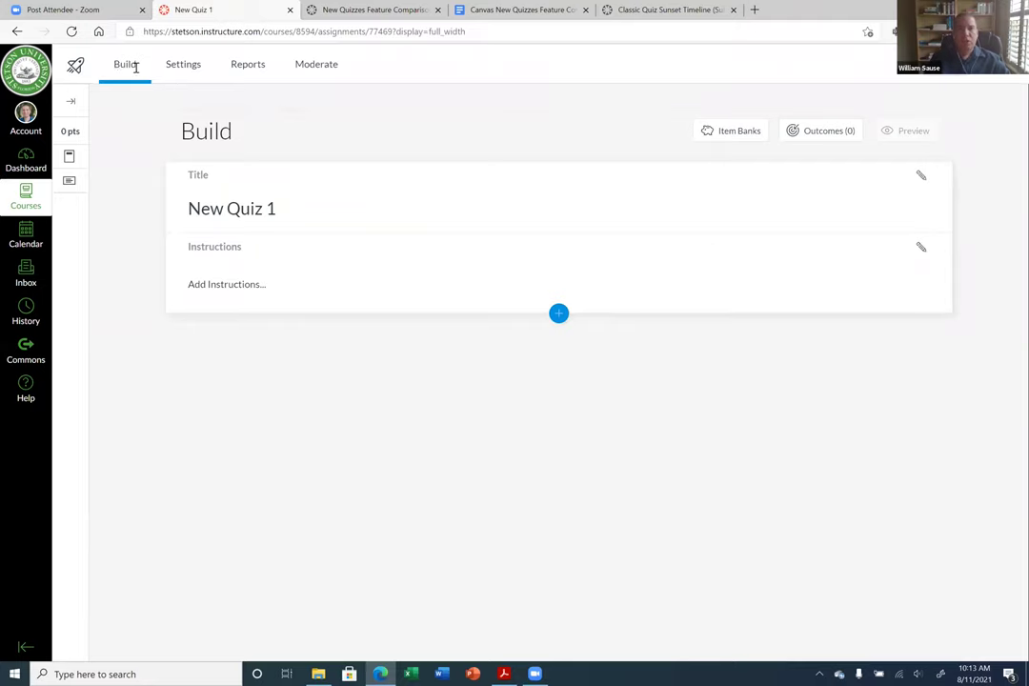
Step: Cancel the empty instructions and view New Quiz 1's Settings page with all options off
left_click(253, 288)
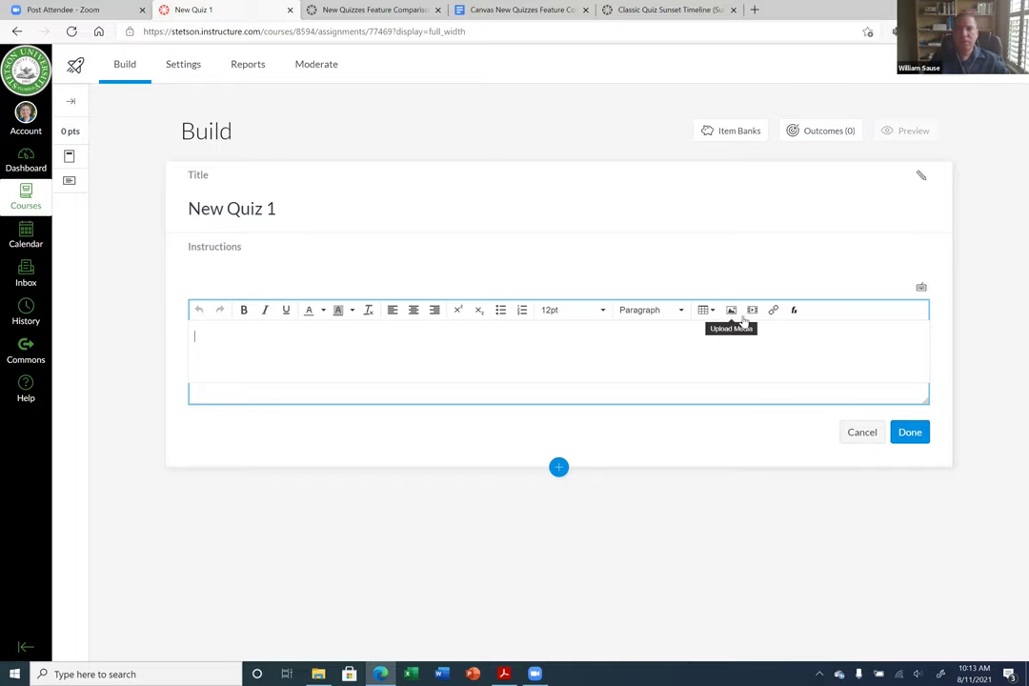
left_click(863, 433)
left_click(184, 65)
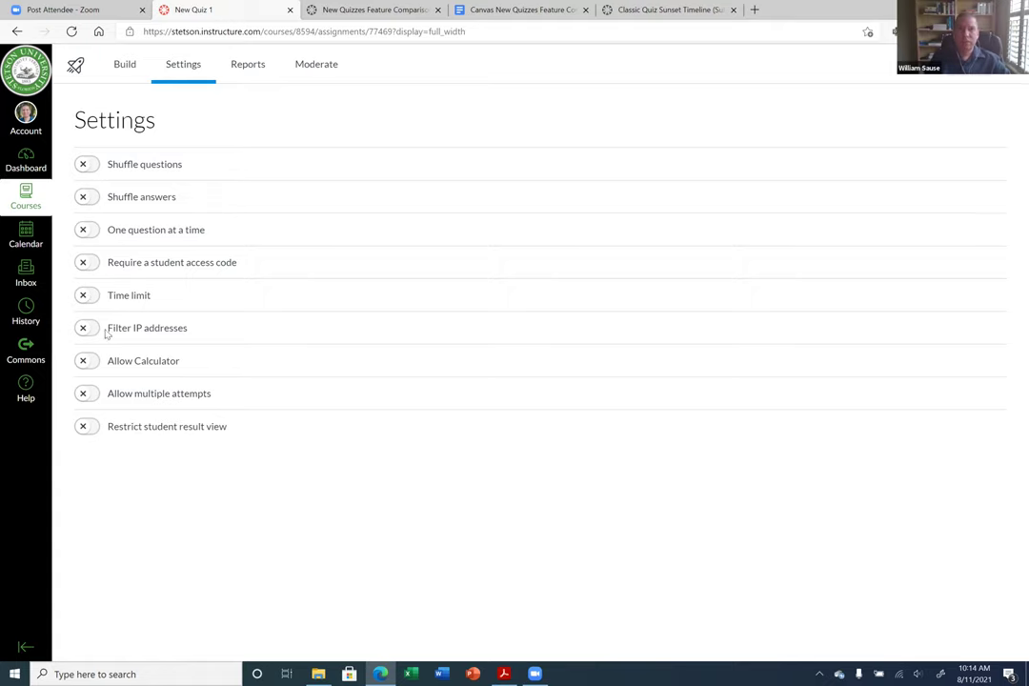
Step: View New Quiz 1's Reports and Moderate pages, then return to the comparison document
left_click(261, 63)
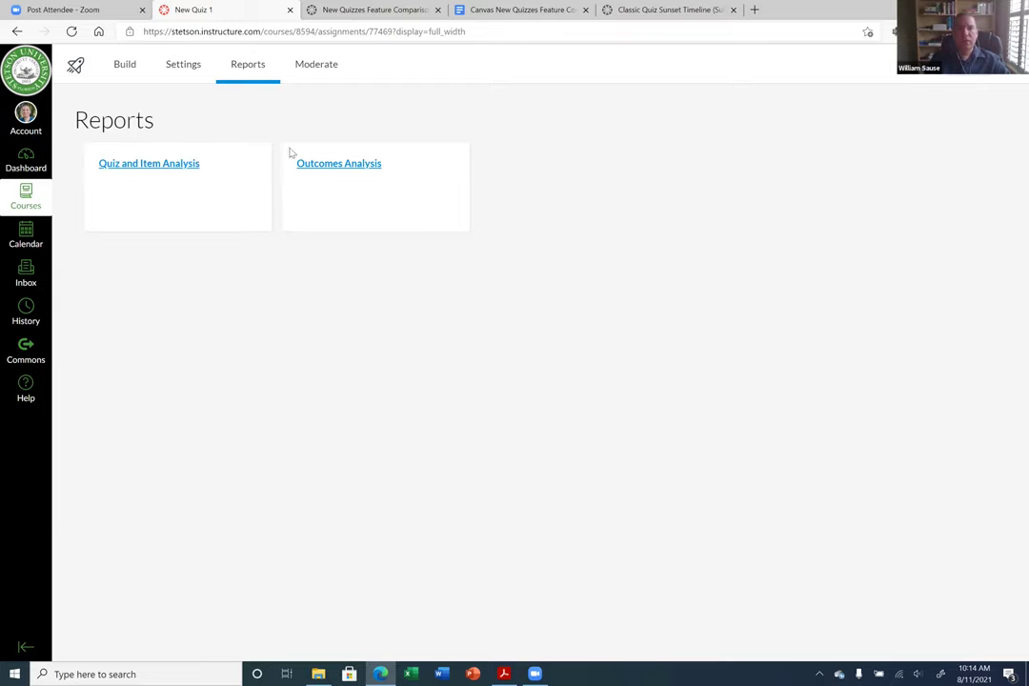
left_click(319, 63)
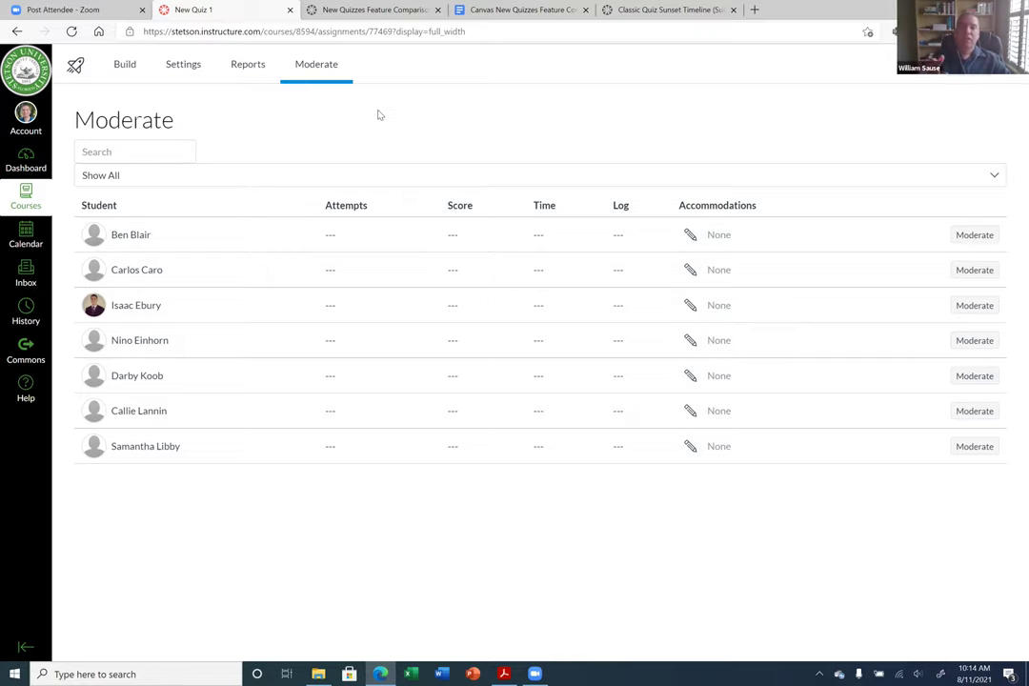
left_click(539, 8)
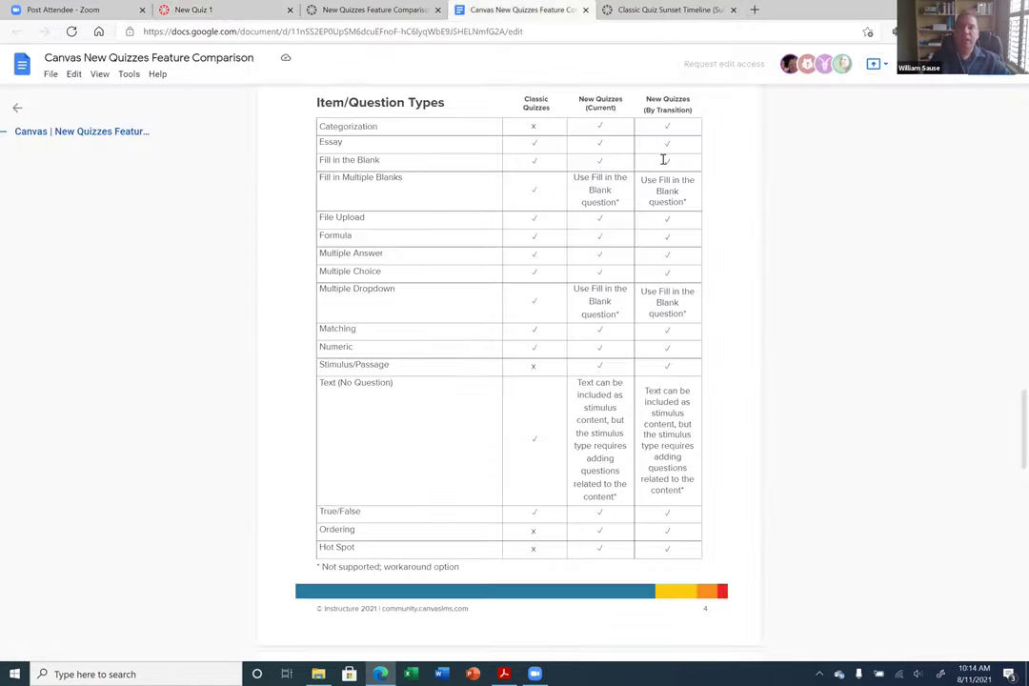
Step: Scroll through the comparison tables, then return to New Quiz 1's Moderate page
scroll(488, 251, "up", 4)
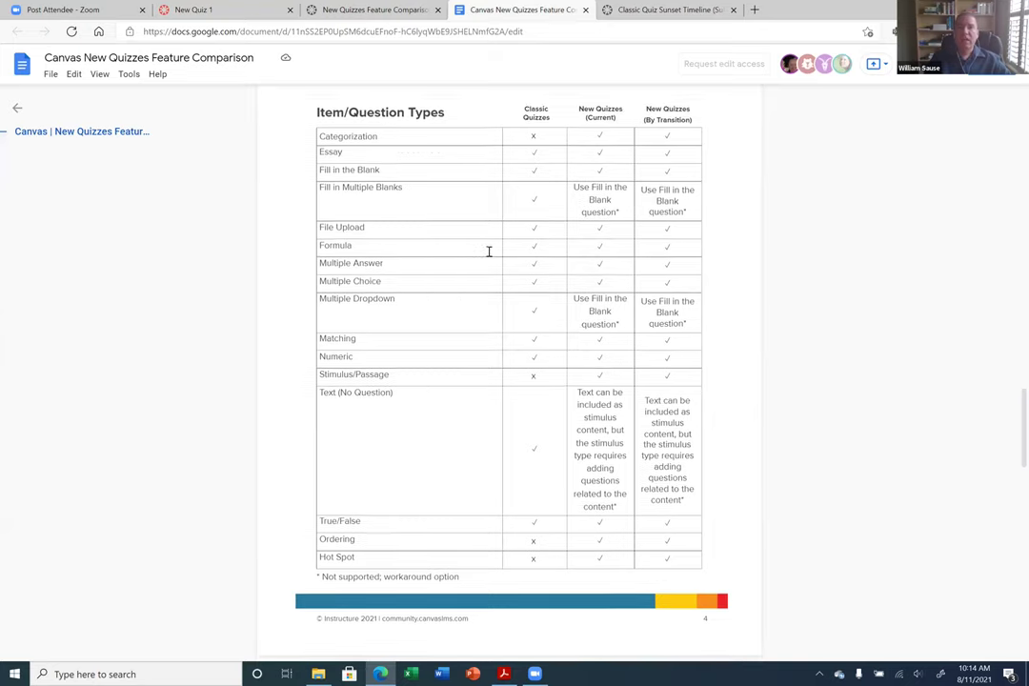
left_click_drag(1012, 375, 1011, 133)
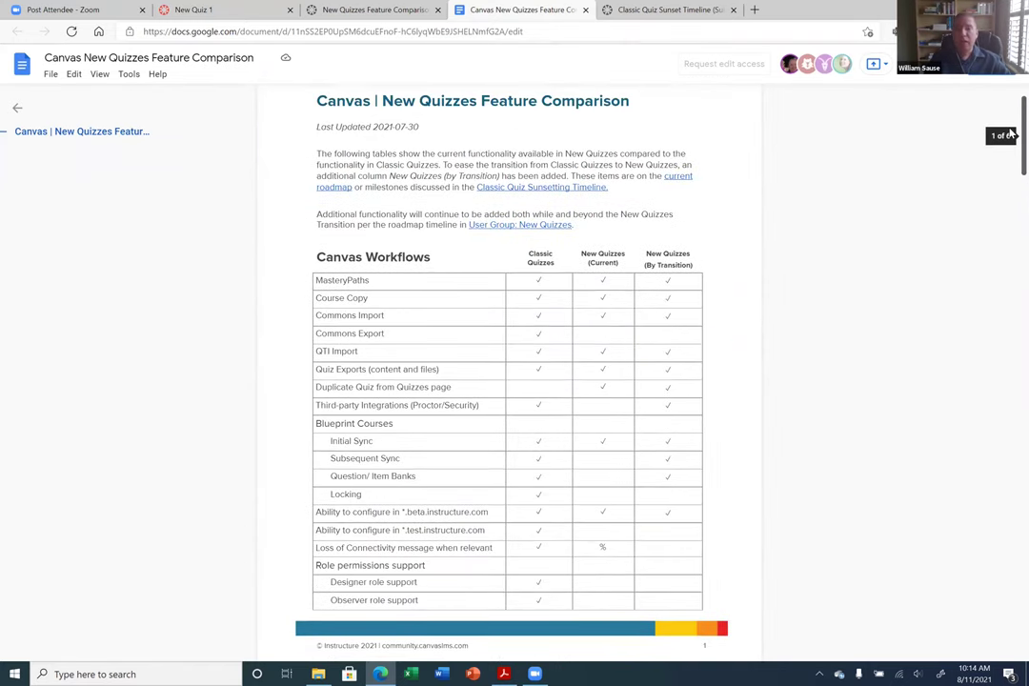
left_click_drag(1011, 136, 1011, 242)
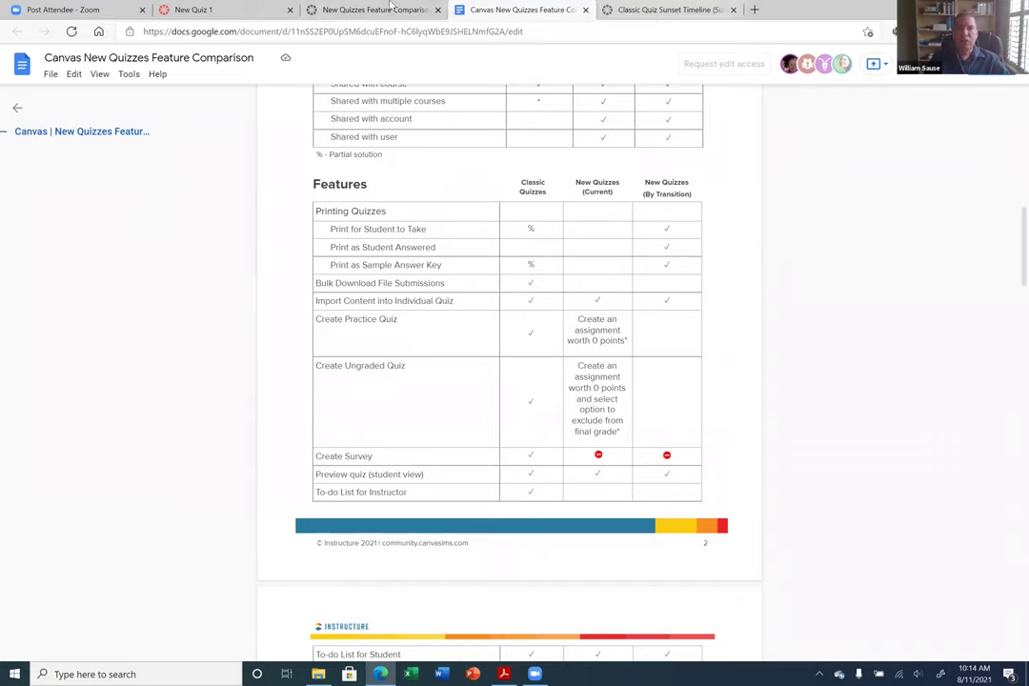
left_click(226, 8)
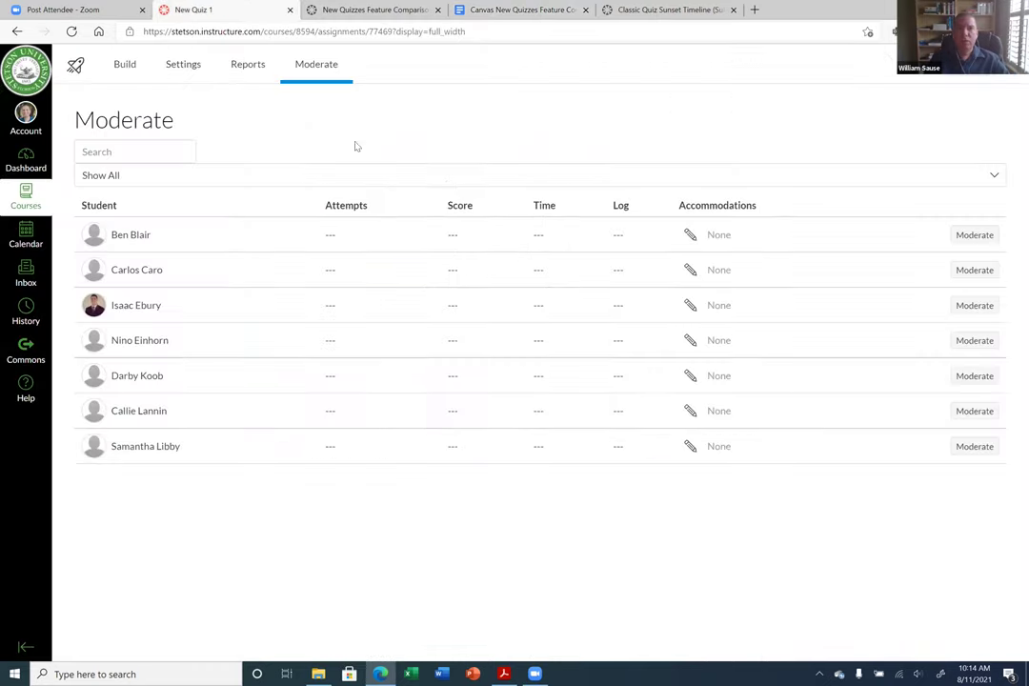
Step: Check the first student's extra-attempt and time options, then return to New Quiz 1's Build page
left_click(975, 236)
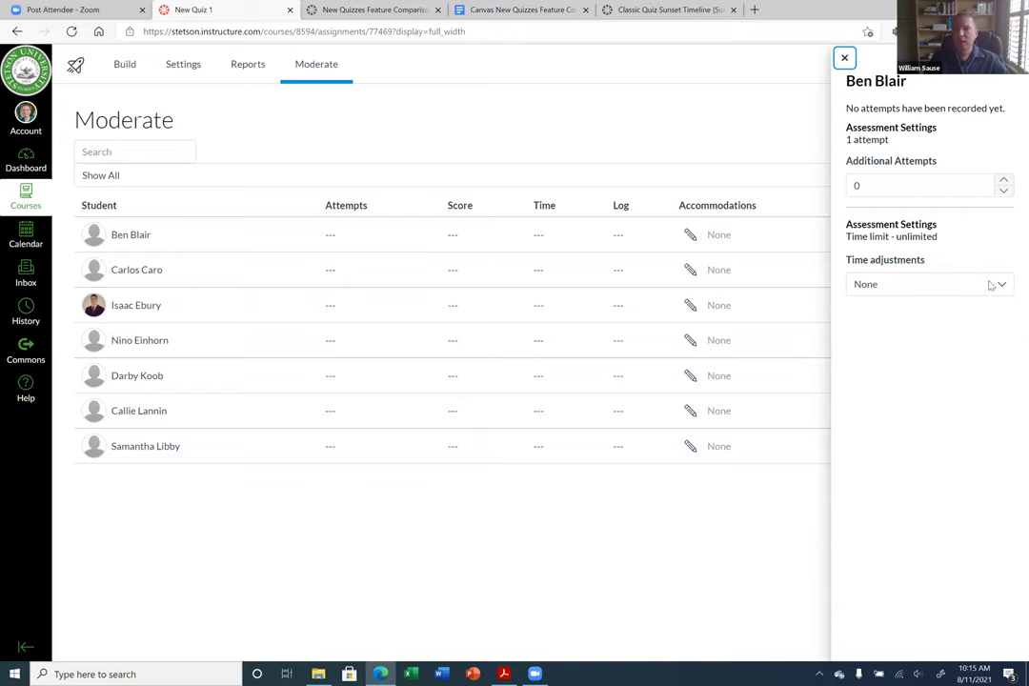
left_click(844, 58)
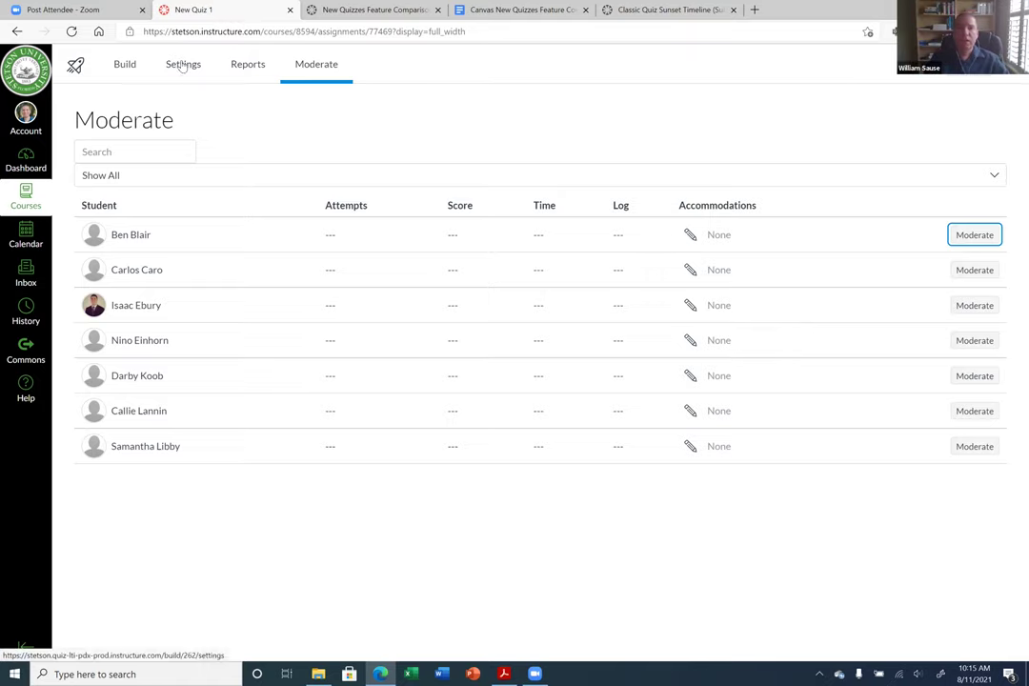
left_click(129, 64)
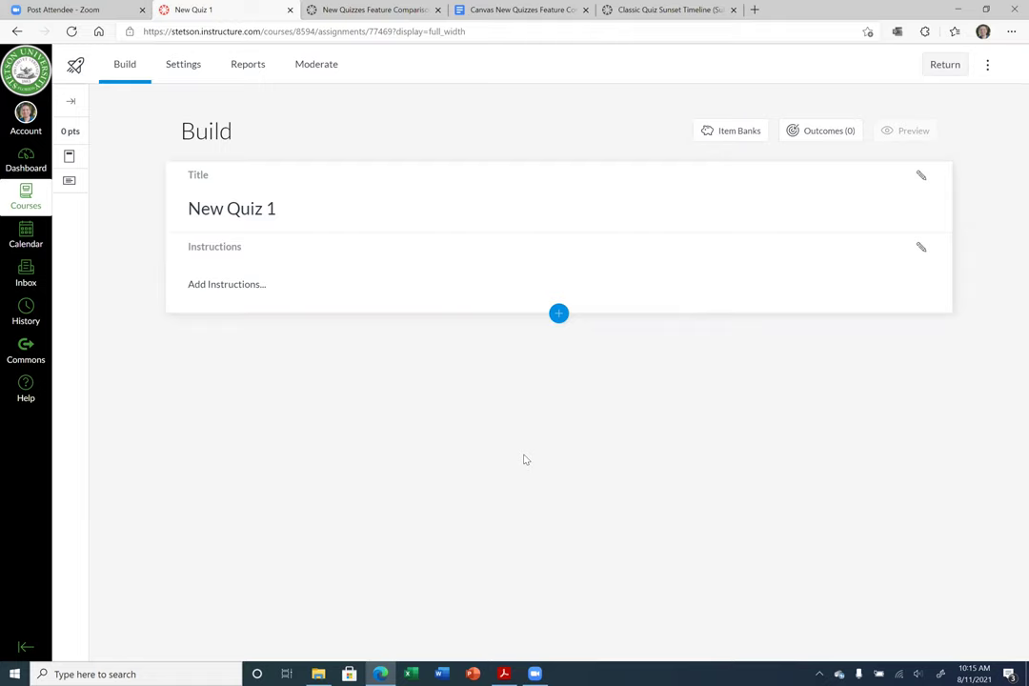
left_click(382, 218)
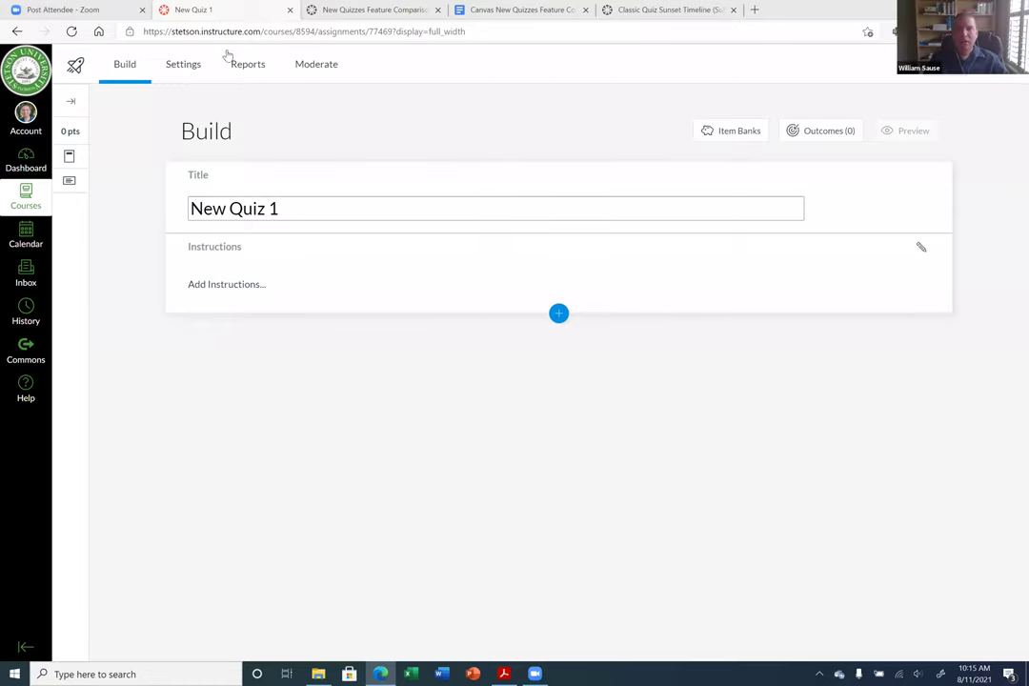
left_click(244, 285)
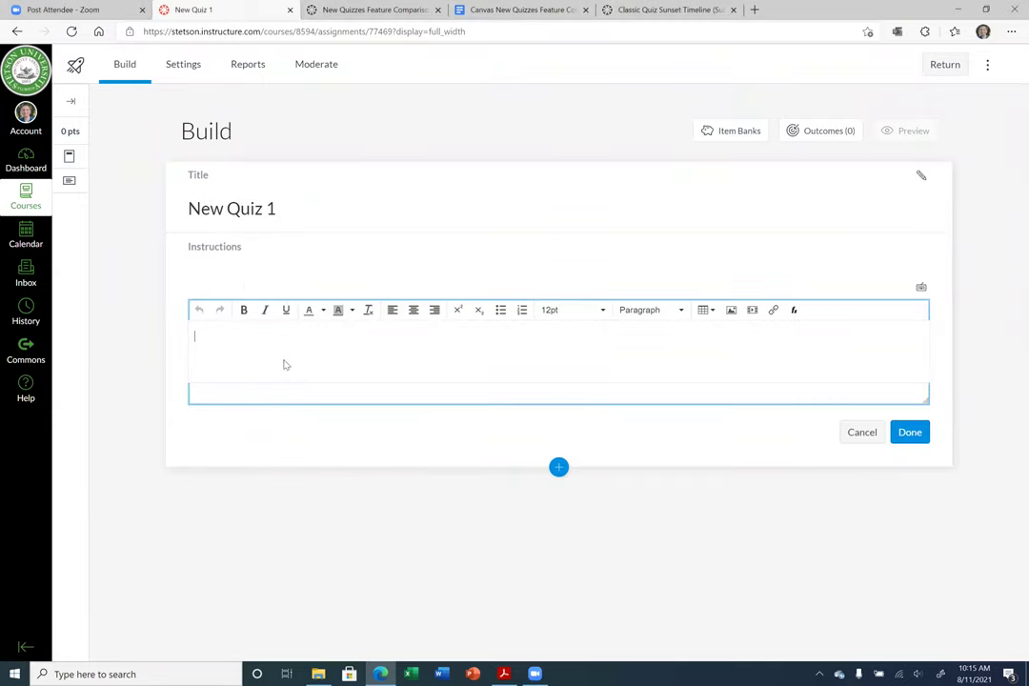
left_click(794, 314)
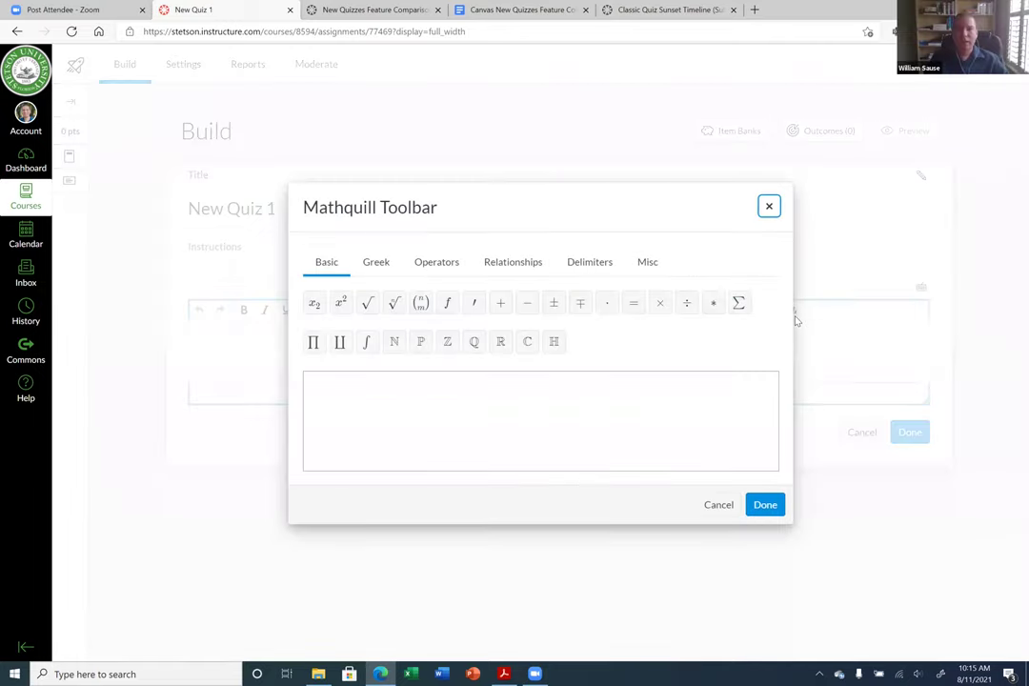
left_click(768, 206)
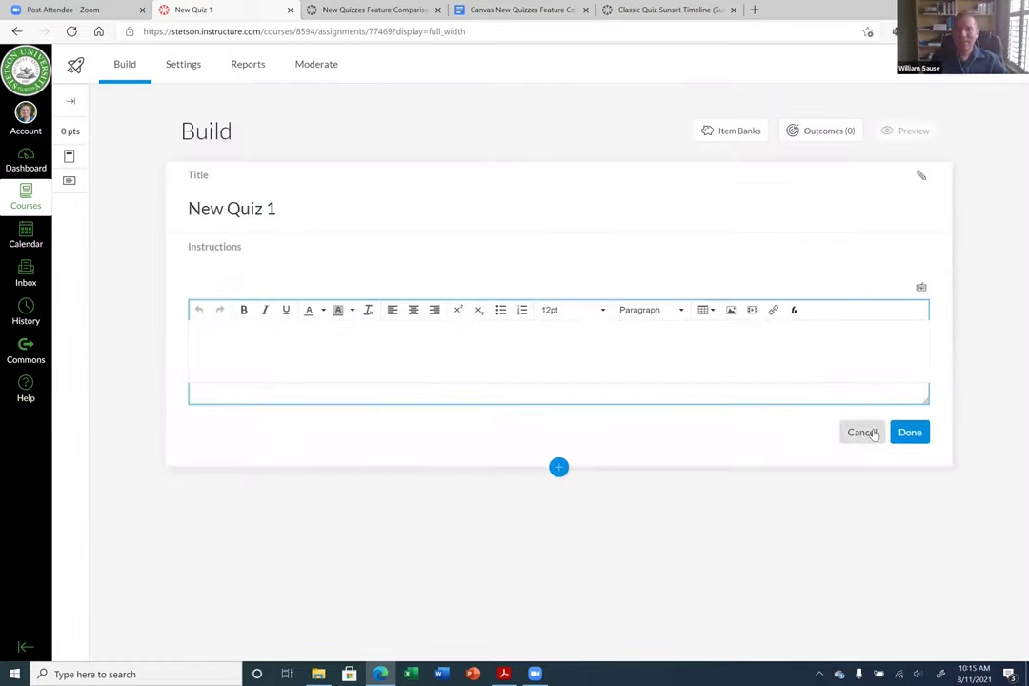
left_click(862, 432)
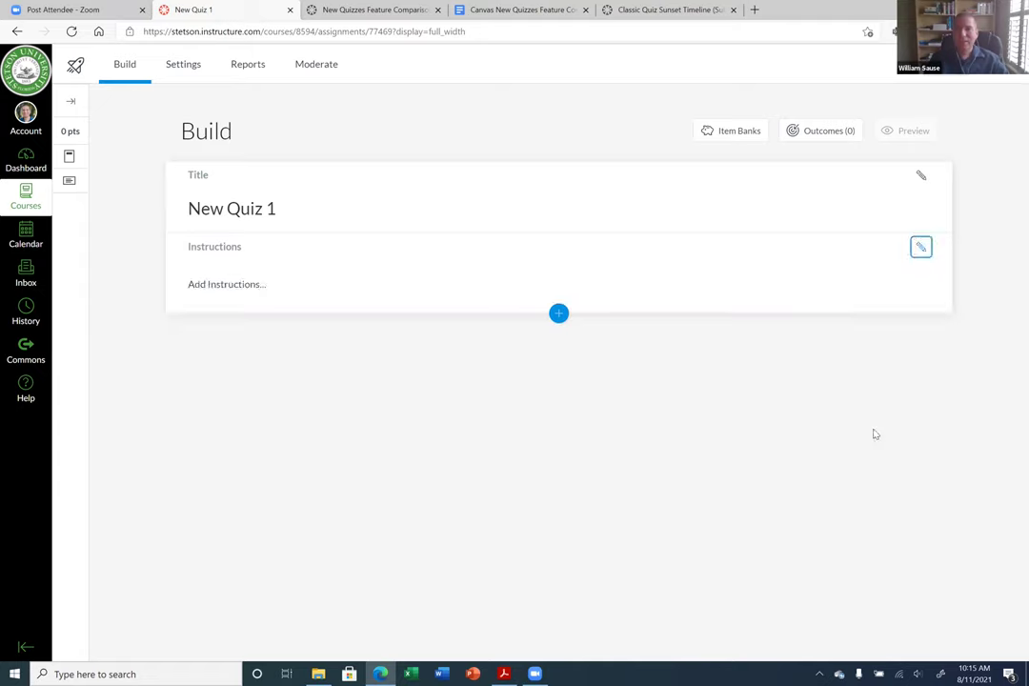
left_click(183, 66)
left_click(312, 68)
left_click(118, 64)
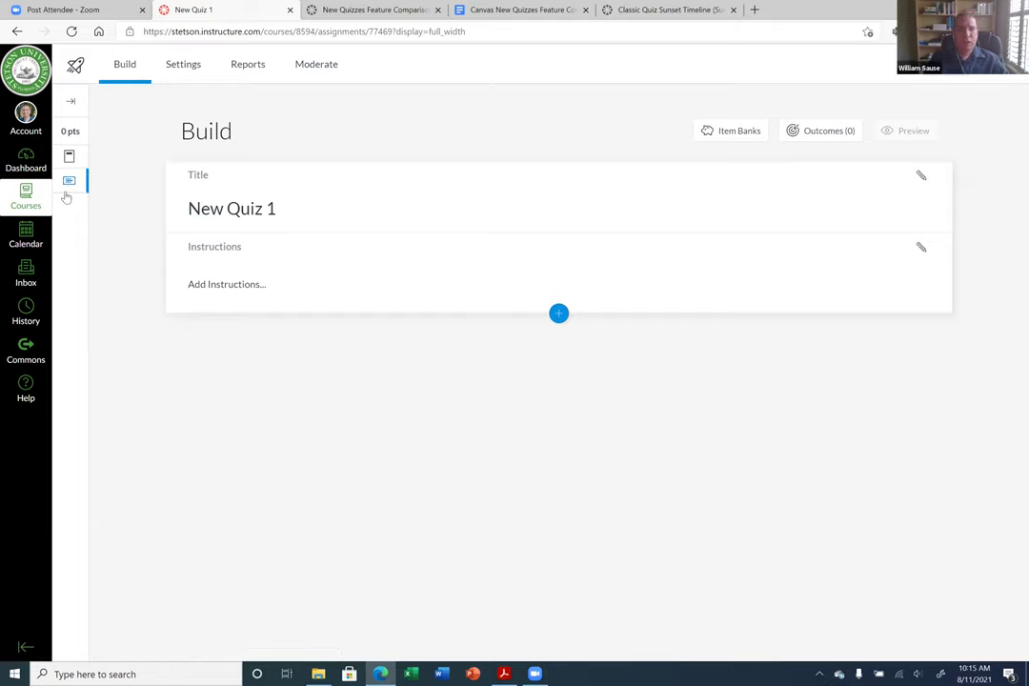
left_click(730, 133)
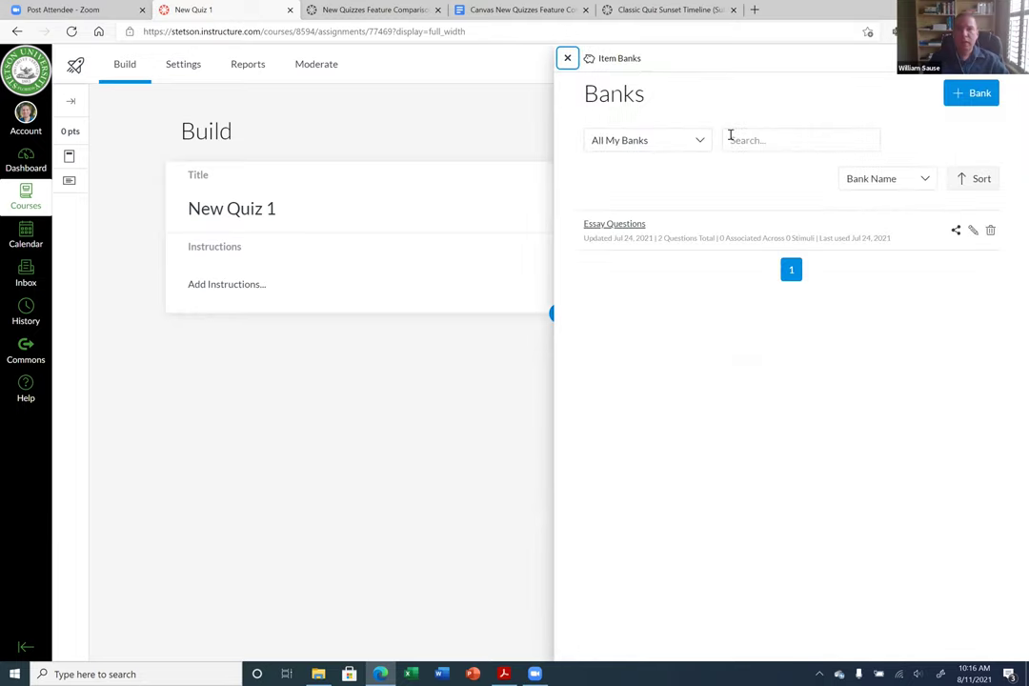
Step: Close Item Banks, discard the empty instructions, and show the Insert Content question-type list
left_click(564, 59)
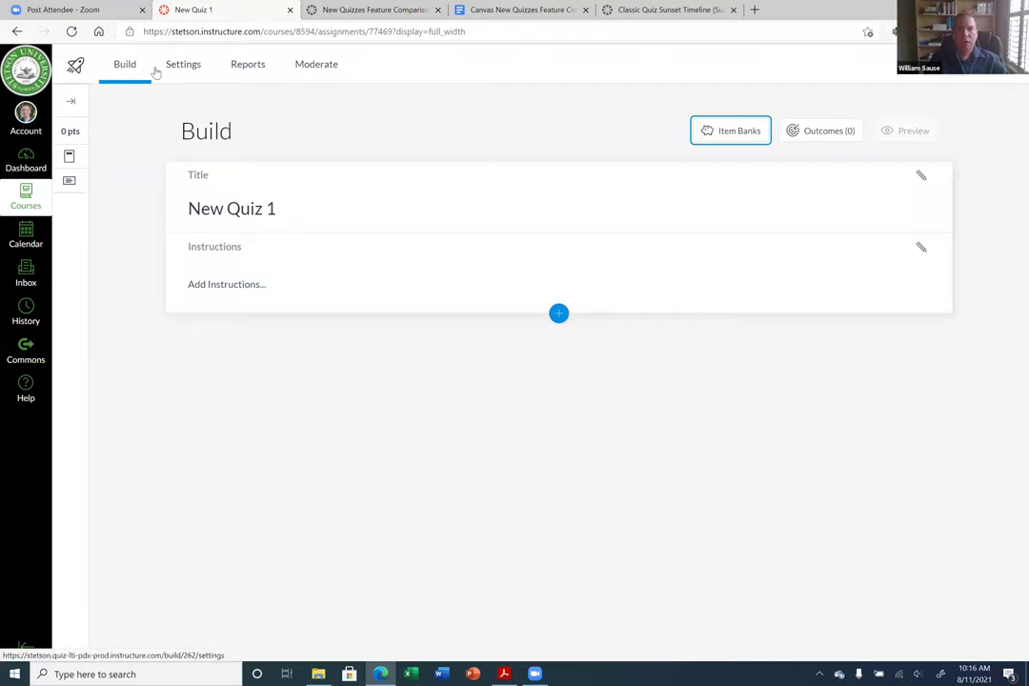
left_click(229, 210)
left_click(526, 284)
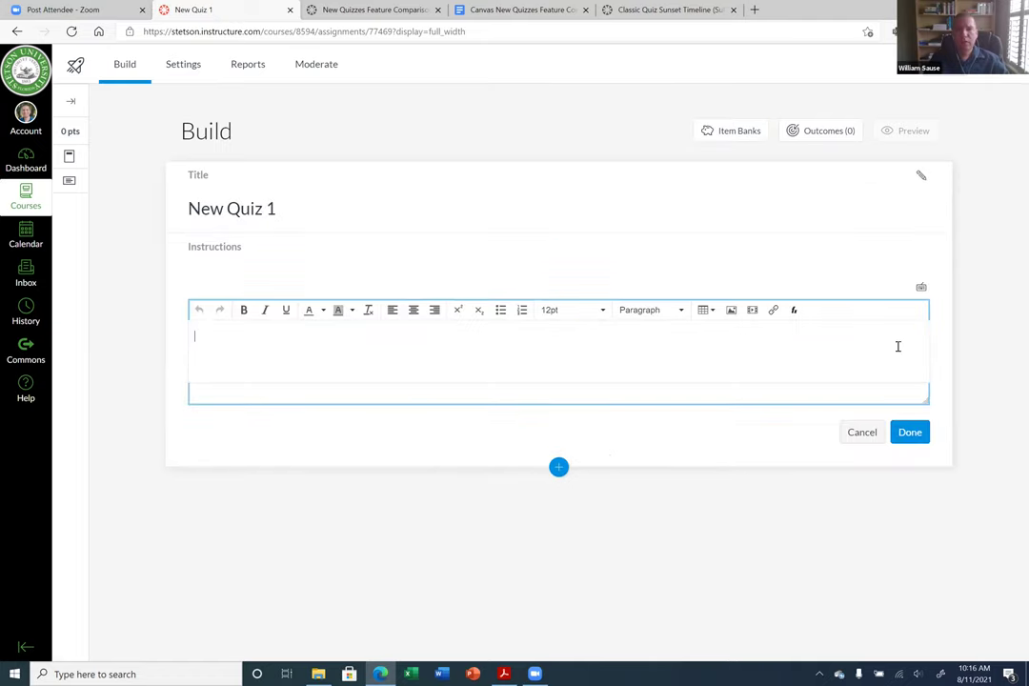
left_click(857, 432)
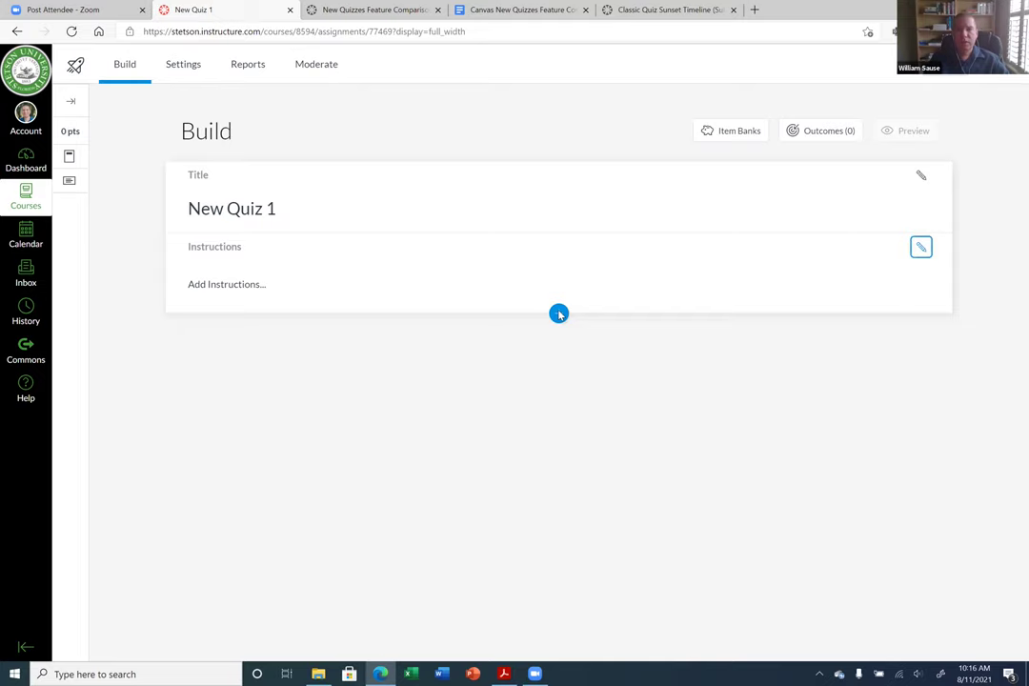
left_click(558, 313)
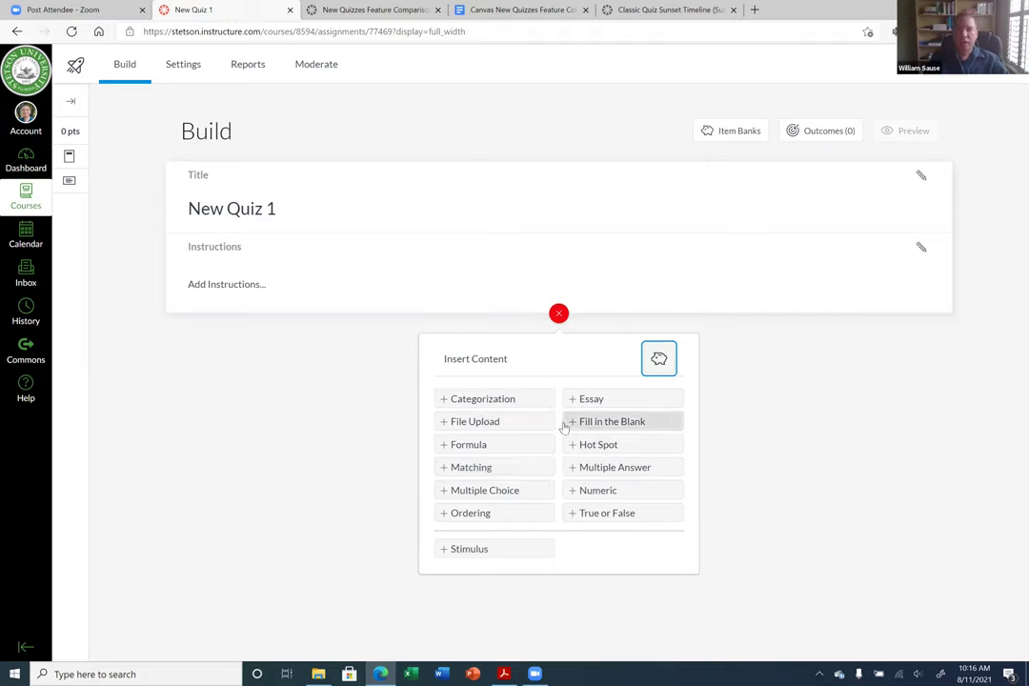
Step: Add a Multiple Choice question with the stem "This is the question."
left_click(484, 493)
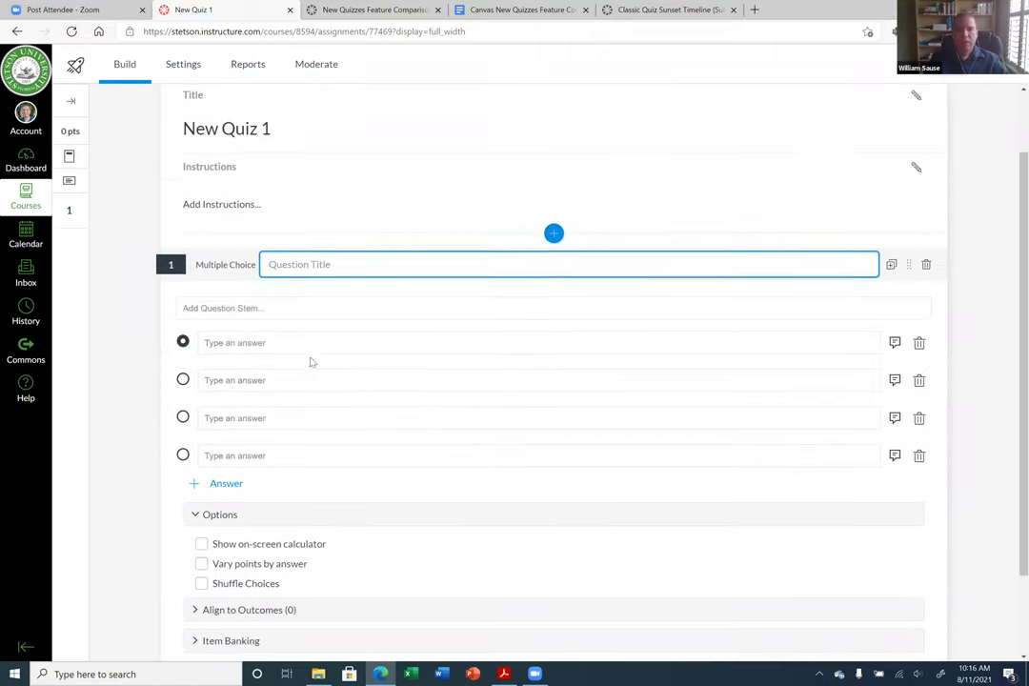
left_click(282, 298)
type("This is the")
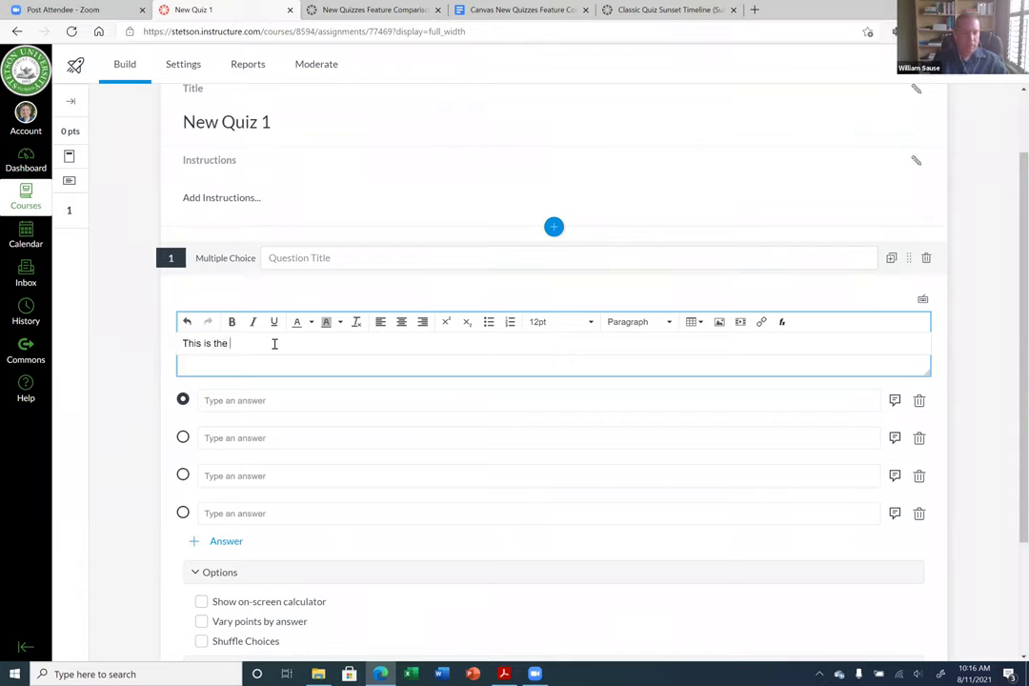
type(" questions")
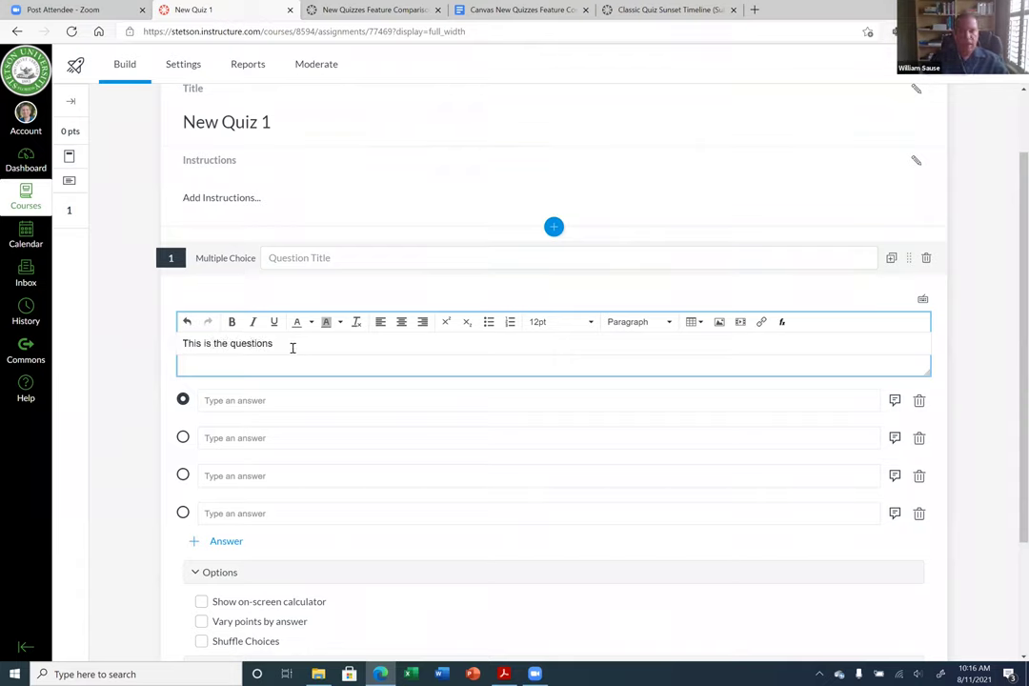
key("BackSpace")
type(".")
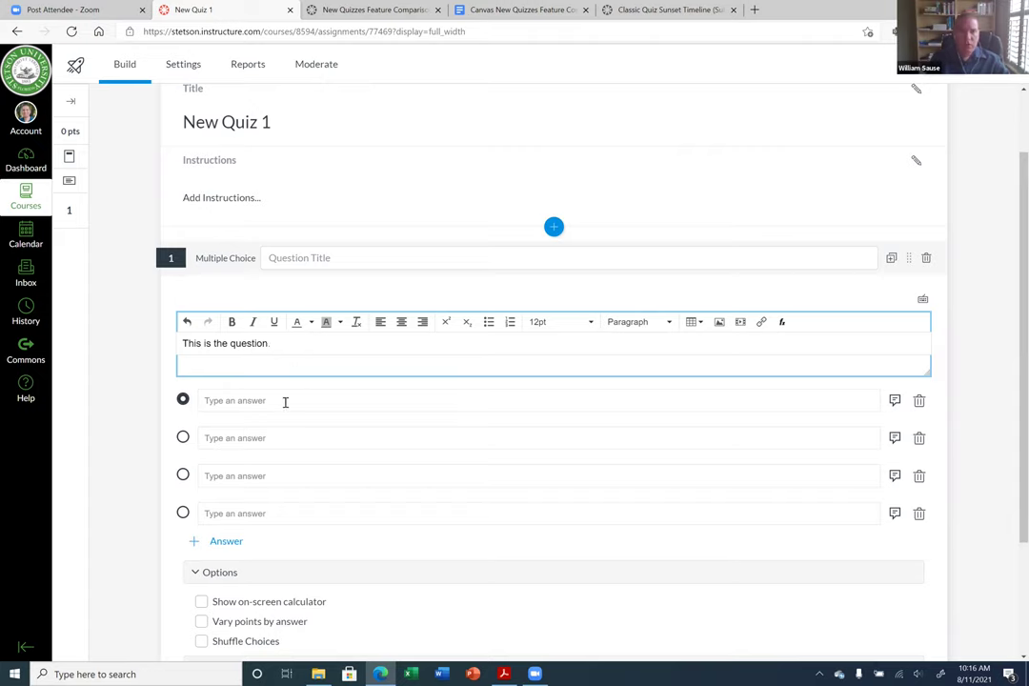
Step: Enter Answer 1 and Answer 2, marking Answer 2 as the correct choice
left_click(285, 401)
type("Answe")
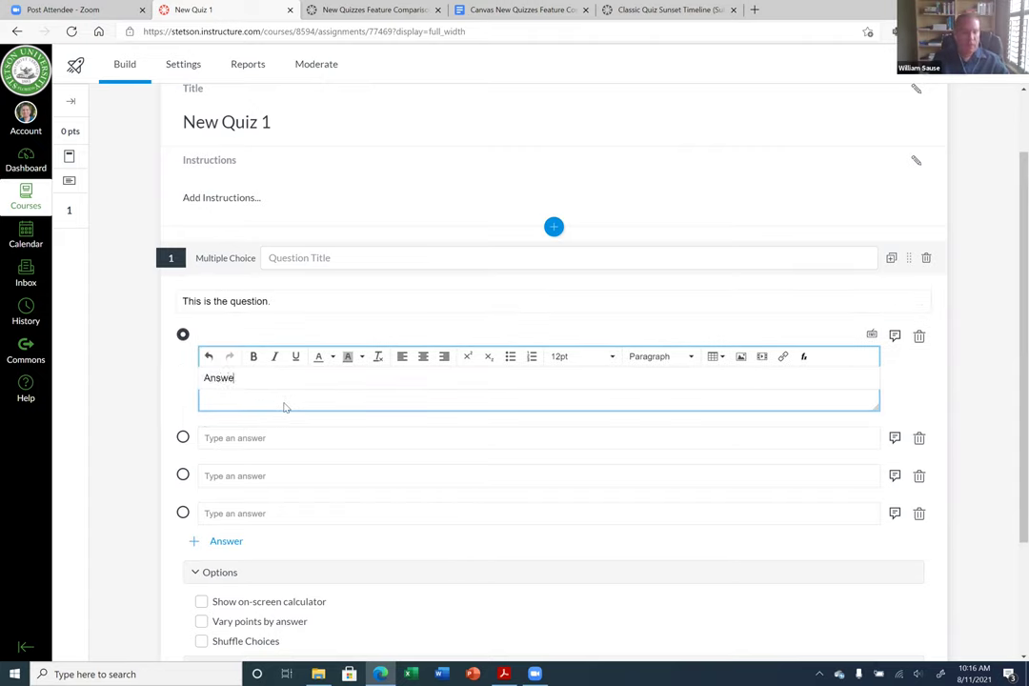
type("r 1")
left_click(308, 444)
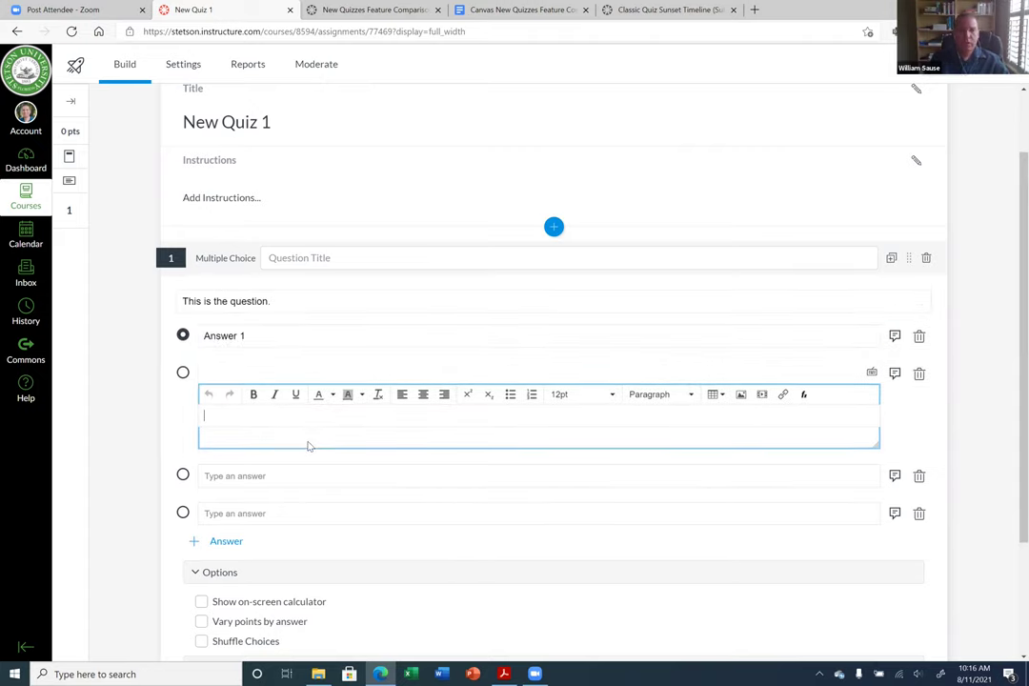
type("Answer 2")
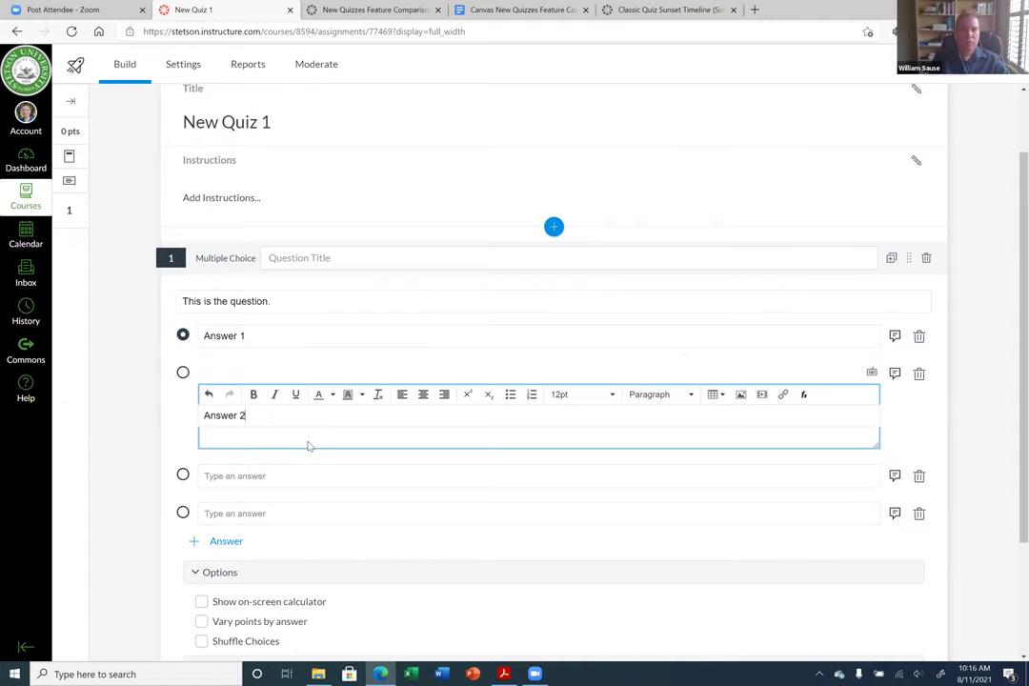
left_click(276, 476)
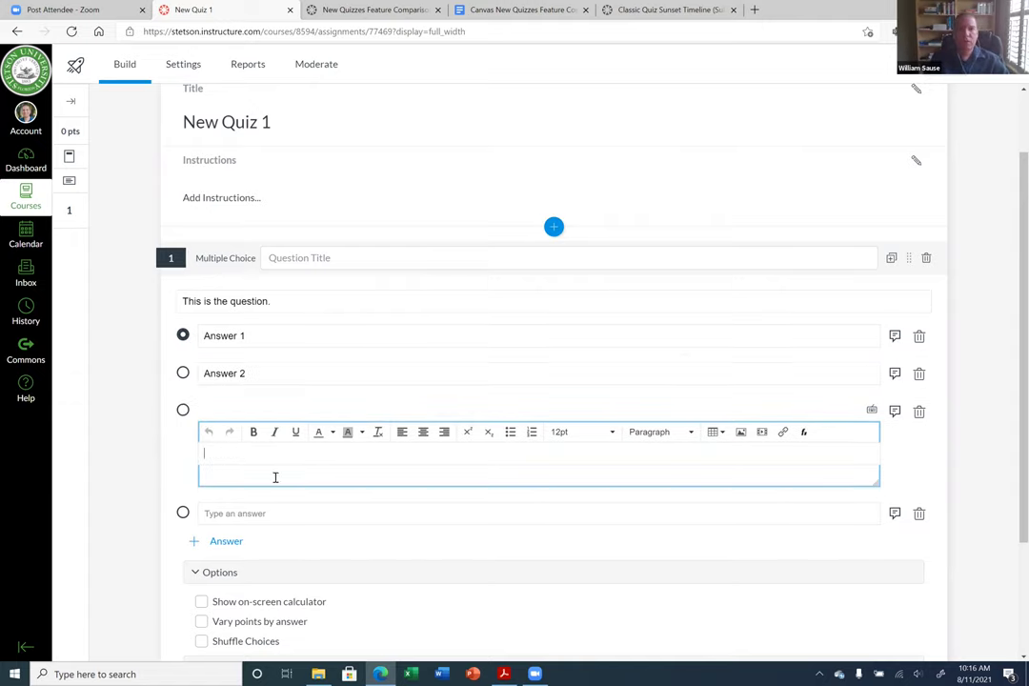
left_click(183, 372)
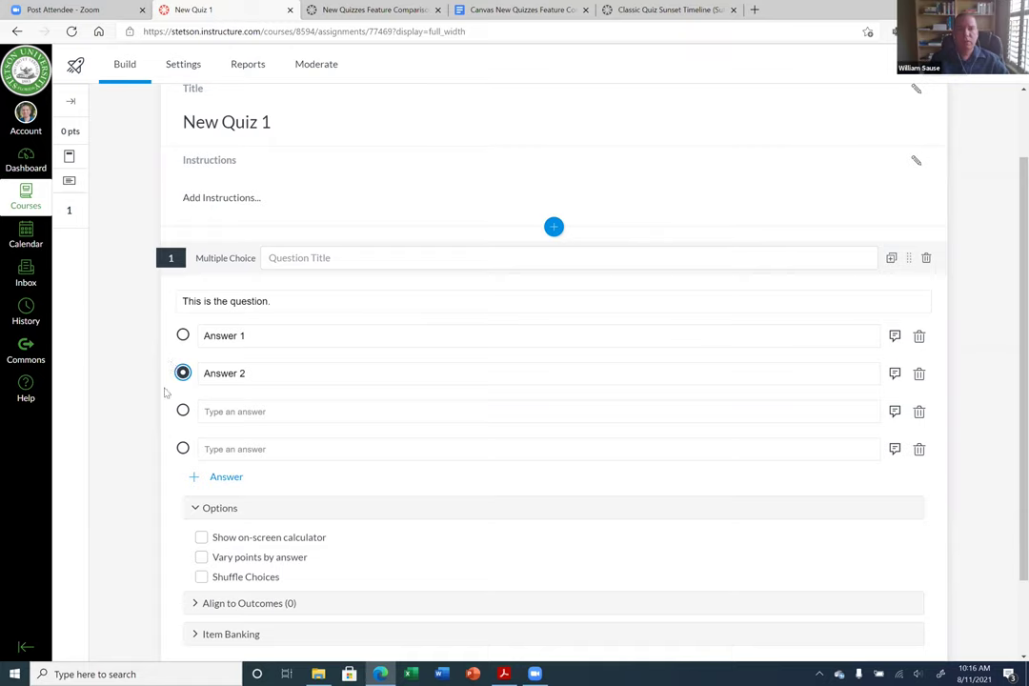
scroll(322, 448, "down", 1)
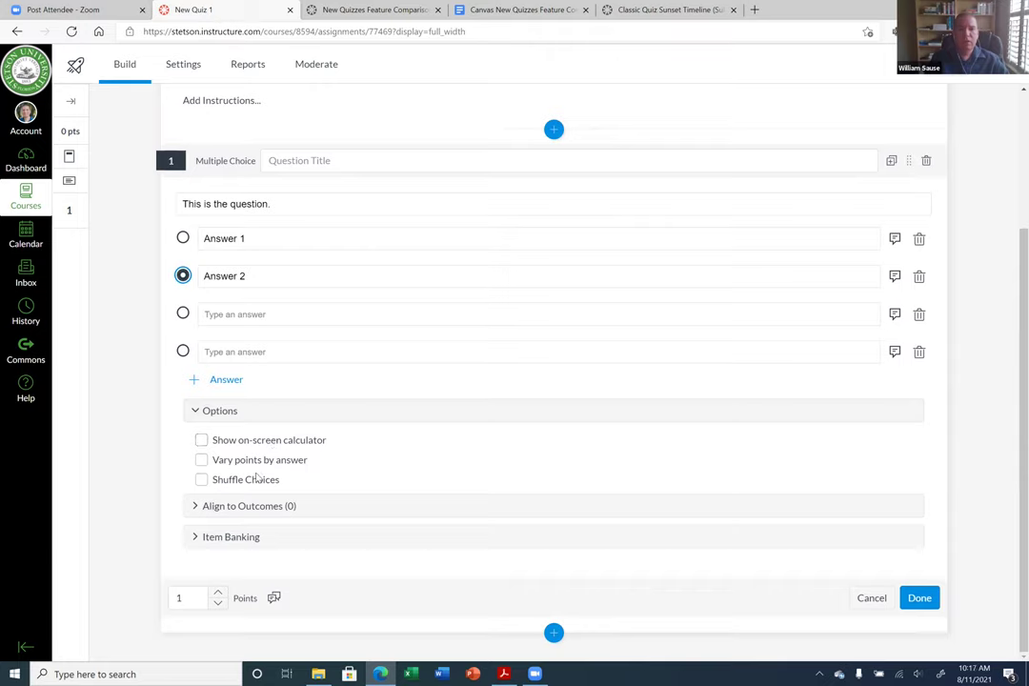
scroll(616, 359, "up", 1)
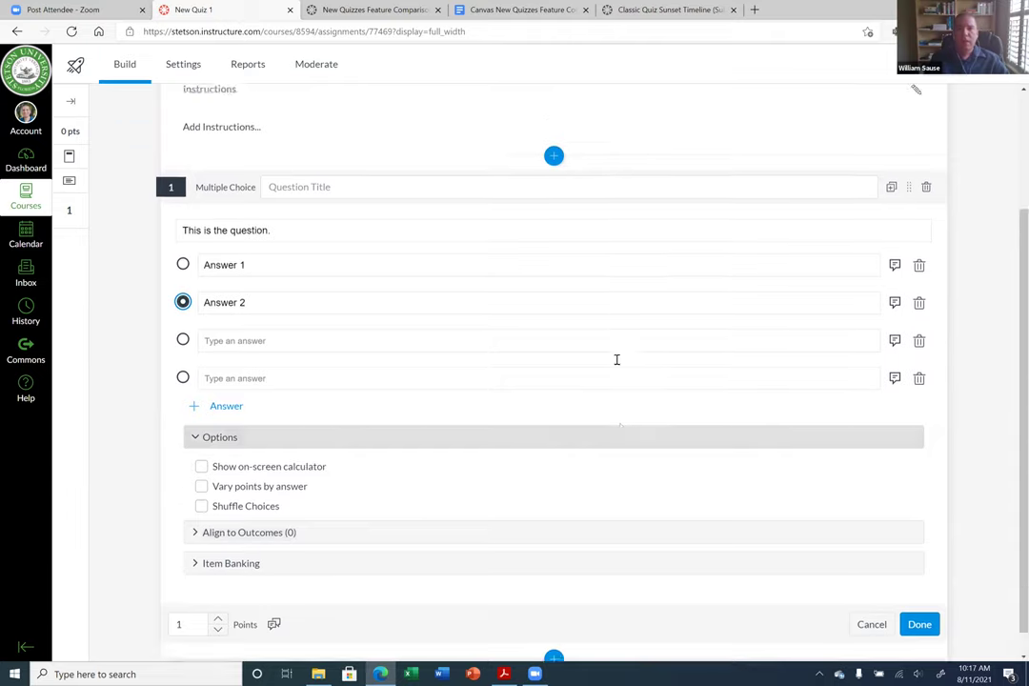
scroll(616, 359, "up", 1)
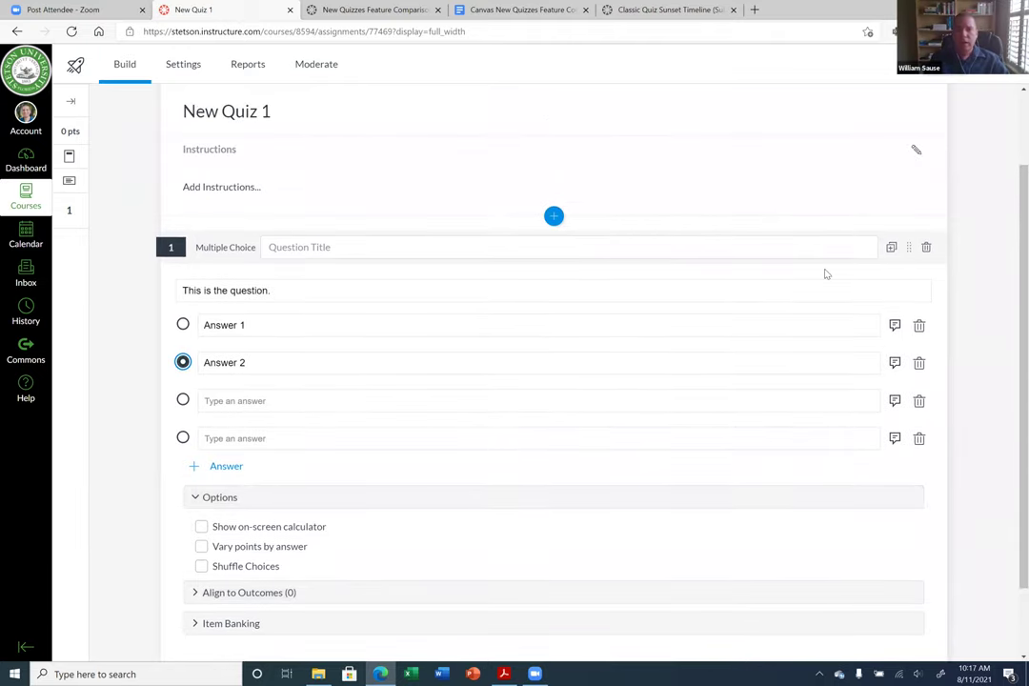
scroll(962, 398, "down", 2)
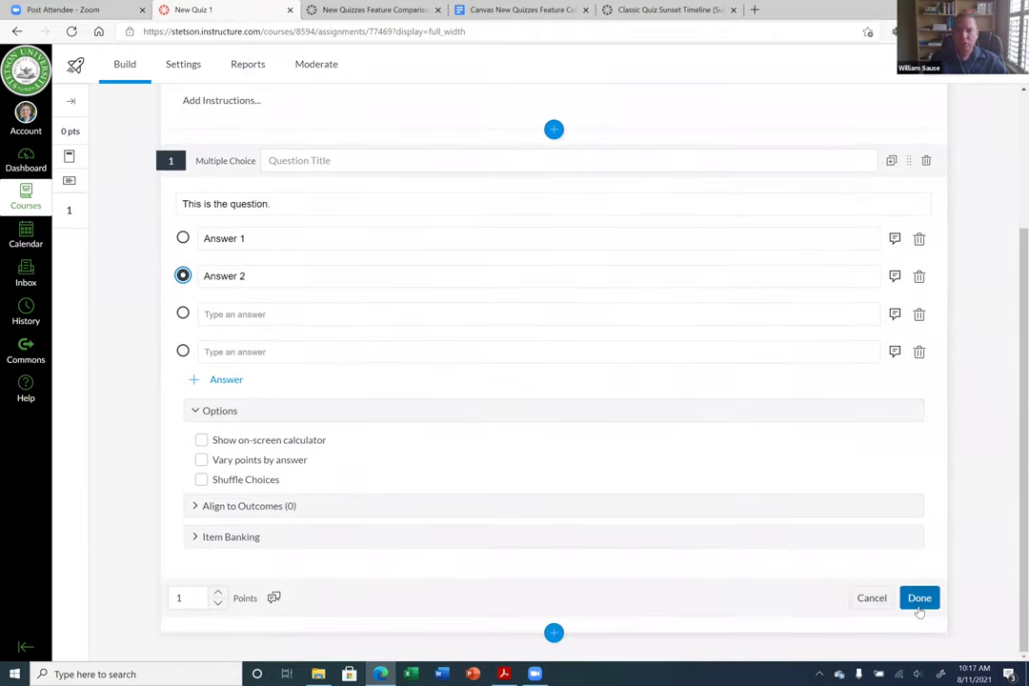
left_click(919, 598)
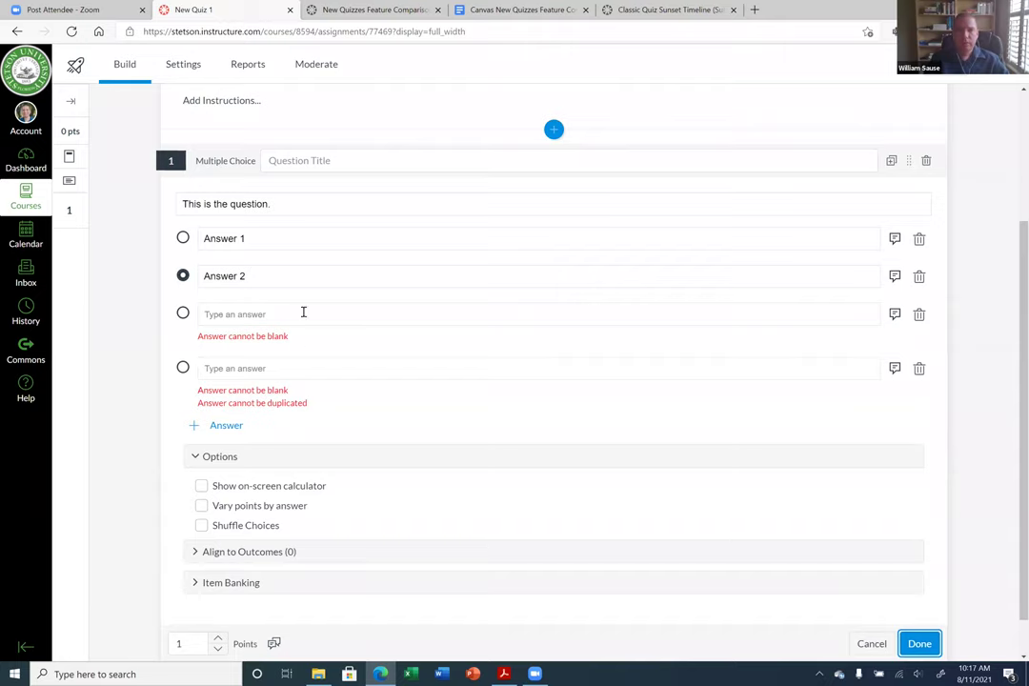
Step: Fill in Answer 3 and Answer 4 and save the multiple-choice question
left_click(303, 311)
type("Answer 3")
left_click(277, 415)
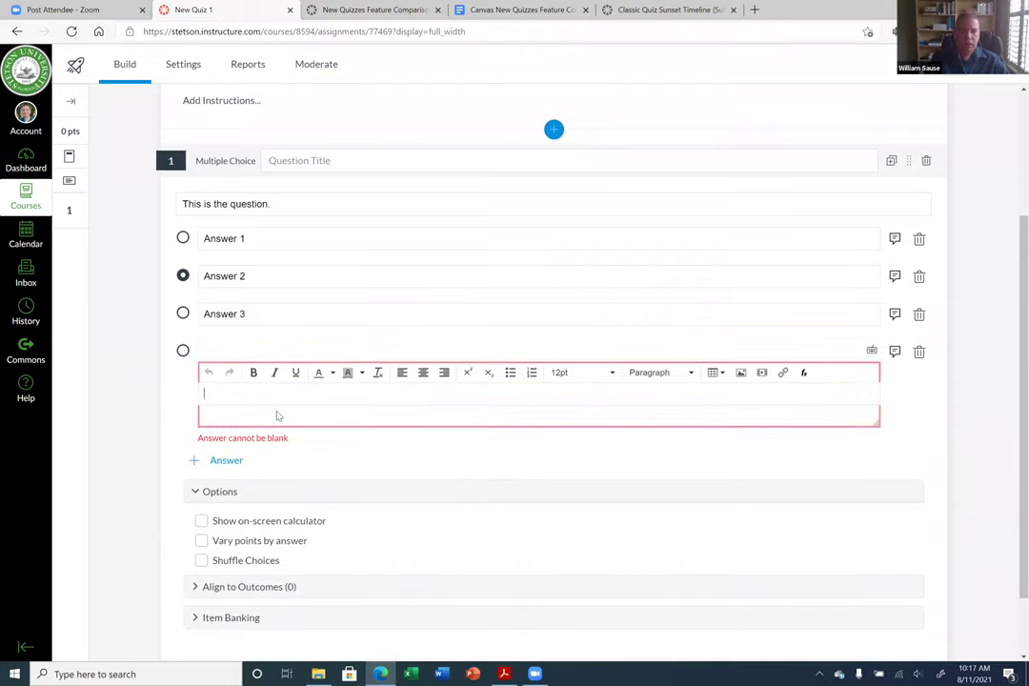
type("Answer 4")
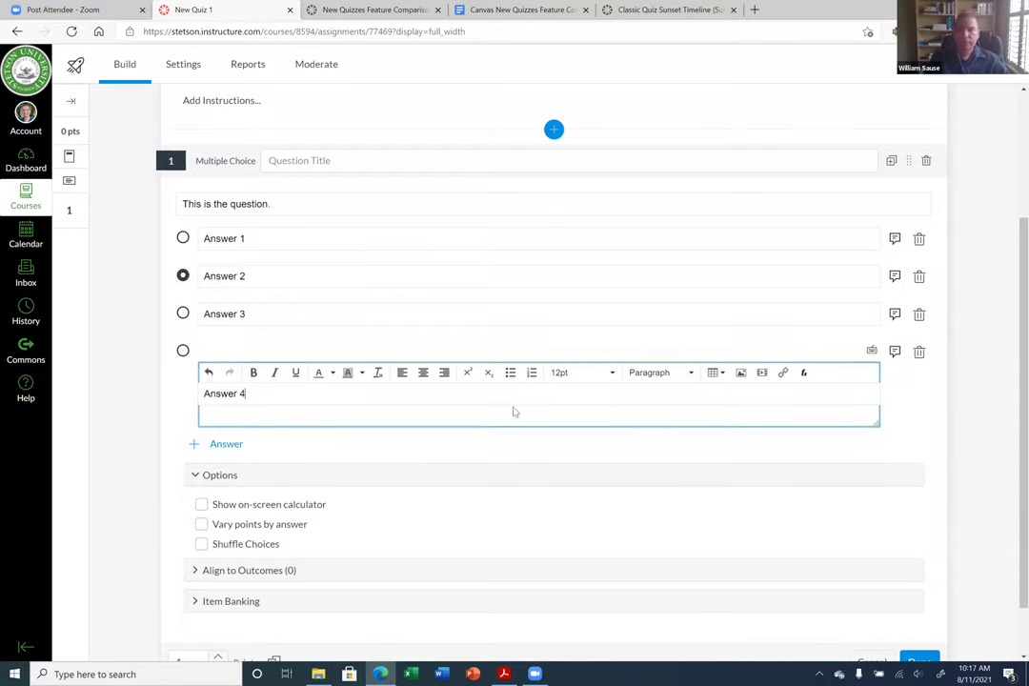
scroll(983, 542, "down", 2)
left_click(920, 597)
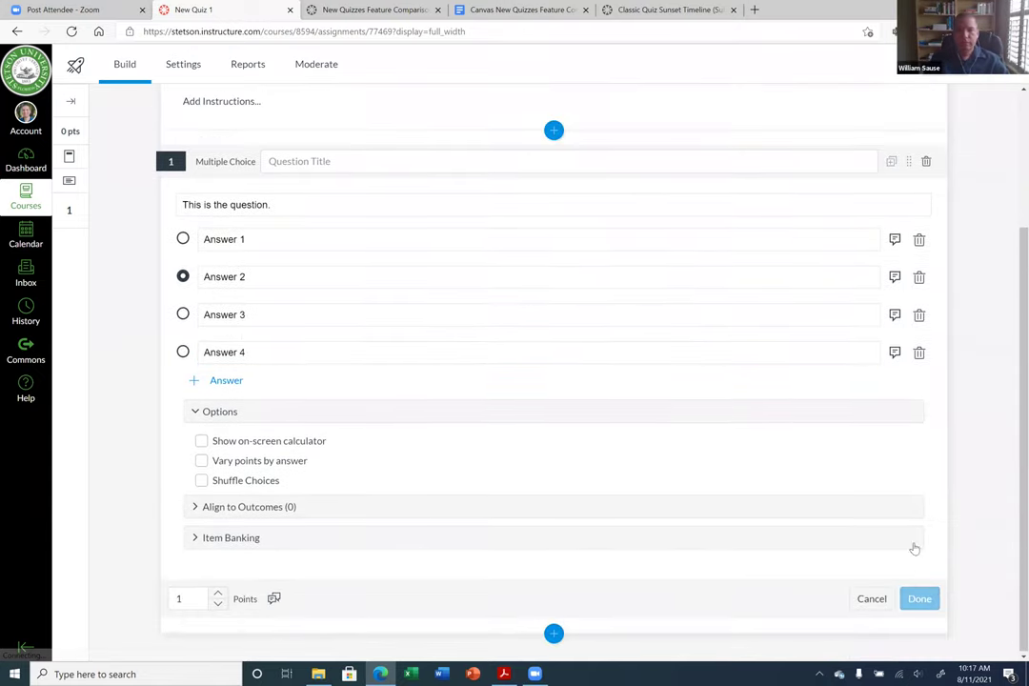
scroll(765, 322, "up", 3)
left_click(553, 304)
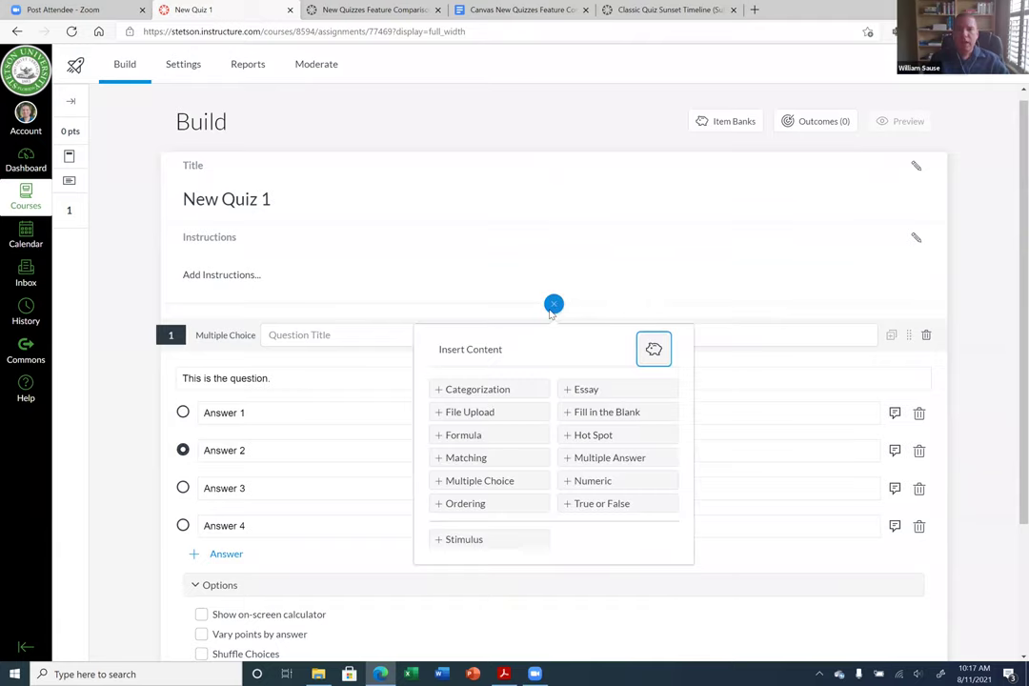
left_click(584, 403)
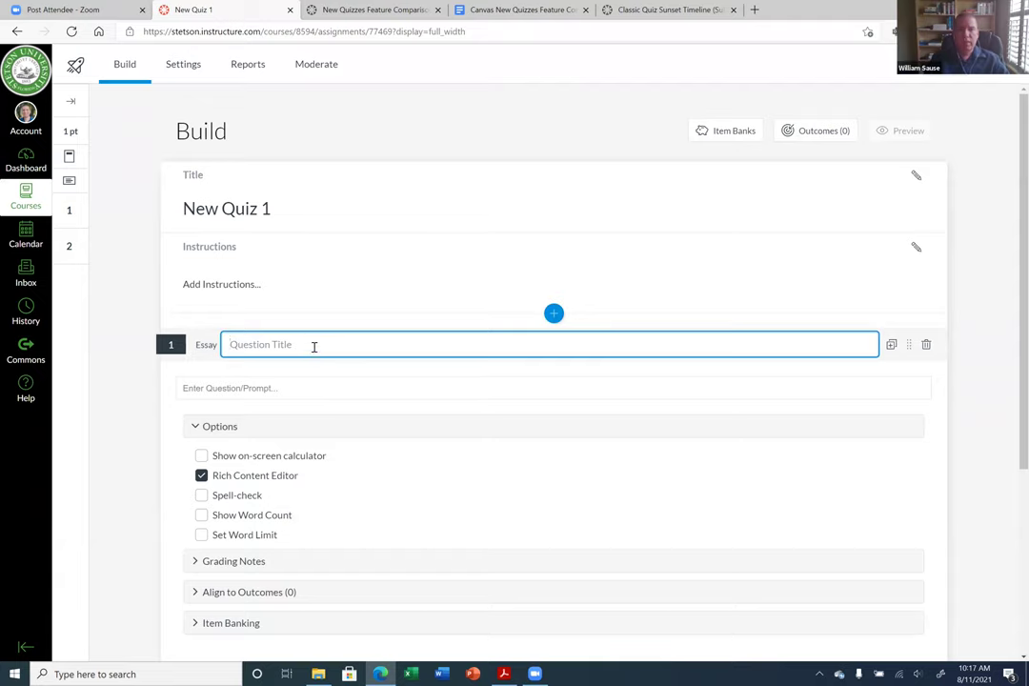
type("Essay Question 1")
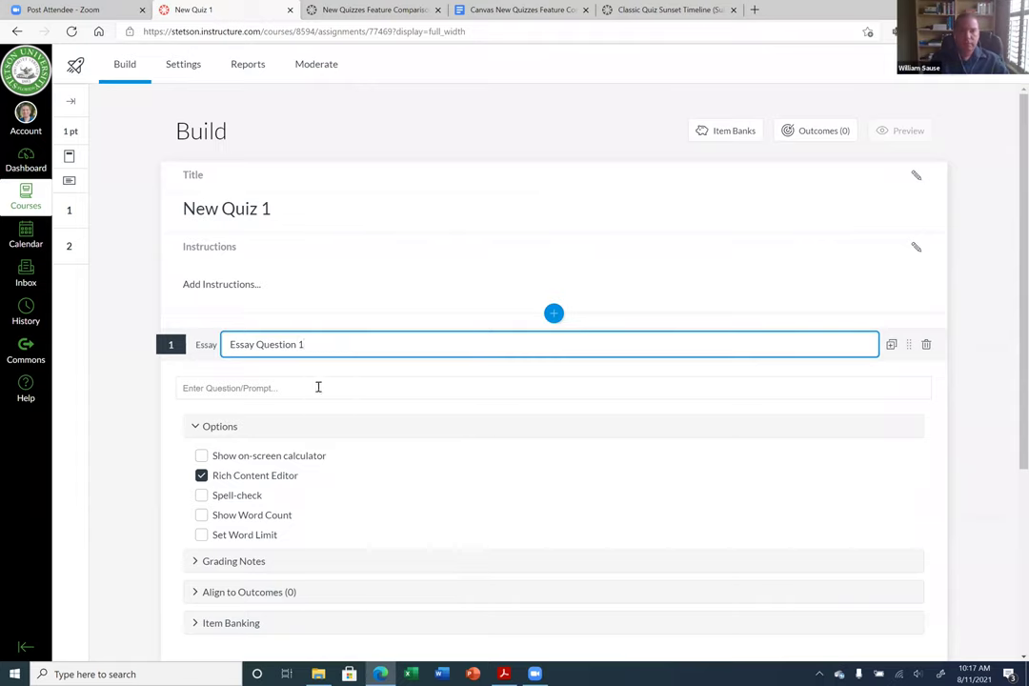
left_click(317, 387)
type("This is ")
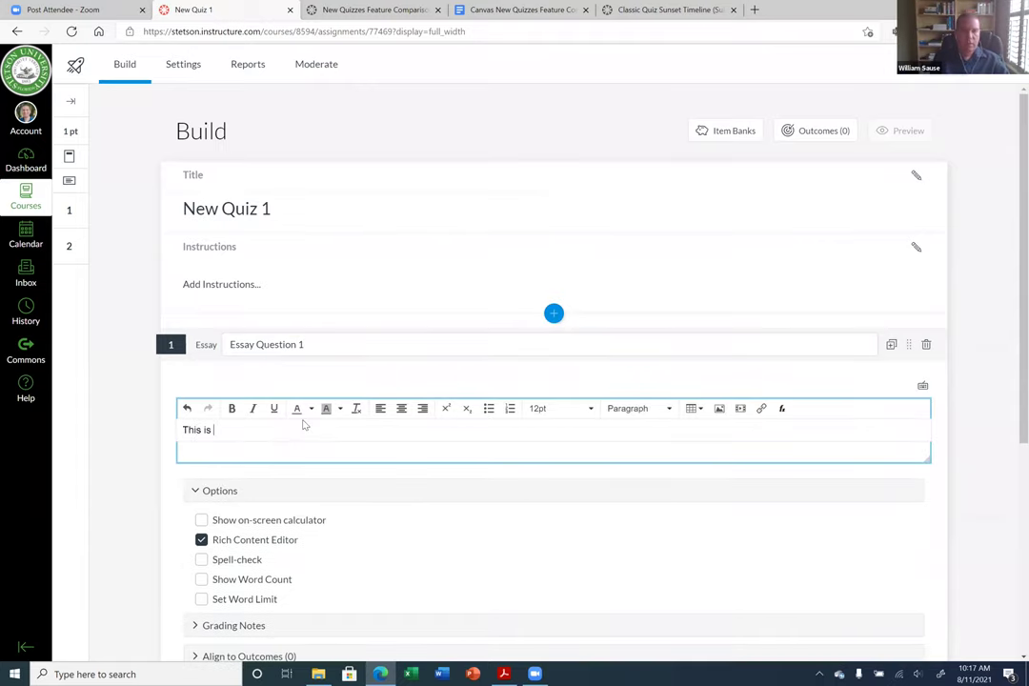
type("the question.")
scroll(367, 521, "down", 2)
scroll(368, 521, "down", 1)
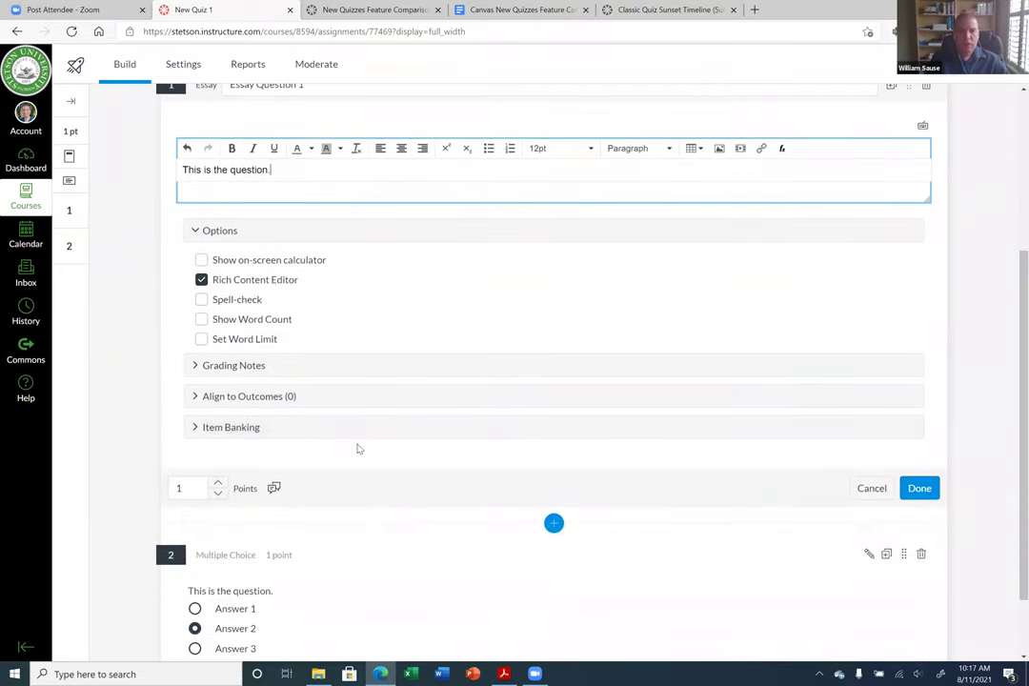
scroll(356, 448, "up", 1)
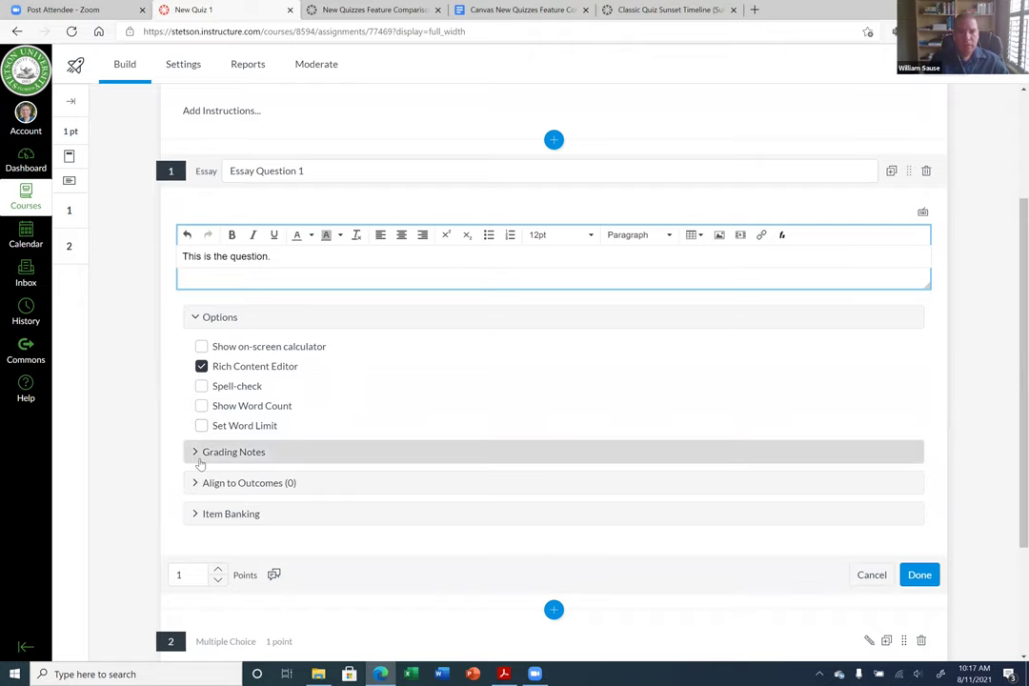
left_click(196, 453)
left_click(196, 387)
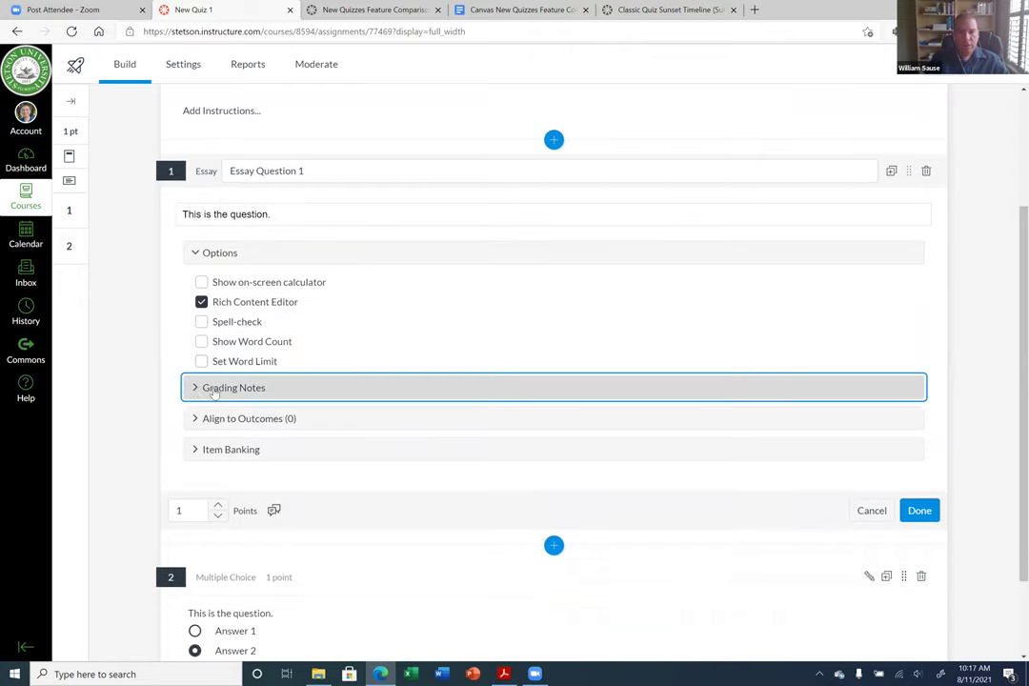
scroll(262, 377, "down", 1)
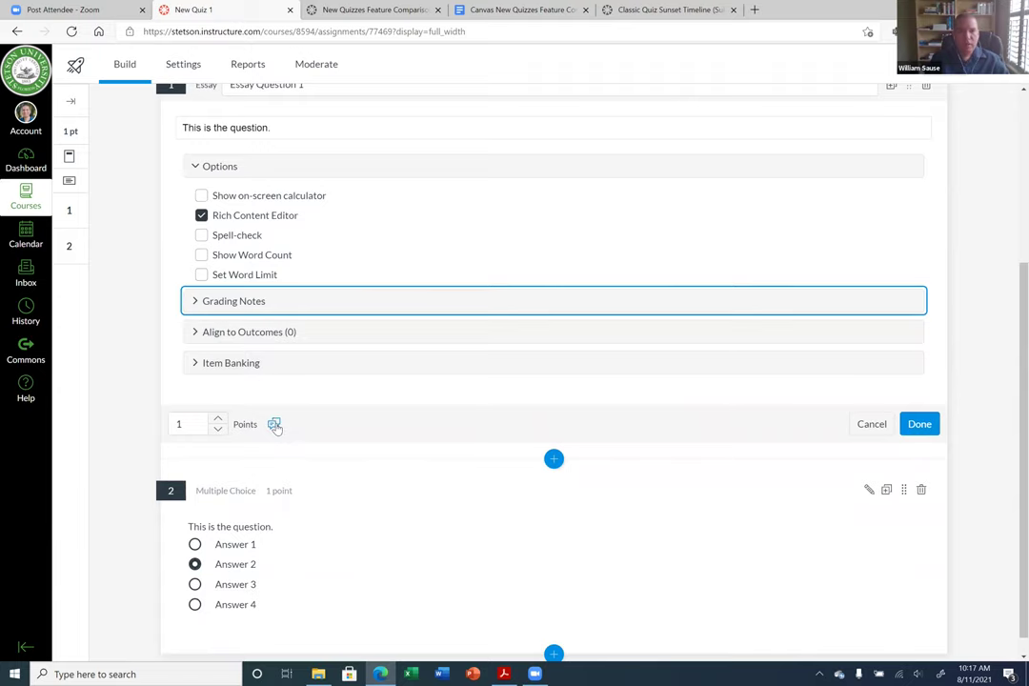
left_click(274, 425)
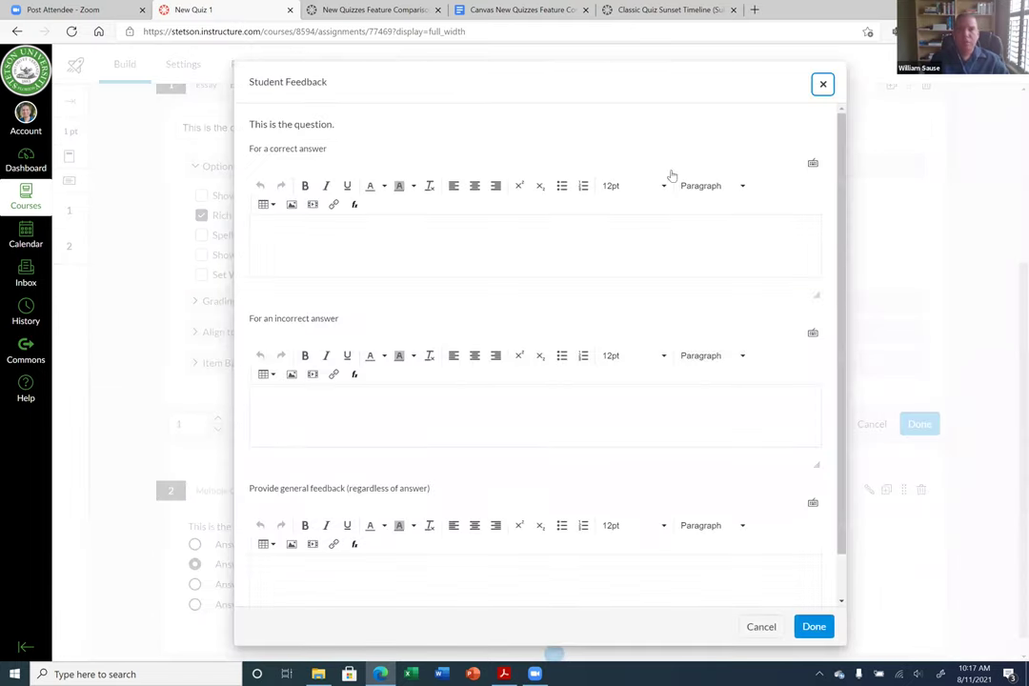
left_click(821, 84)
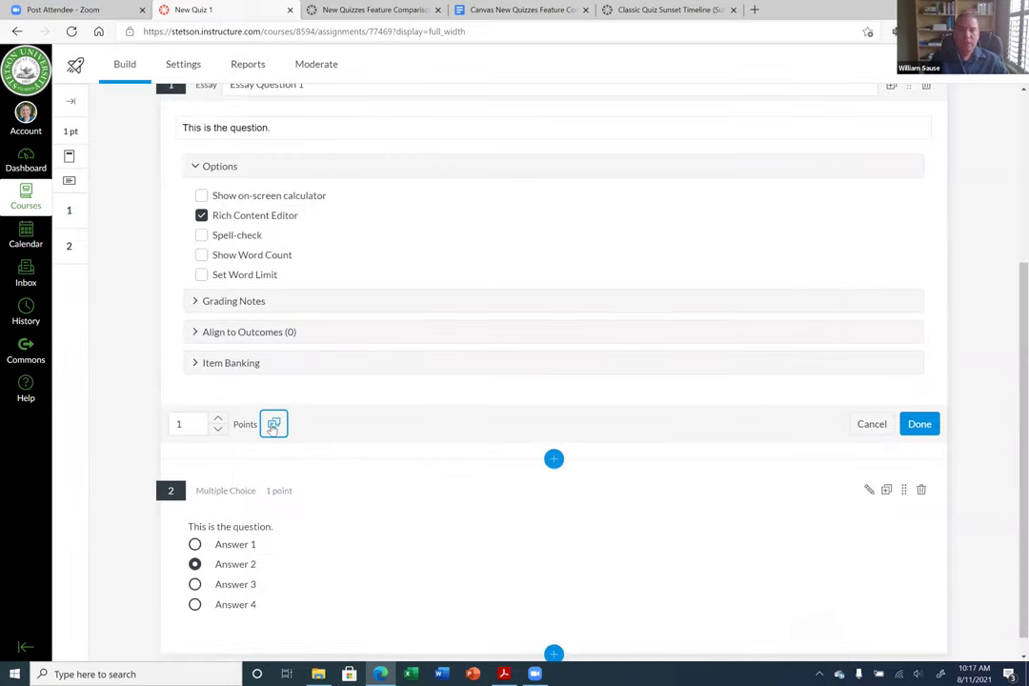
left_click(275, 426)
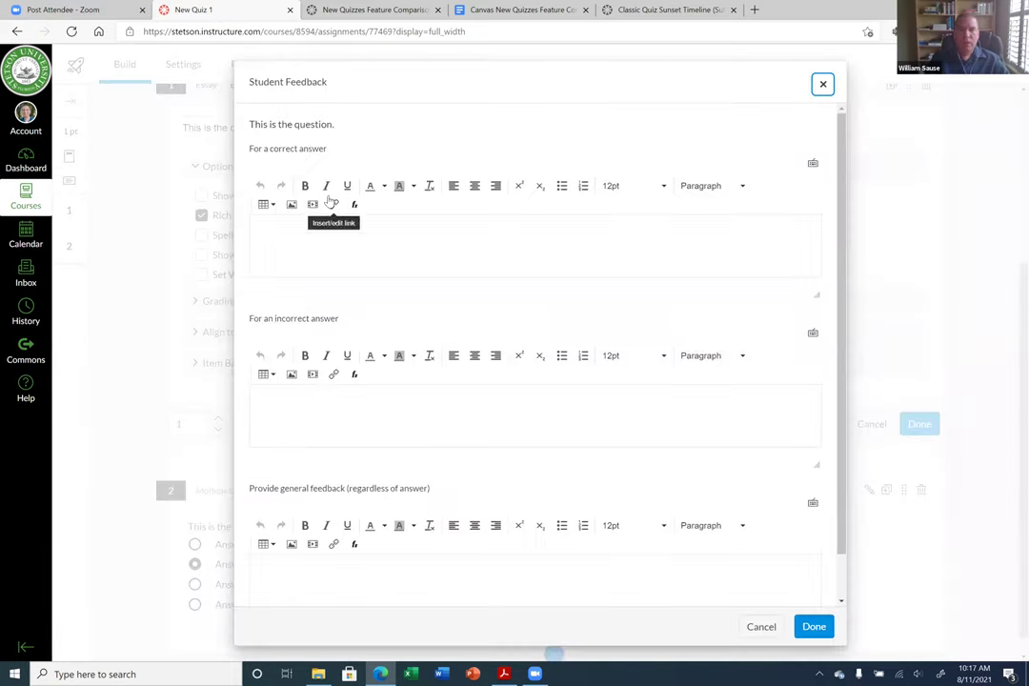
left_click(338, 234)
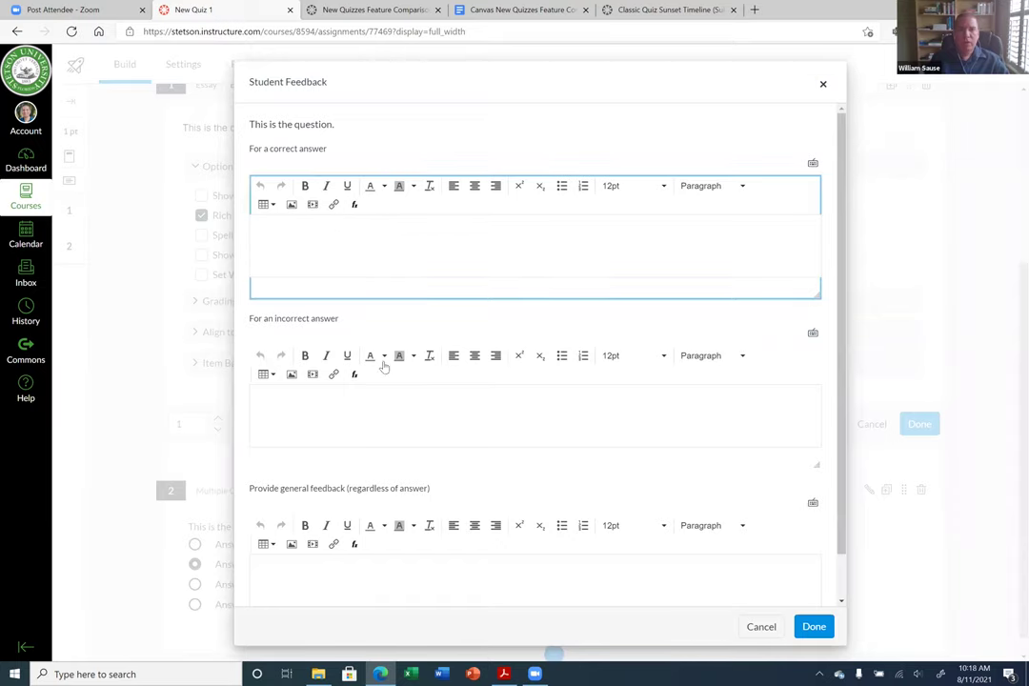
left_click(361, 422)
scroll(383, 413, "down", 2)
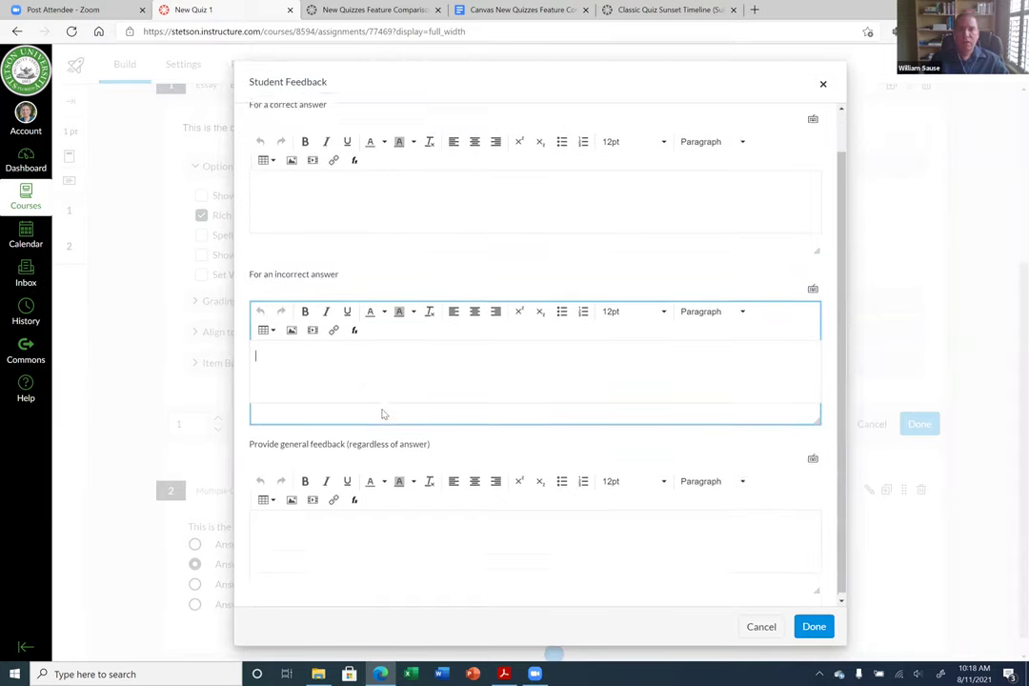
left_click(335, 517)
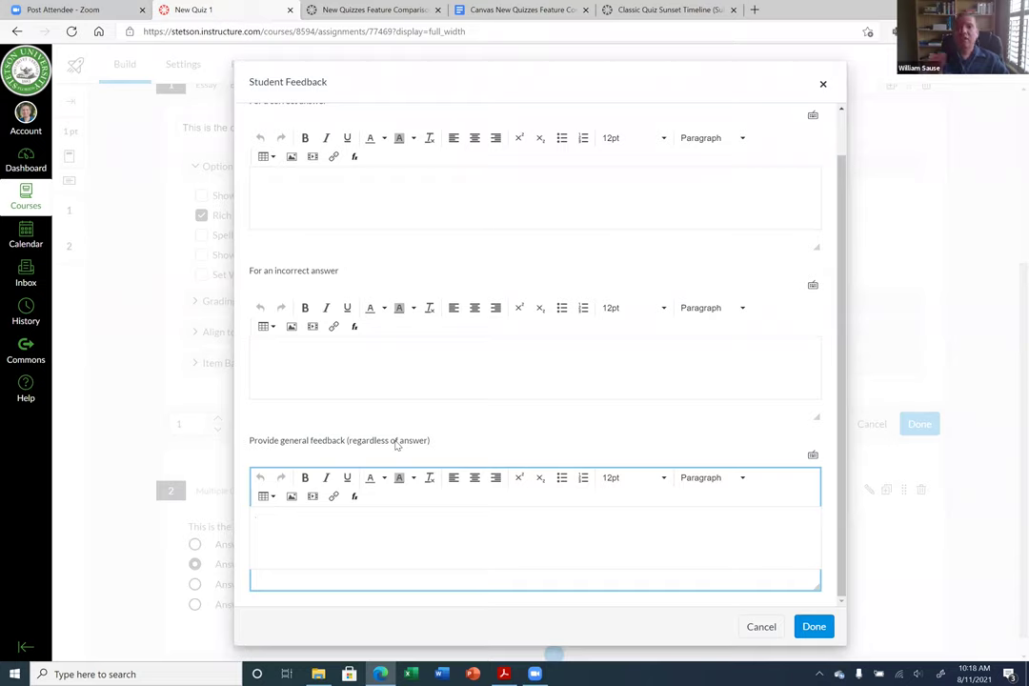
left_click(319, 200)
left_click(366, 362)
scroll(368, 363, "up", 1)
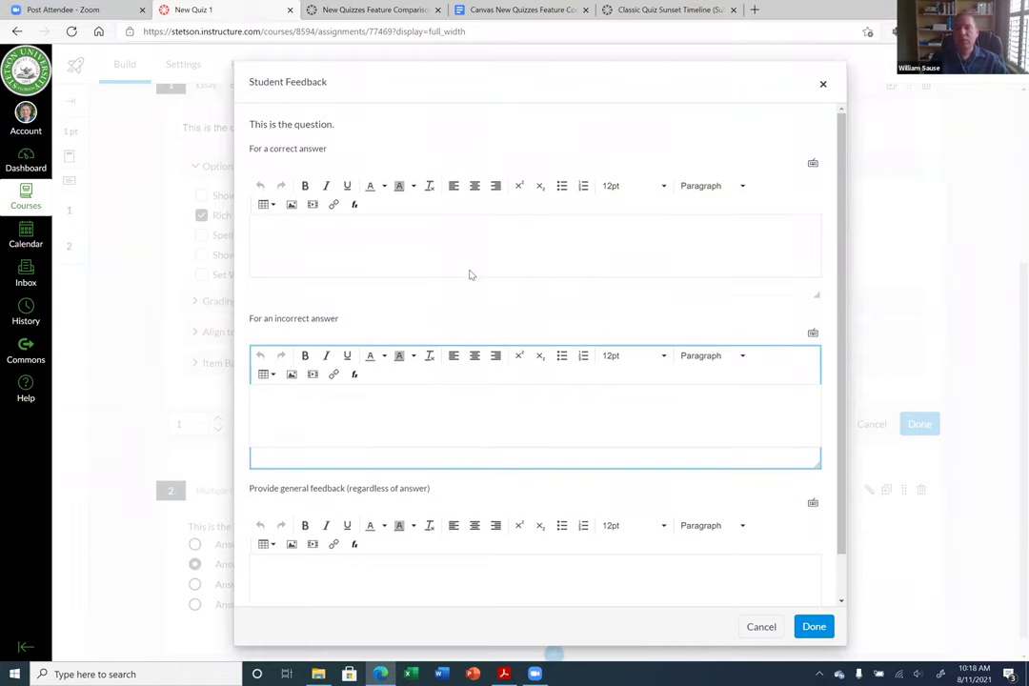
left_click(822, 84)
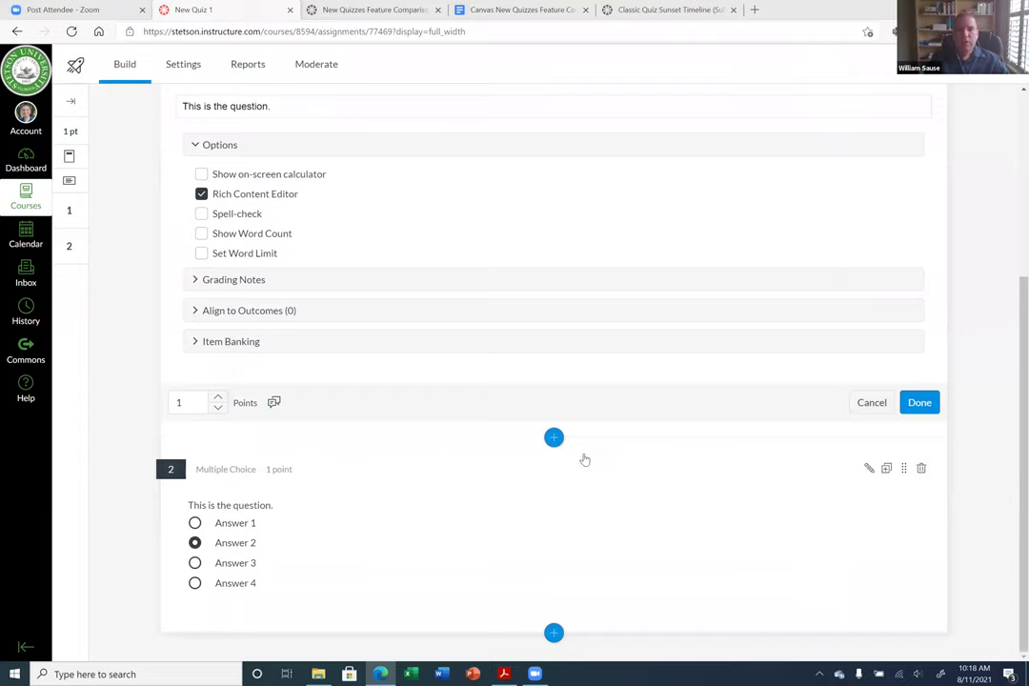
Step: Turn on Show Word Count for the essay question and save it
left_click(633, 238)
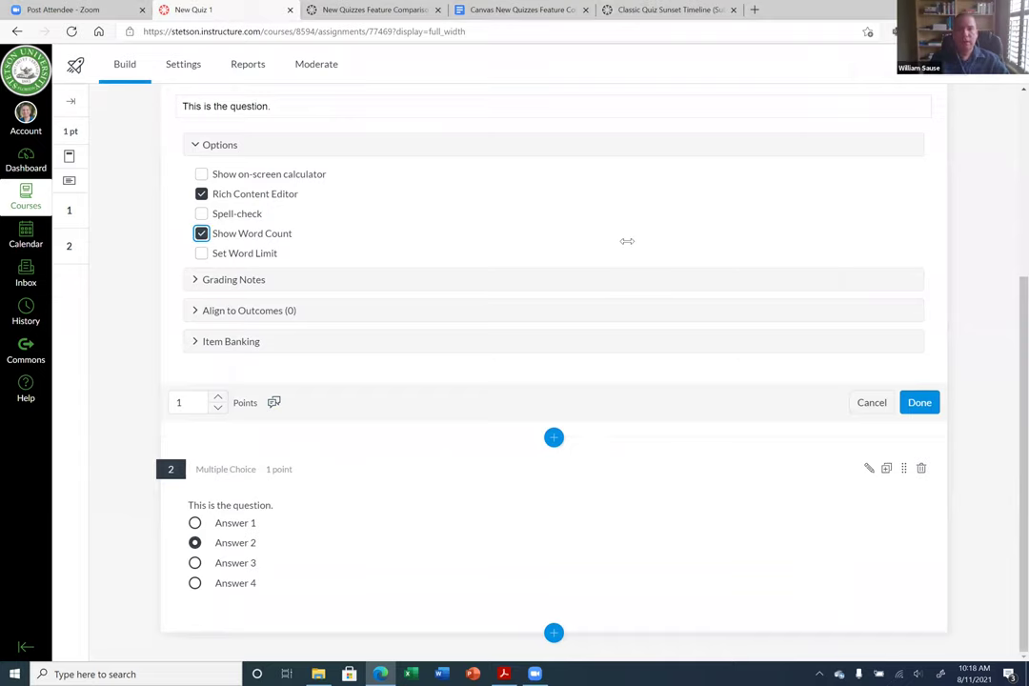
scroll(488, 333, "up", 3)
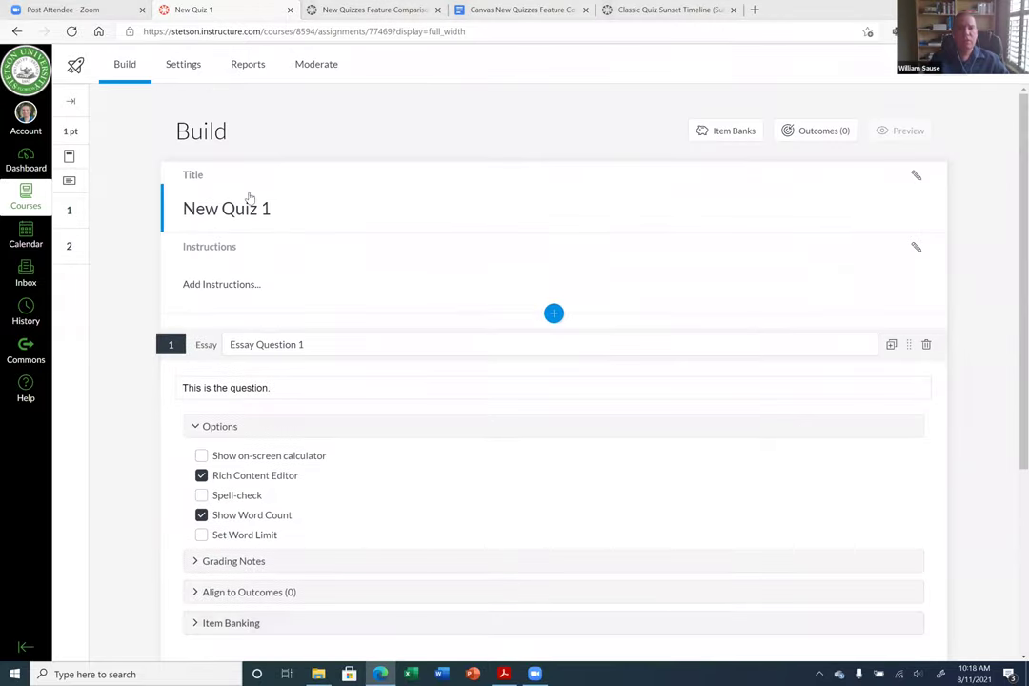
scroll(610, 434, "down", 2)
scroll(611, 433, "down", 1)
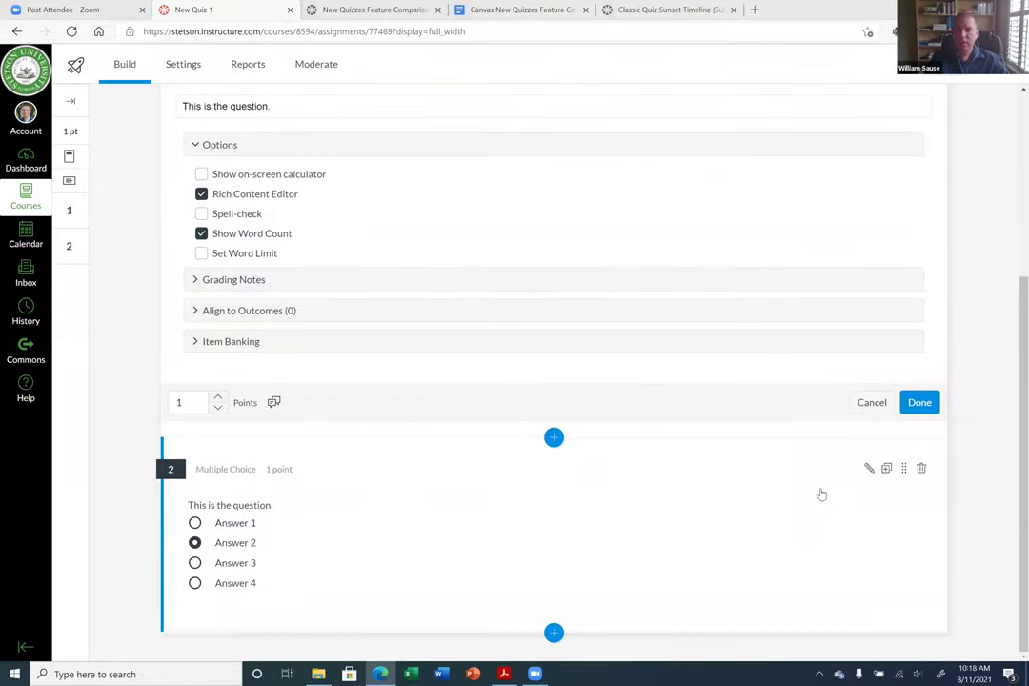
left_click(919, 402)
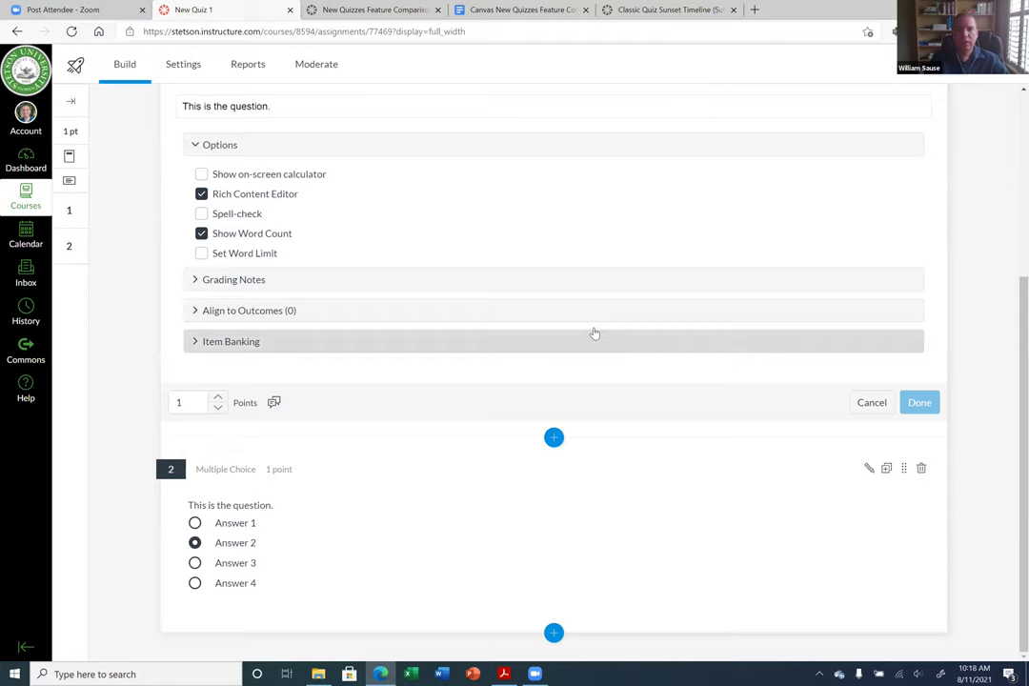
Step: Return to the course Quizzes list and bring up New Quiz 1's actions menu
scroll(246, 119, "up", 1)
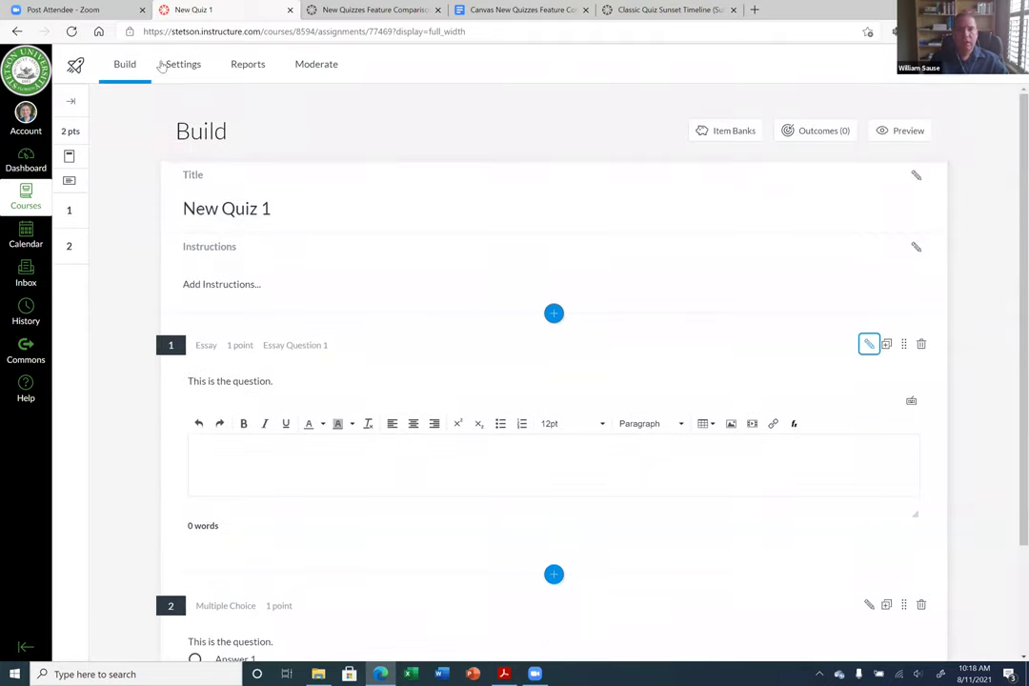
scroll(579, 252, "down", 2)
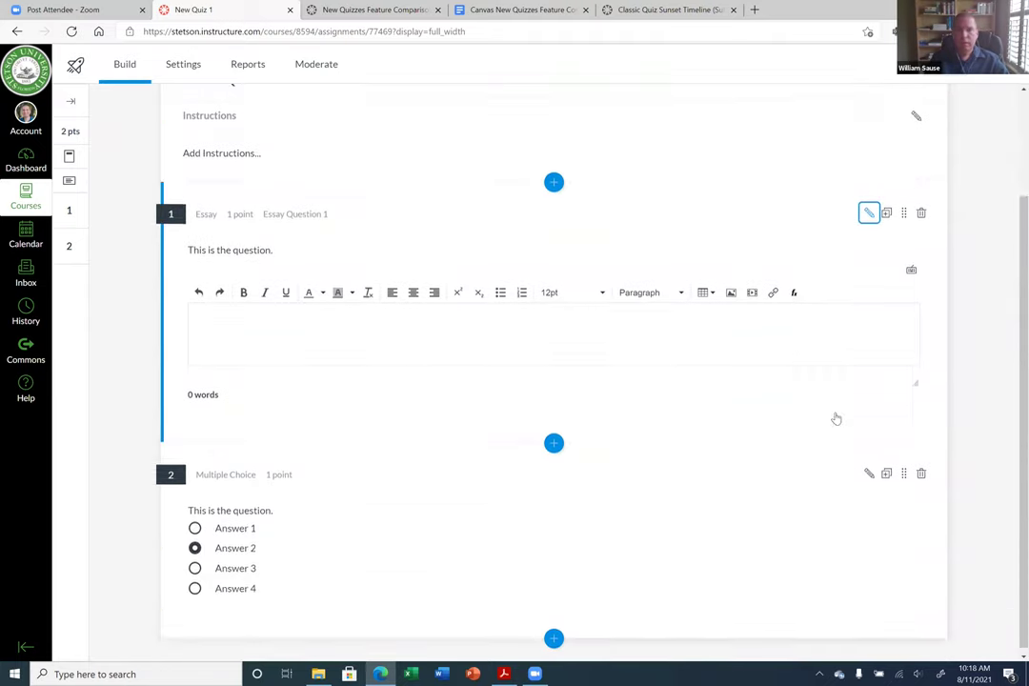
scroll(610, 492, "up", 2)
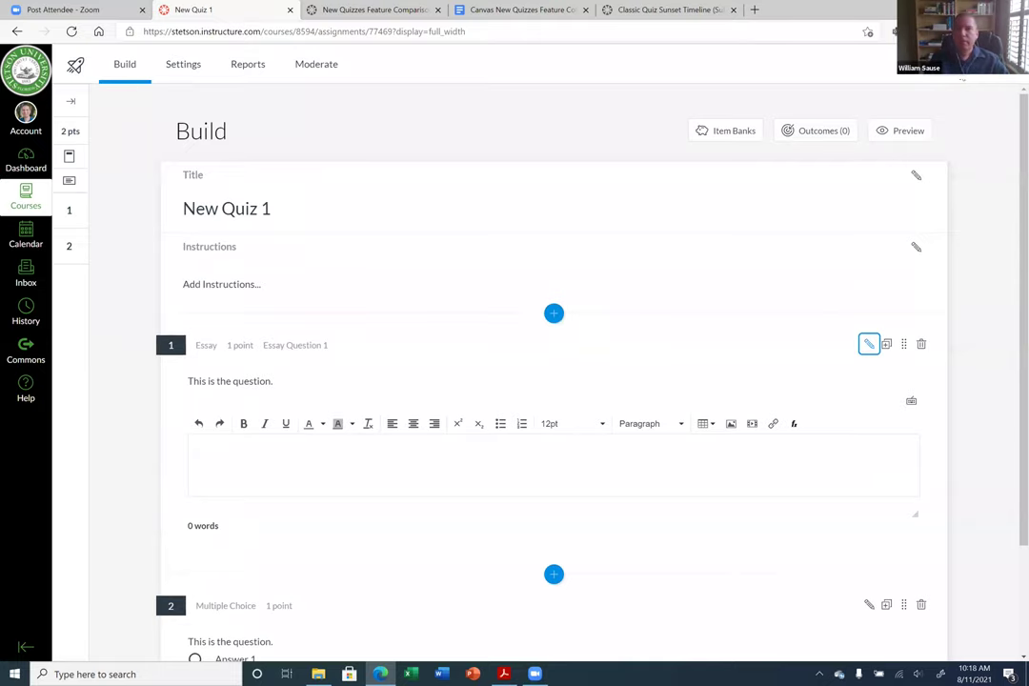
key("alt+Left")
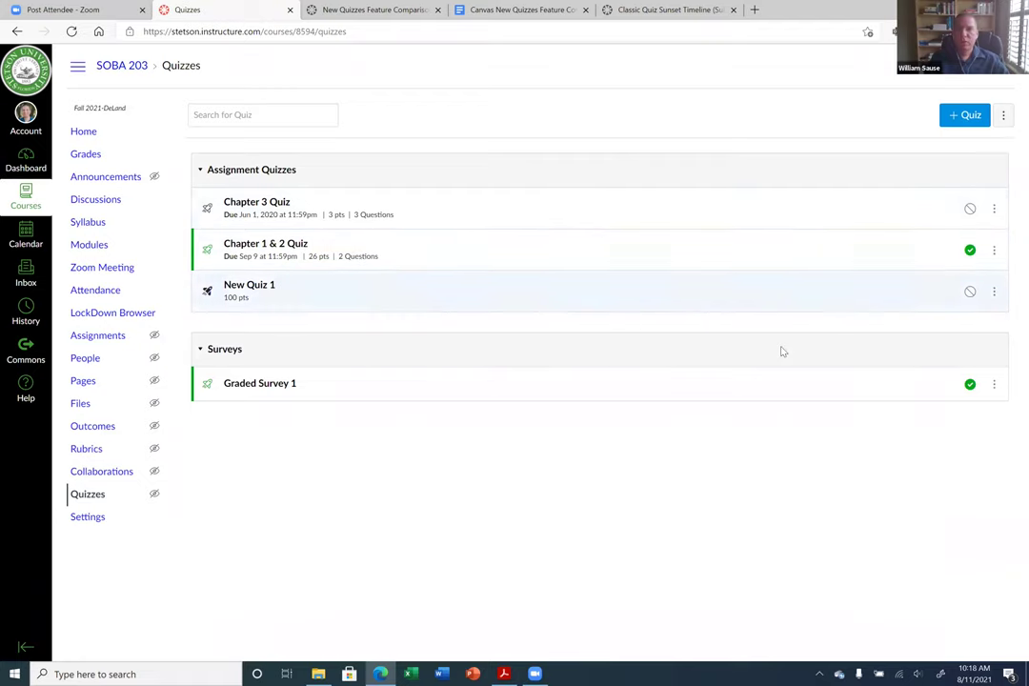
left_click(993, 292)
Step: Review New Quiz 1's assignment details (100 points, Homework), then return to Build
left_click(935, 327)
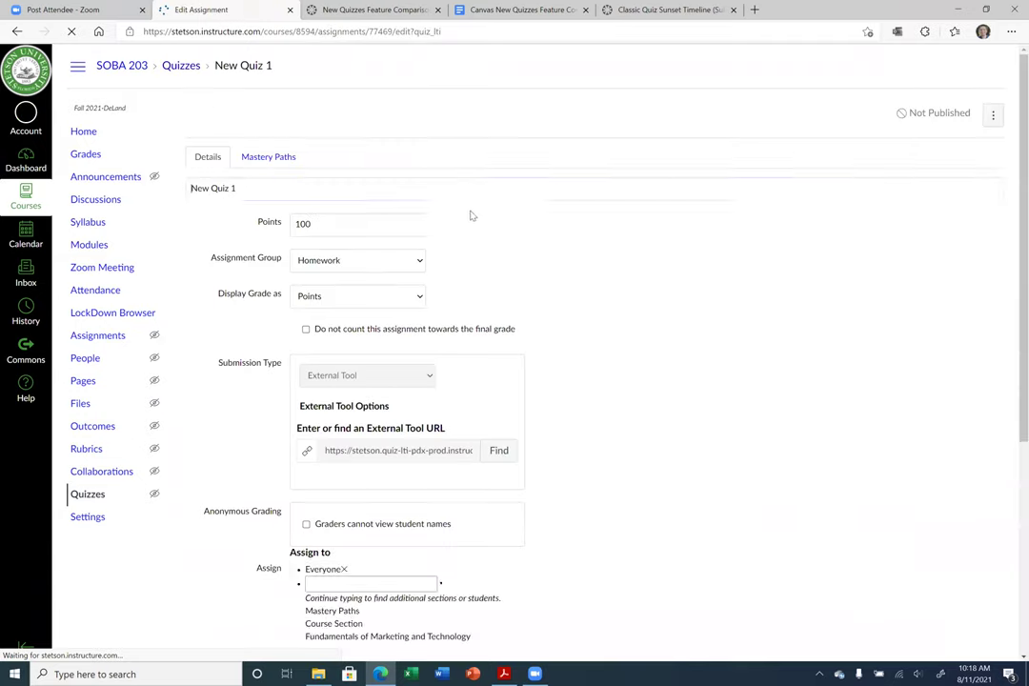
scroll(494, 306, "down", 2)
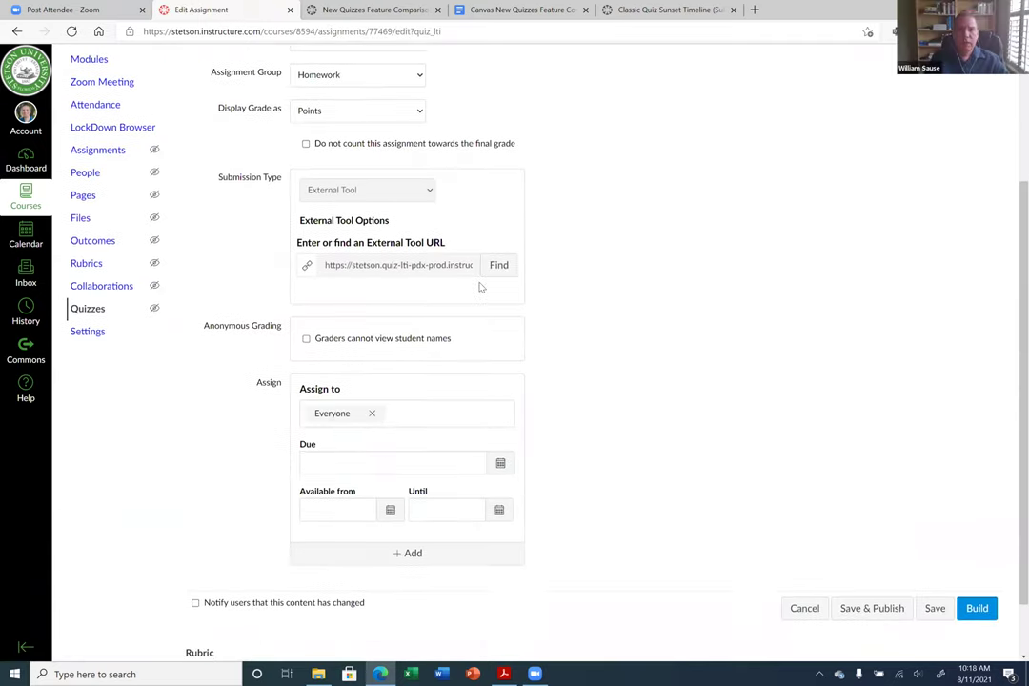
scroll(375, 172, "up", 1)
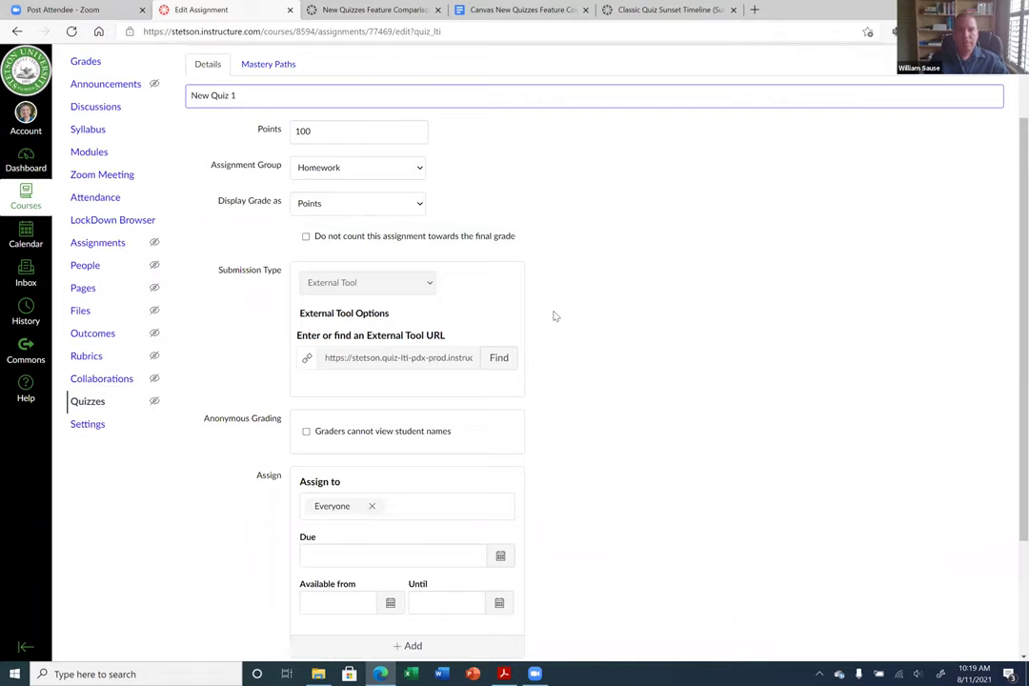
scroll(555, 315, "up", 1)
scroll(556, 315, "down", 3)
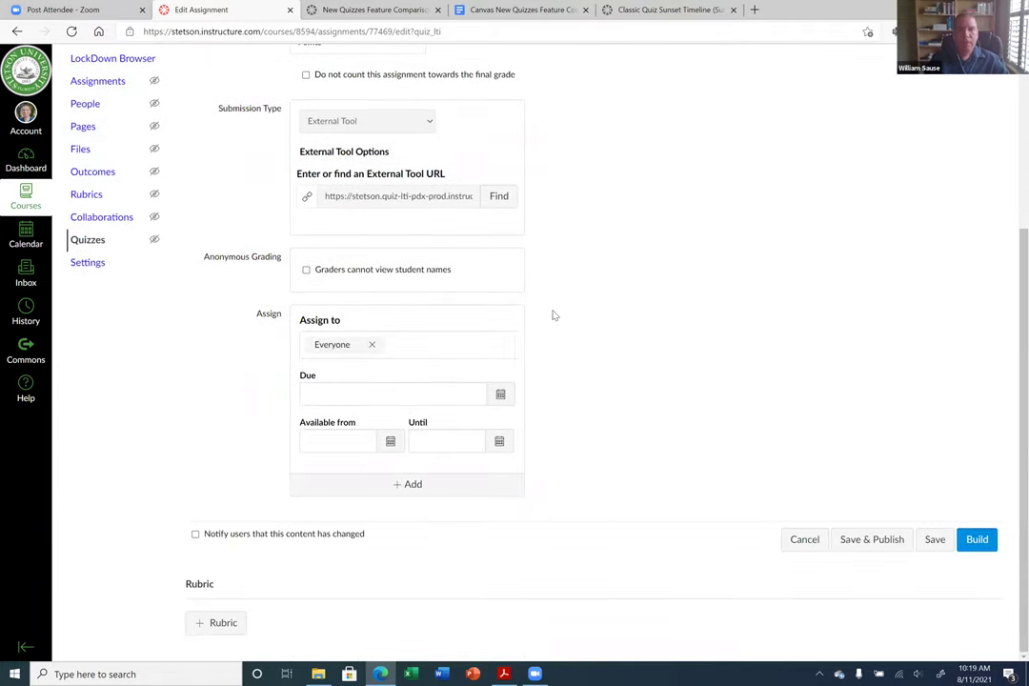
scroll(555, 315, "up", 1)
scroll(551, 314, "down", 1)
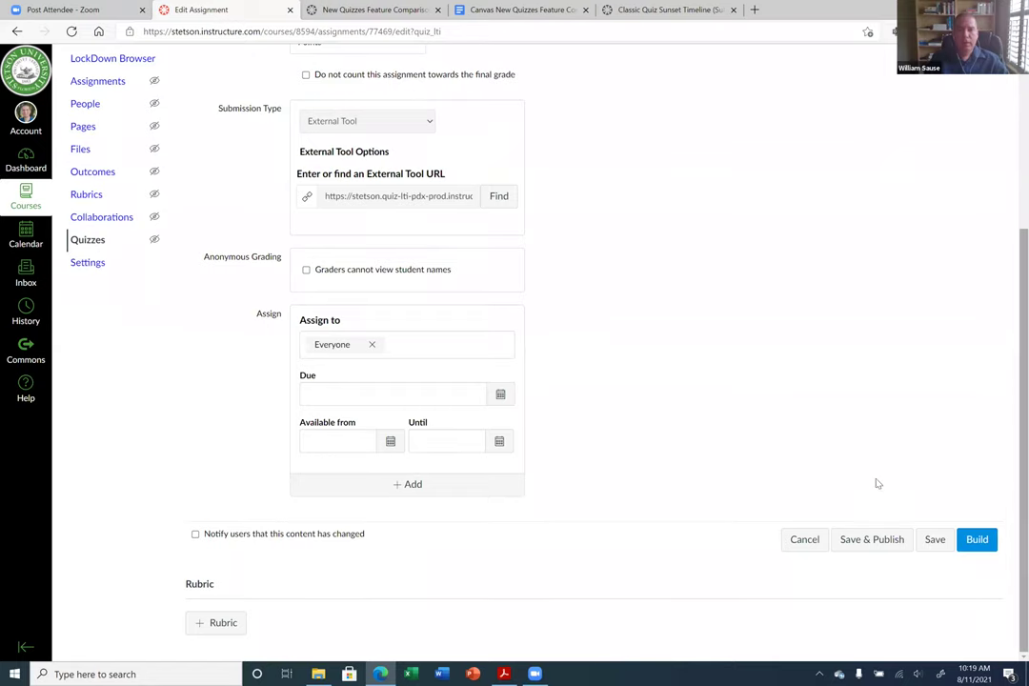
scroll(753, 441, "up", 2)
scroll(767, 441, "down", 1)
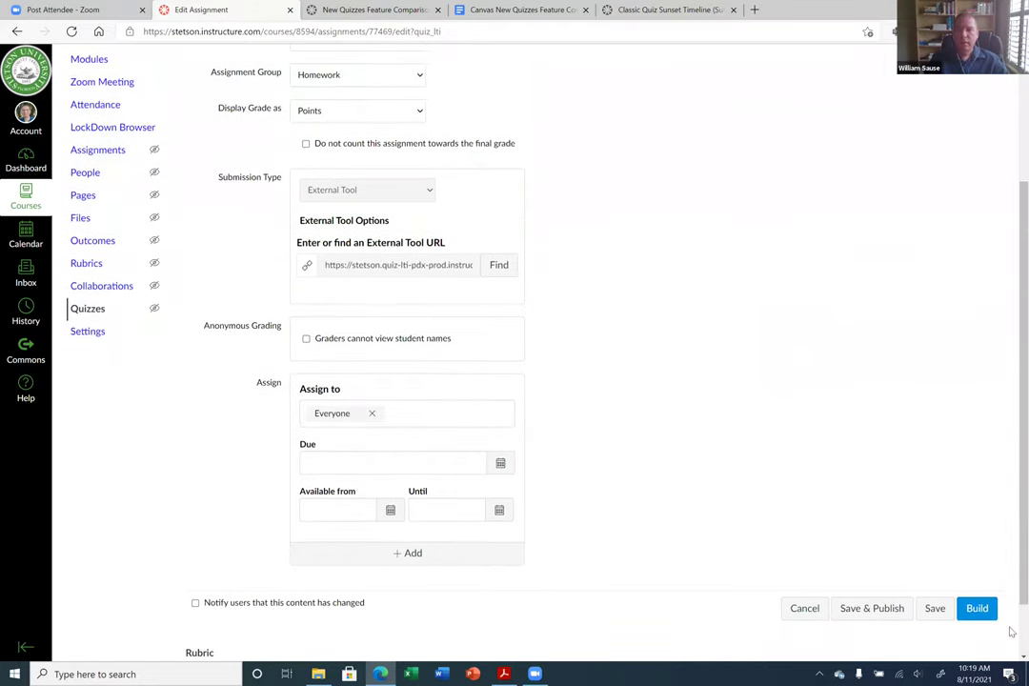
left_click(978, 610)
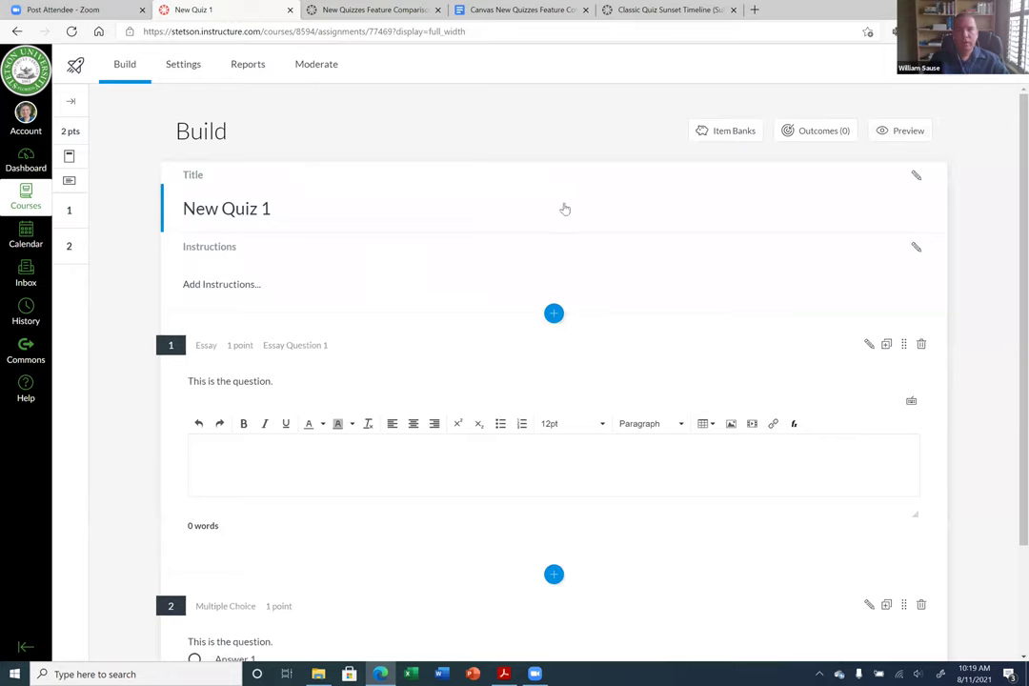
Step: Glance at New Quiz 1's Settings, return to Build, then show the Classic Quiz Sunset Timeline article
scroll(746, 292, "down", 3)
scroll(577, 385, "up", 1)
scroll(576, 385, "up", 1)
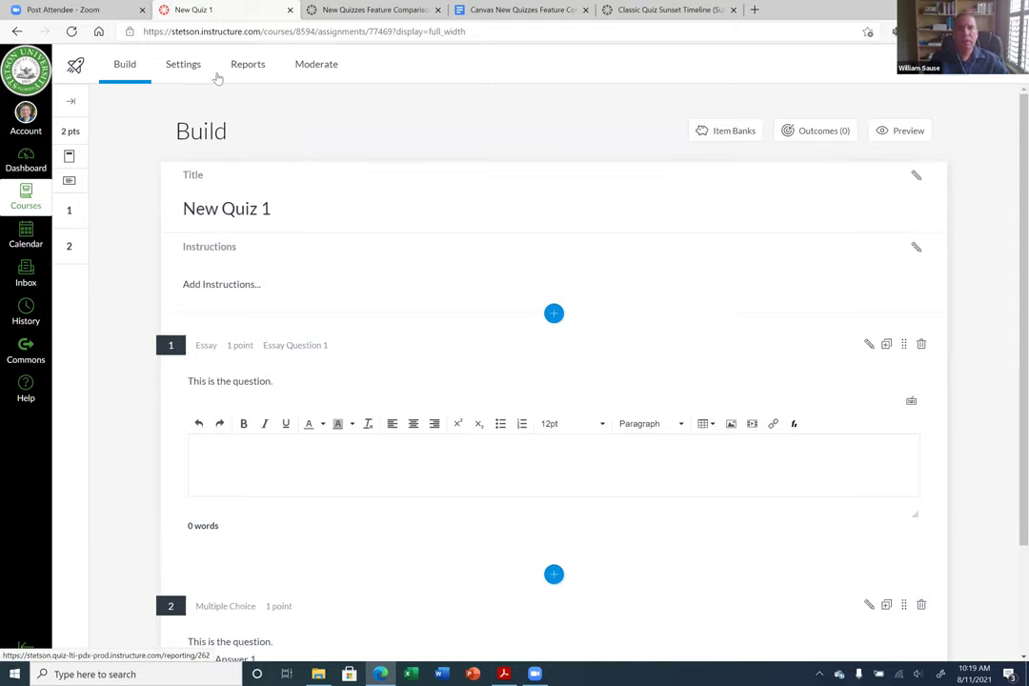
left_click(187, 71)
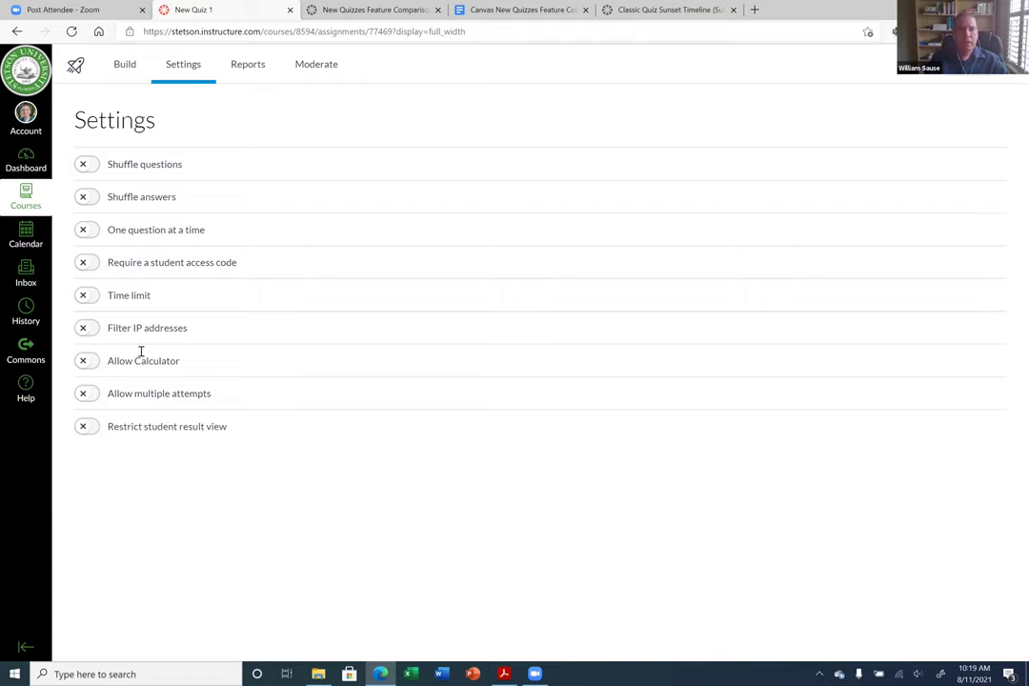
left_click(126, 64)
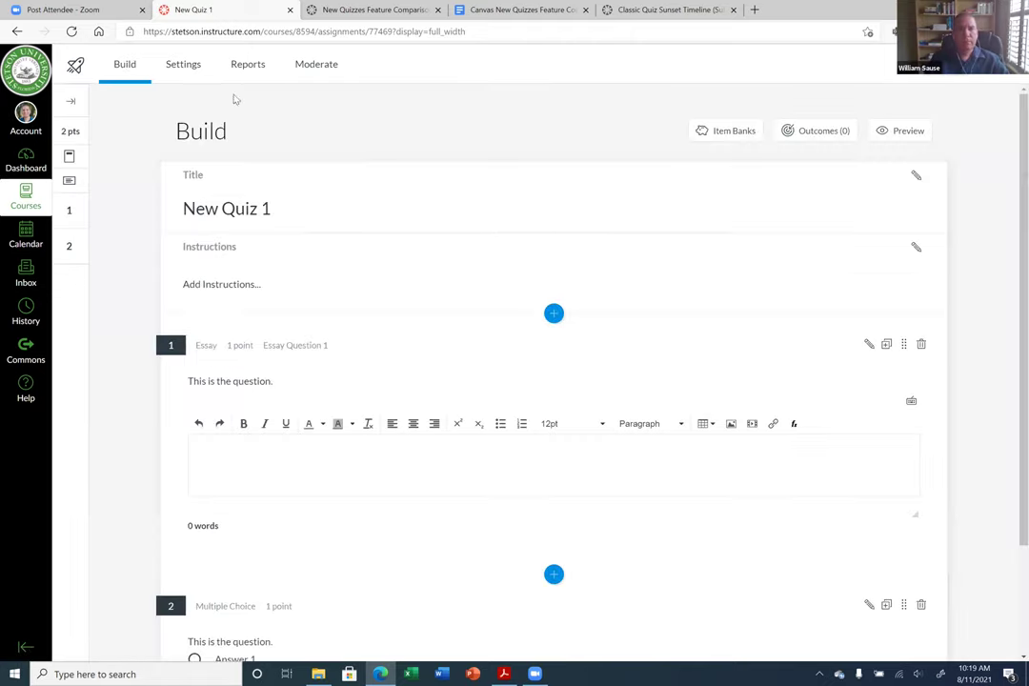
left_click(666, 9)
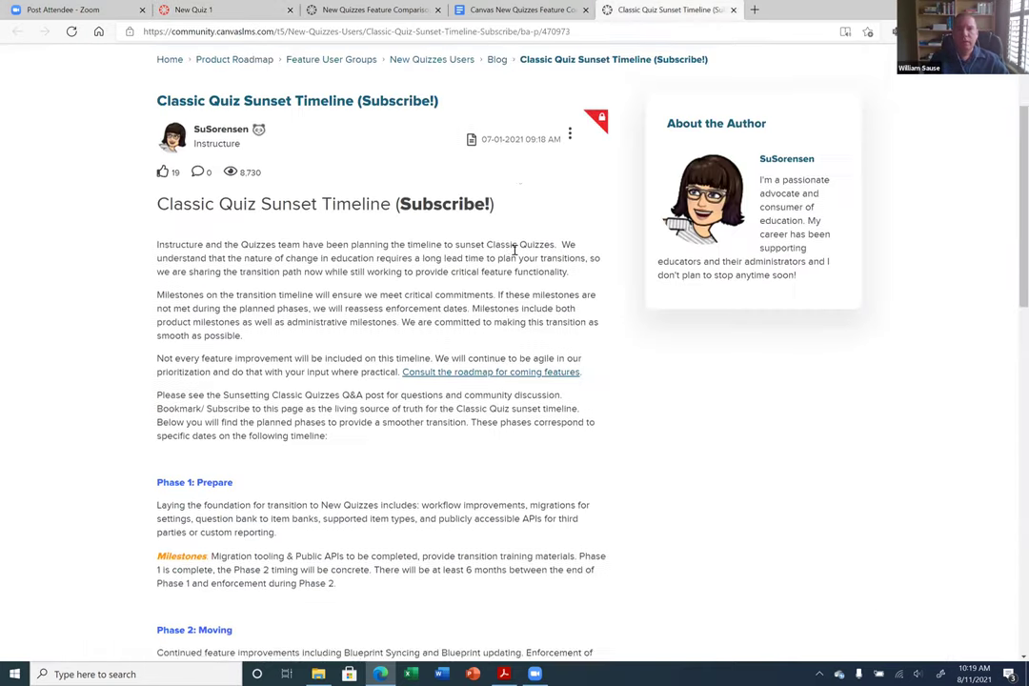
Step: Search the New Quizzes feature comparison document for 'survey' to find the Create Survey row
scroll(499, 279, "down", 4)
left_click(513, 8)
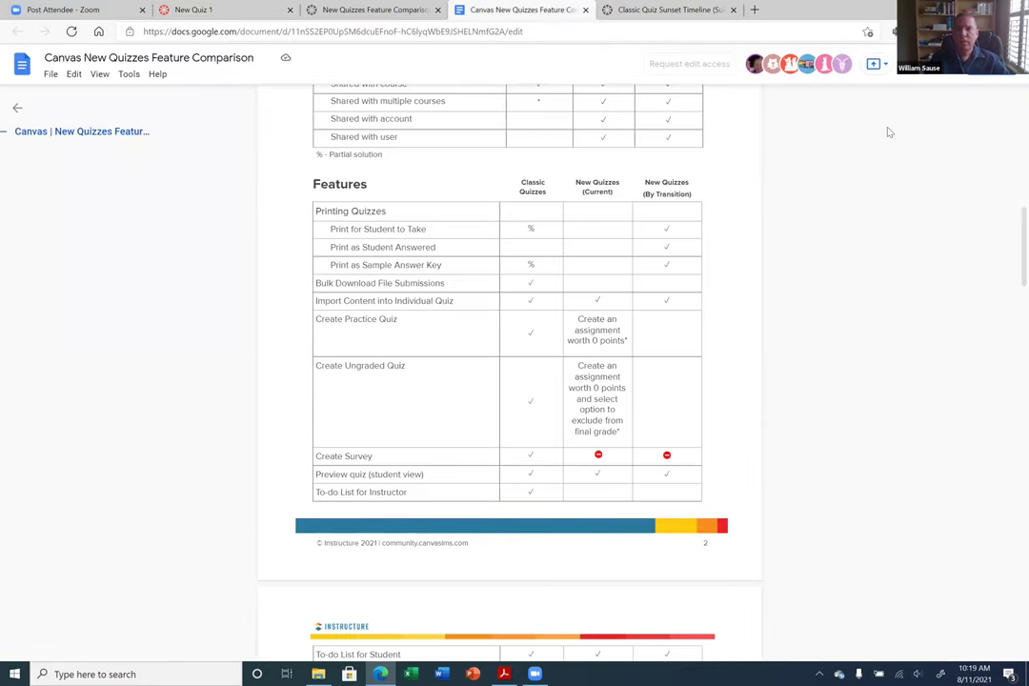
key("alt+f")
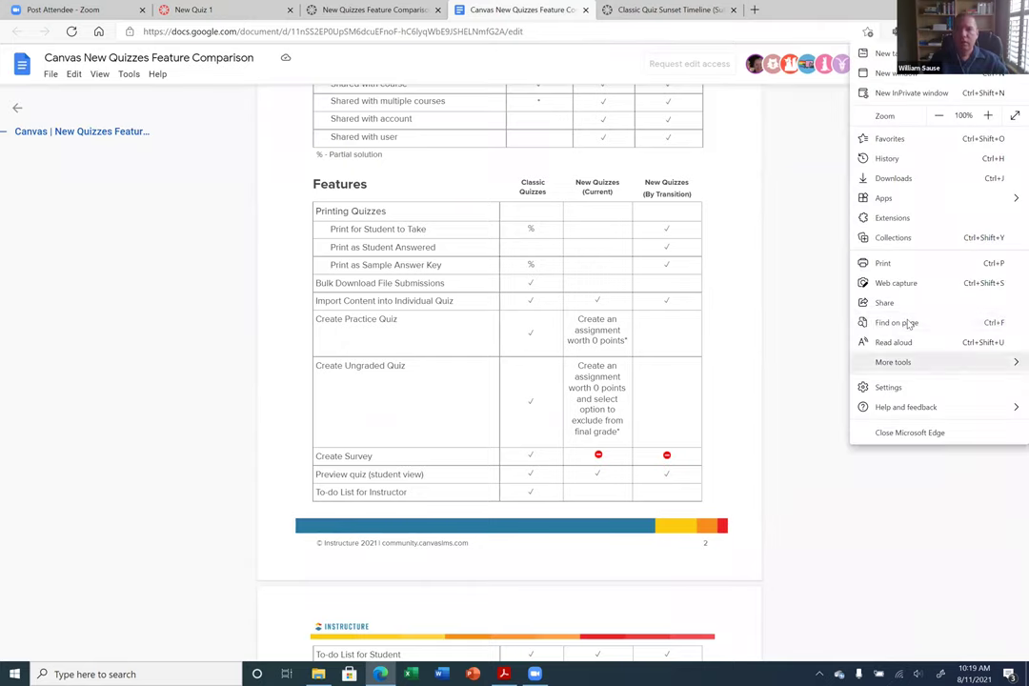
left_click(908, 324)
type("survey")
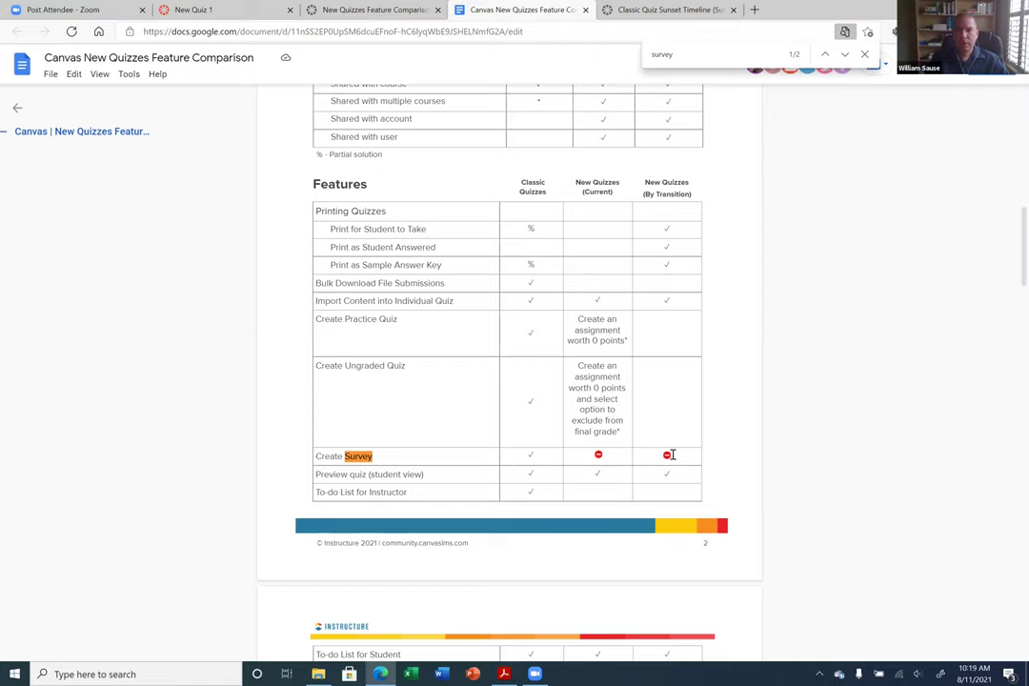
key("Escape")
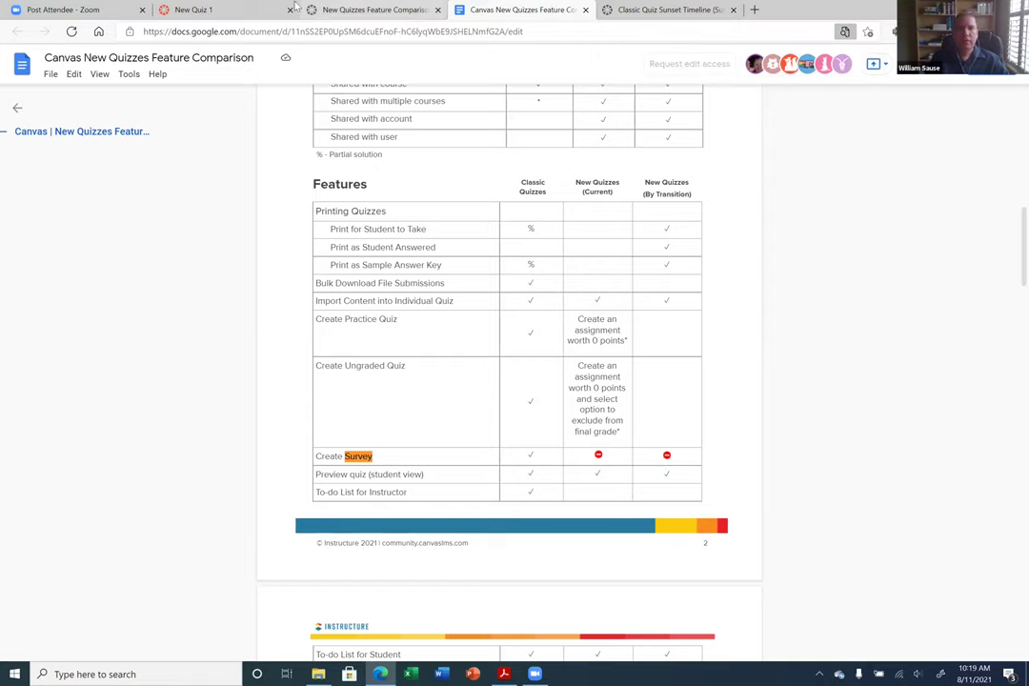
Step: Go back to the New Quiz 1 builder and select the quiz title section
key("ctrl+shift+Tab")
key("ctrl+shift+Tab")
scroll(551, 396, "down", 2)
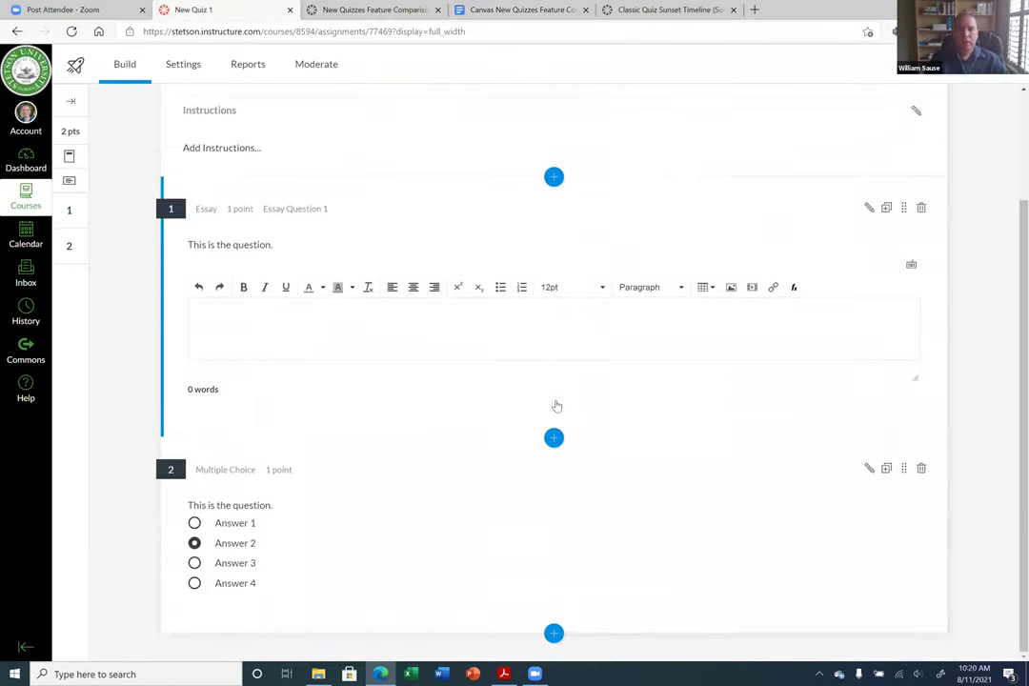
scroll(553, 420, "up", 2)
left_click(578, 223)
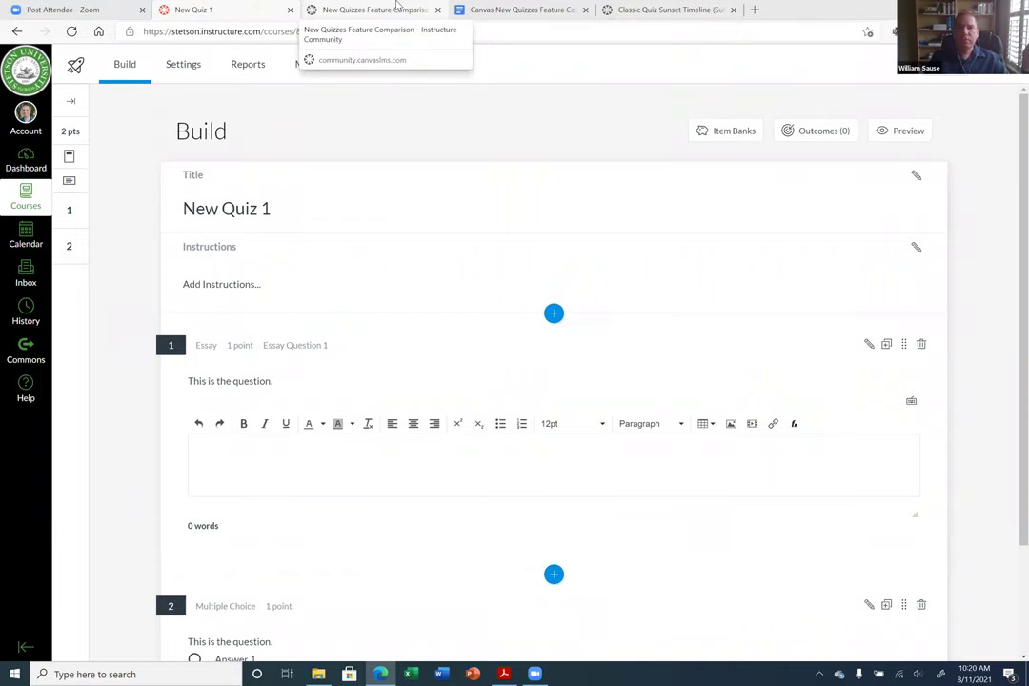
Step: Read the New Quizzes Feature Comparison article, then come back to New Quiz 1's essay question
key("ctrl+Tab")
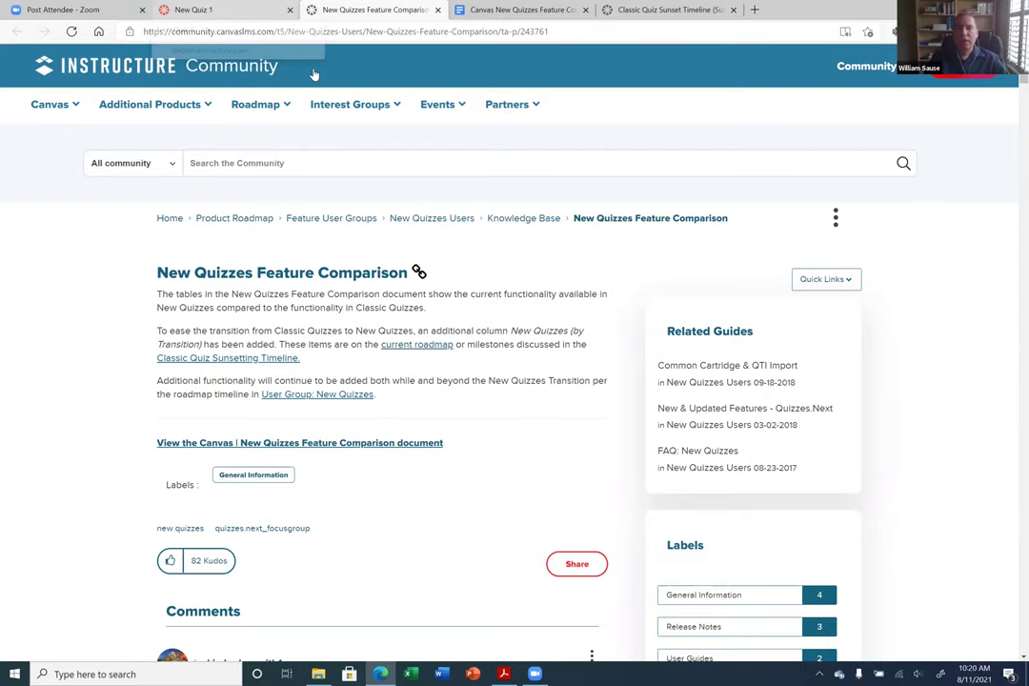
key("ctrl+shift+Tab")
scroll(576, 307, "down", 2)
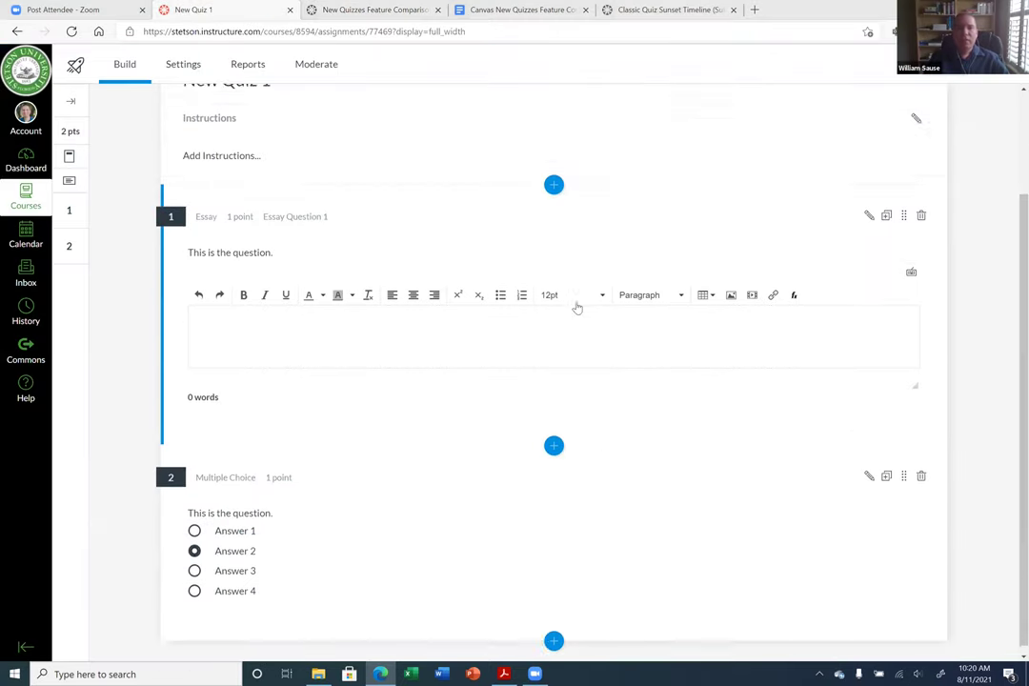
scroll(574, 301, "up", 2)
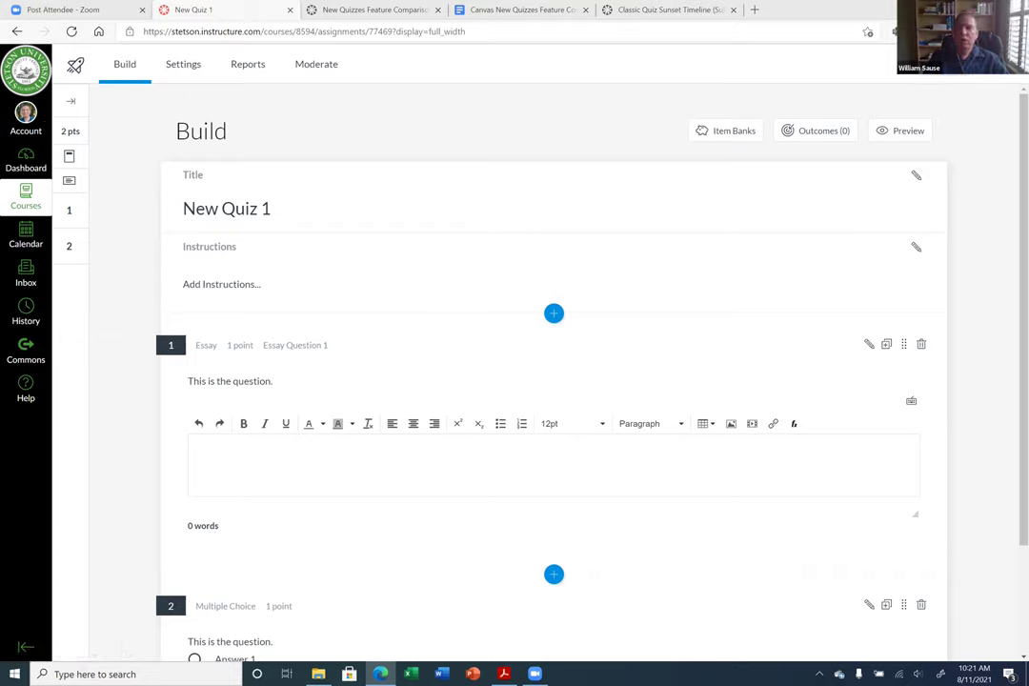
left_click(75, 64)
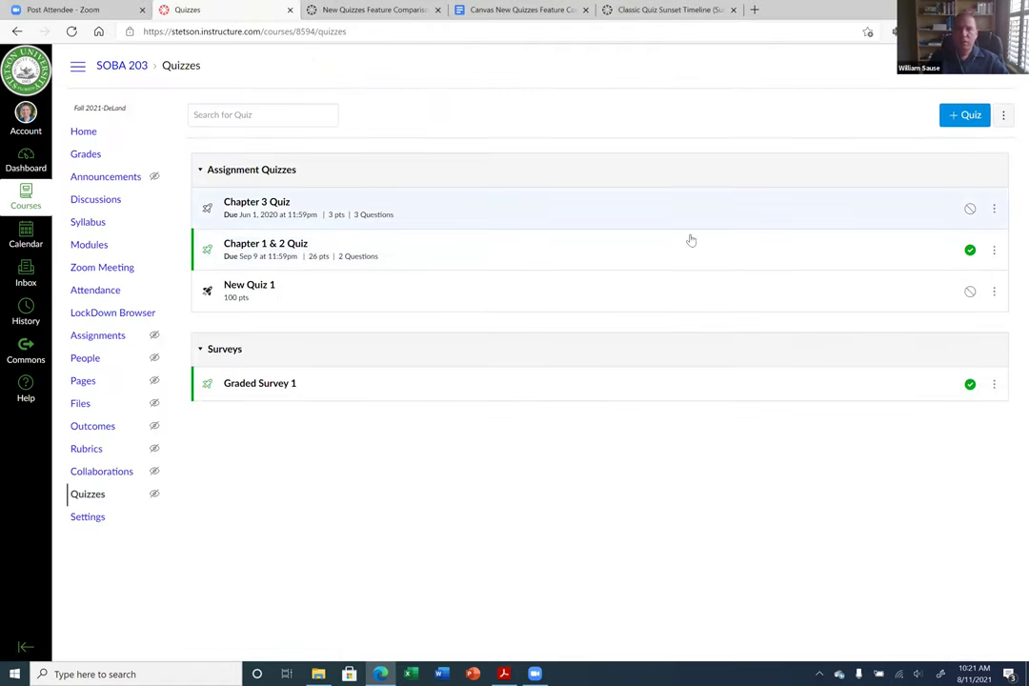
Step: Migrate Chapter 3 Quiz to New Quizzes and open the migrated copy's settings
left_click(994, 211)
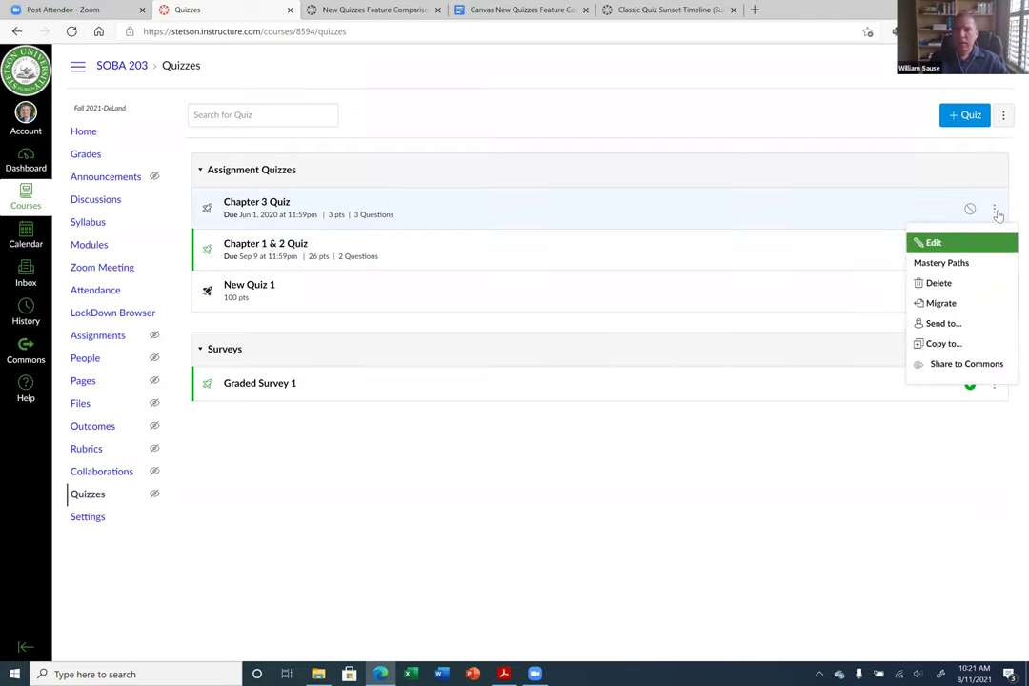
left_click(452, 162)
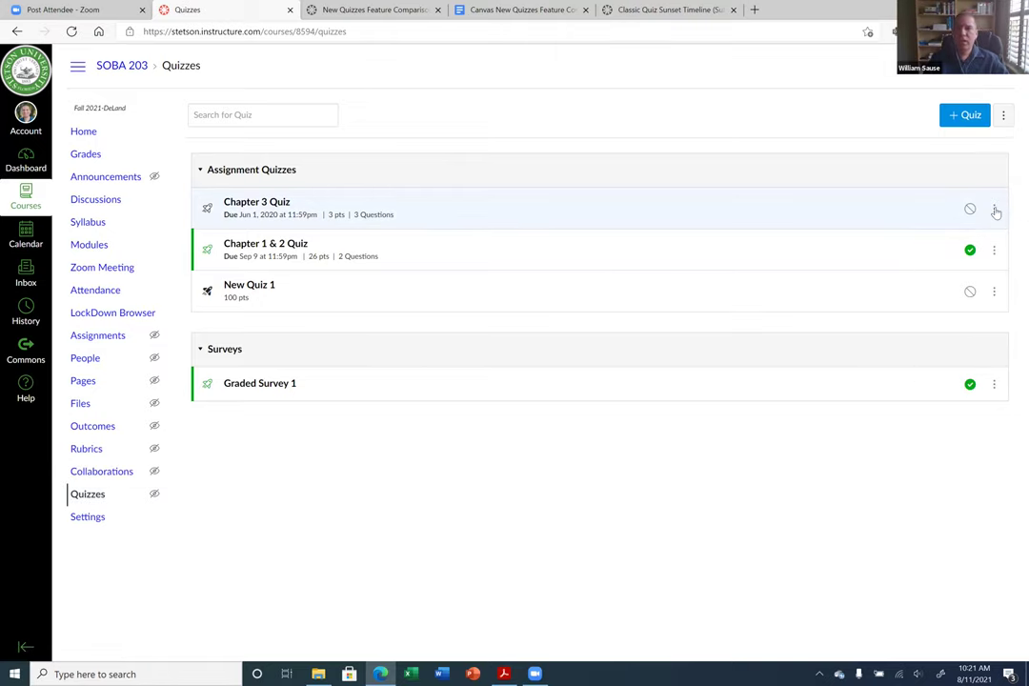
left_click(994, 210)
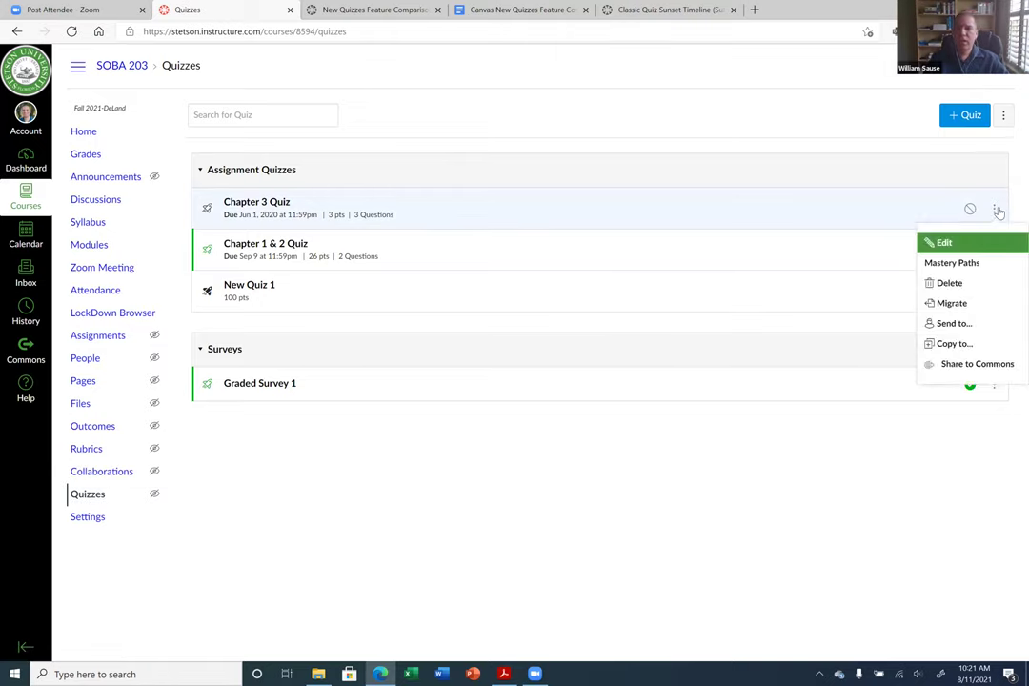
left_click(952, 304)
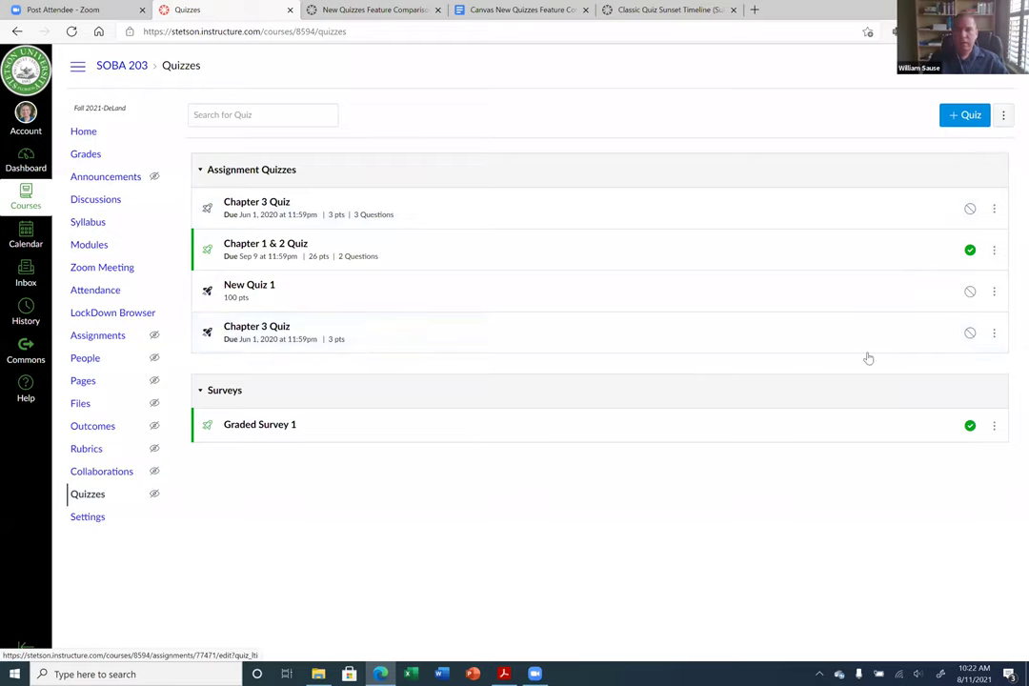
left_click(255, 329)
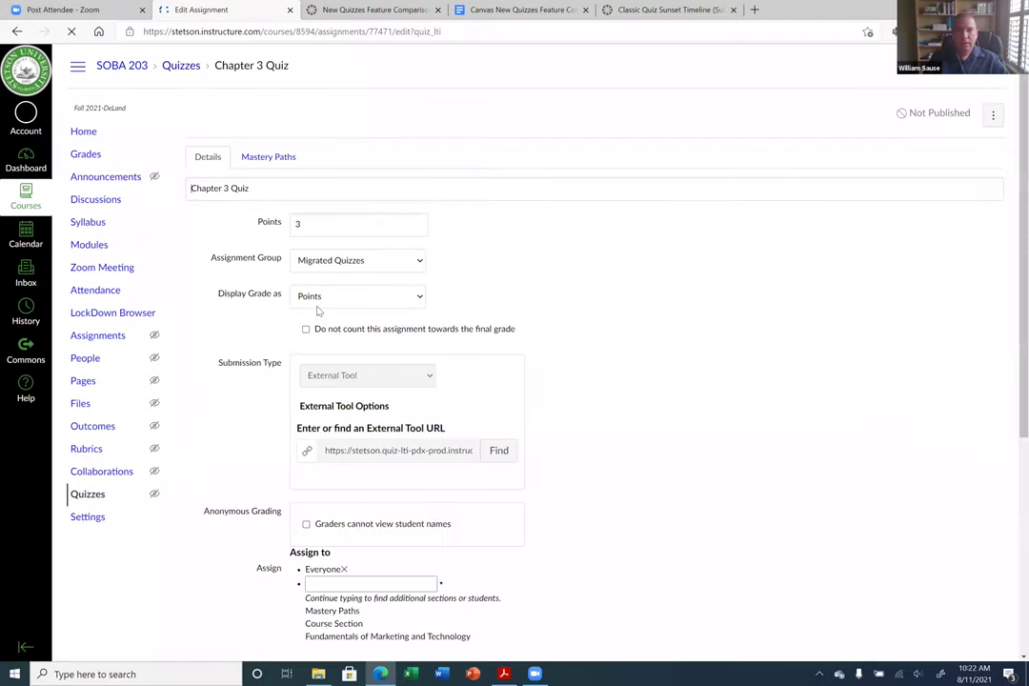
Step: Change the migrated Chapter 3 Quiz's due date from Jun 1, 2020 to Sep 7, 2021 11:59pm, then open Build
scroll(951, 516, "down", 5)
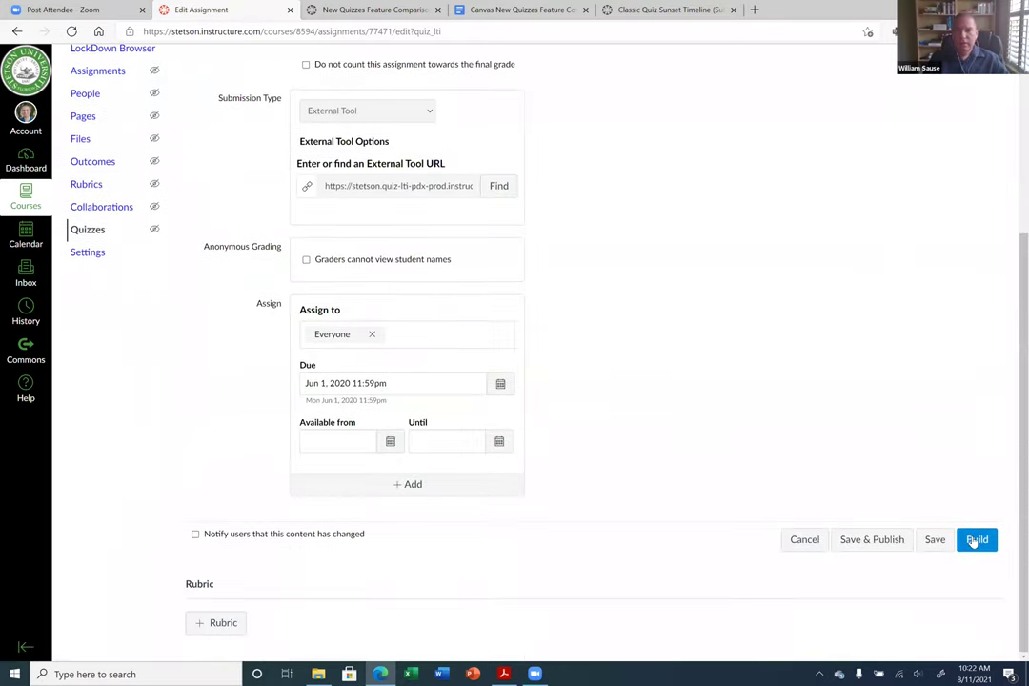
left_click(975, 539)
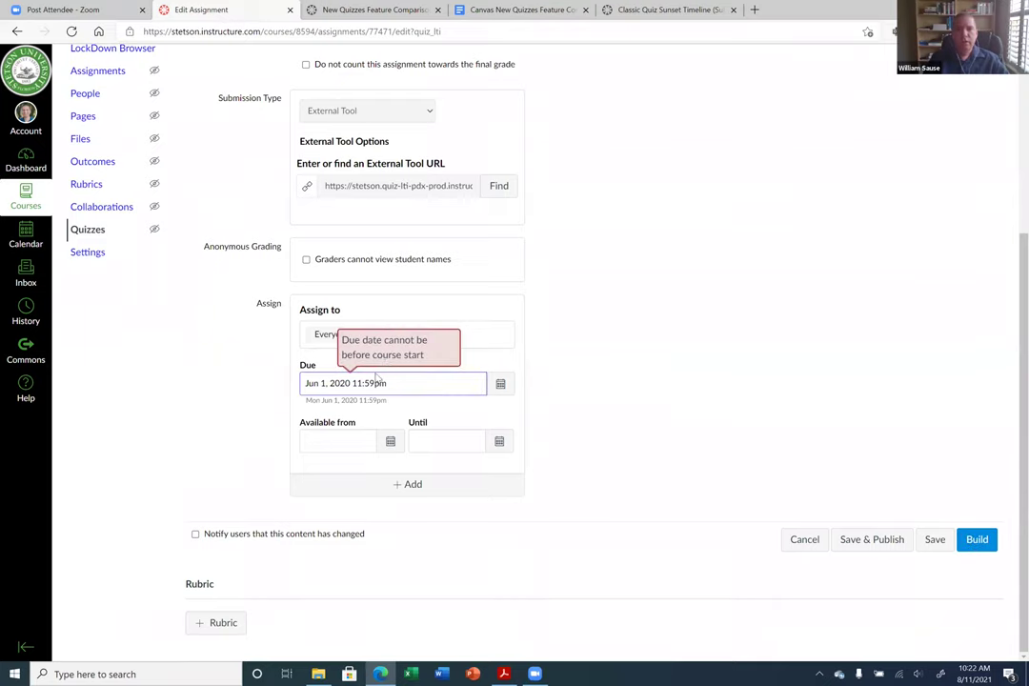
left_click(508, 386)
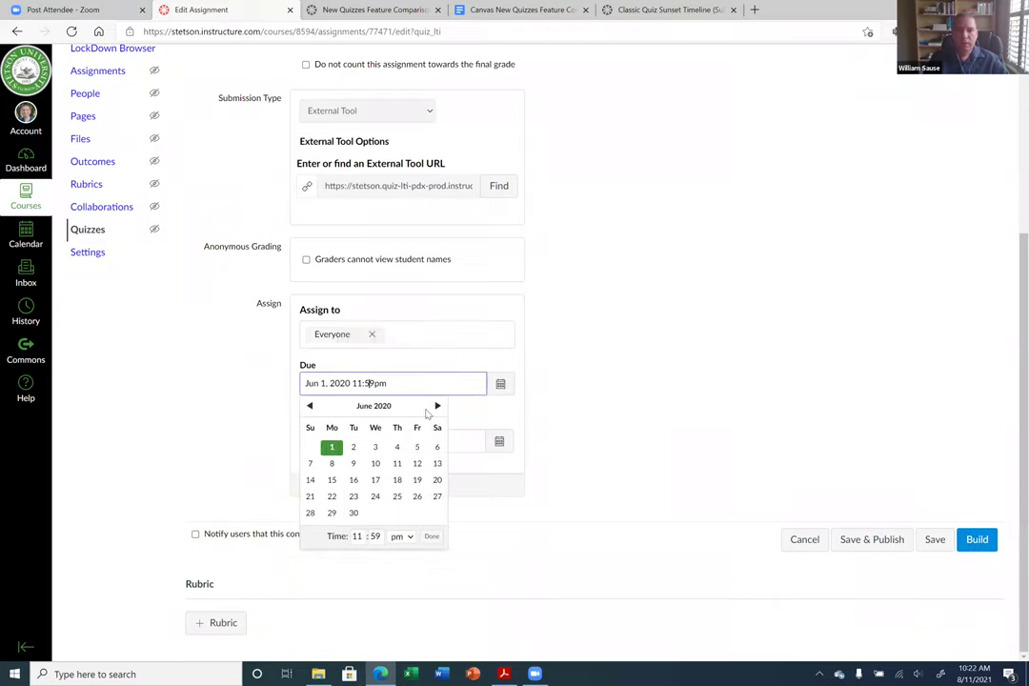
left_click(438, 405)
double_click(437, 406)
left_click(437, 406)
double_click(437, 406)
left_click(437, 406)
double_click(437, 406)
left_click(437, 405)
double_click(437, 406)
double_click(437, 406)
left_click(437, 406)
left_click(356, 464)
left_click(431, 536)
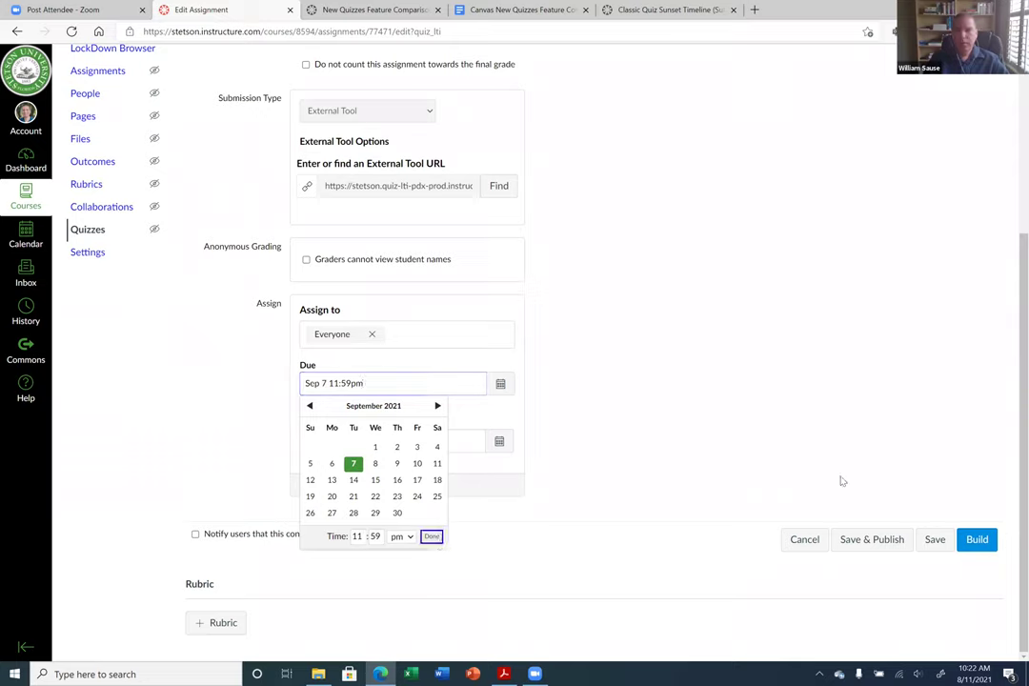
left_click(987, 547)
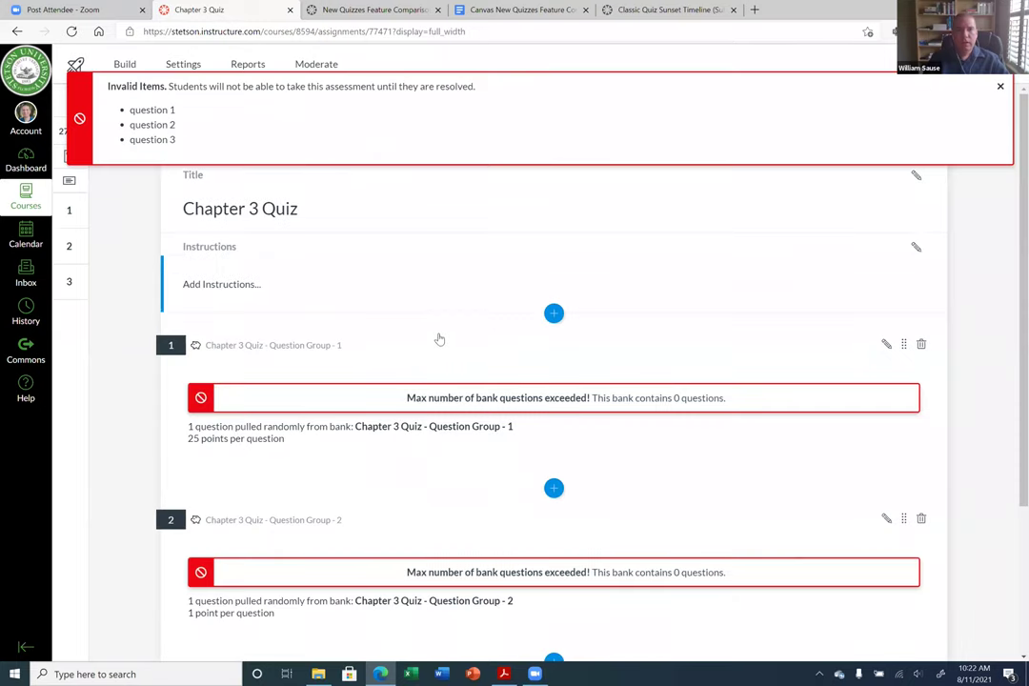
Step: Inspect the migrated quiz's invalid, empty question groups, then go back to the Quizzes list
scroll(438, 339, "down", 1)
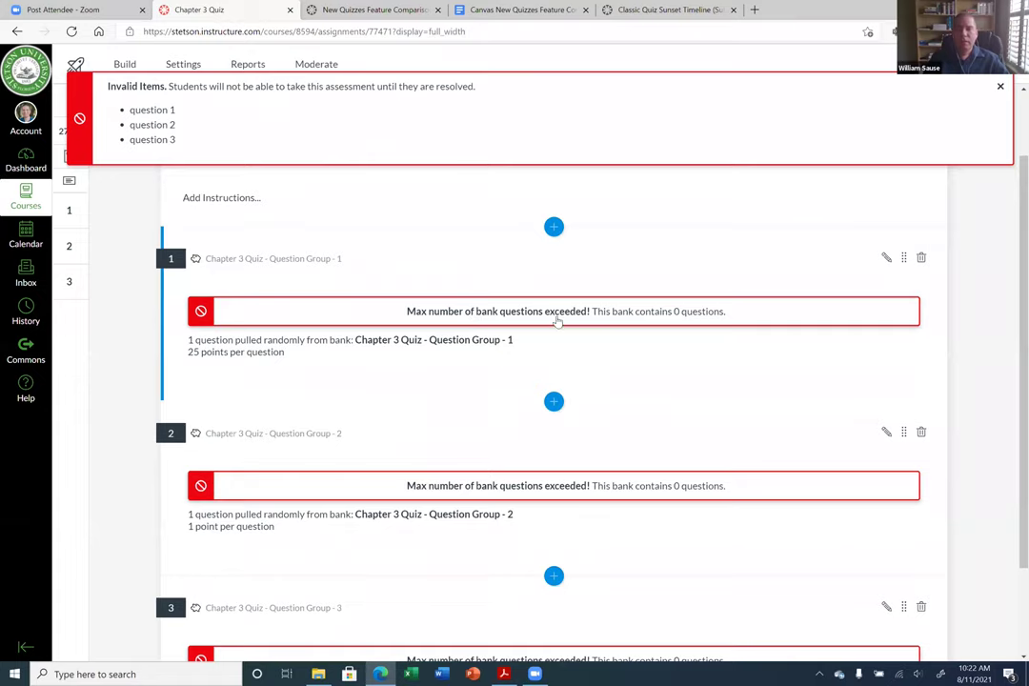
scroll(583, 484, "down", 2)
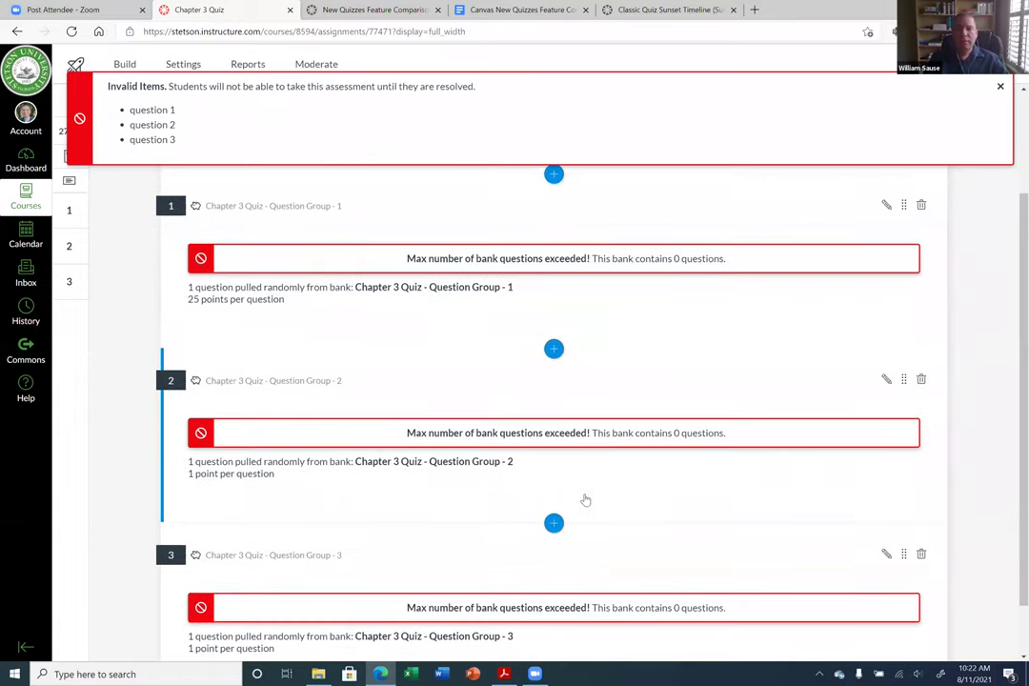
scroll(585, 484, "up", 3)
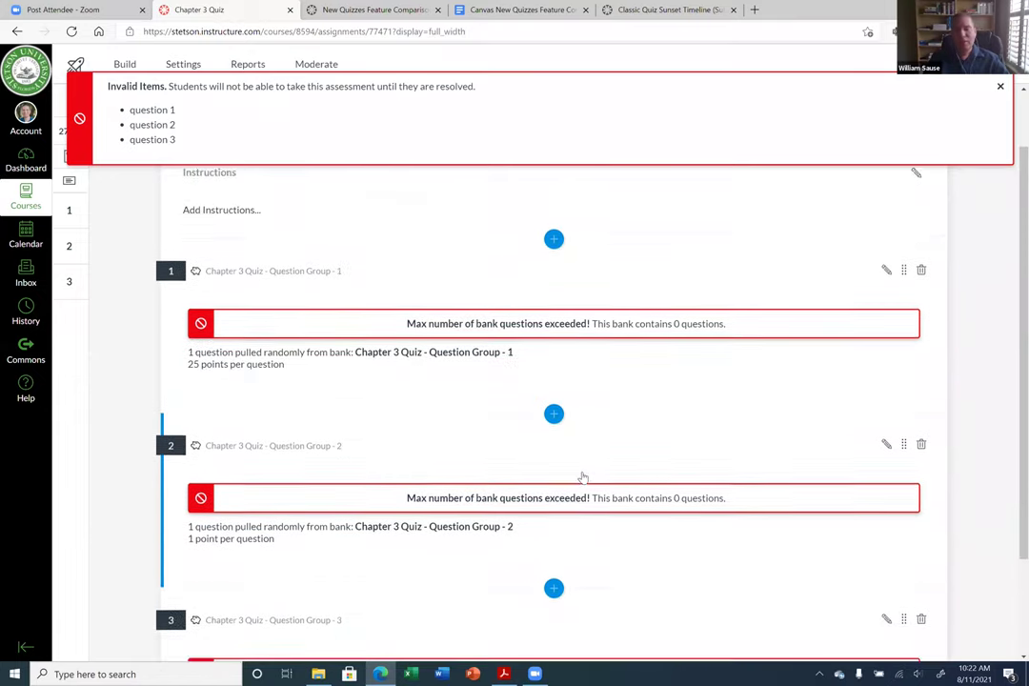
scroll(582, 471, "down", 2)
scroll(576, 455, "up", 2)
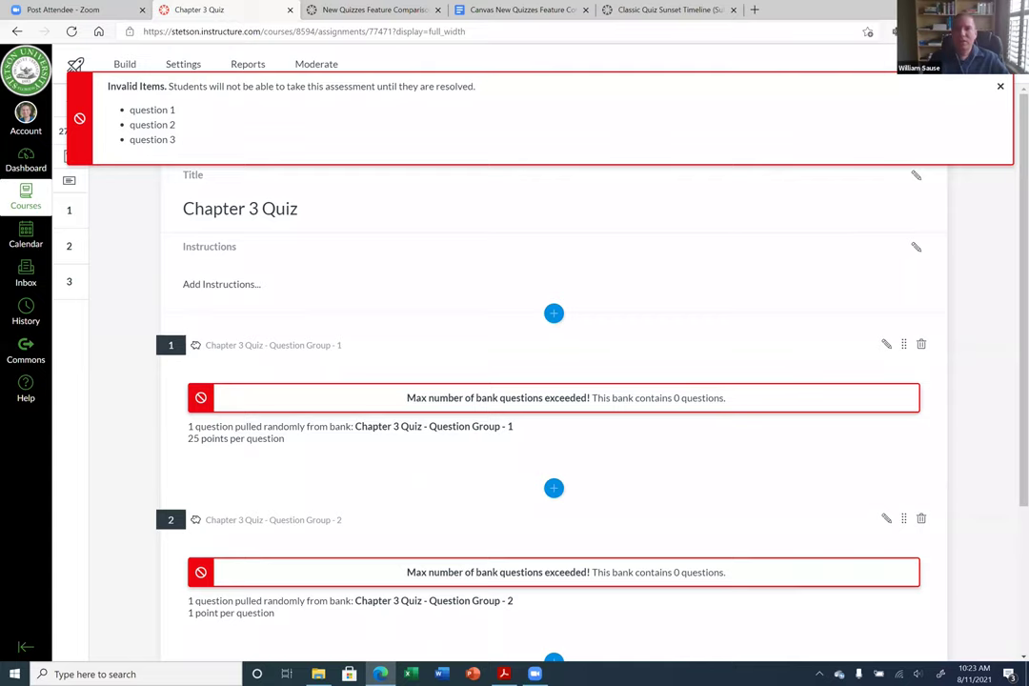
key("alt+Left")
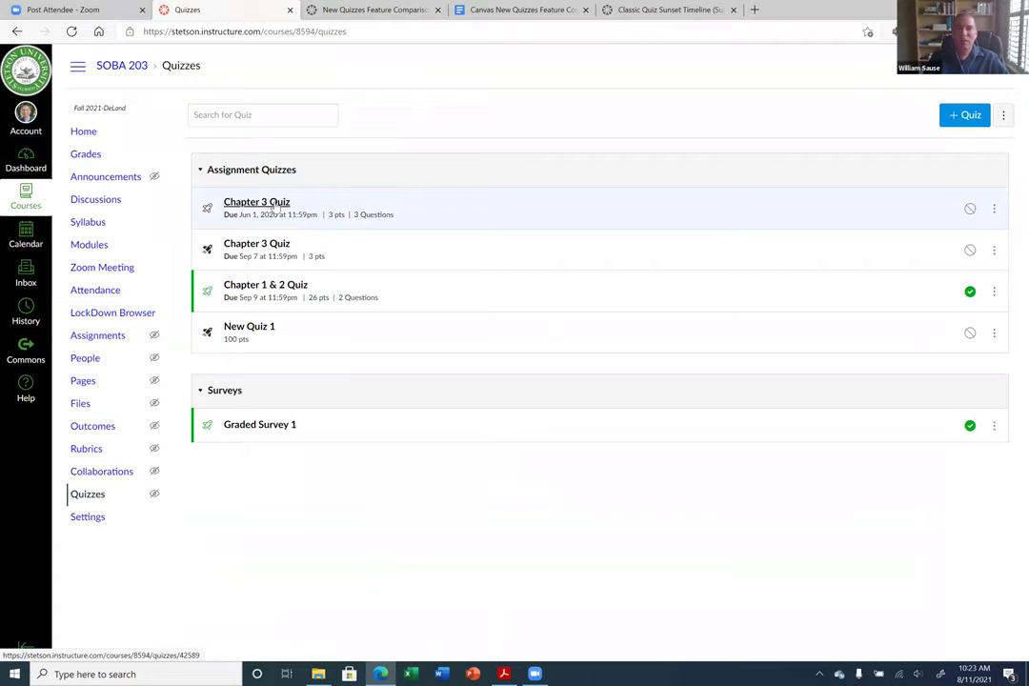
Step: Open the original Chapter 3 Quiz for editing on its Questions tab
left_click(274, 209)
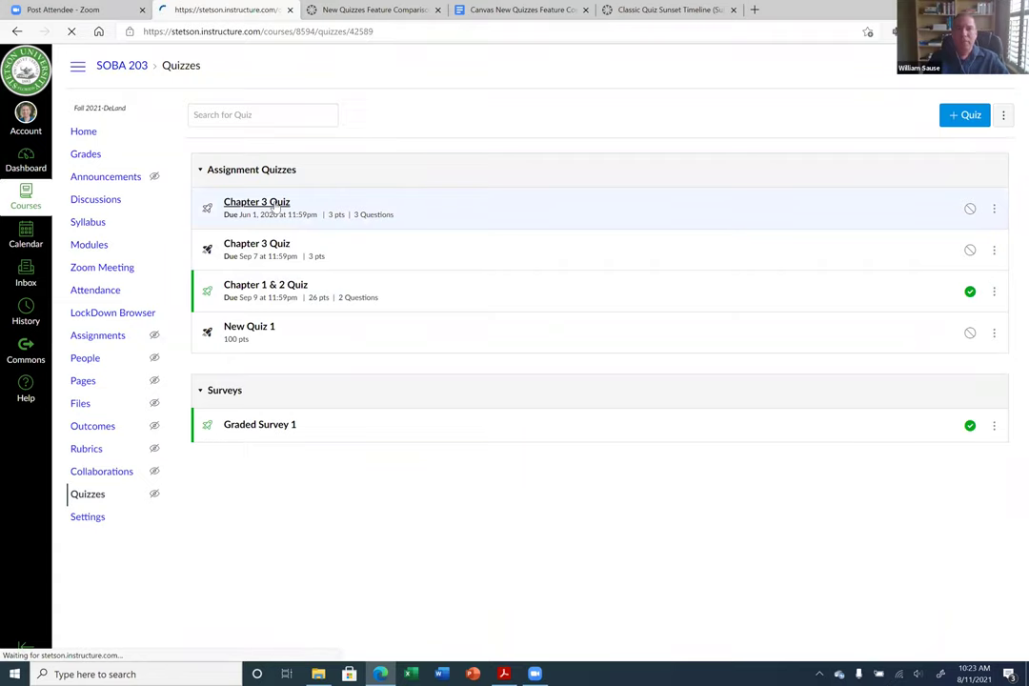
left_click(791, 116)
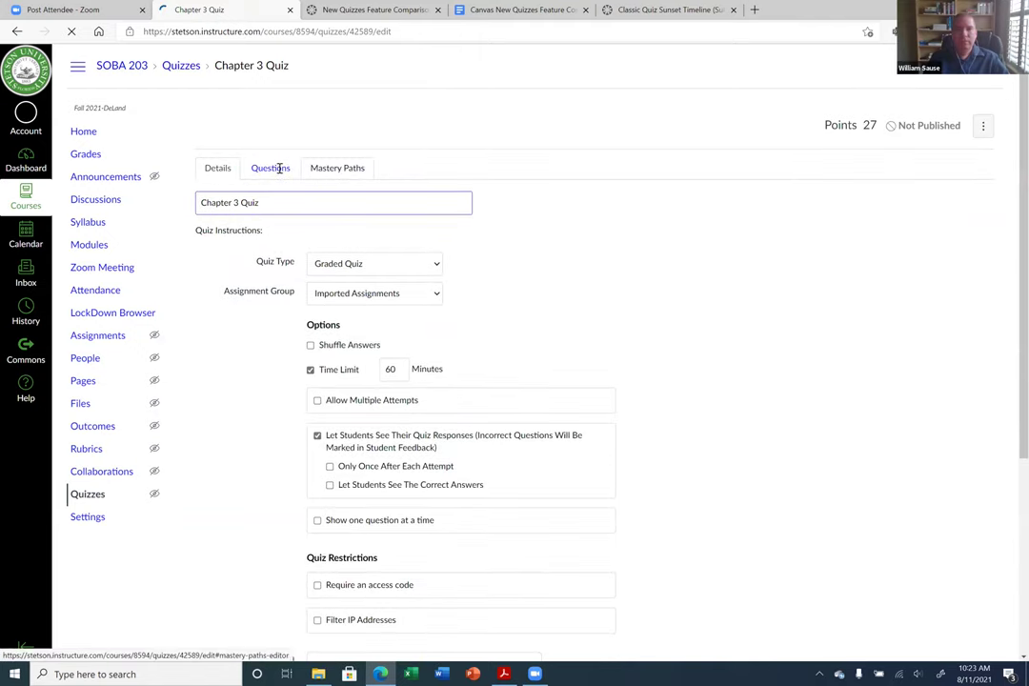
left_click(271, 167)
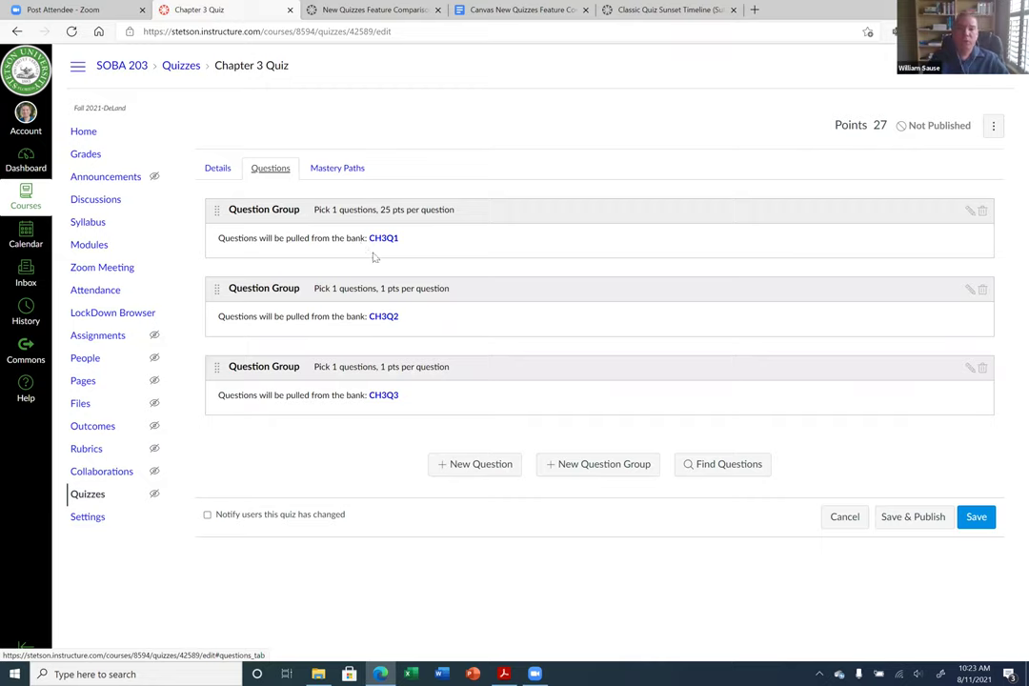
Step: Start a question group named 'C4', discard it, and open Find Questions
left_click(625, 466)
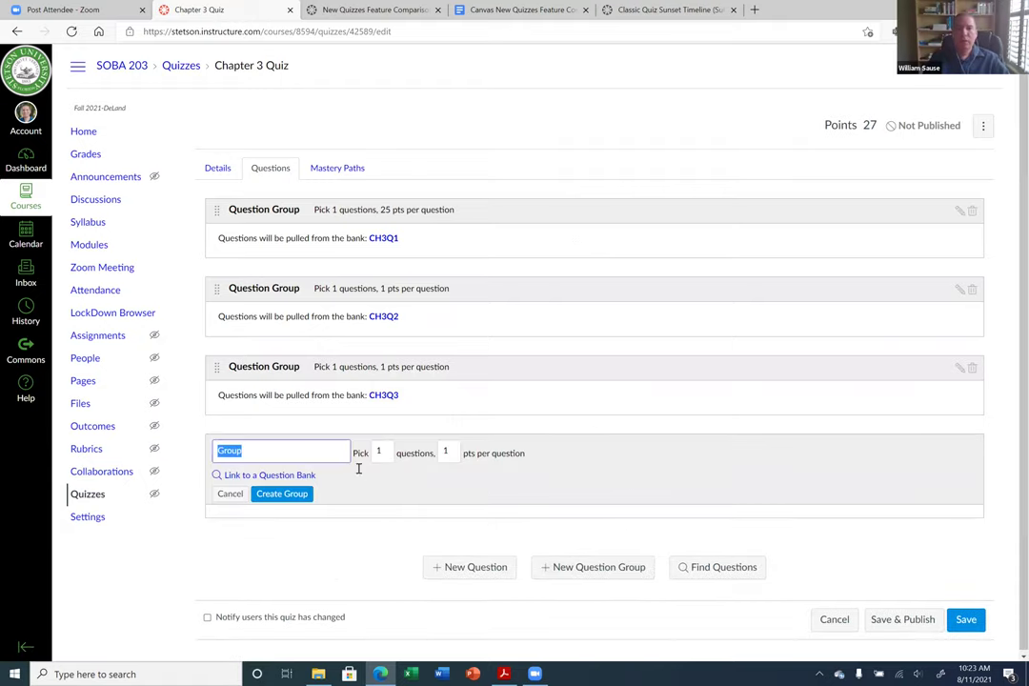
type("C")
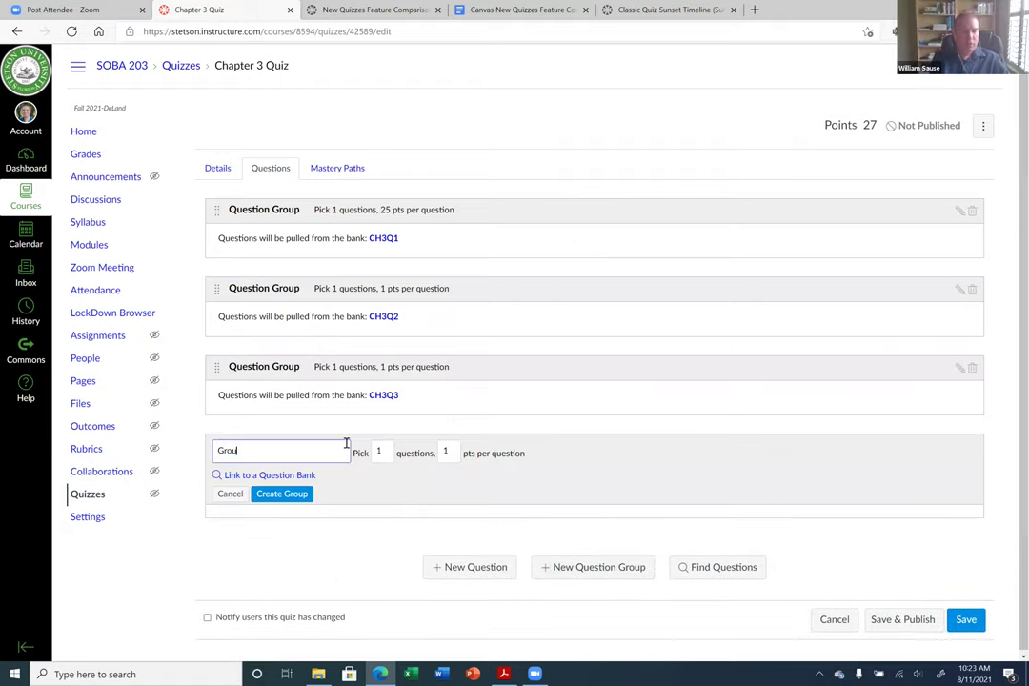
type("4")
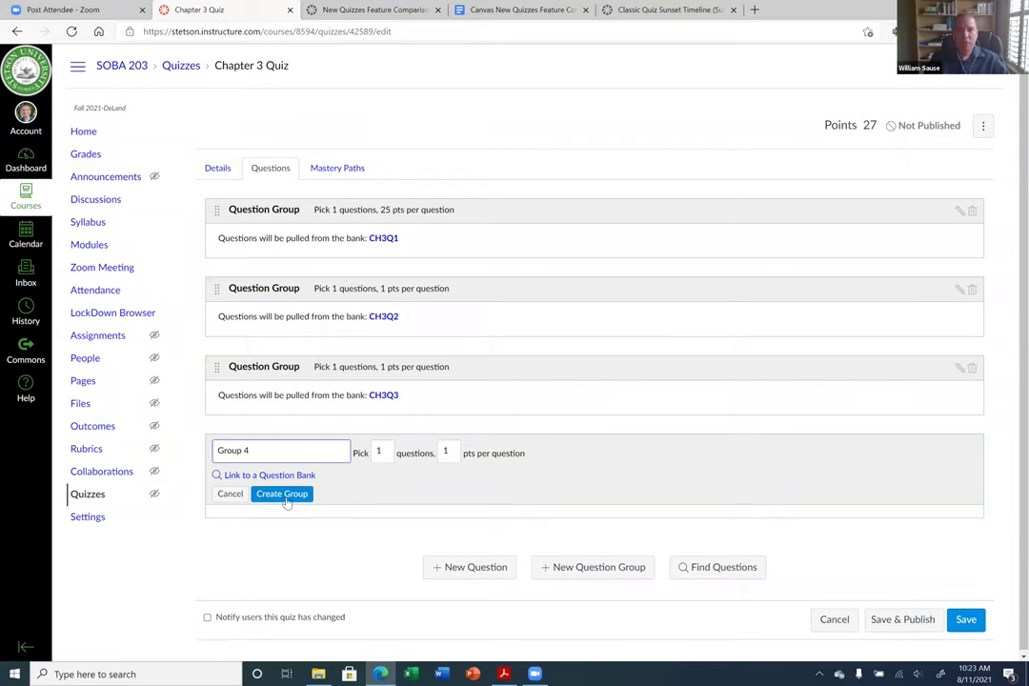
left_click(230, 493)
left_click(732, 465)
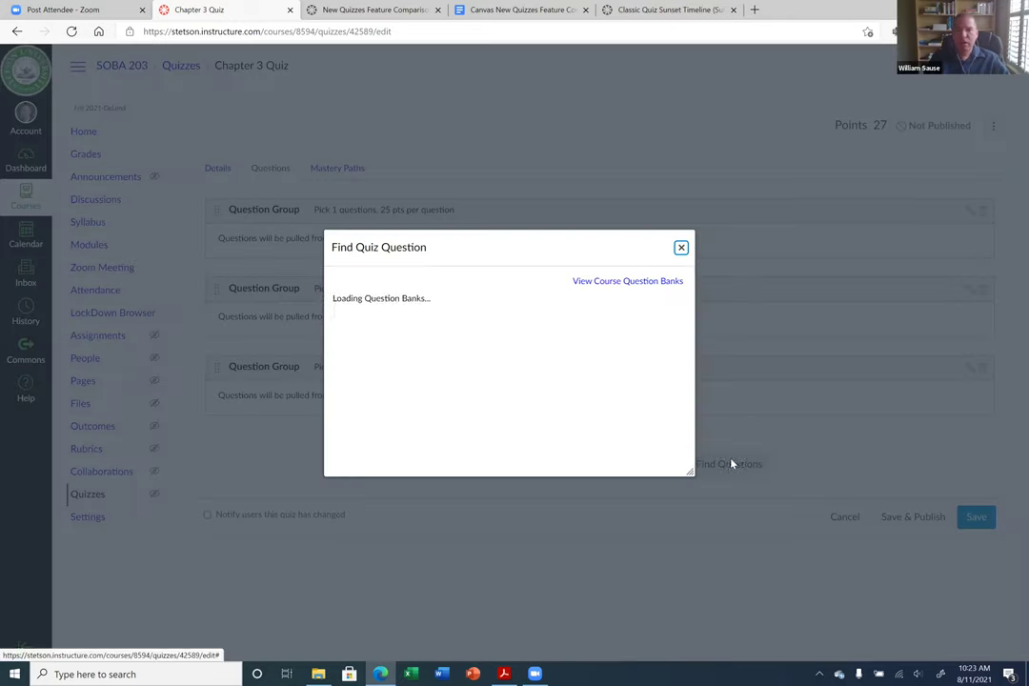
Step: Browse the CH3Q4 and CH3Q3 question banks to select the CH3Q3 questions
scroll(386, 357, "down", 2)
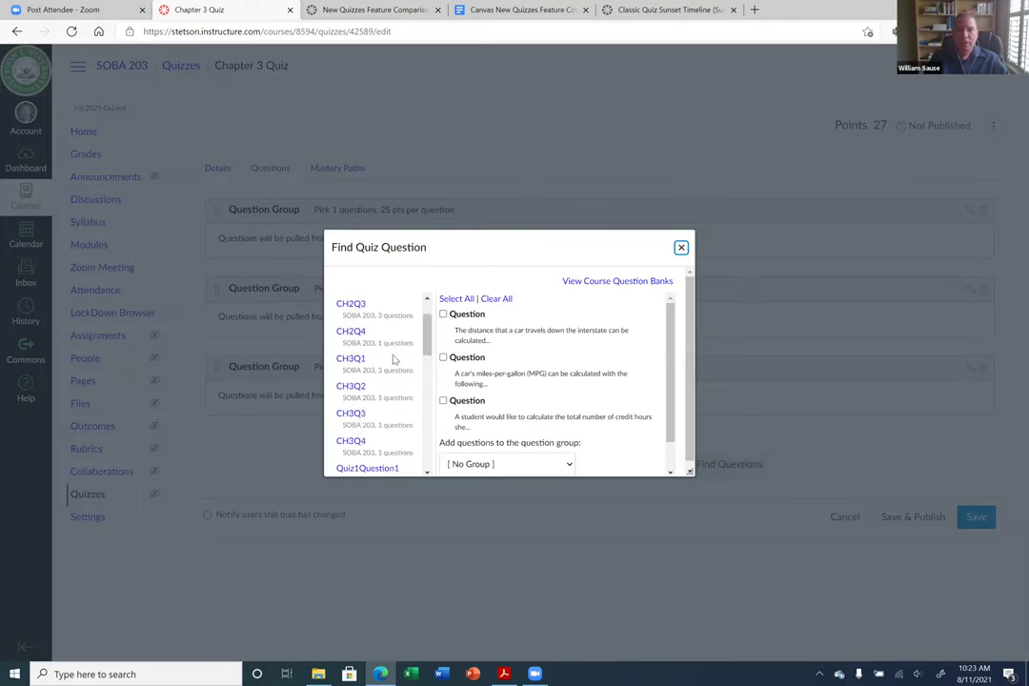
left_click(357, 414)
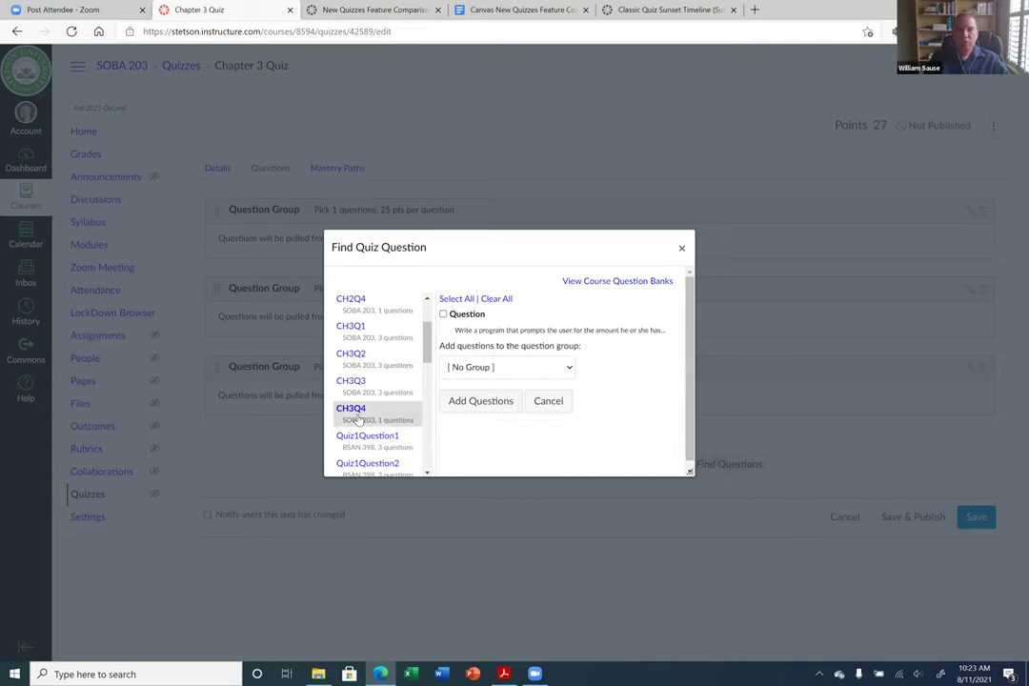
left_click(349, 387)
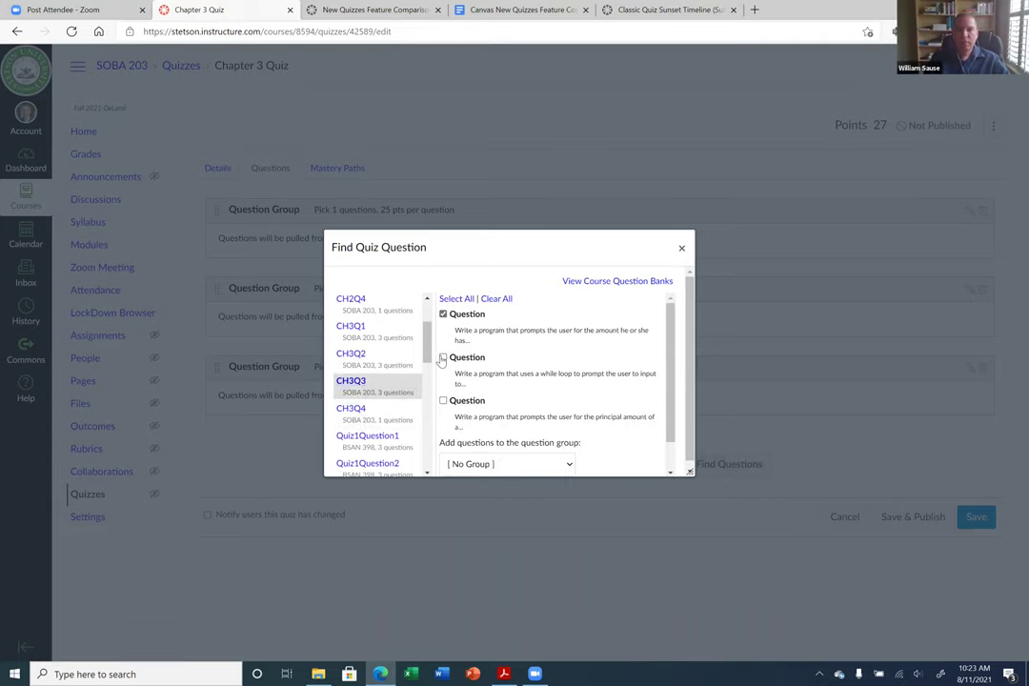
scroll(531, 417, "down", 1)
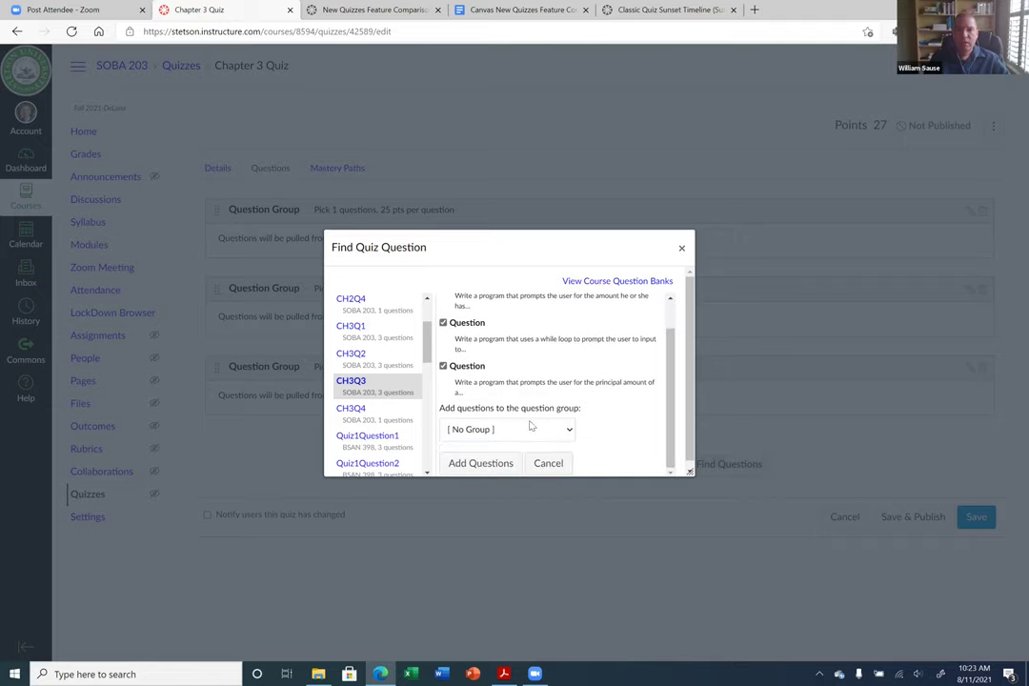
Step: Attempt a new question group named 'Group 4' for the questions, then abandon it
left_click(528, 430)
left_click(489, 533)
left_click(484, 330)
type("Group 4")
left_click(447, 444)
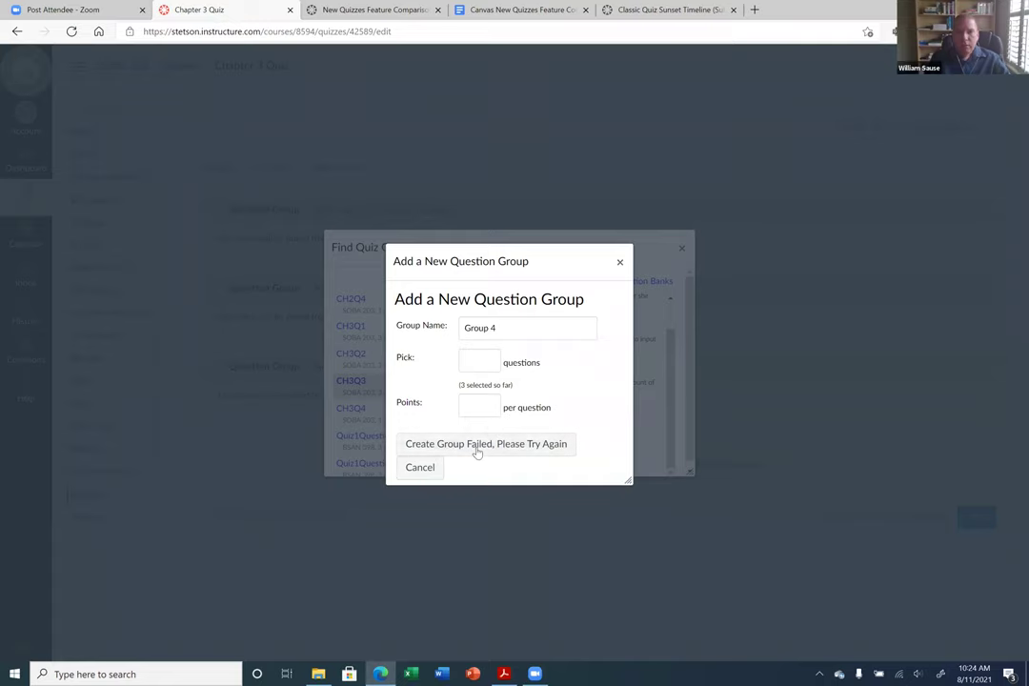
double_click(509, 328)
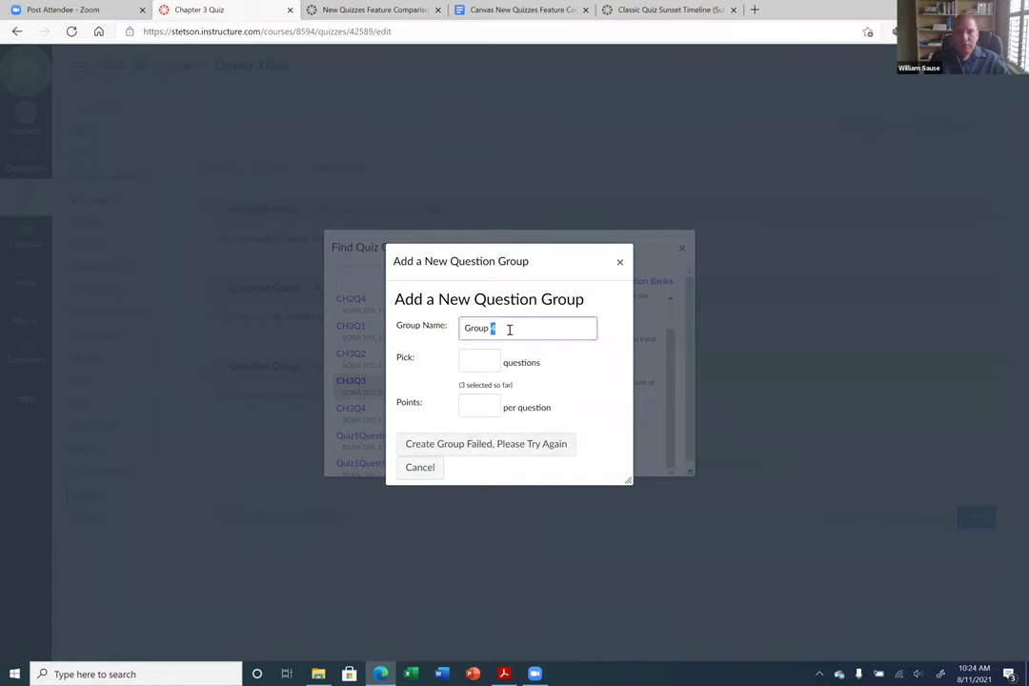
key("BackSpace")
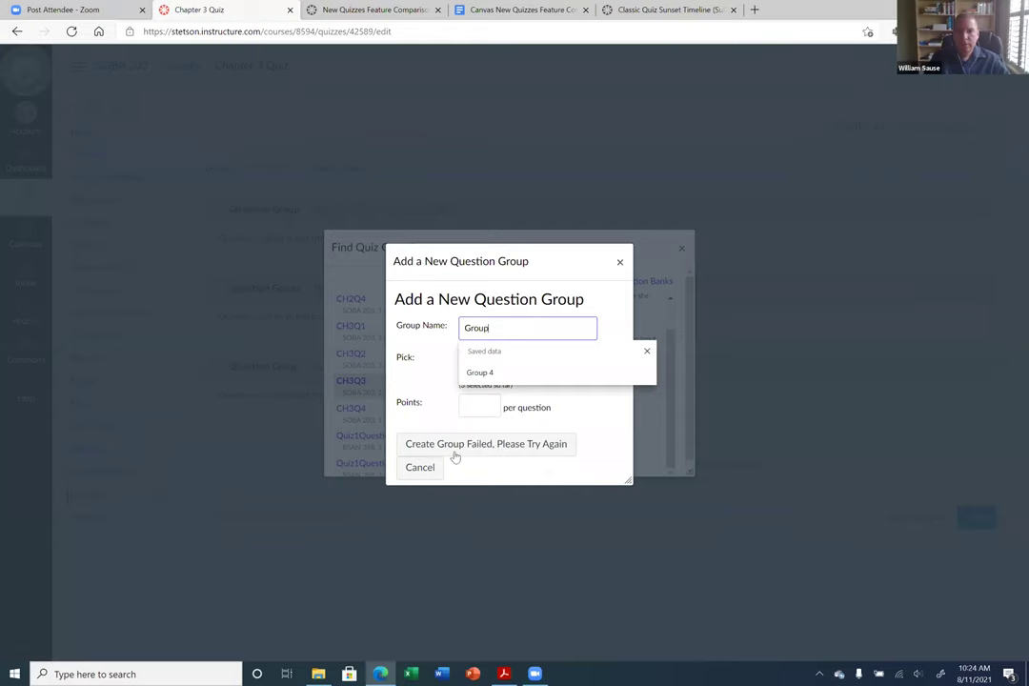
left_click(459, 444)
left_click(423, 467)
Step: Start a new question group again and name it Group 4
scroll(544, 445, "down", 1)
scroll(588, 431, "up", 2)
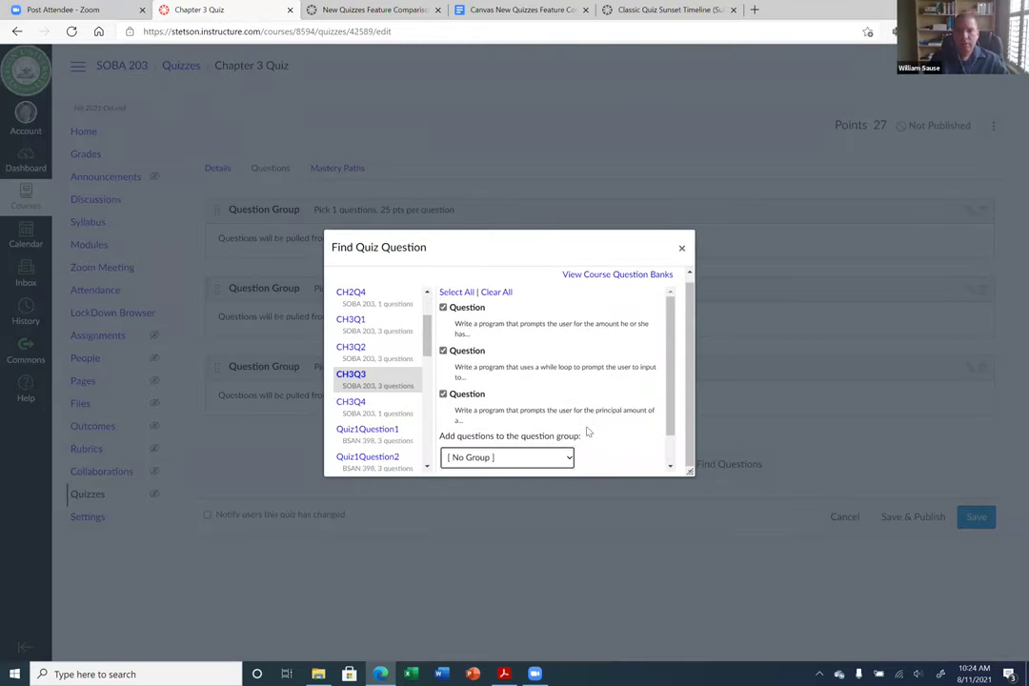
scroll(588, 432, "down", 1)
left_click(514, 423)
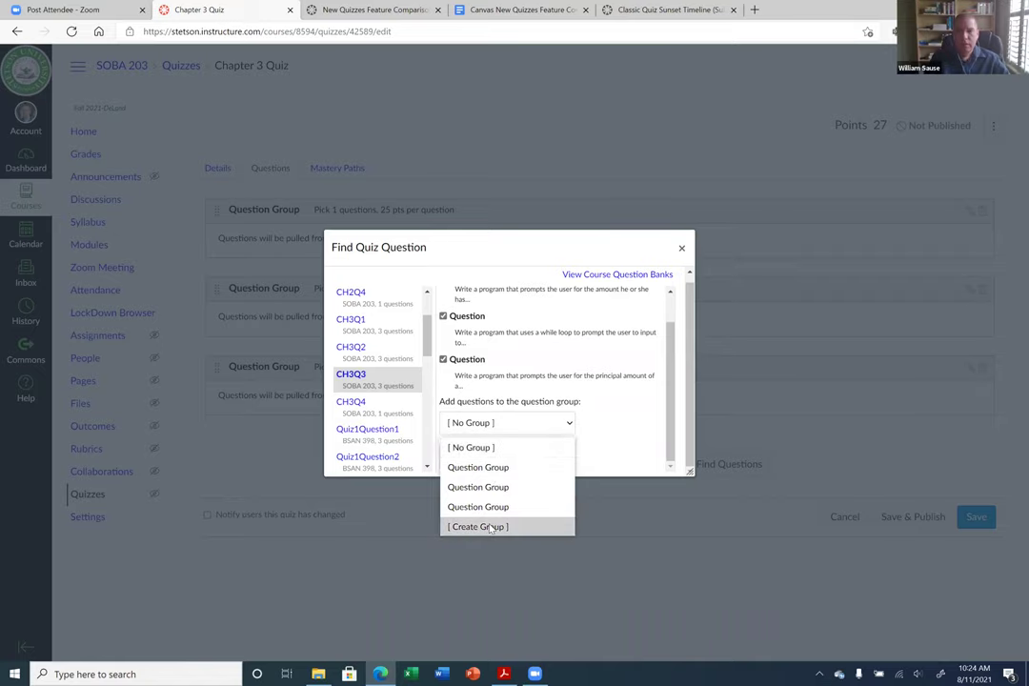
left_click(490, 526)
double_click(490, 328)
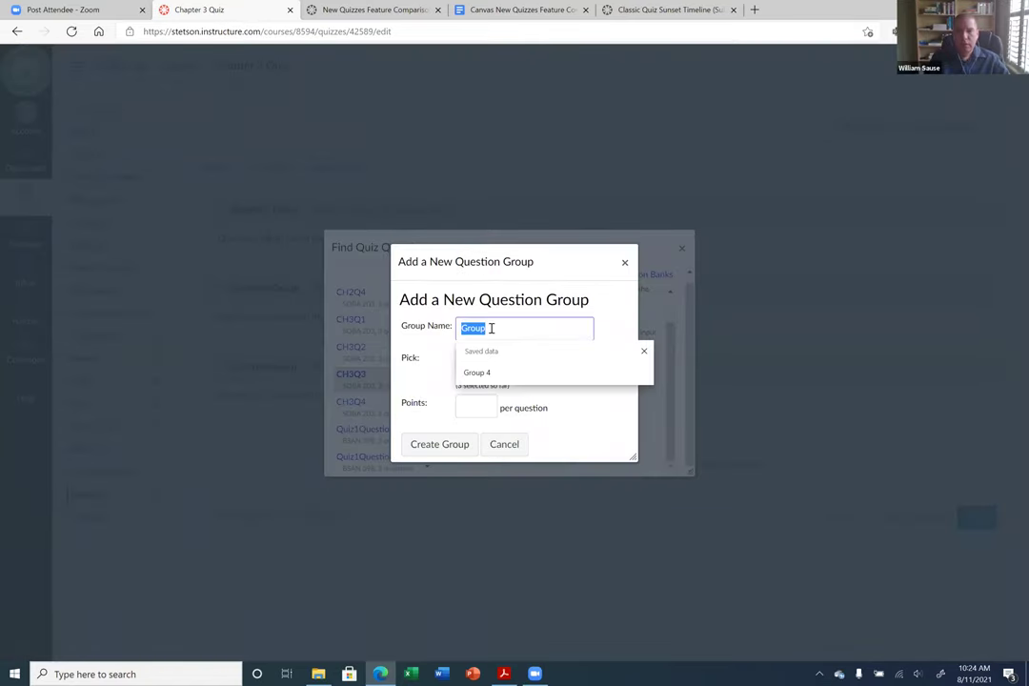
key("BackSpace")
type("G")
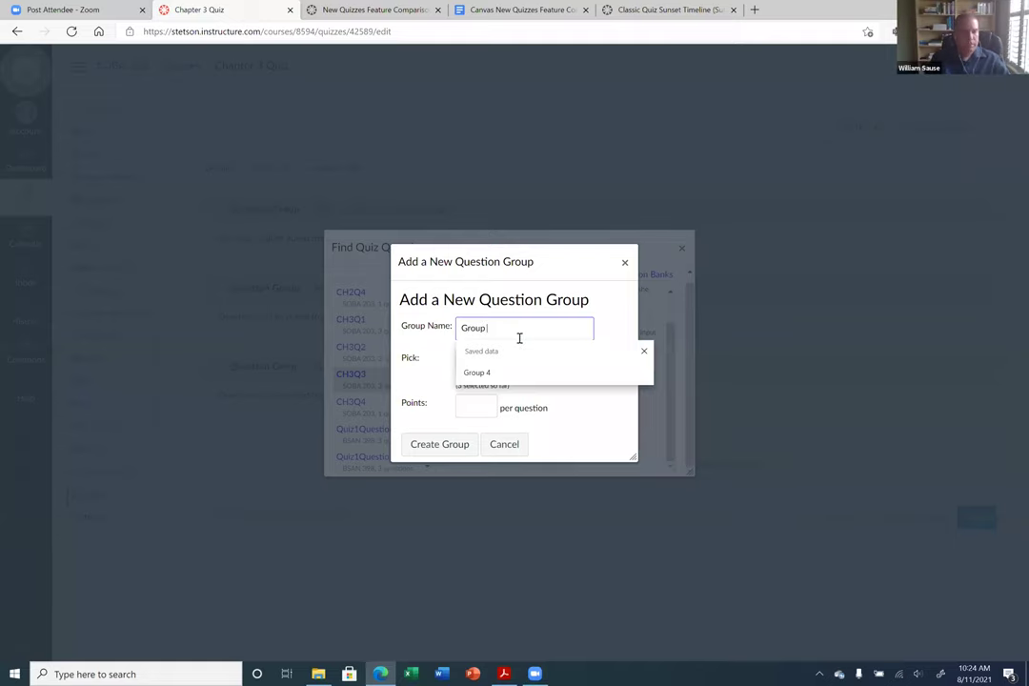
left_click(481, 372)
Step: Set Group 4 to pick 1 question at 1 point, create it, and add the checked CH3Q3 questions
left_click(477, 363)
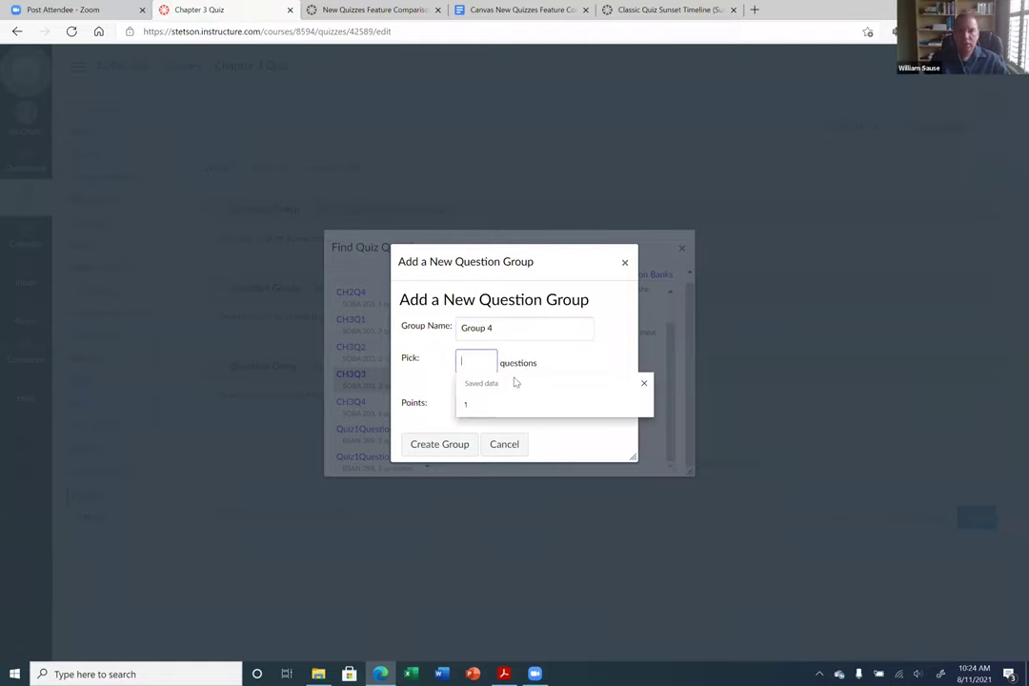
left_click(564, 402)
left_click(490, 409)
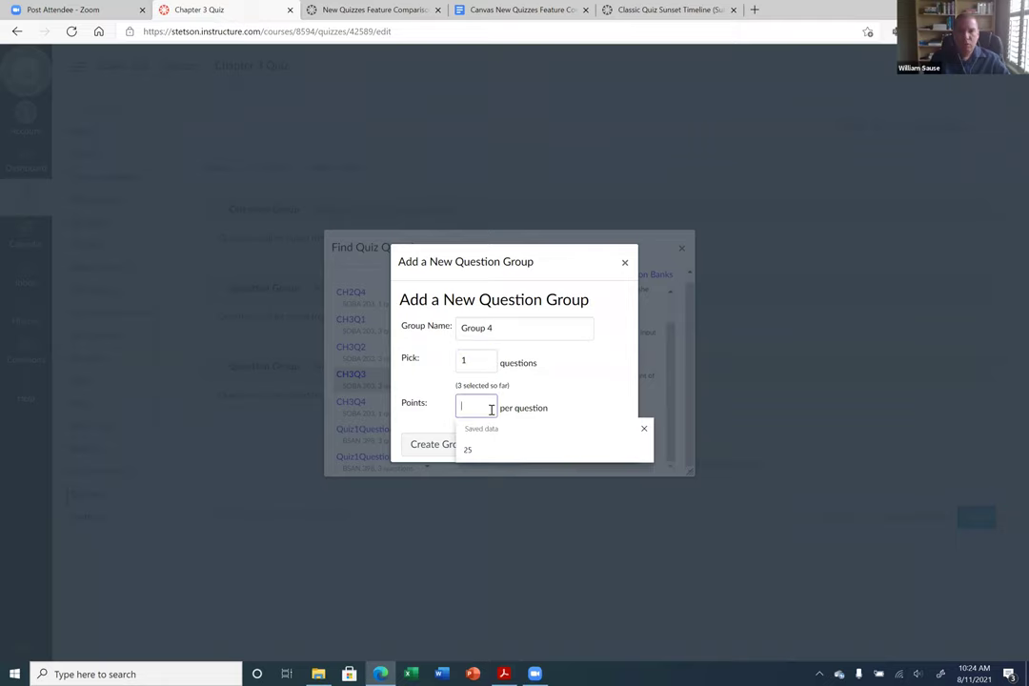
left_click(500, 449)
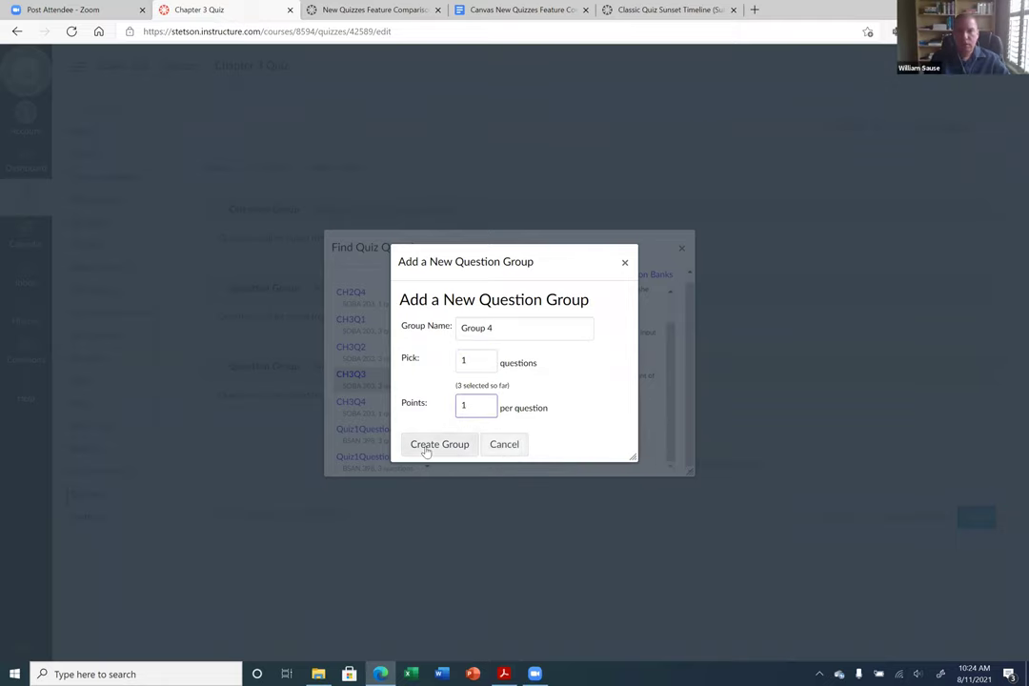
left_click(426, 447)
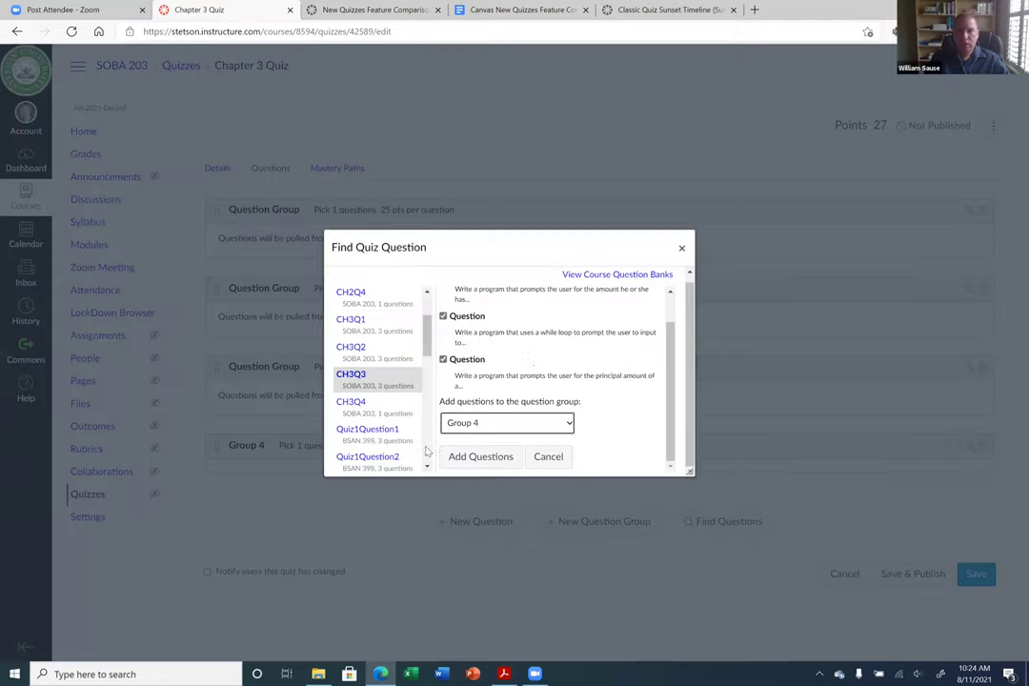
left_click(481, 456)
Step: Review Group 4's three loop-program questions and save Chapter 3 Quiz at 27 points
scroll(489, 459, "down", 3)
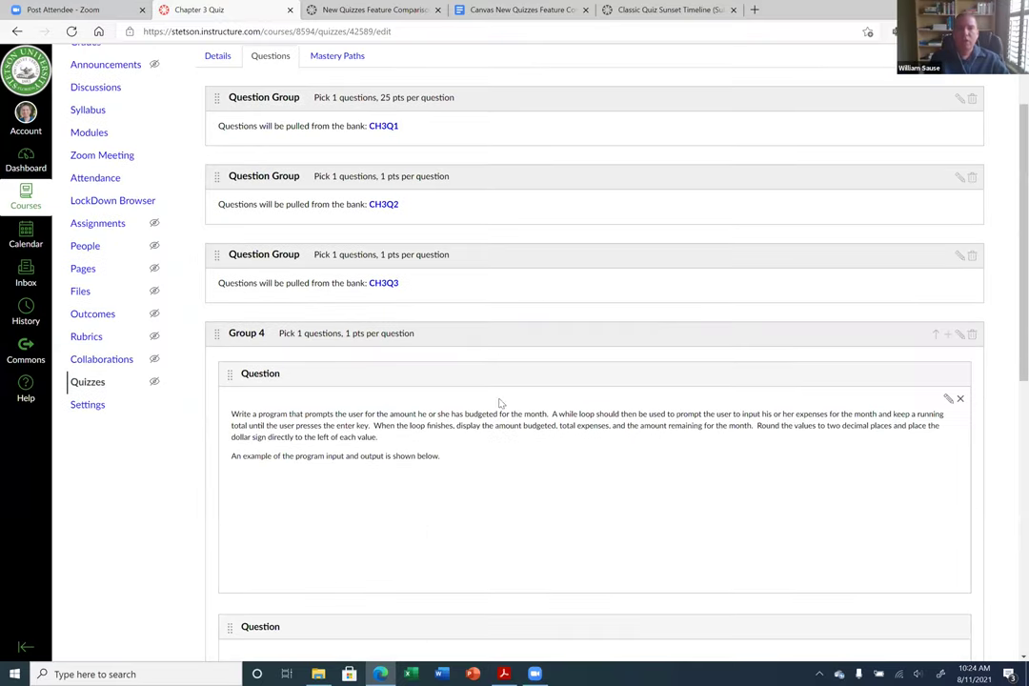
scroll(484, 403, "down", 1)
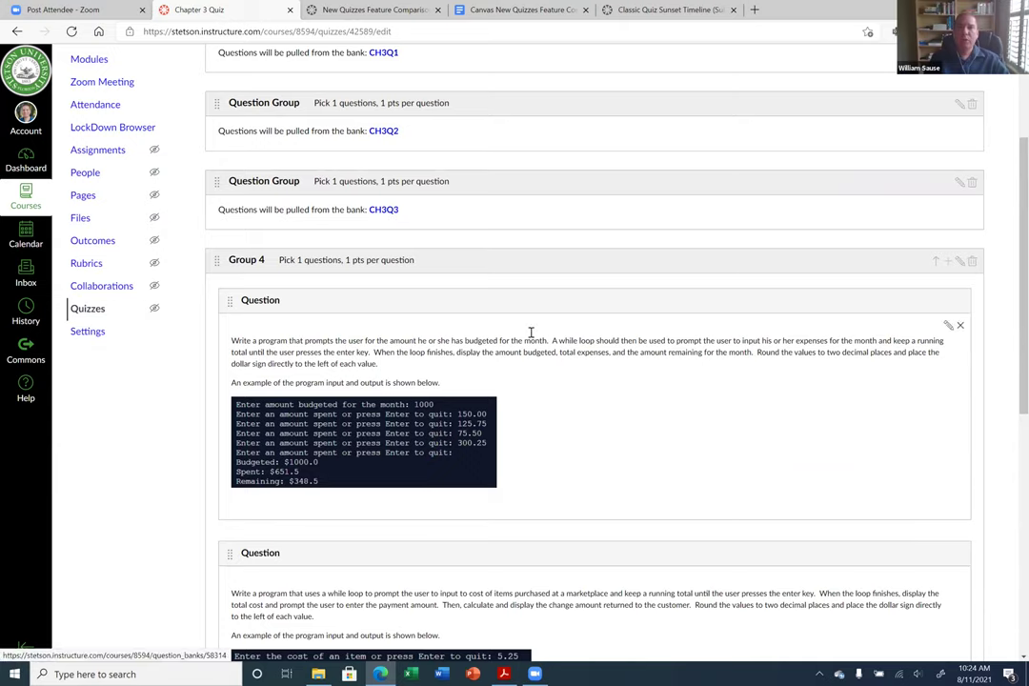
scroll(572, 360, "down", 3)
scroll(571, 360, "down", 1)
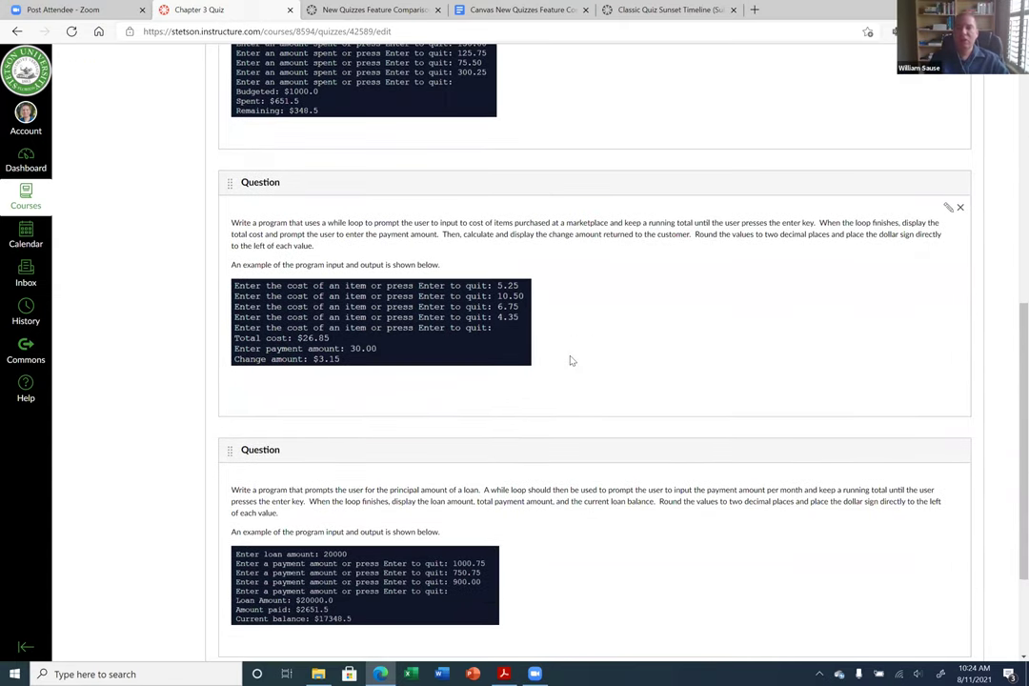
scroll(678, 571, "up", 2)
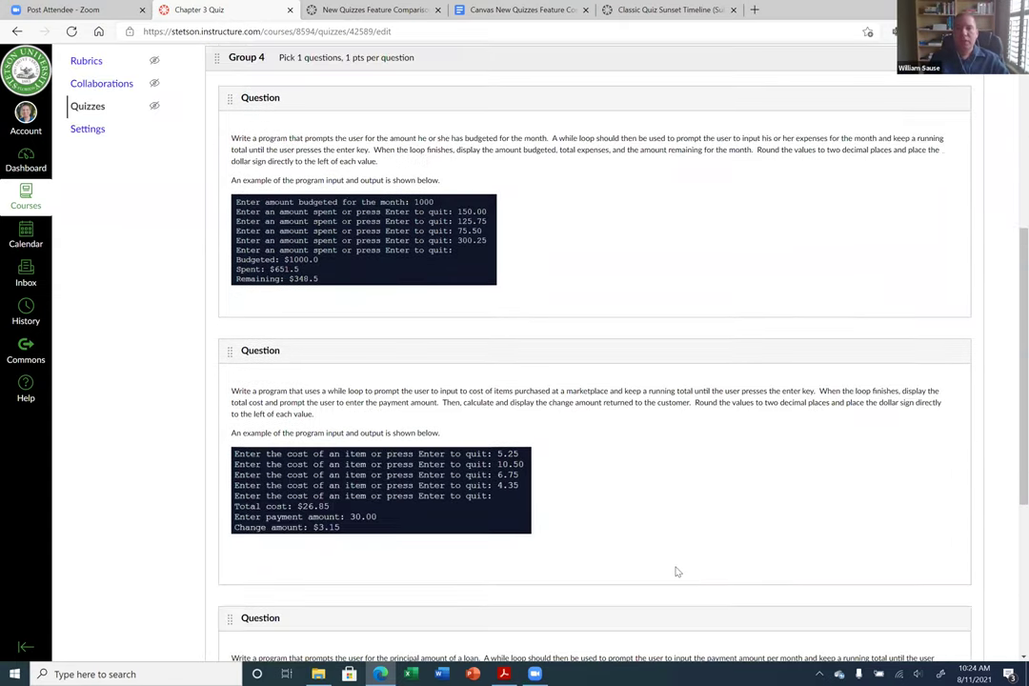
scroll(678, 572, "up", 1)
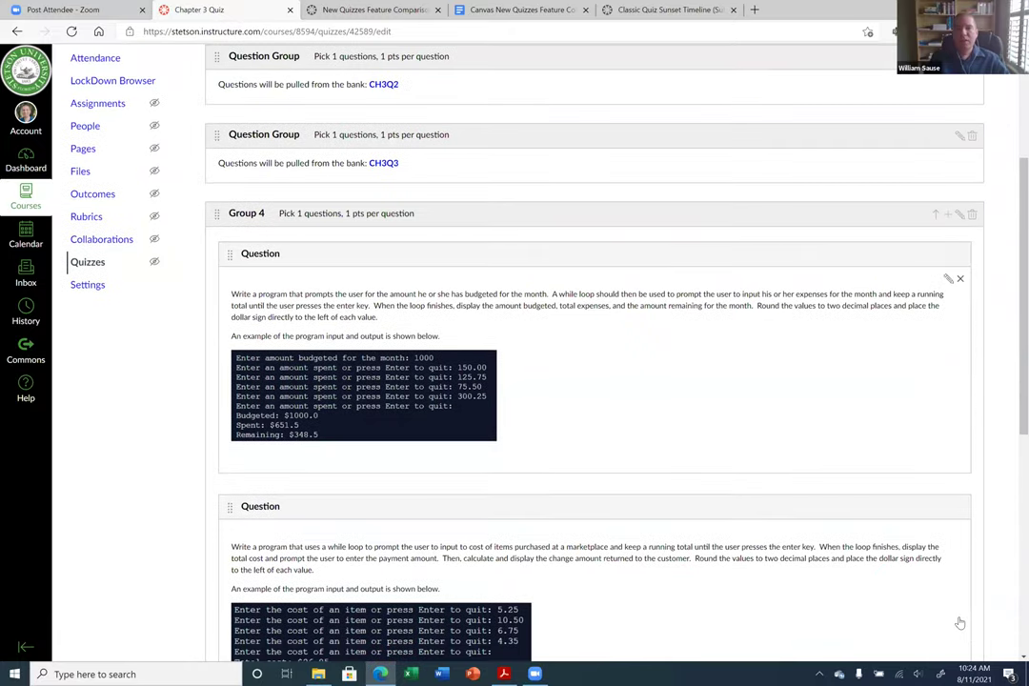
scroll(957, 620, "down", 5)
left_click(964, 618)
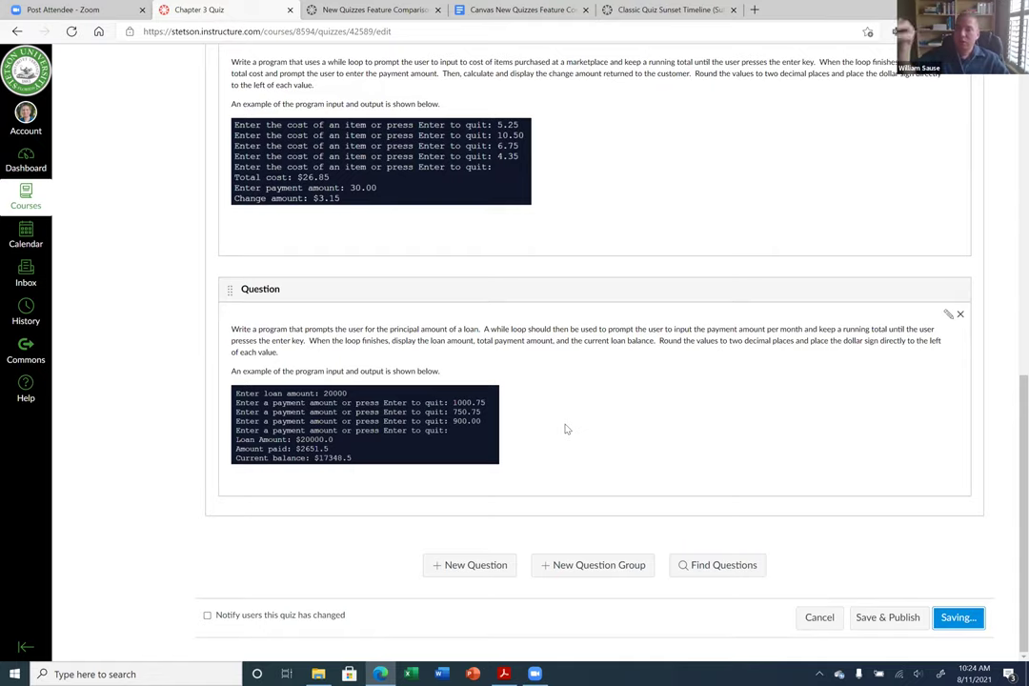
Step: Check the saved quiz, then go back to the course's Quizzes list
scroll(565, 426, "up", 5)
scroll(362, 240, "up", 1)
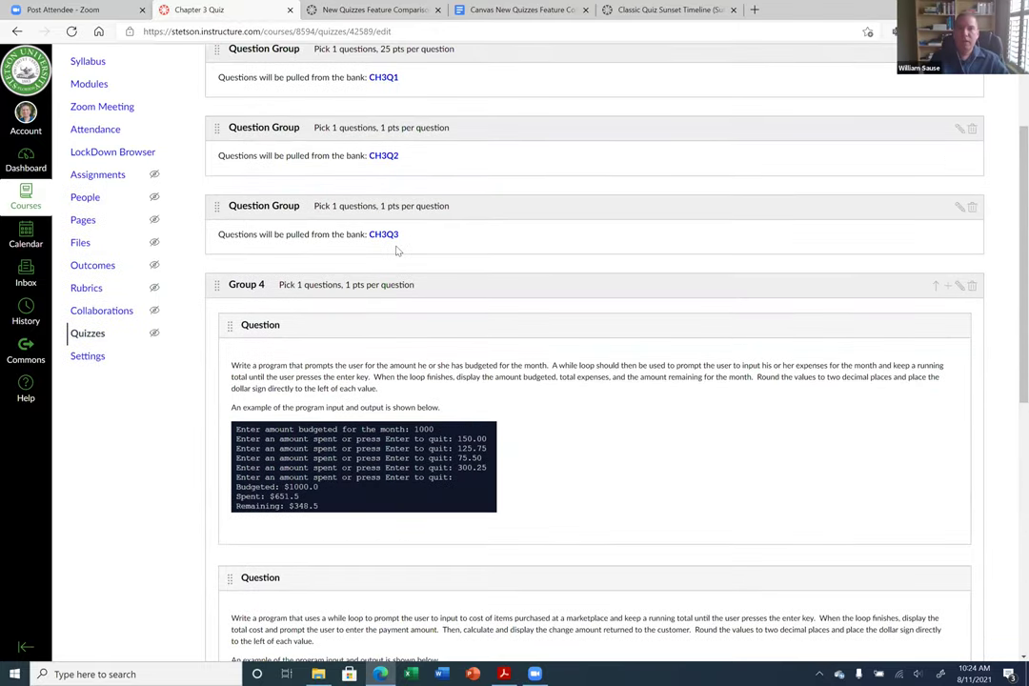
scroll(535, 277, "down", 2)
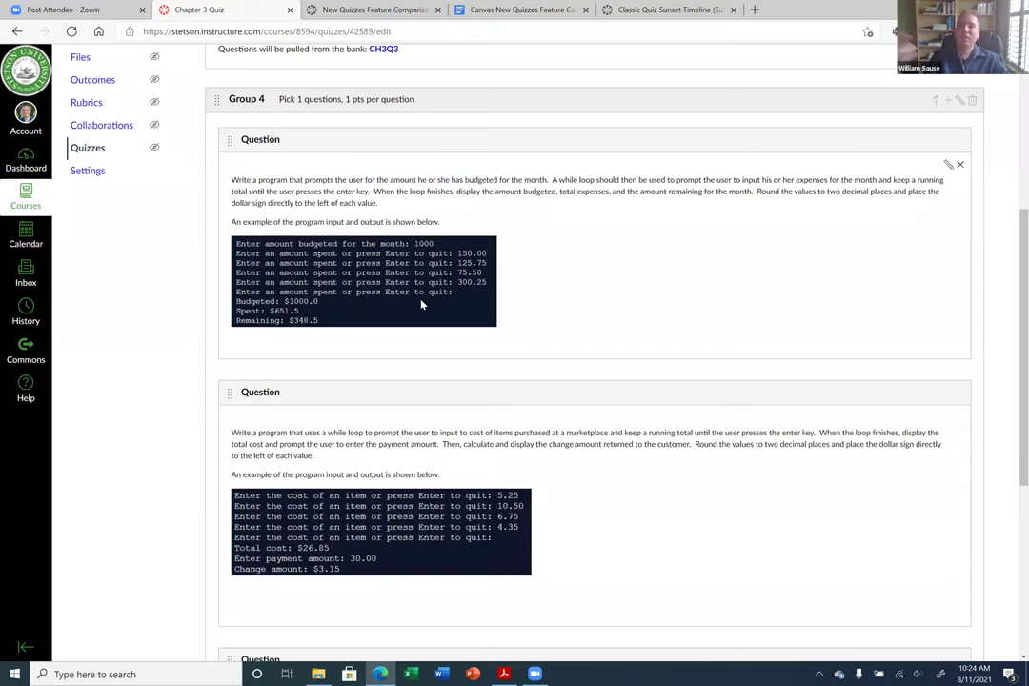
scroll(483, 252, "down", 3)
scroll(483, 252, "down", 1)
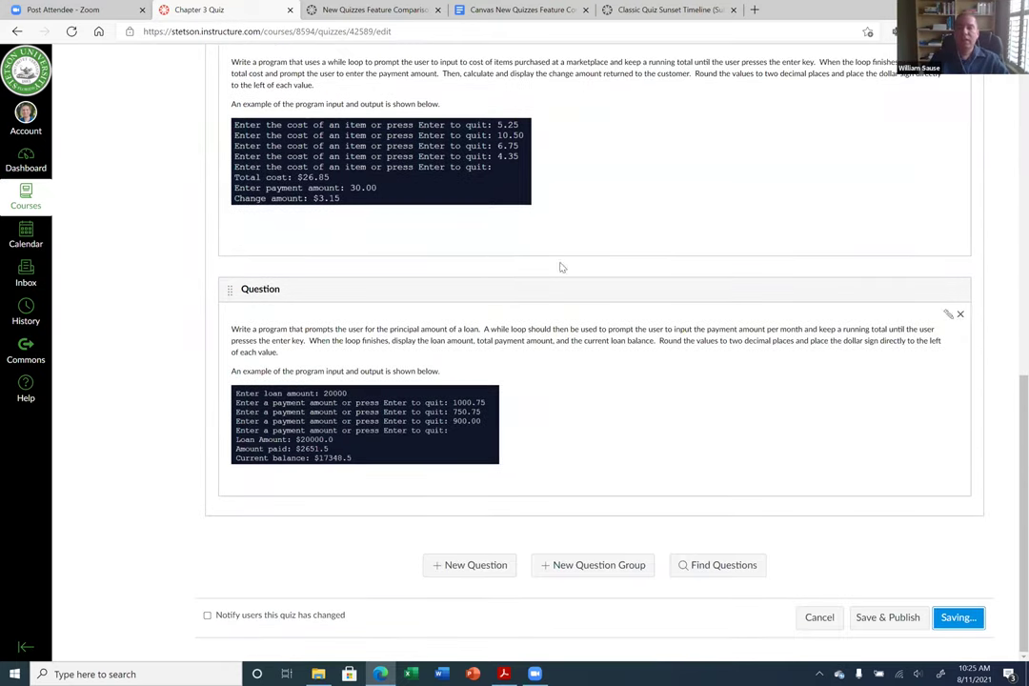
scroll(550, 390, "up", 6)
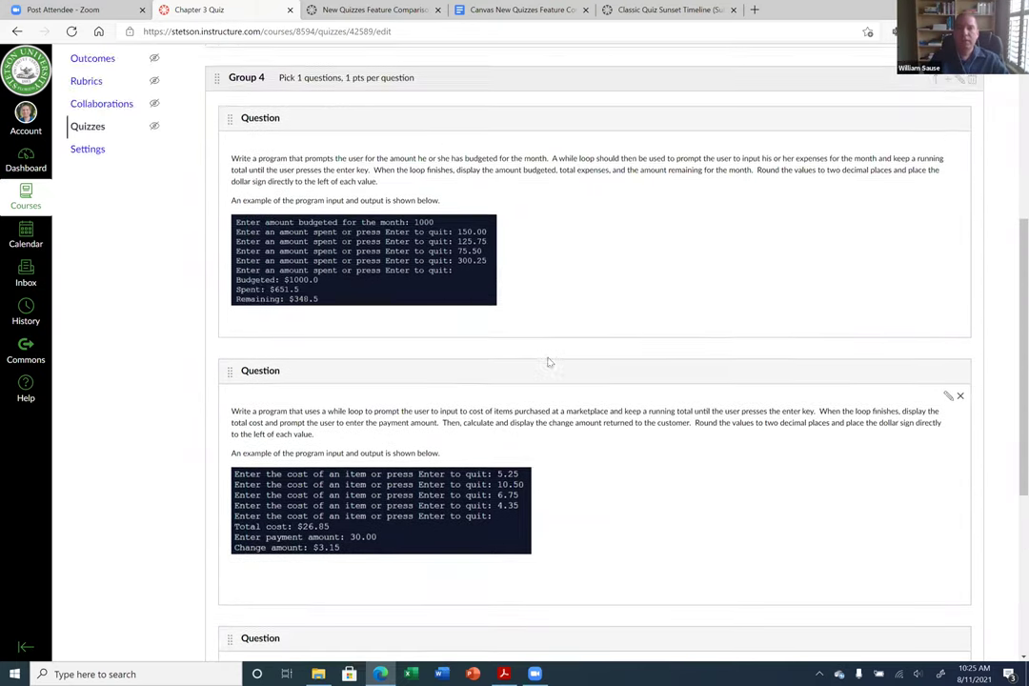
scroll(730, 478, "down", 3)
scroll(904, 622, "down", 2)
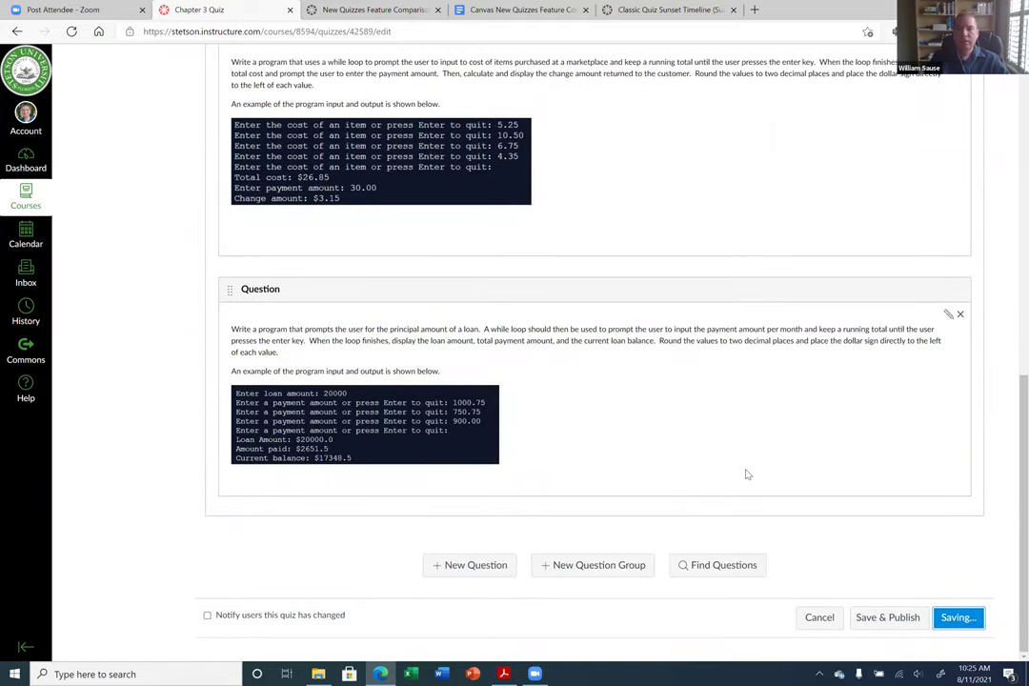
scroll(746, 469, "up", 8)
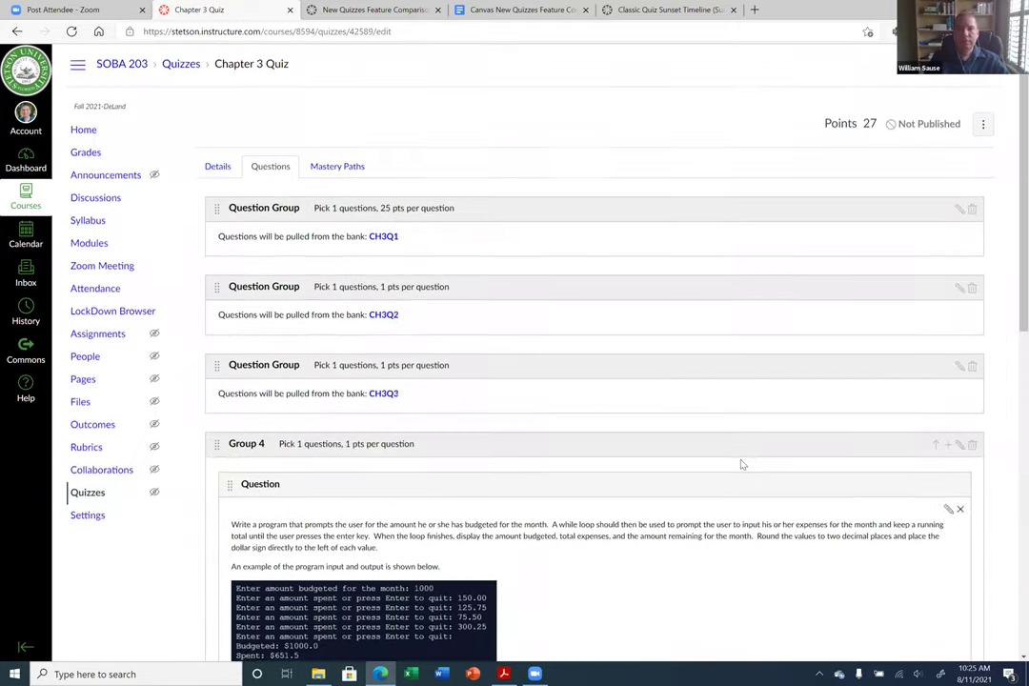
scroll(741, 467, "down", 7)
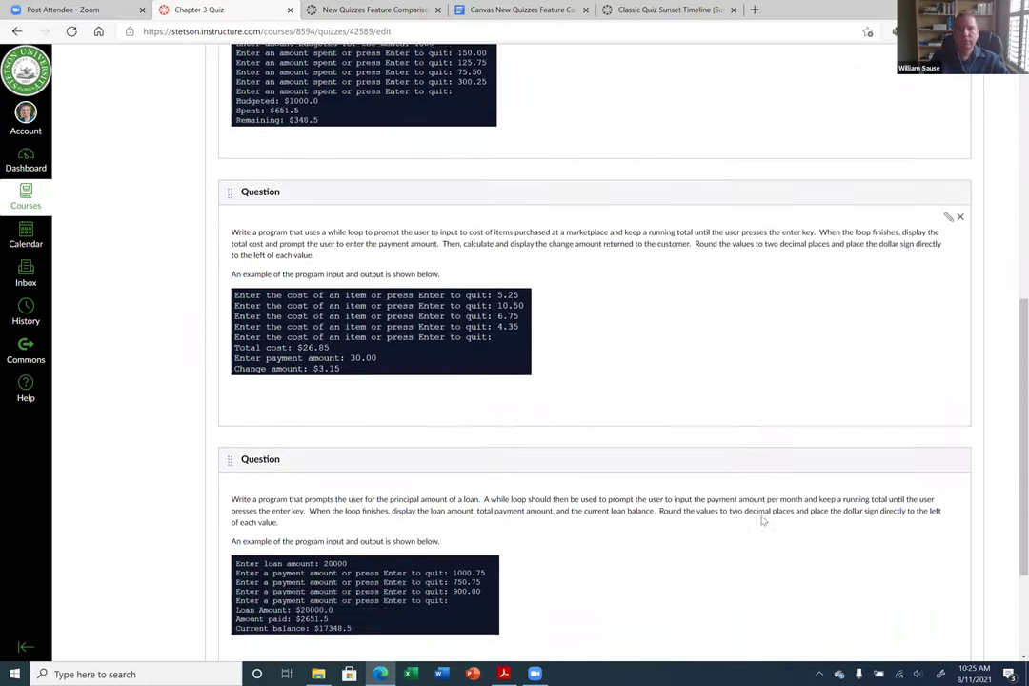
scroll(398, 281, "up", 8)
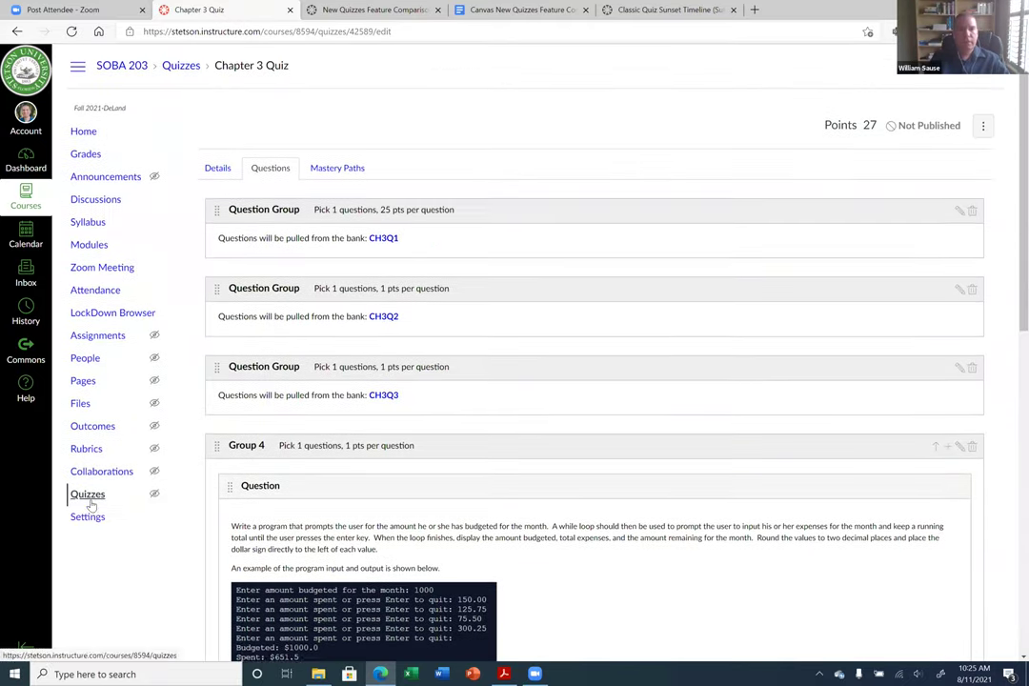
left_click(88, 497)
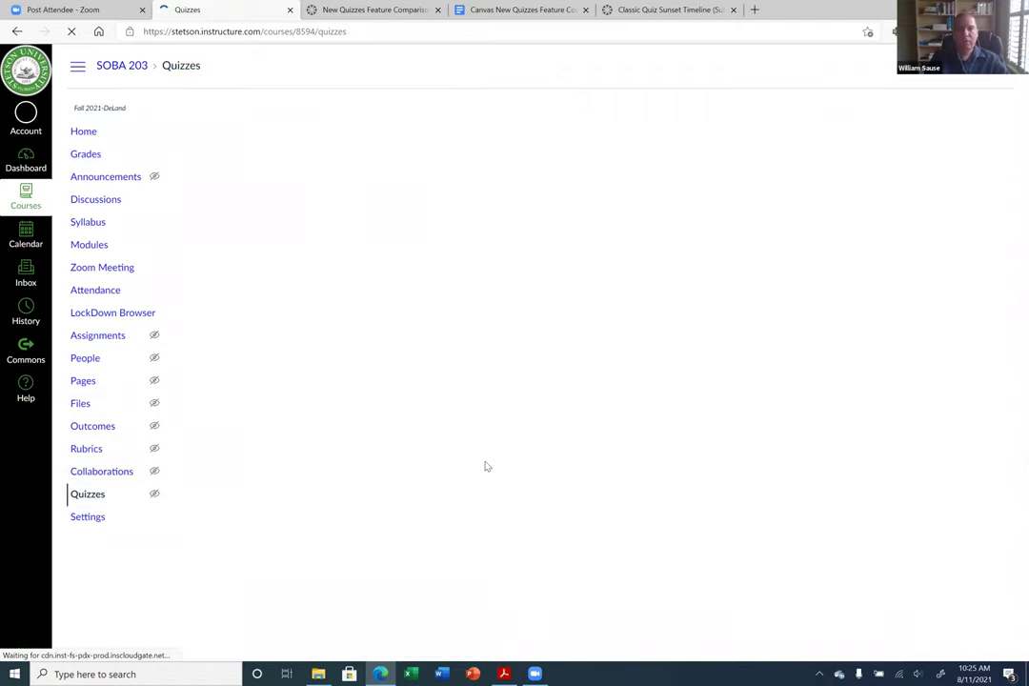
left_click(271, 204)
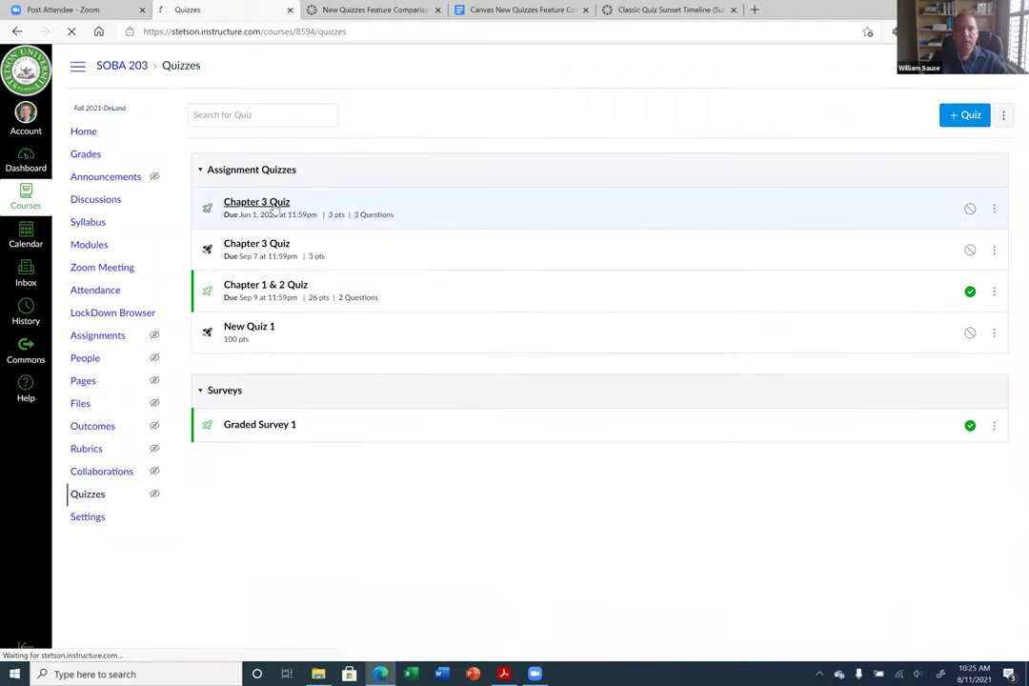
left_click(734, 118)
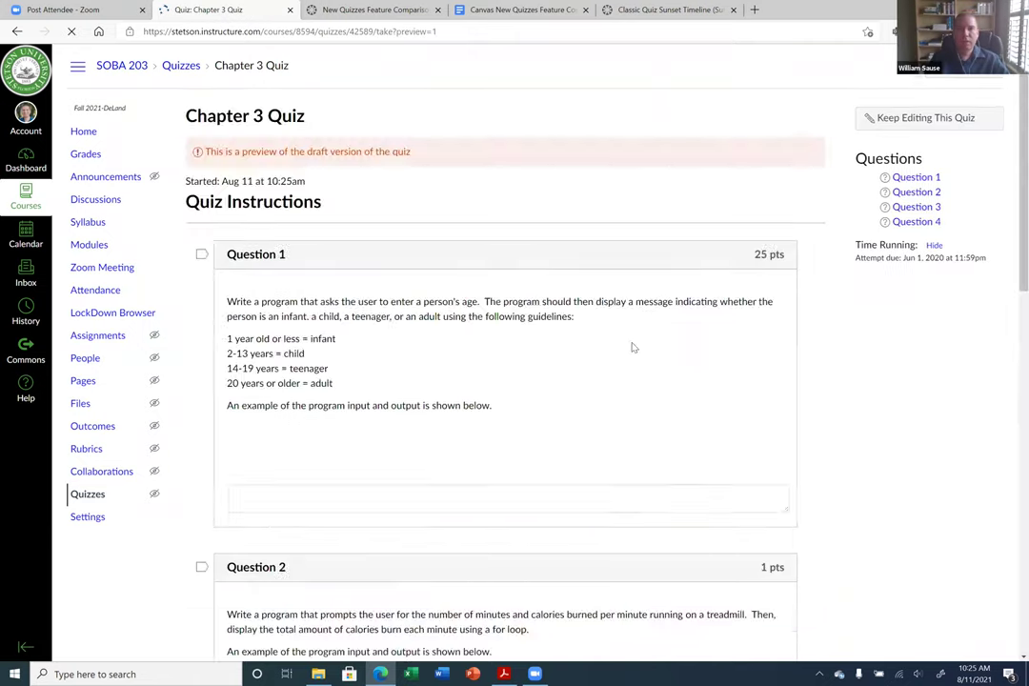
scroll(631, 347, "down", 10)
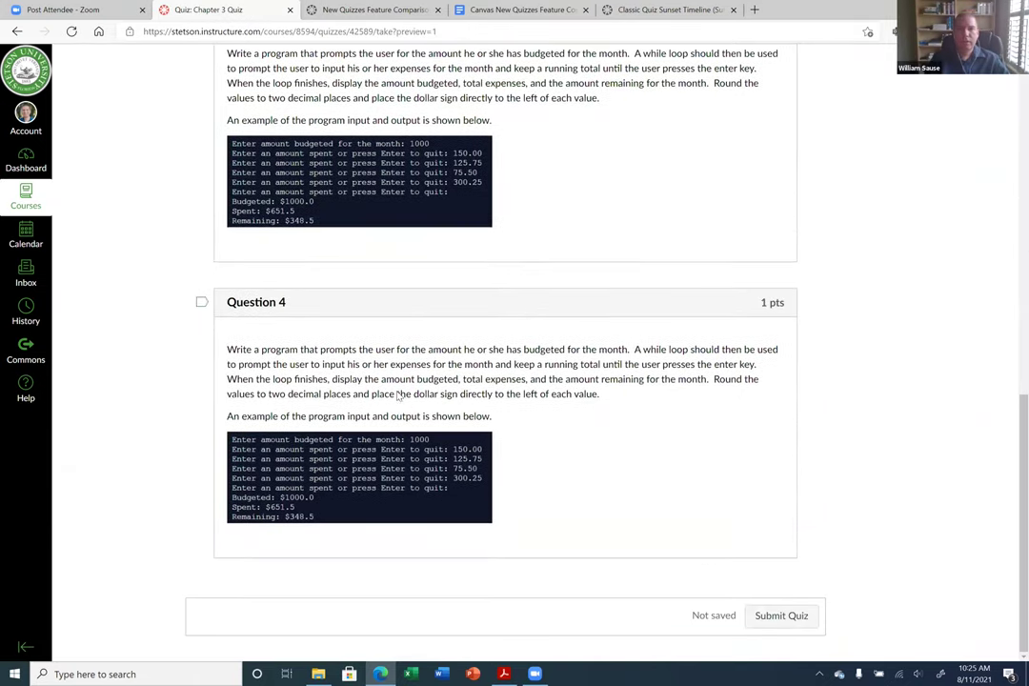
scroll(398, 396, "up", 10)
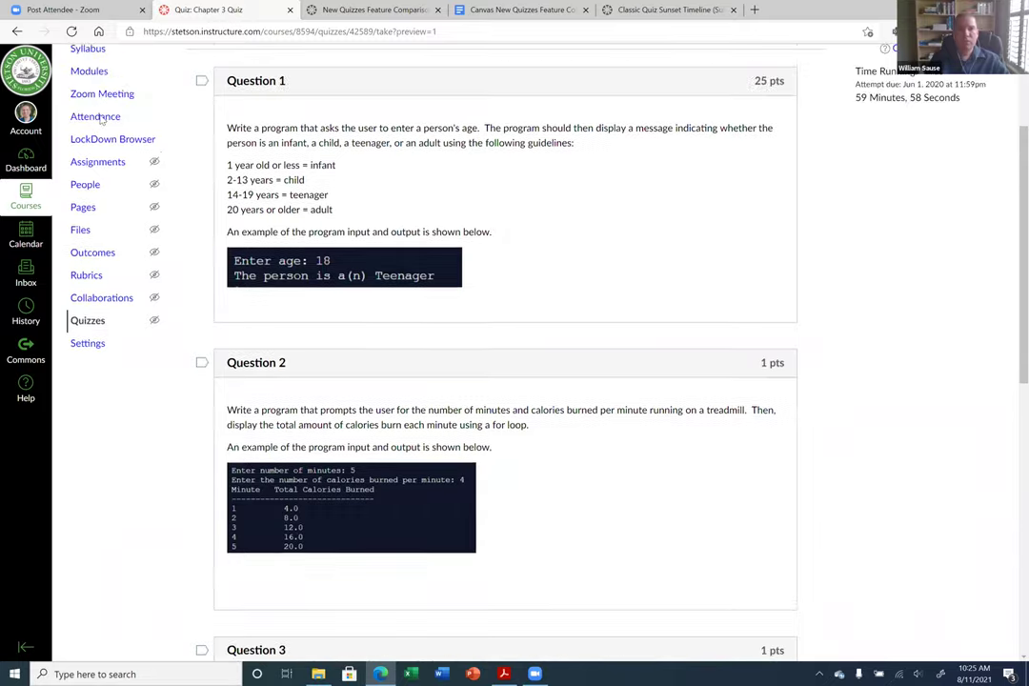
scroll(197, 236, "up", 3)
scroll(575, 340, "down", 9)
scroll(550, 406, "down", 10)
scroll(348, 236, "up", 12)
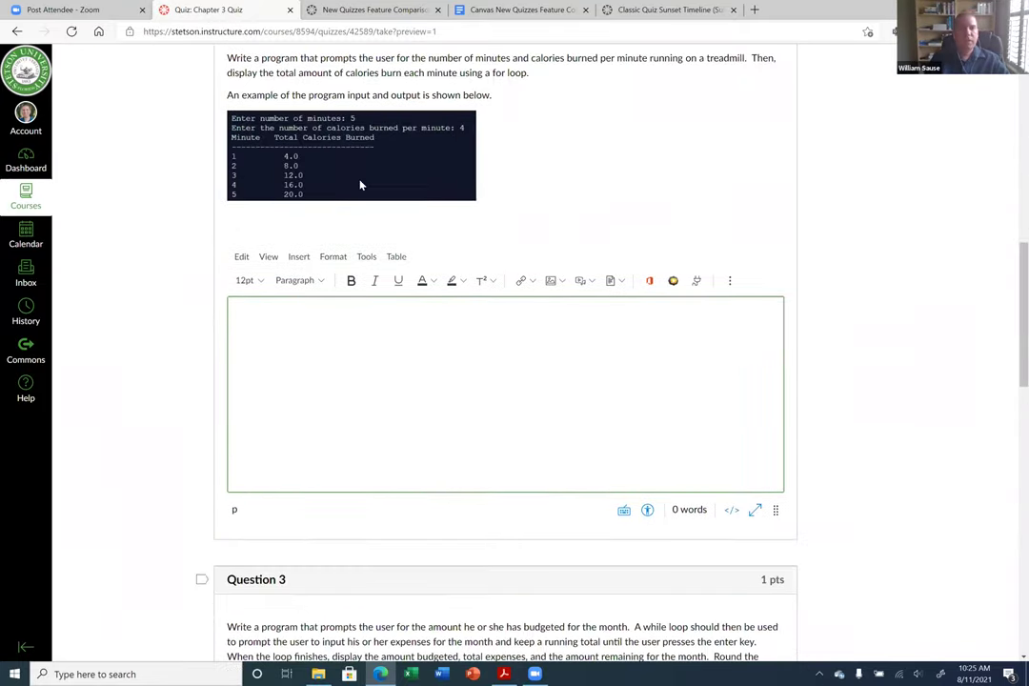
scroll(360, 184, "up", 8)
left_click(87, 496)
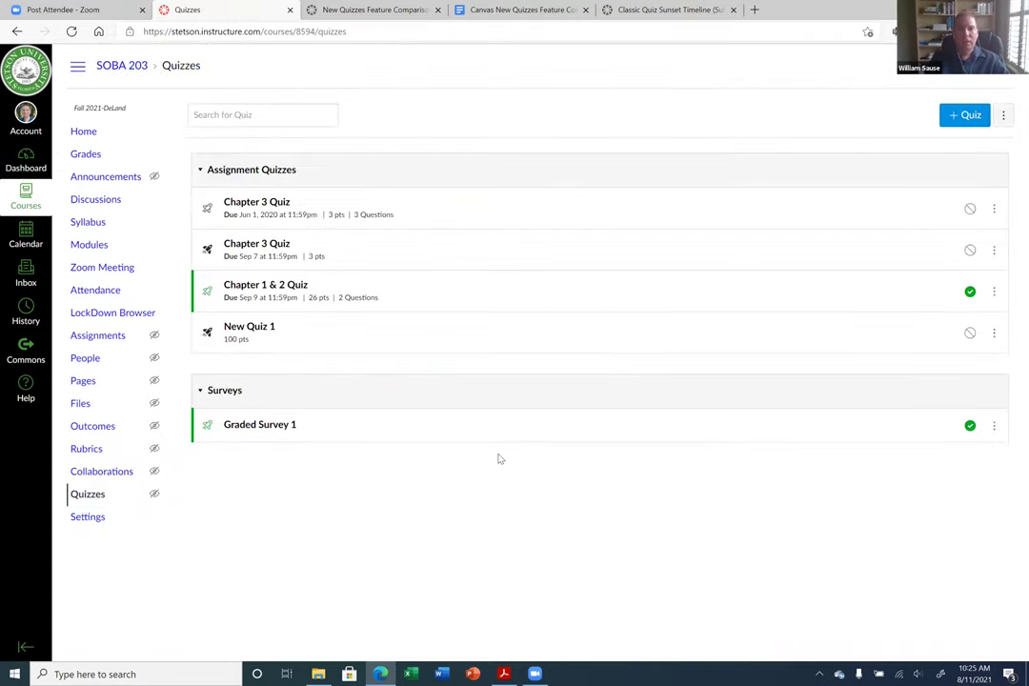
Step: Delete the second Chapter 3 Quiz from the quizzes list
left_click(993, 249)
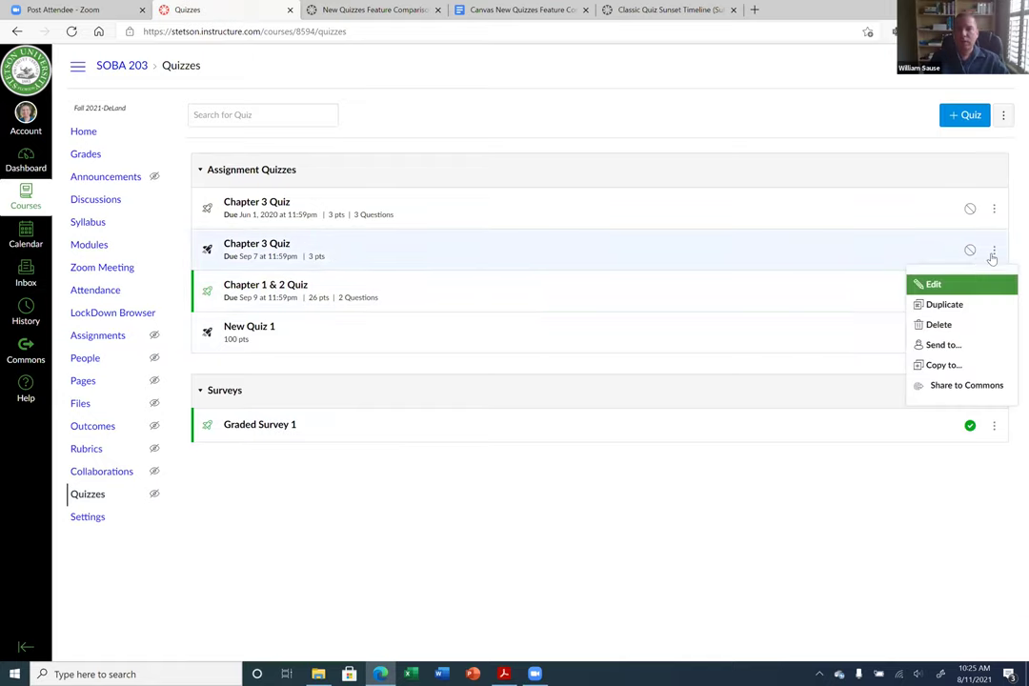
left_click(938, 325)
left_click(574, 99)
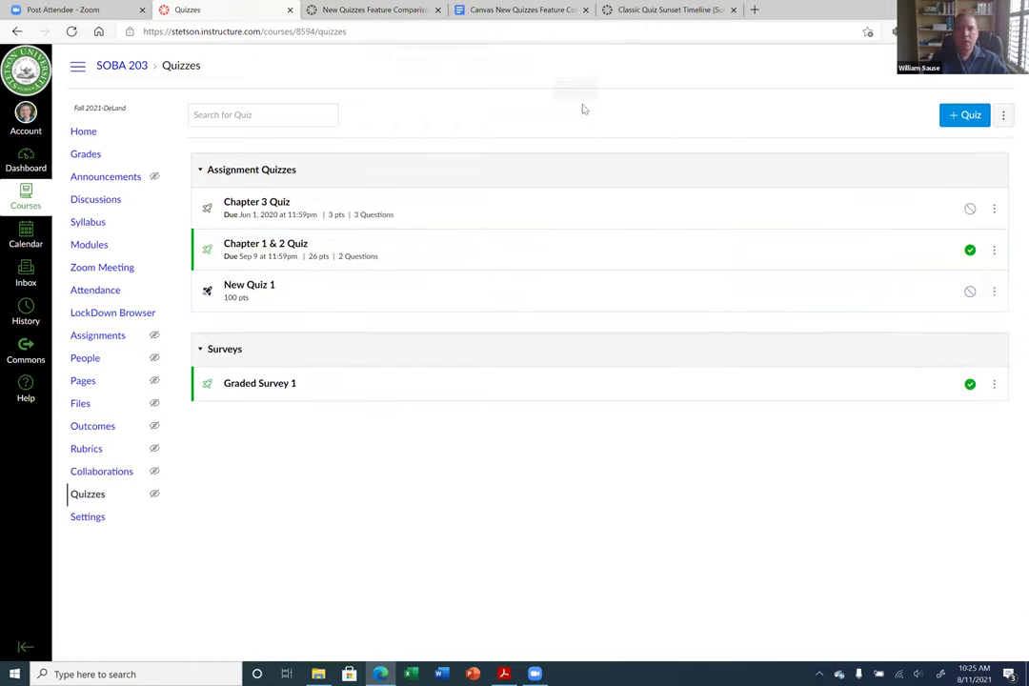
Step: Migrate the remaining Chapter 3 Quiz to New Quizzes and open the migrated copy
left_click(997, 210)
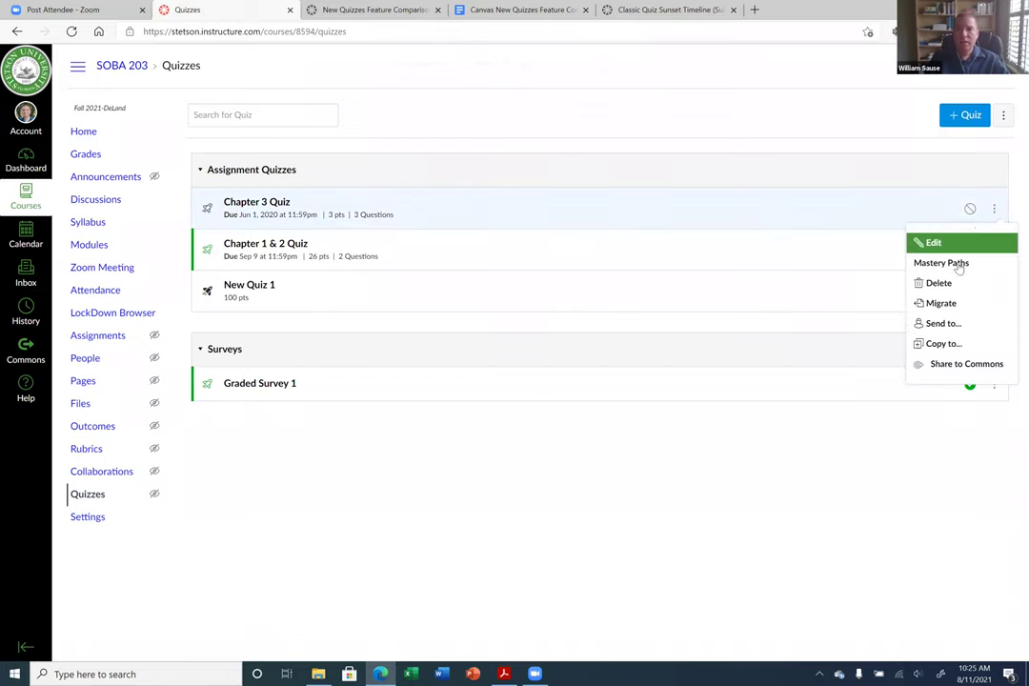
left_click(938, 303)
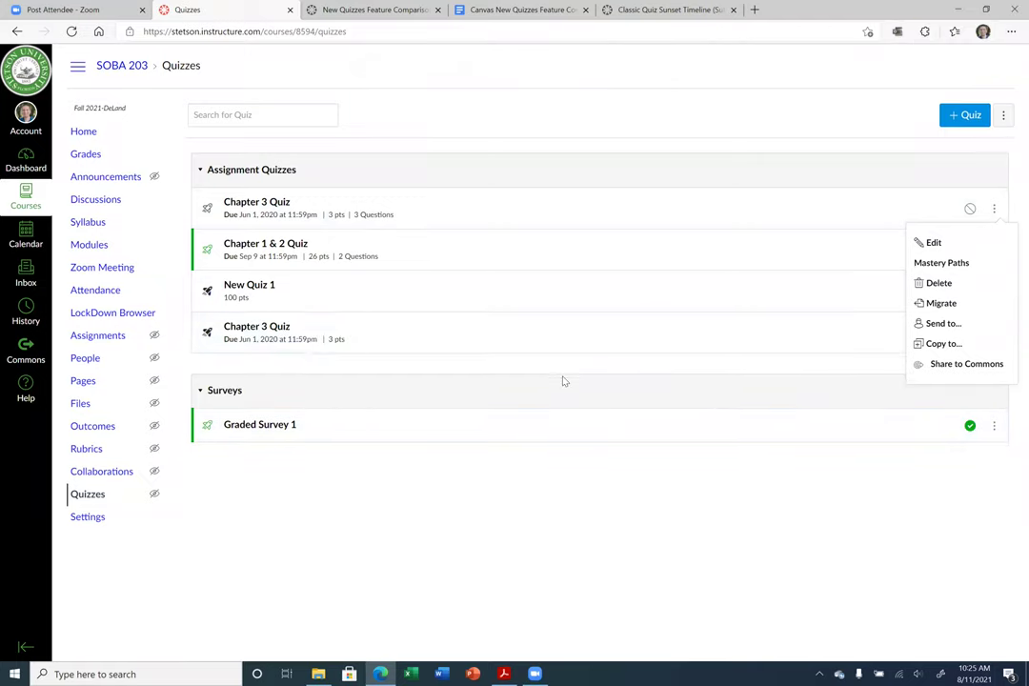
left_click(257, 326)
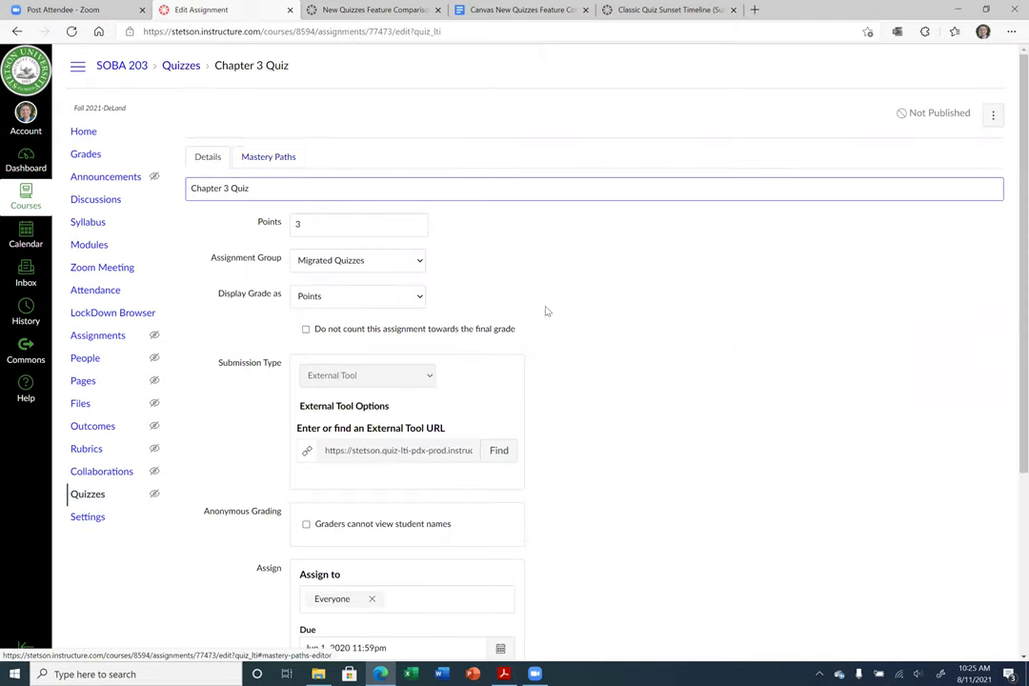
Step: Set the migrated quiz's due date to Aug 18, 2021 at 11:59pm and open the builder
scroll(545, 311, "down", 3)
left_click(976, 540)
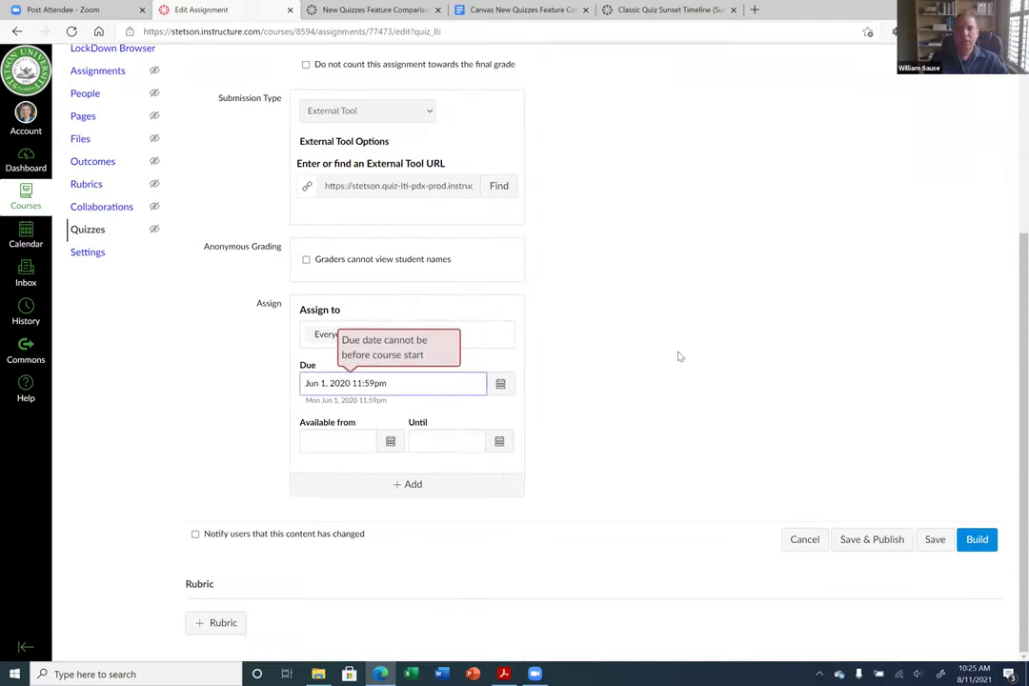
left_click(497, 384)
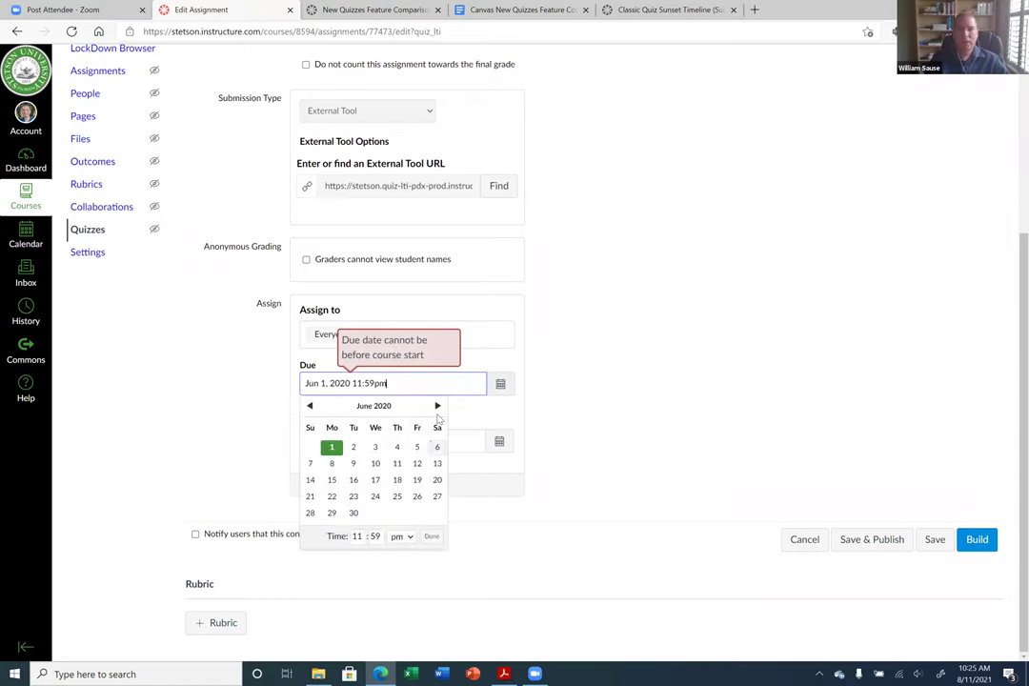
left_click(437, 406)
left_click(437, 405)
left_click(437, 406)
left_click(437, 406)
left_click(437, 406)
left_click(375, 479)
left_click(566, 555)
left_click(968, 546)
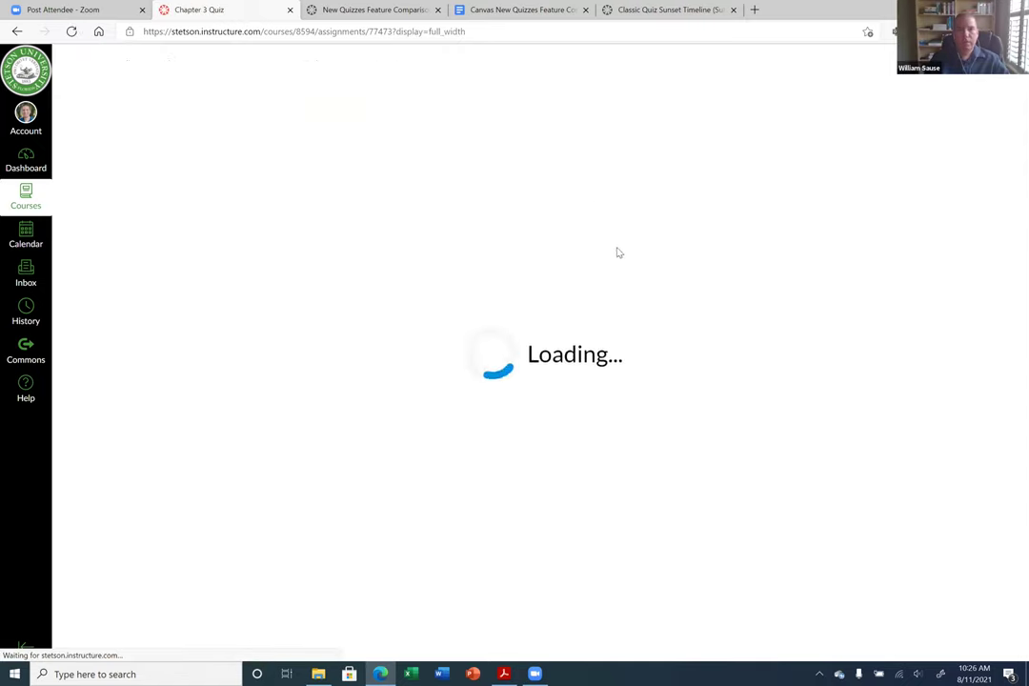
Step: Look over the Chapter 3 Quiz question groups and launch the student preview
scroll(638, 313, "down", 4)
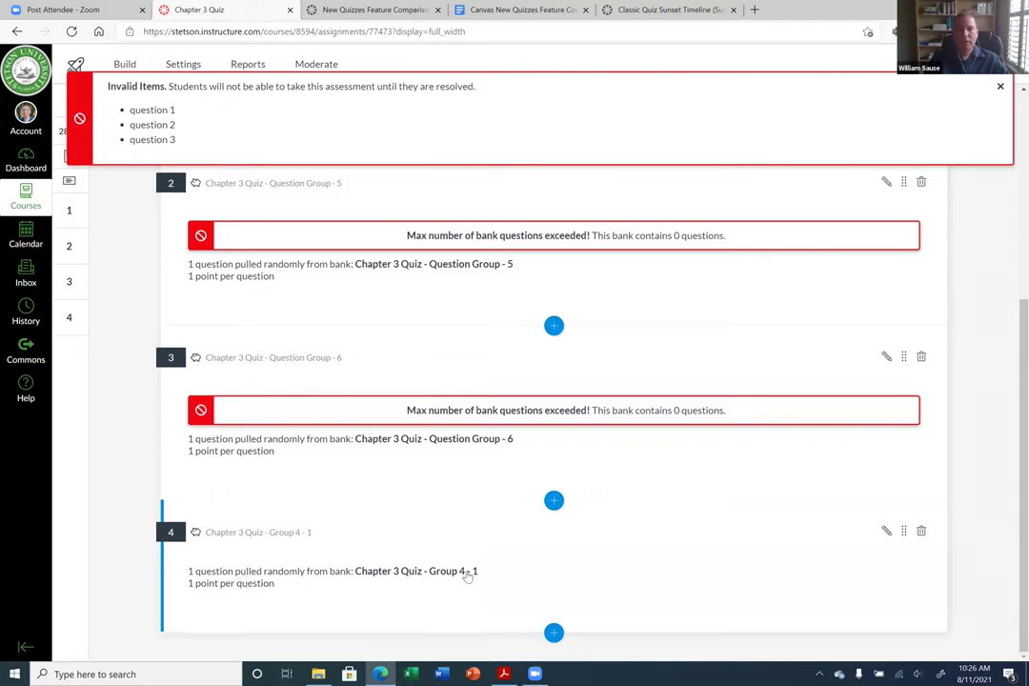
scroll(467, 575, "up", 4)
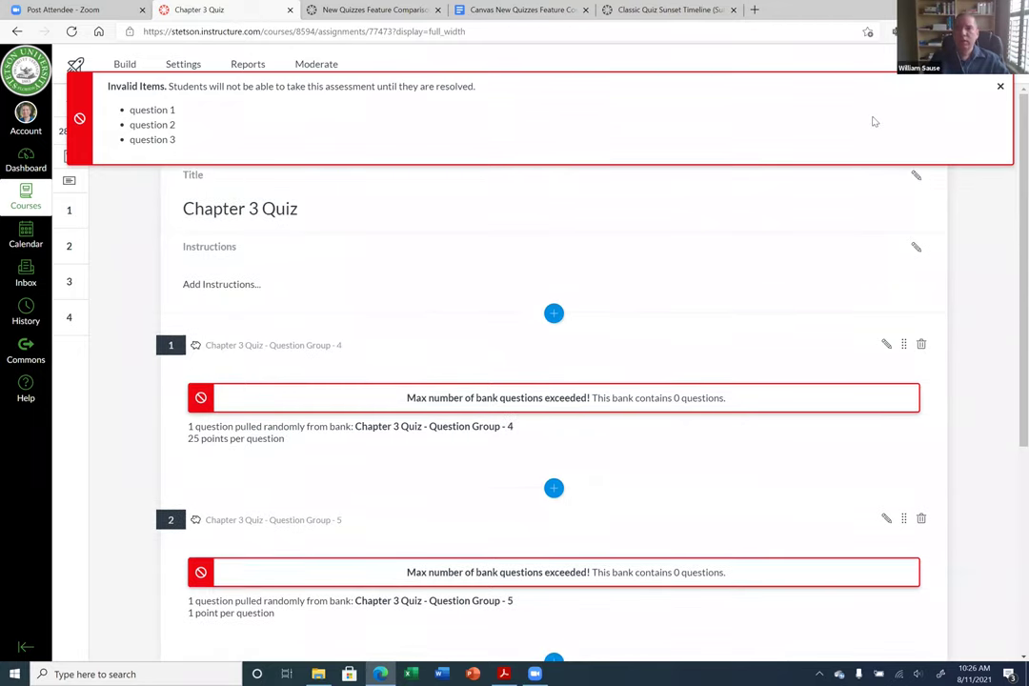
left_click(895, 128)
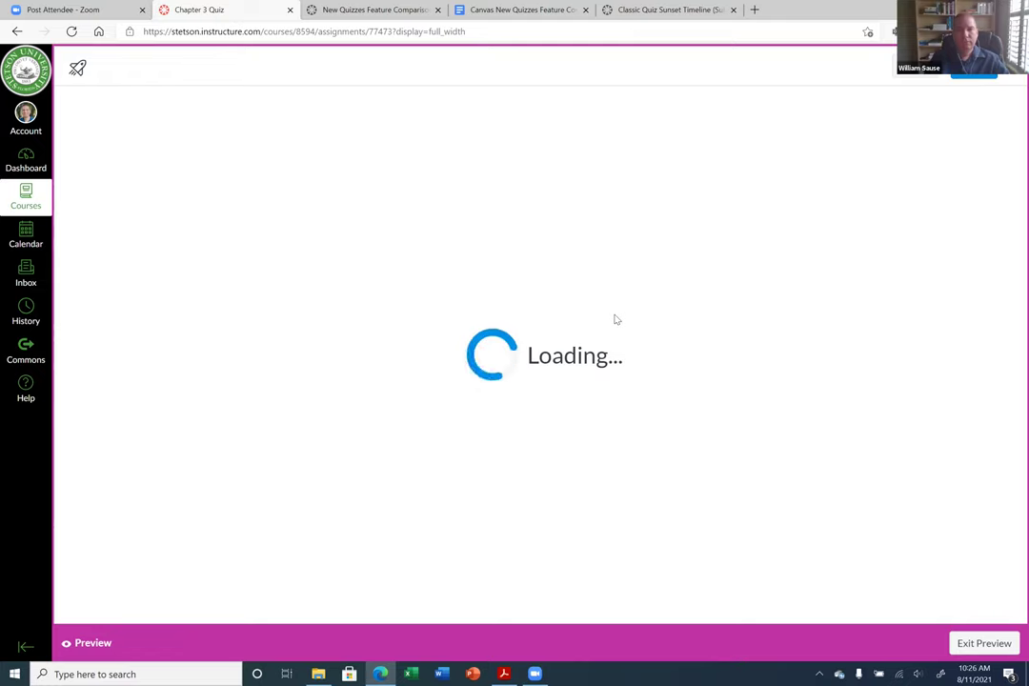
Step: Exit the stalled preview and review the Build page's flagged empty-bank items
left_click(991, 644)
scroll(505, 323, "down", 4)
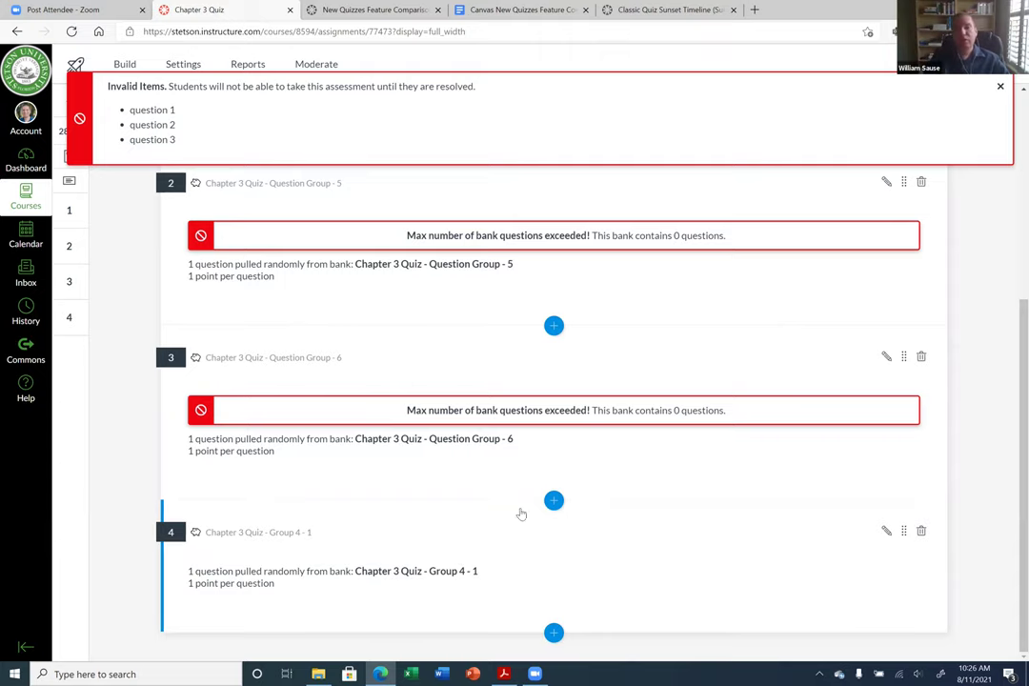
Step: Consult the Sunset Timeline and Feature Comparison tabs, then close the Invalid Items banner
scroll(551, 462, "up", 4)
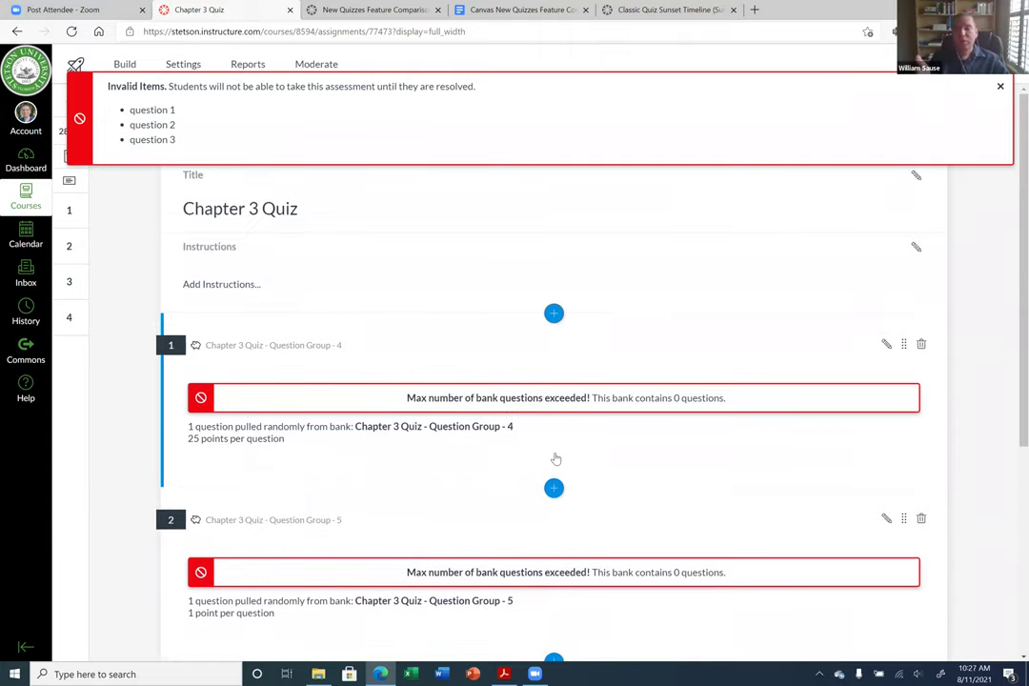
scroll(555, 459, "down", 3)
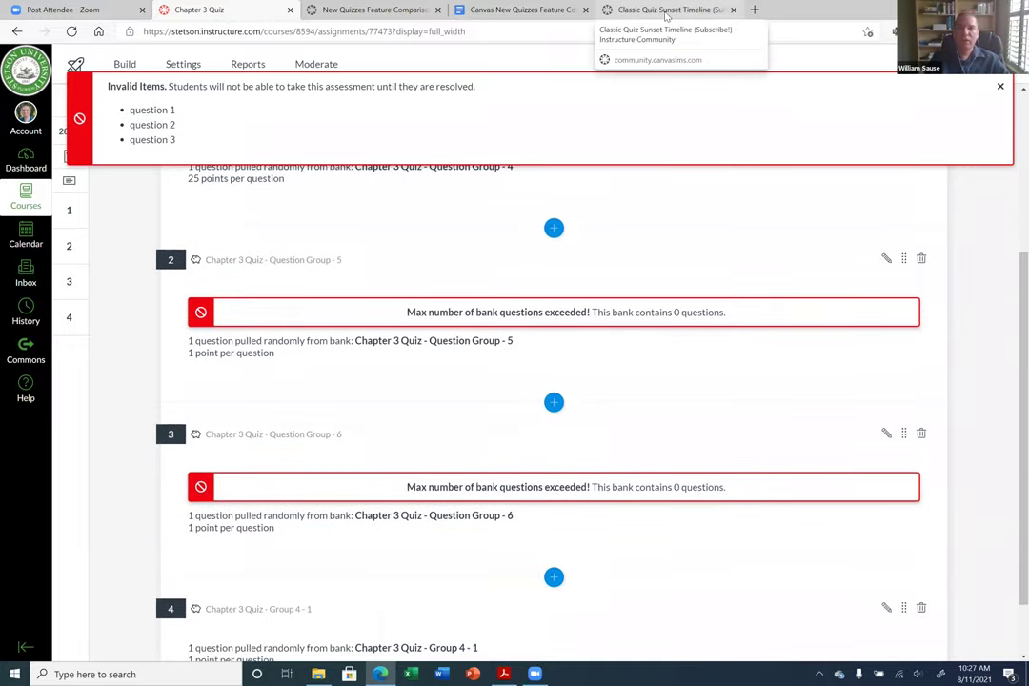
scroll(648, 322, "down", 1)
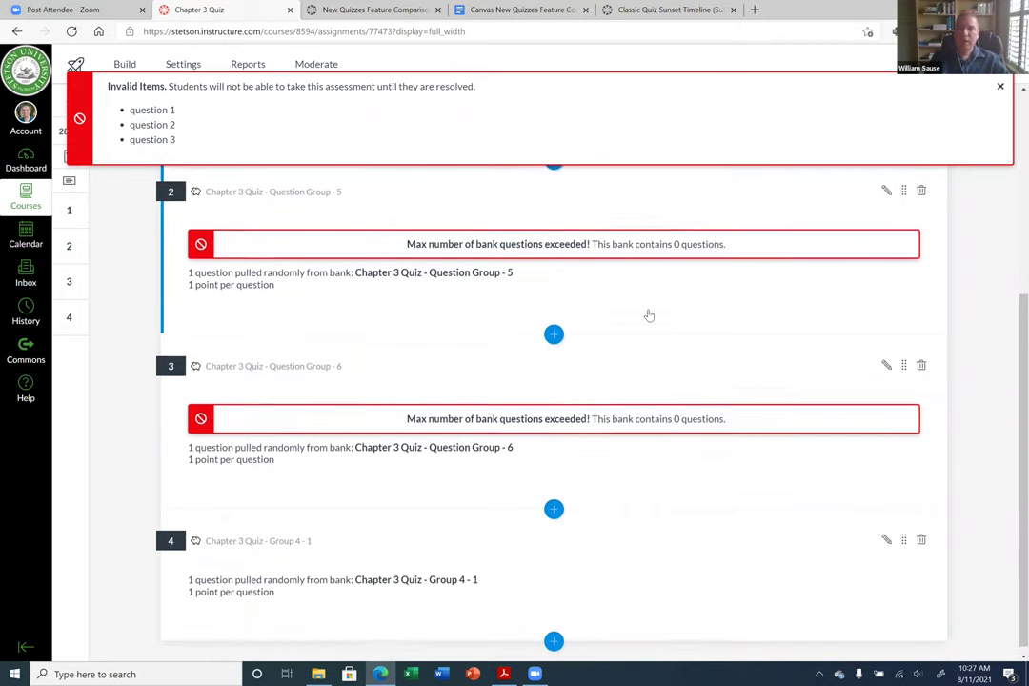
scroll(648, 316, "up", 3)
left_click(682, 10)
scroll(551, 280, "up", 5)
left_click(372, 10)
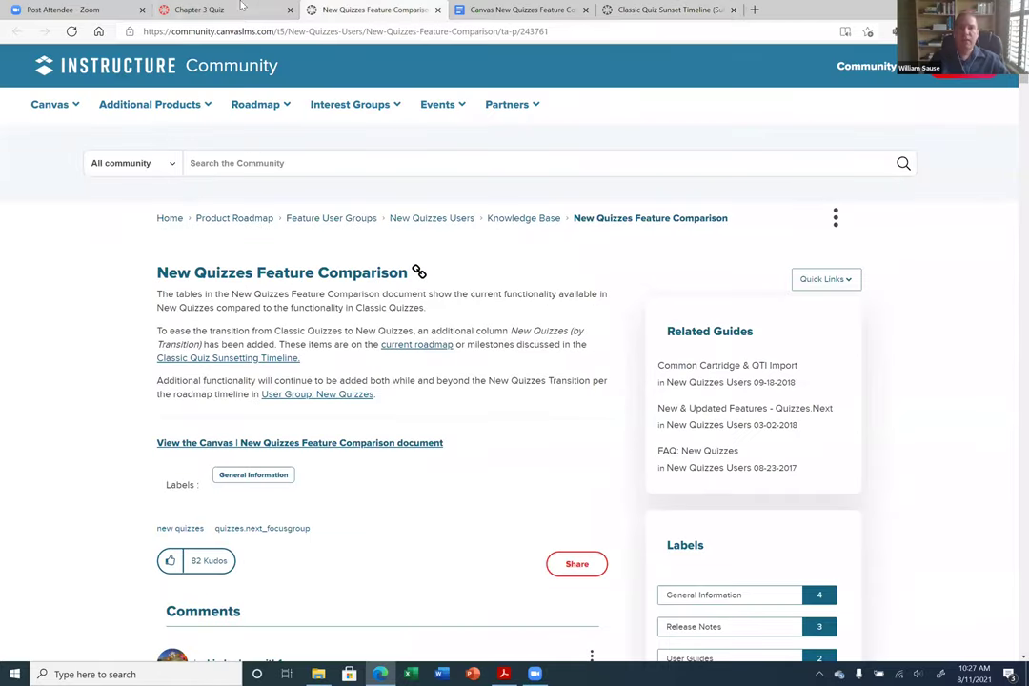
left_click(199, 10)
scroll(429, 365, "down", 3)
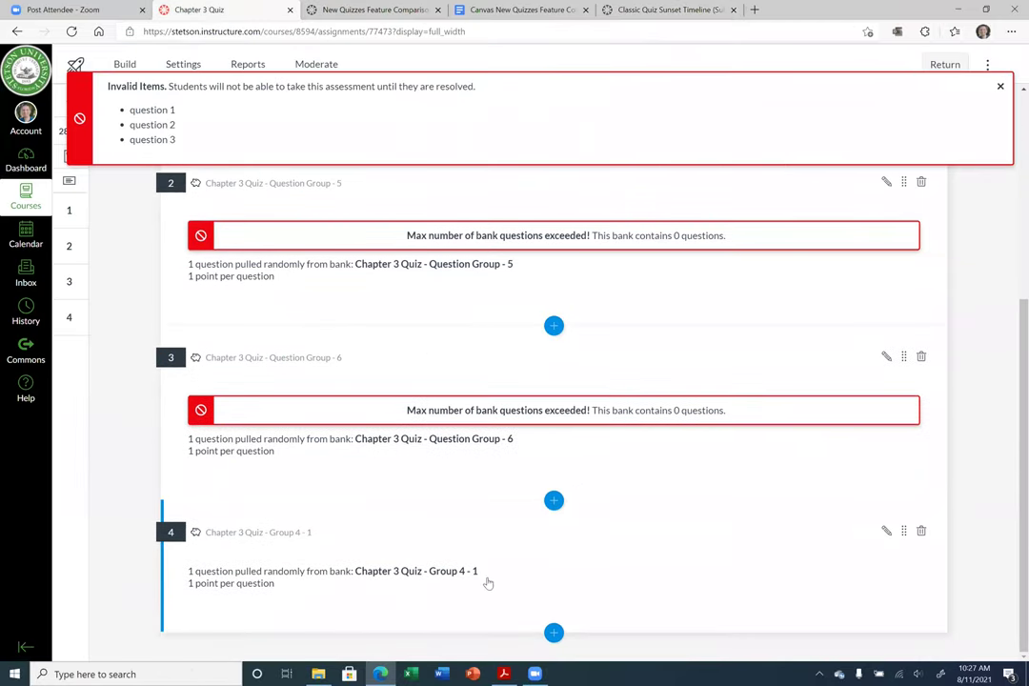
scroll(488, 583, "up", 4)
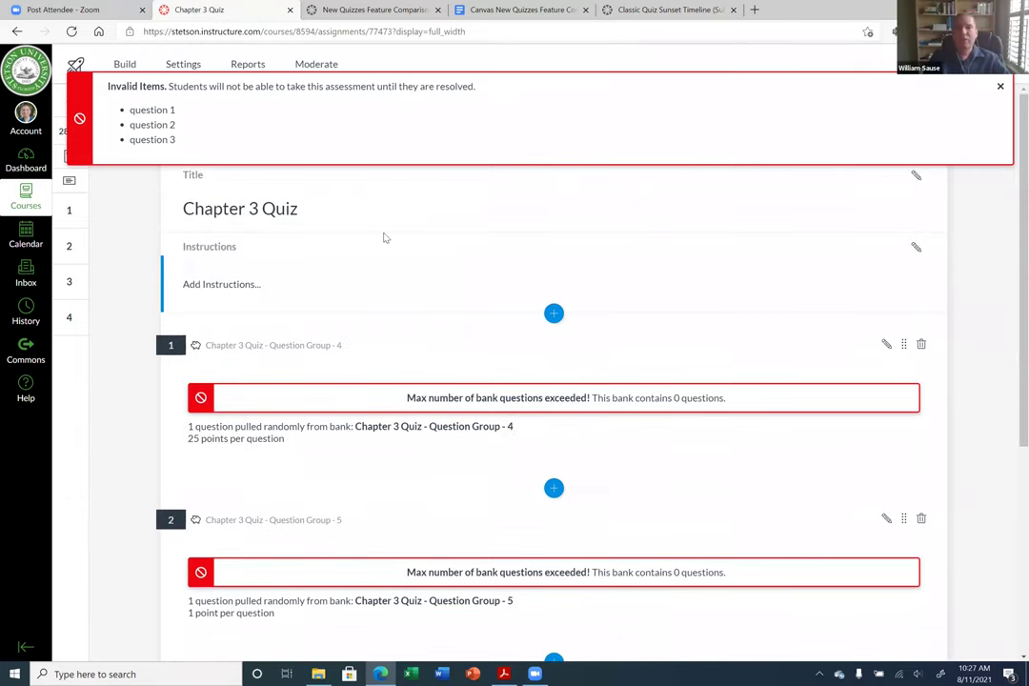
left_click(998, 86)
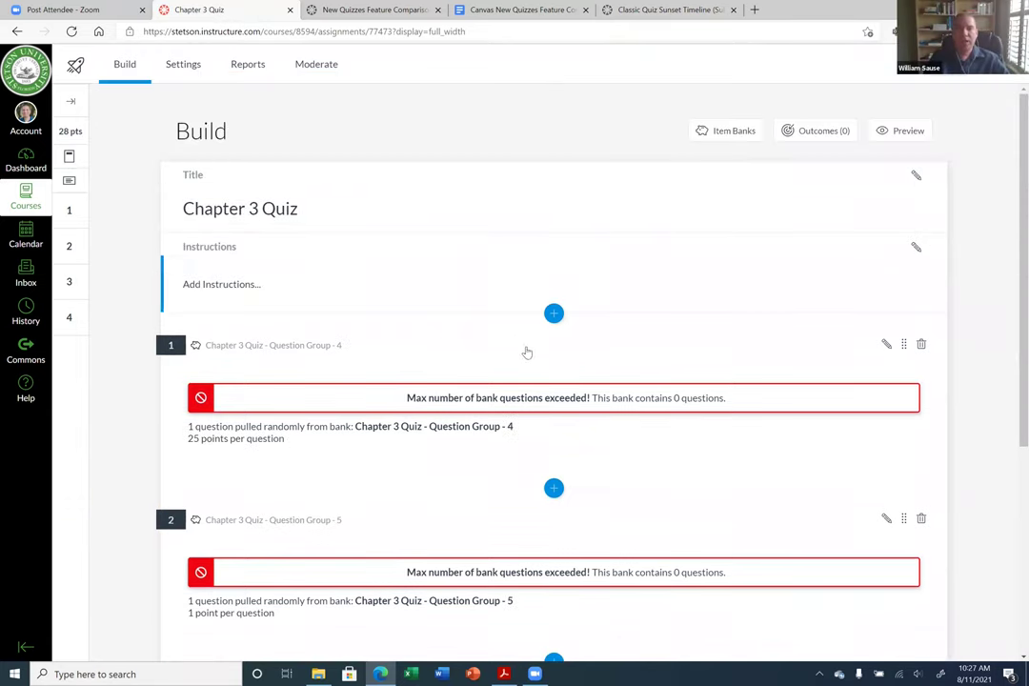
Step: Leave the Chapter 3 Quiz editor and reload the course Quizzes list
scroll(470, 409, "down", 4)
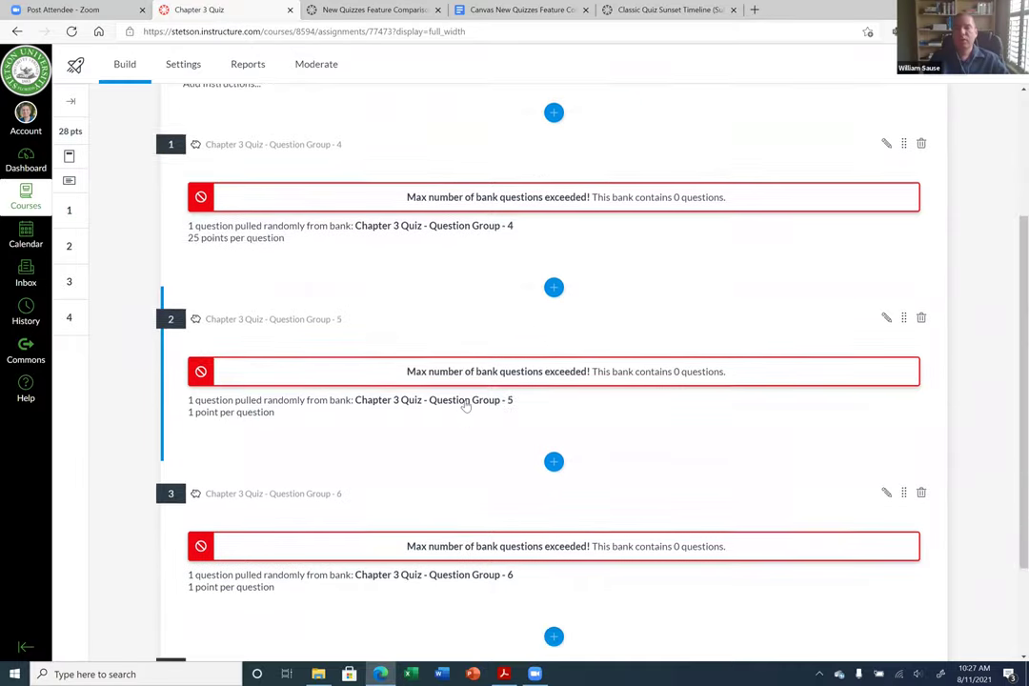
scroll(466, 405, "up", 4)
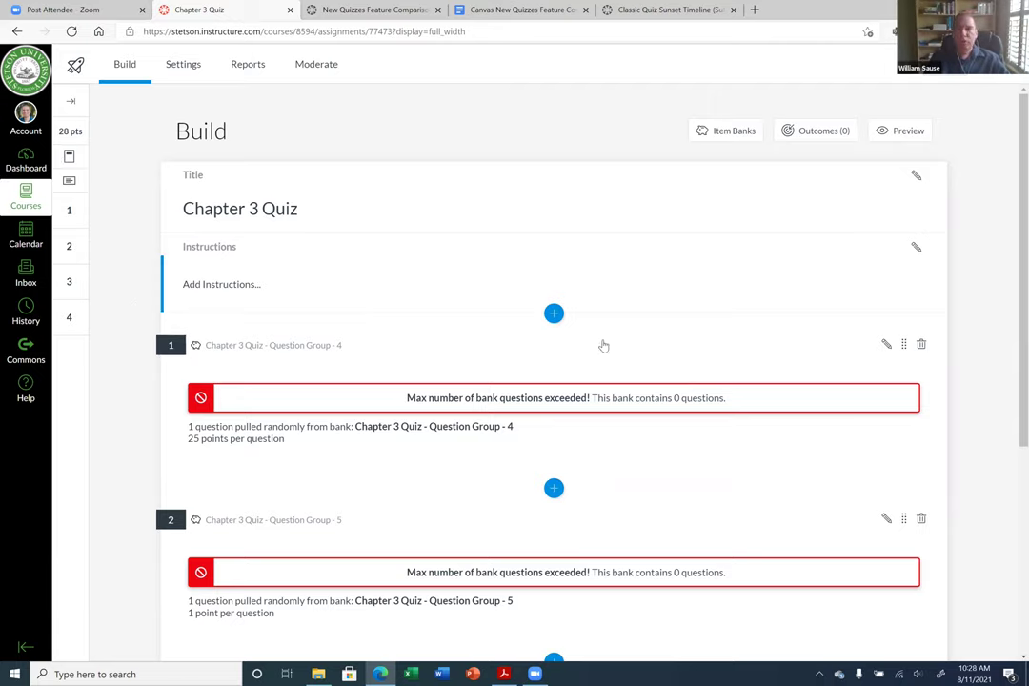
scroll(781, 324, "down", 5)
key("F5")
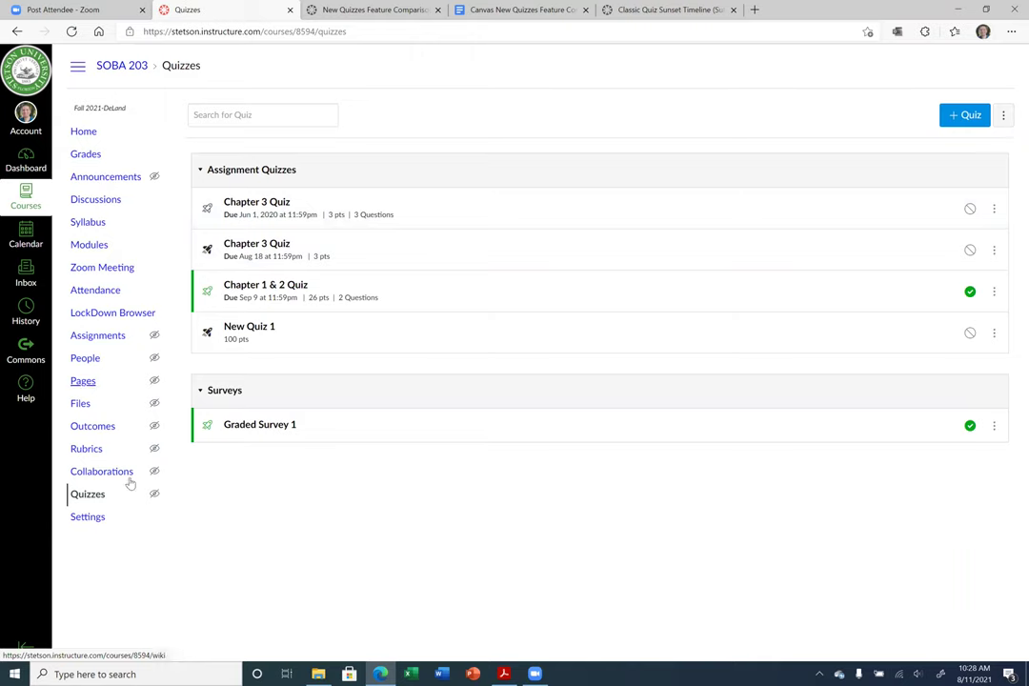
Step: Review the course Settings' Navigation list, then switch to the External Apps tab
left_click(88, 517)
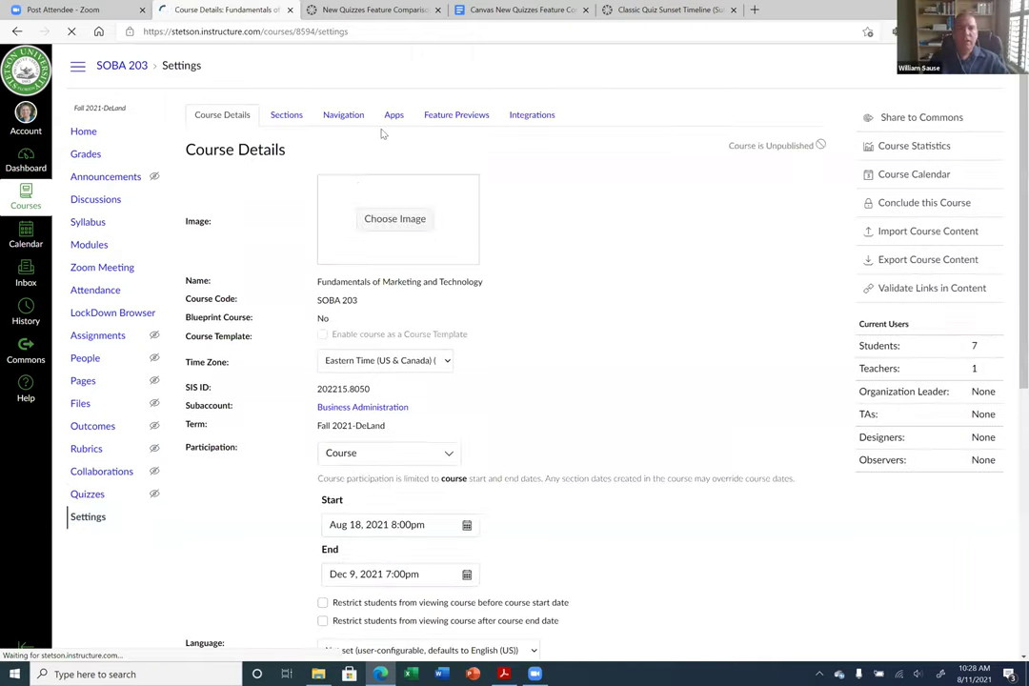
left_click(345, 115)
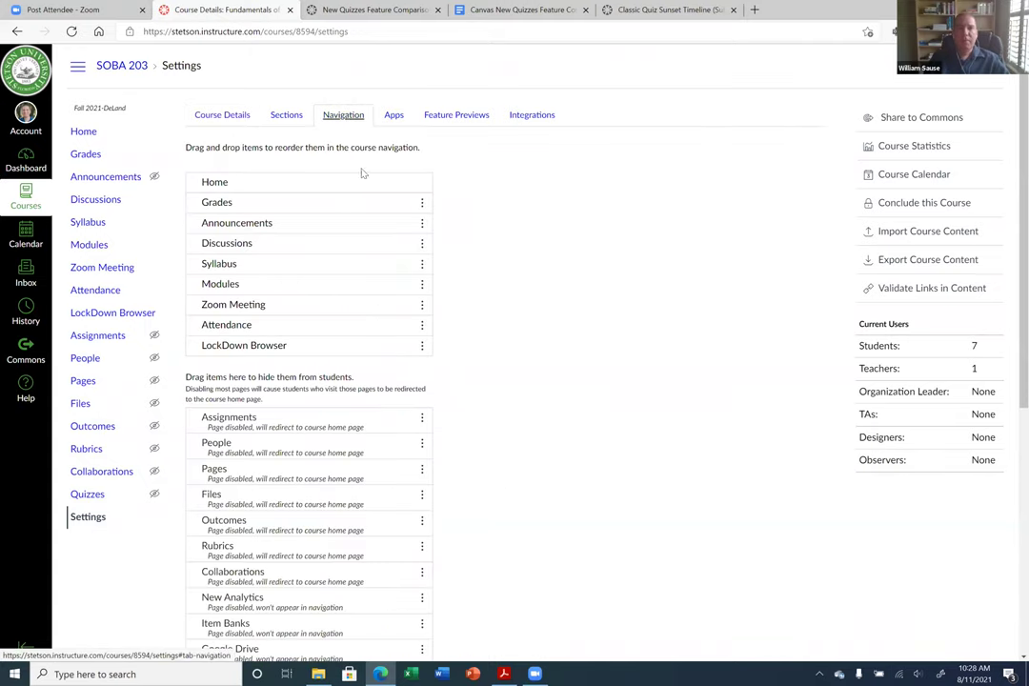
scroll(521, 422, "down", 5)
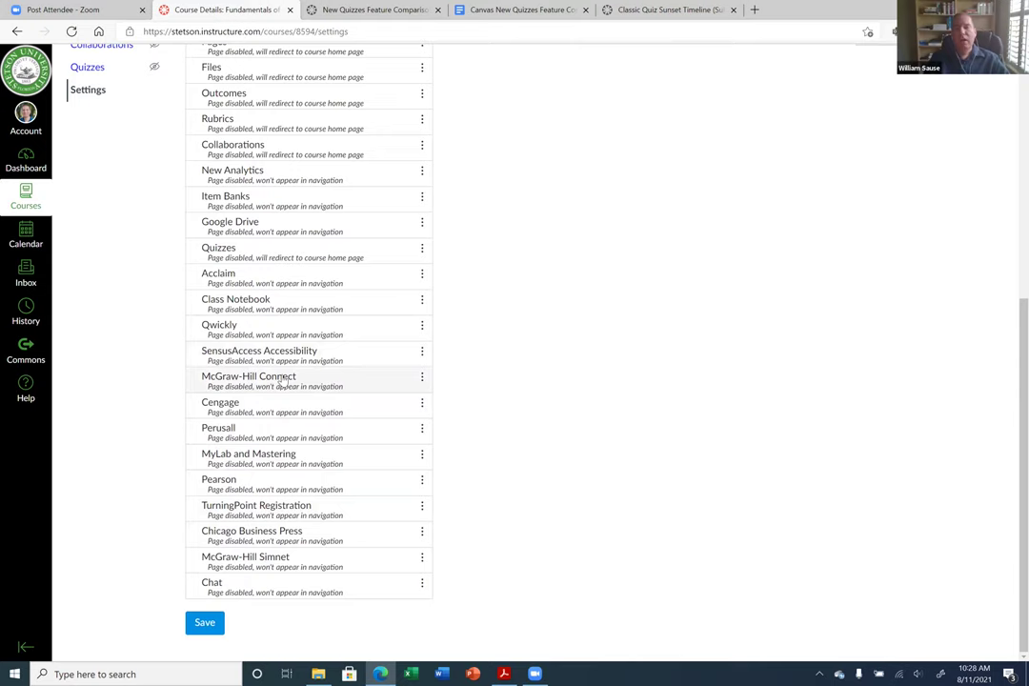
scroll(379, 558, "up", 2)
scroll(419, 562, "down", 2)
scroll(480, 522, "up", 1)
scroll(463, 291, "up", 5)
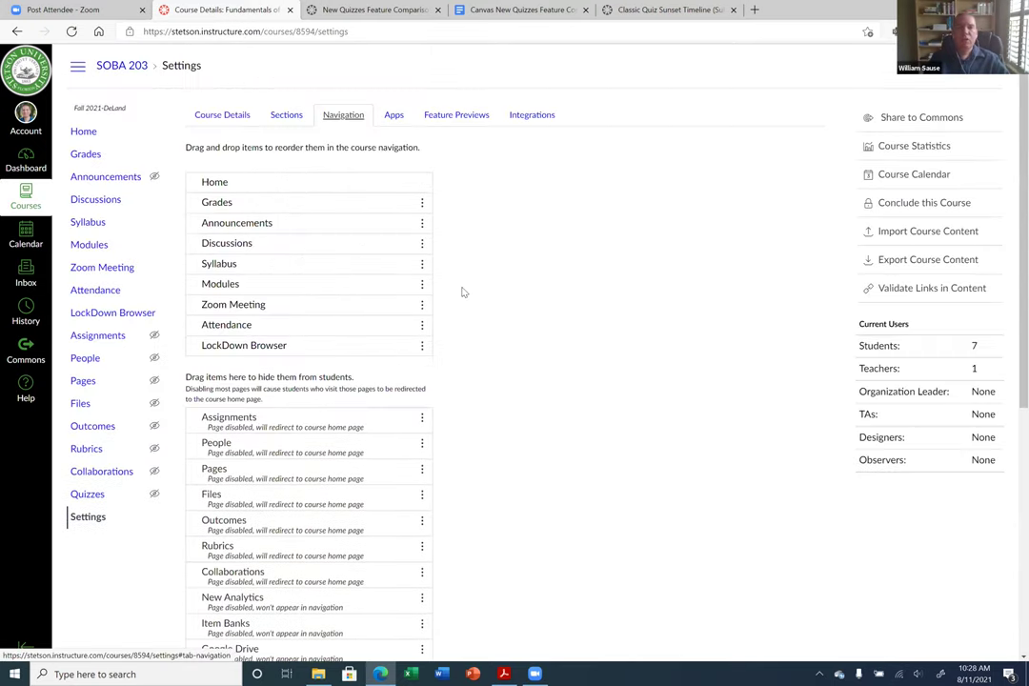
left_click(394, 114)
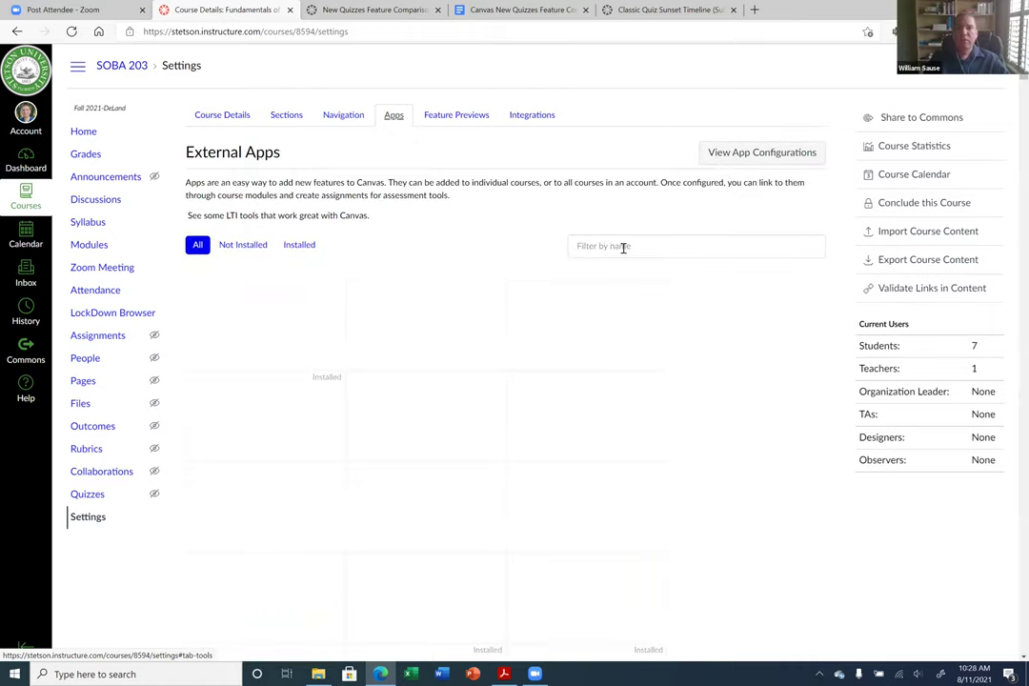
left_click(624, 247)
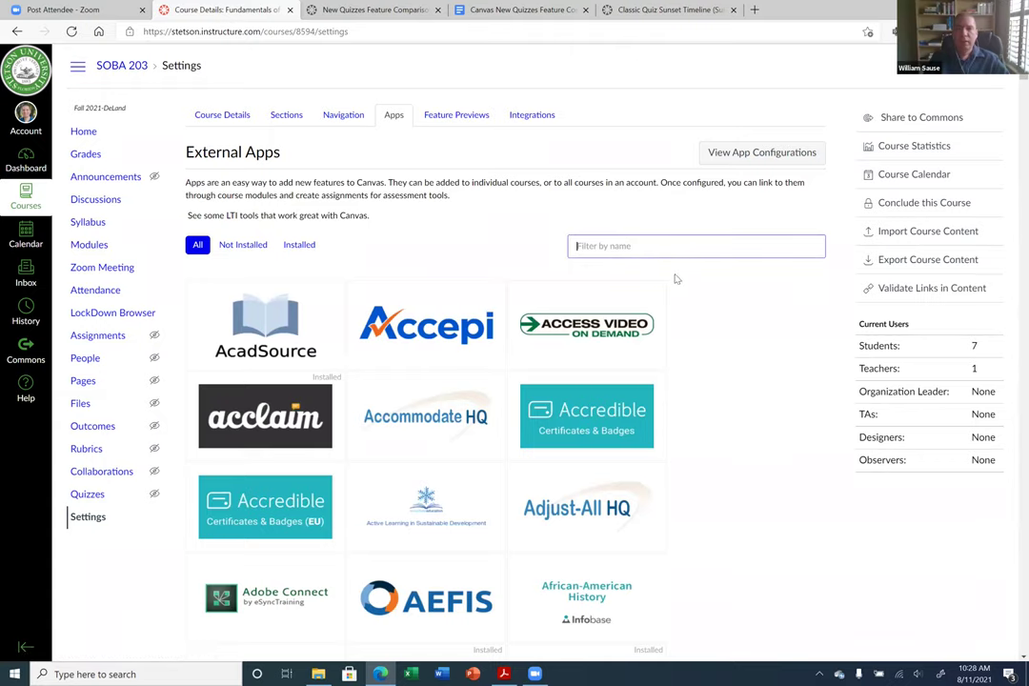
scroll(675, 279, "down", 8)
scroll(673, 296, "up", 6)
scroll(564, 354, "down", 4)
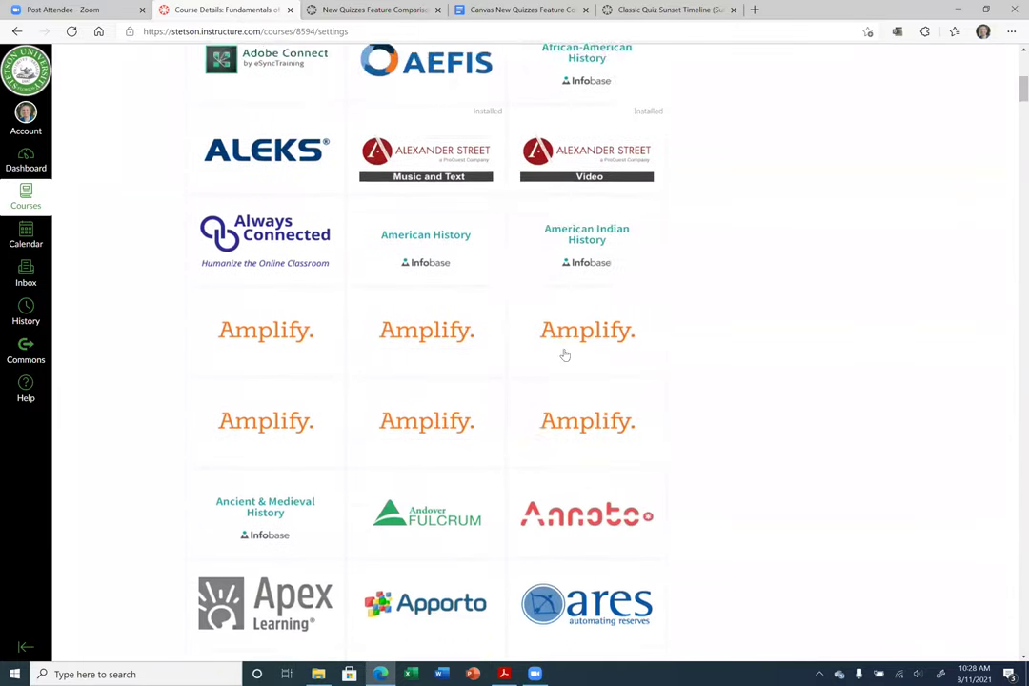
scroll(564, 354, "down", 10)
scroll(704, 400, "down", 12)
scroll(693, 413, "down", 5)
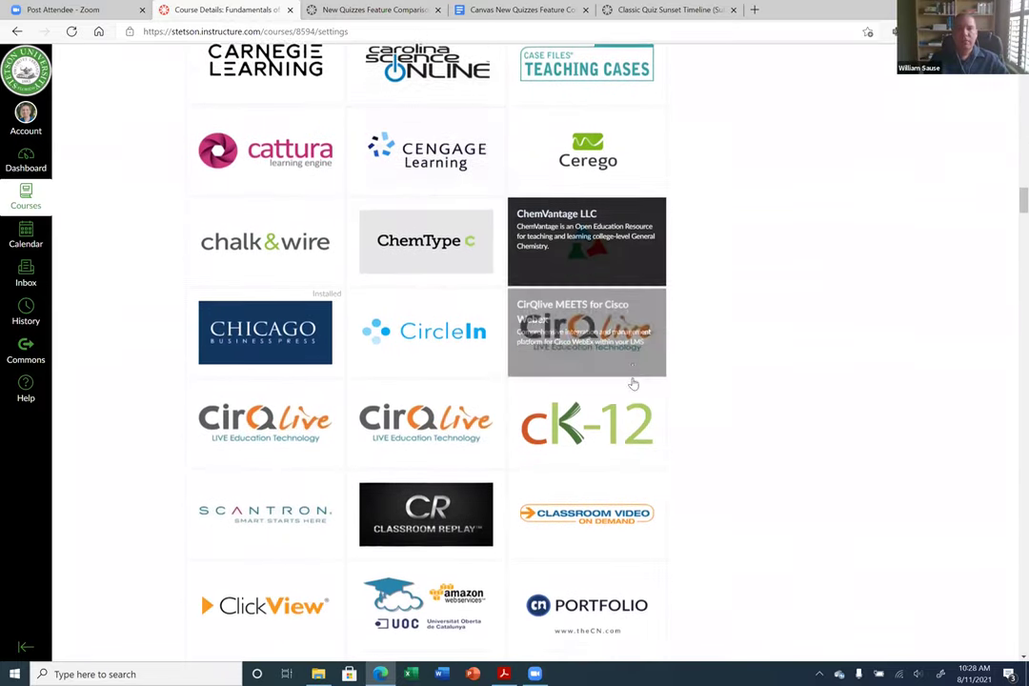
scroll(632, 383, "down", 1)
scroll(634, 362, "up", 2)
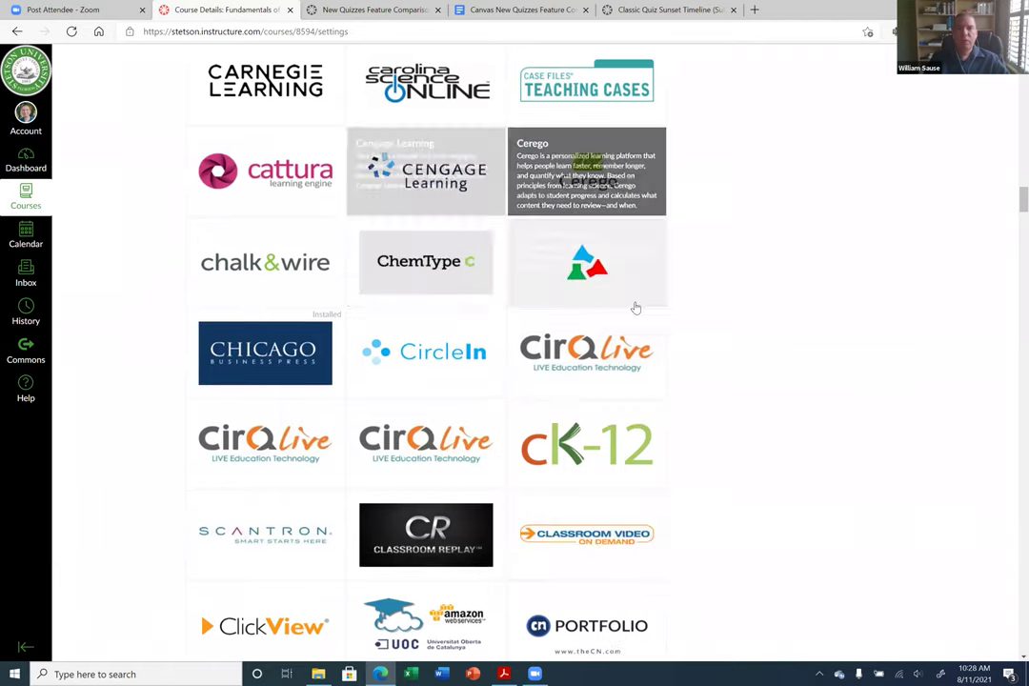
scroll(635, 308, "down", 2)
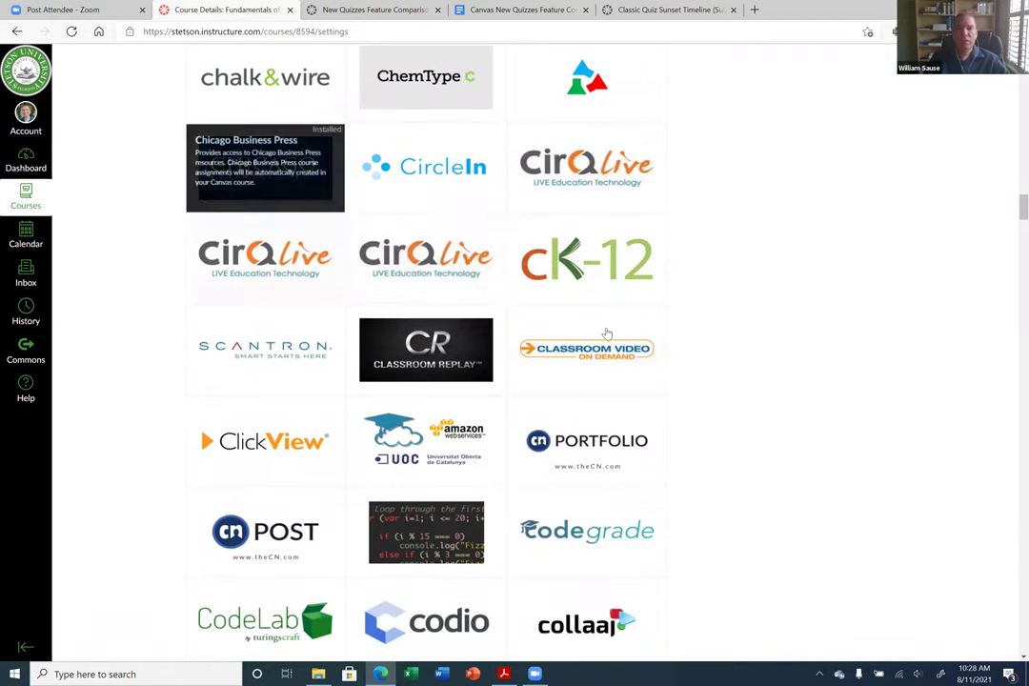
scroll(773, 420, "down", 2)
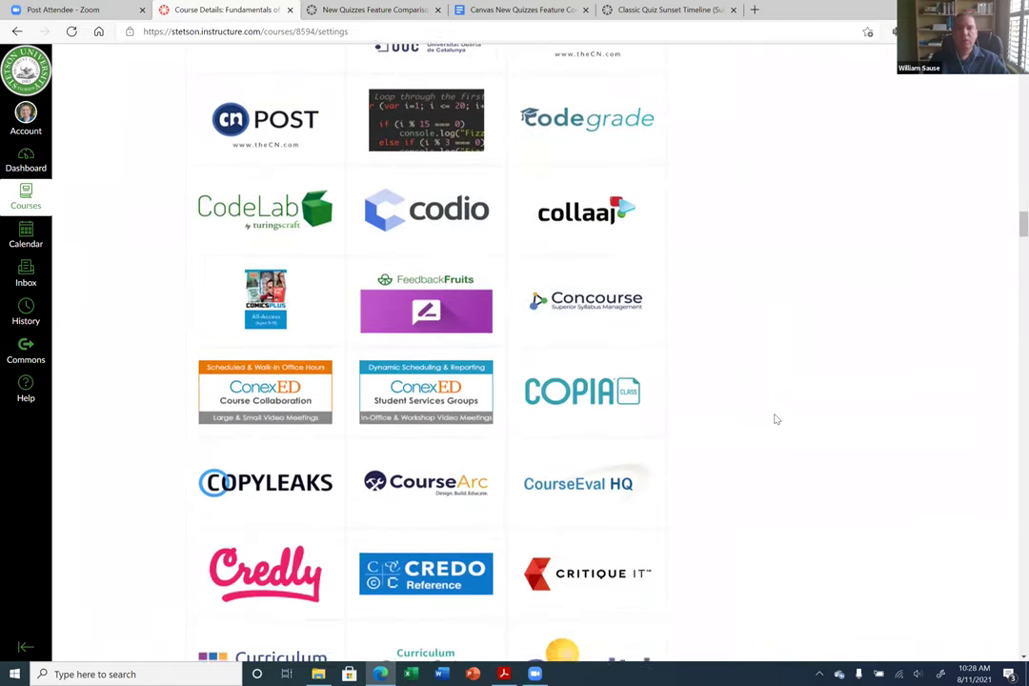
scroll(776, 419, "down", 6)
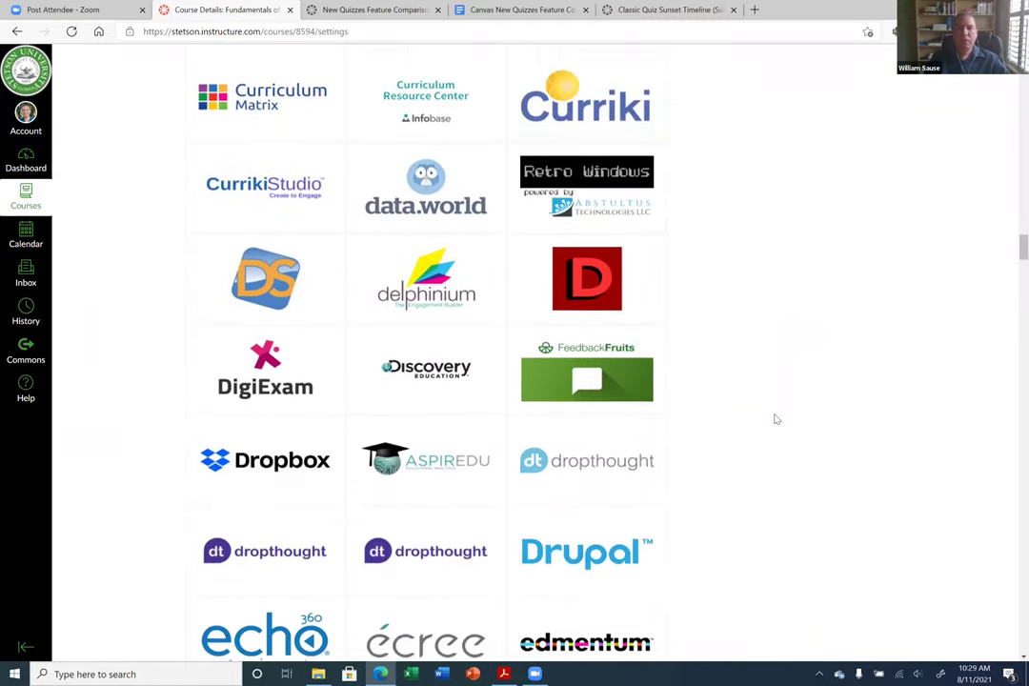
scroll(777, 419, "down", 6)
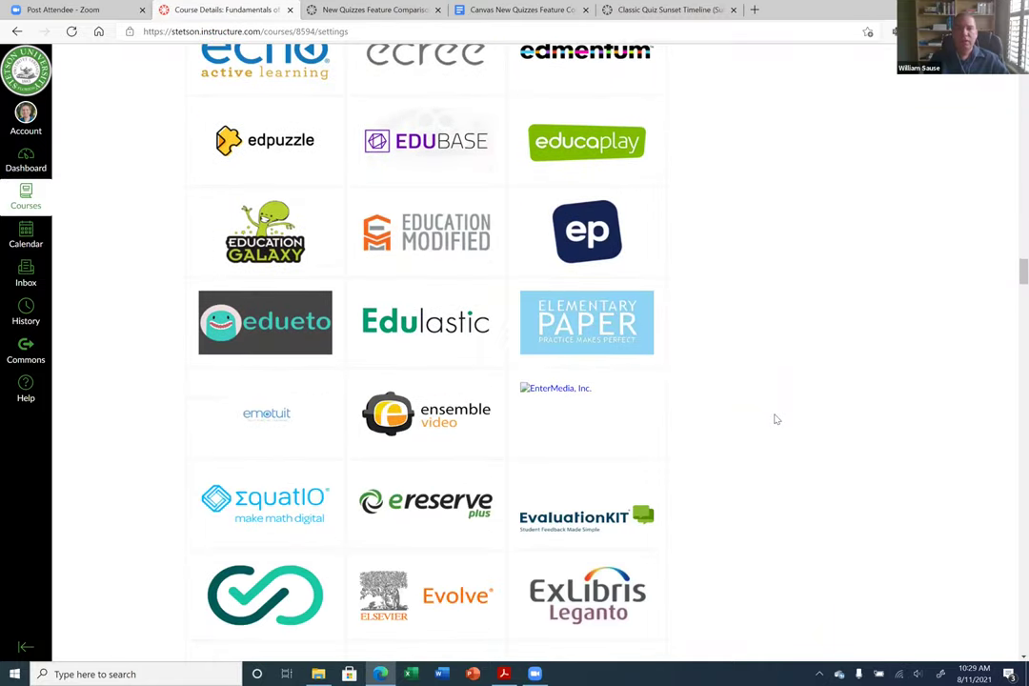
scroll(777, 419, "down", 6)
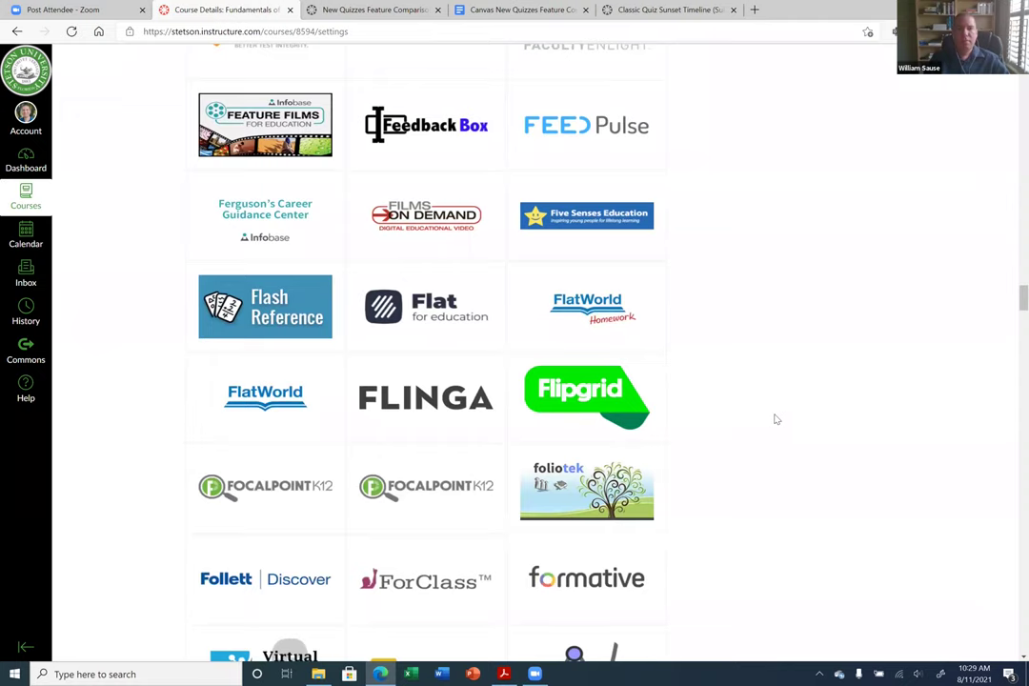
scroll(776, 419, "down", 1)
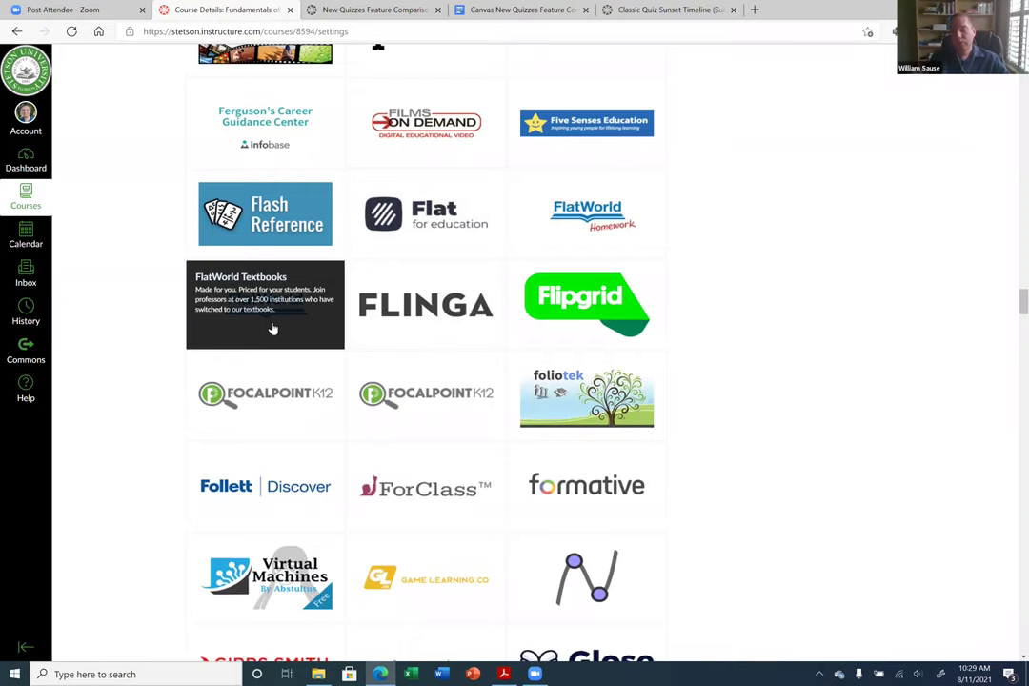
scroll(780, 379, "up", 1)
scroll(780, 379, "up", 12)
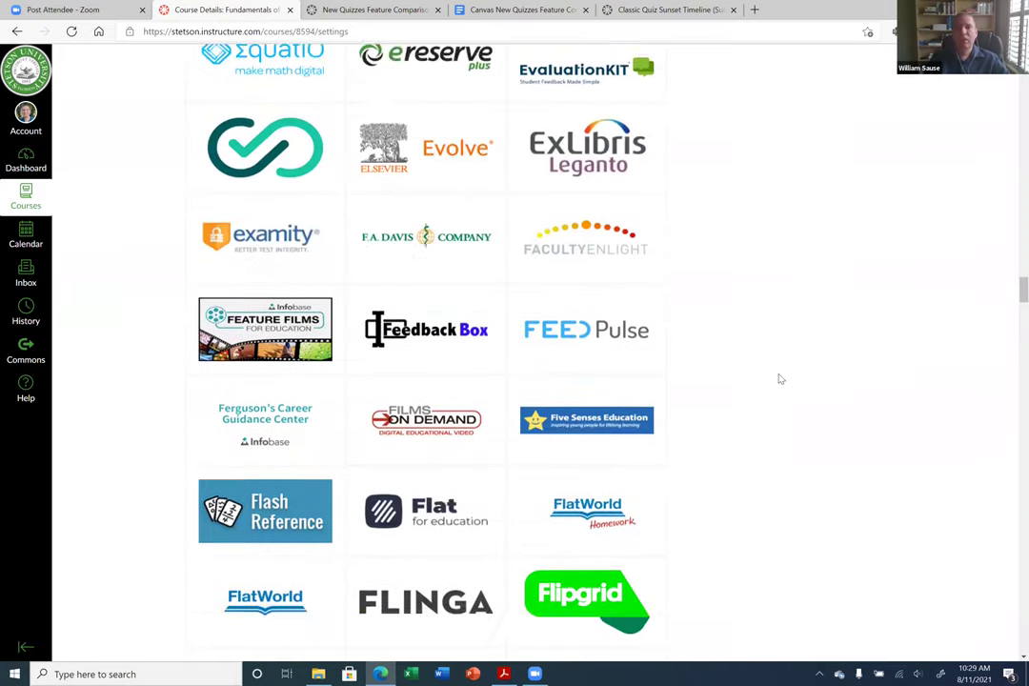
scroll(603, 310, "up", 15)
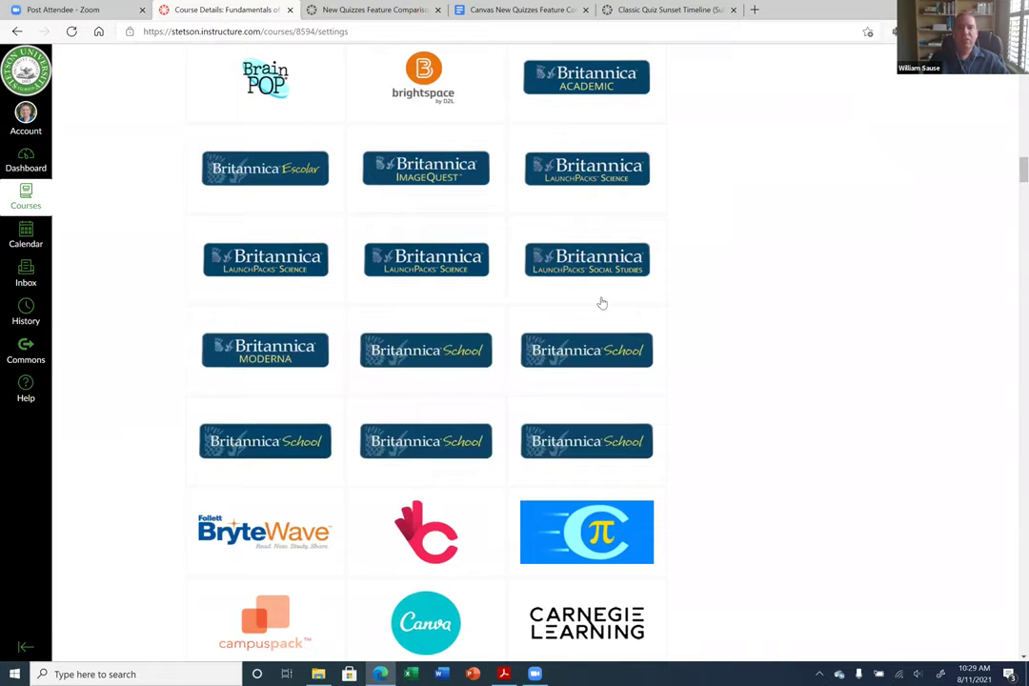
scroll(372, 130, "up", 1)
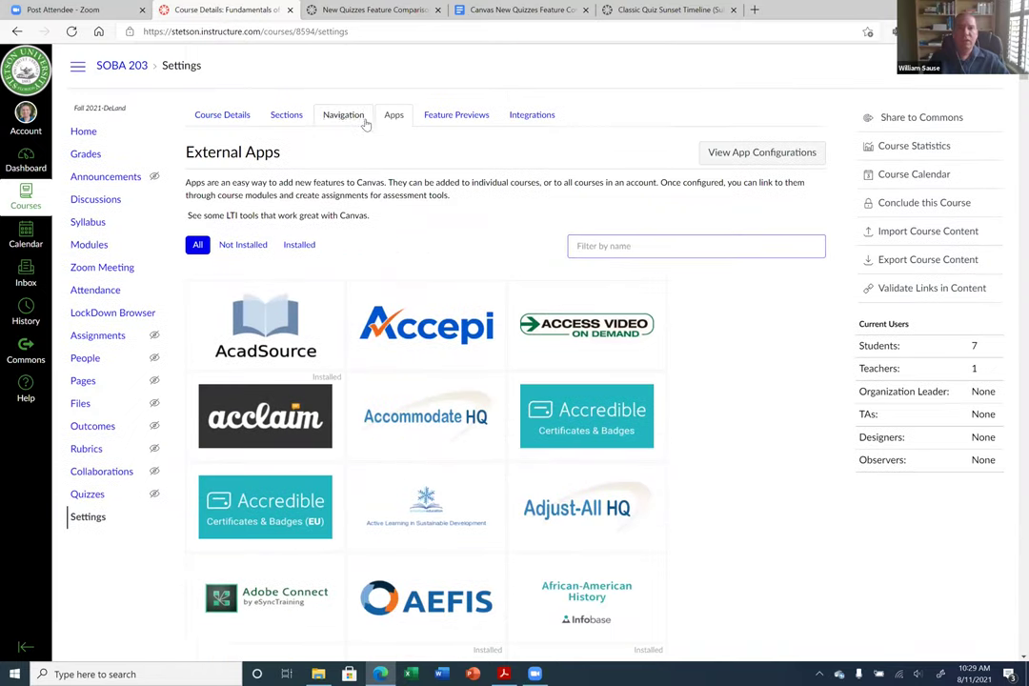
Step: Place Cengage below LockDown Browser in course navigation, save, and open the Cengage link
left_click(364, 117)
scroll(443, 431, "down", 8)
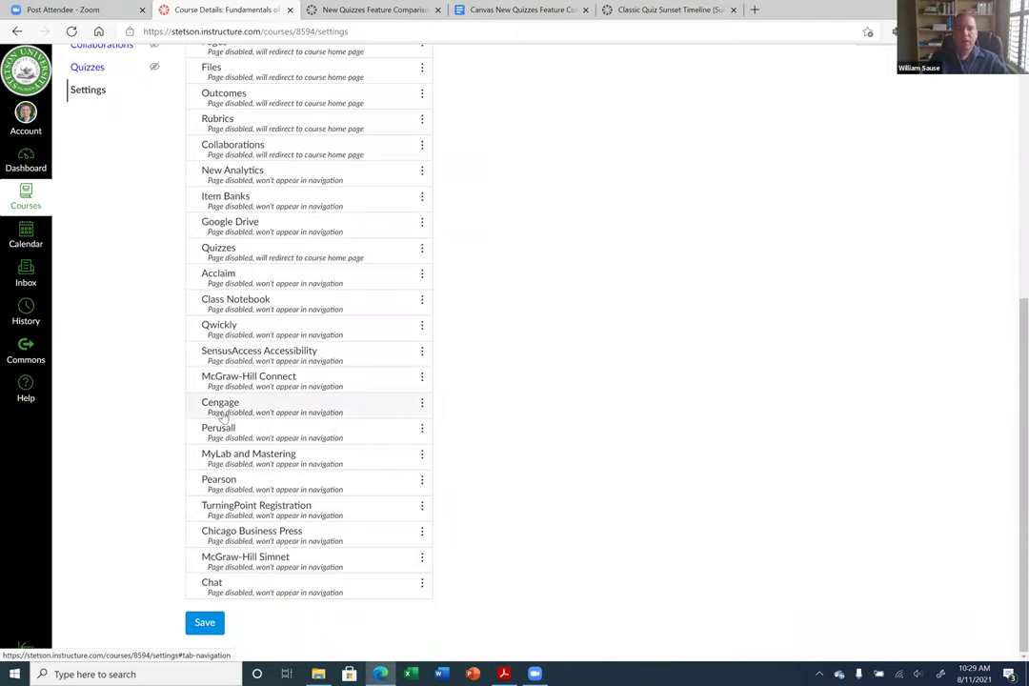
left_click_drag(217, 407, 267, 272)
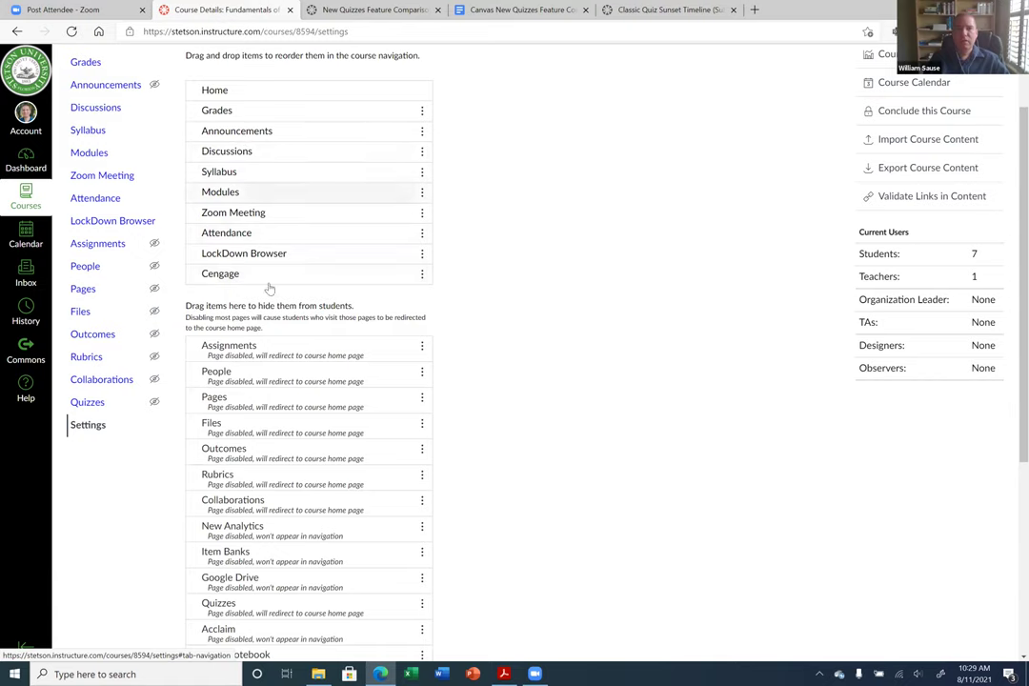
scroll(552, 408, "down", 1)
scroll(553, 408, "down", 5)
left_click(215, 623)
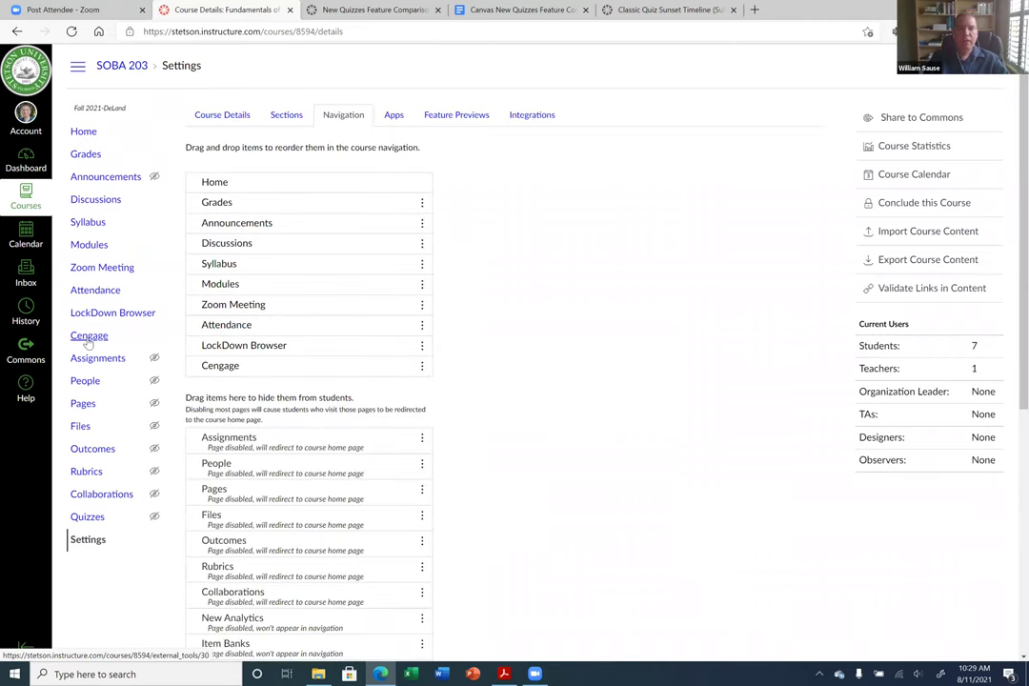
left_click(87, 338)
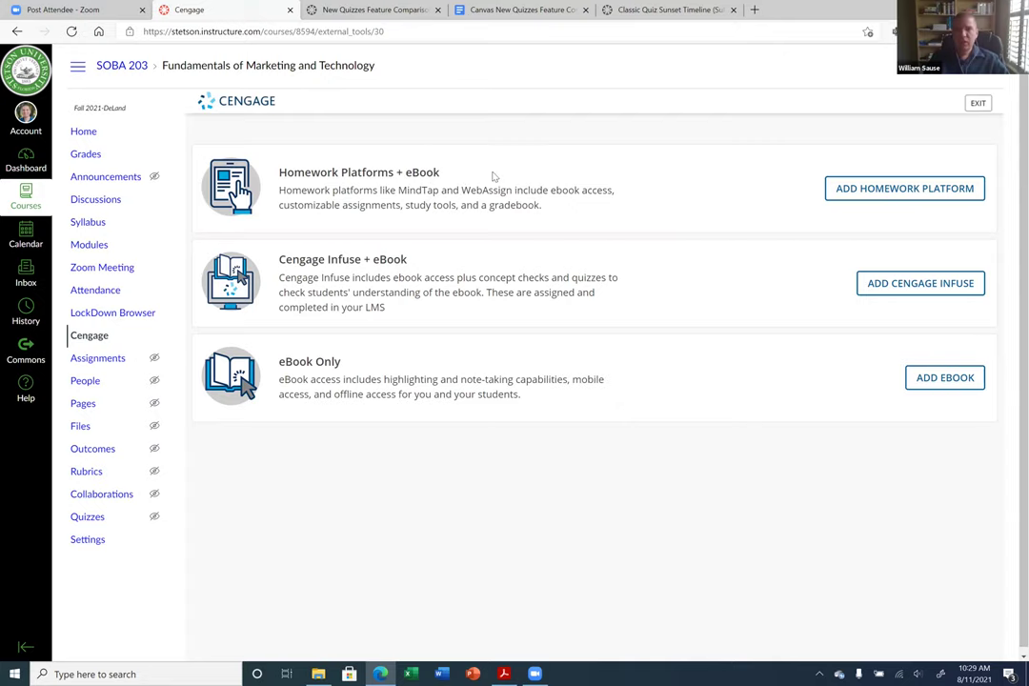
Step: Open the institution's homework platforms list and scroll through the available Cengage titles
left_click_drag(301, 190, 445, 187)
left_click(445, 188)
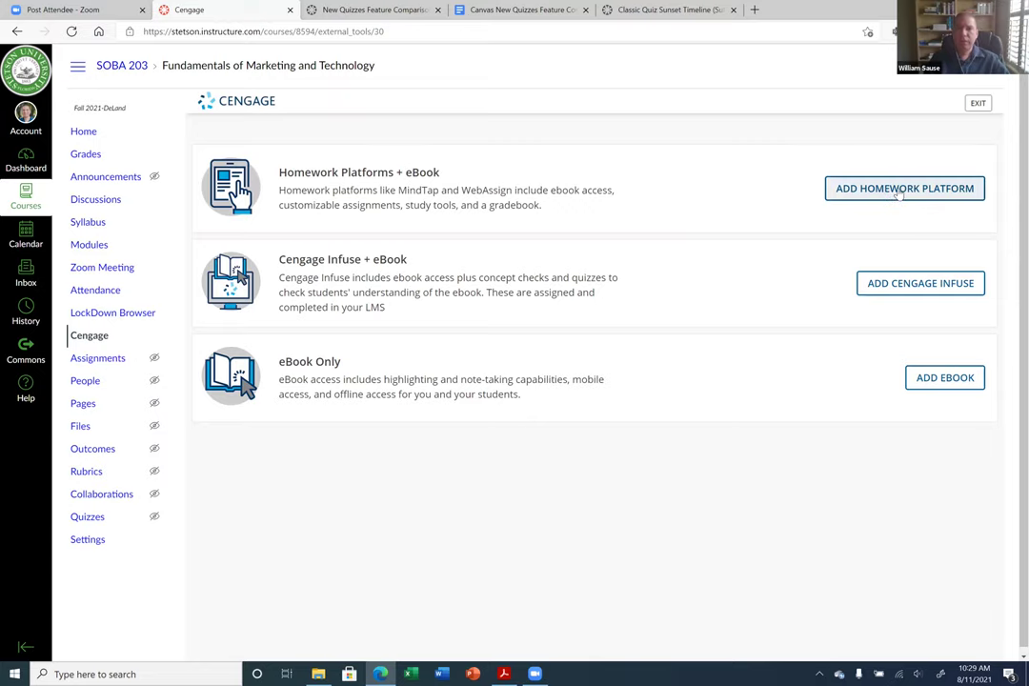
left_click(899, 189)
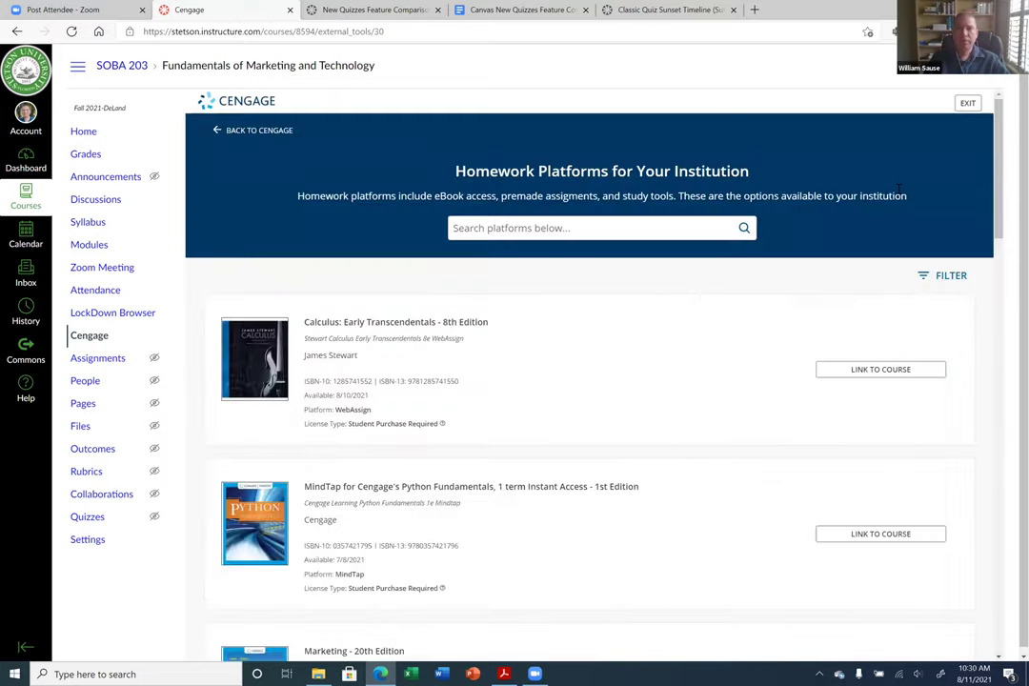
scroll(672, 319, "down", 3)
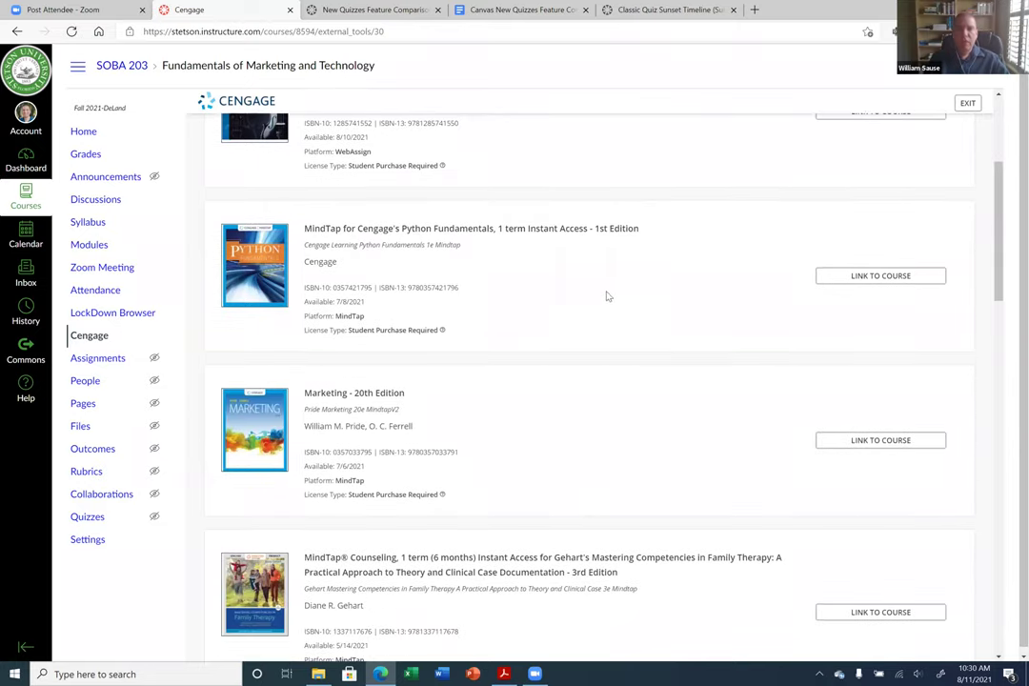
scroll(584, 284, "down", 8)
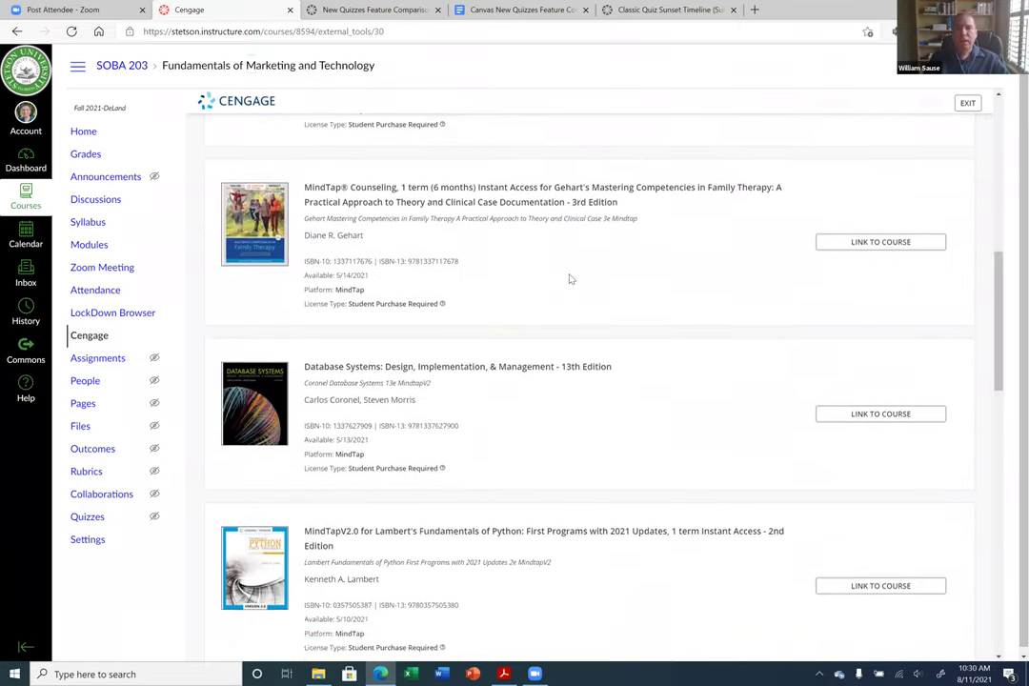
scroll(569, 278, "down", 2)
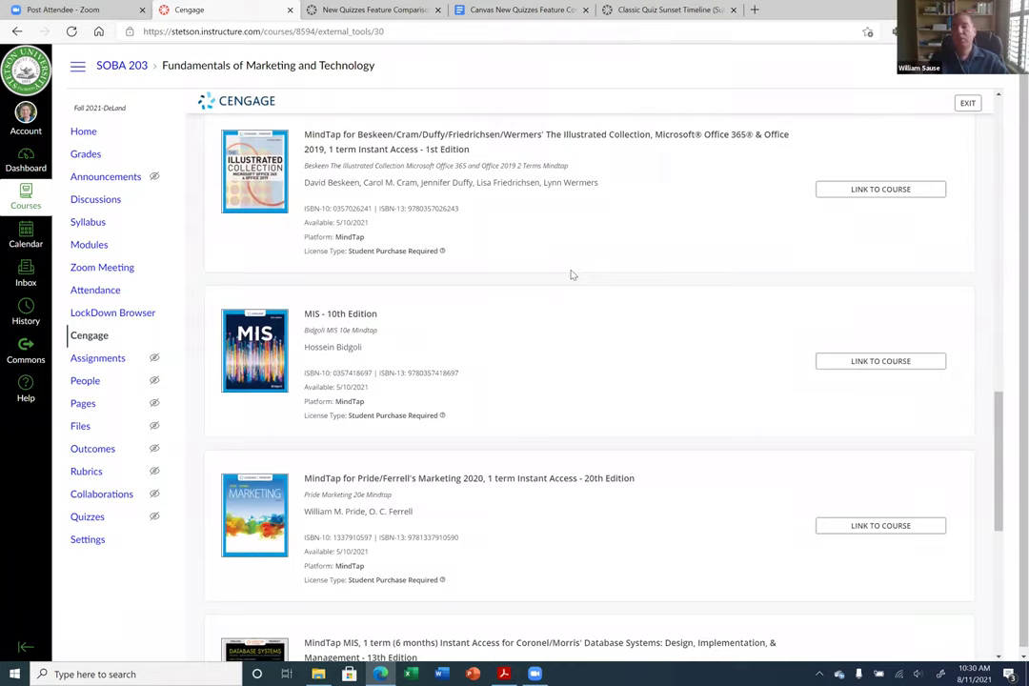
scroll(635, 373, "down", 5)
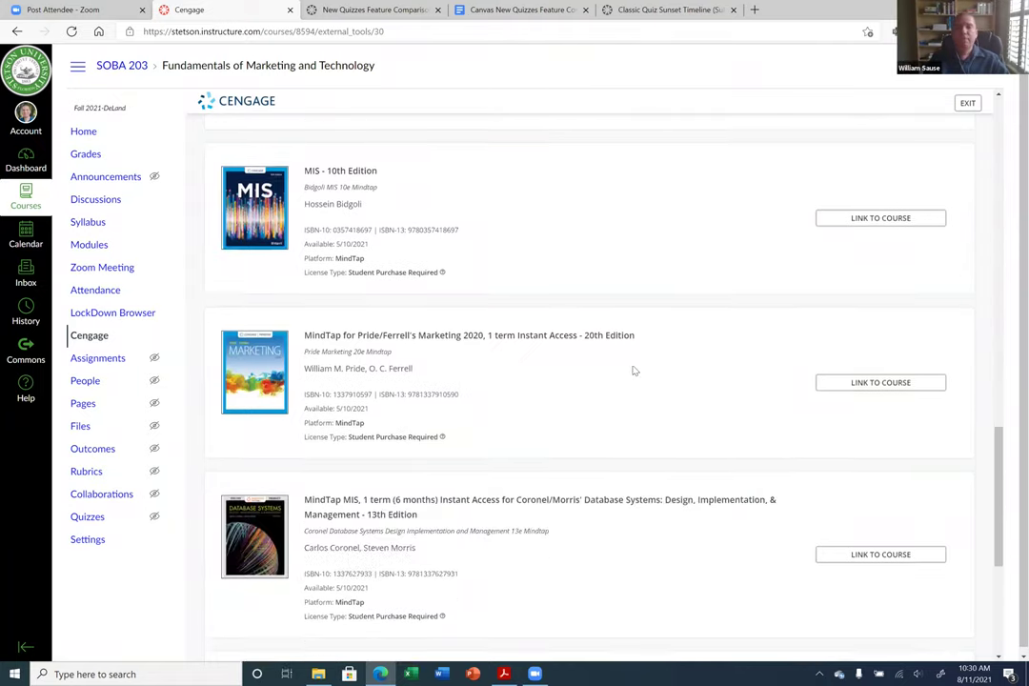
scroll(638, 354, "up", 1)
scroll(637, 354, "up", 4)
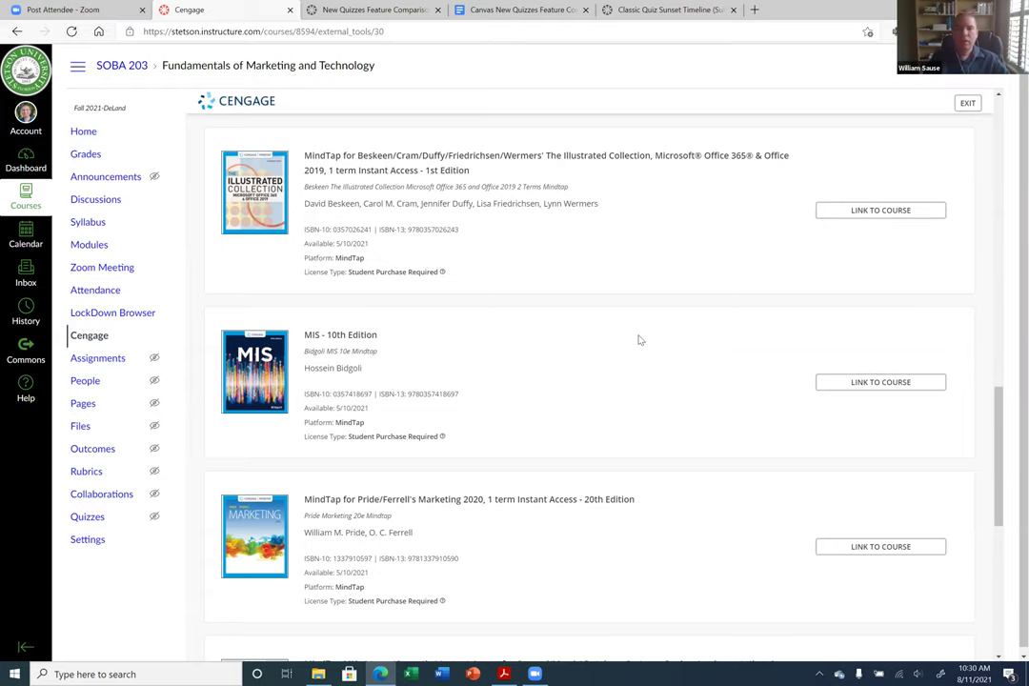
scroll(560, 402, "down", 2)
scroll(558, 398, "up", 3)
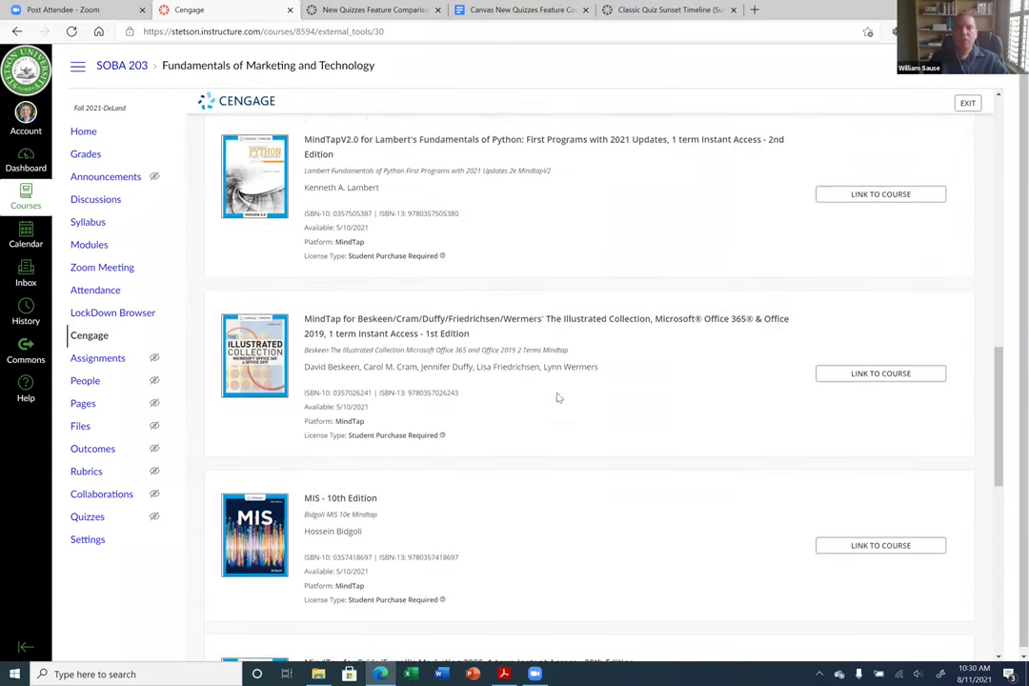
scroll(559, 398, "up", 10)
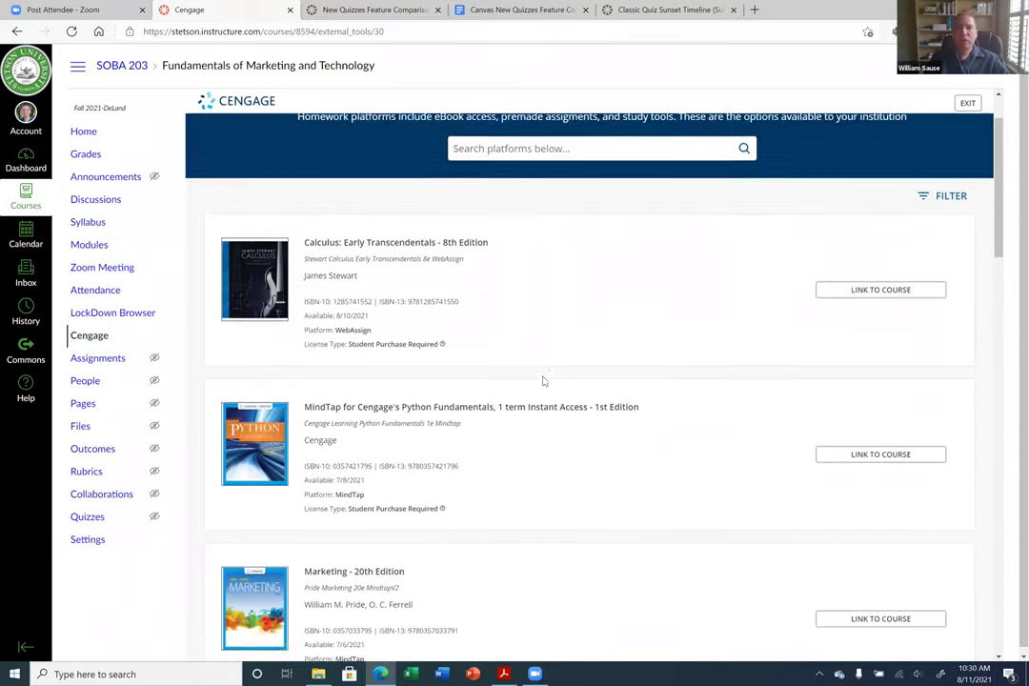
scroll(542, 381, "down", 1)
scroll(541, 381, "up", 1)
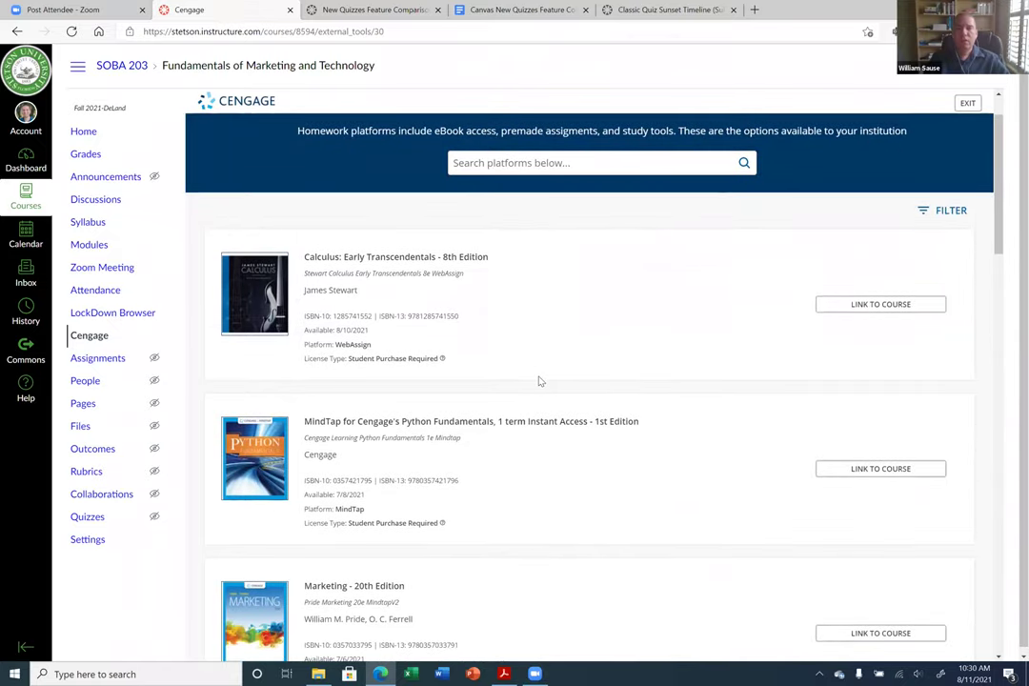
scroll(677, 409, "down", 1)
scroll(653, 413, "up", 1)
scroll(433, 348, "down", 3)
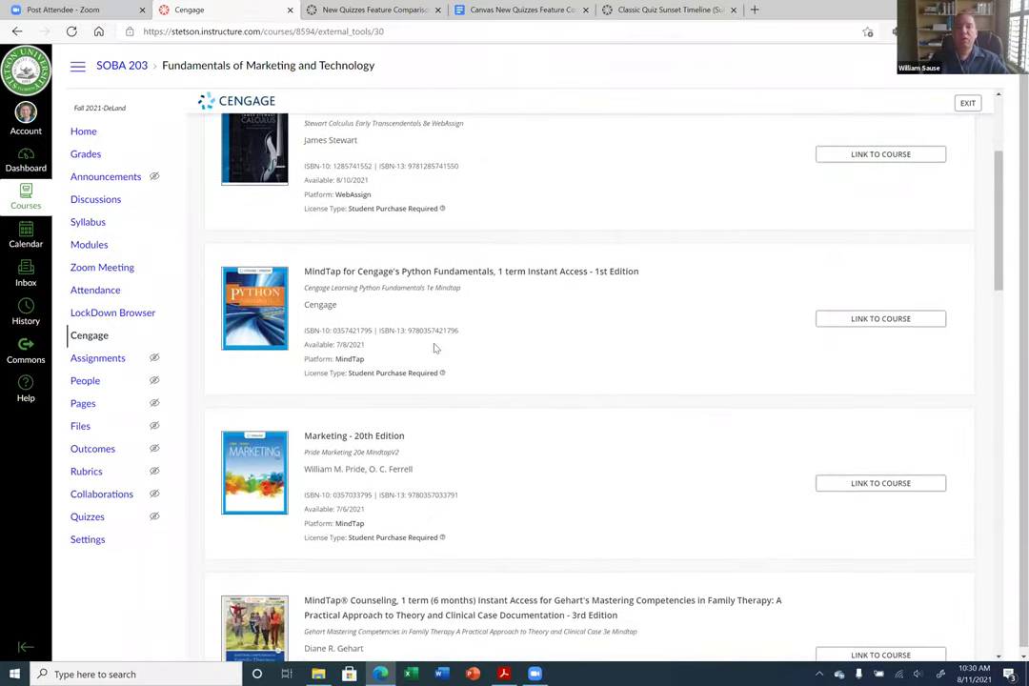
scroll(434, 348, "down", 10)
Step: Locate MIS - 10th Edition in the list and choose it for the course
scroll(558, 457, "down", 4)
scroll(562, 450, "up", 10)
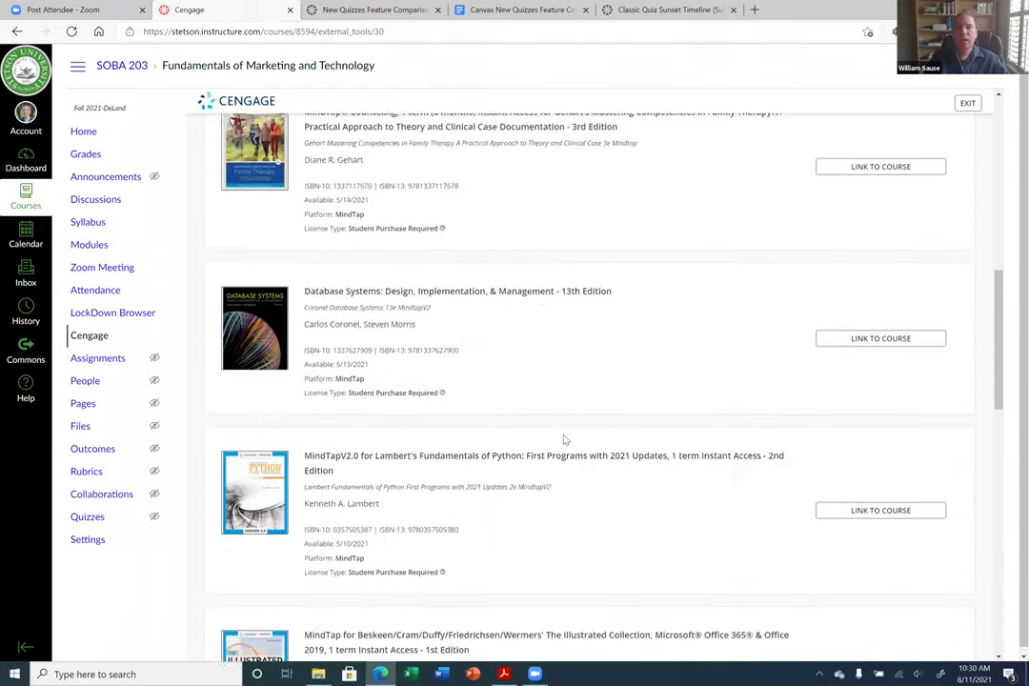
scroll(563, 439, "up", 10)
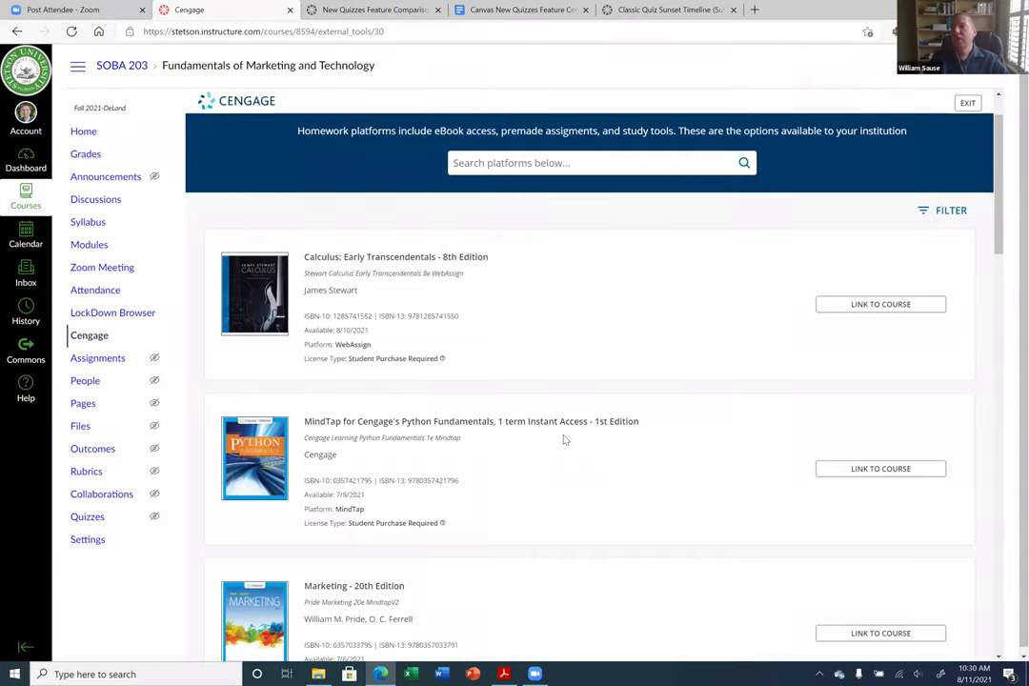
scroll(560, 436, "down", 2)
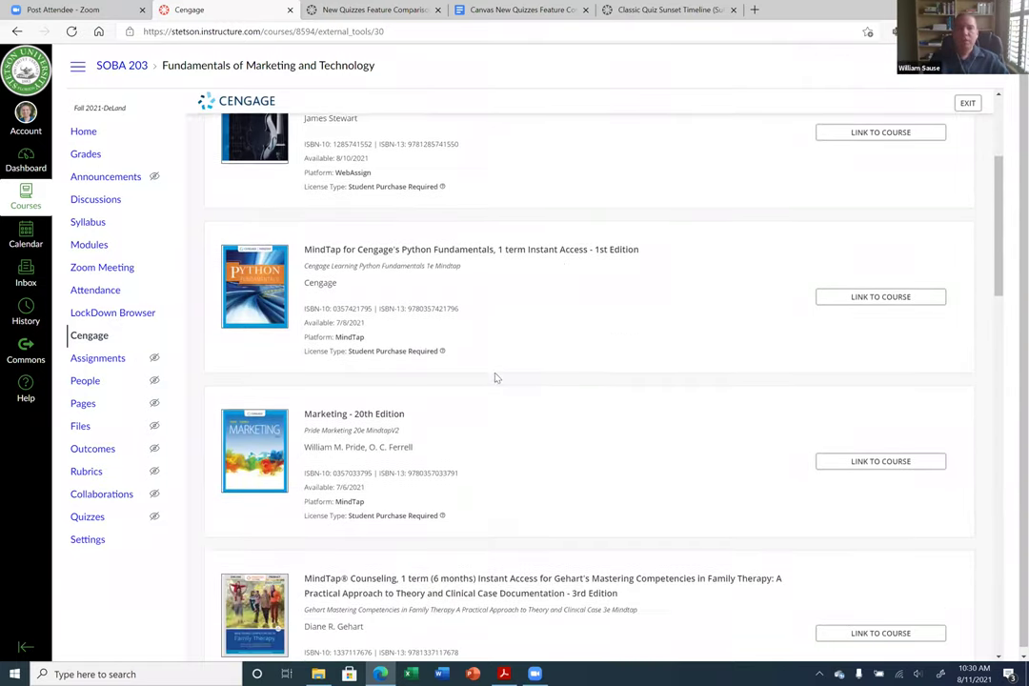
scroll(497, 357, "down", 2)
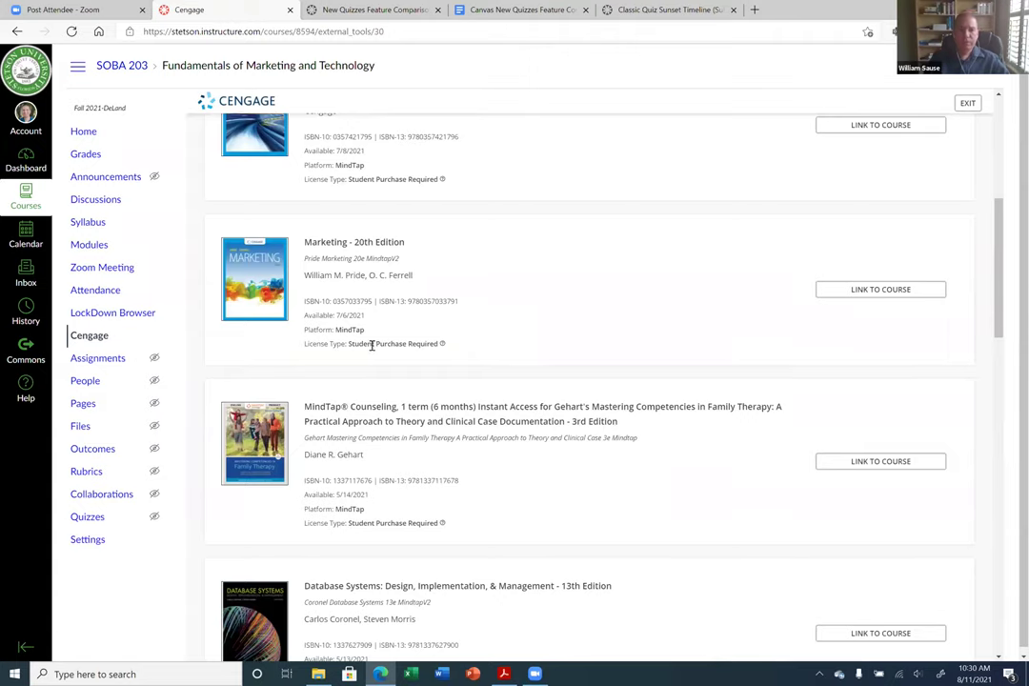
scroll(372, 345, "down", 9)
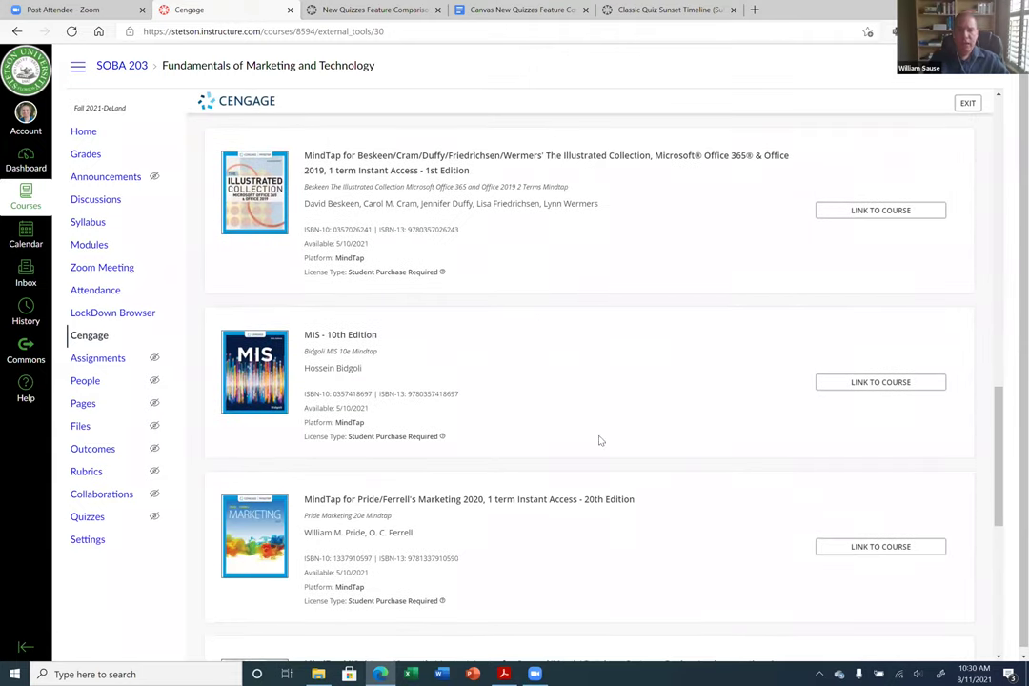
scroll(572, 431, "up", 8)
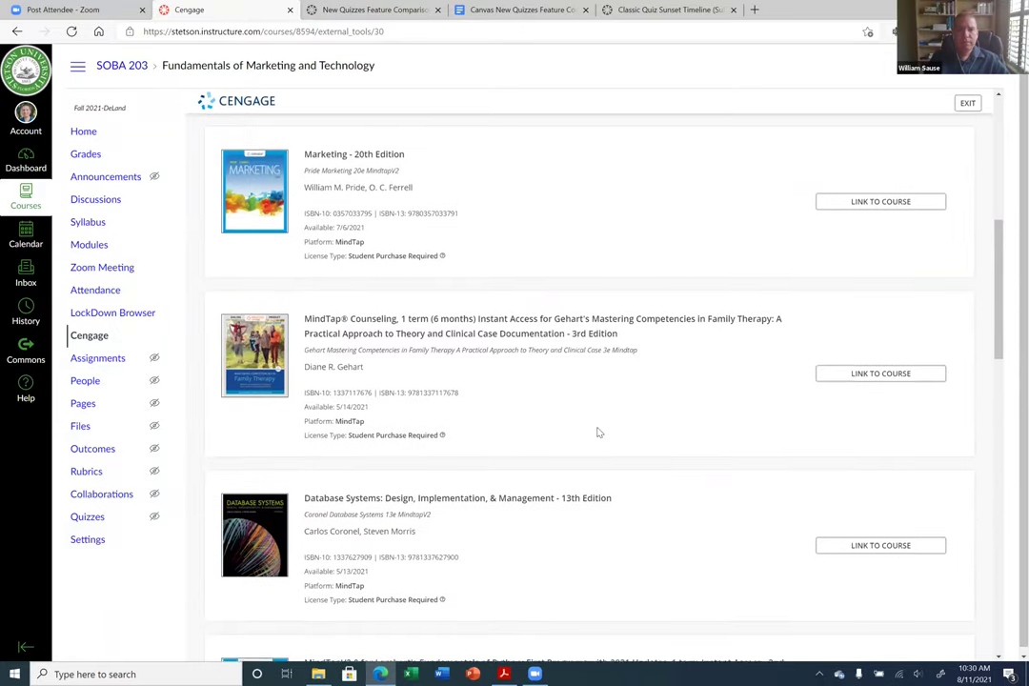
scroll(598, 431, "down", 7)
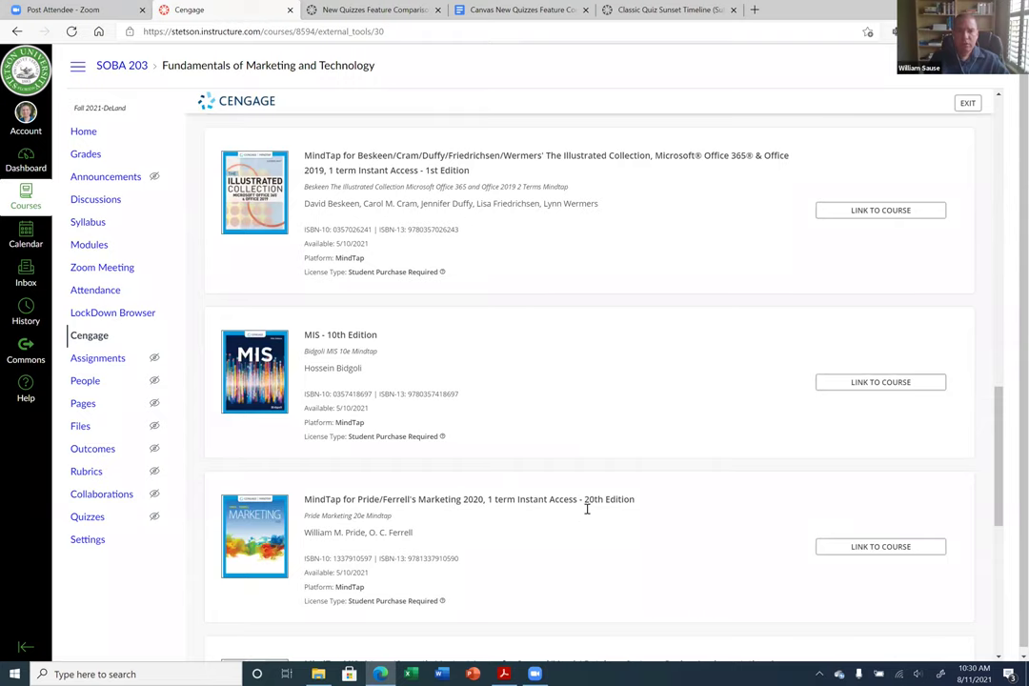
scroll(587, 508, "up", 8)
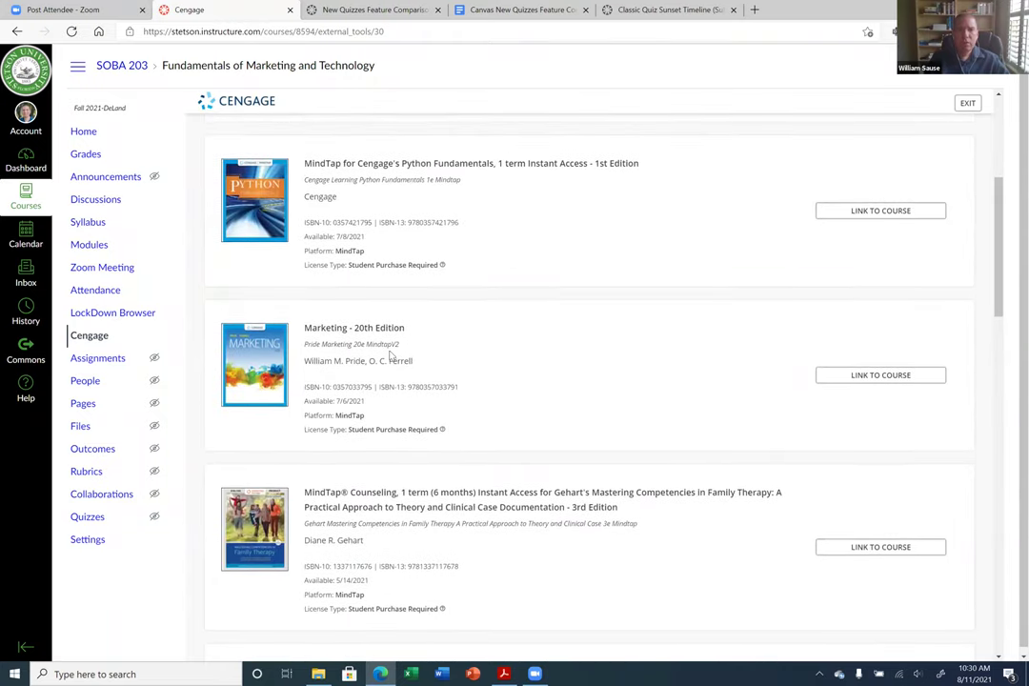
scroll(448, 384, "up", 3)
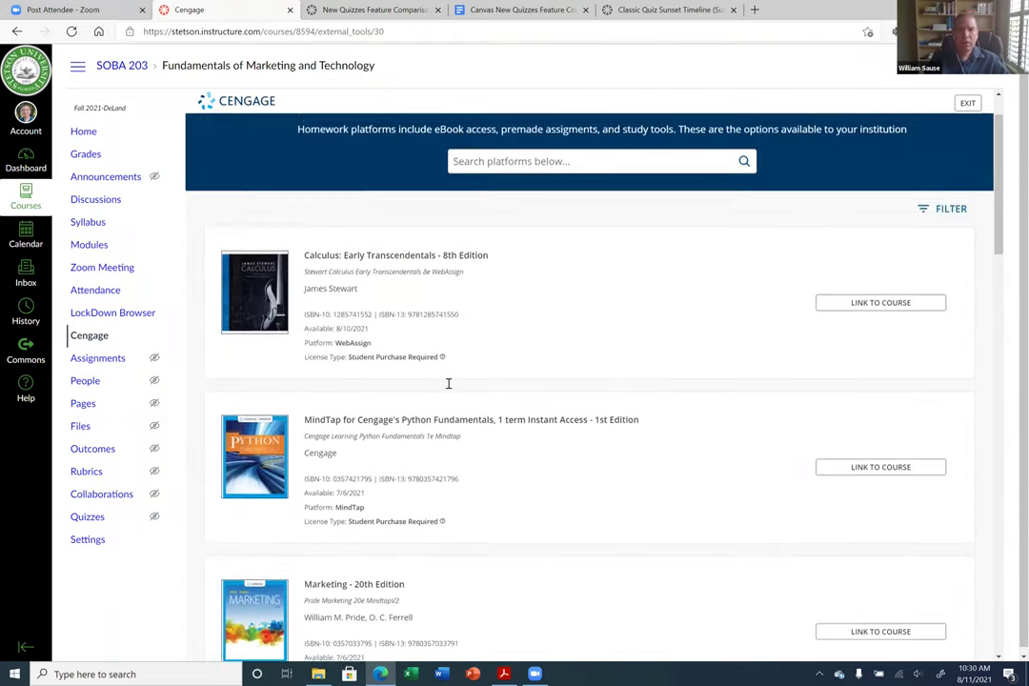
scroll(449, 384, "down", 8)
scroll(451, 388, "down", 7)
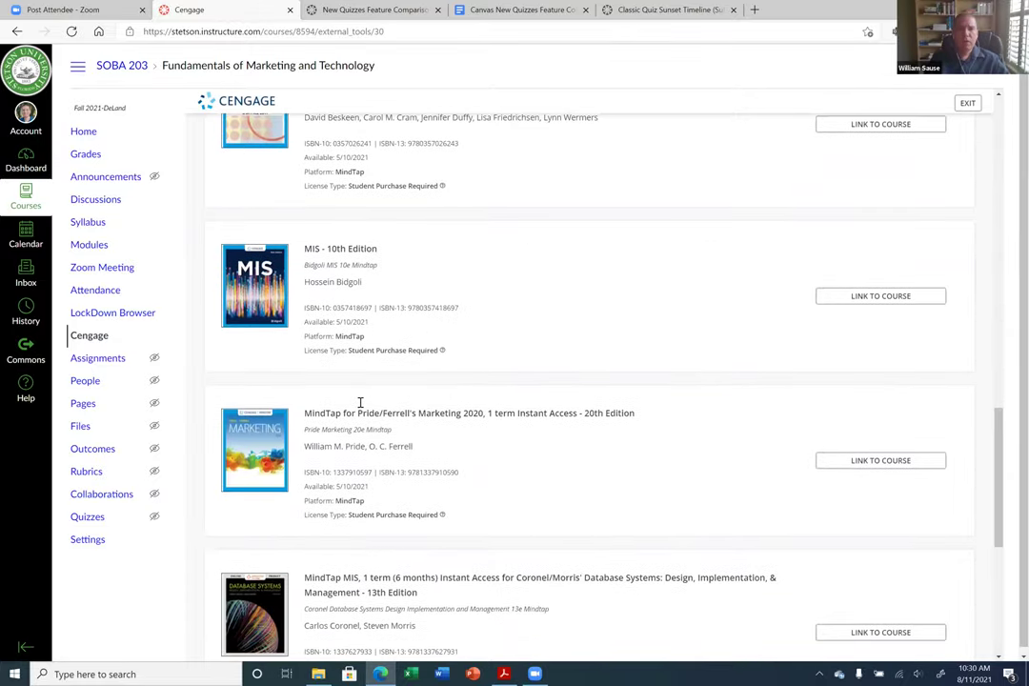
scroll(361, 396, "down", 2)
scroll(362, 393, "up", 6)
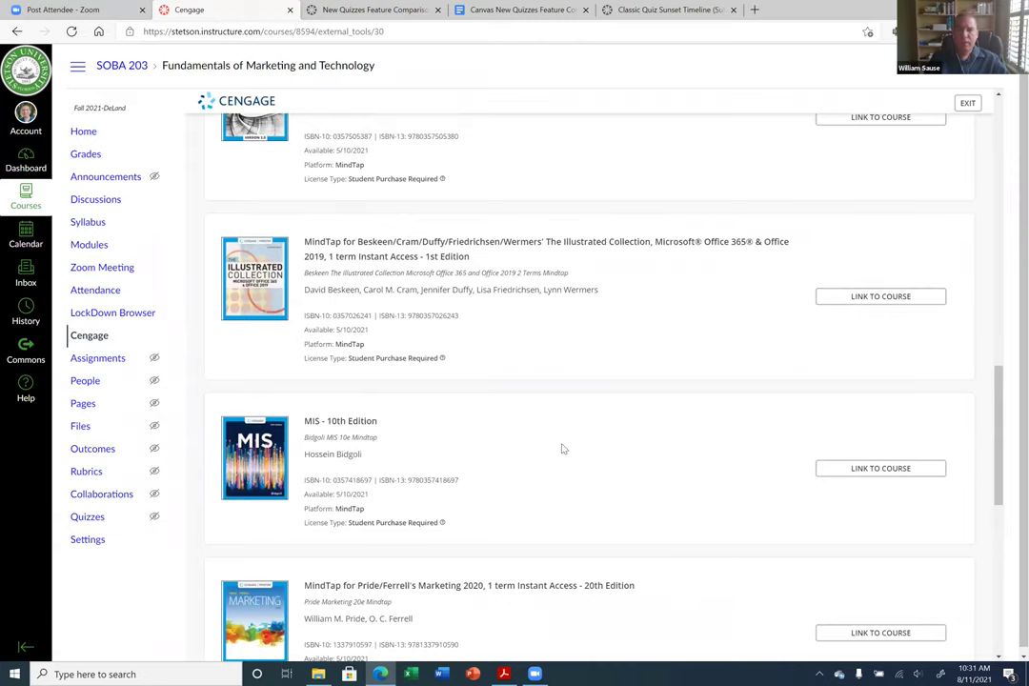
left_click(889, 475)
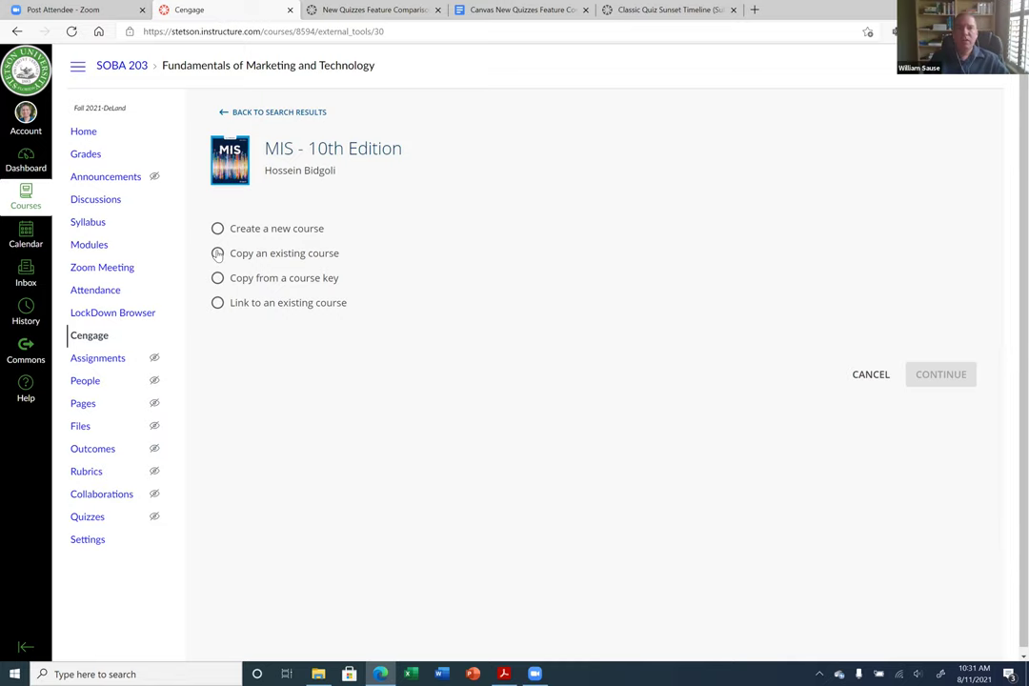
Step: Choose to copy an existing course, selecting SOBA 203 - MIS - Summer 2021 as the source
left_click(217, 254)
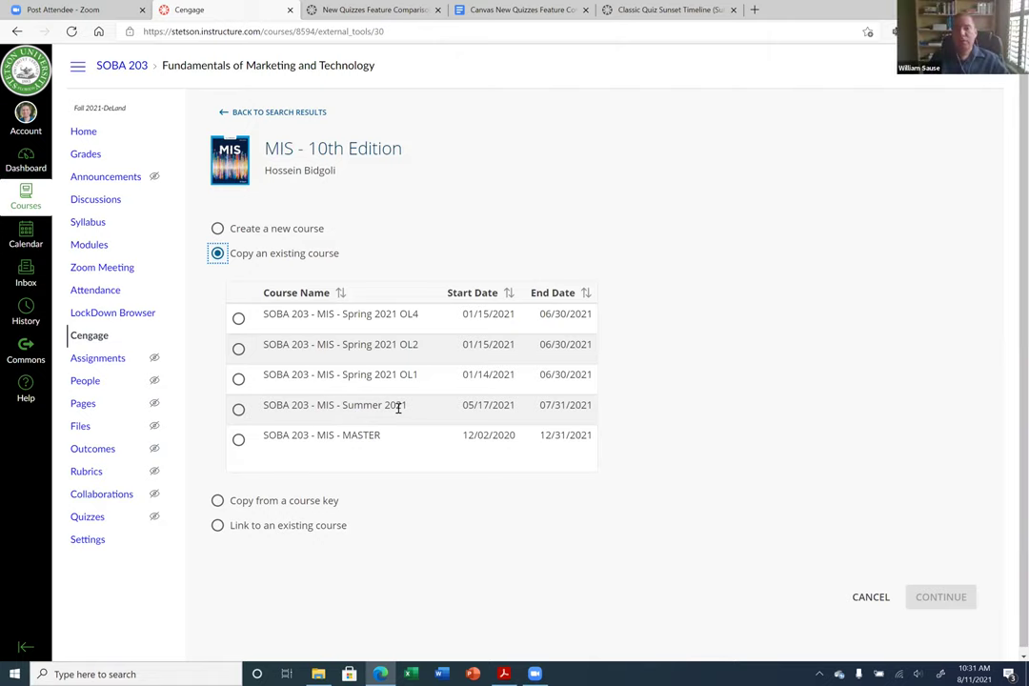
left_click(240, 408)
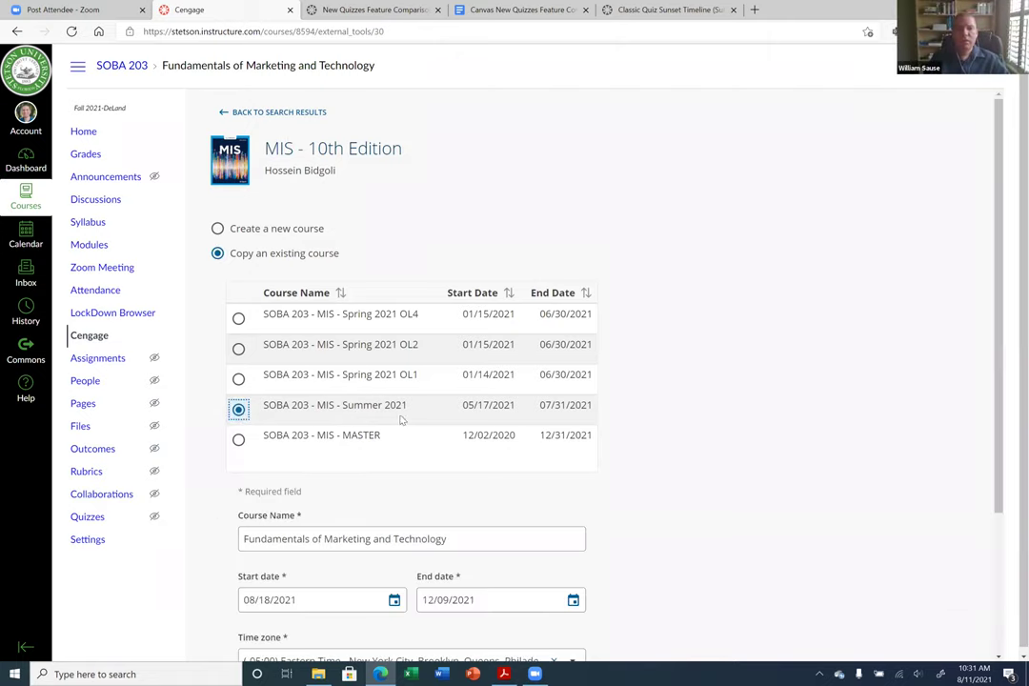
scroll(690, 460, "down", 2)
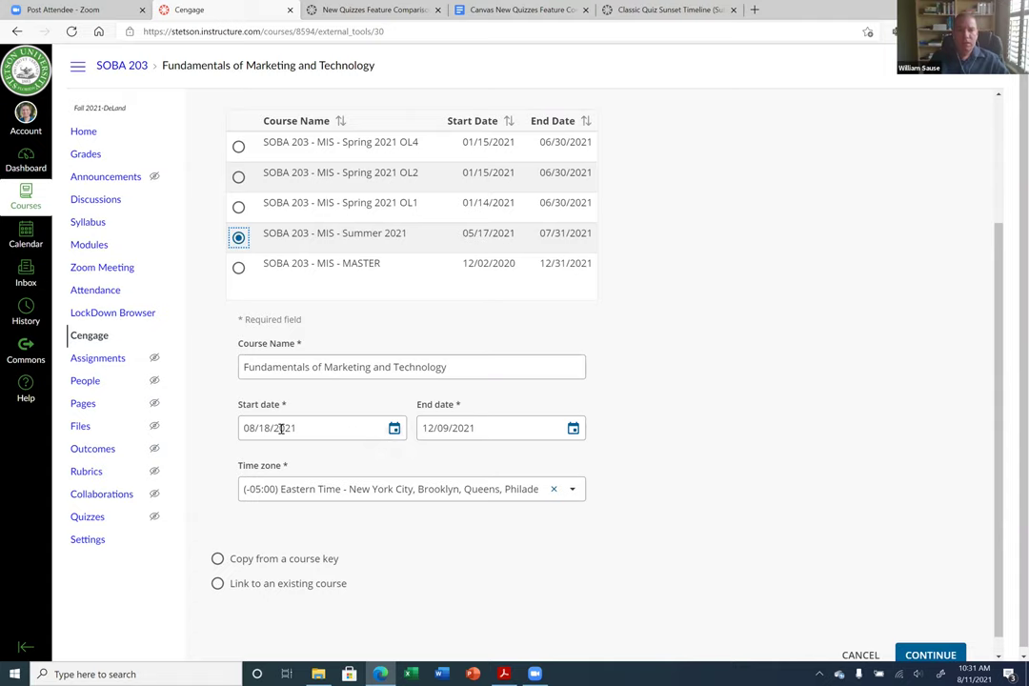
Step: Set the copied course's start date to 08/20/2021 and end date to 12/31/2021
left_click(394, 427)
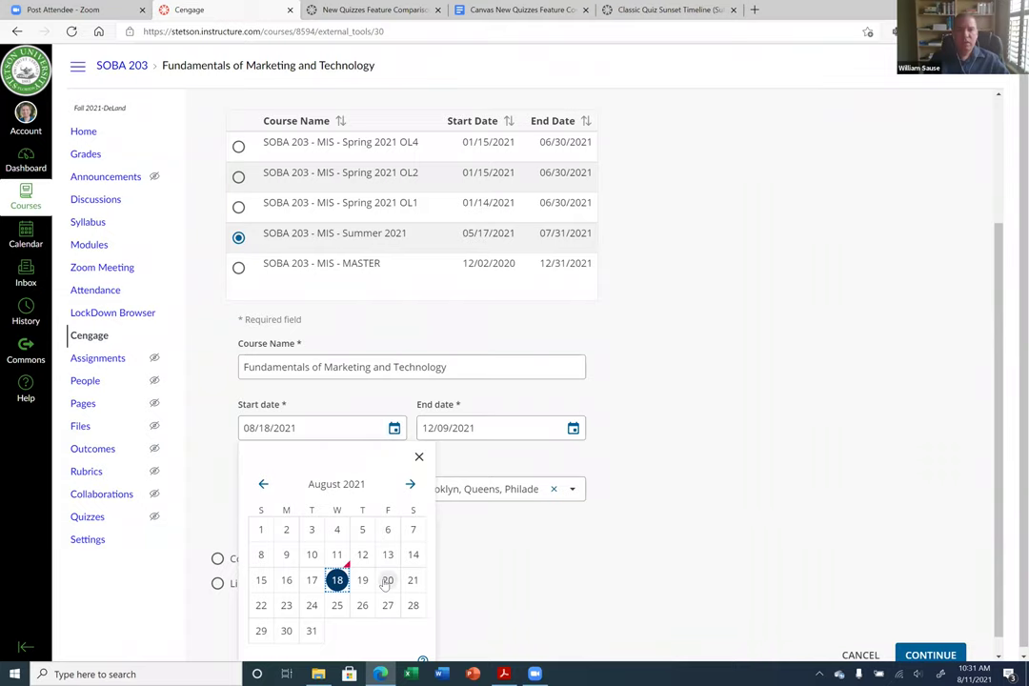
left_click(385, 581)
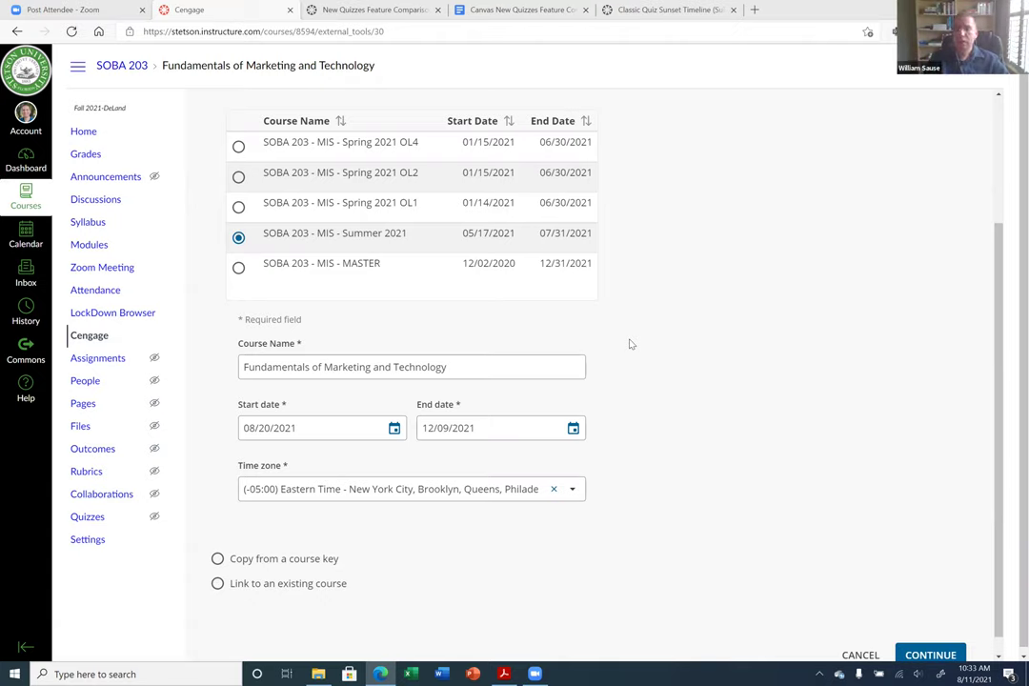
left_click(304, 426)
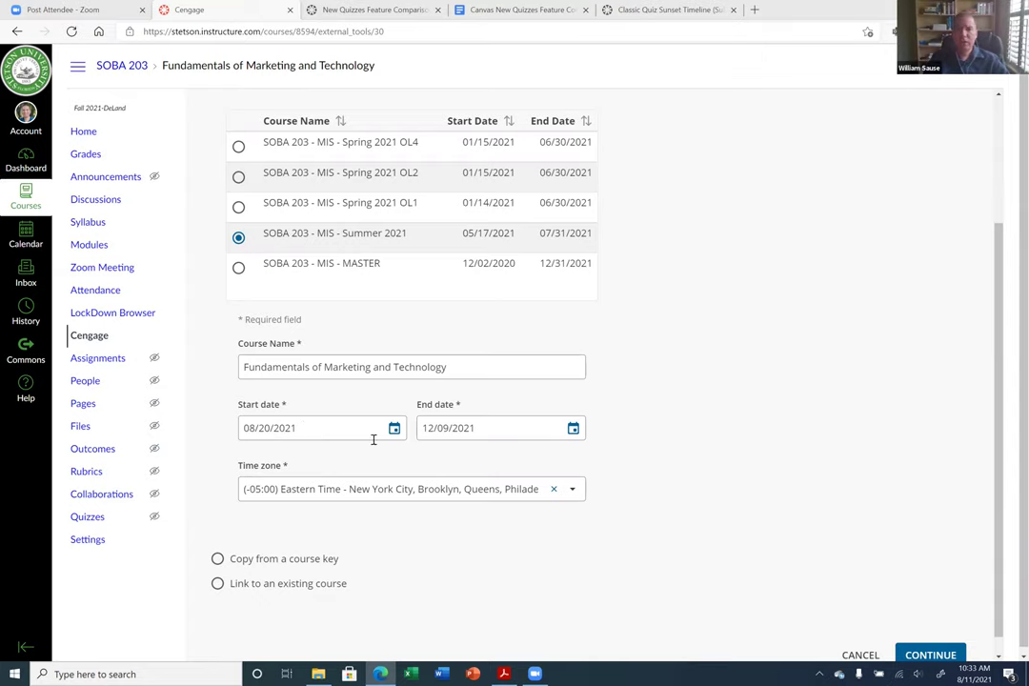
left_click(573, 430)
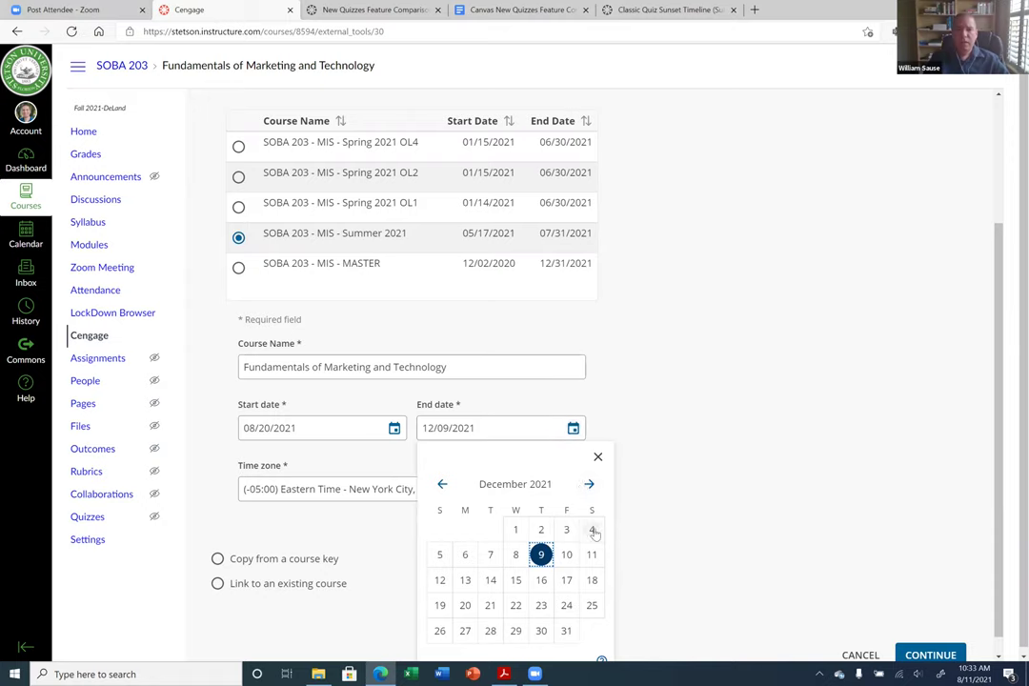
scroll(591, 534, "down", 1)
left_click(567, 609)
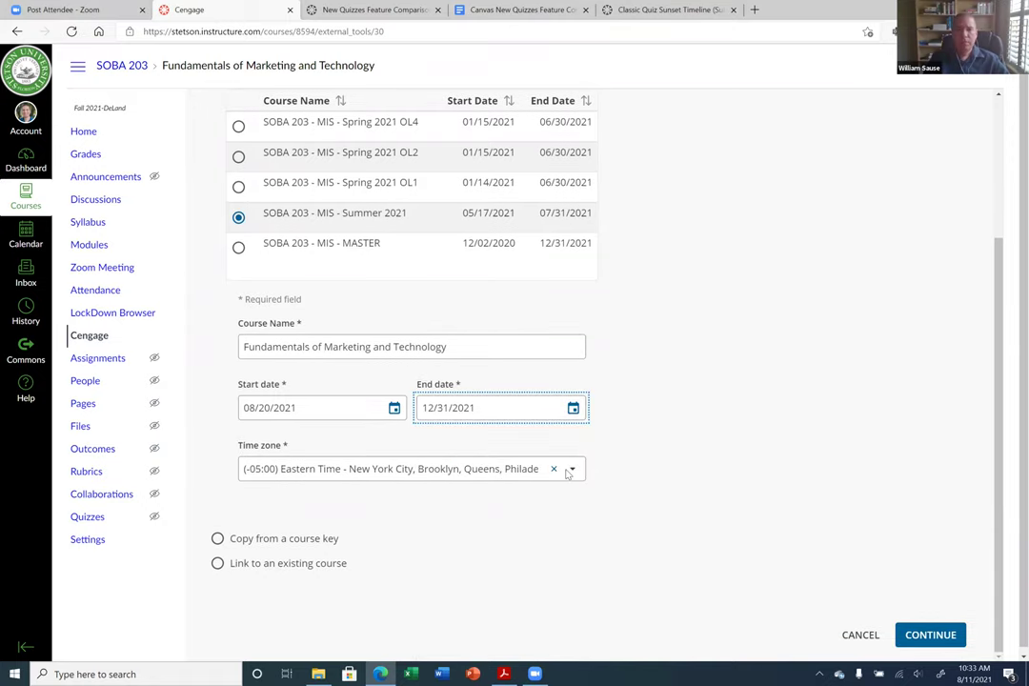
scroll(444, 394, "up", 1)
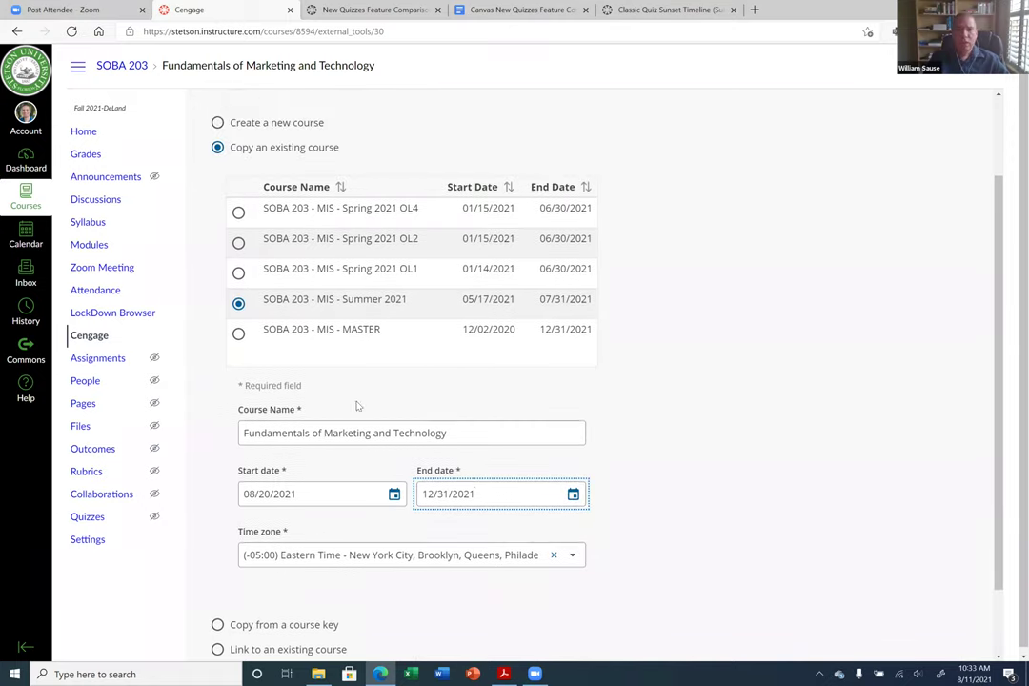
left_click_drag(452, 431, 239, 434)
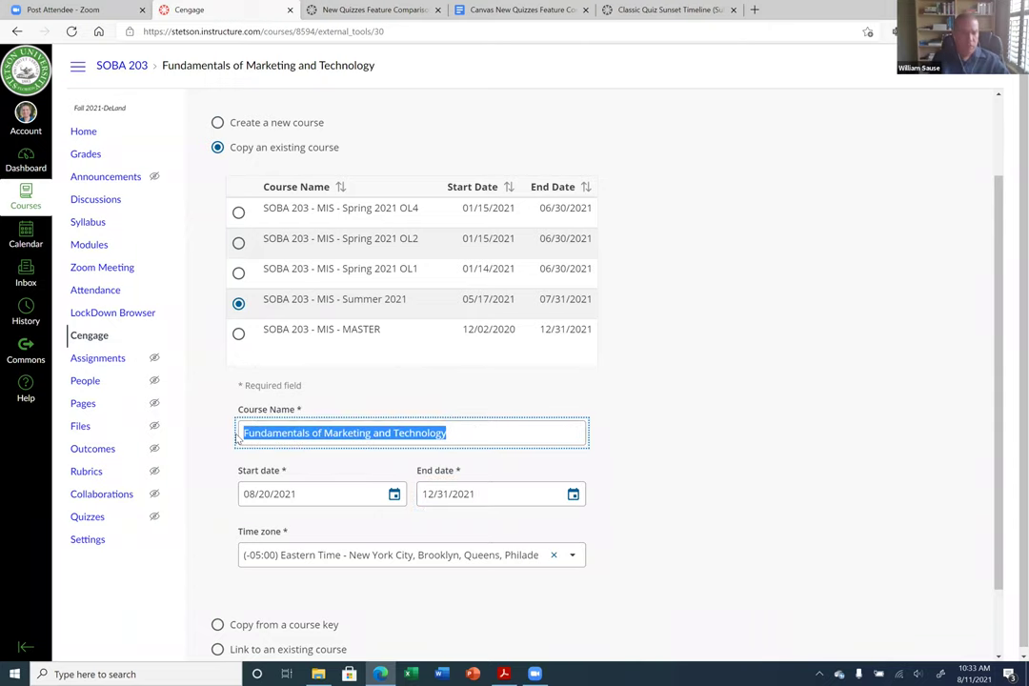
Step: Name the copy 'SOBA 203 - MIS - Fall 2021', submit it, and confirm the gradebook settings
type("SOBA ")
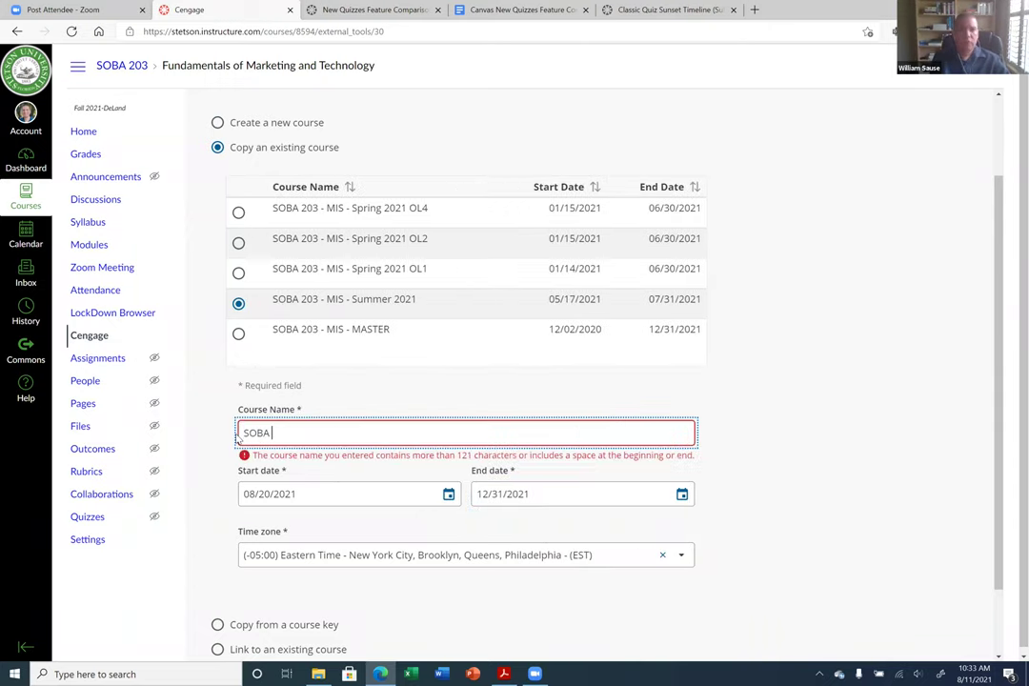
type("203 - MIS ")
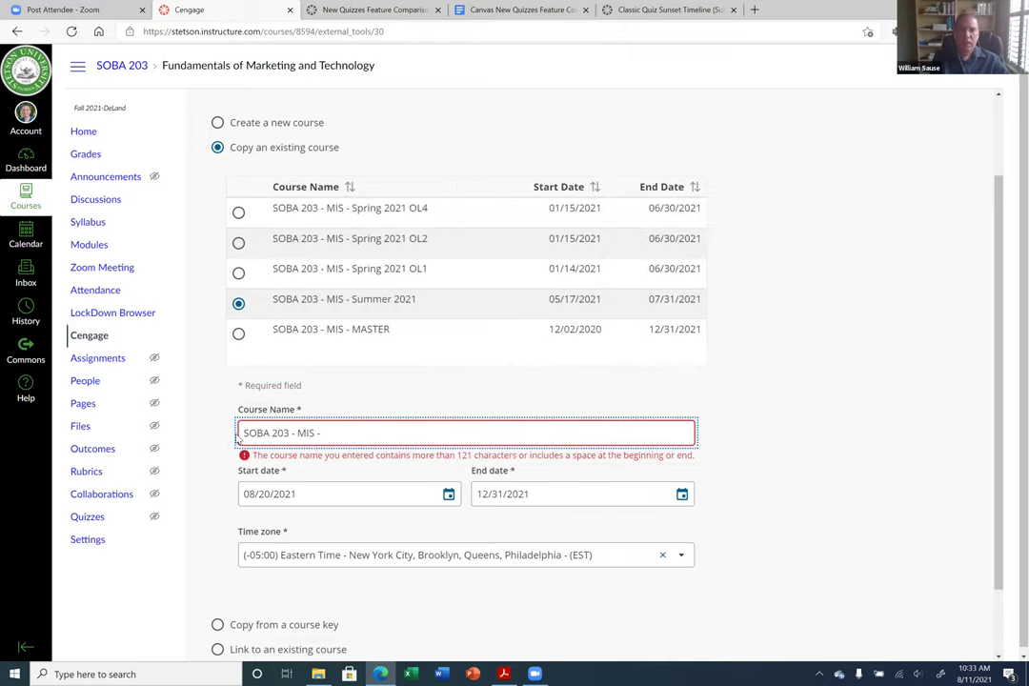
type("- Spring 2021")
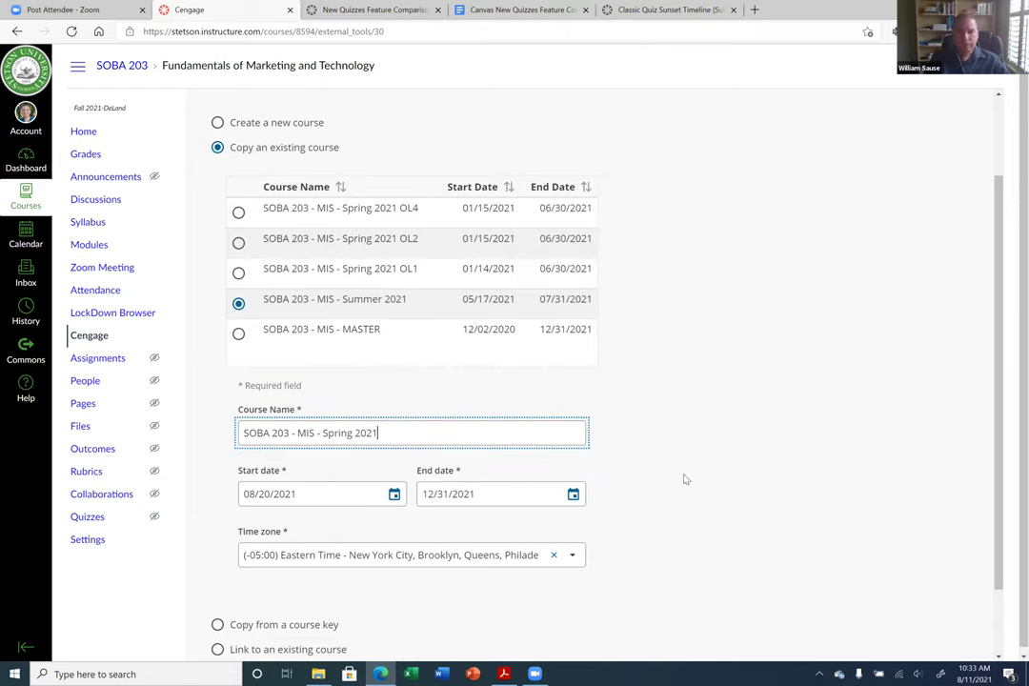
scroll(682, 480, "down", 2)
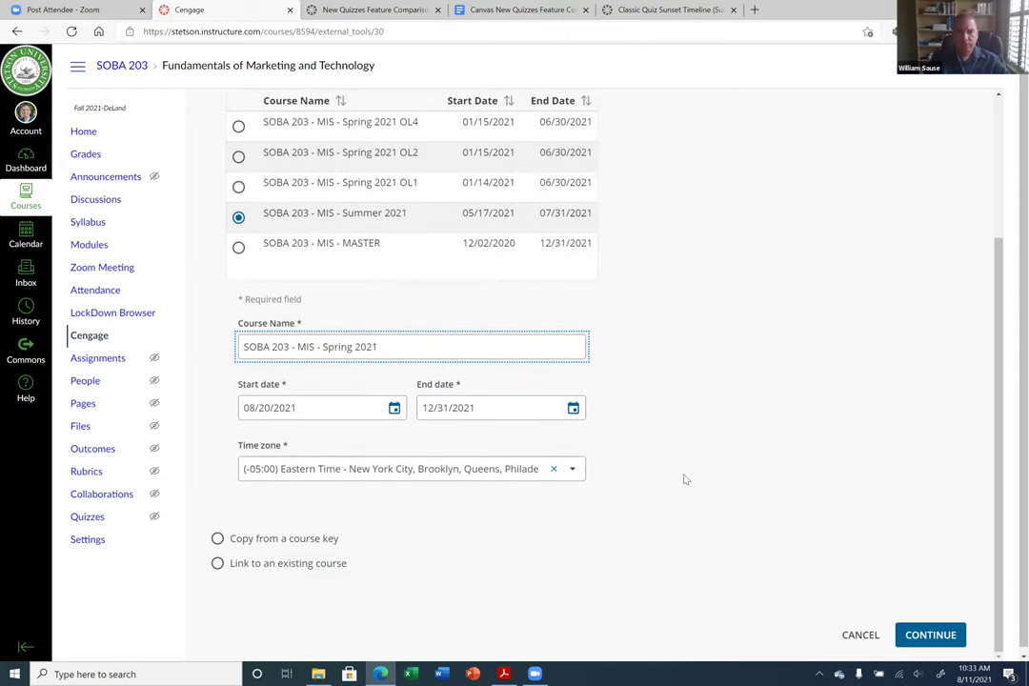
double_click(337, 347)
type("Fall")
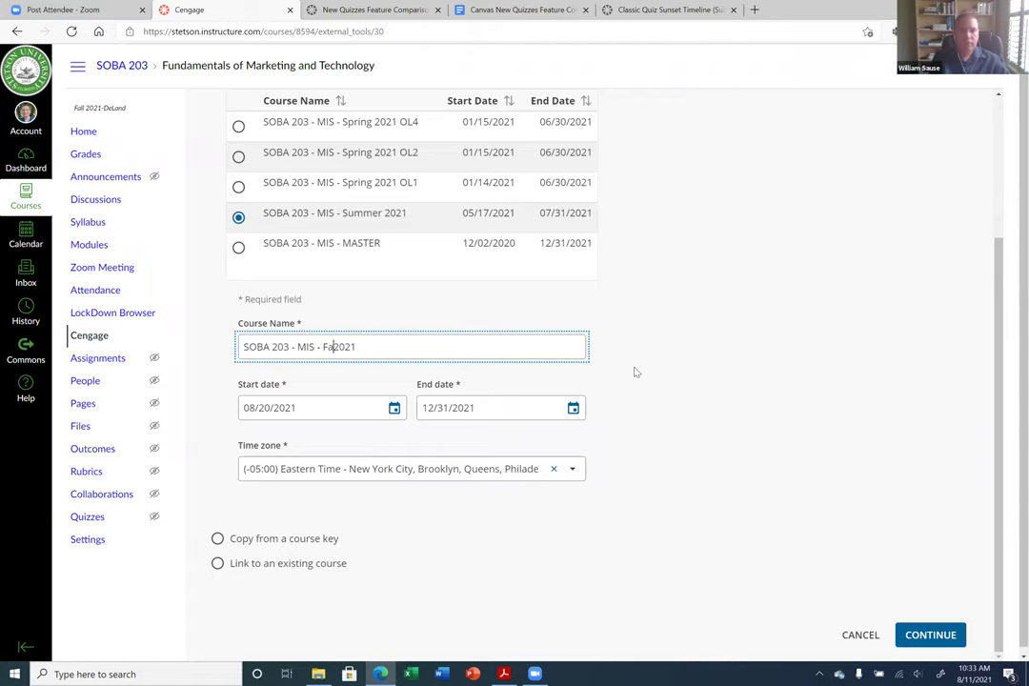
left_click(659, 408)
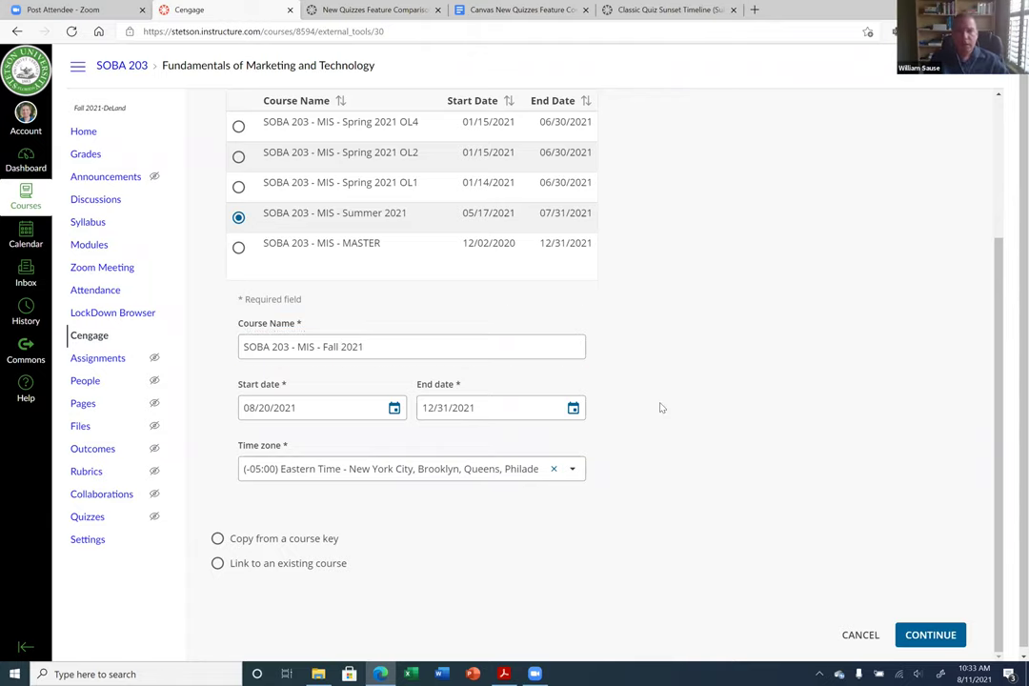
scroll(743, 458, "down", 1)
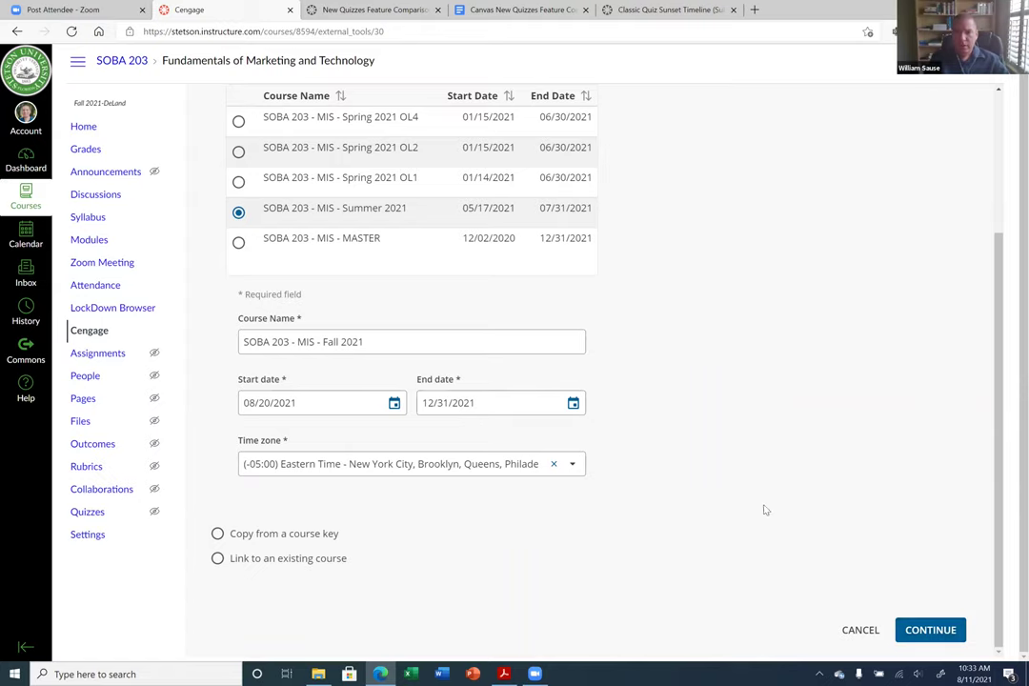
left_click(924, 619)
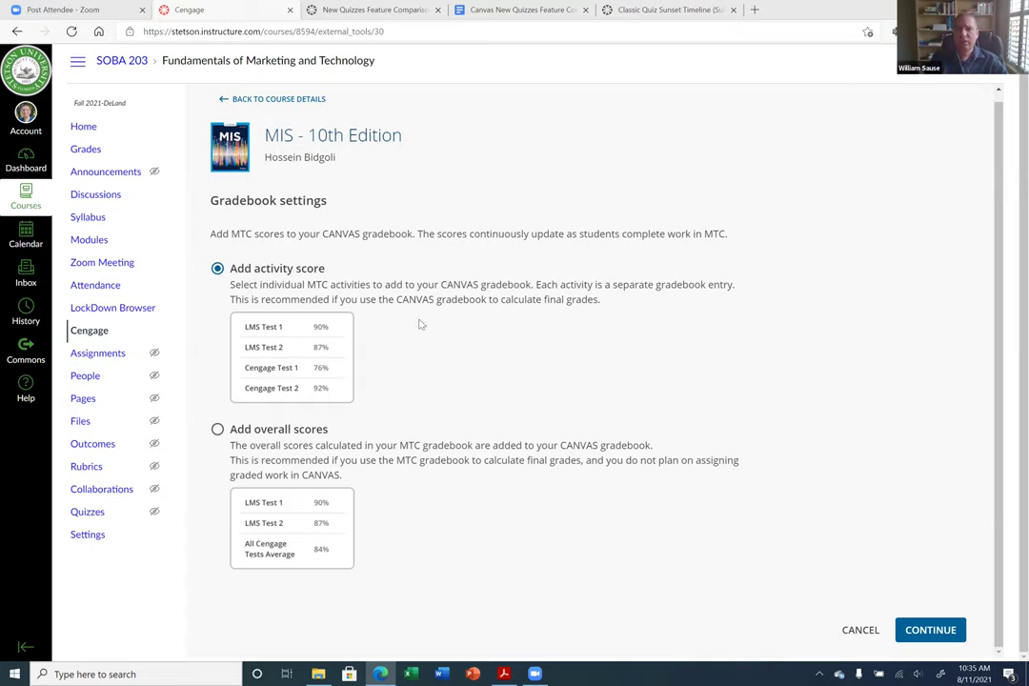
left_click(919, 627)
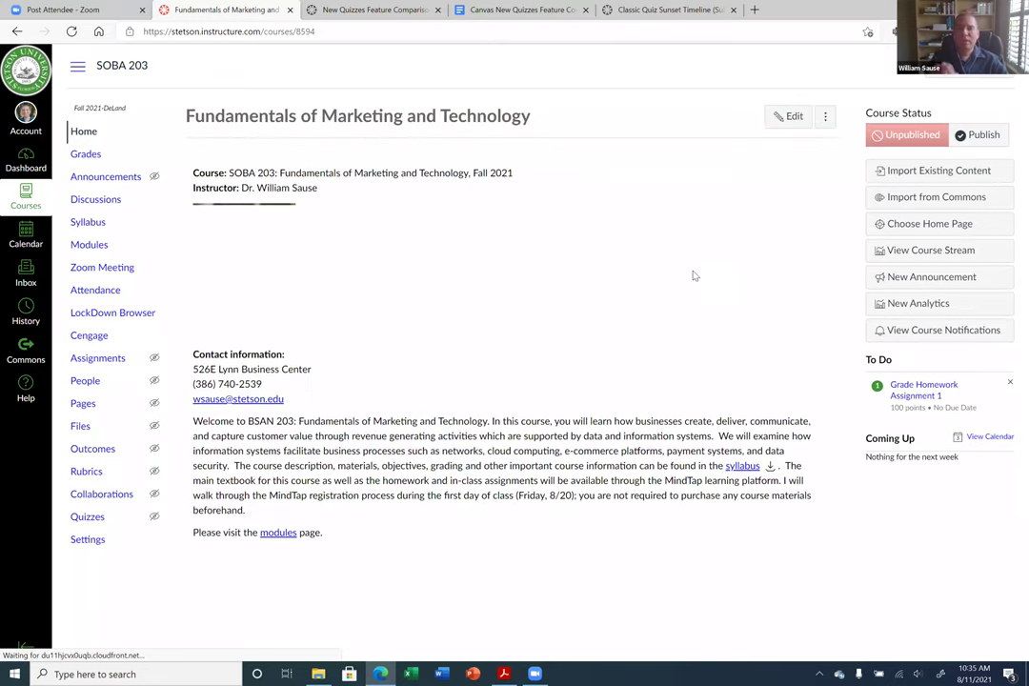
Step: Open a new browser tab beside the Canvas course tab
left_click(753, 10)
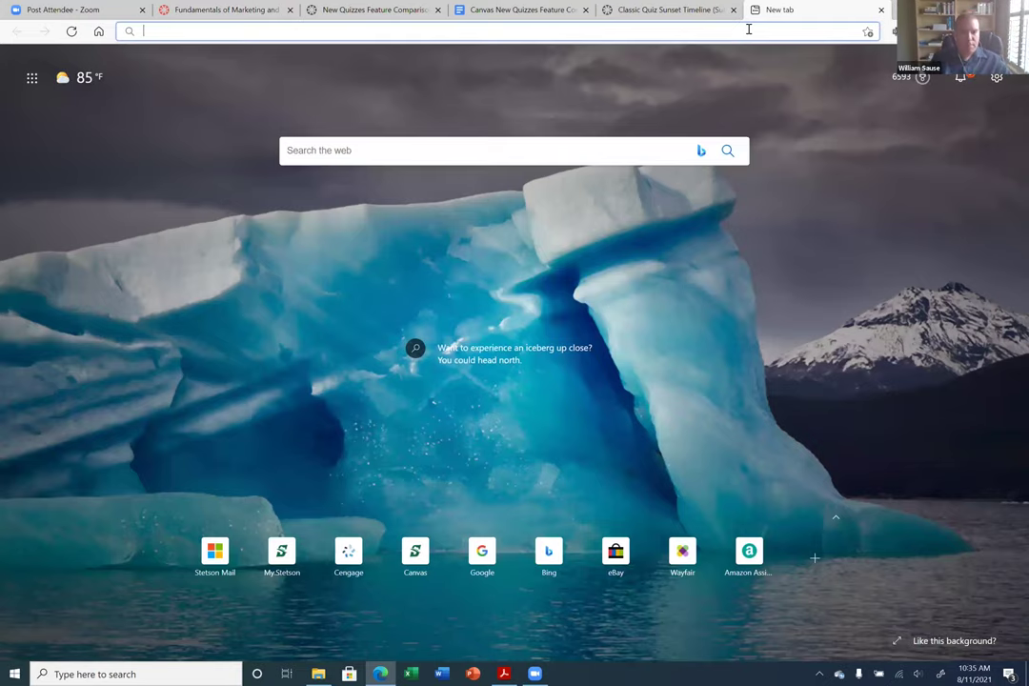
Step: Go to the Cengage website and sign in with the saved instructor account e-mail and password
left_click(350, 550)
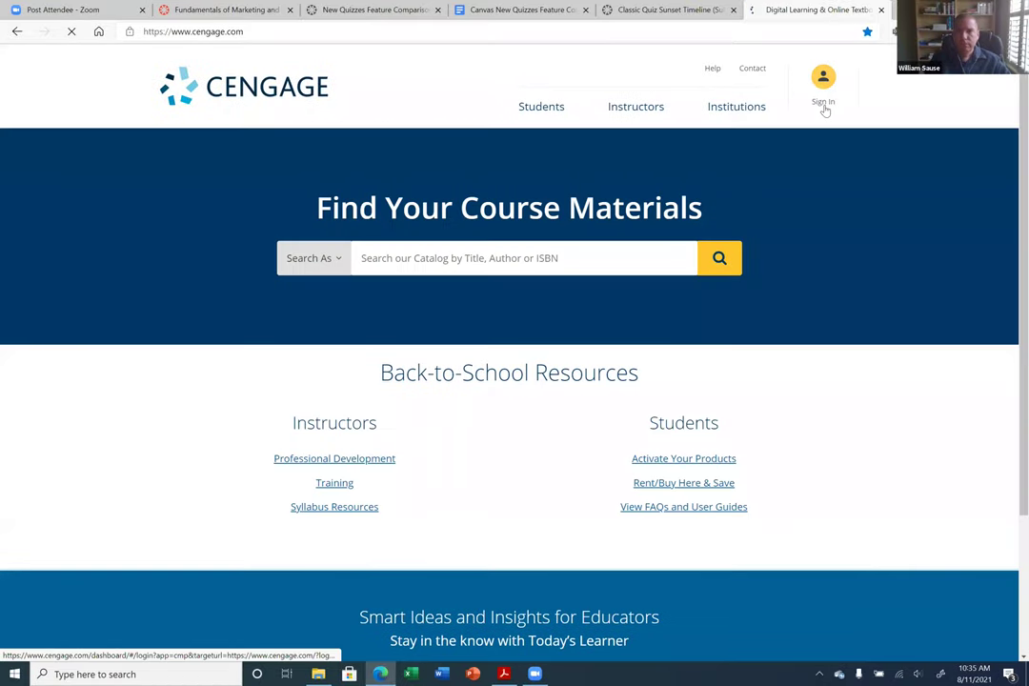
left_click(825, 106)
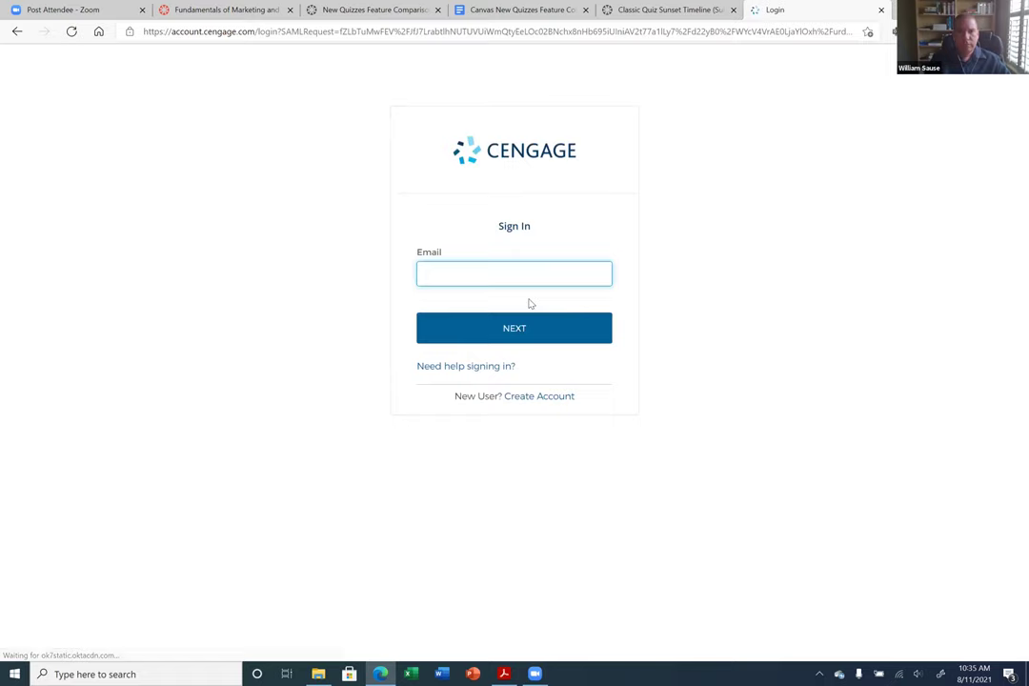
left_click(473, 277)
left_click(471, 320)
left_click(477, 333)
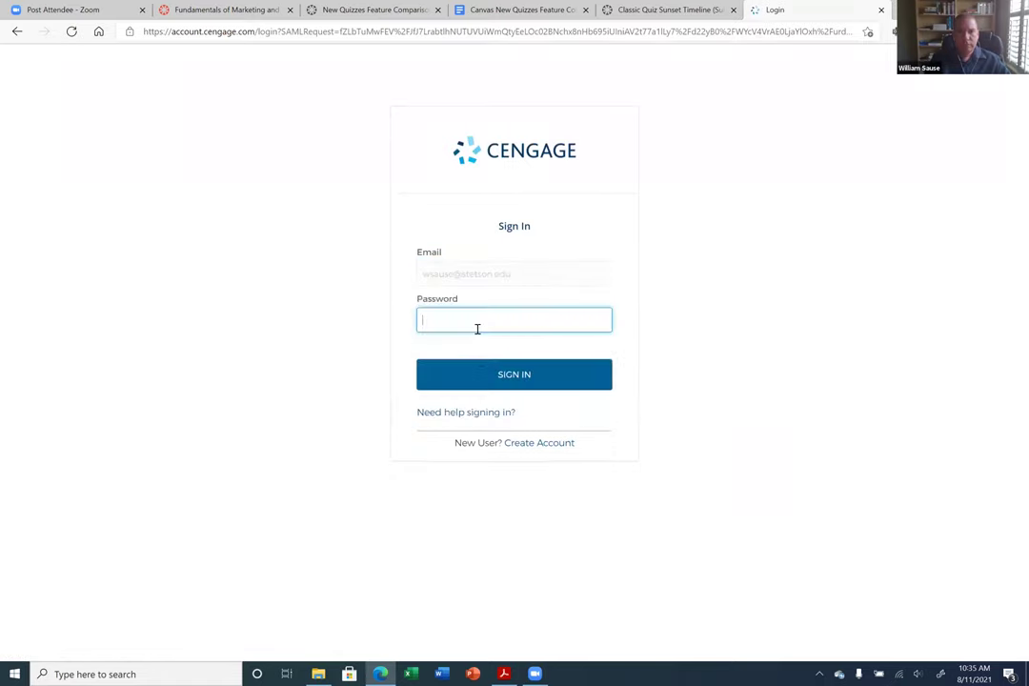
left_click(484, 380)
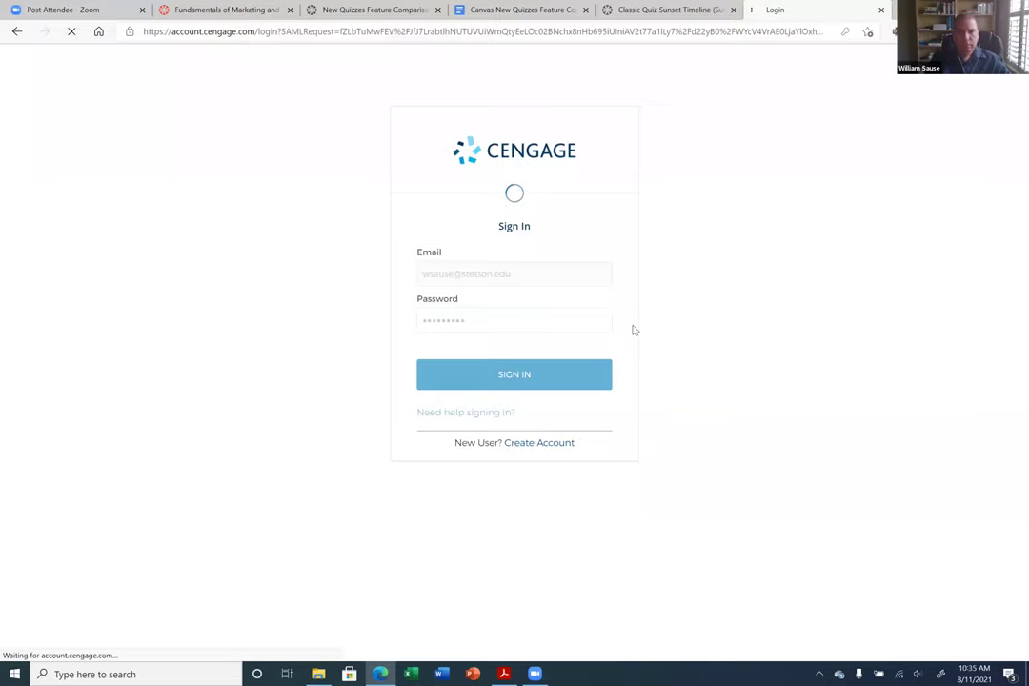
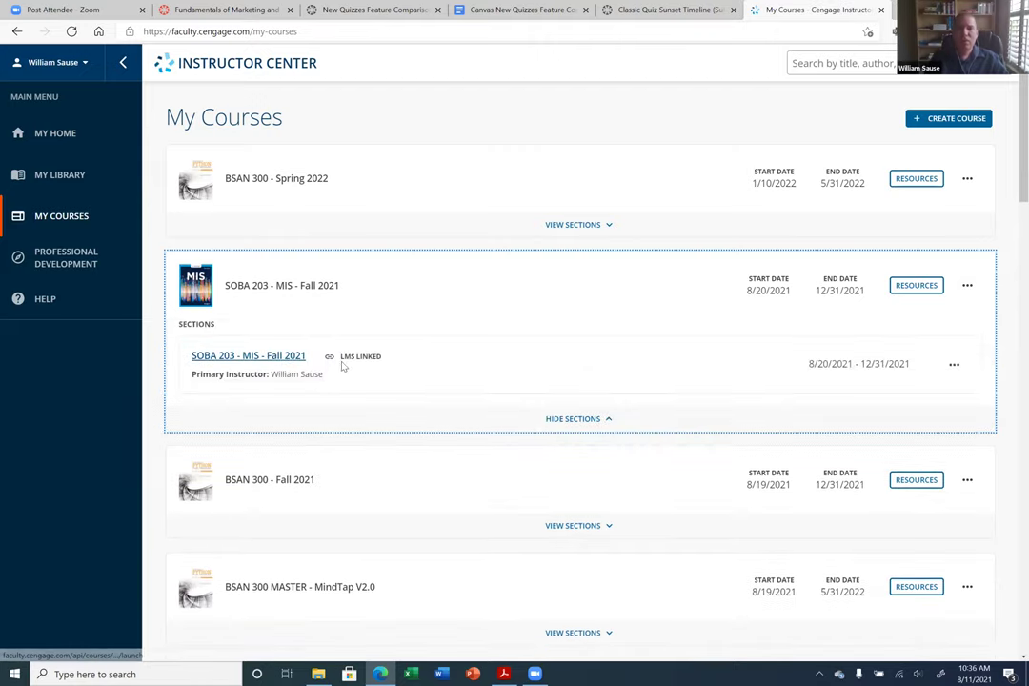
Step: Check the SOBA 203 section's options and account menu, then launch SOBA 203 - MIS - Fall 2021
left_click_drag(340, 359, 381, 358)
left_click(381, 358)
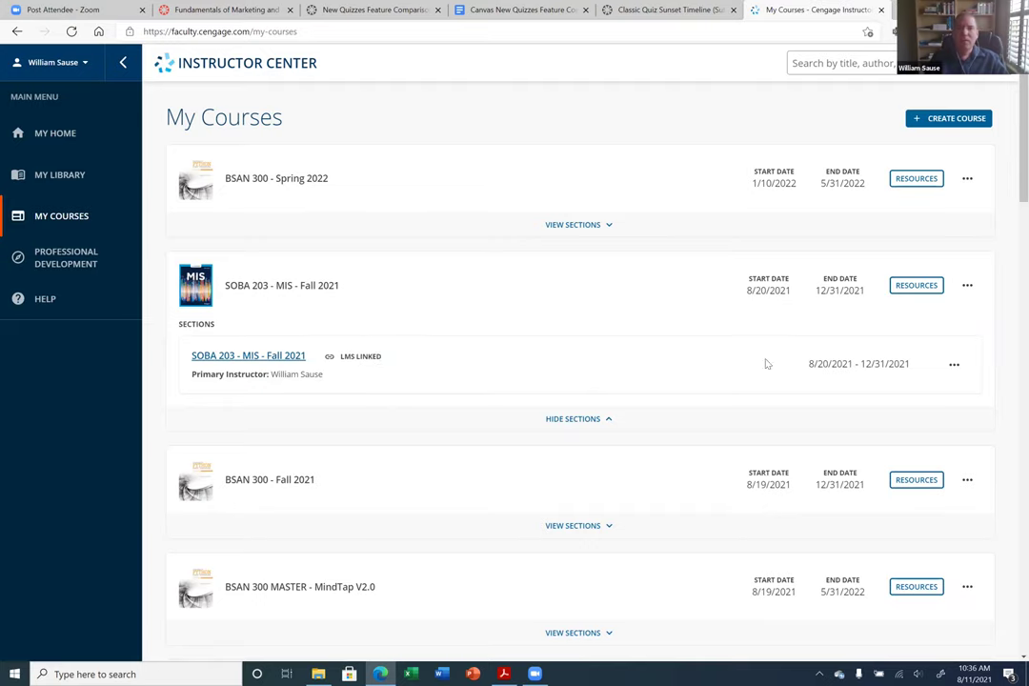
left_click(951, 365)
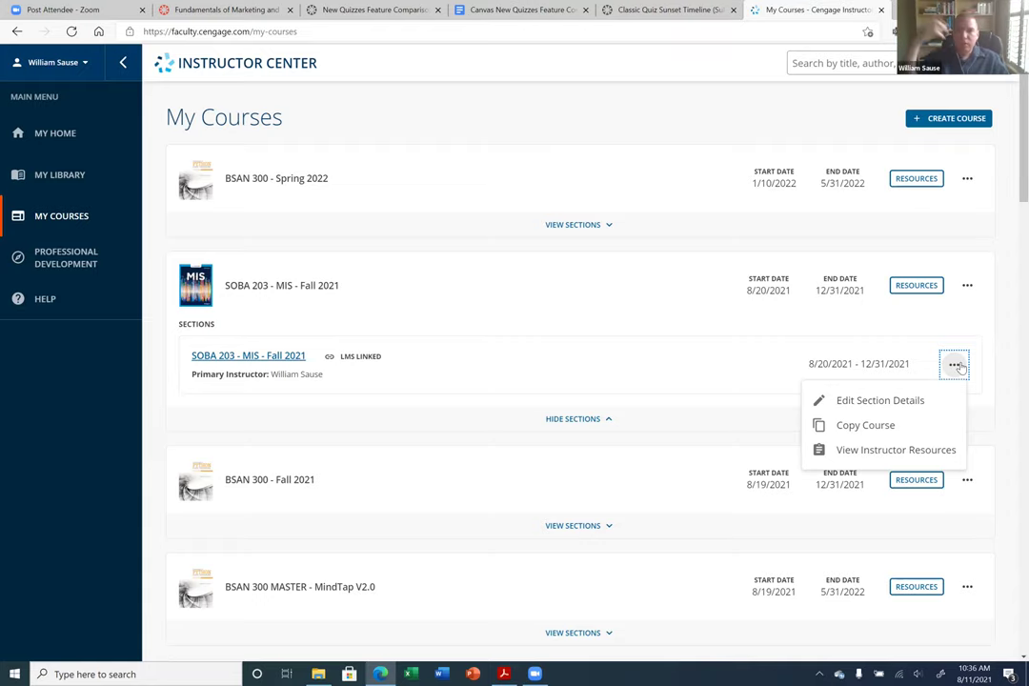
left_click(534, 323)
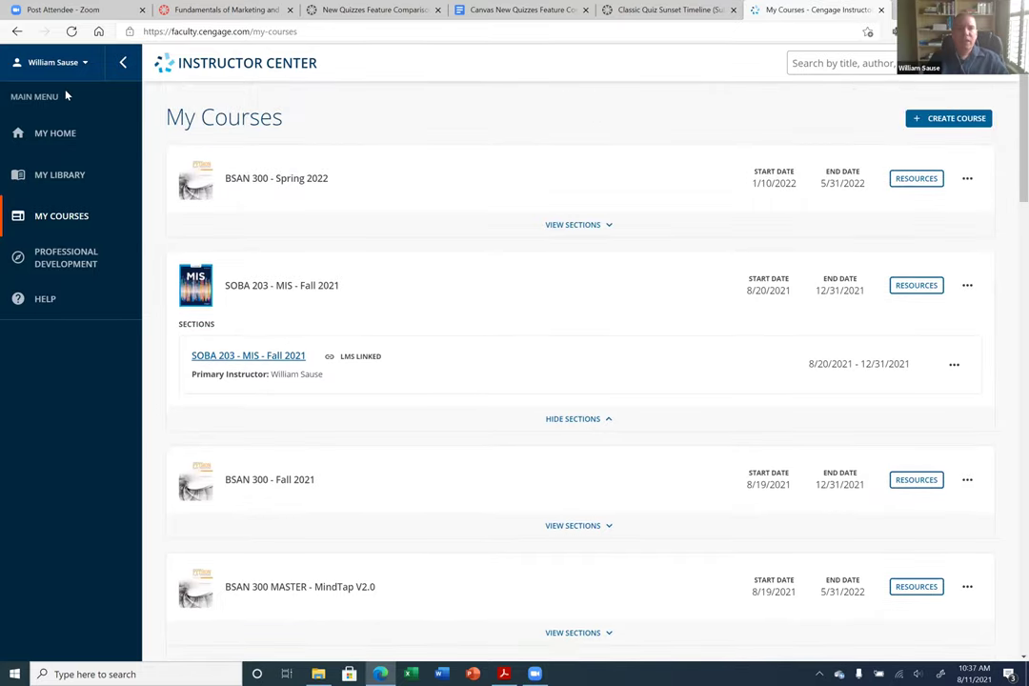
left_click(80, 66)
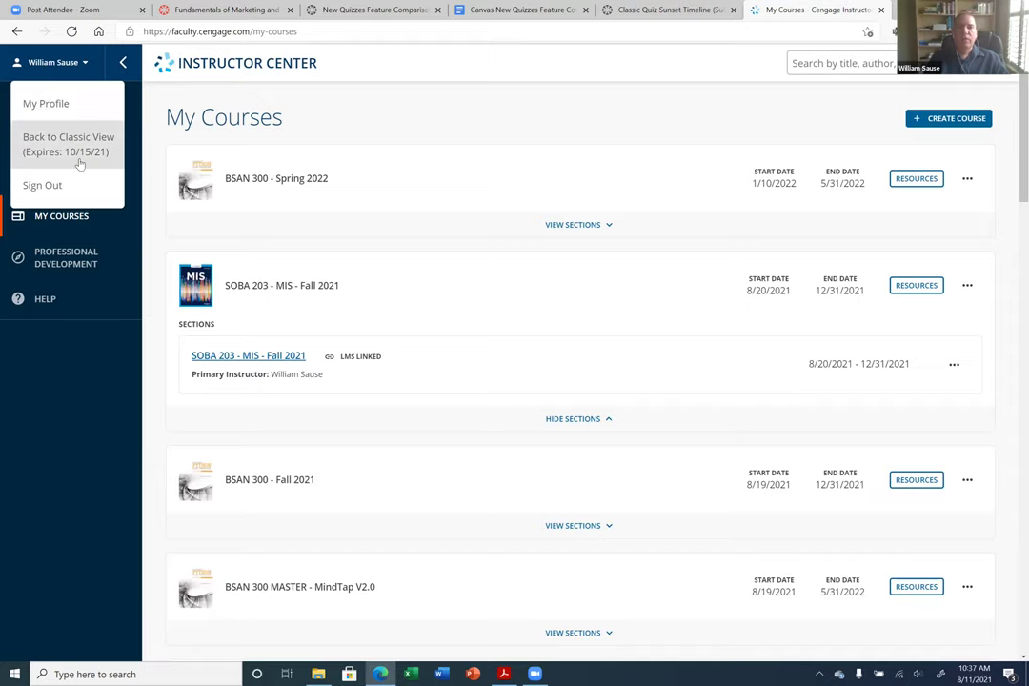
left_click(82, 64)
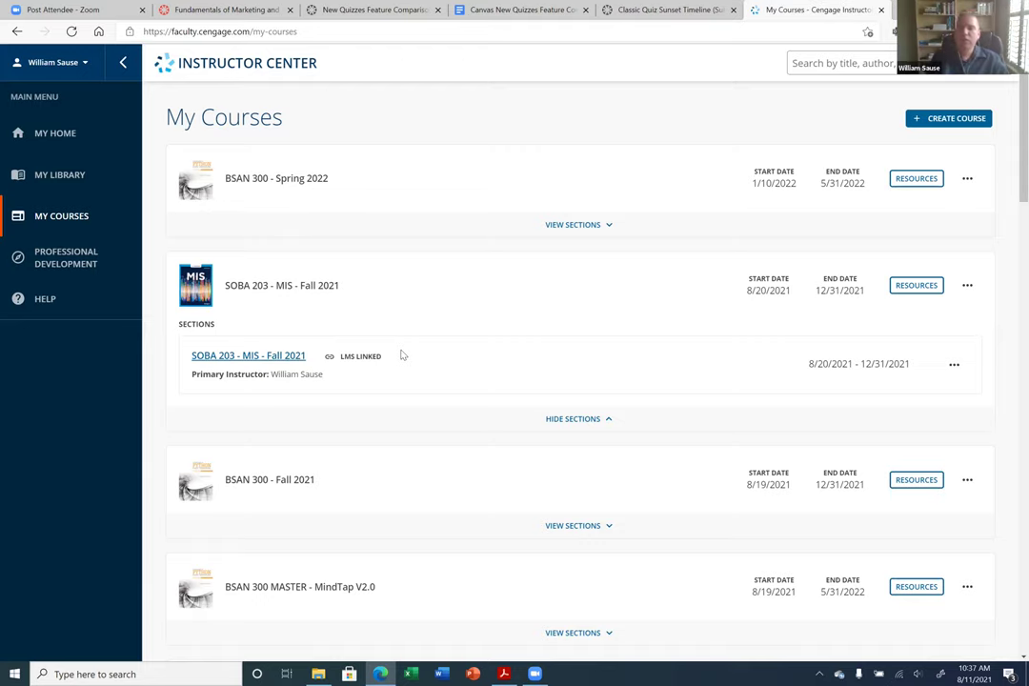
left_click(246, 354)
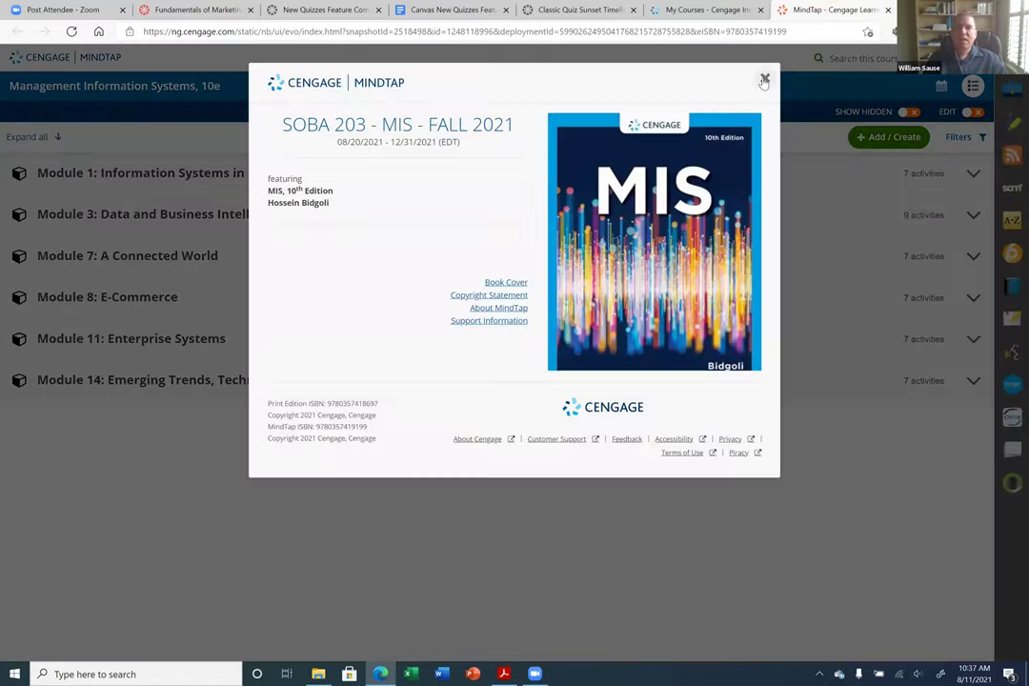
Step: Dismiss the loading splash and welcome tour, then expand Module 1: Information Systems in Business
left_click(764, 80)
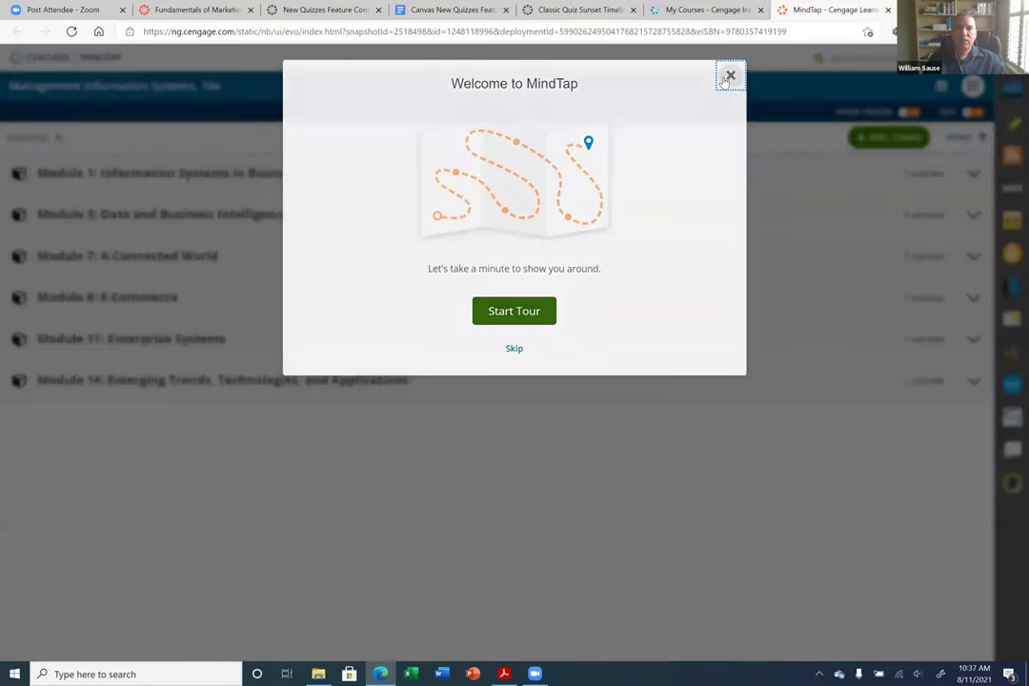
left_click(727, 76)
left_click(130, 179)
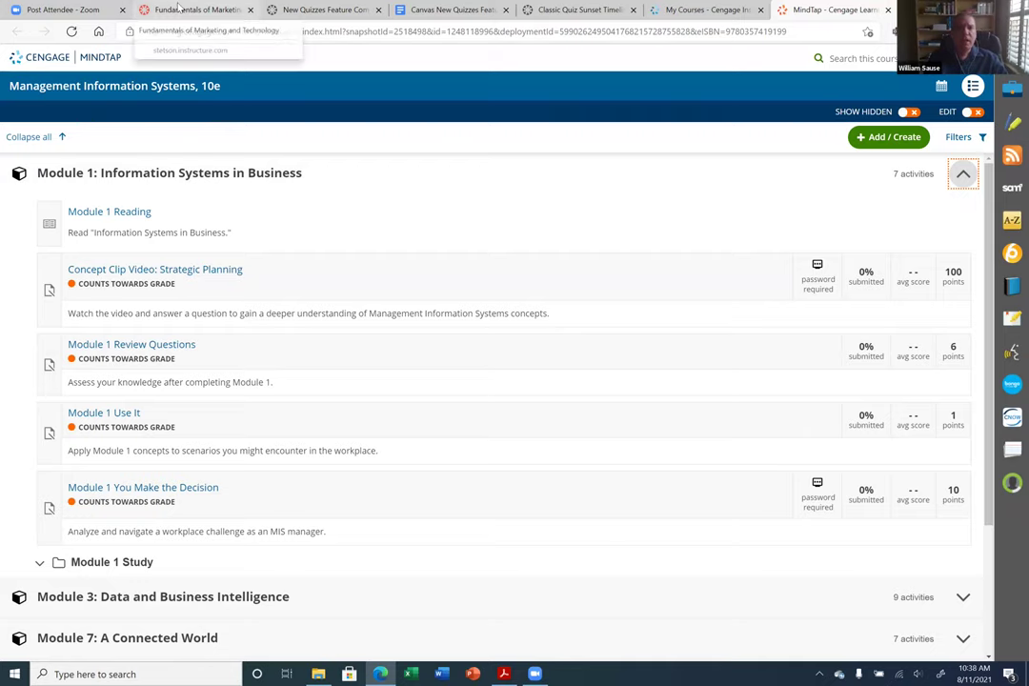
Step: Return to the Canvas SOBA 203 course and show its Cengage page with MIS - 10th Edition
left_click(178, 8)
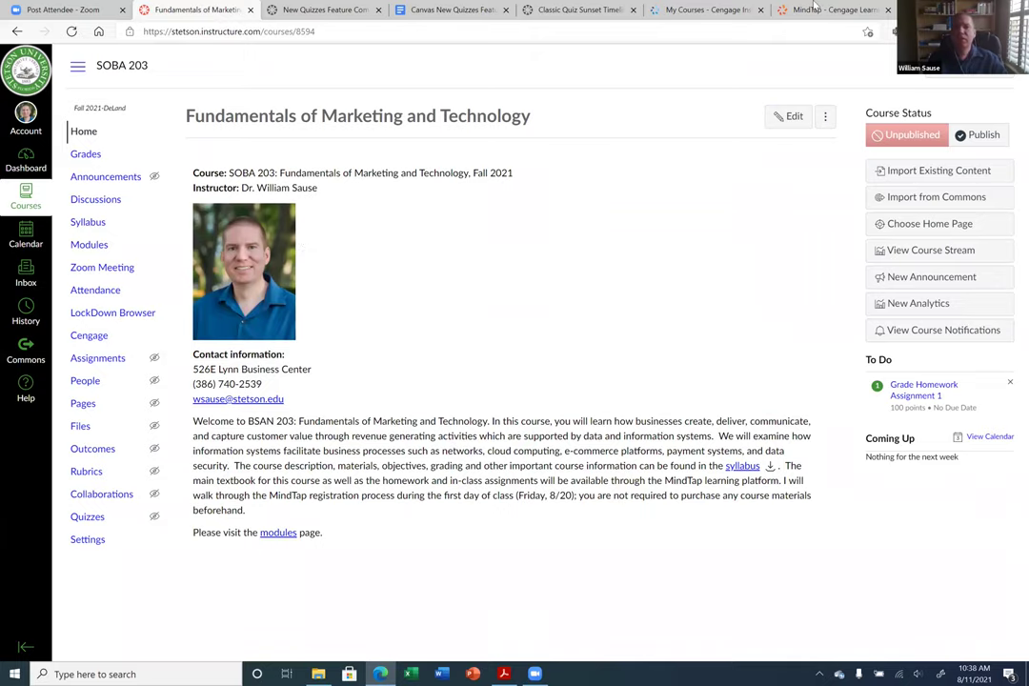
key("ctrl+9")
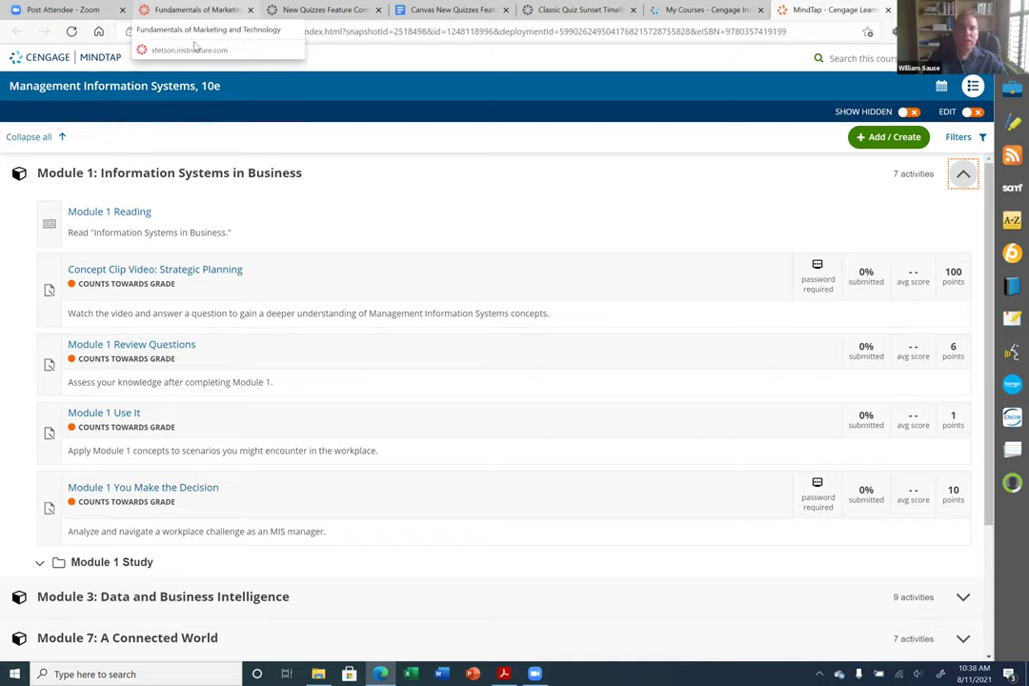
left_click(196, 9)
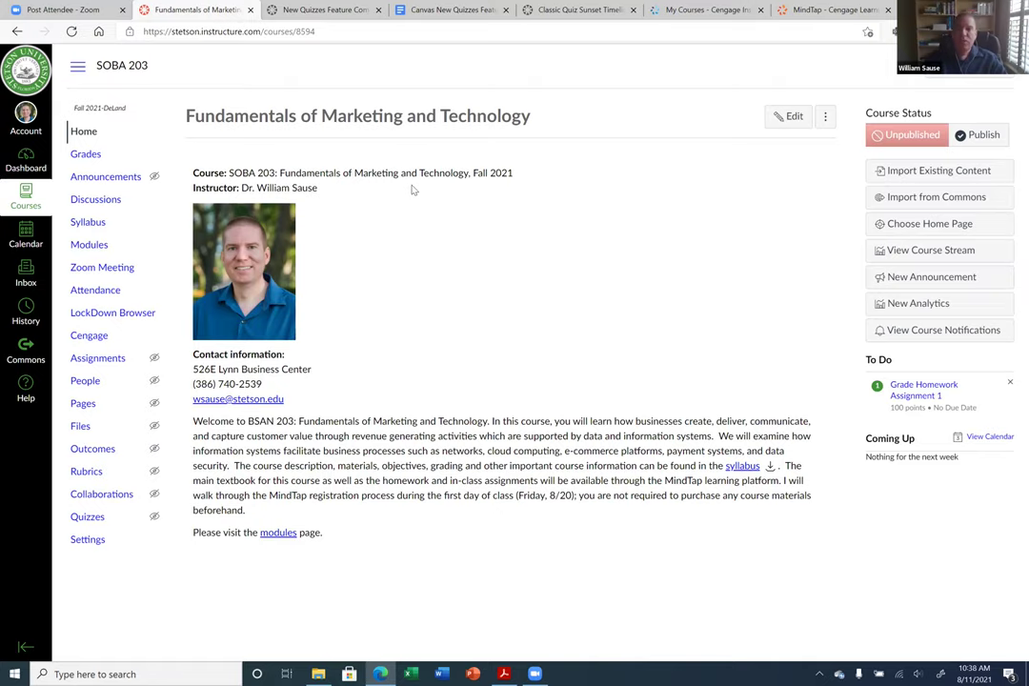
left_click(82, 339)
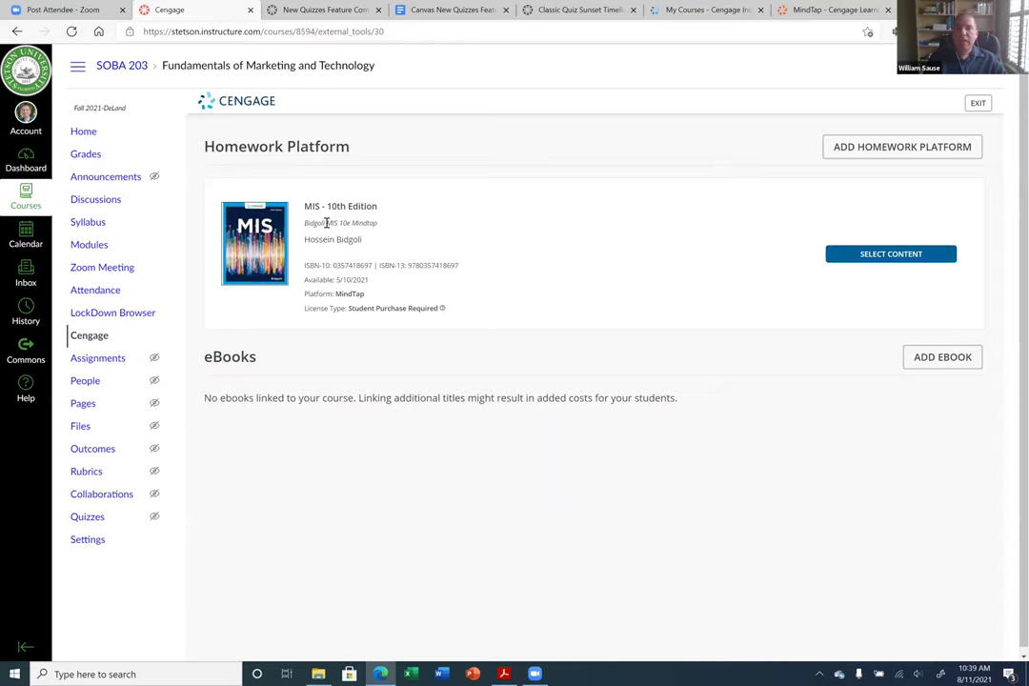
Step: Select Concept Clip, Review Questions, Use It and You Make the Decision from Module 1 for linking
left_click(884, 260)
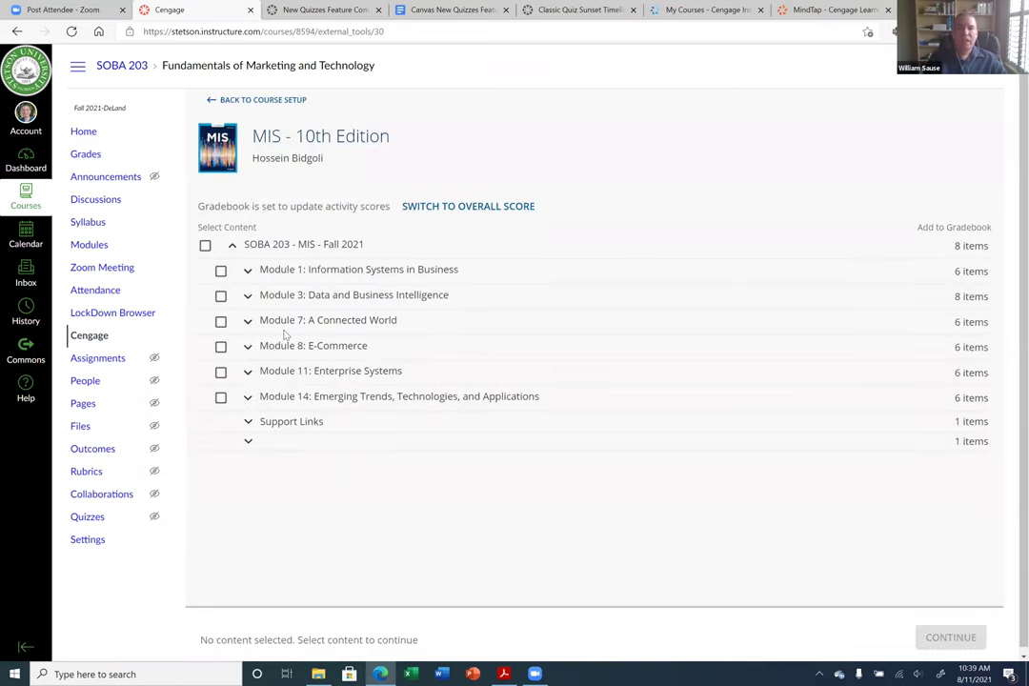
left_click(803, 11)
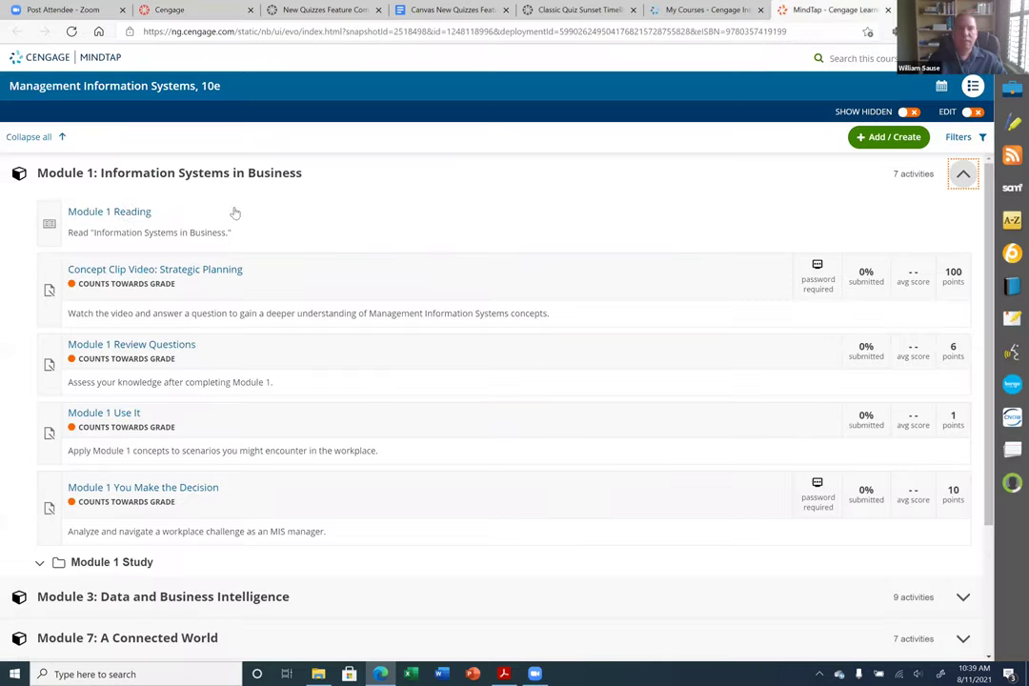
left_click(77, 173)
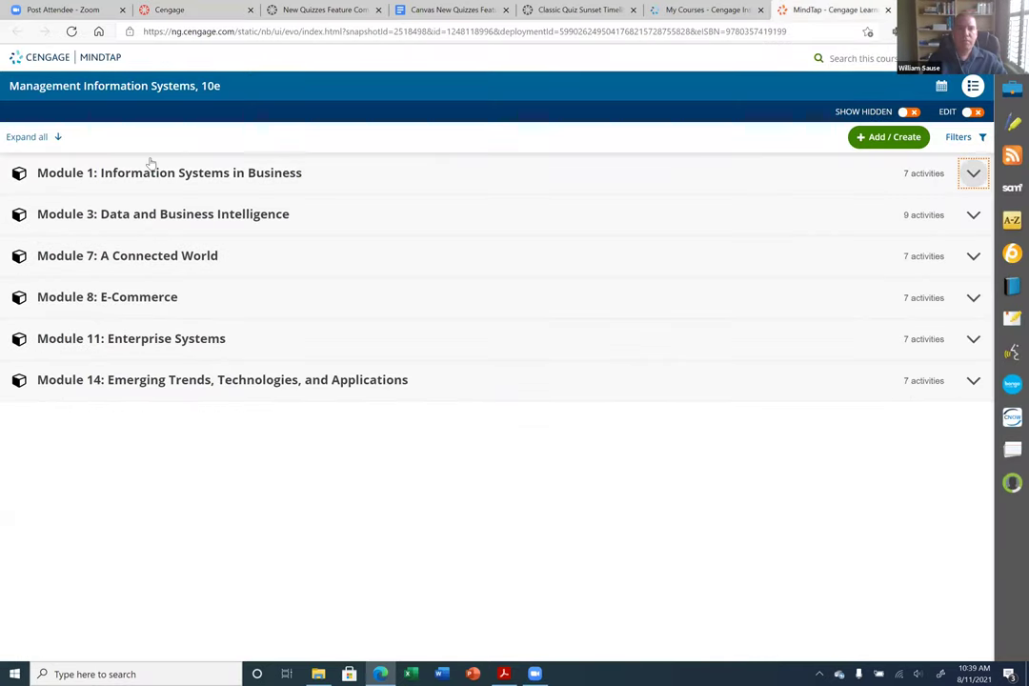
left_click(198, 8)
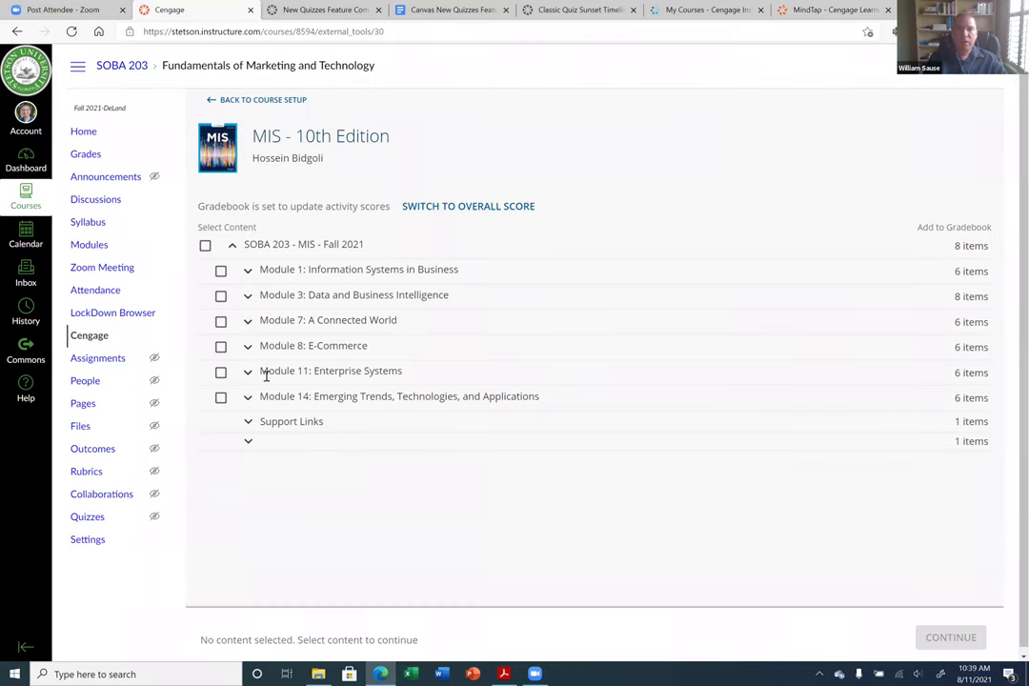
left_click(247, 271)
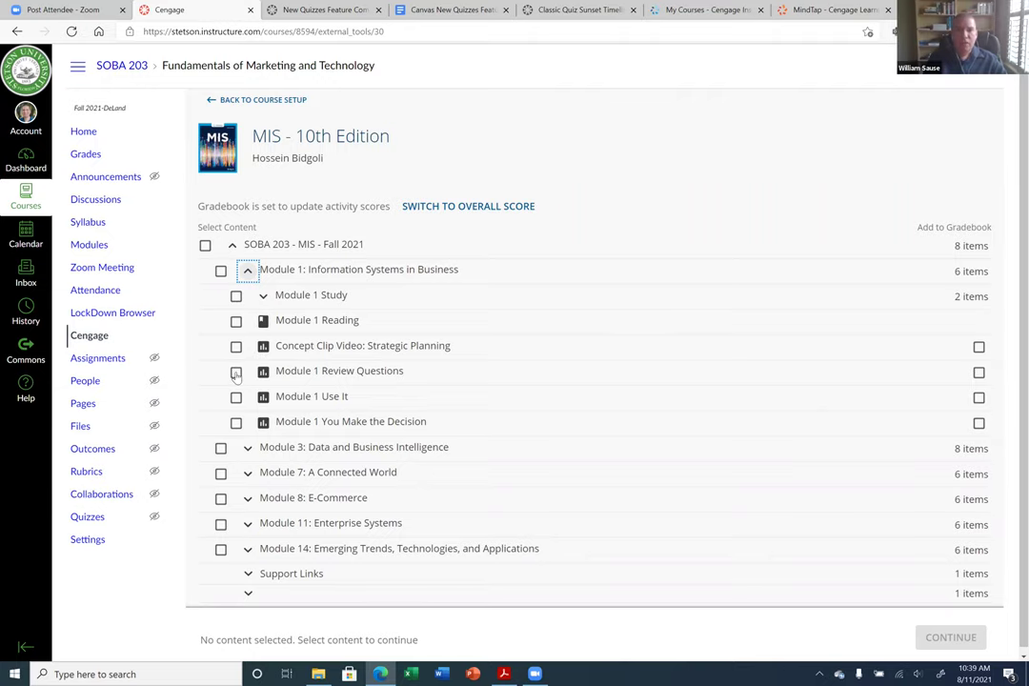
left_click(236, 423)
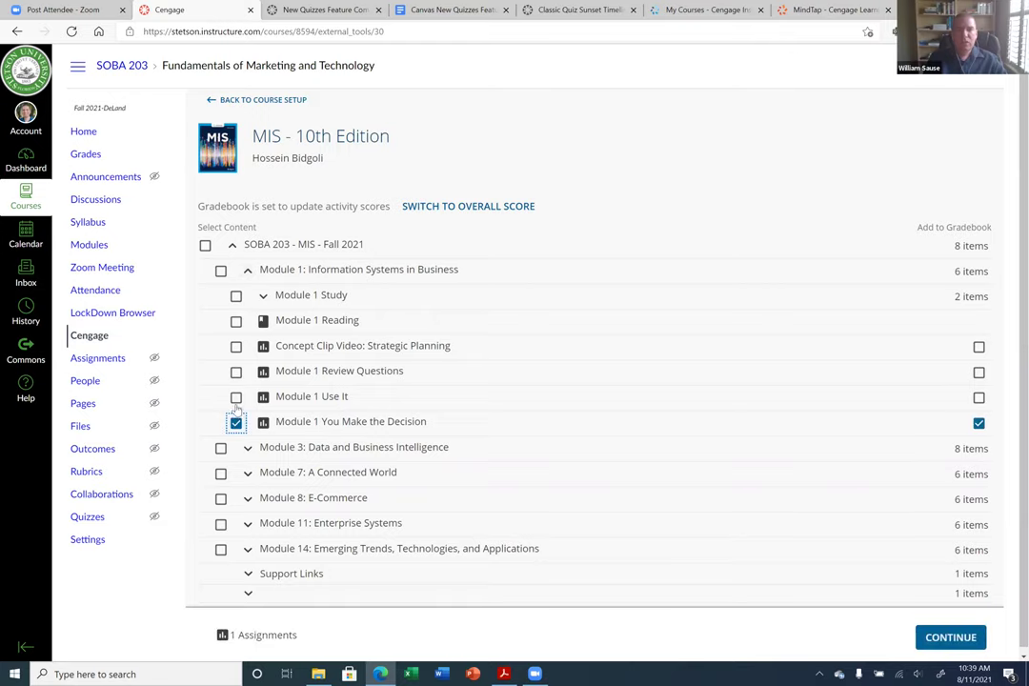
left_click(236, 347)
left_click(236, 371)
left_click(236, 397)
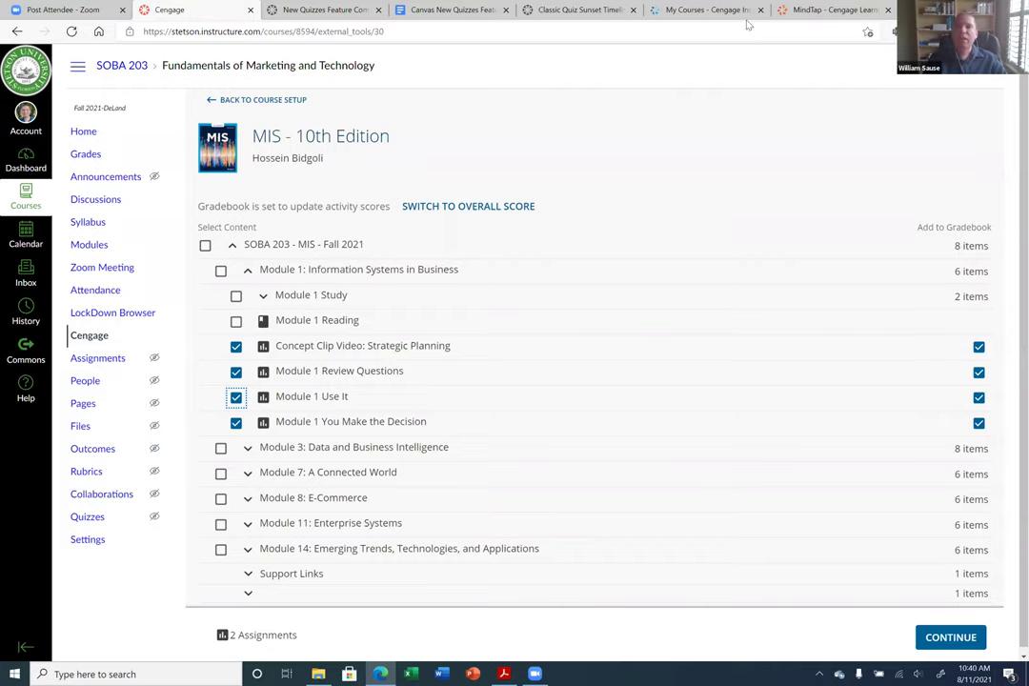
left_click(793, 13)
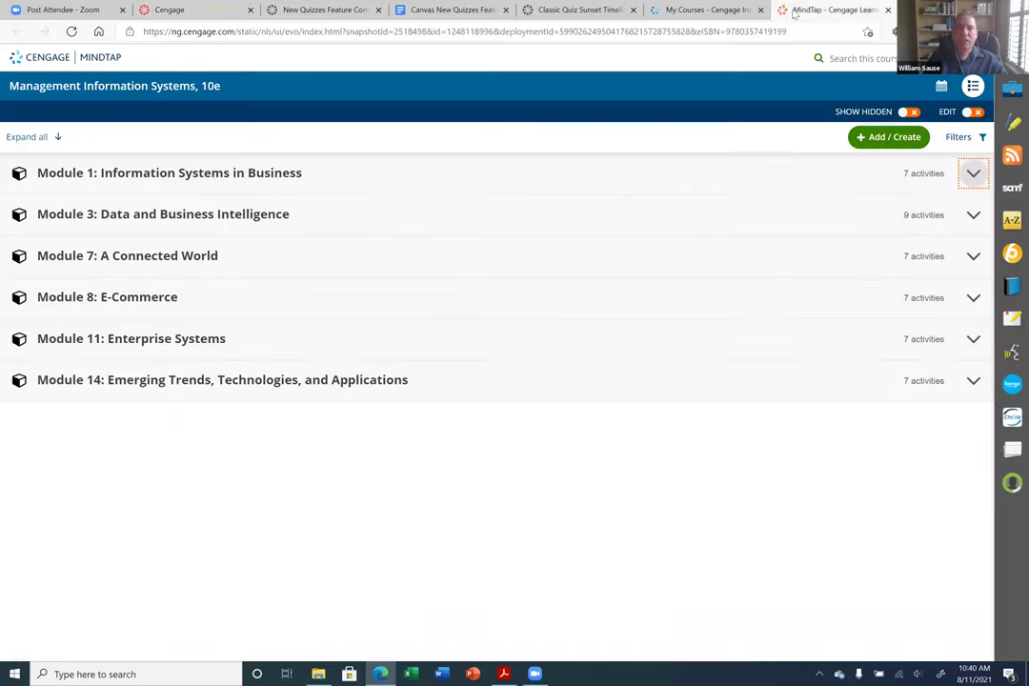
Step: Expand Module 1, return Canvas to Cengage course setup, and switch MindTap's Edit mode on
left_click(152, 169)
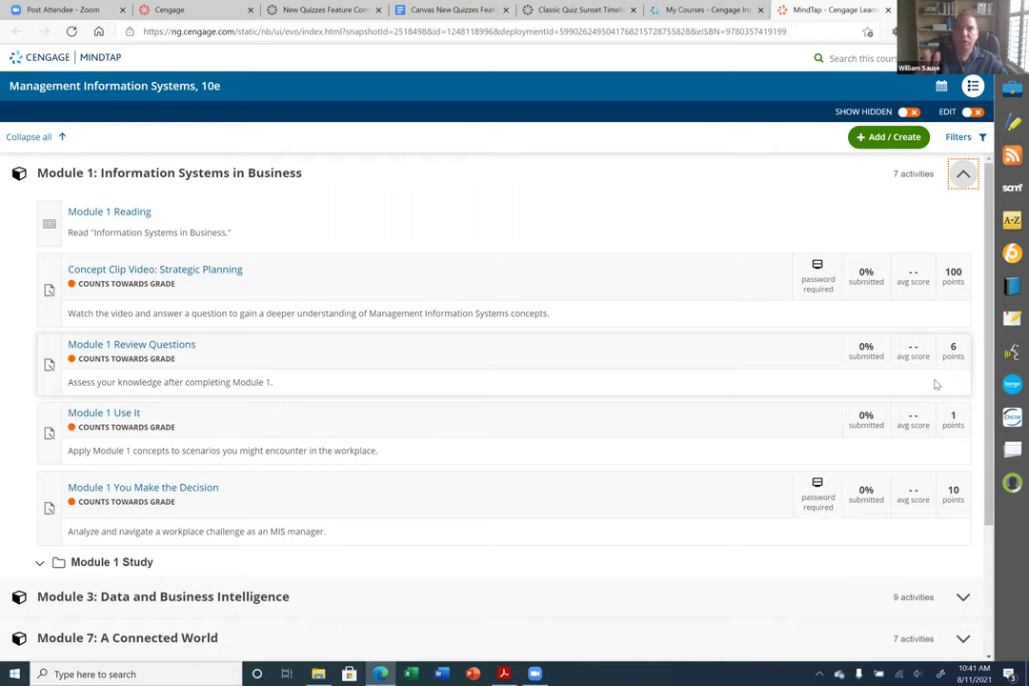
left_click(218, 9)
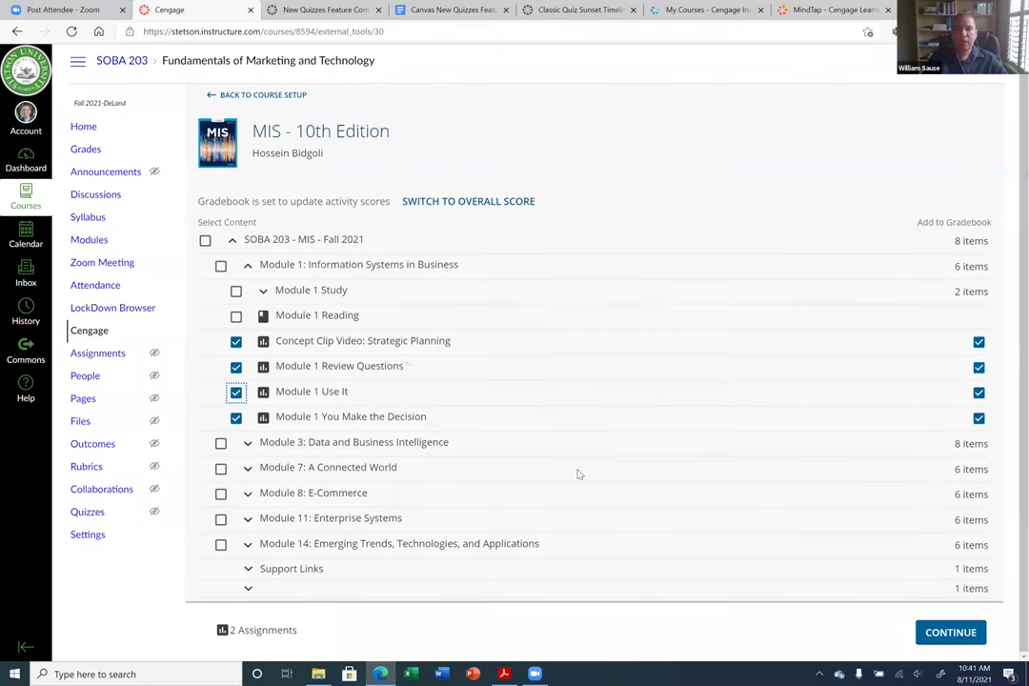
left_click(257, 101)
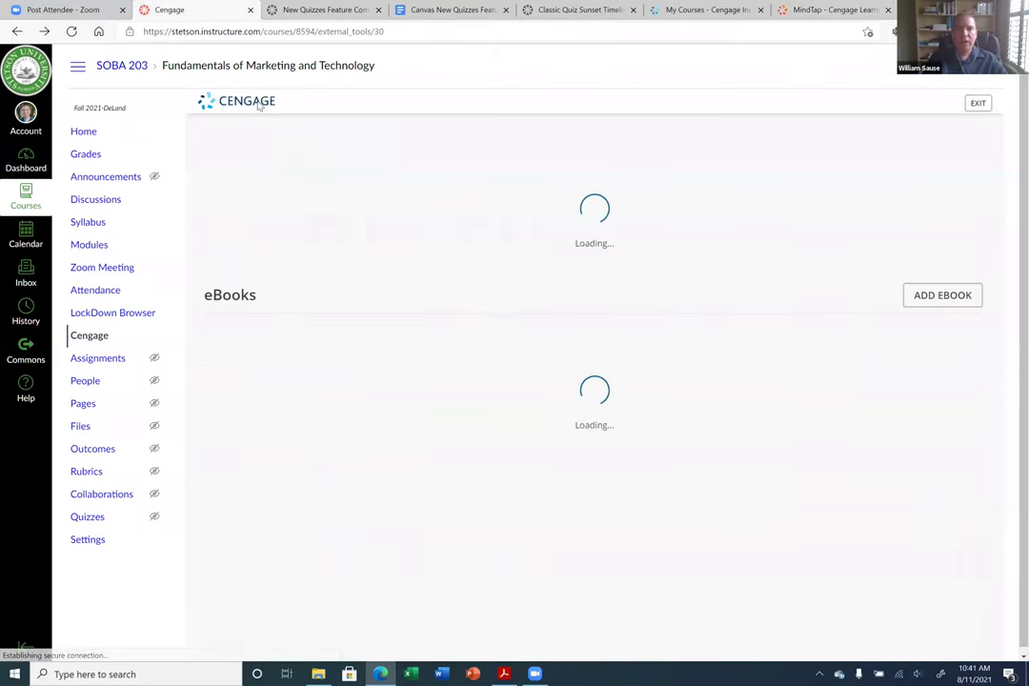
left_click(794, 8)
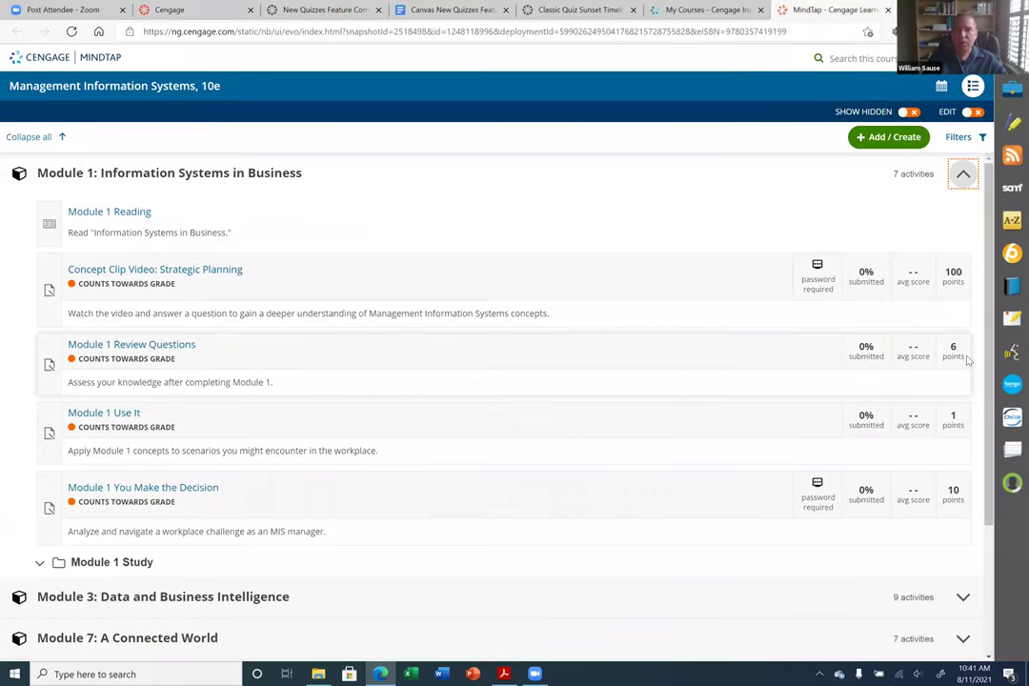
left_click(973, 112)
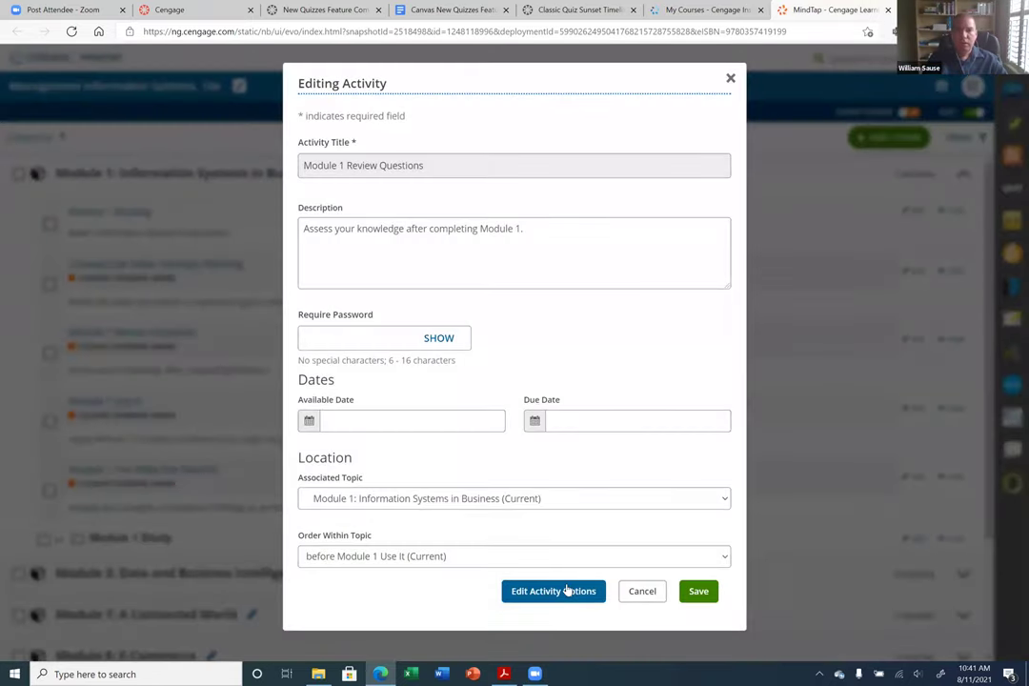
Step: Change Module 1 Review Questions' possible score from 6.0 to 100 and close the dialogs
left_click(566, 590)
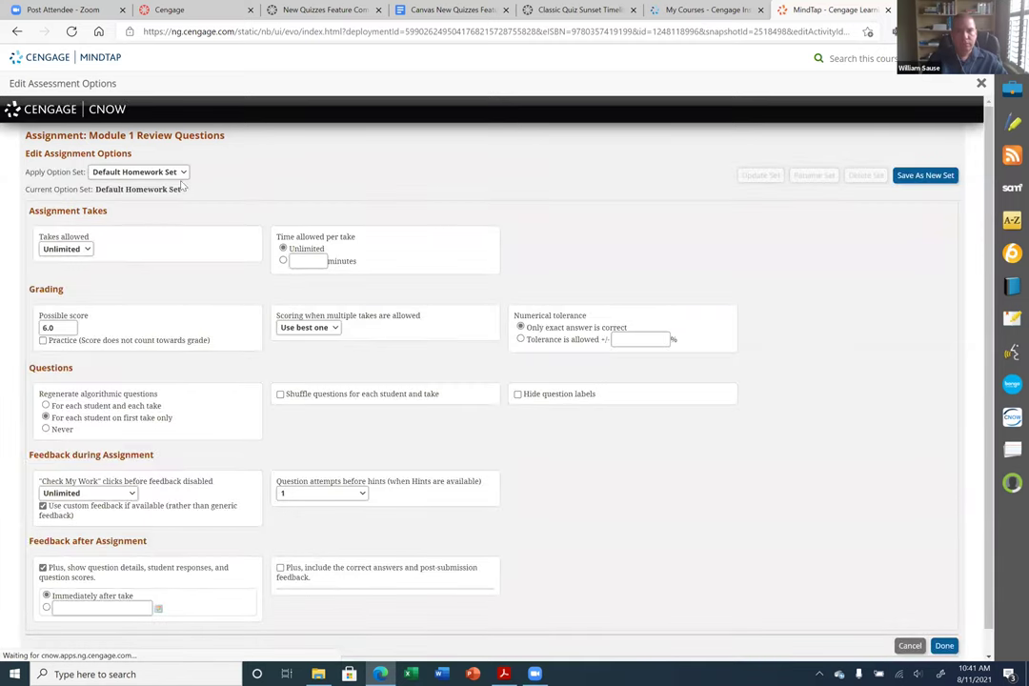
double_click(52, 328)
type("100")
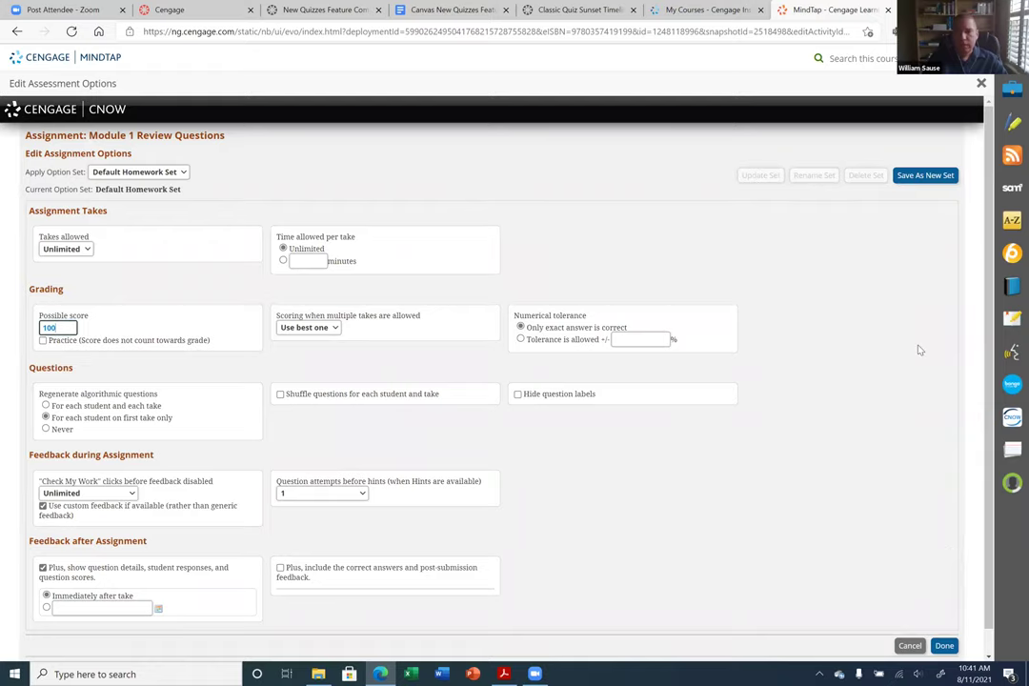
key("Return")
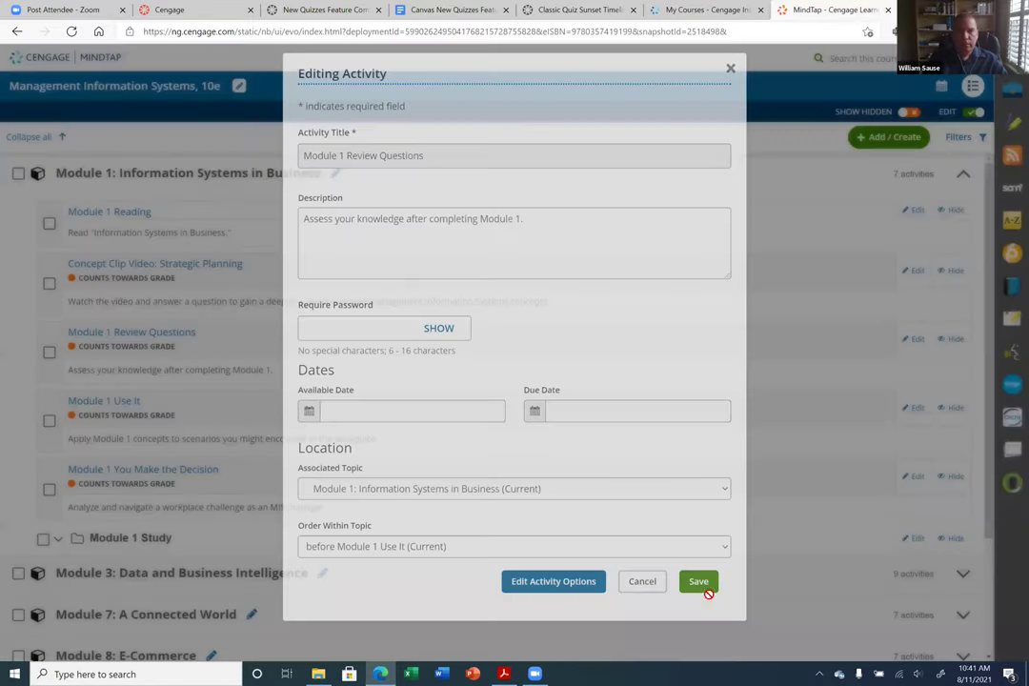
key("Escape")
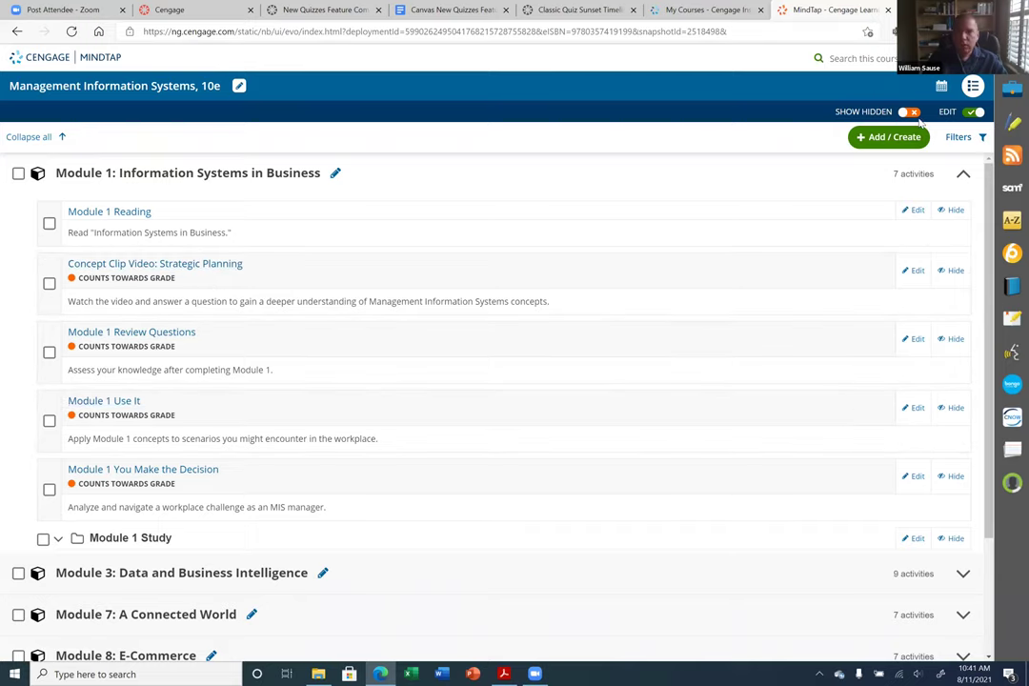
Step: Give Module 1 Use It a possible score of 100 and save the activity
left_click(973, 112)
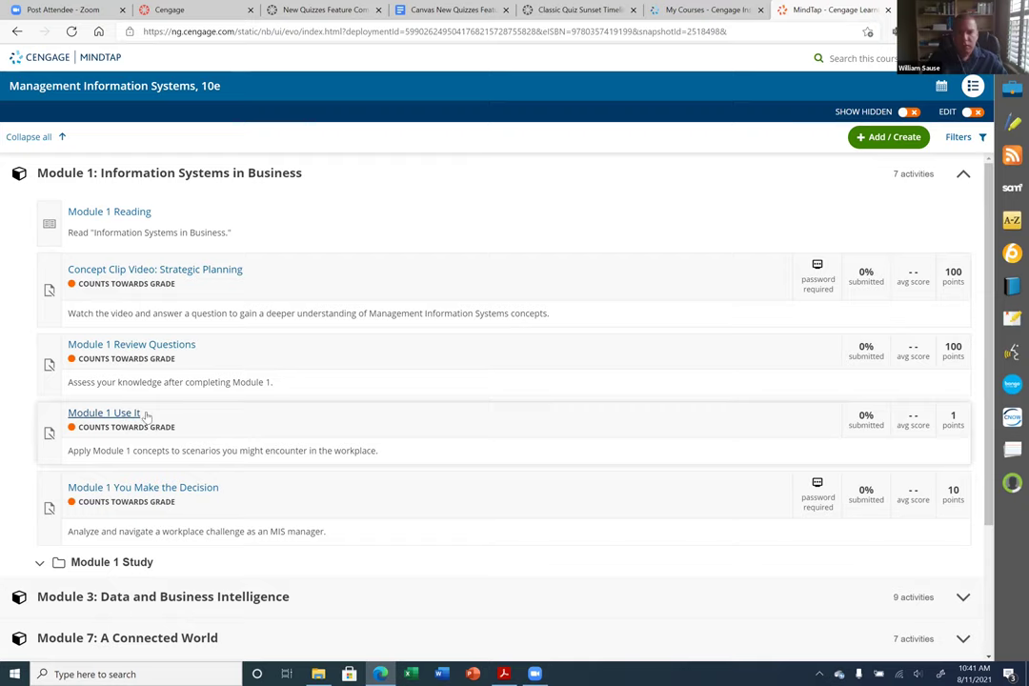
left_click(972, 112)
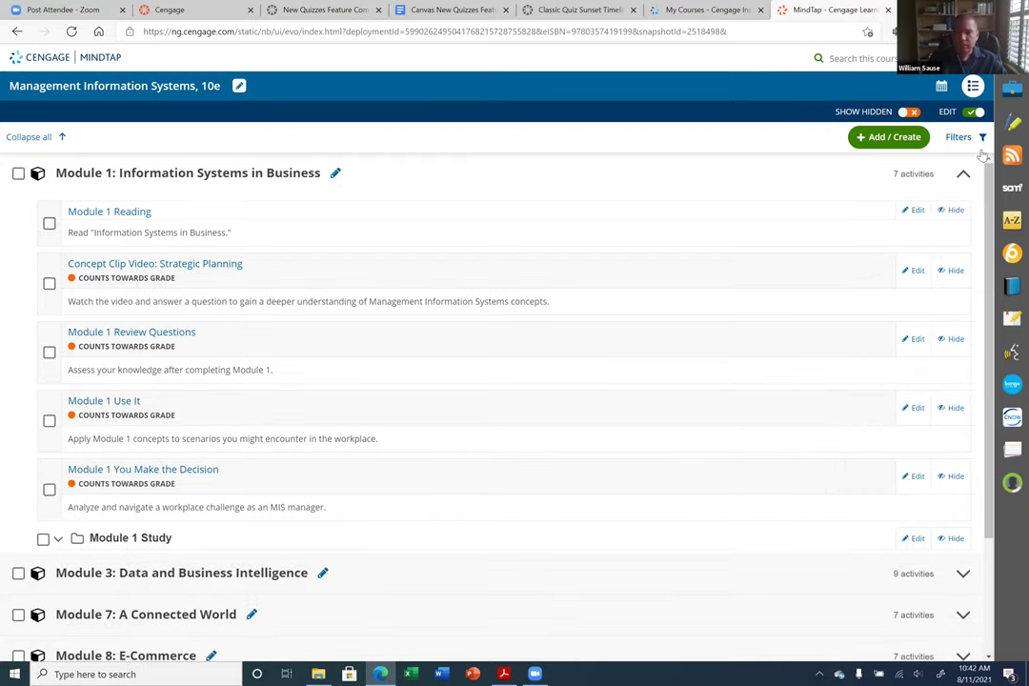
left_click(918, 410)
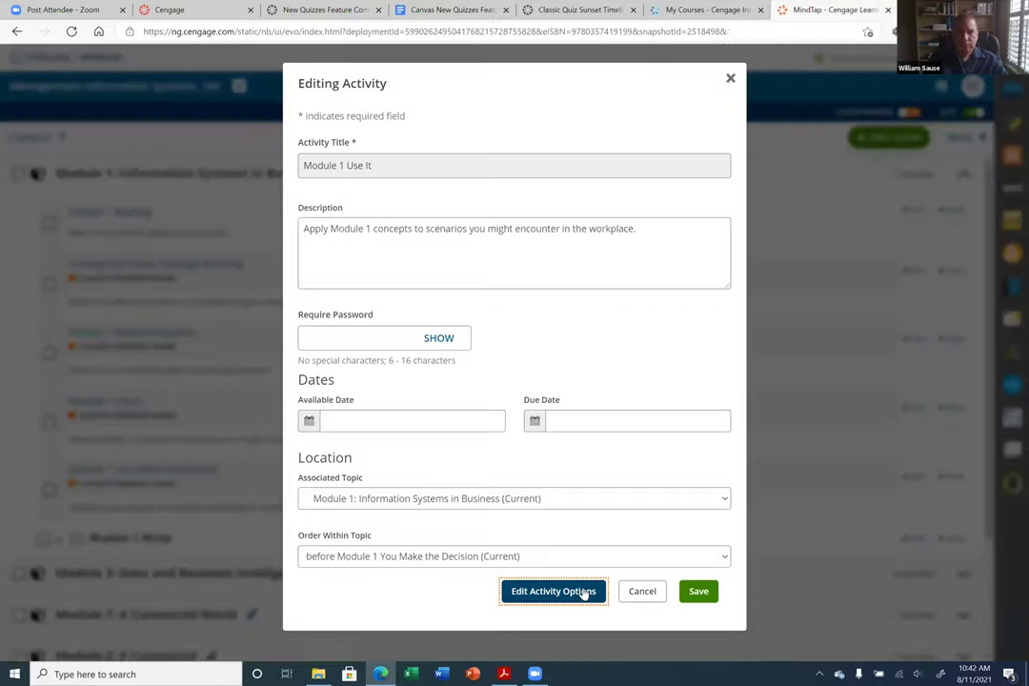
left_click(572, 592)
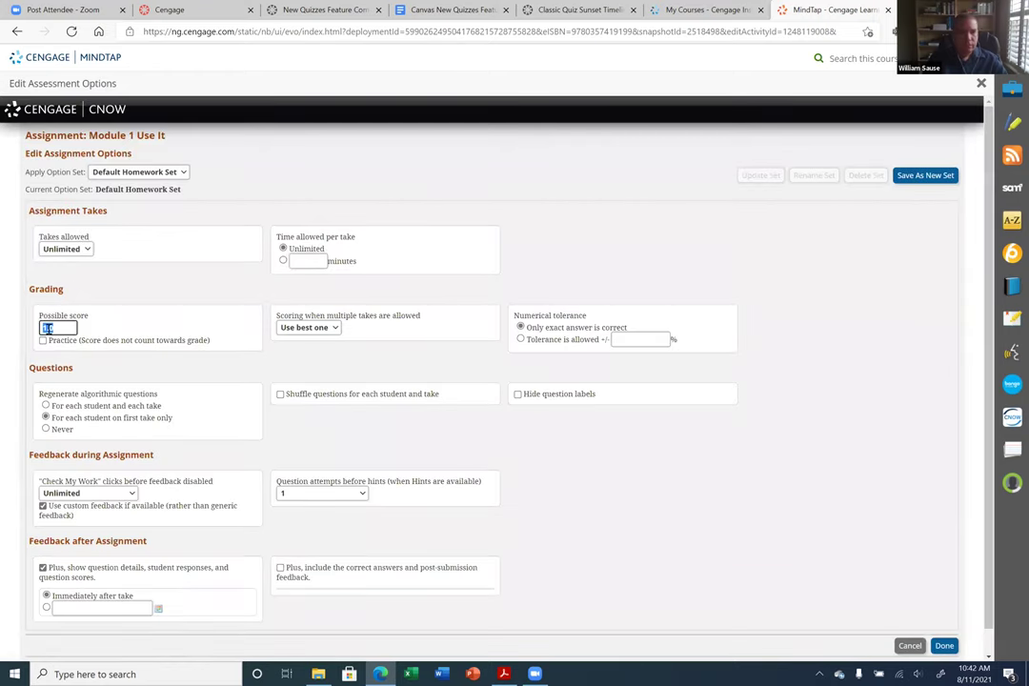
type("100")
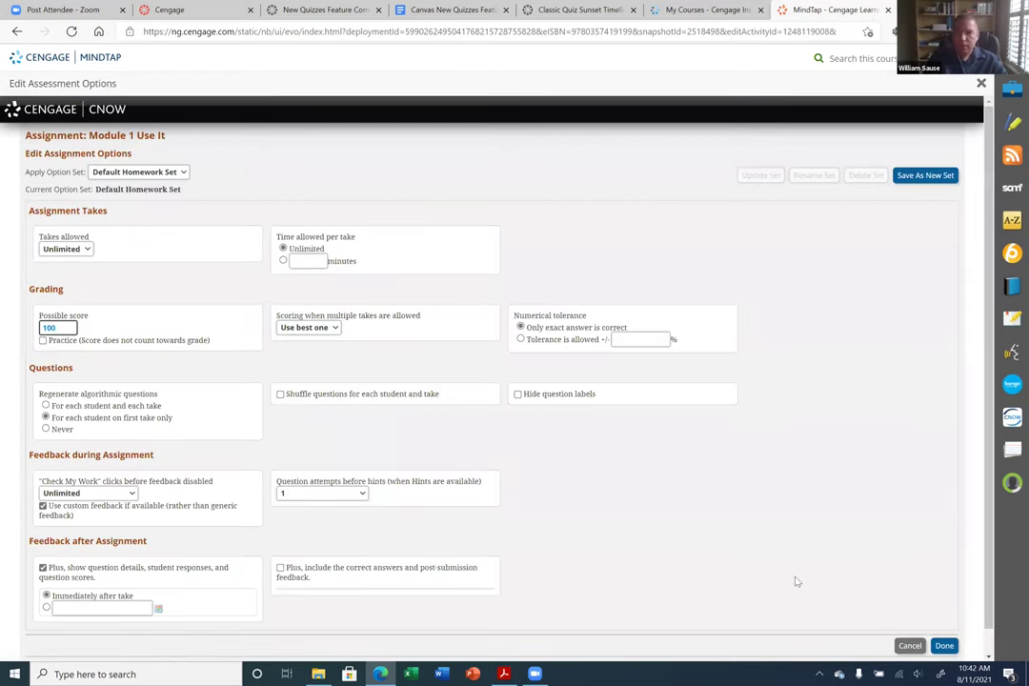
left_click(942, 645)
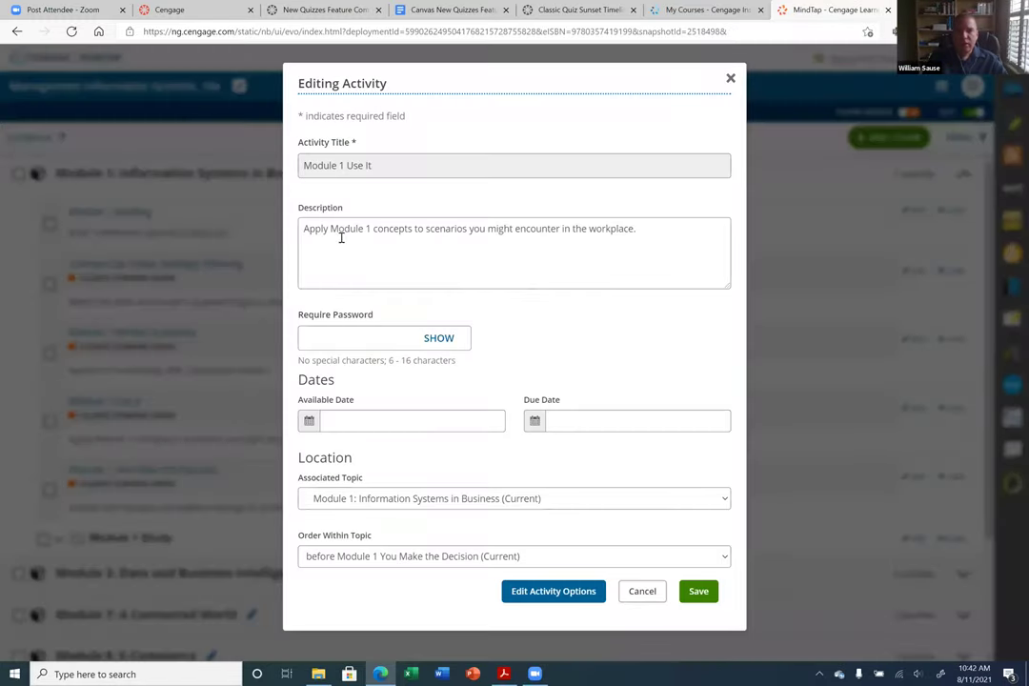
left_click(705, 592)
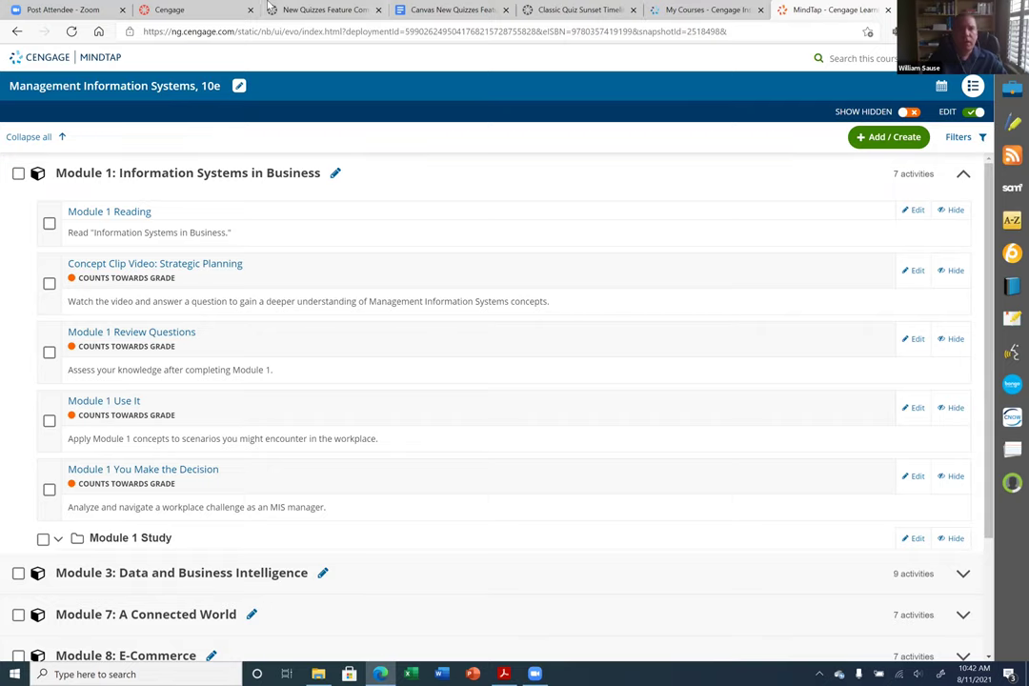
Step: Import Module 1 Review Questions and Module 1 Use It into Canvas with gradebook entries
left_click(228, 6)
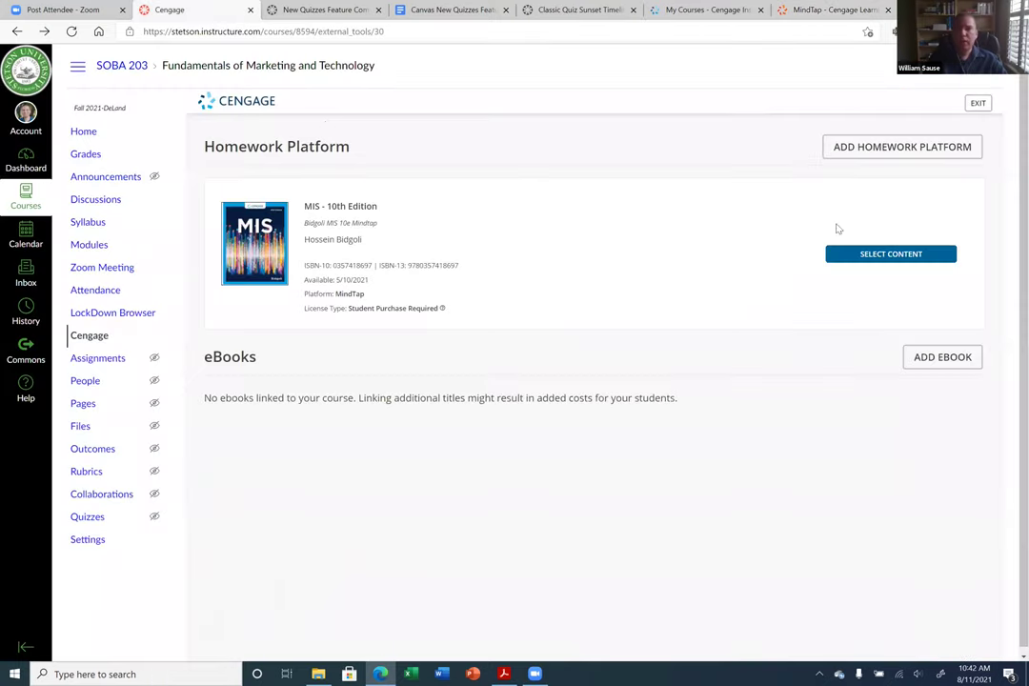
left_click(886, 257)
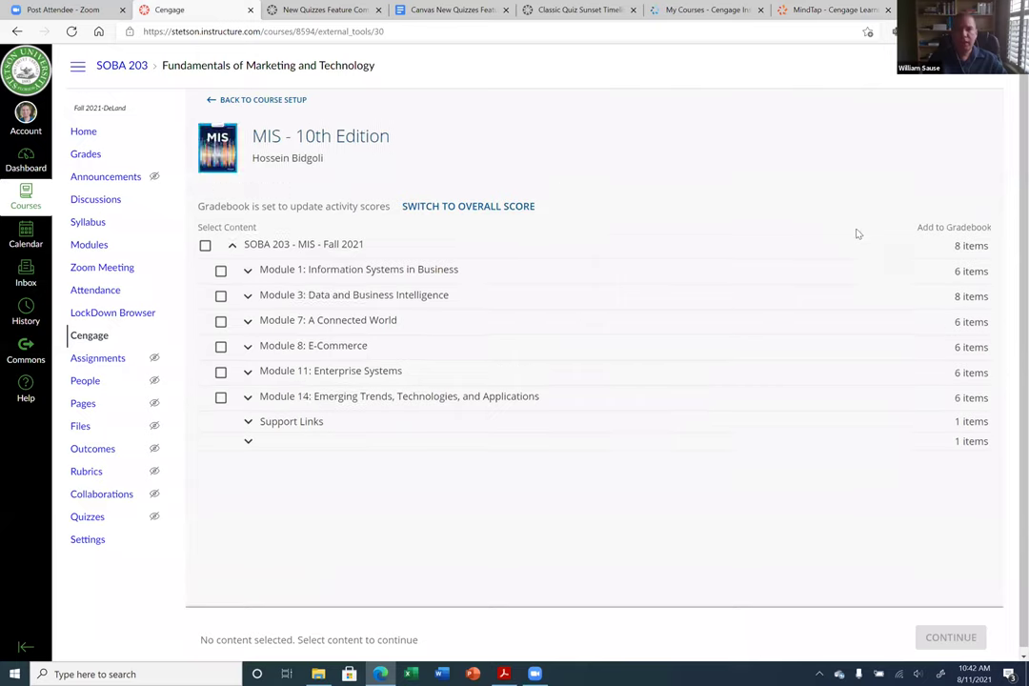
left_click(247, 272)
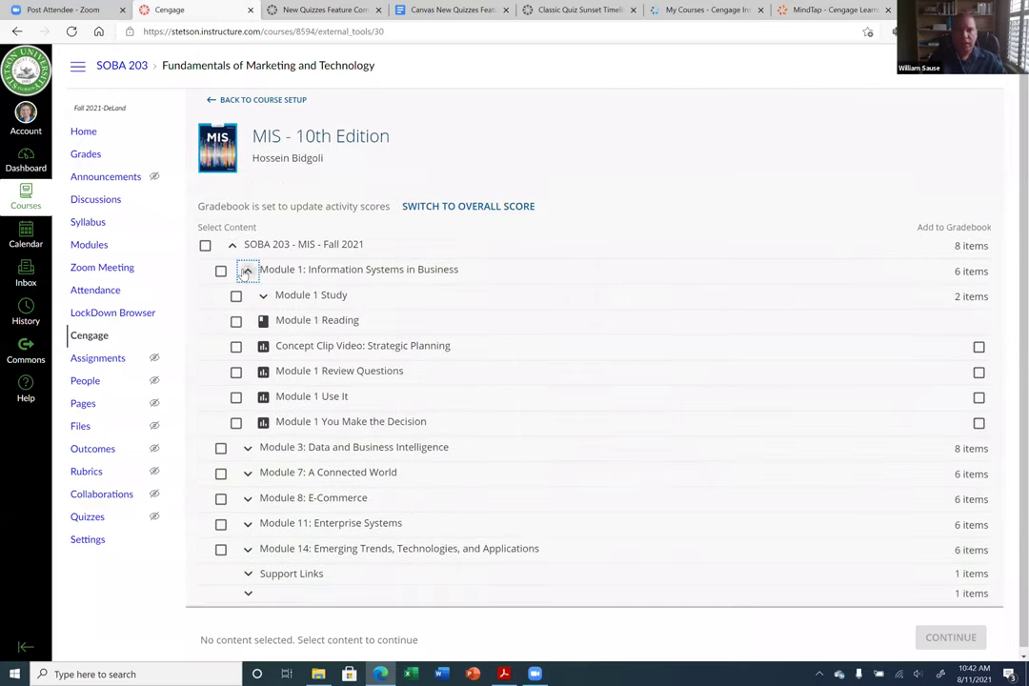
left_click(980, 372)
left_click(979, 397)
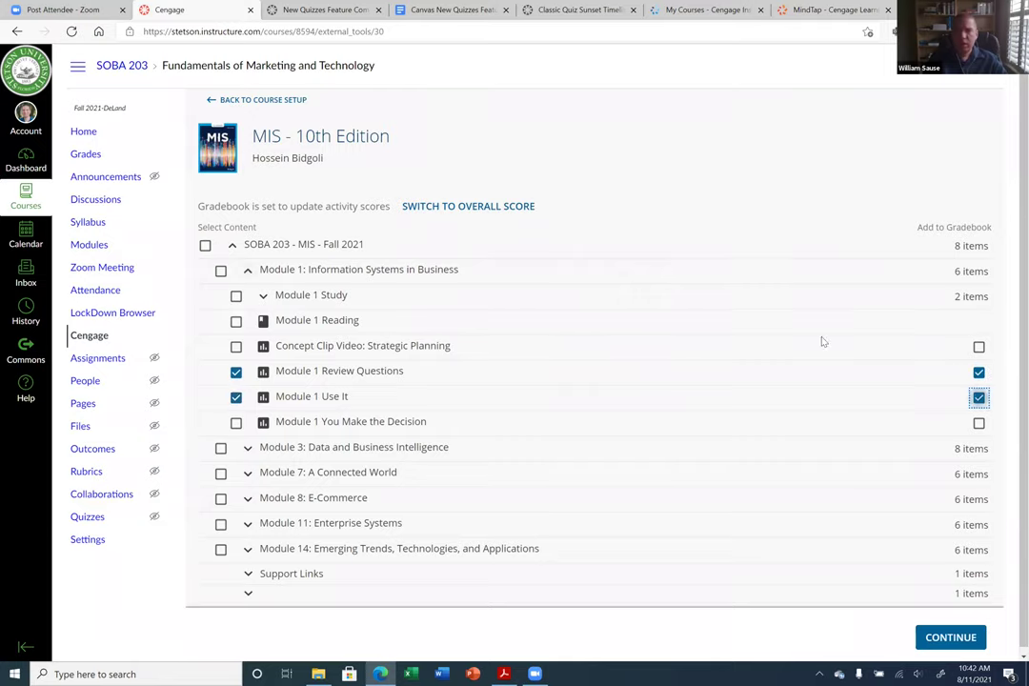
left_click(943, 637)
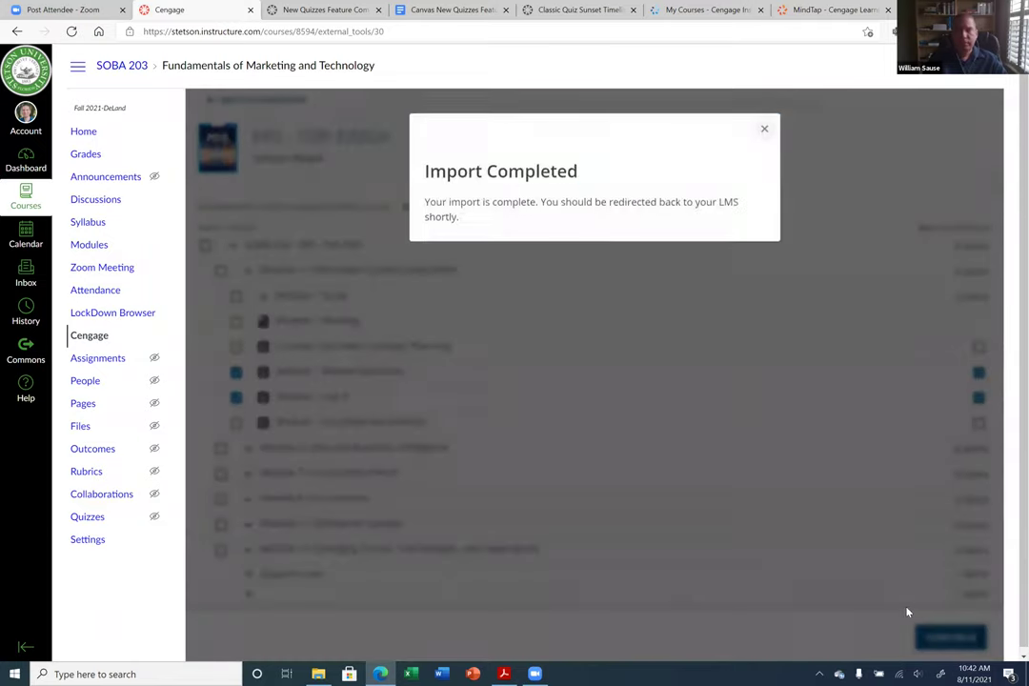
left_click(764, 130)
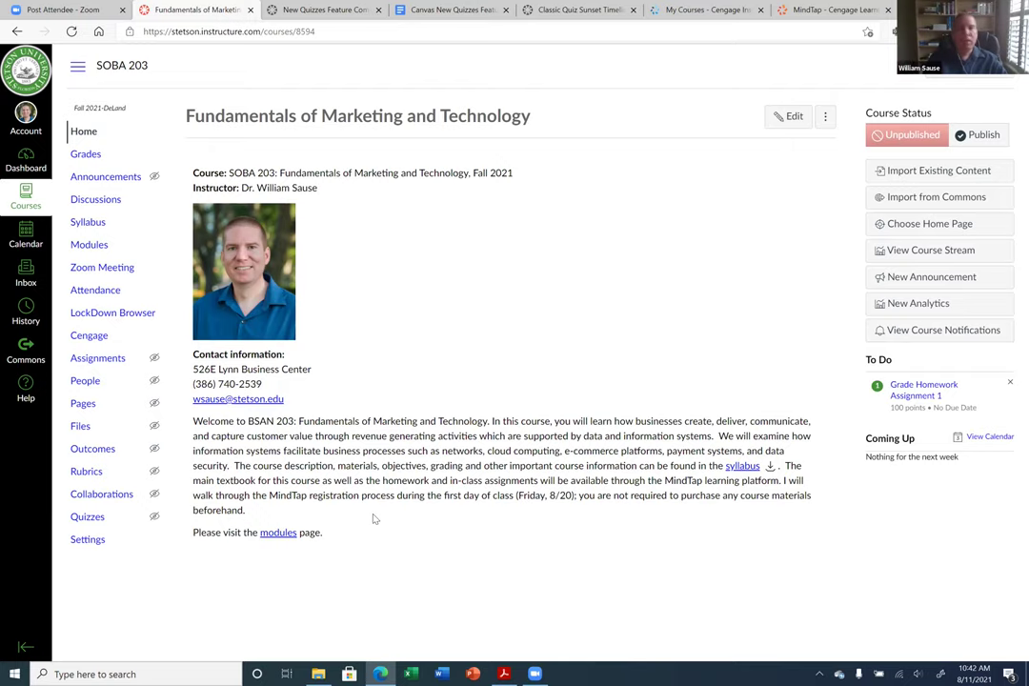
Step: On the Modules page, move the SOBA 203 MindTap link into Week 1 and both assignments into Week 2
left_click(87, 251)
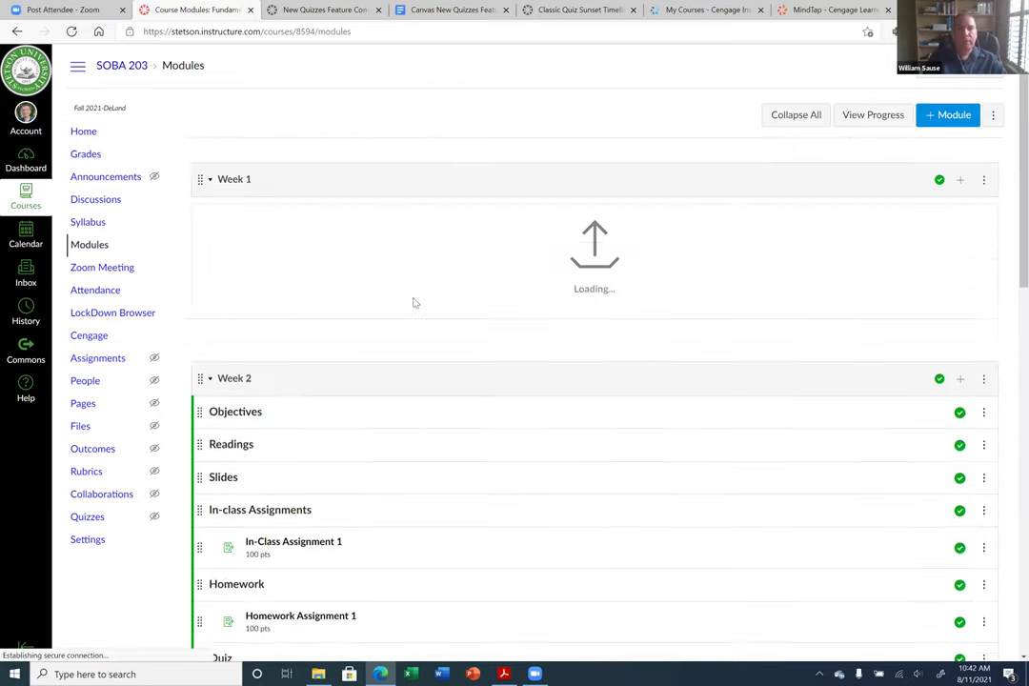
scroll(432, 322, "down", 12)
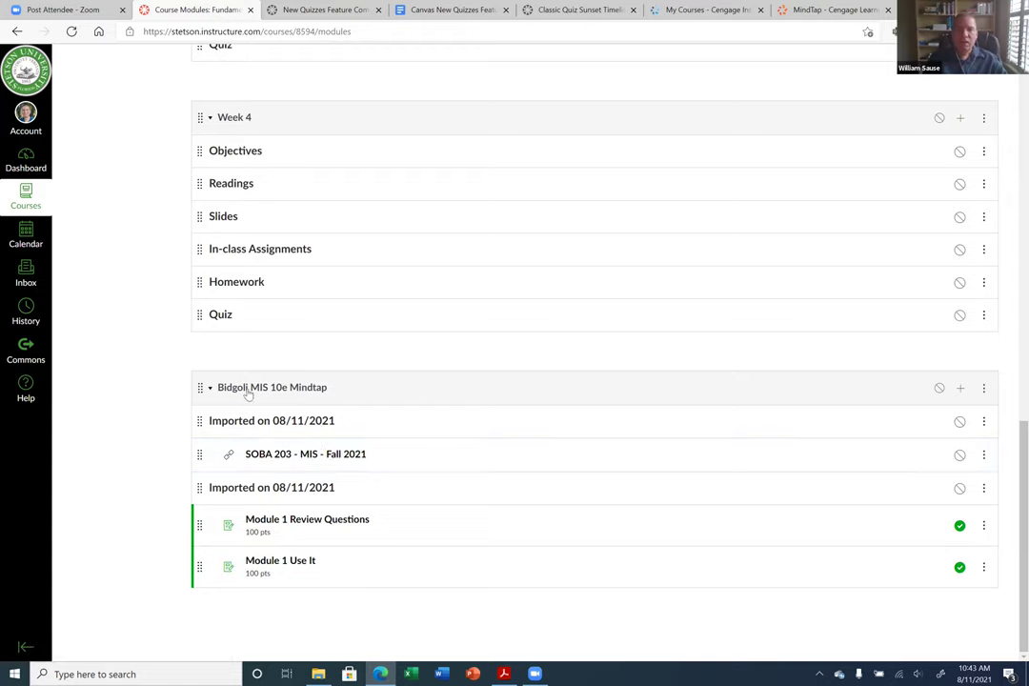
left_click_drag(197, 455, 253, 195)
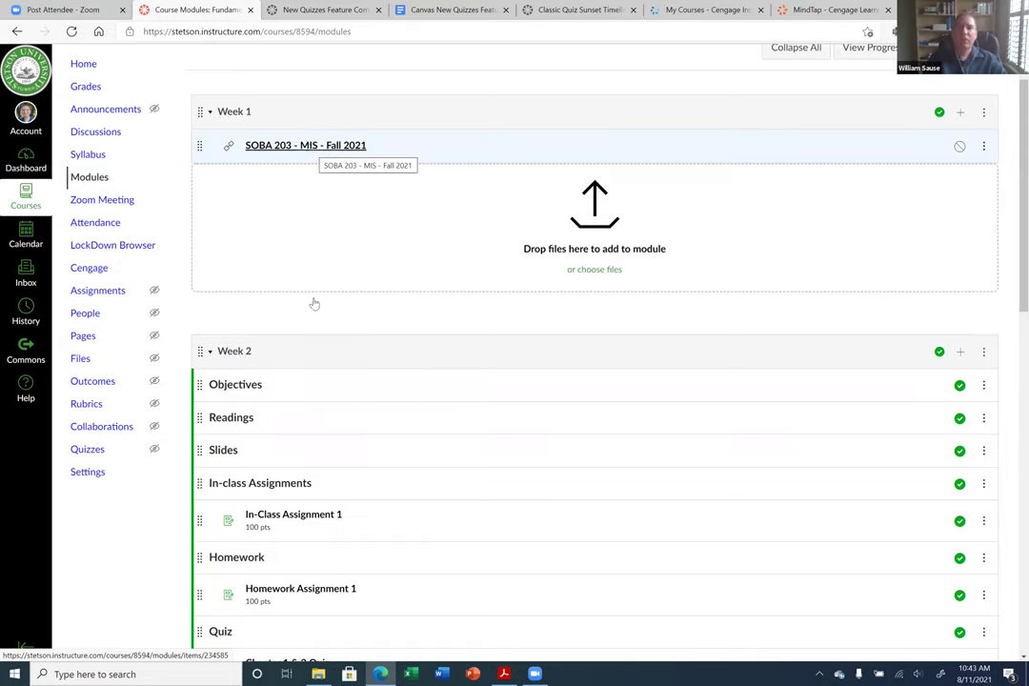
scroll(381, 305, "down", 10)
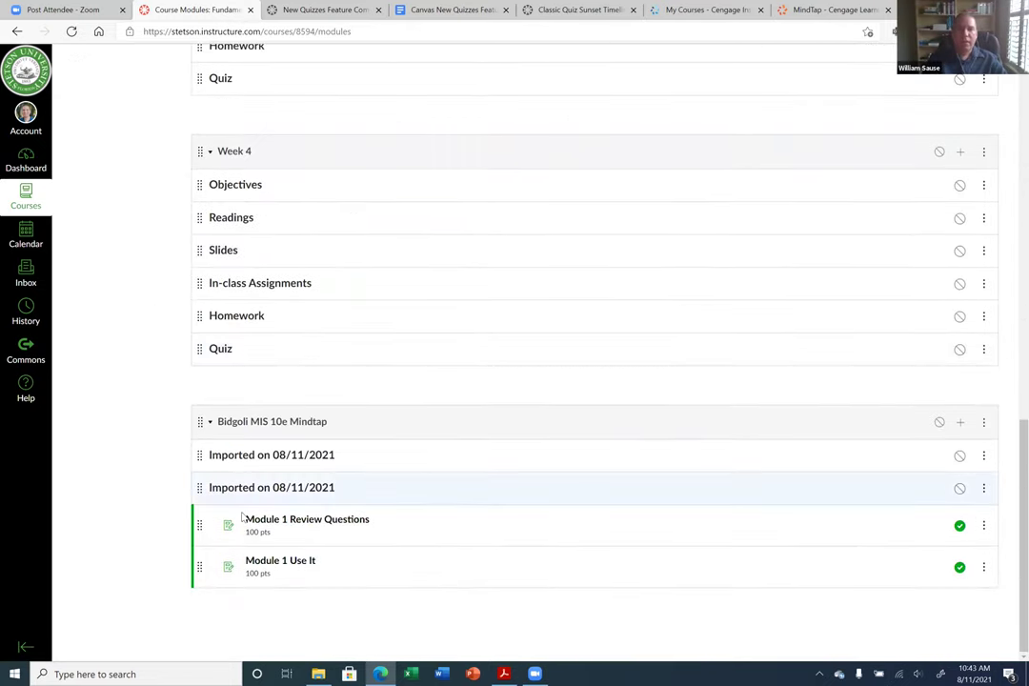
left_click_drag(200, 527, 370, 398)
scroll(379, 454, "down", 8)
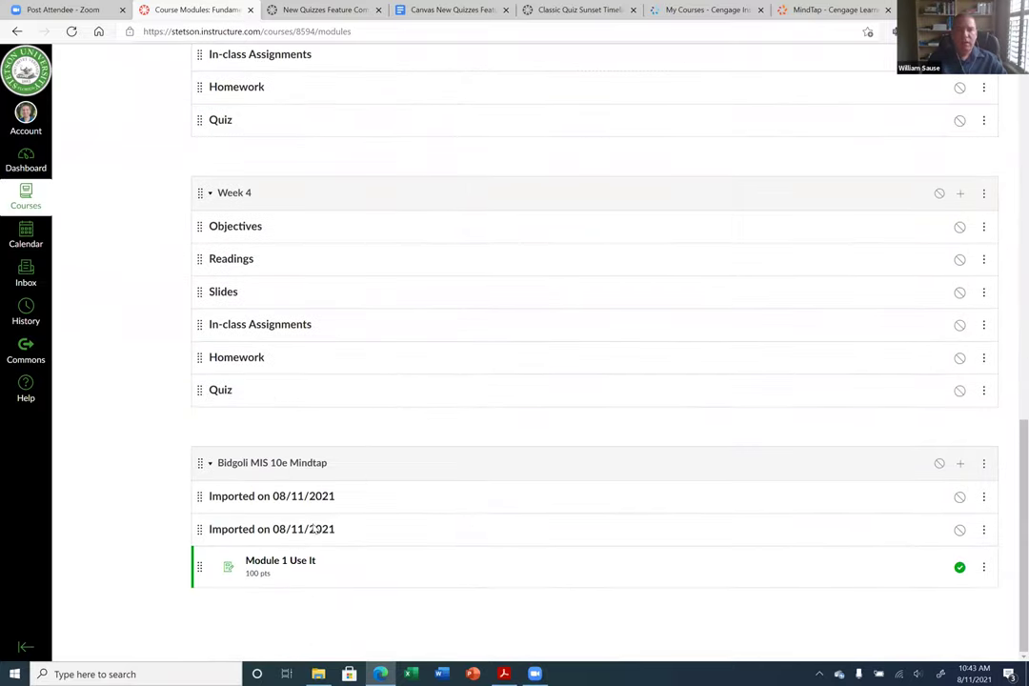
left_click_drag(226, 455, 329, 465)
scroll(374, 454, "down", 10)
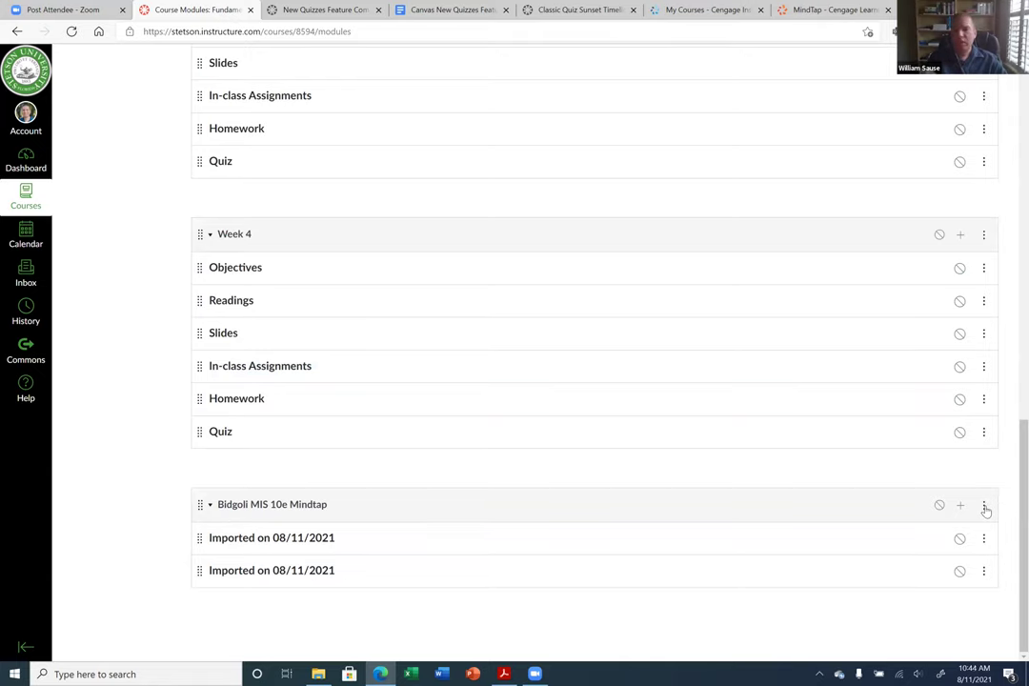
Step: Delete the Bidgoli MIS 10e Mindtap module and confirm the deletion
left_click(985, 506)
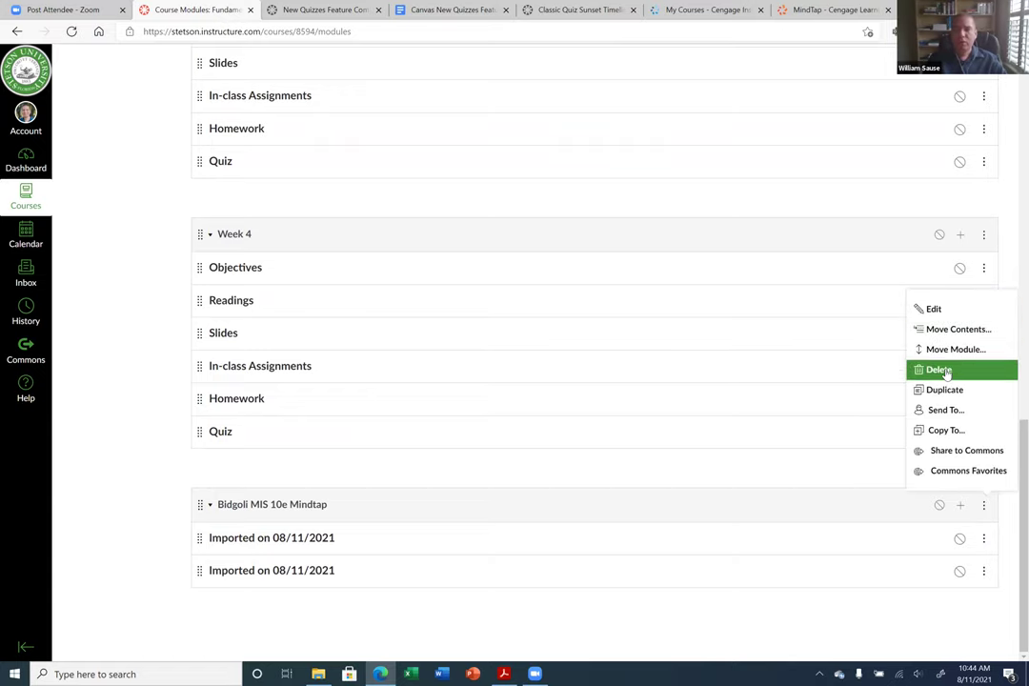
left_click(943, 370)
left_click(577, 99)
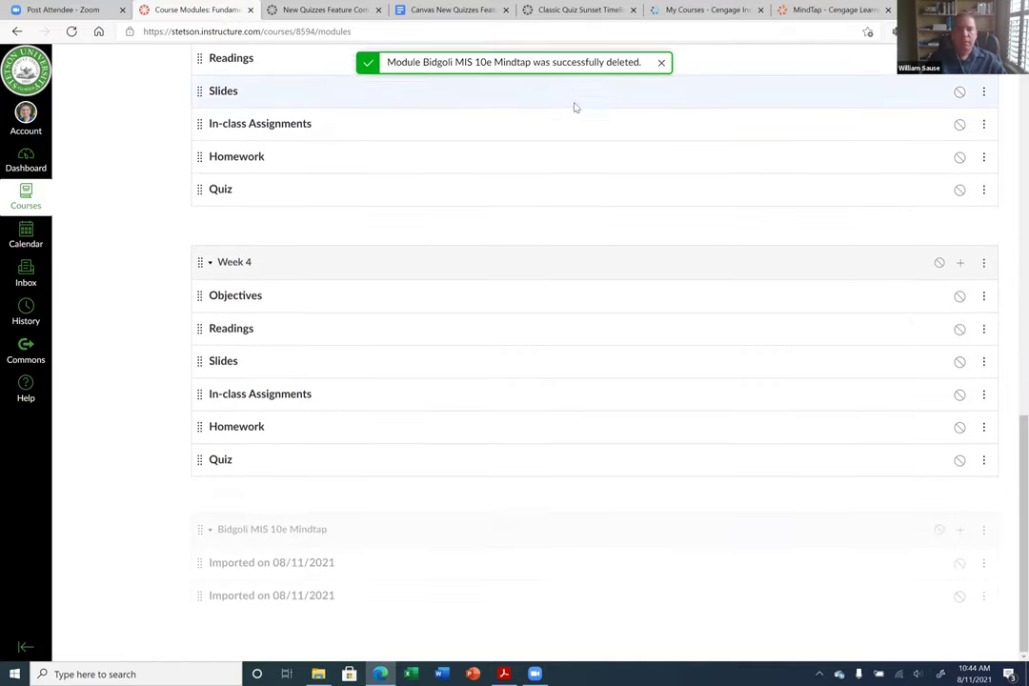
scroll(505, 328, "up", 4)
scroll(510, 320, "up", 5)
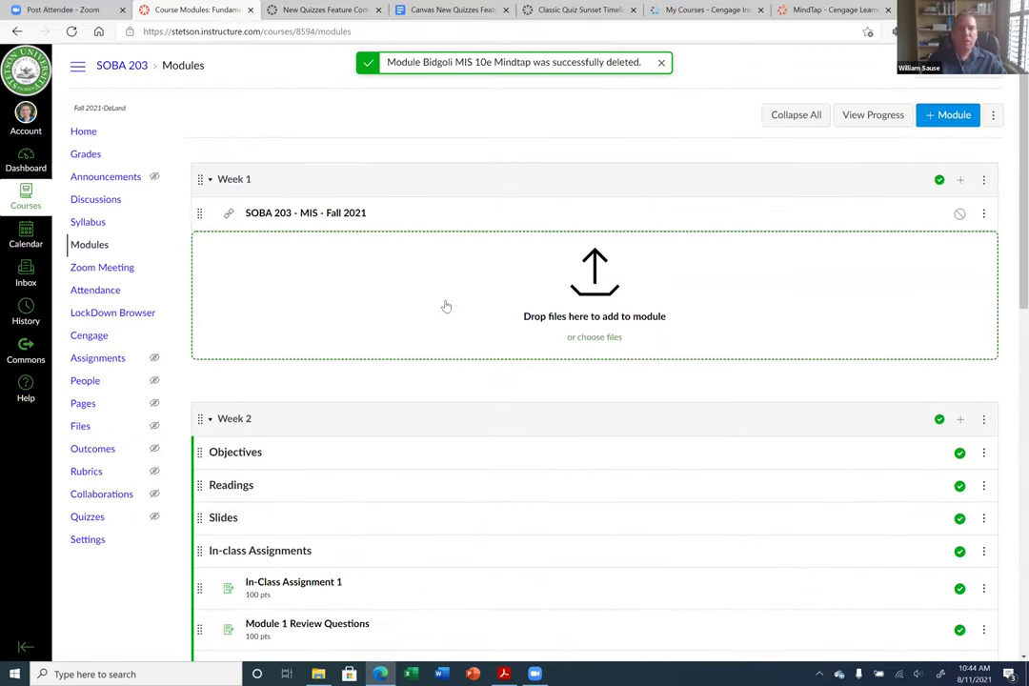
Step: On the Assignments page, drag Module 1 Review Questions from Homework into In-Class Assignments
left_click(98, 360)
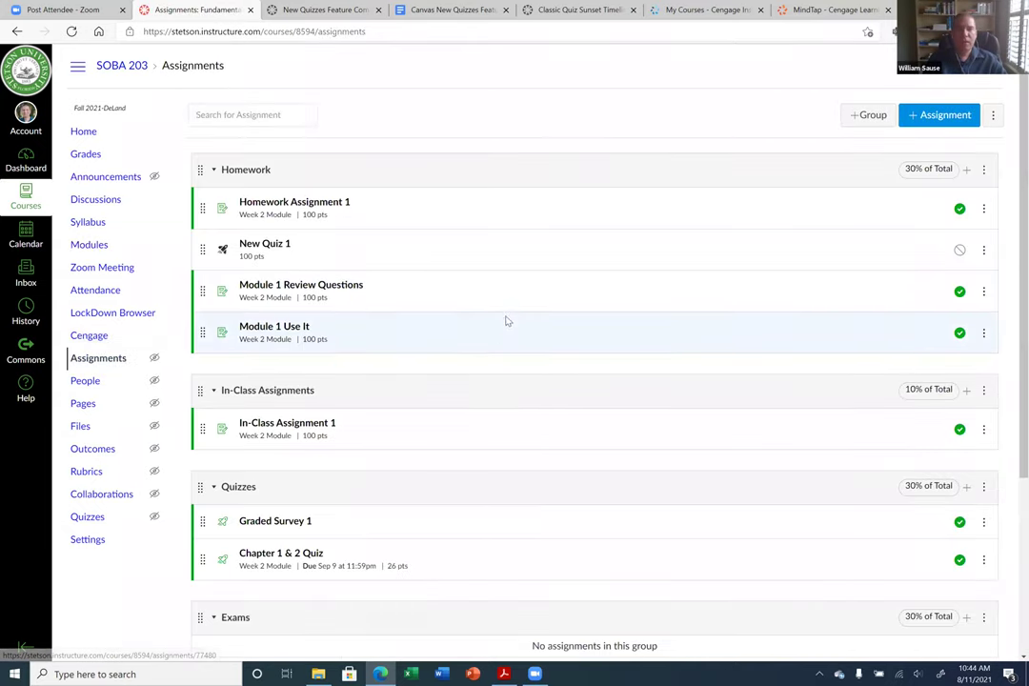
scroll(498, 337, "down", 1)
scroll(491, 347, "down", 2)
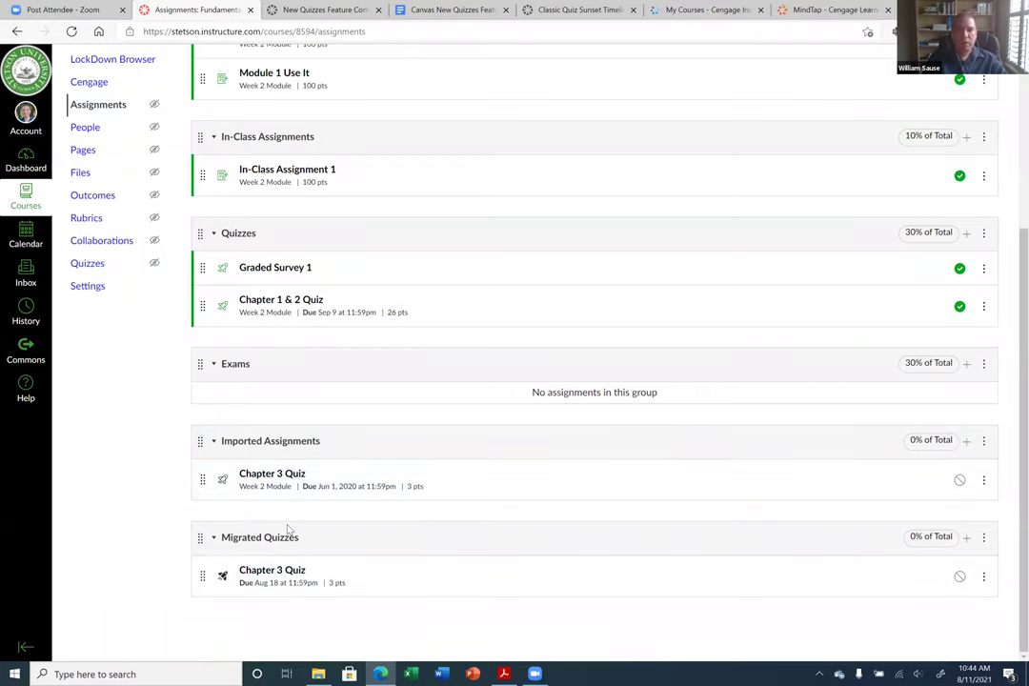
scroll(290, 476, "up", 3)
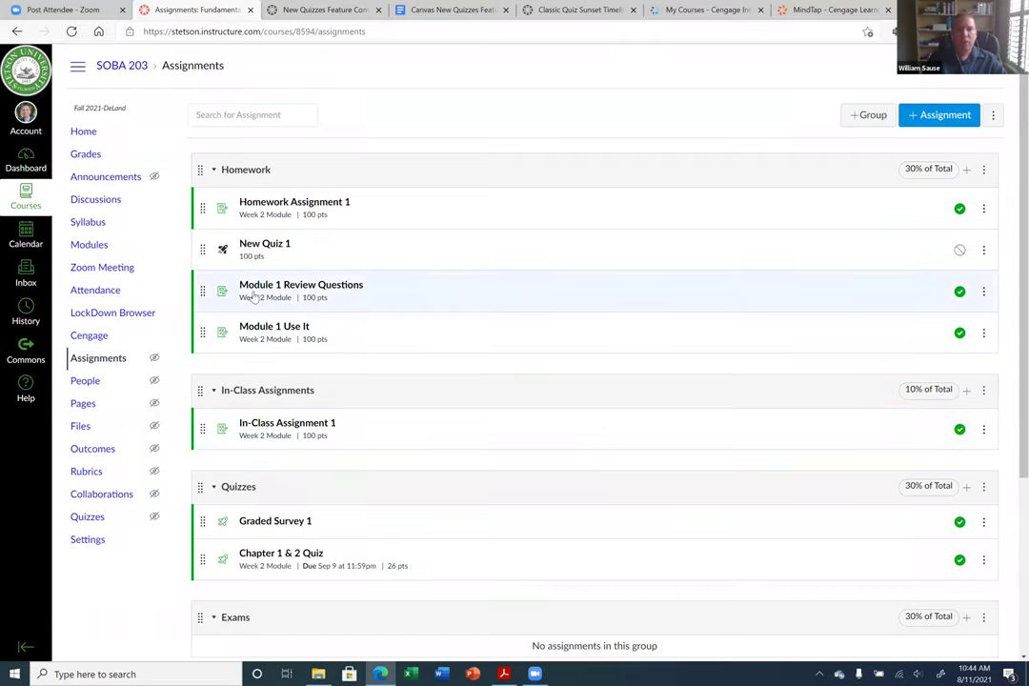
scroll(252, 297, "down", 2)
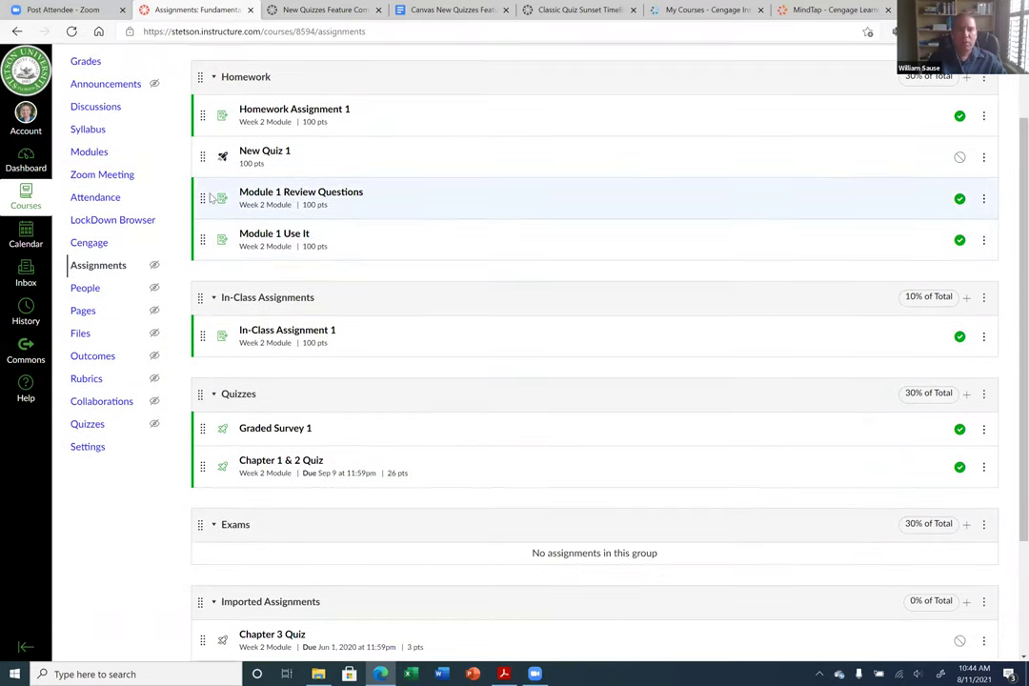
left_click_drag(203, 200, 389, 375)
scroll(397, 374, "down", 2)
scroll(395, 372, "up", 1)
scroll(396, 373, "down", 1)
scroll(393, 357, "up", 1)
scroll(390, 351, "down", 1)
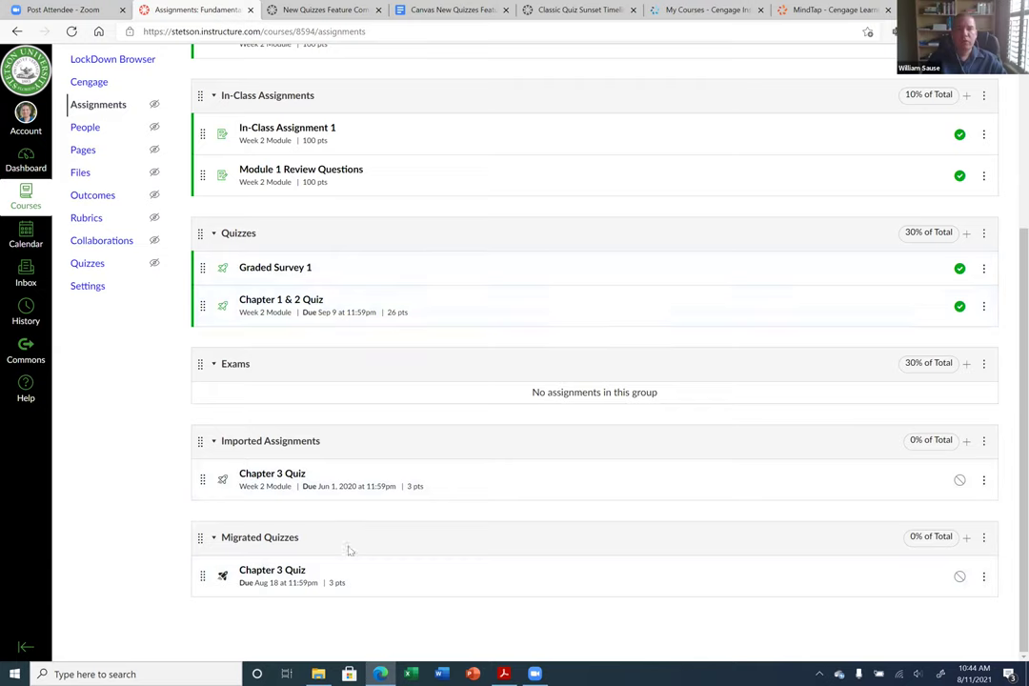
scroll(340, 489, "up", 3)
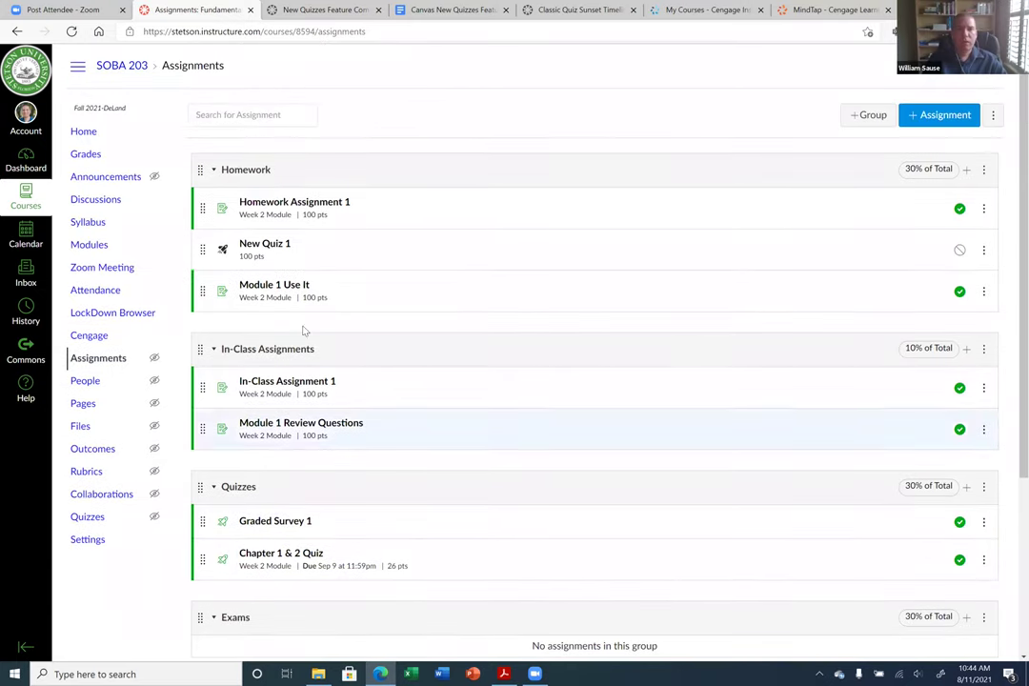
Step: Open the Module 1 Use It assignment listed under Week 2 in the course modules
left_click(99, 245)
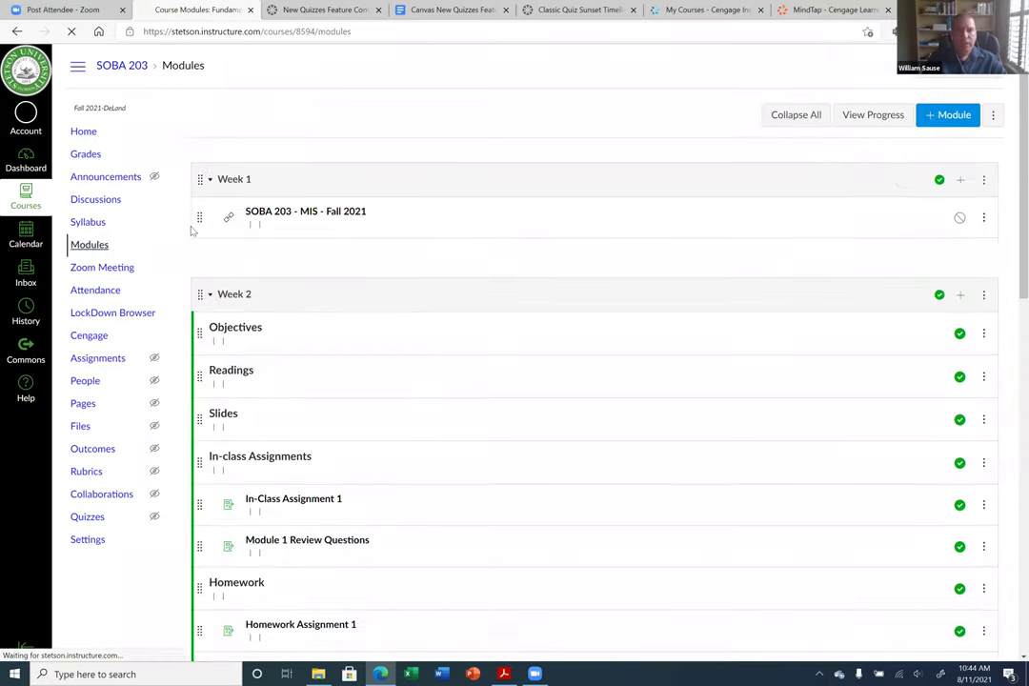
scroll(353, 336, "down", 5)
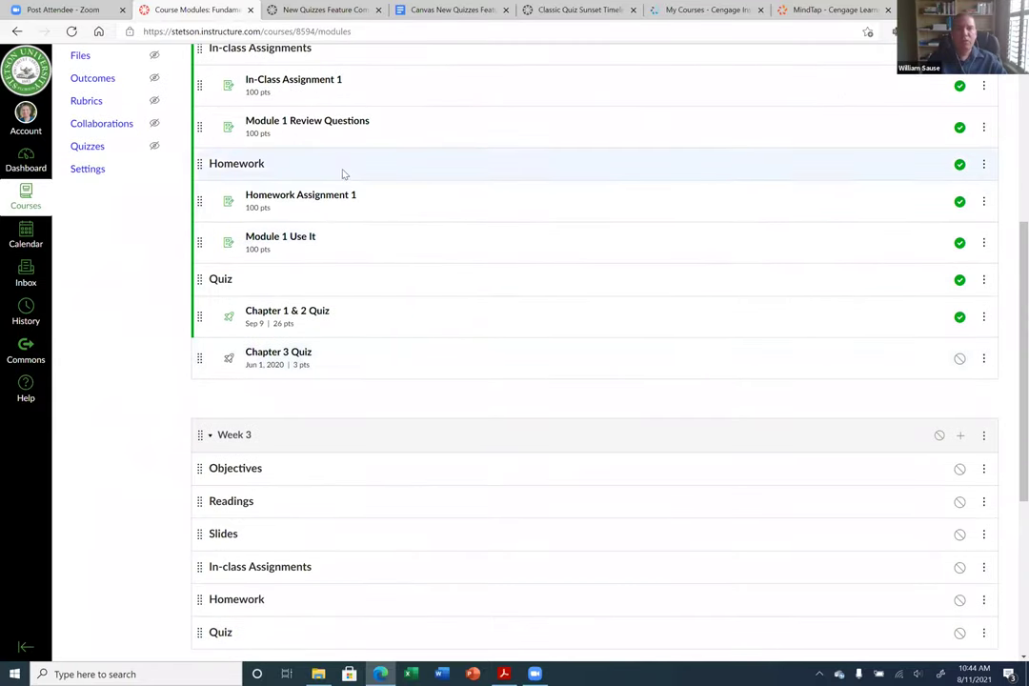
left_click(262, 238)
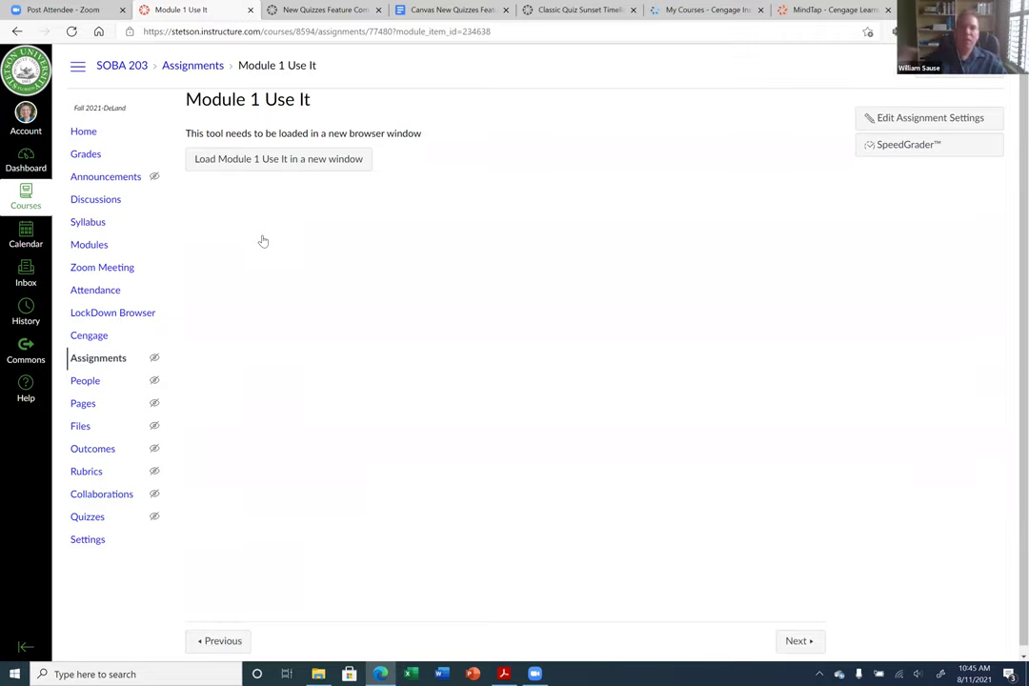
Step: Launch Module 1 Use It in a separate MindTap window, start it, then return to the Canvas tab
left_click(267, 159)
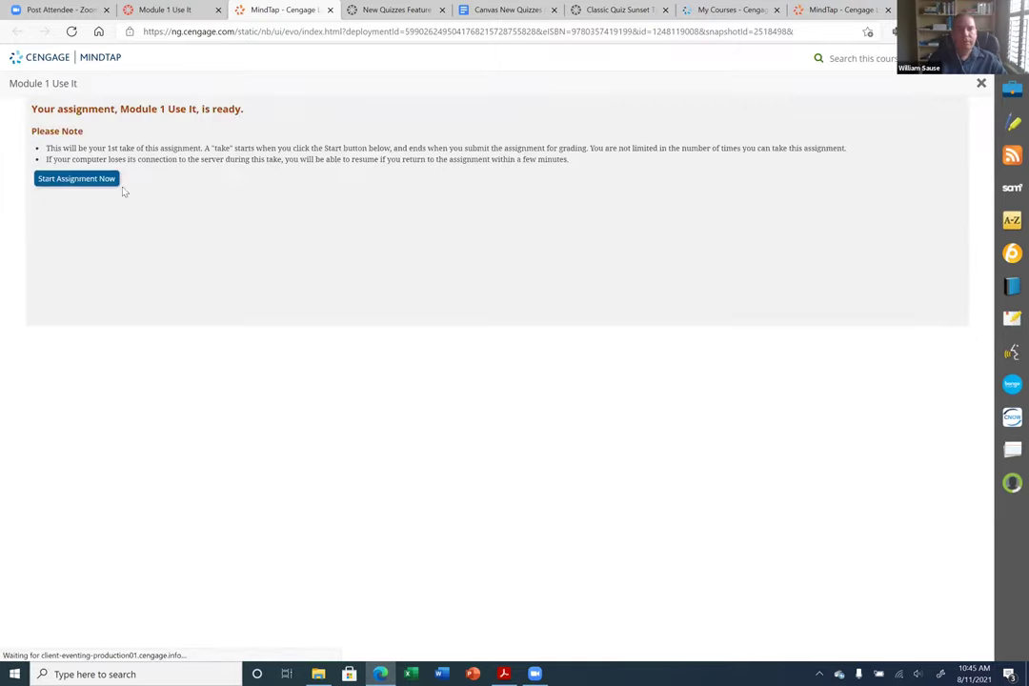
left_click(91, 179)
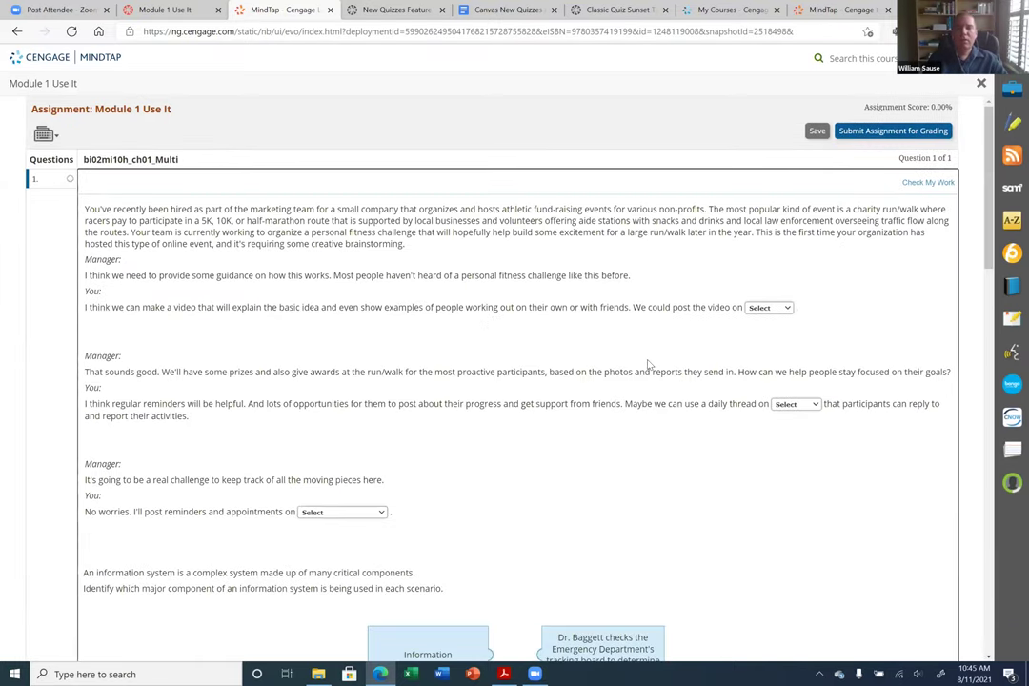
left_click(188, 9)
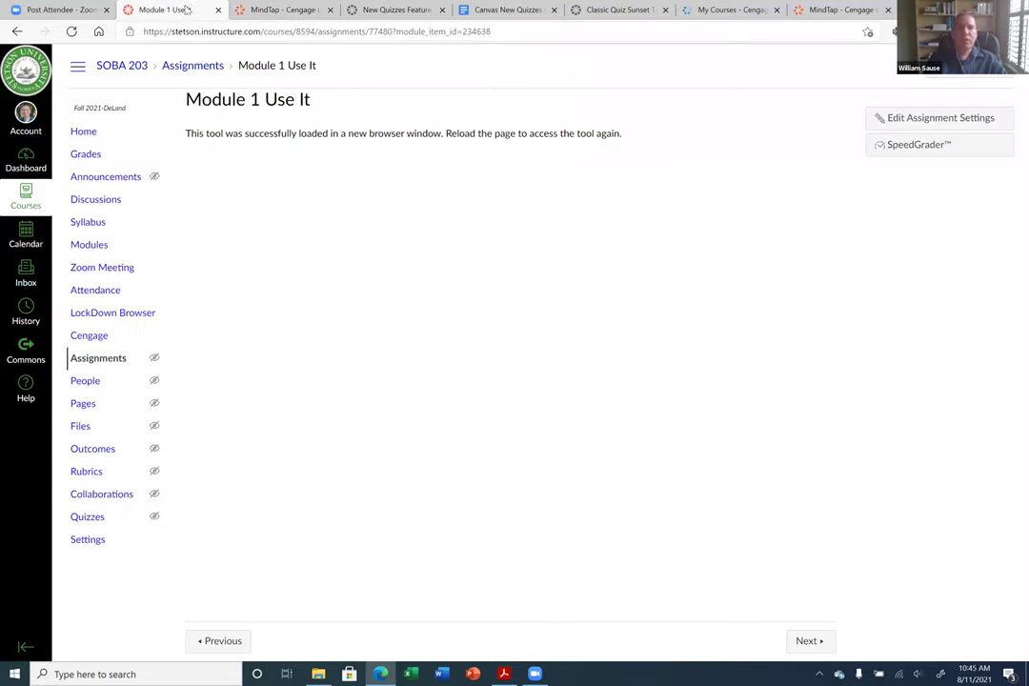
Step: Confirm the gradebook's Module 1 Use It column is entered as Percentage, changing nothing
left_click(80, 156)
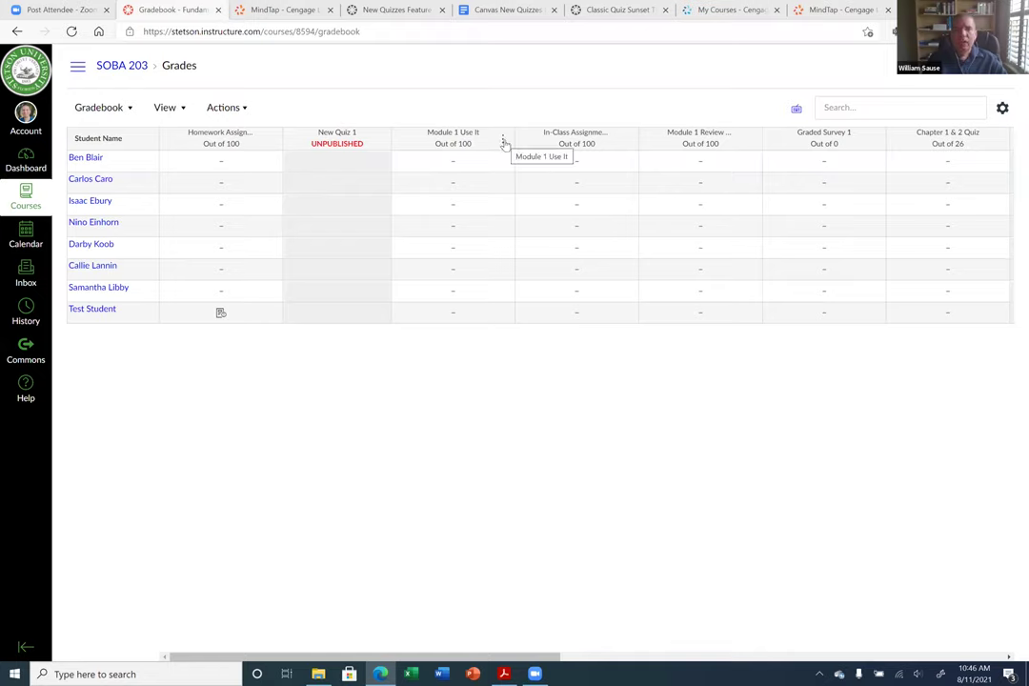
left_click(503, 142)
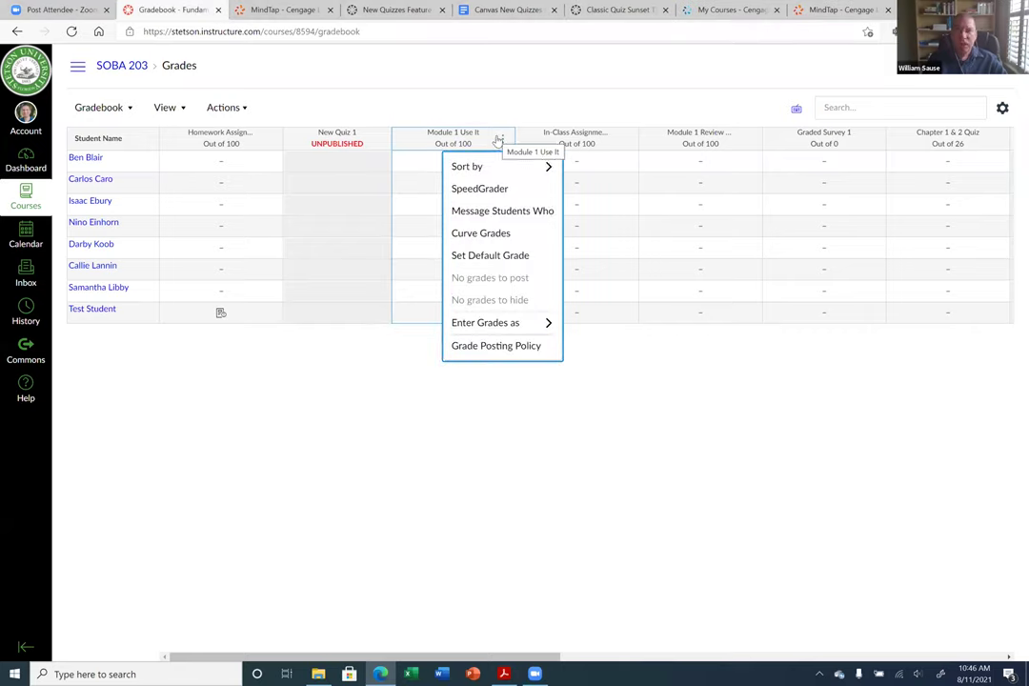
mouse_move(501, 332)
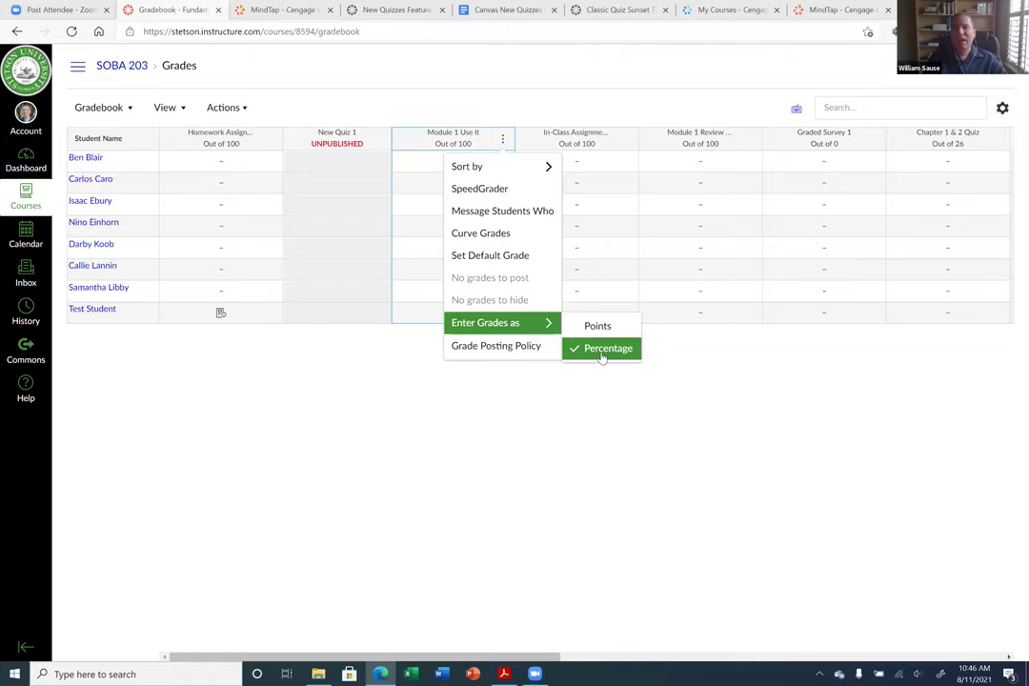
left_click(613, 396)
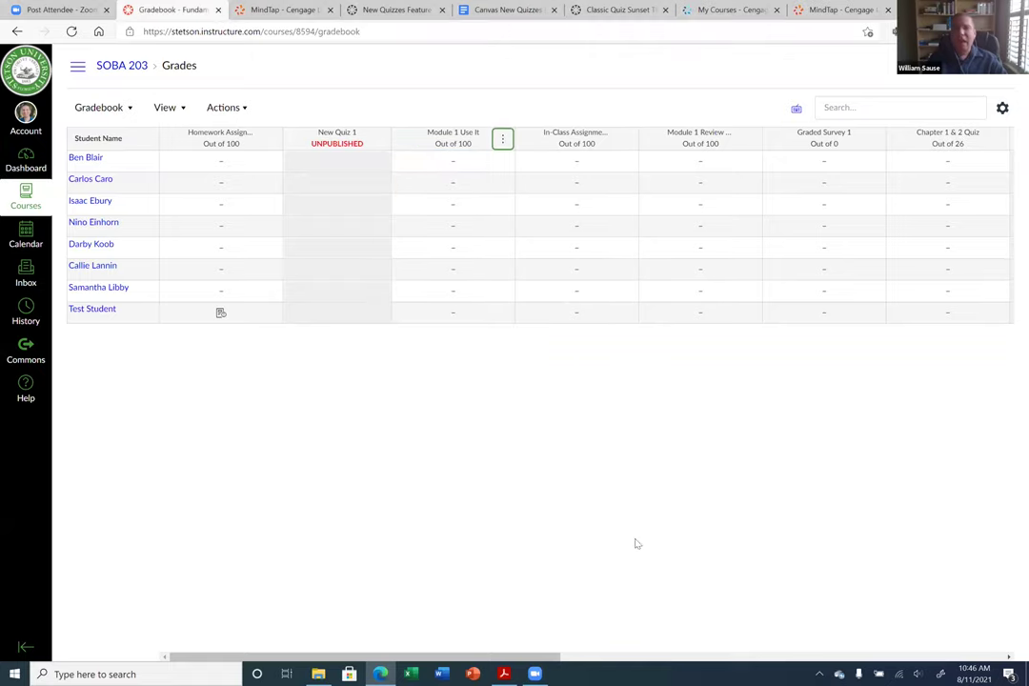
left_click_drag(602, 641, 1011, 633)
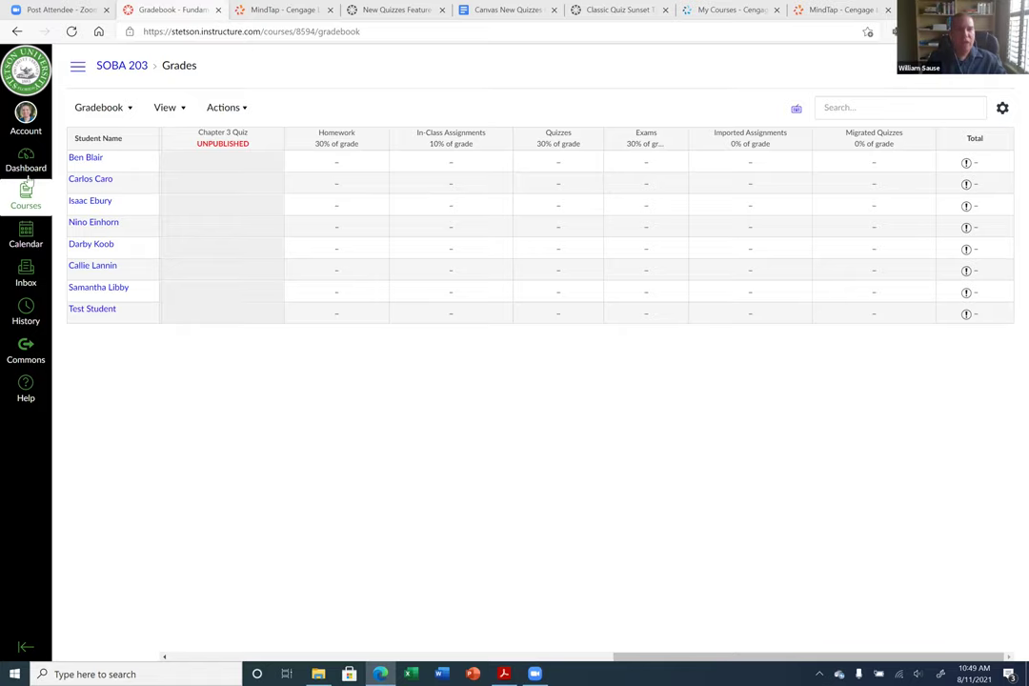
Step: Return to the SOBA 203 home page via the breadcrumb, then switch to the course files folder
left_click(109, 70)
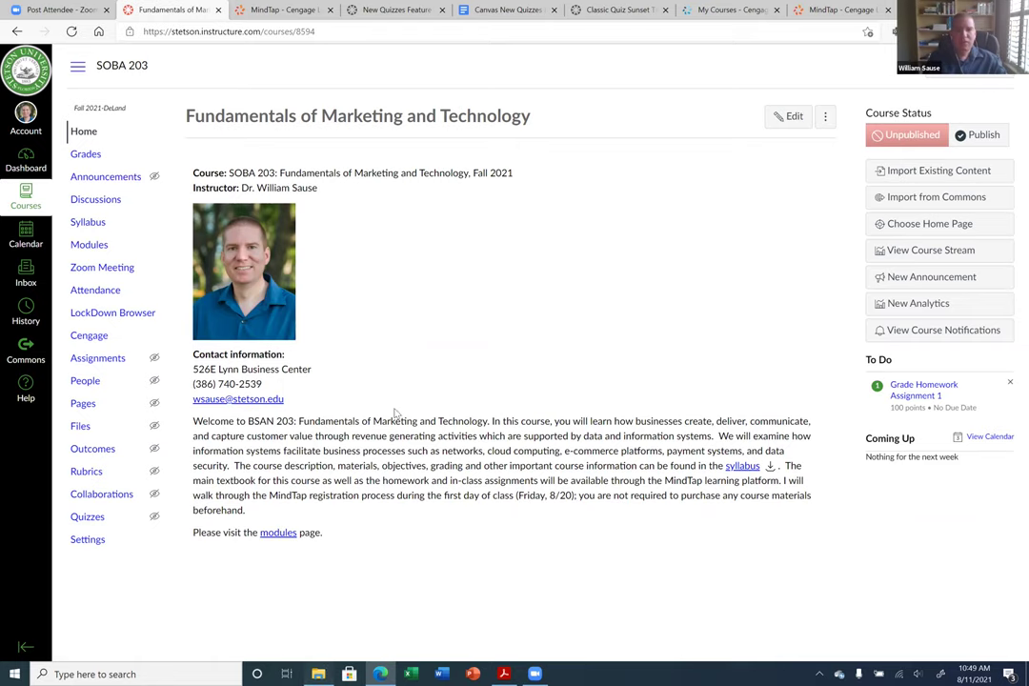
key("alt+Tab")
Step: Open the mindtap text file from the files subfolder and select all its introduction text
double_click(457, 449)
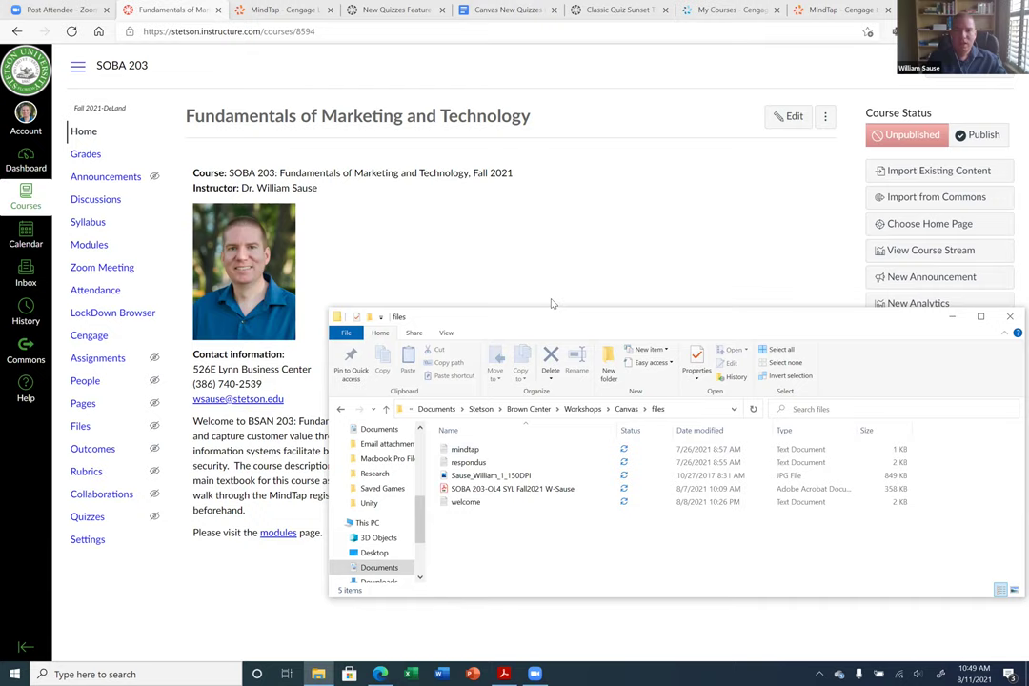
left_click_drag(557, 320, 527, 135)
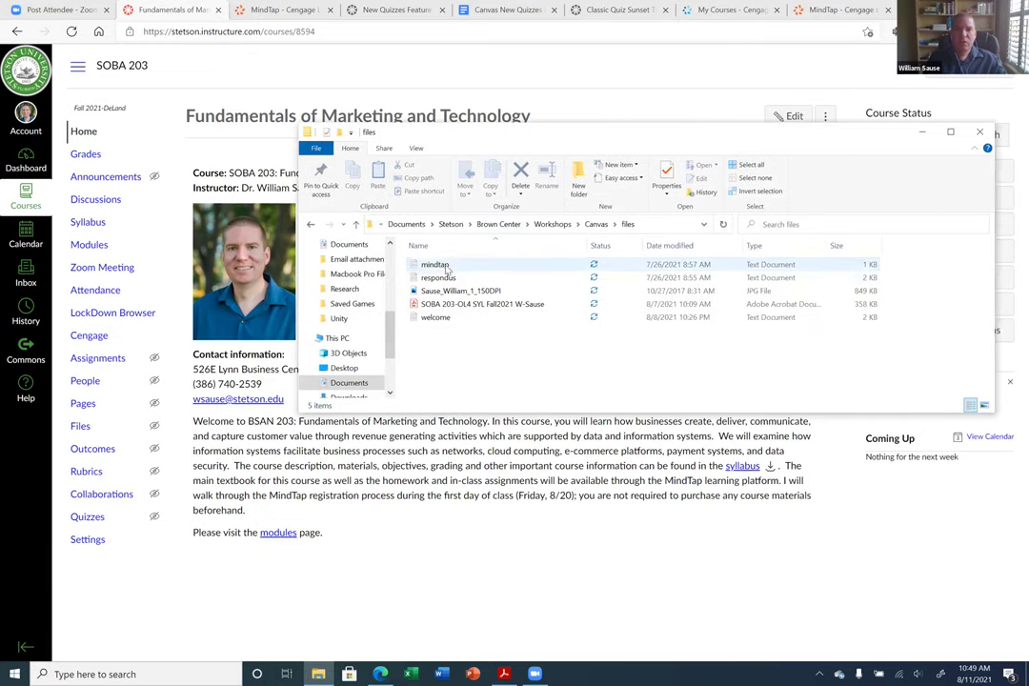
left_click(446, 266)
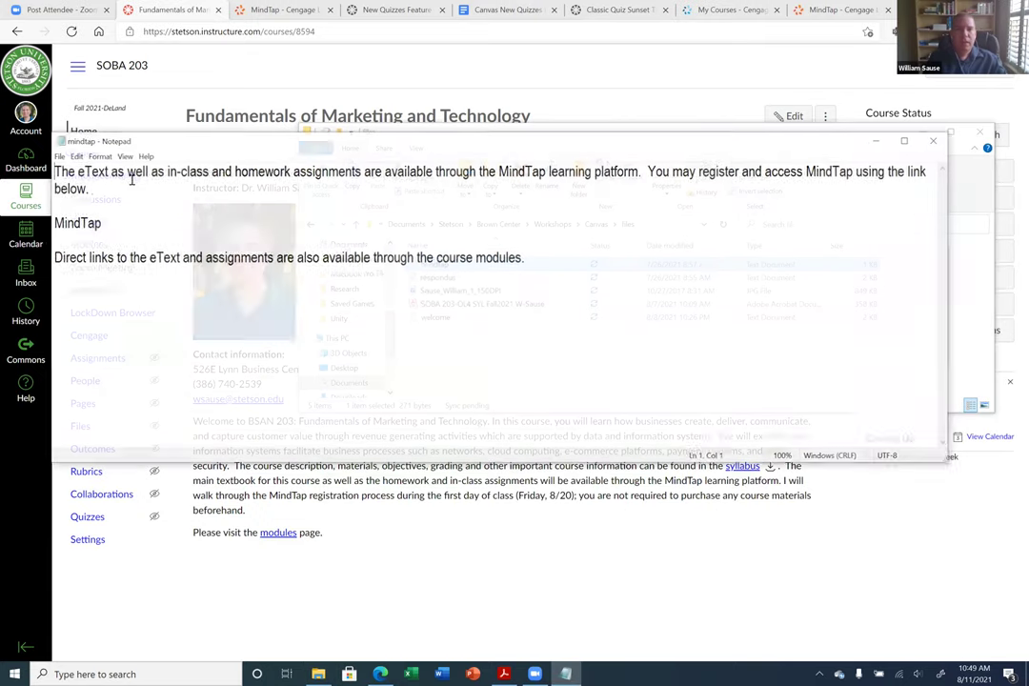
left_click_drag(52, 171, 540, 259)
key("ctrl+c")
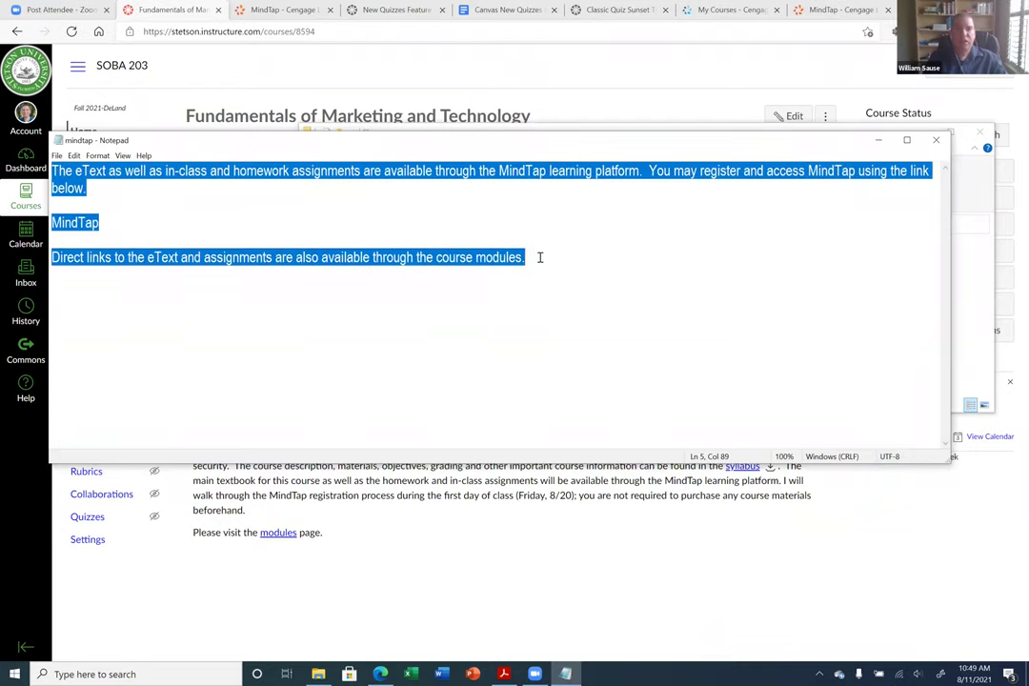
Step: Create a new course page titled 'MindTap' and paste the copied introduction into its body
left_click(119, 132)
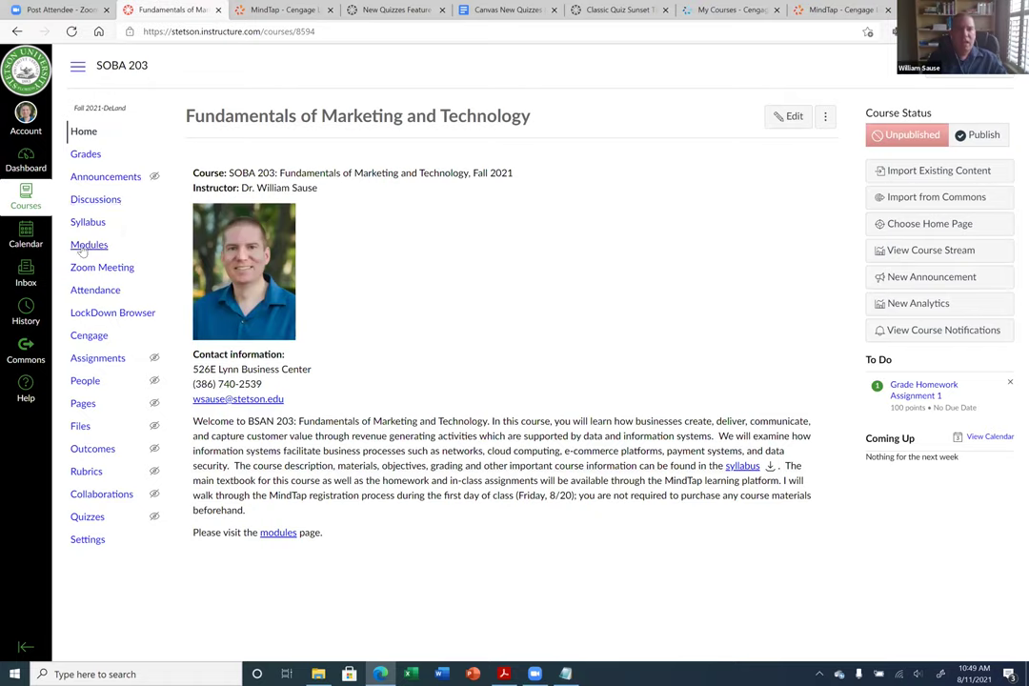
left_click(83, 403)
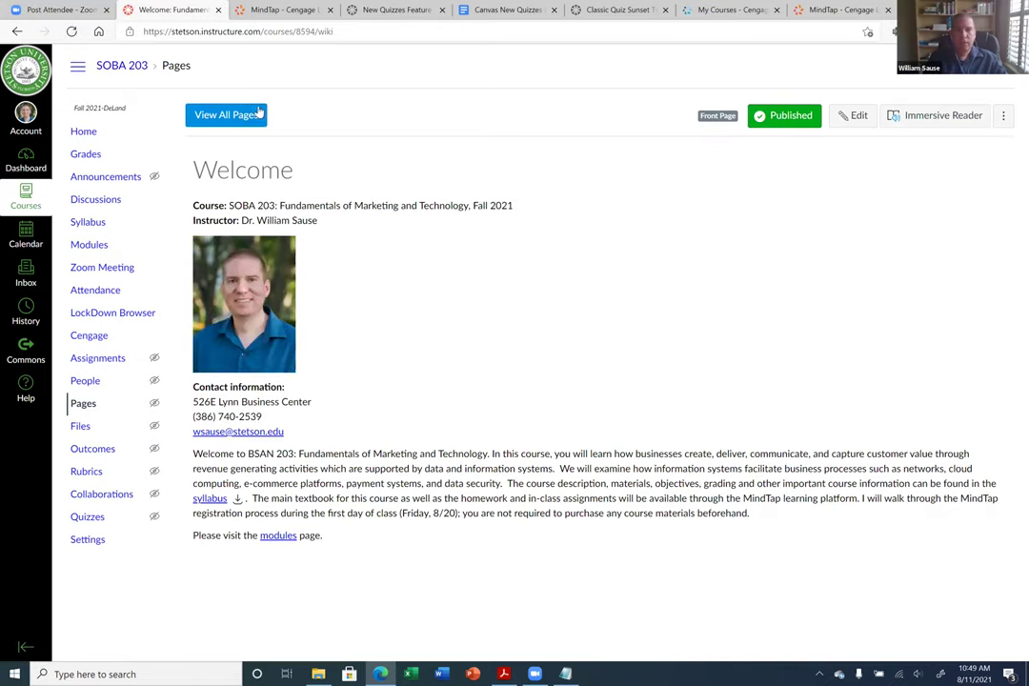
left_click(212, 114)
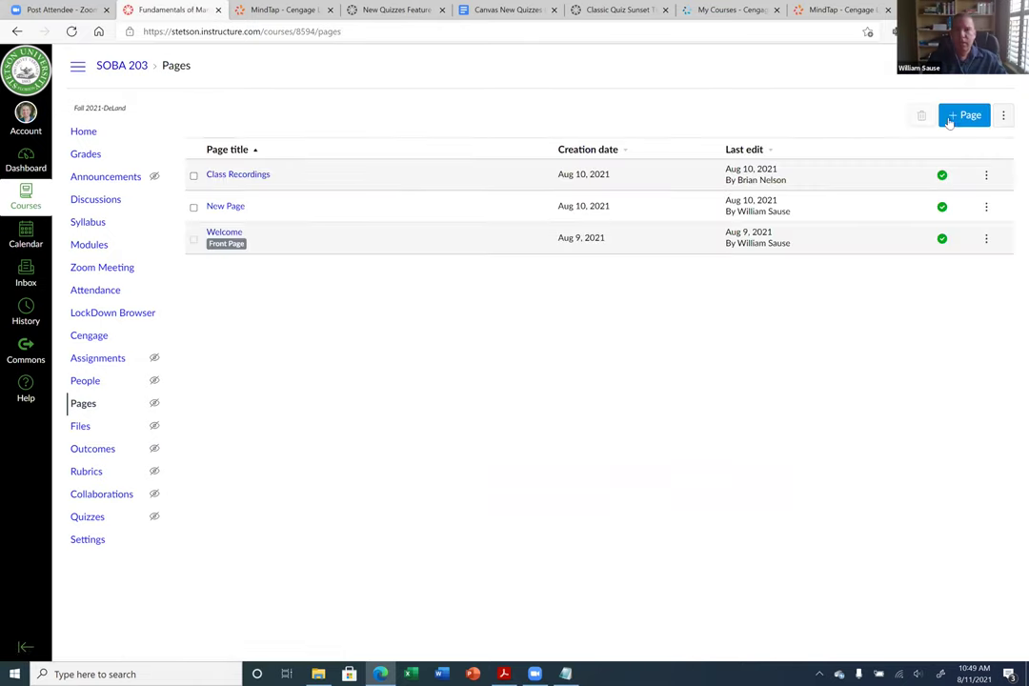
left_click(961, 115)
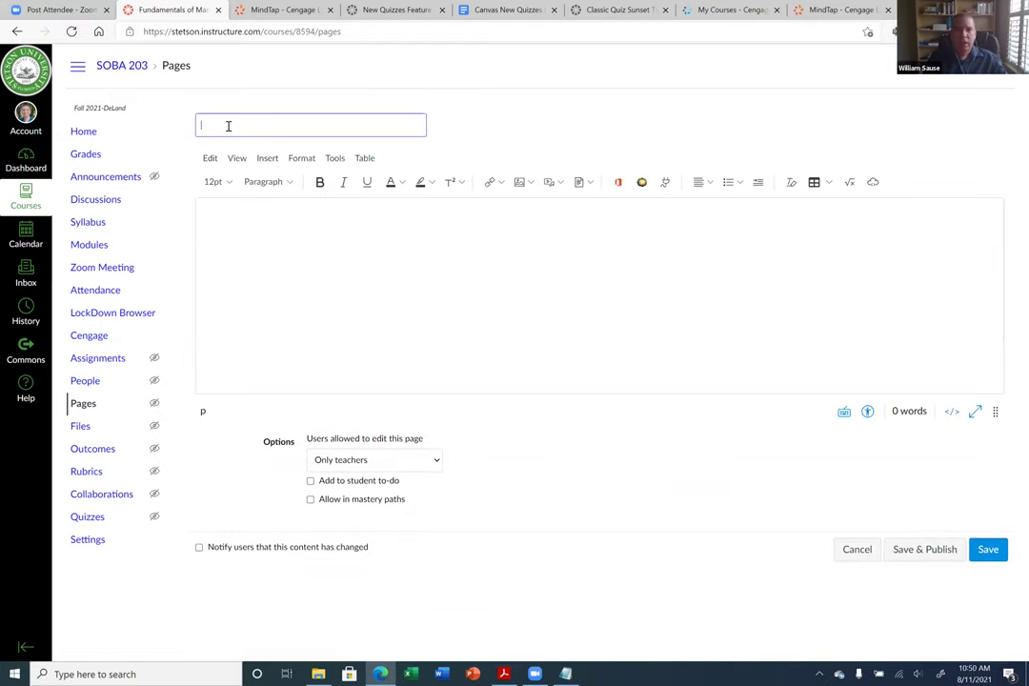
type("Mind")
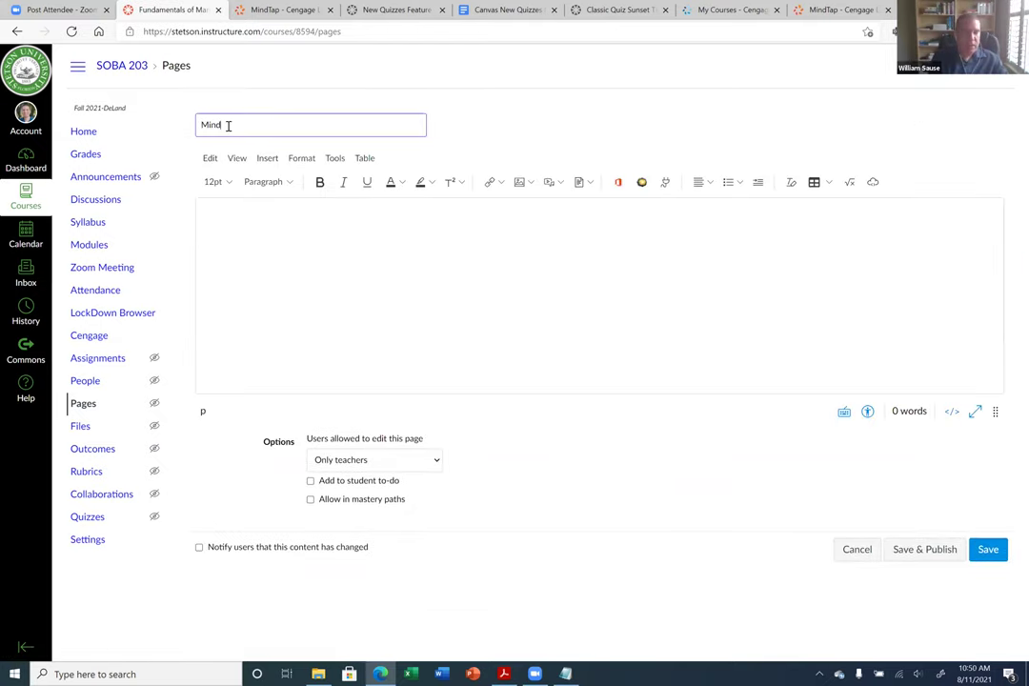
type("Tap")
left_click(264, 225)
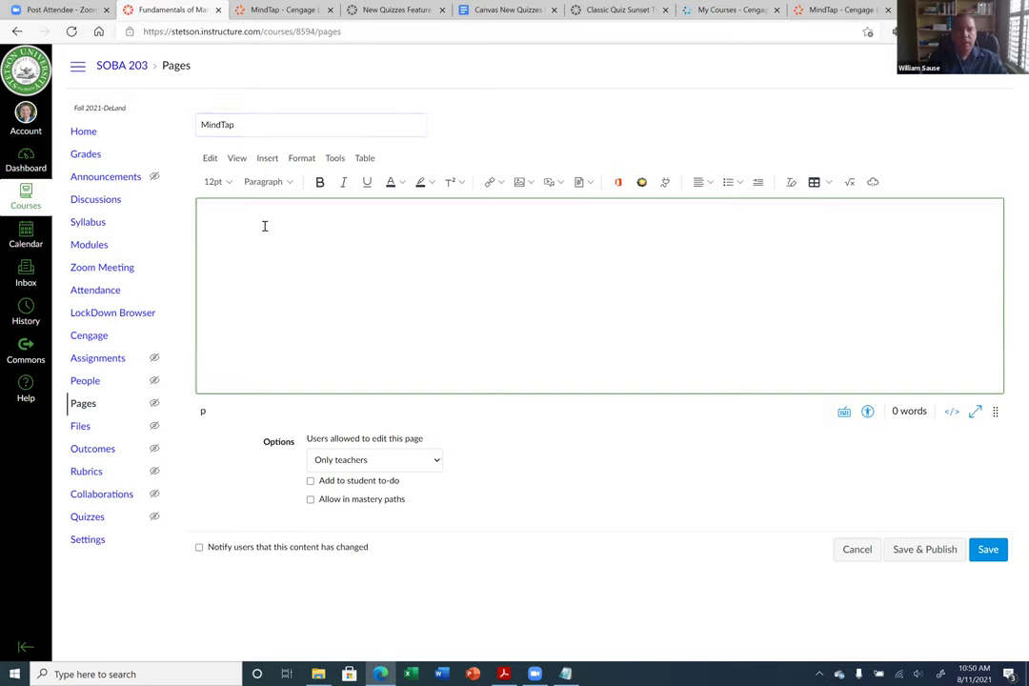
key("ctrl+v")
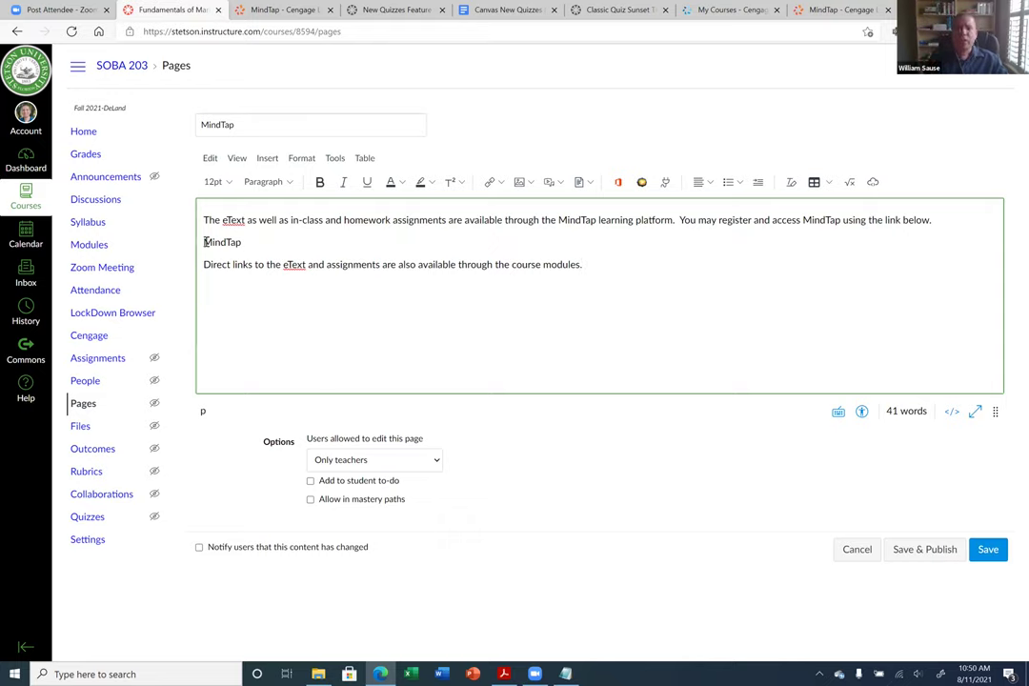
Step: Select the word MindTap on the second line and choose Course Links to link it
left_click_drag(205, 242, 239, 242)
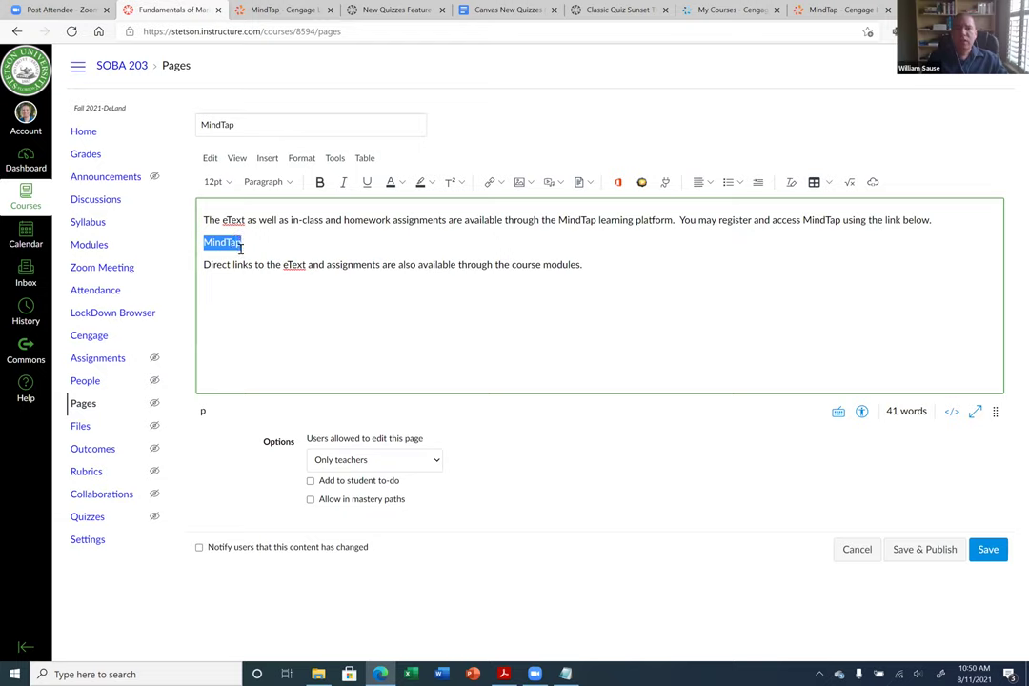
left_click(491, 182)
left_click(509, 222)
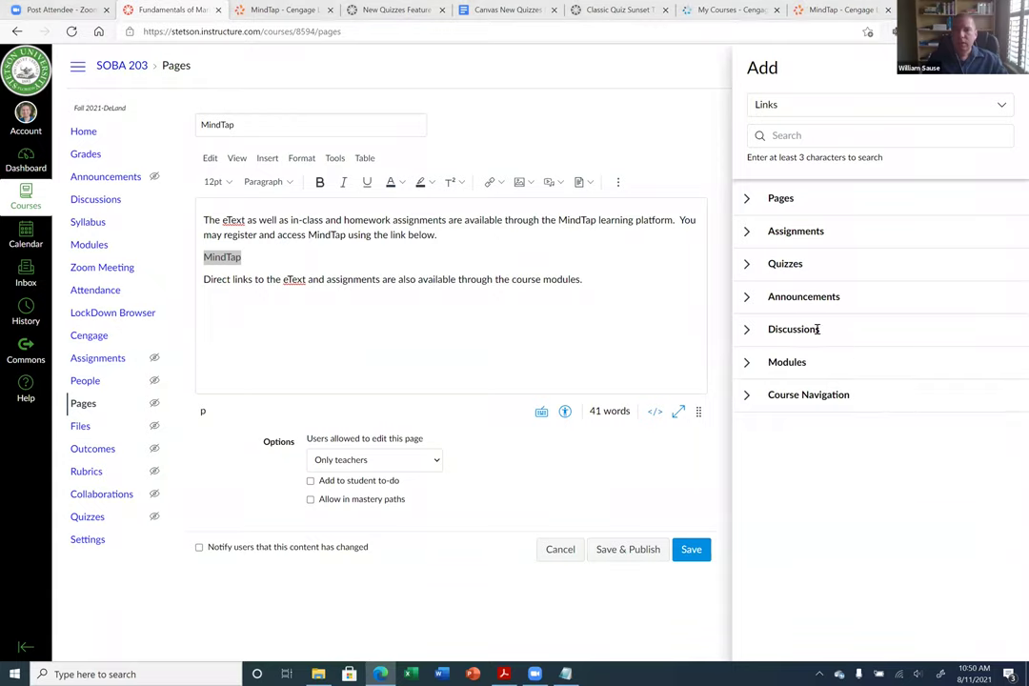
Step: Browse the Modules link targets, close the tray without linking, and save the MindTap page
left_click(747, 362)
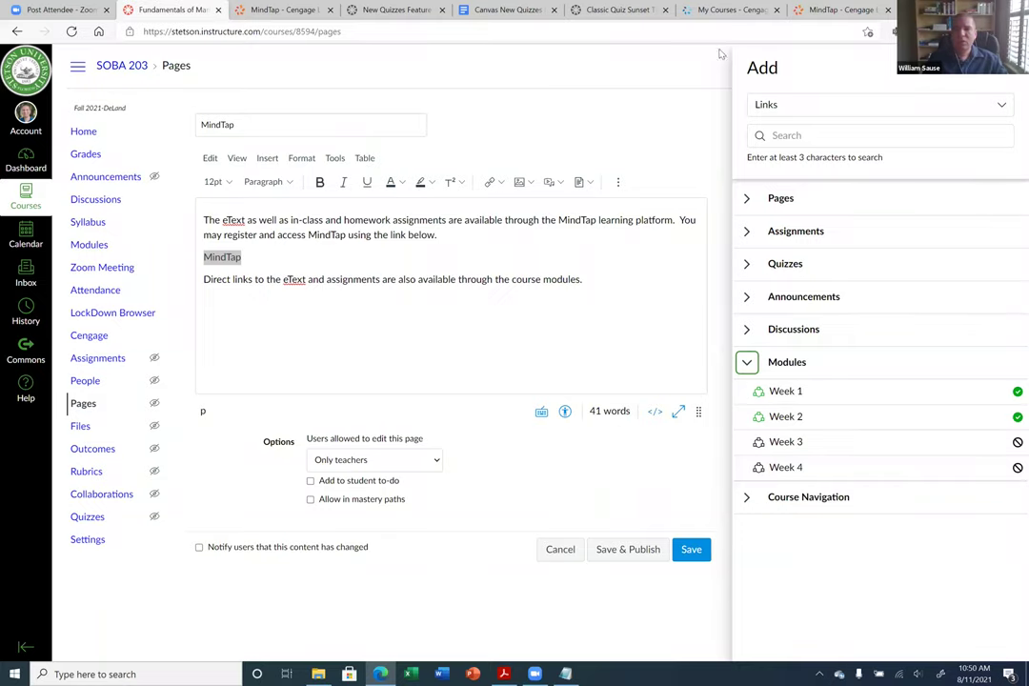
left_click(515, 263)
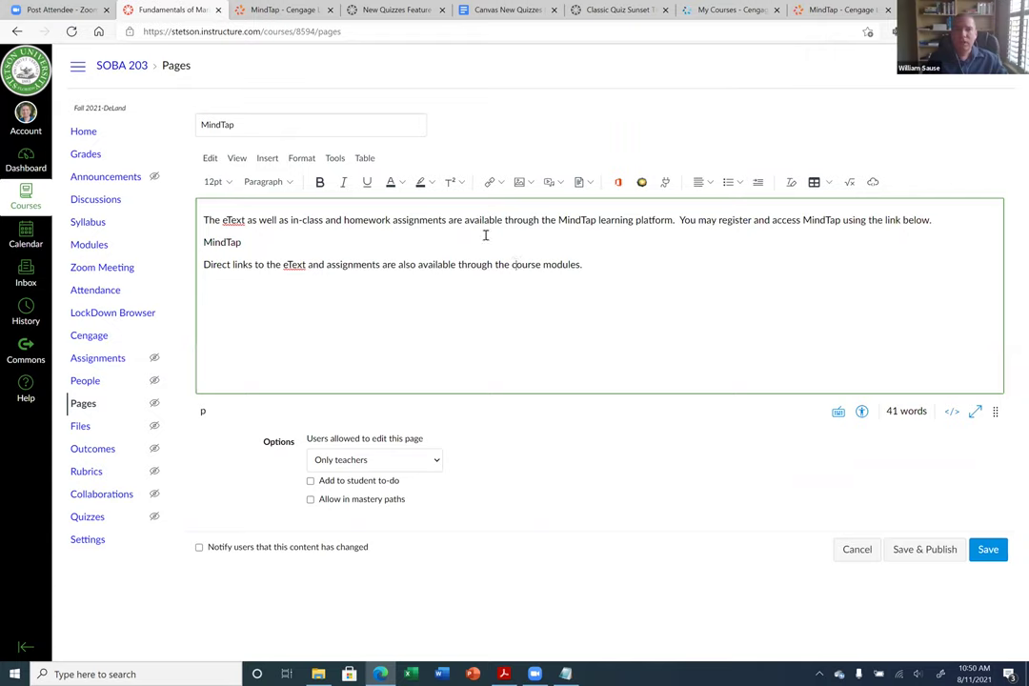
left_click(988, 549)
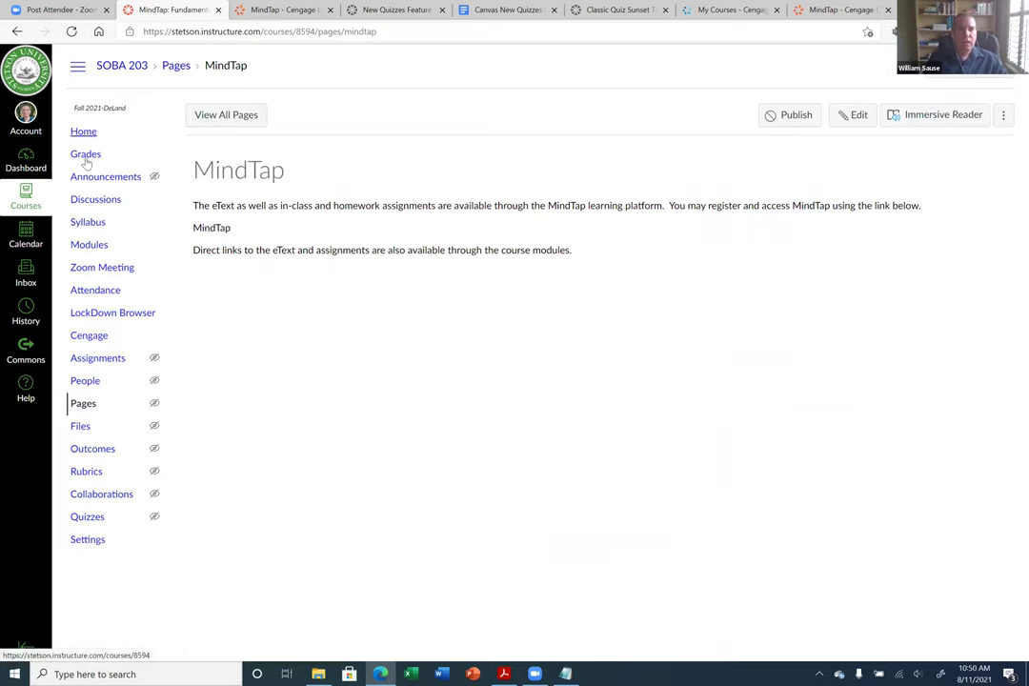
Step: Open the Week 1 'SOBA 203 - MIS - Fall 2021' item, launch MindTap, then close that tab
left_click(90, 245)
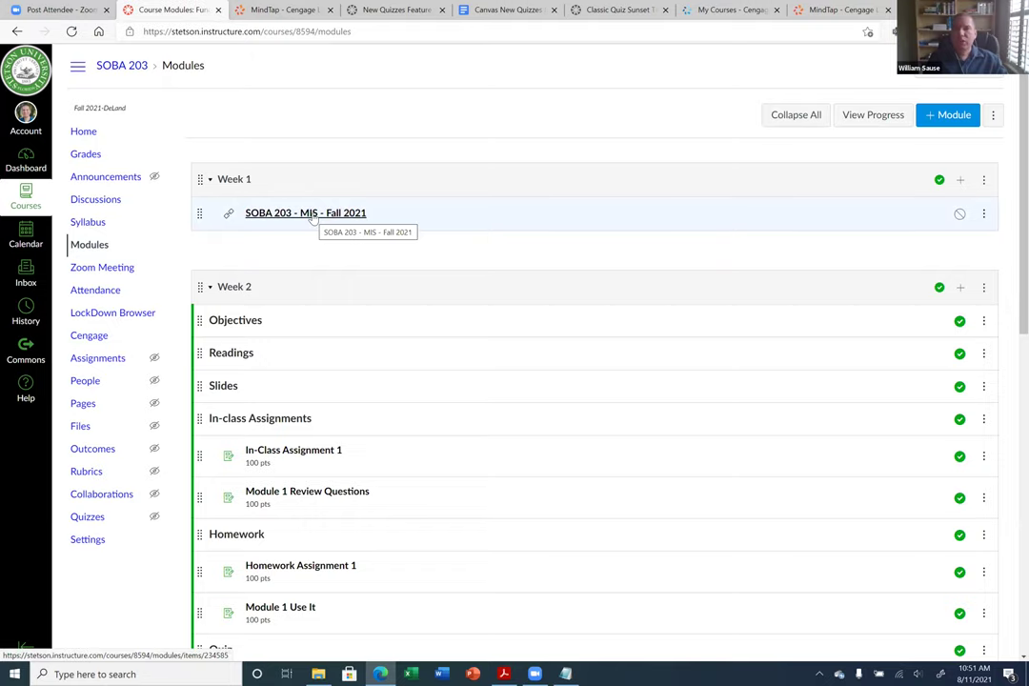
left_click(312, 215)
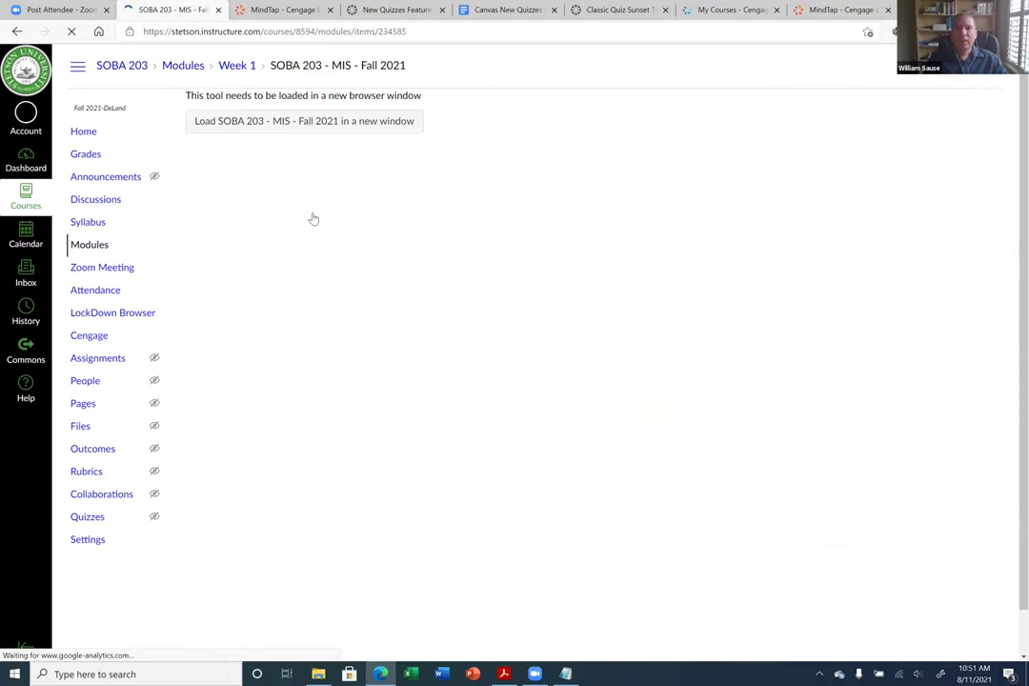
left_click(322, 121)
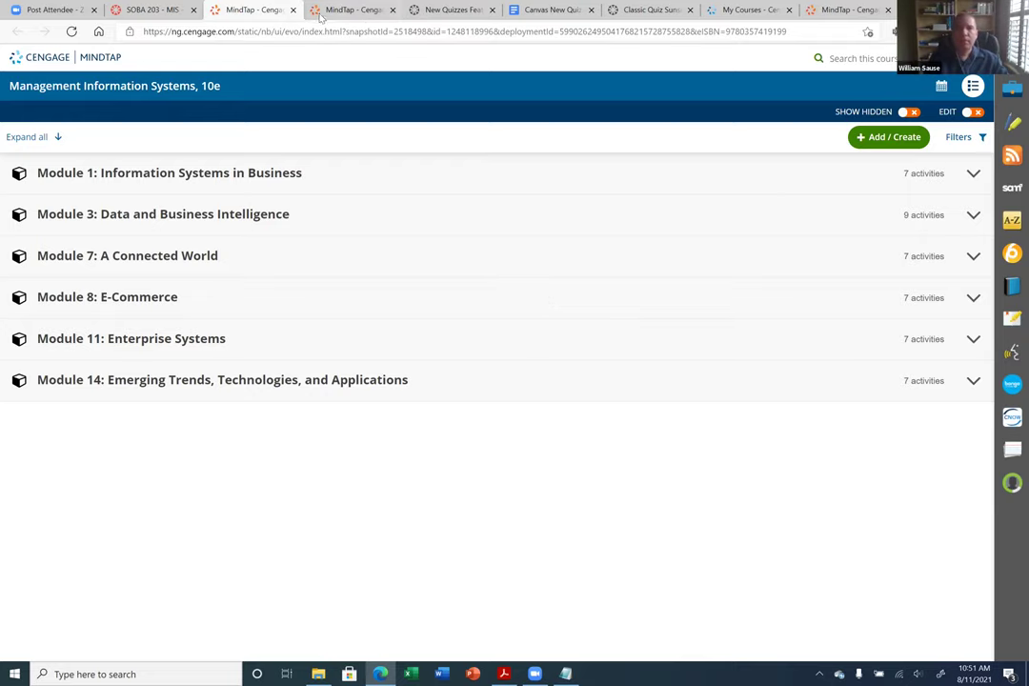
middle_click(252, 13)
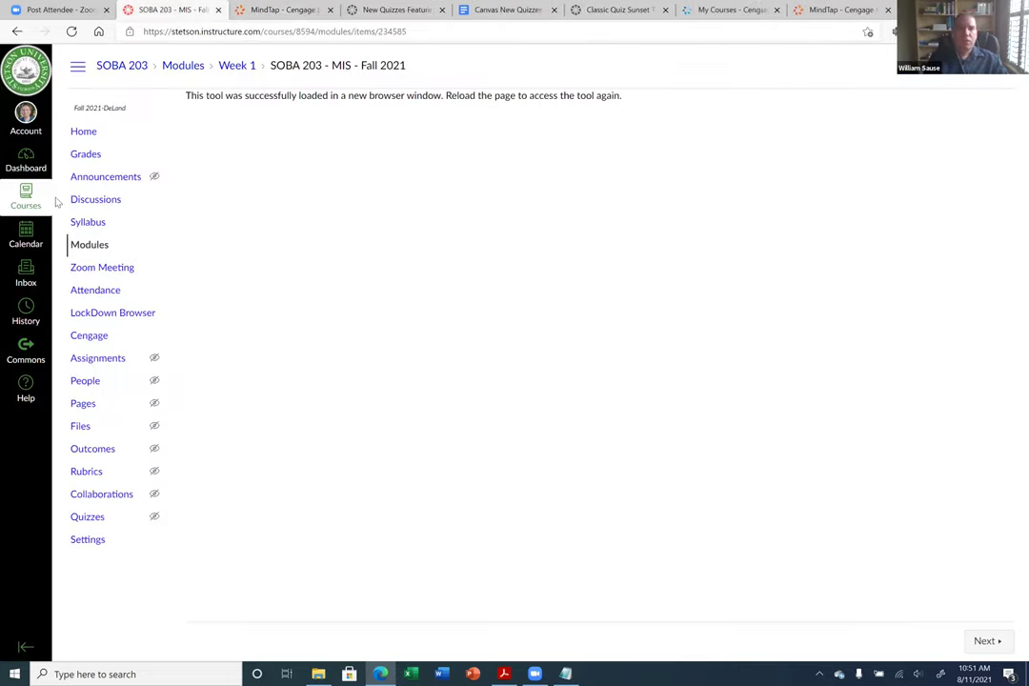
Step: Copy the link address of the Week 1 'SOBA 203 - MIS - Fall 2021' item
left_click(89, 245)
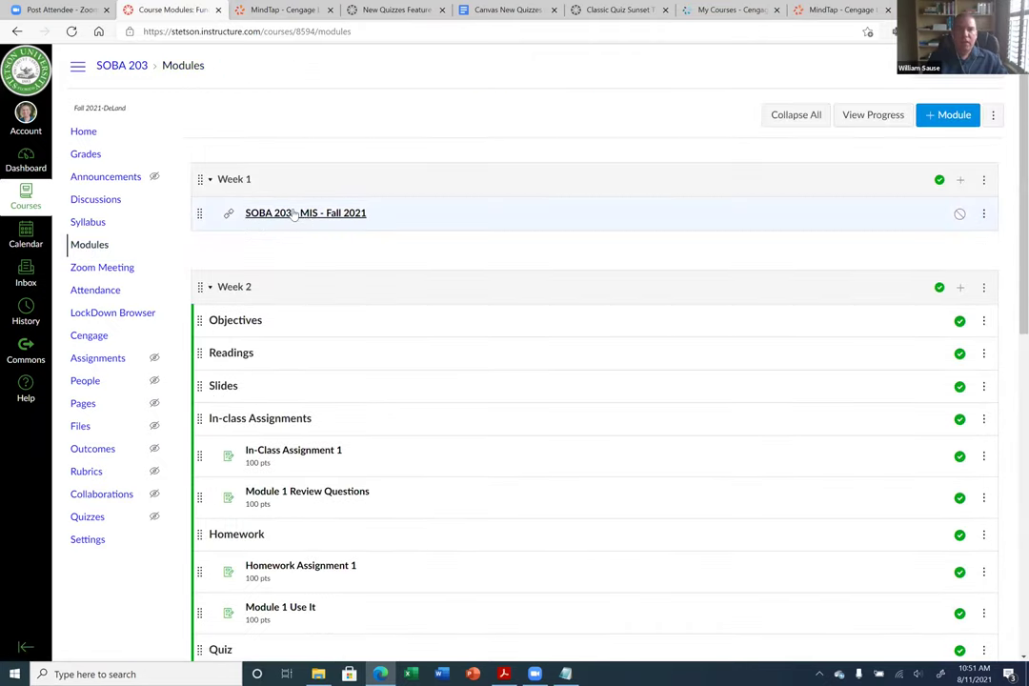
right_click(295, 213)
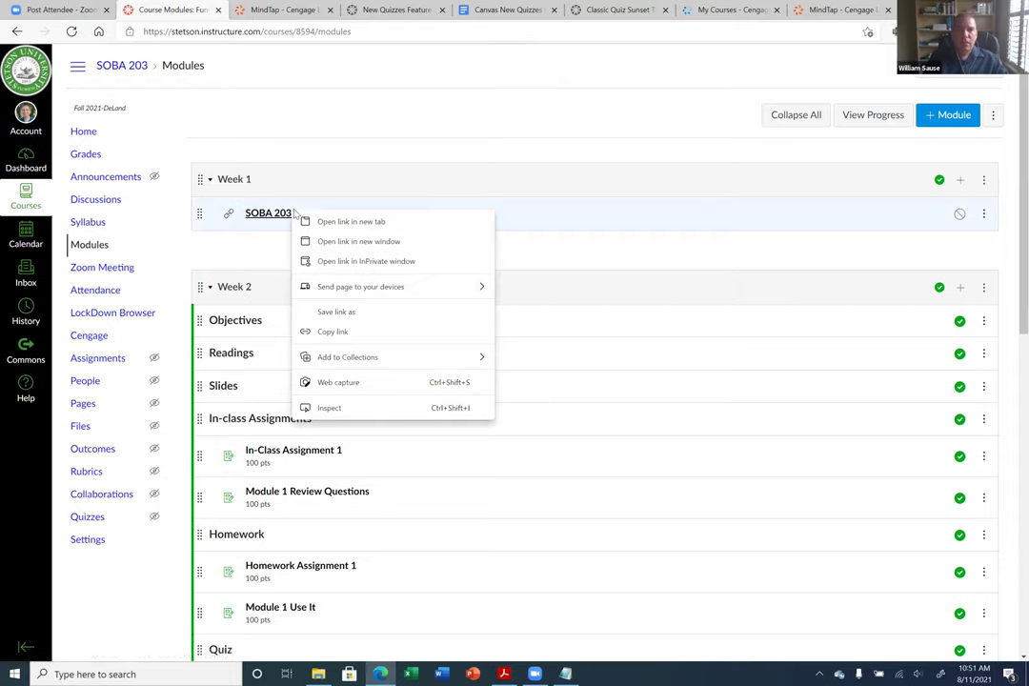
left_click(334, 332)
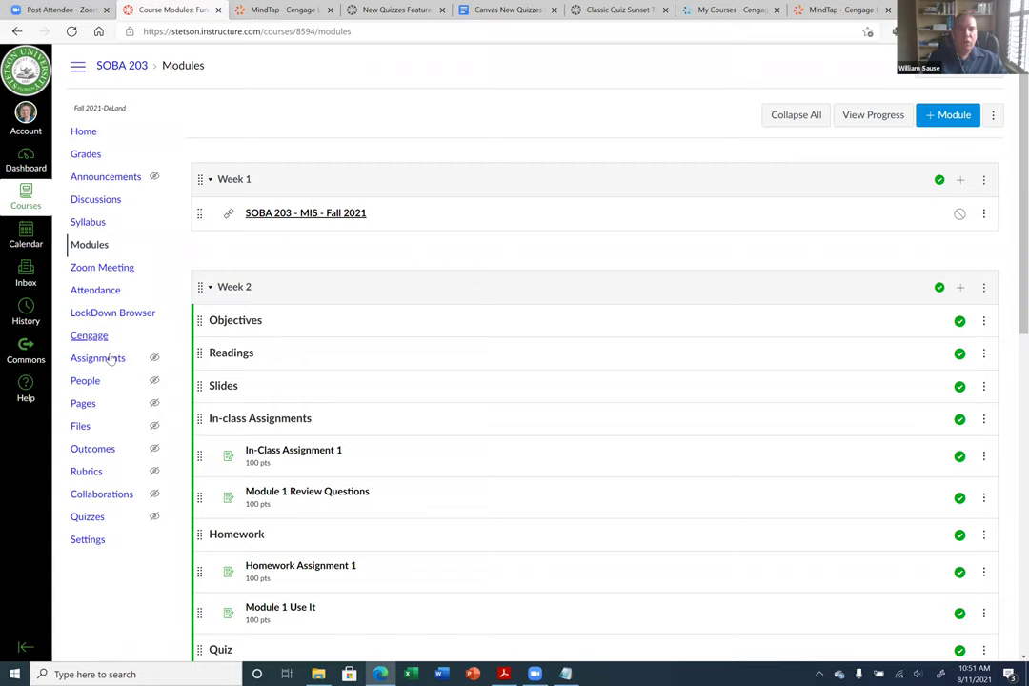
Step: Open the MindTap page from the course's page list for editing
left_click(97, 403)
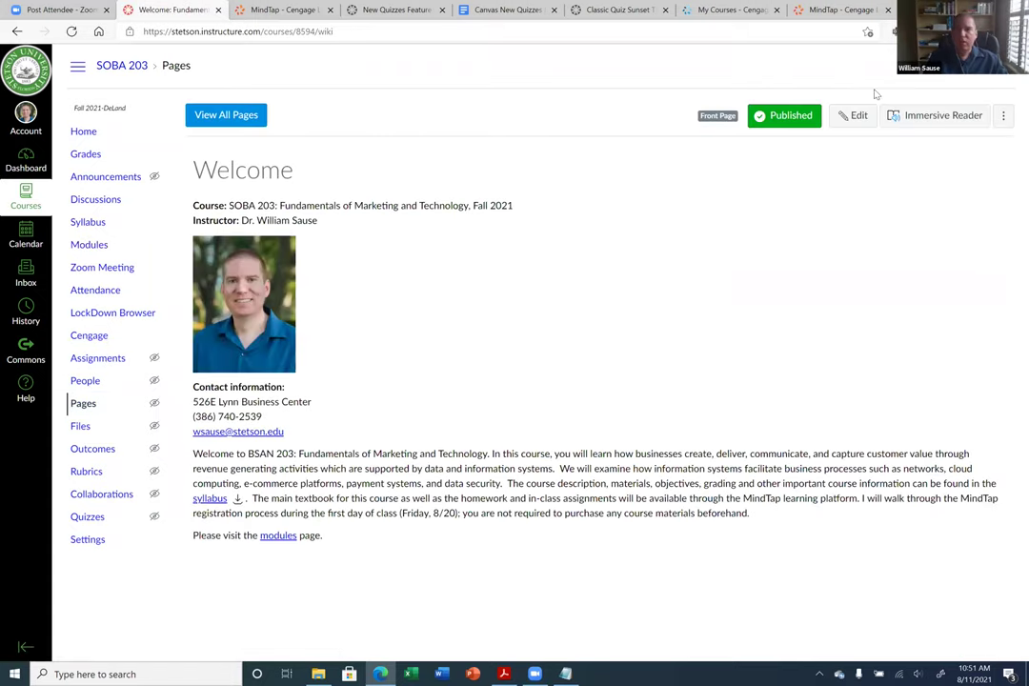
left_click(226, 114)
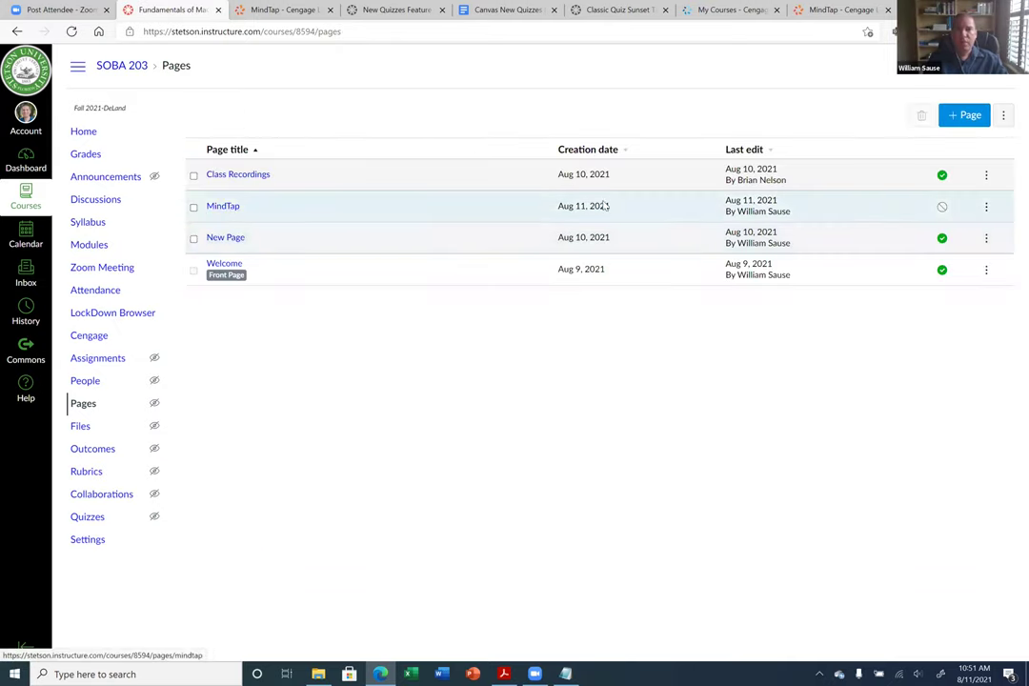
left_click(230, 211)
left_click(854, 117)
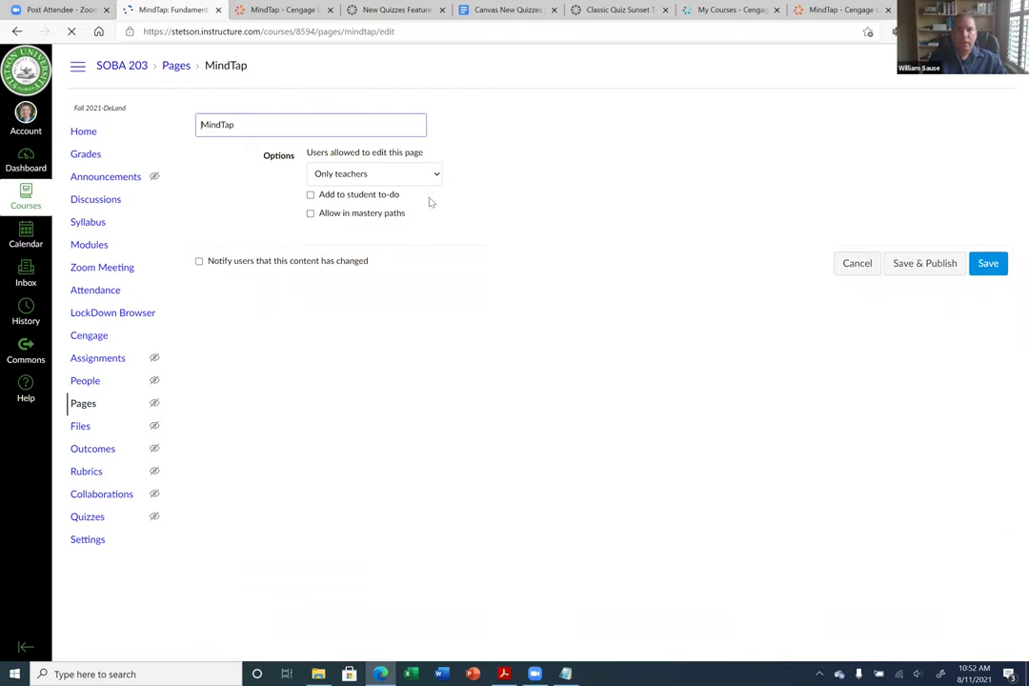
Step: Link the word MindTap to the pasted module item URL, then Save & Publish the page
left_click_drag(204, 241, 233, 242)
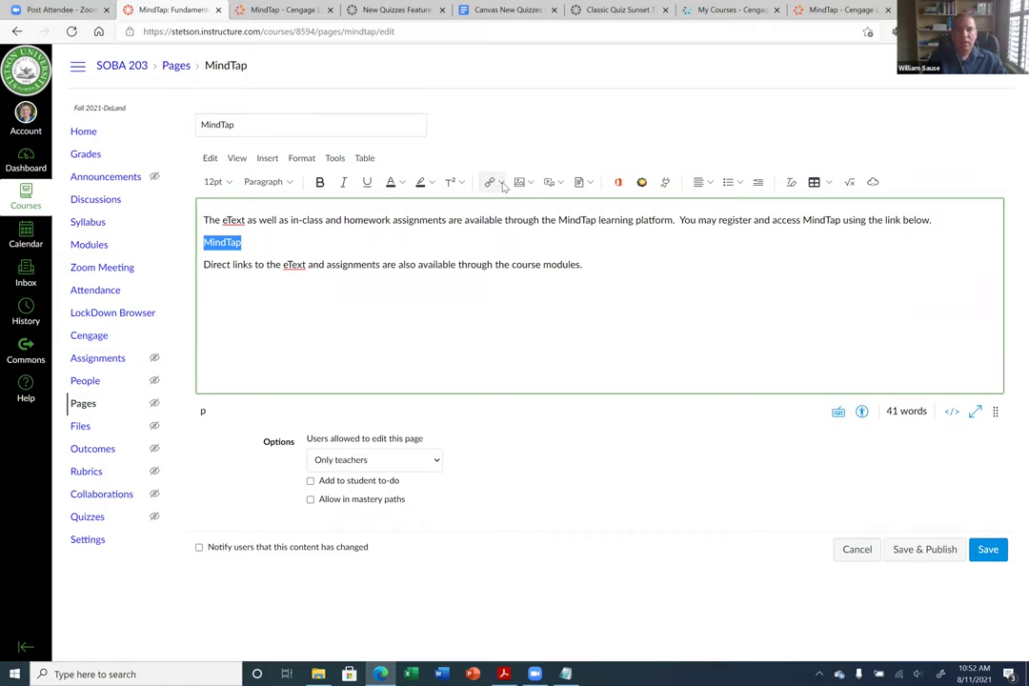
left_click(501, 183)
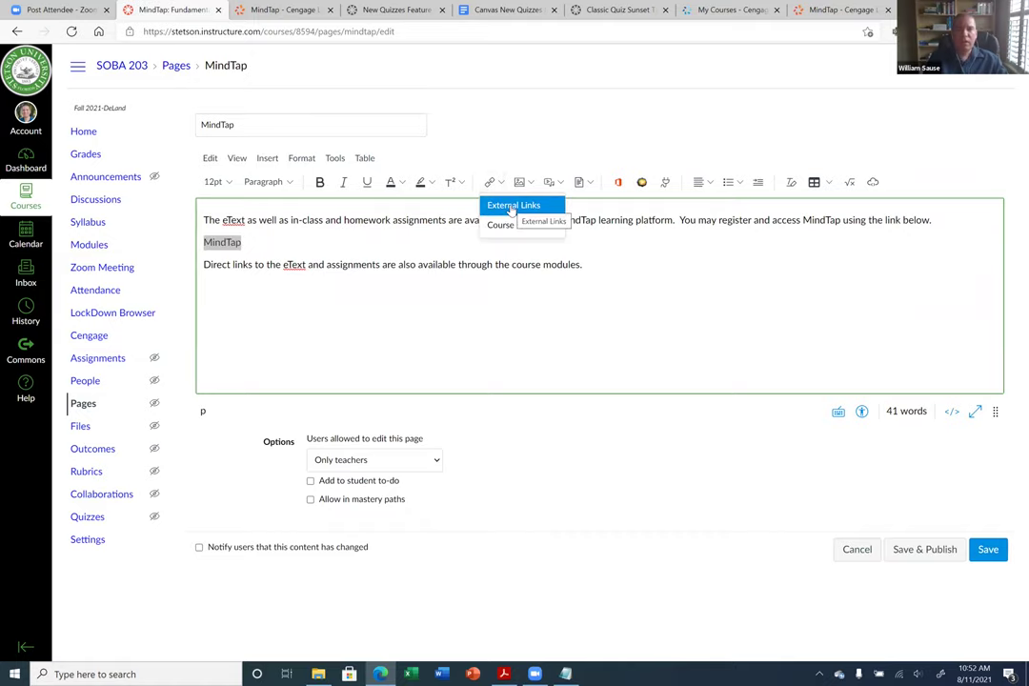
left_click(513, 206)
left_click(322, 387)
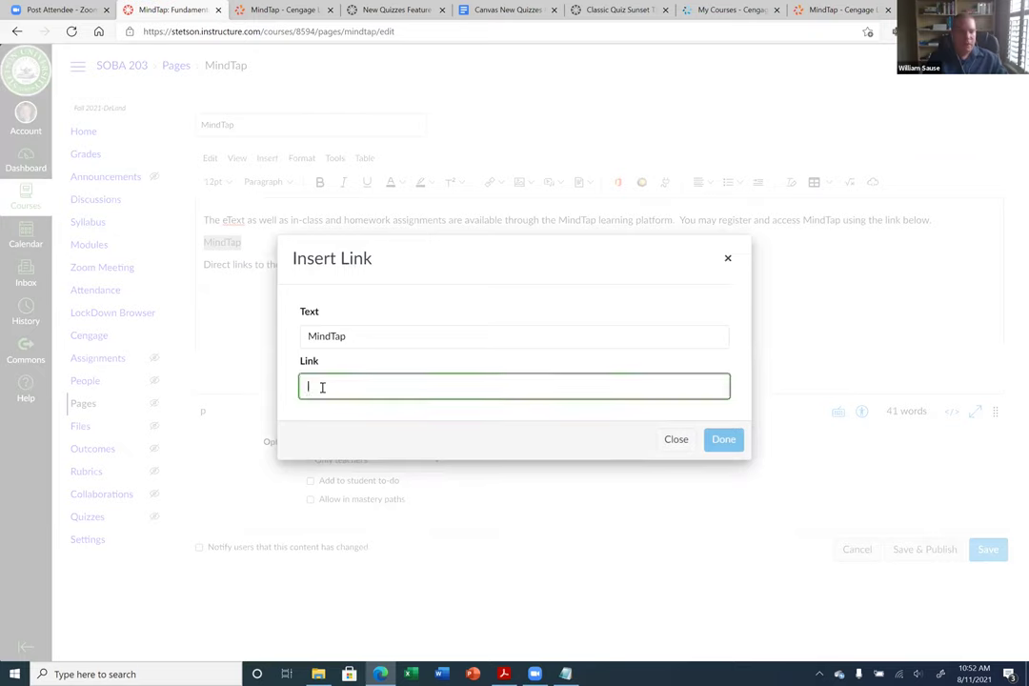
key("ctrl+v")
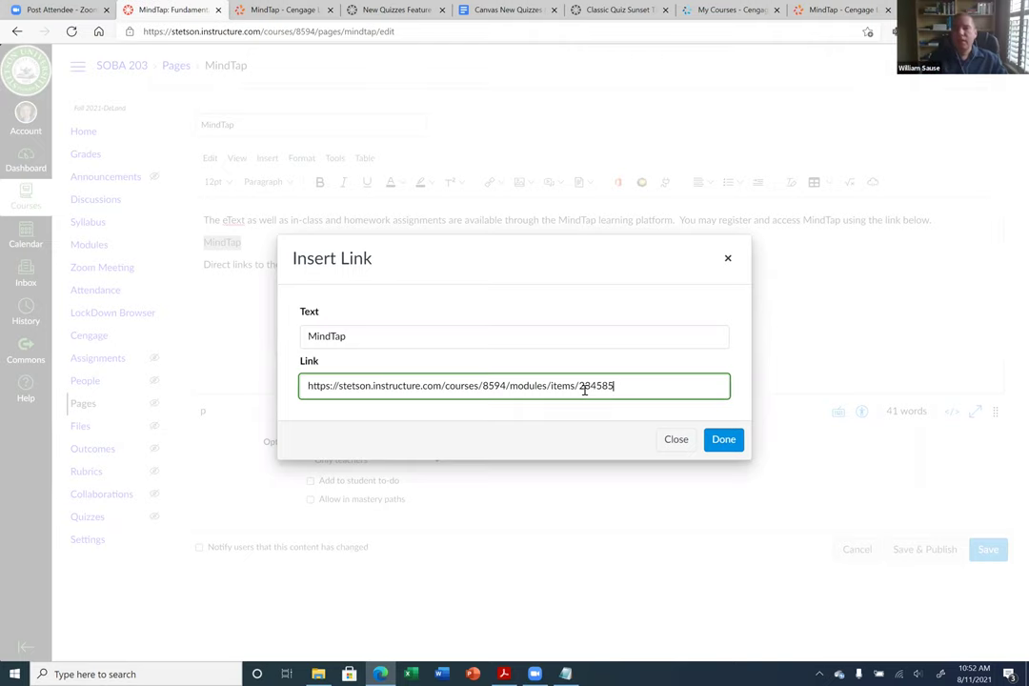
left_click(728, 448)
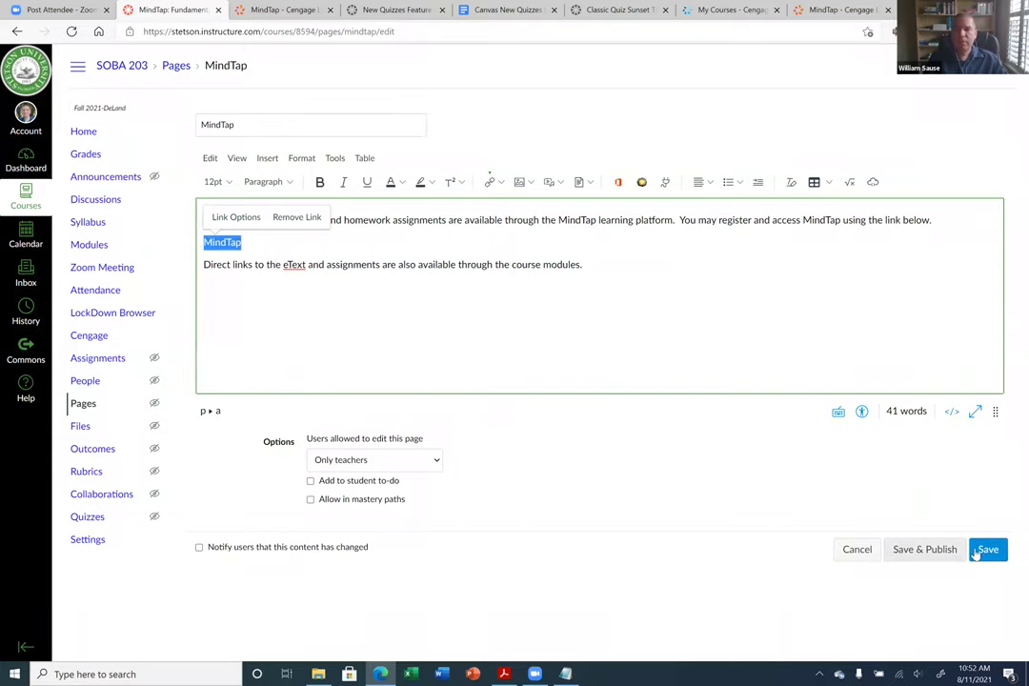
left_click(946, 549)
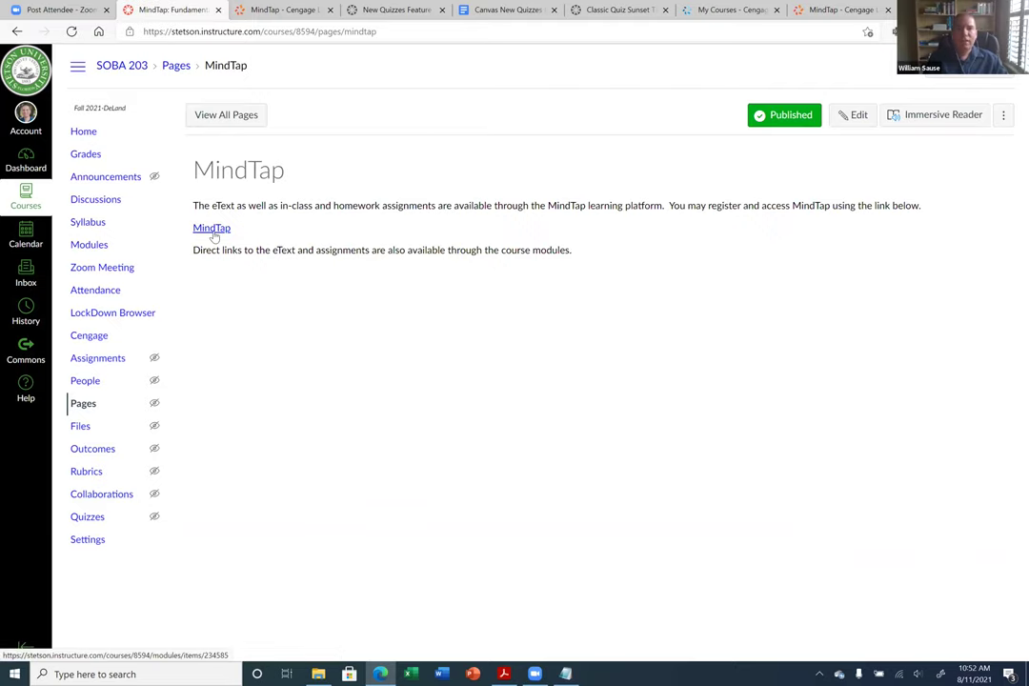
left_click(213, 231)
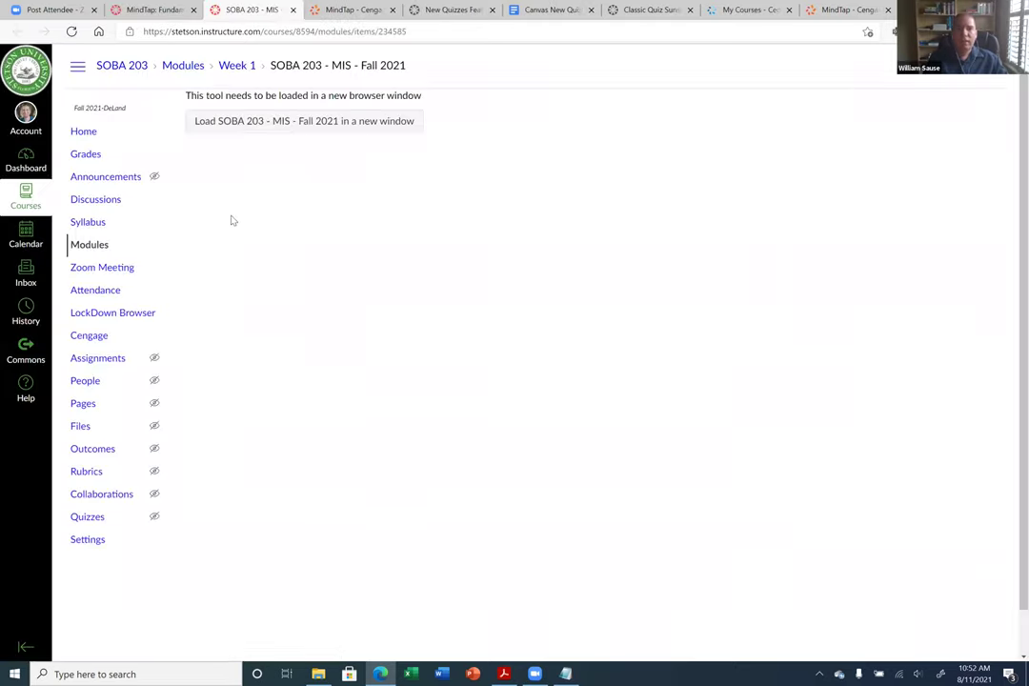
left_click(295, 120)
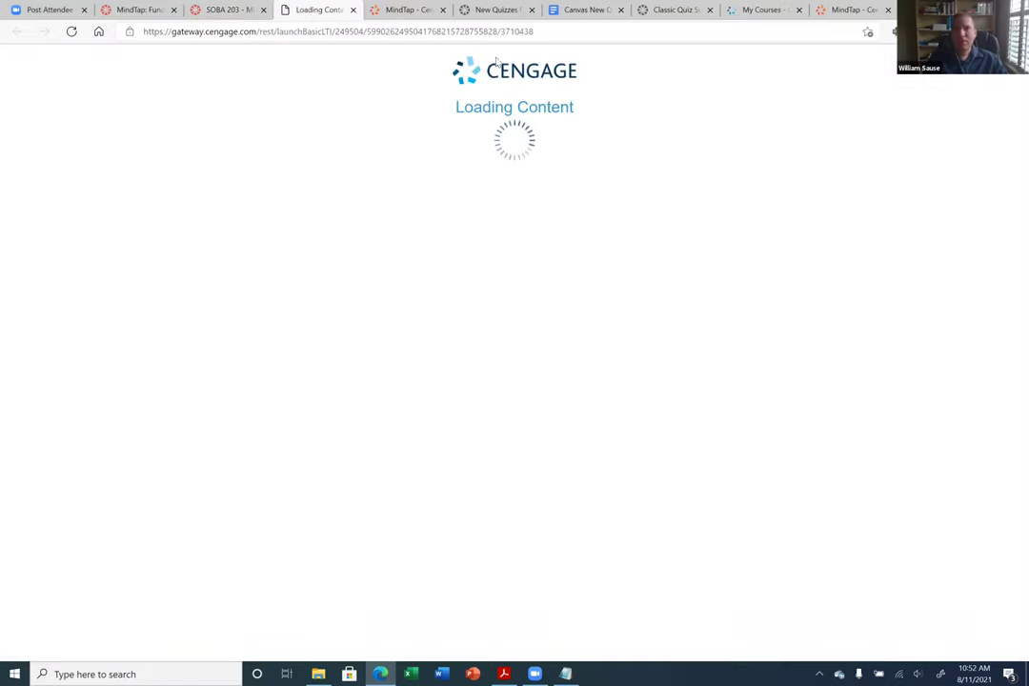
left_click(442, 10)
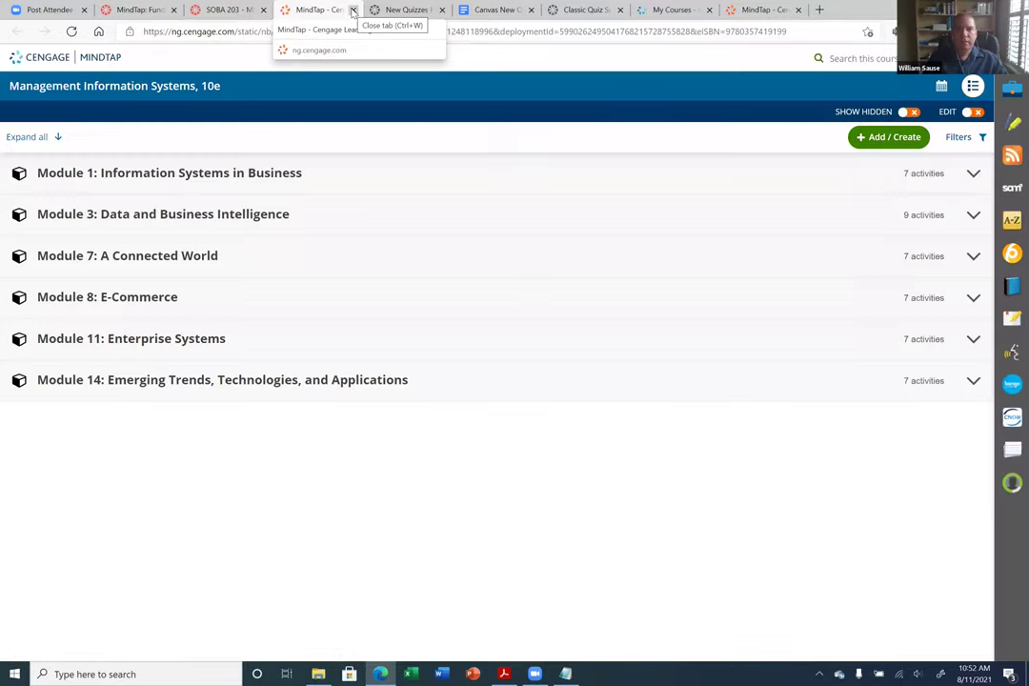
left_click(352, 11)
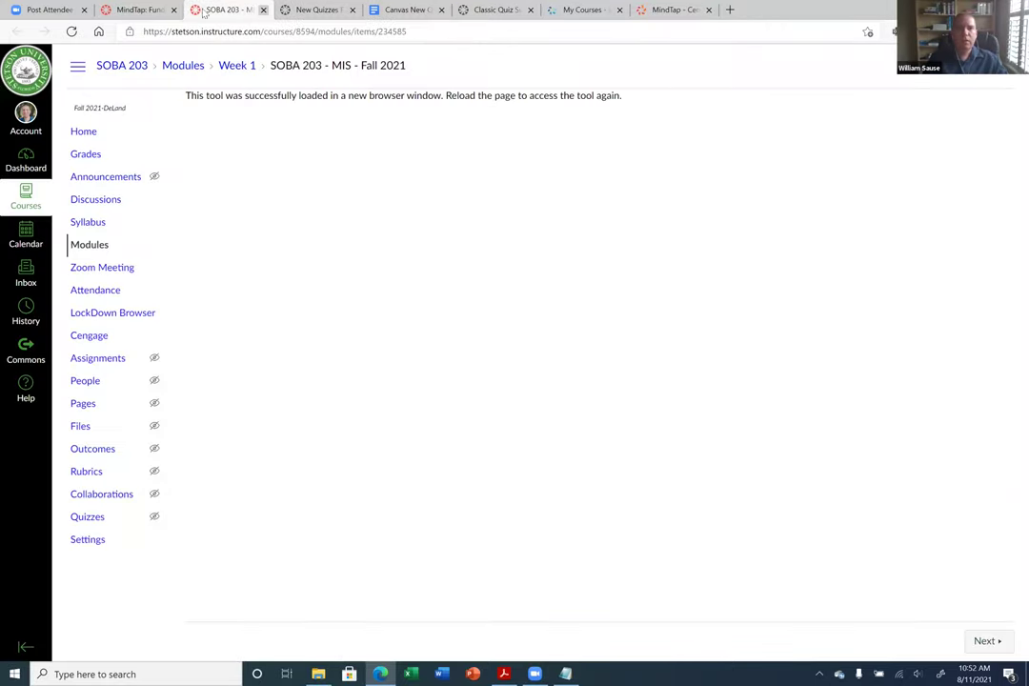
key("ctrl+w")
left_click(142, 9)
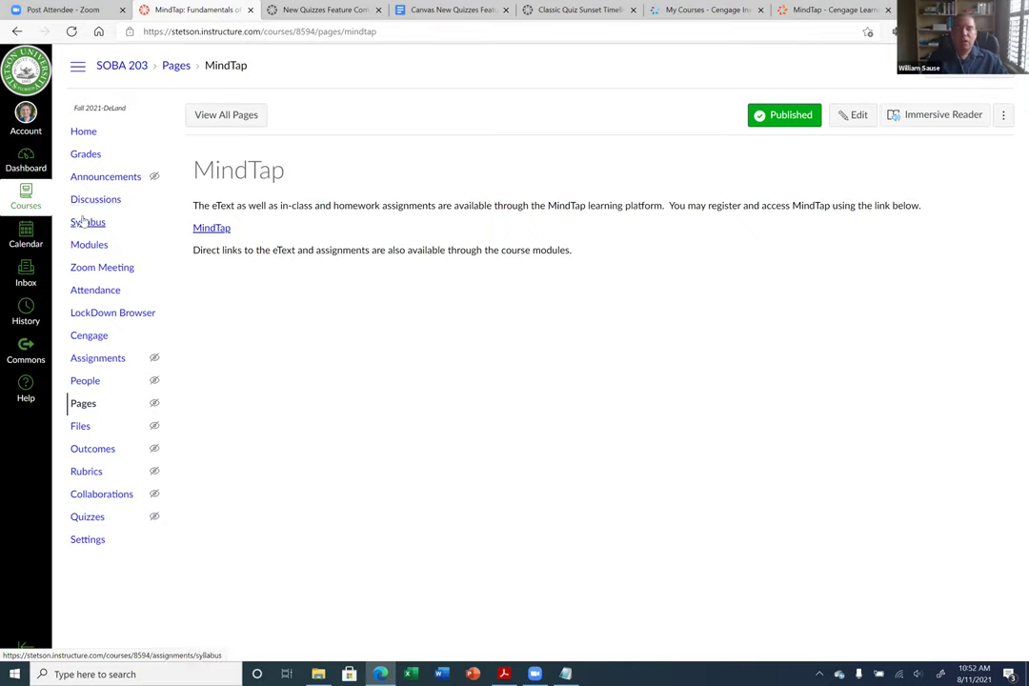
Step: In course Settings, filter external apps by 'redire' and open the Redirect Tool details
left_click(99, 544)
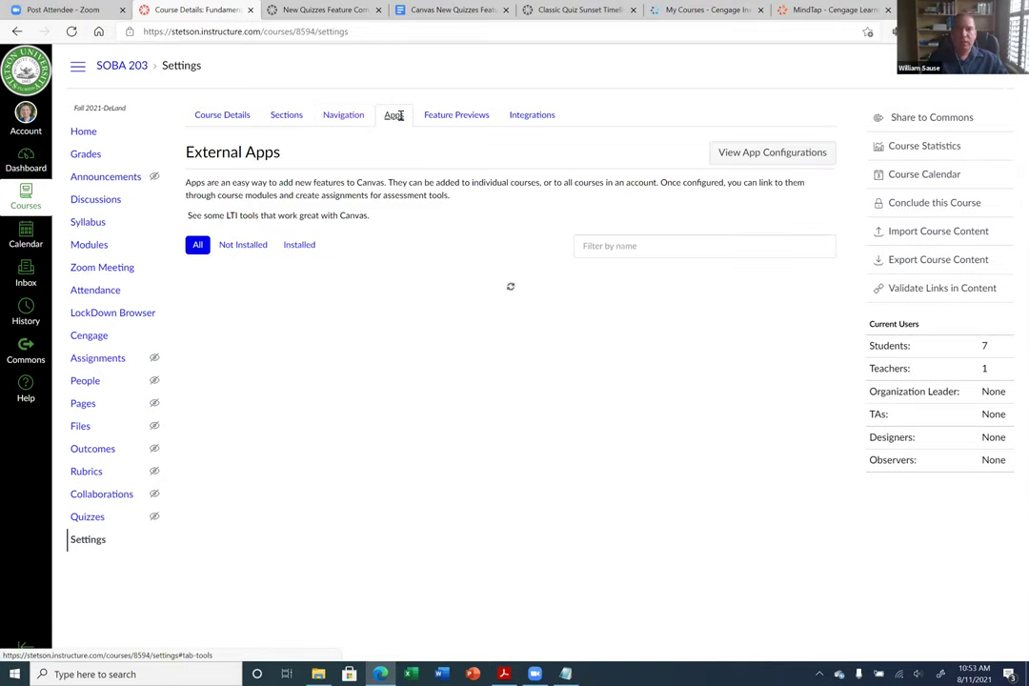
left_click(650, 245)
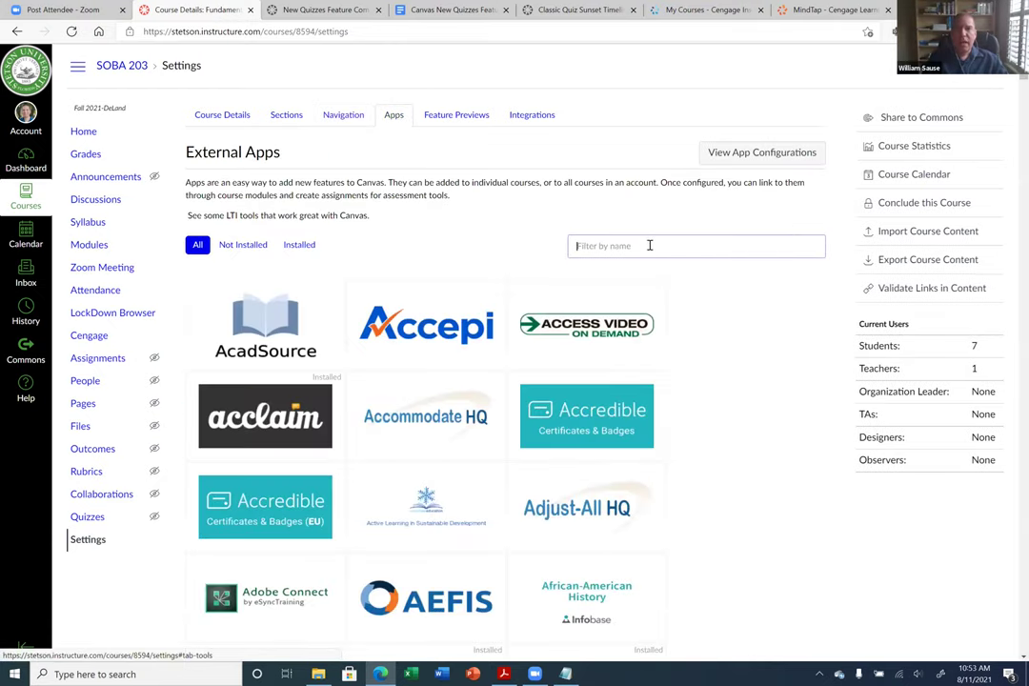
type("redirect")
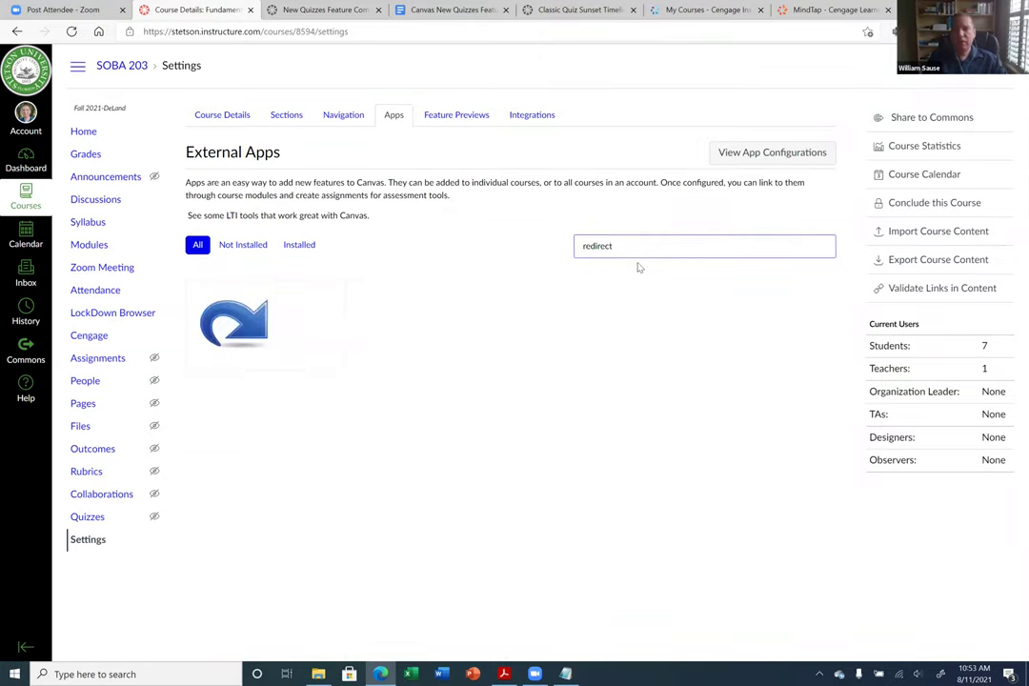
mouse_move(217, 332)
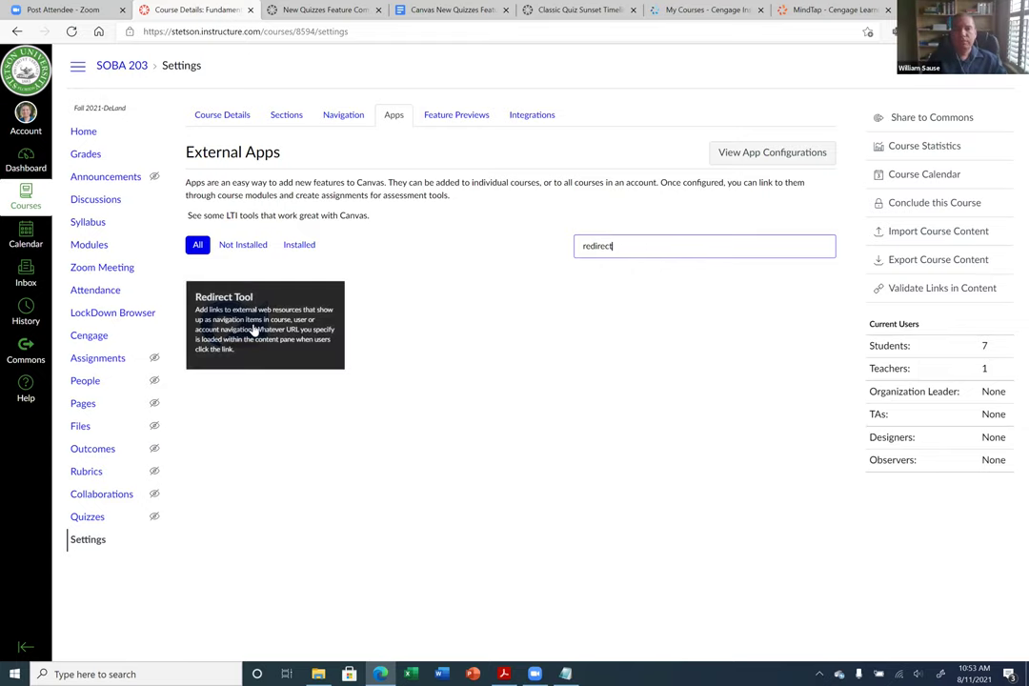
left_click(255, 329)
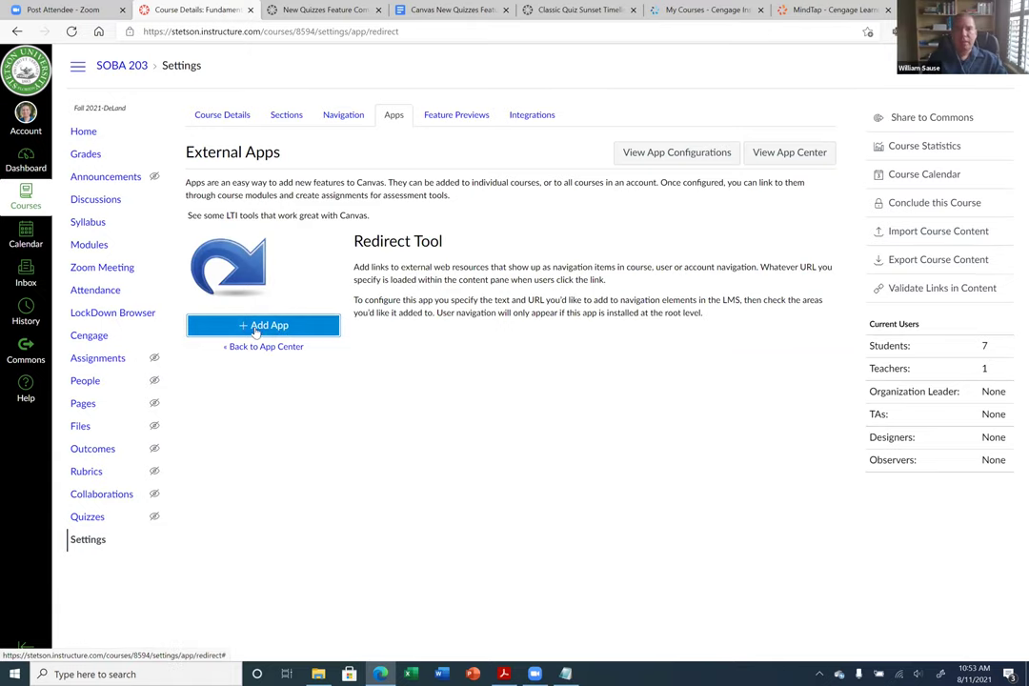
Step: Add the Redirect Tool app named MindTap, with Show in Course Navigation checked
left_click(255, 327)
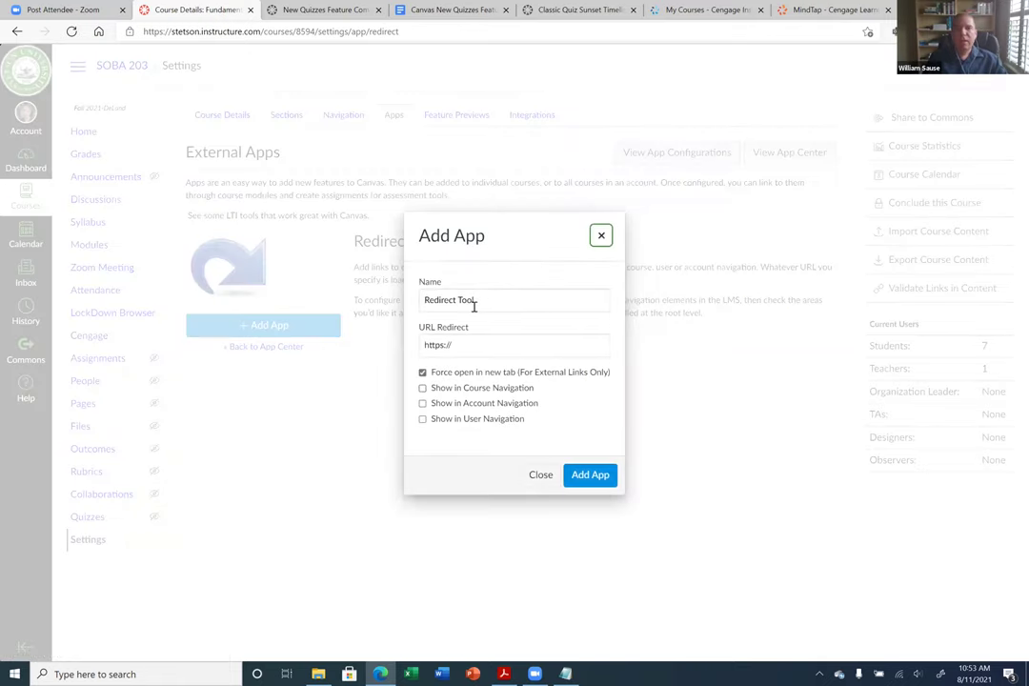
triple_click(483, 303)
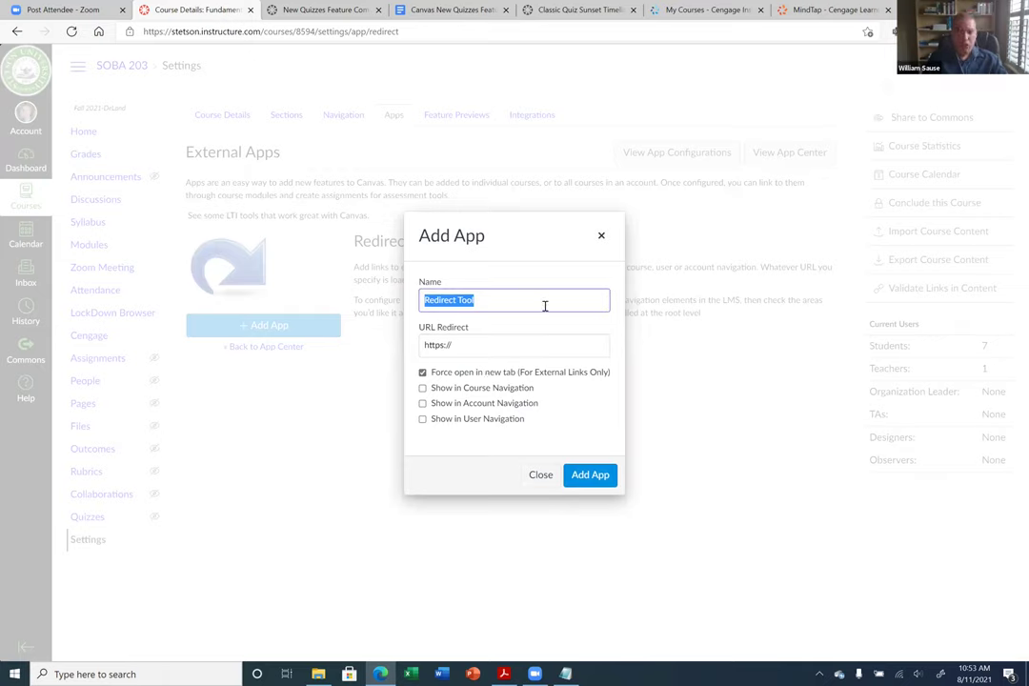
type("MindTap")
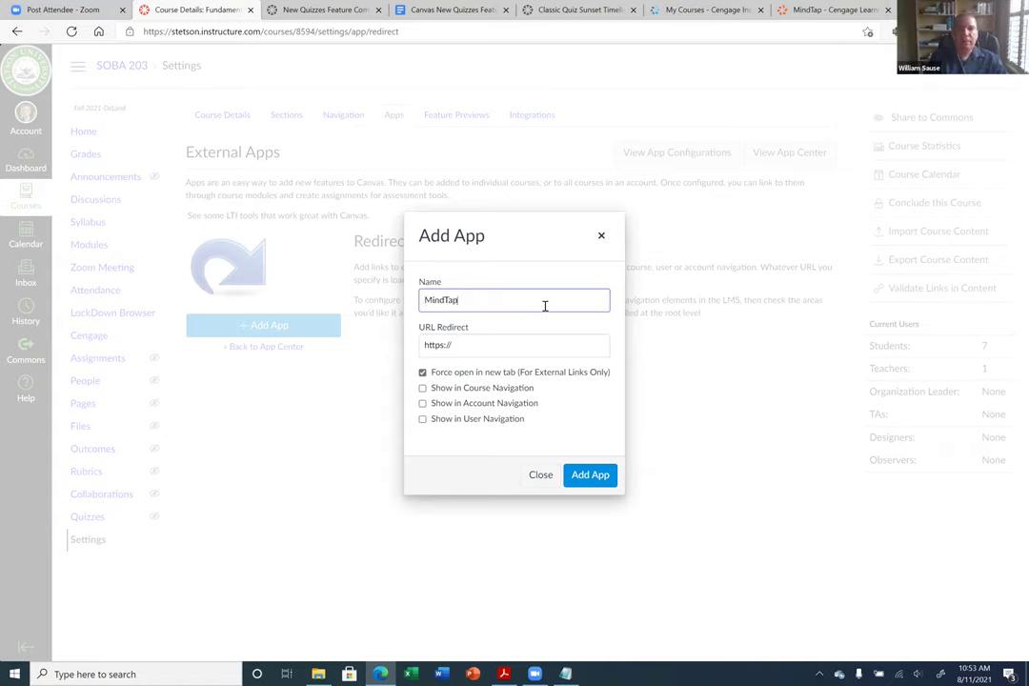
left_click(505, 345)
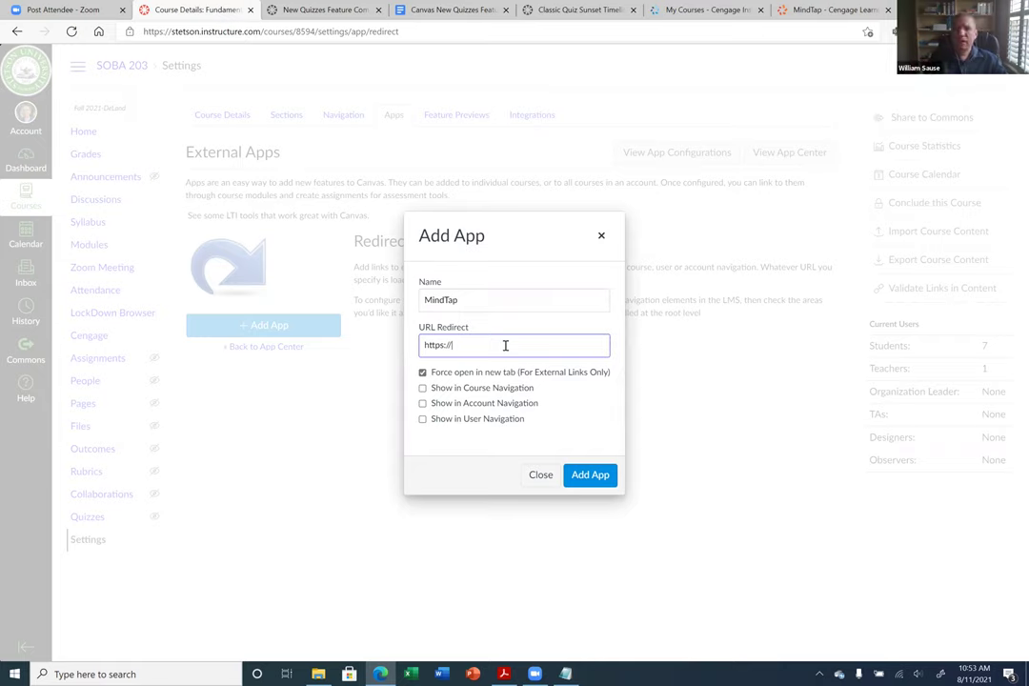
left_click(422, 389)
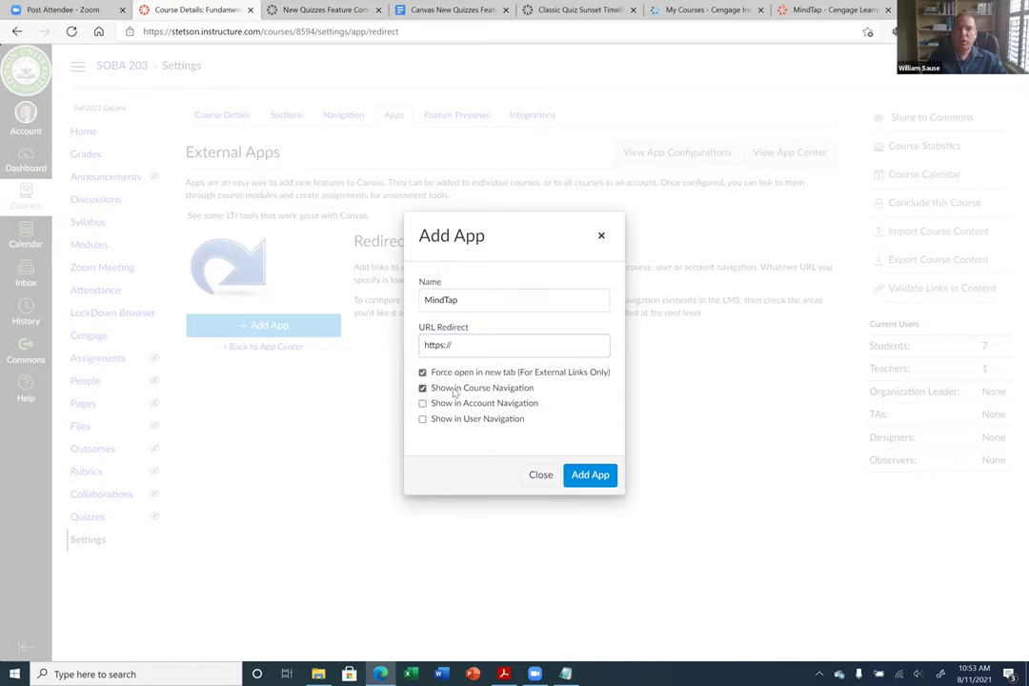
left_click(589, 474)
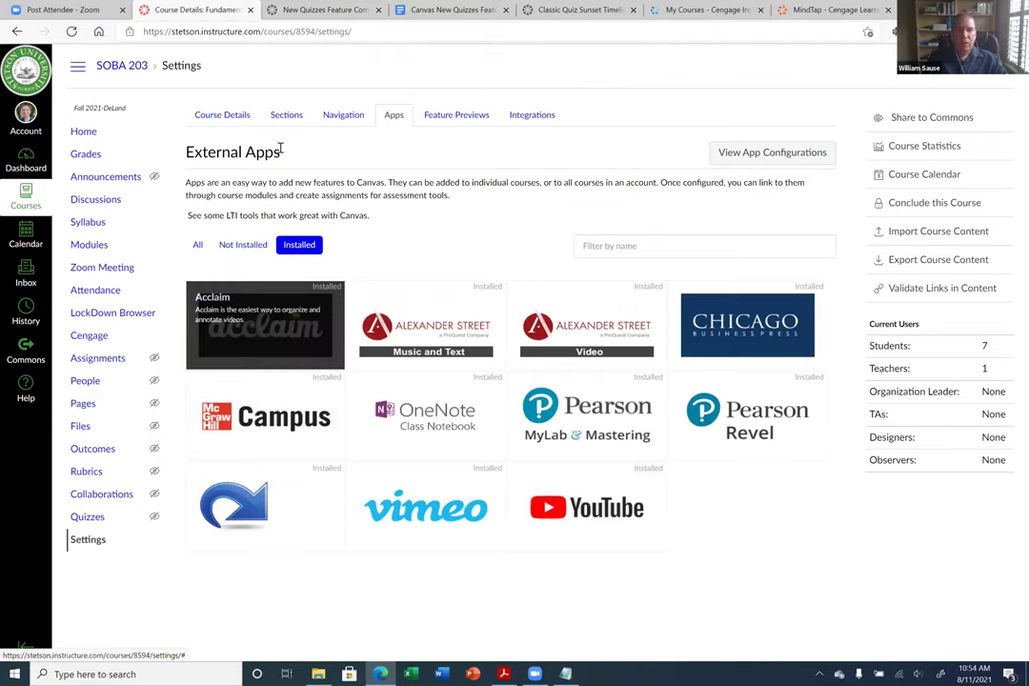
Step: Reload the Navigation settings and open the new MindTap nav link, which reports an invalid URL
left_click(353, 116)
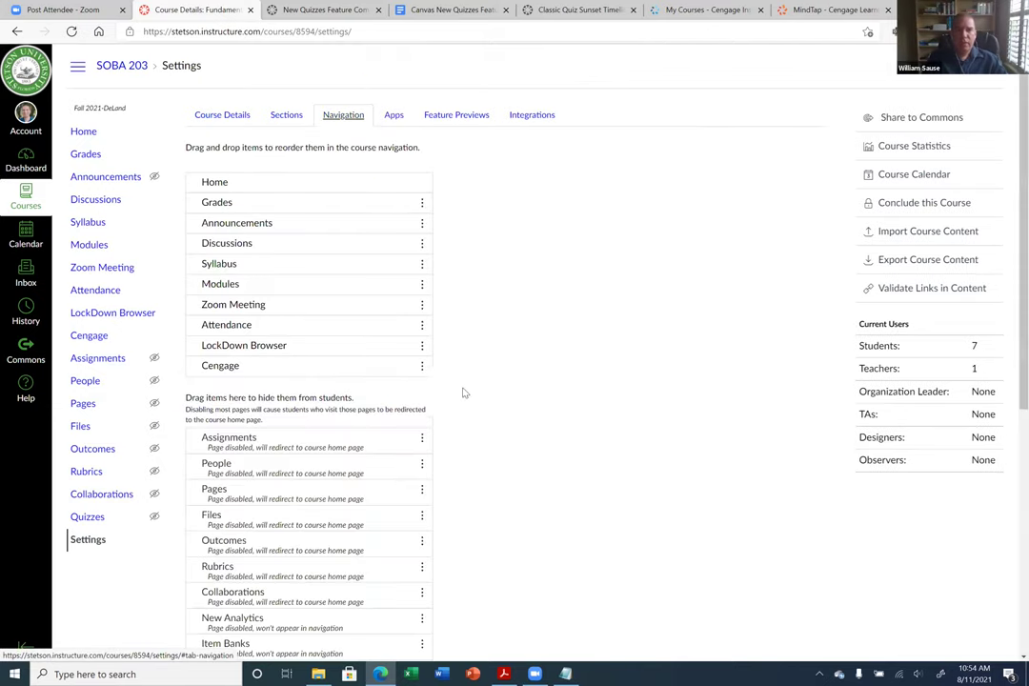
scroll(461, 405, "down", 5)
scroll(456, 419, "up", 5)
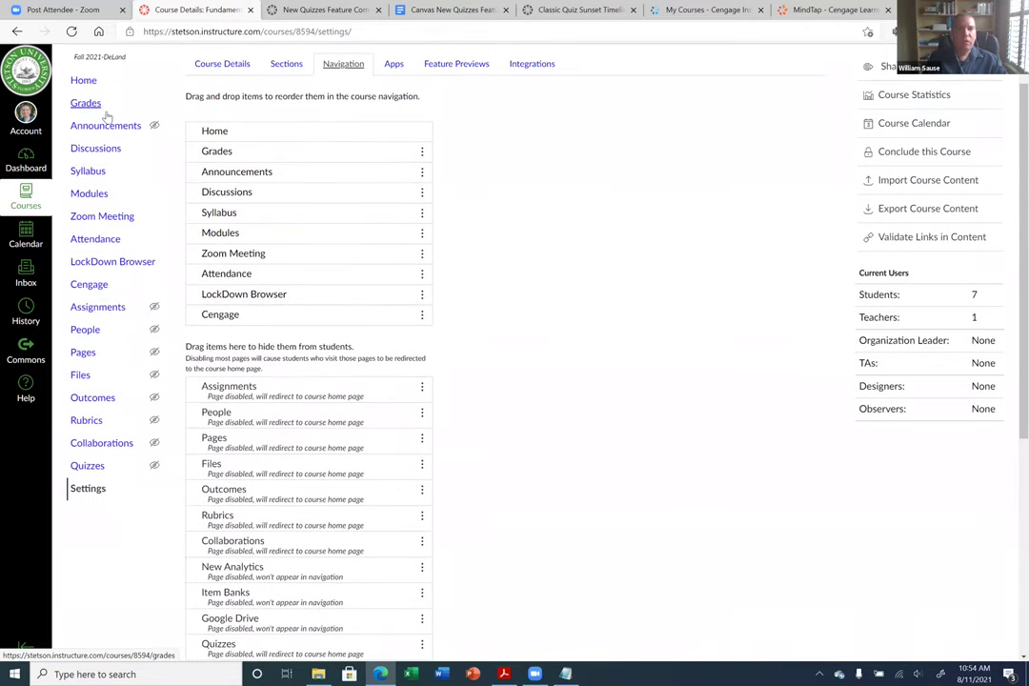
scroll(96, 100, "up", 1)
left_click(71, 32)
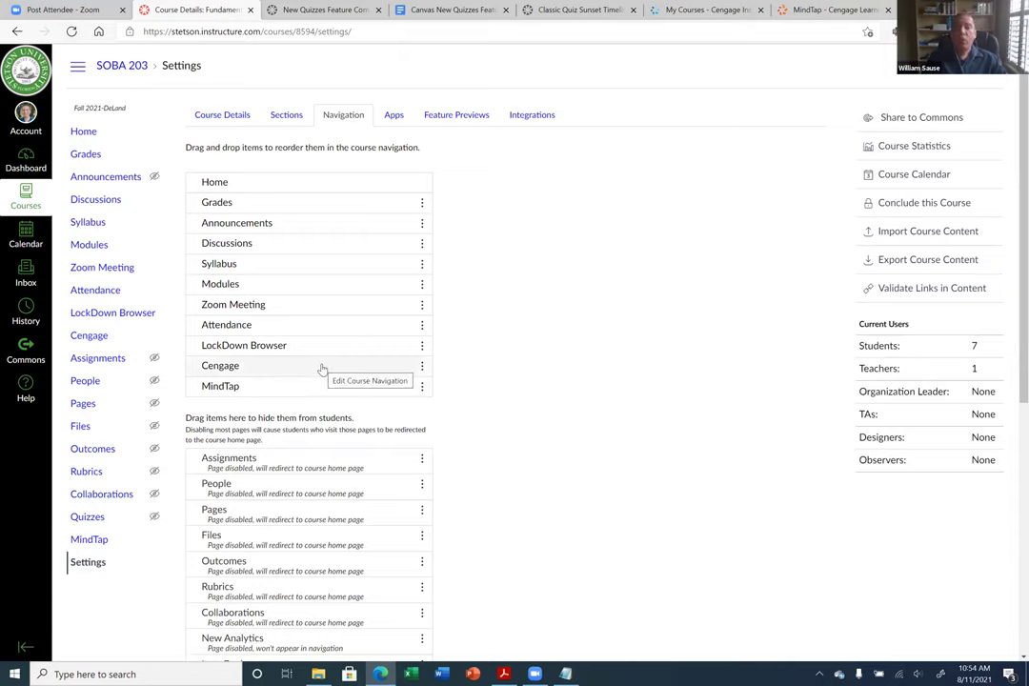
left_click(96, 542)
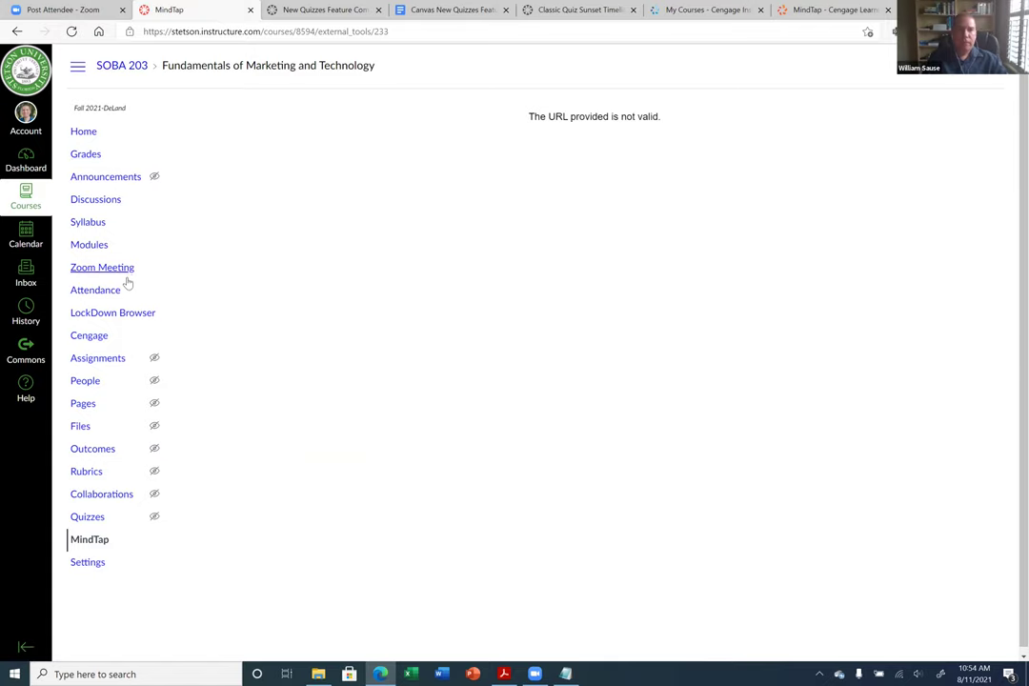
Step: Open the MindTap page via View All Pages, copy its web address, and return to Settings
left_click(82, 410)
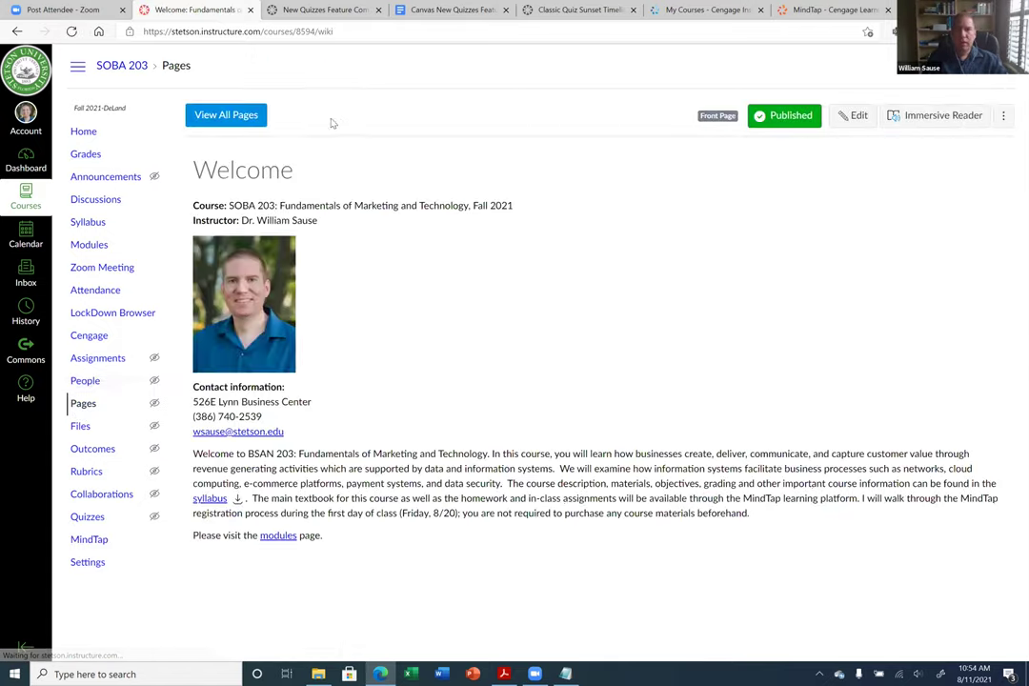
left_click(232, 121)
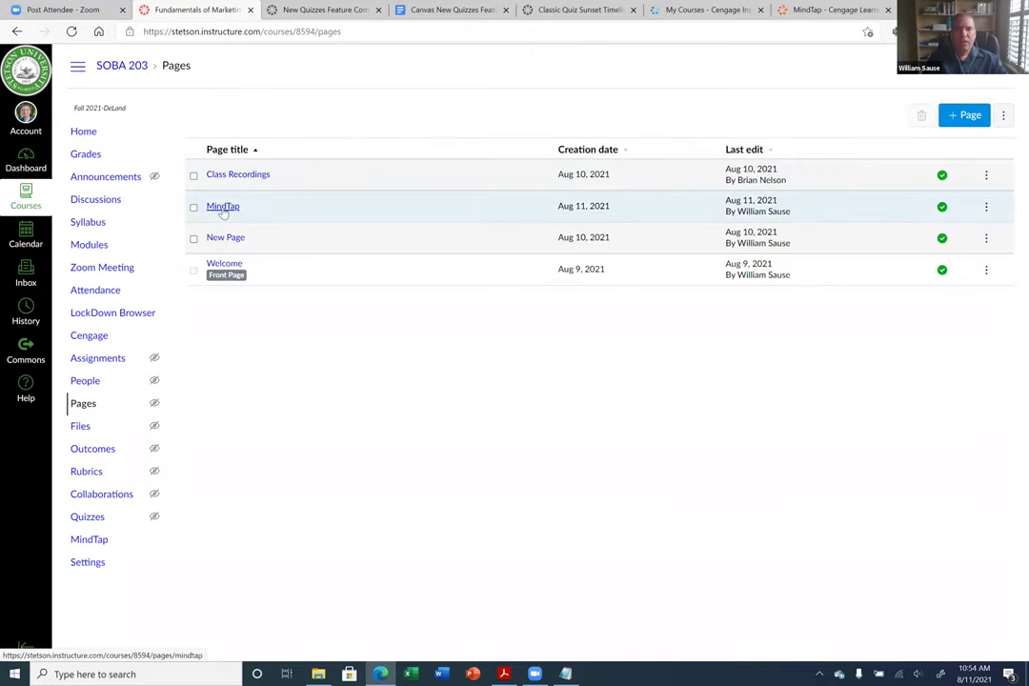
left_click(223, 207)
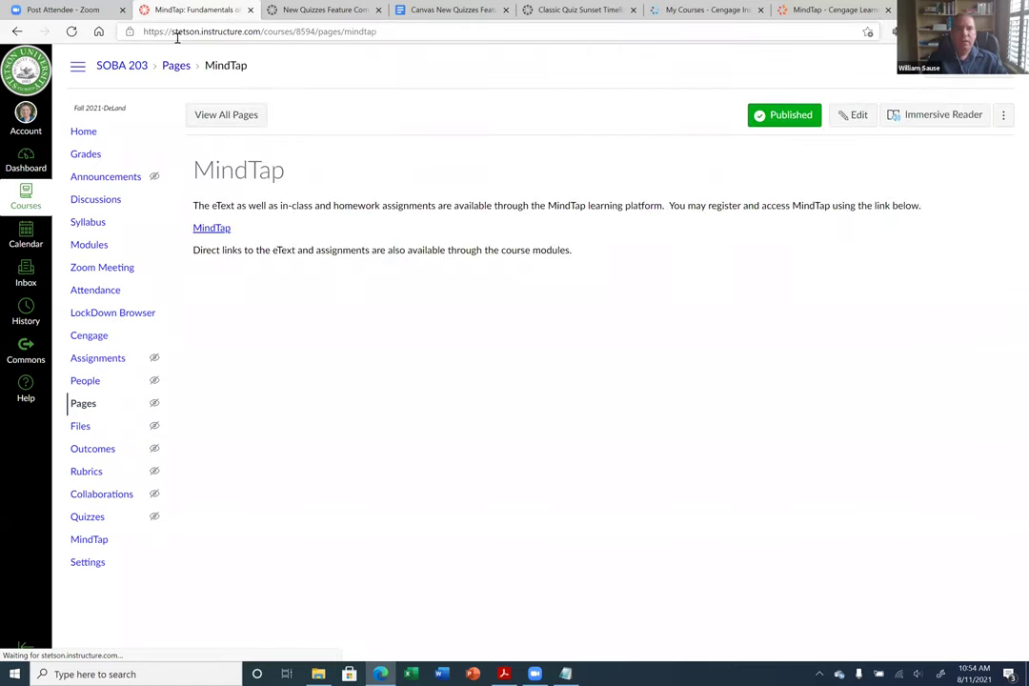
left_click(380, 33)
key("ctrl+c")
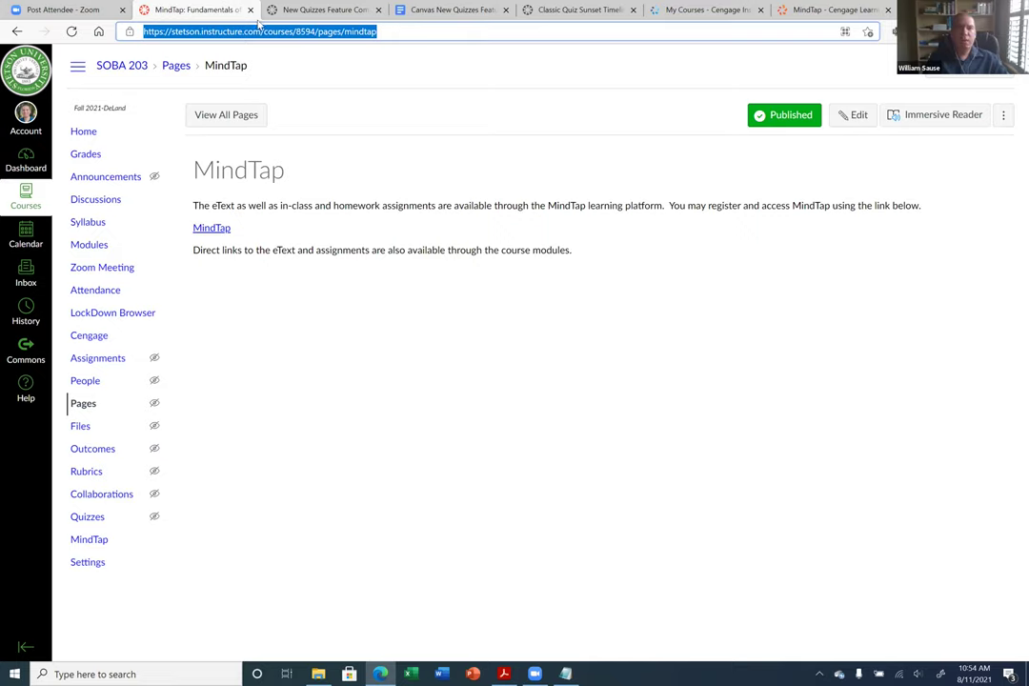
left_click(90, 564)
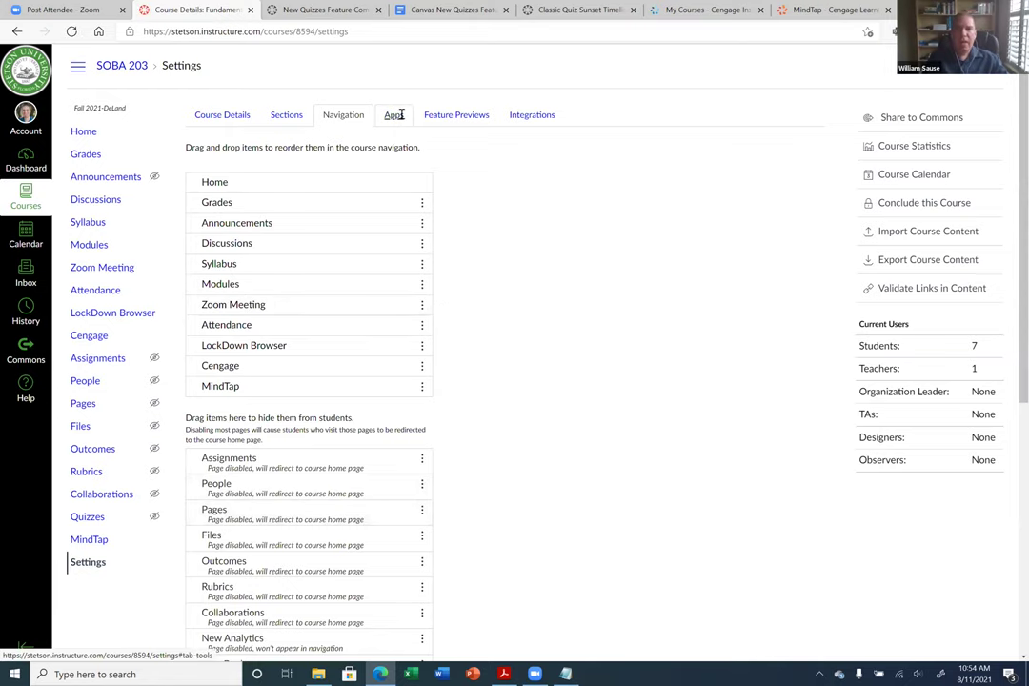
Step: Under Apps, view the app configurations and open the MindTap app's gear menu
left_click(395, 115)
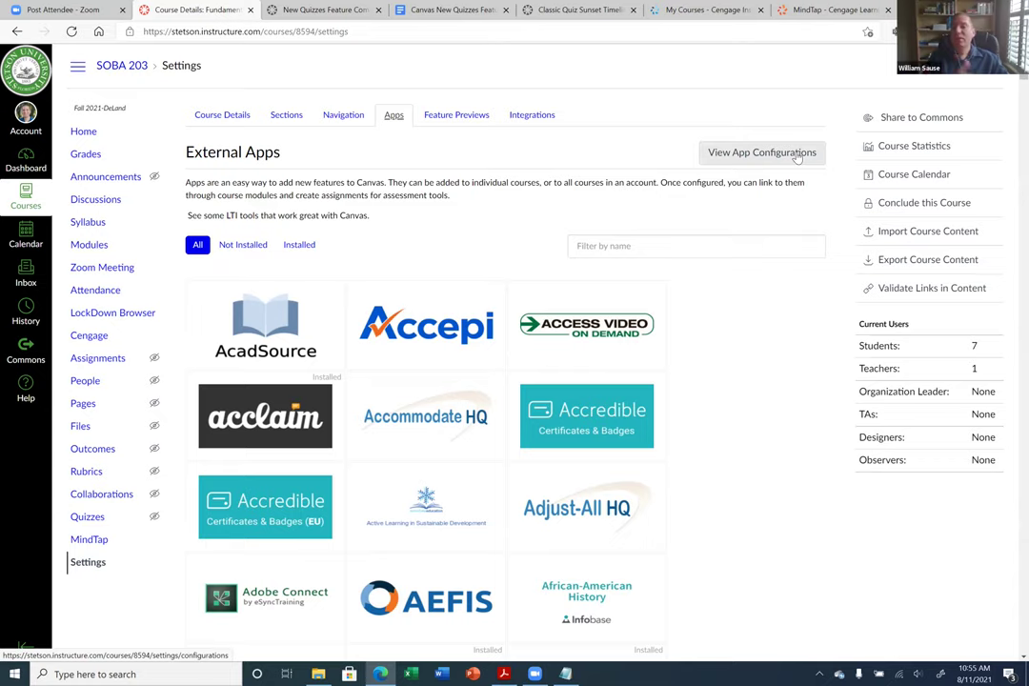
left_click(796, 157)
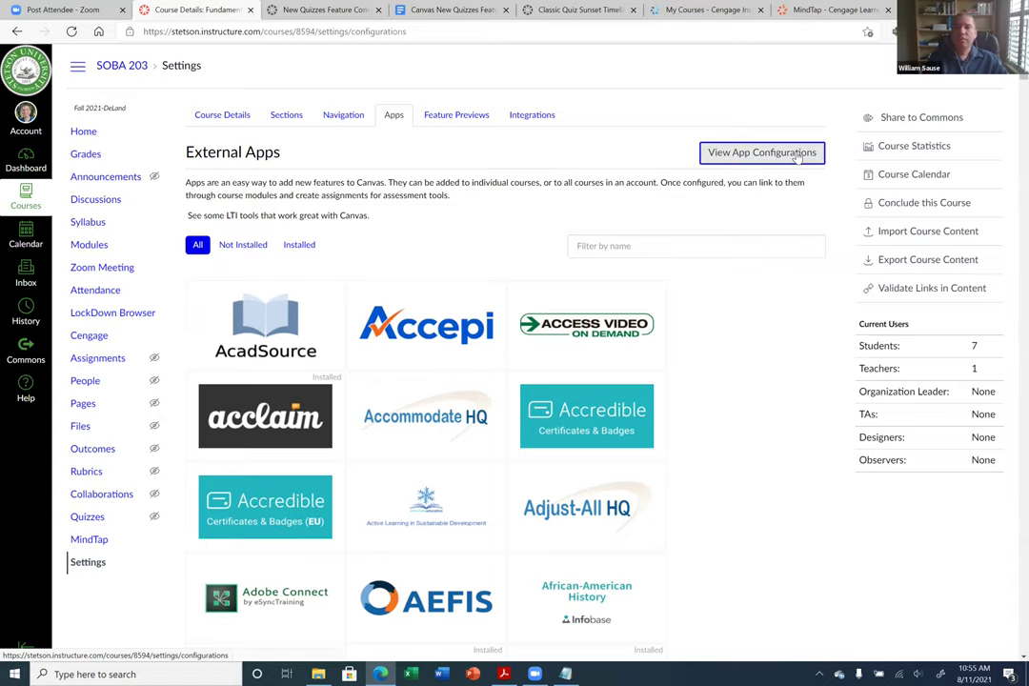
scroll(453, 322, "down", 1)
scroll(453, 322, "down", 10)
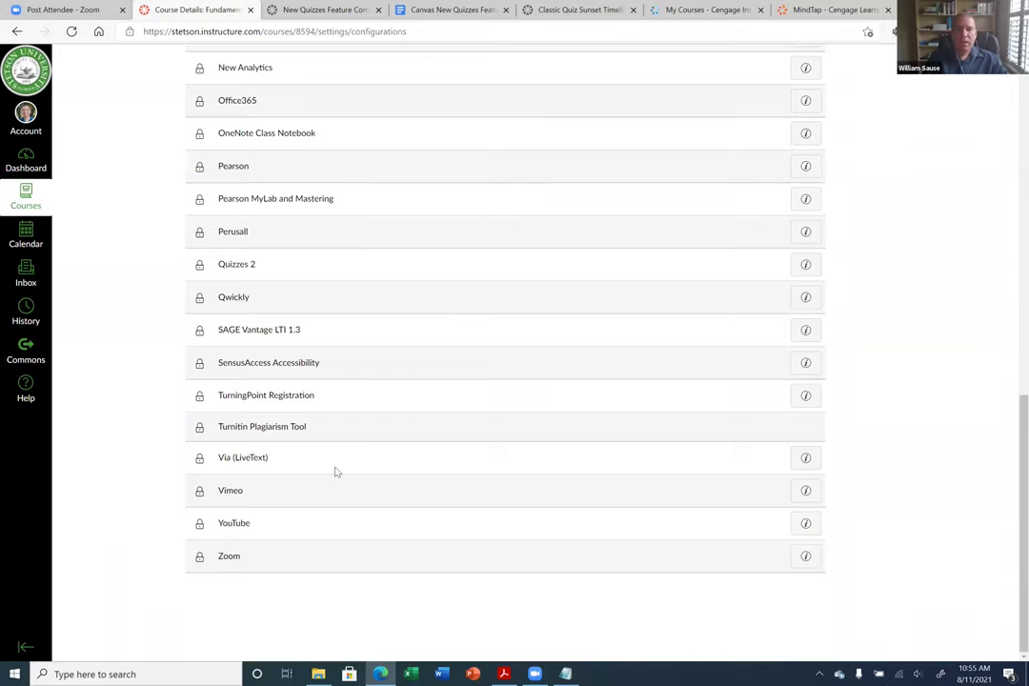
scroll(336, 471, "up", 1)
scroll(282, 308, "up", 1)
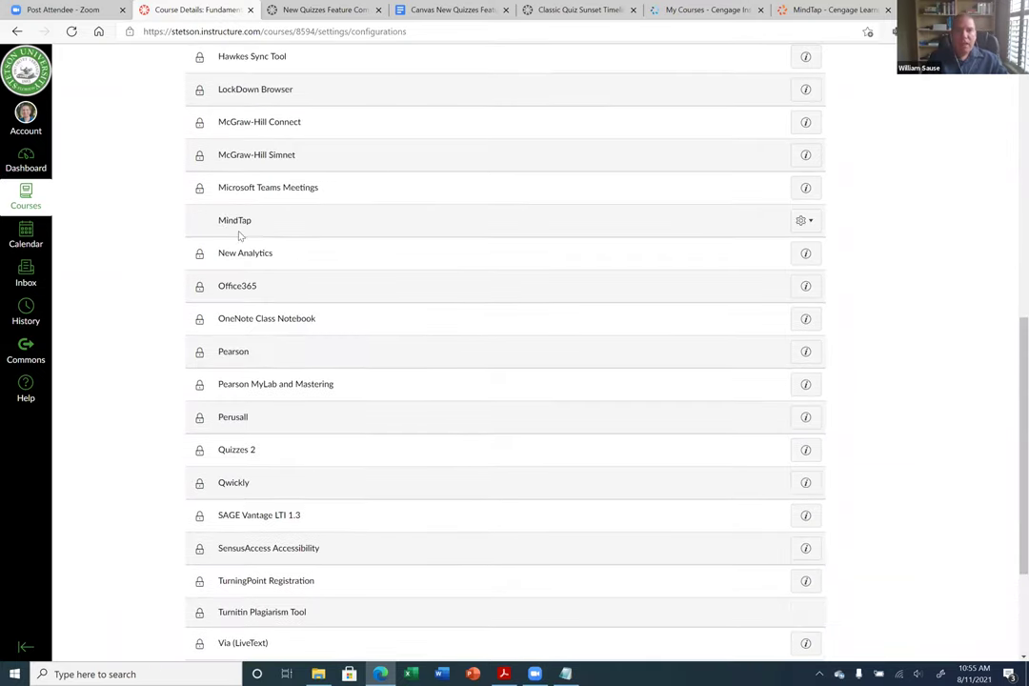
scroll(531, 266, "up", 6)
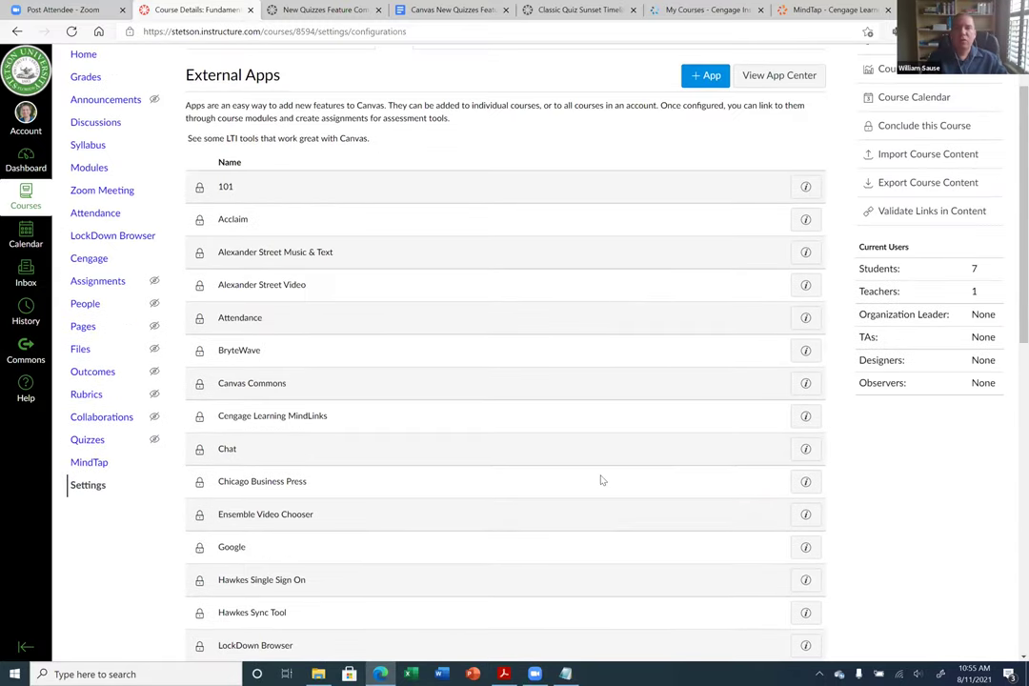
scroll(633, 448, "down", 2)
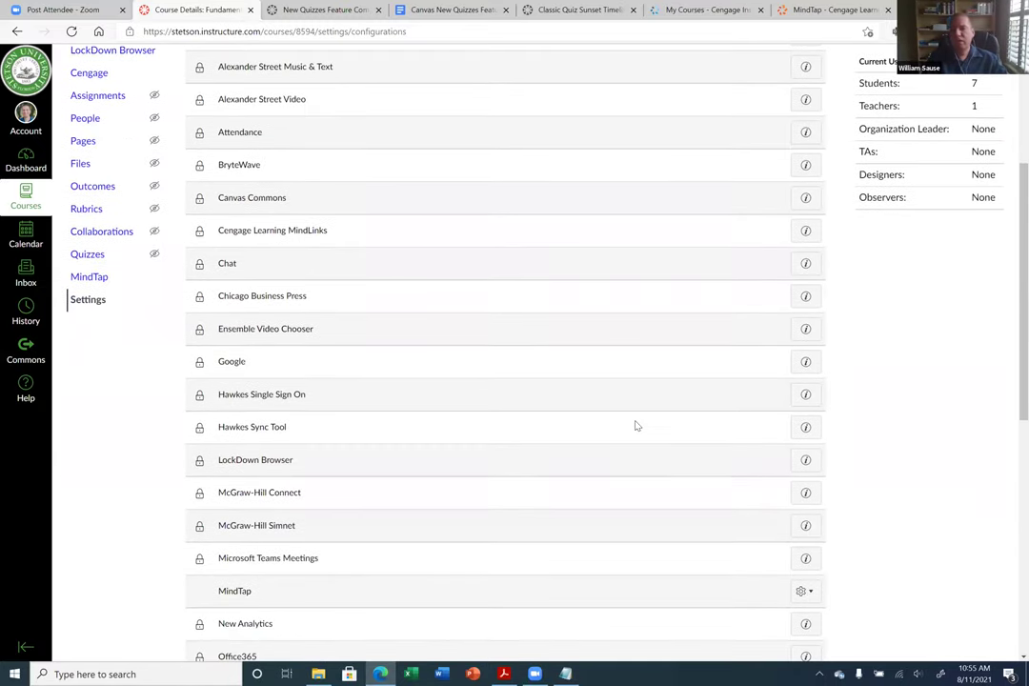
scroll(659, 408, "down", 2)
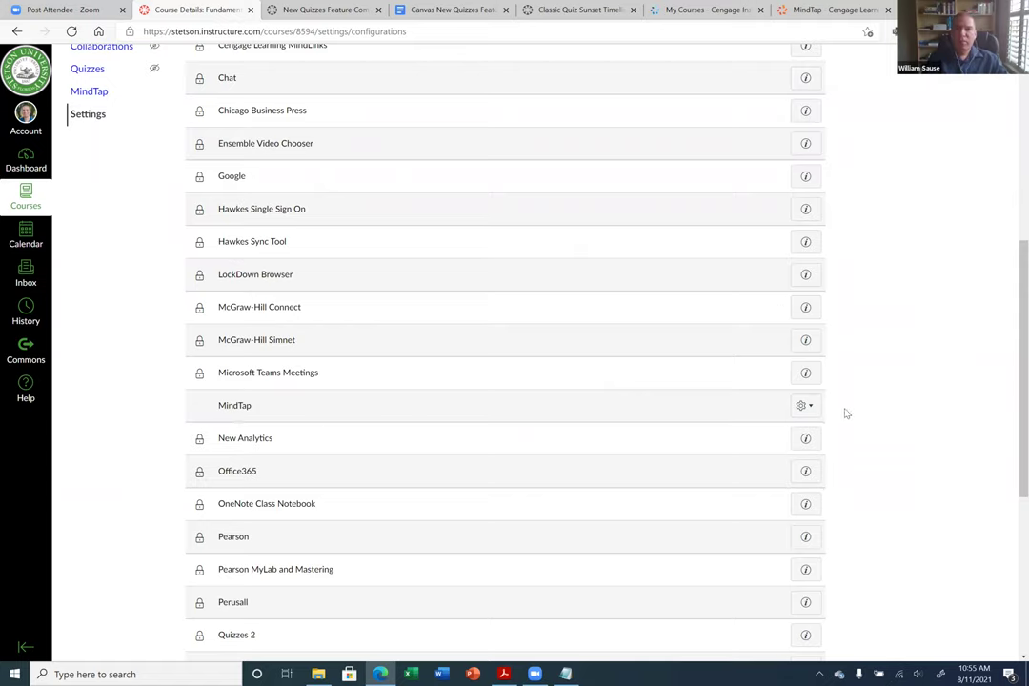
left_click(812, 408)
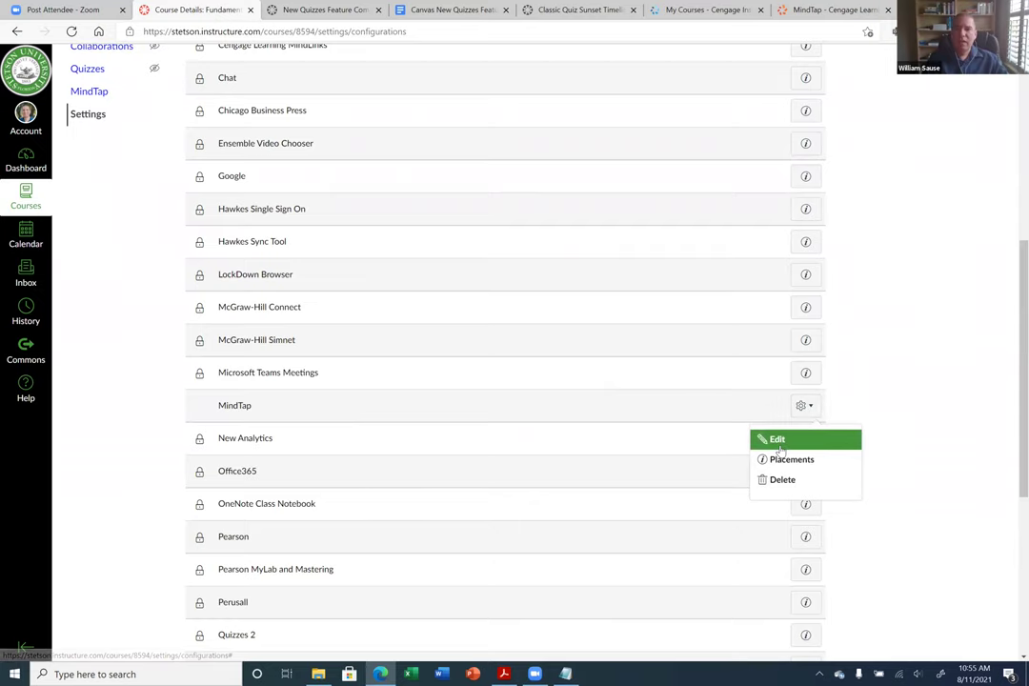
Step: Edit the MindTap app, paste the MindTap page URL after url= in Custom Fields, and submit
left_click(781, 440)
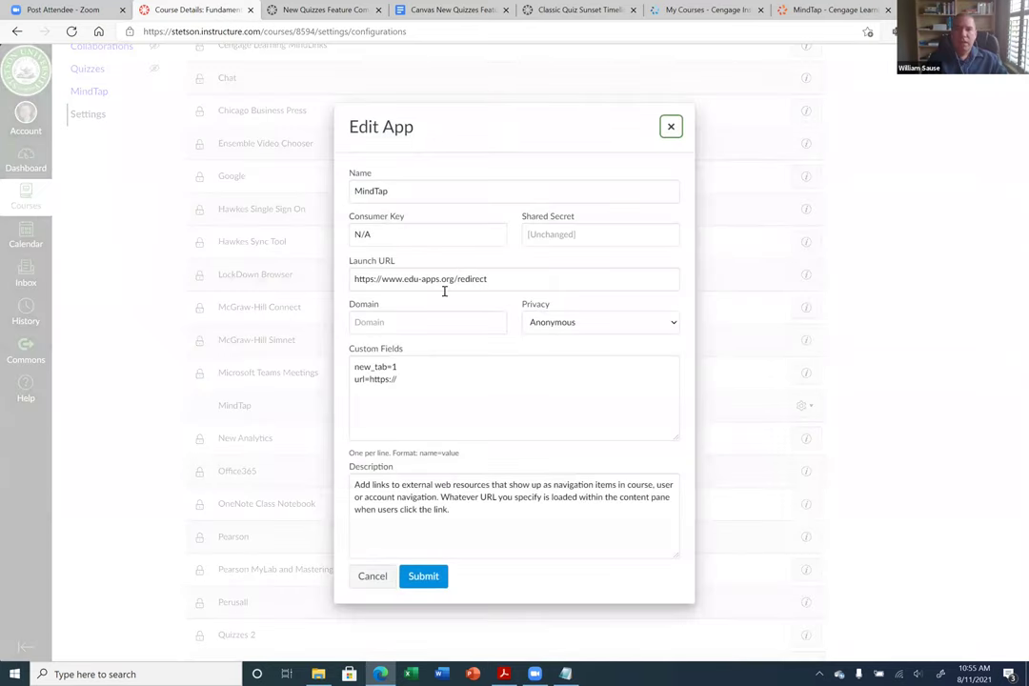
left_click_drag(524, 285, 481, 278)
left_click(539, 284)
left_click_drag(369, 378, 411, 381)
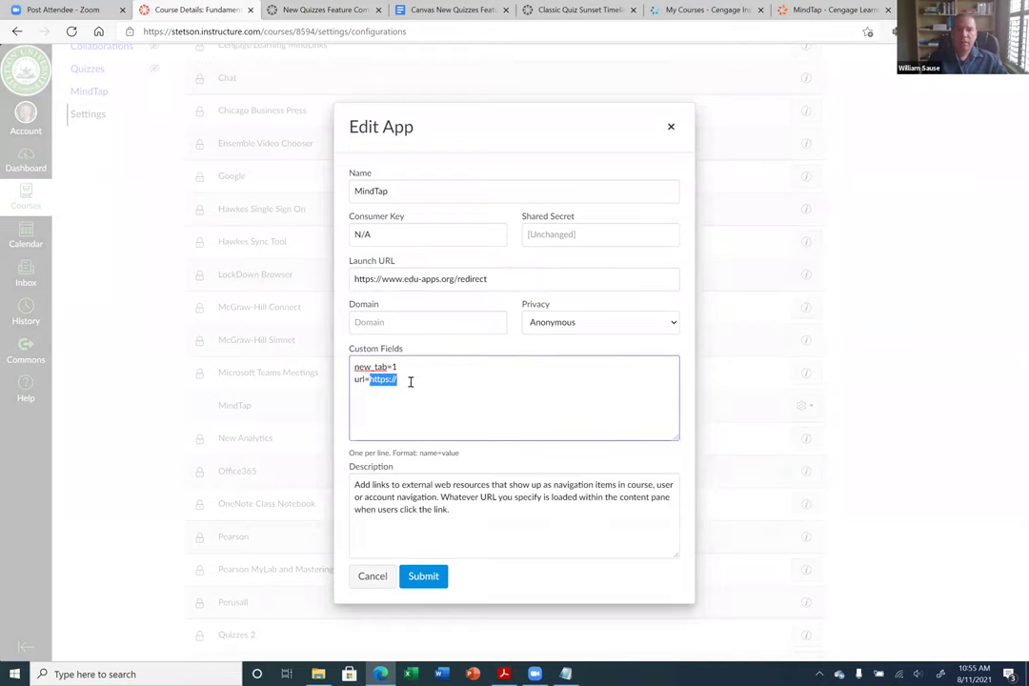
key("ctrl+v")
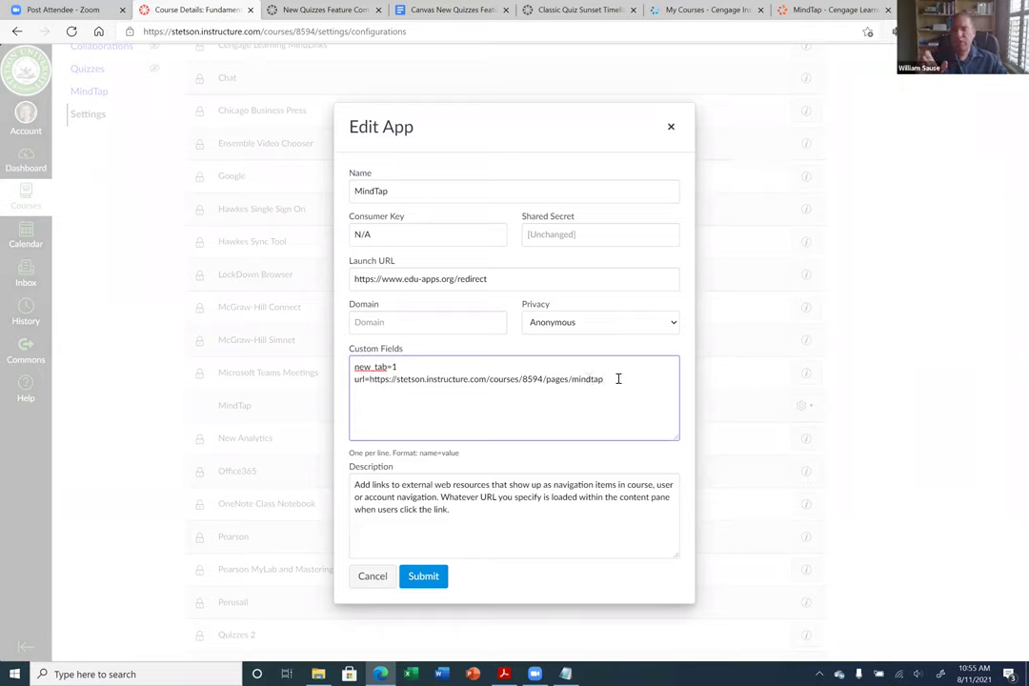
left_click(424, 576)
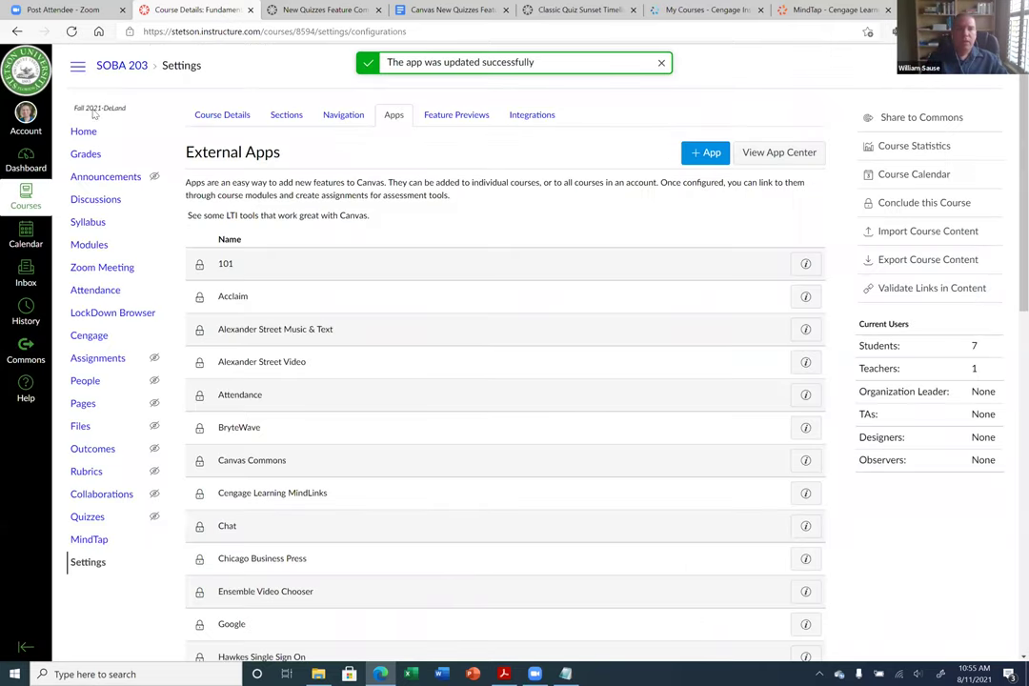
Step: Test the MindTap nav link and its page link, close the extra tab, and return to Settings
left_click(93, 542)
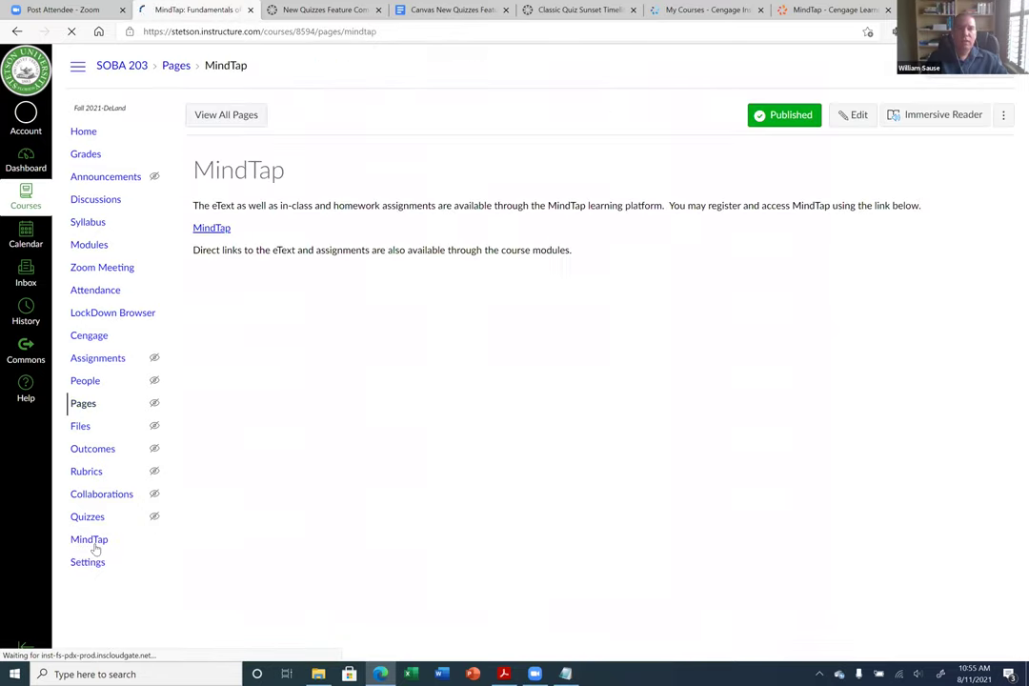
left_click(214, 229)
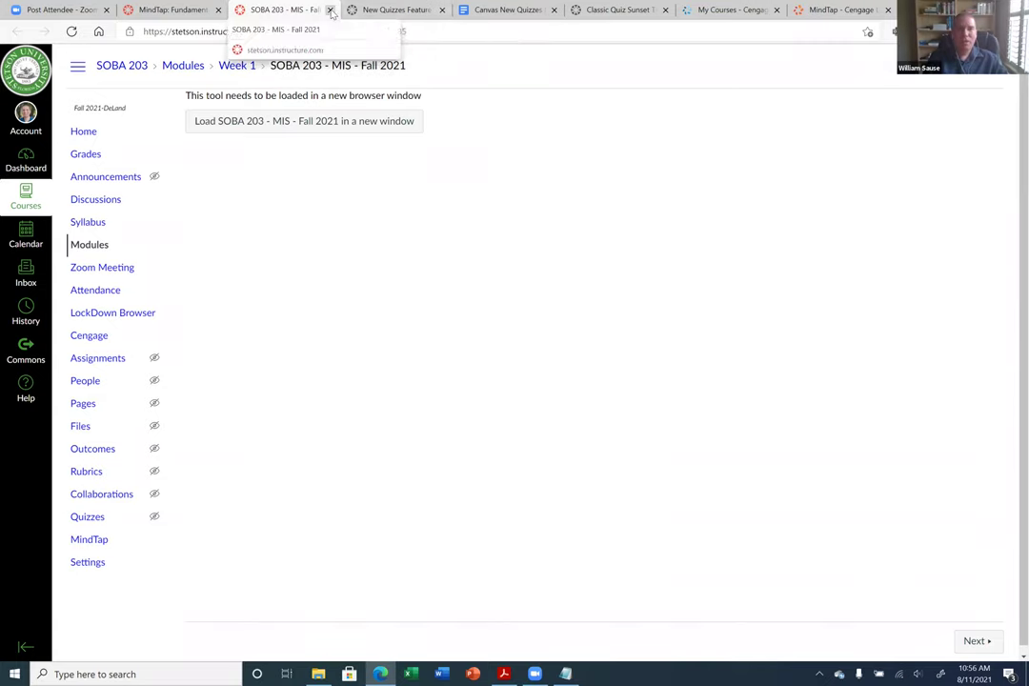
left_click(330, 11)
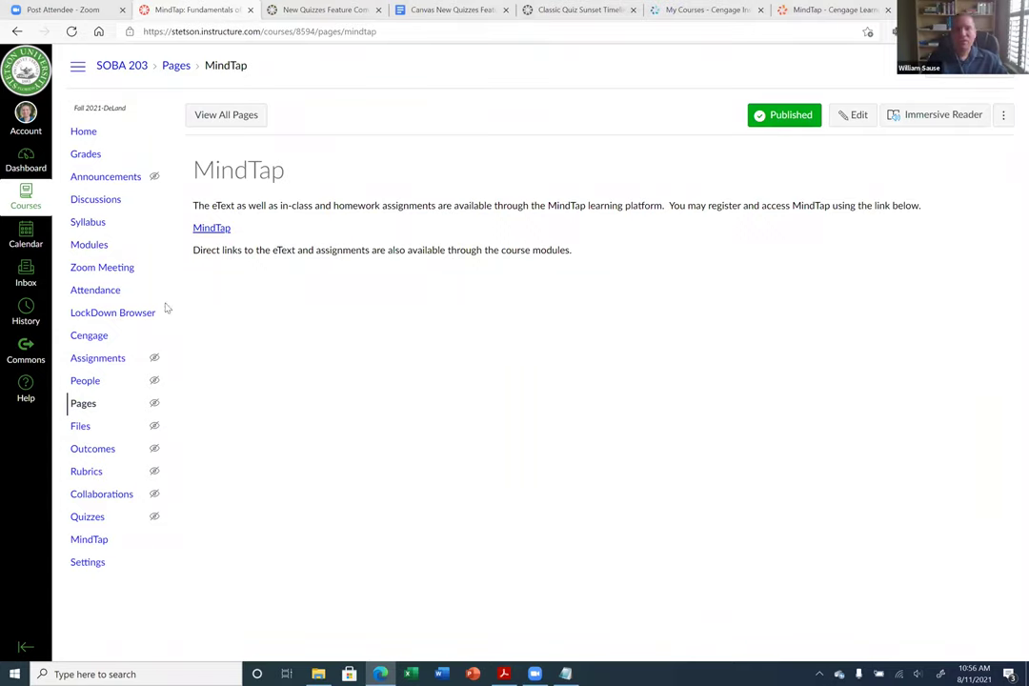
left_click(82, 563)
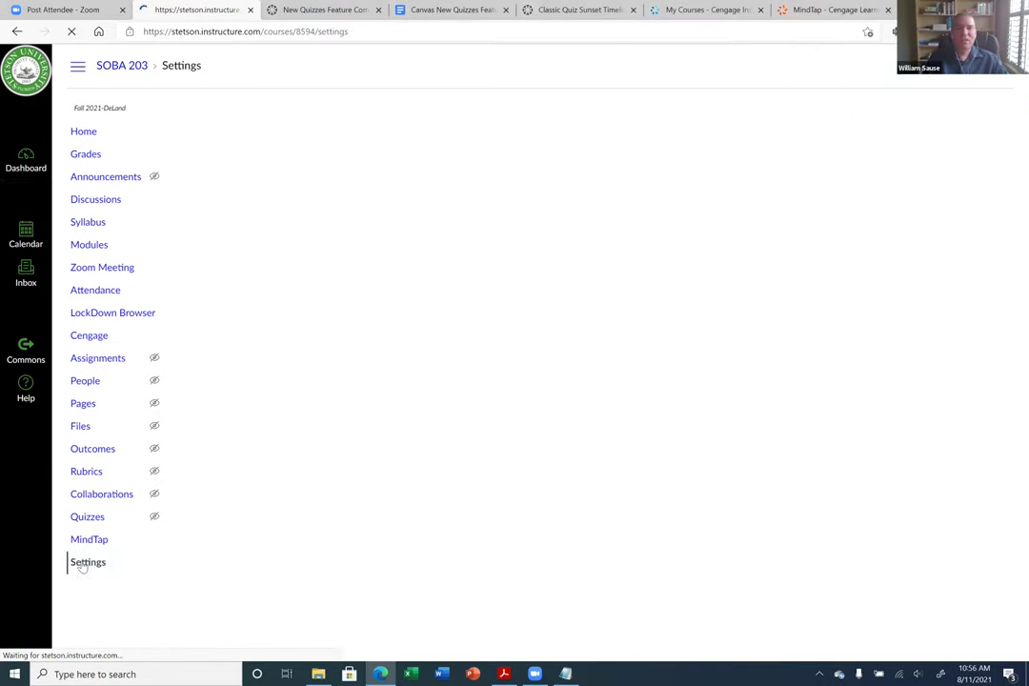
Step: Drag McGraw-Hill Connect from the hidden items to just below MindTap and save the navigation
left_click(343, 115)
scroll(602, 410, "down", 8)
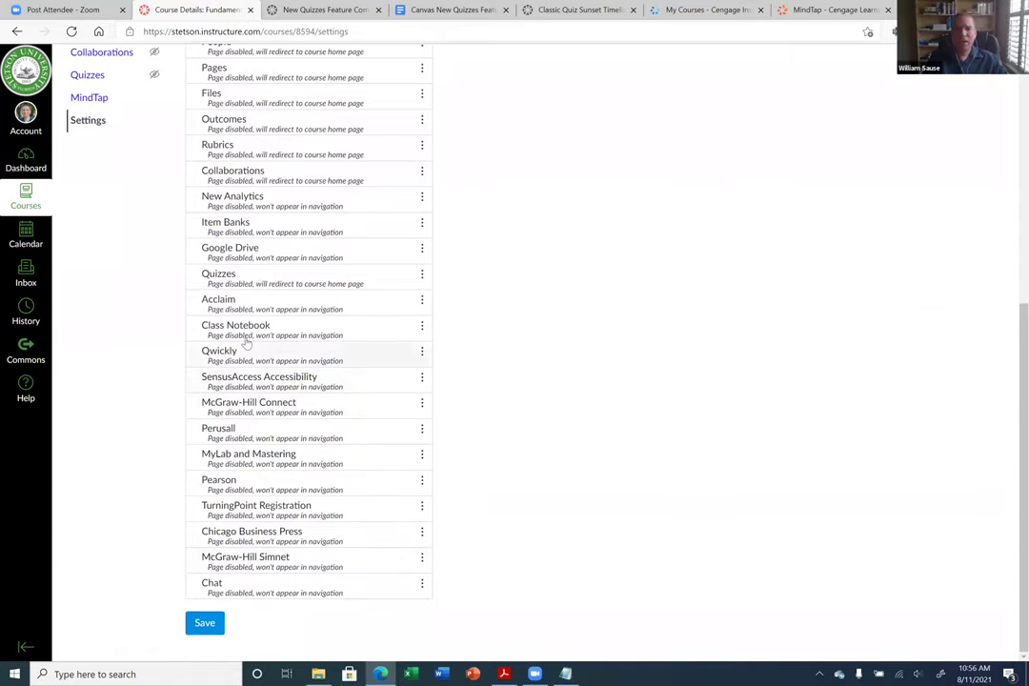
scroll(262, 515, "up", 1)
left_click_drag(249, 508, 247, 295)
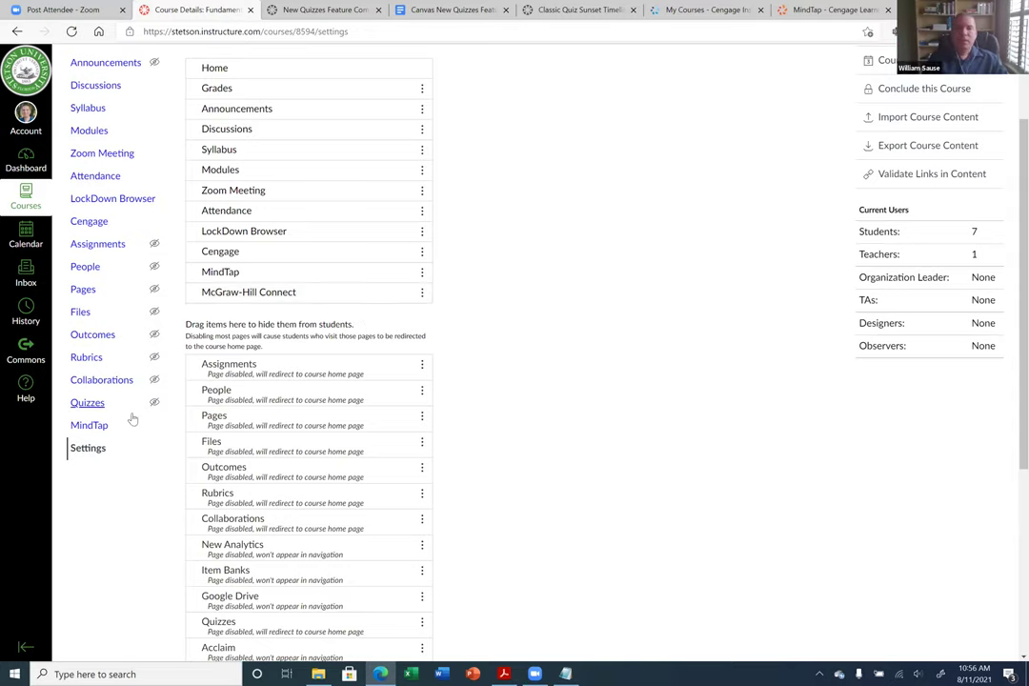
scroll(131, 414, "up", 2)
scroll(454, 556, "down", 4)
scroll(454, 557, "down", 2)
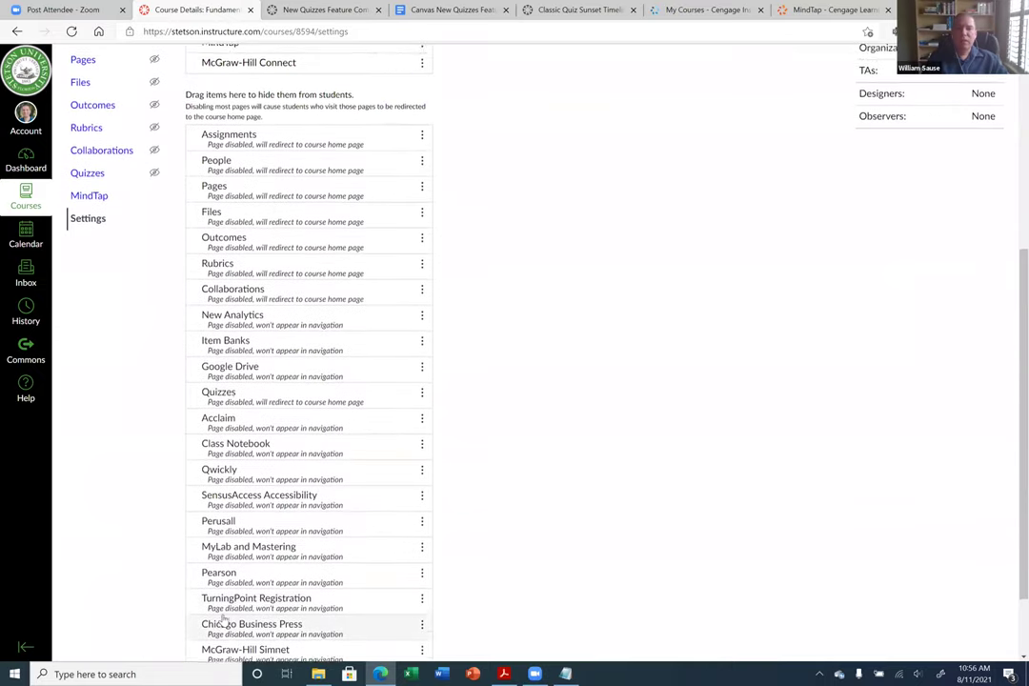
left_click(205, 623)
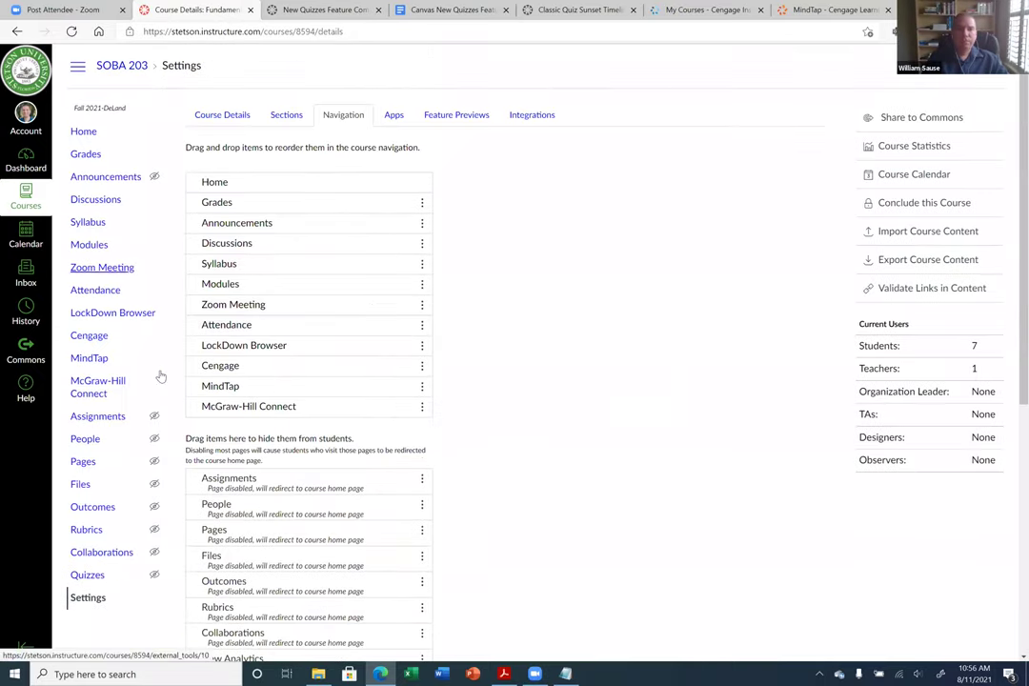
Step: Open McGraw-Hill Connect from the nav, authorize McGraw-Hill Campus, begin class pairing, then close the Connect tab
left_click(97, 386)
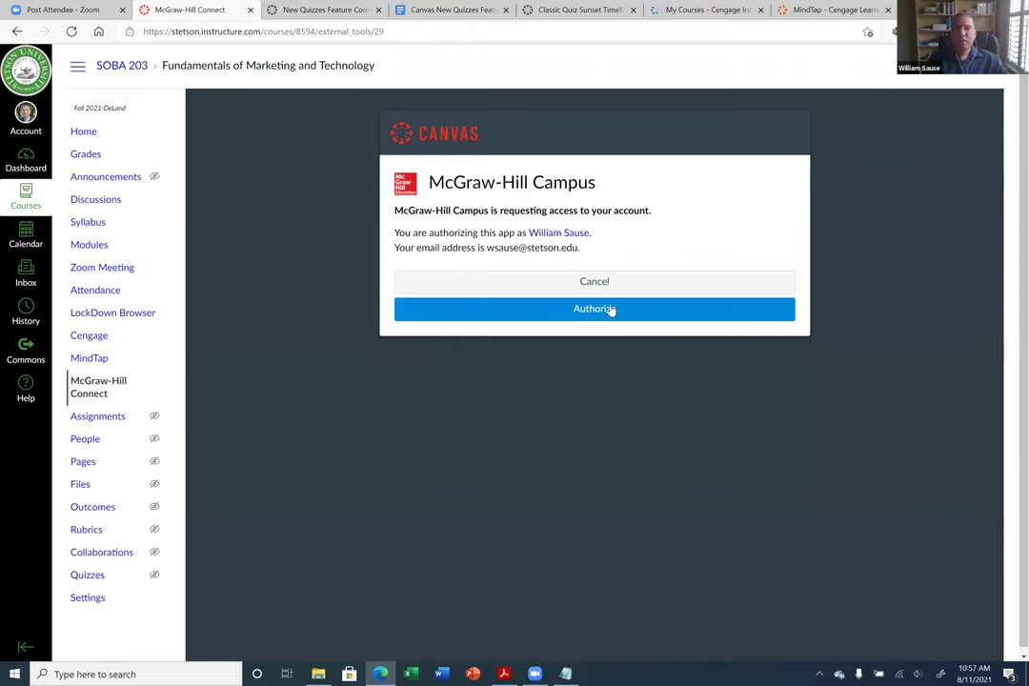
left_click(592, 310)
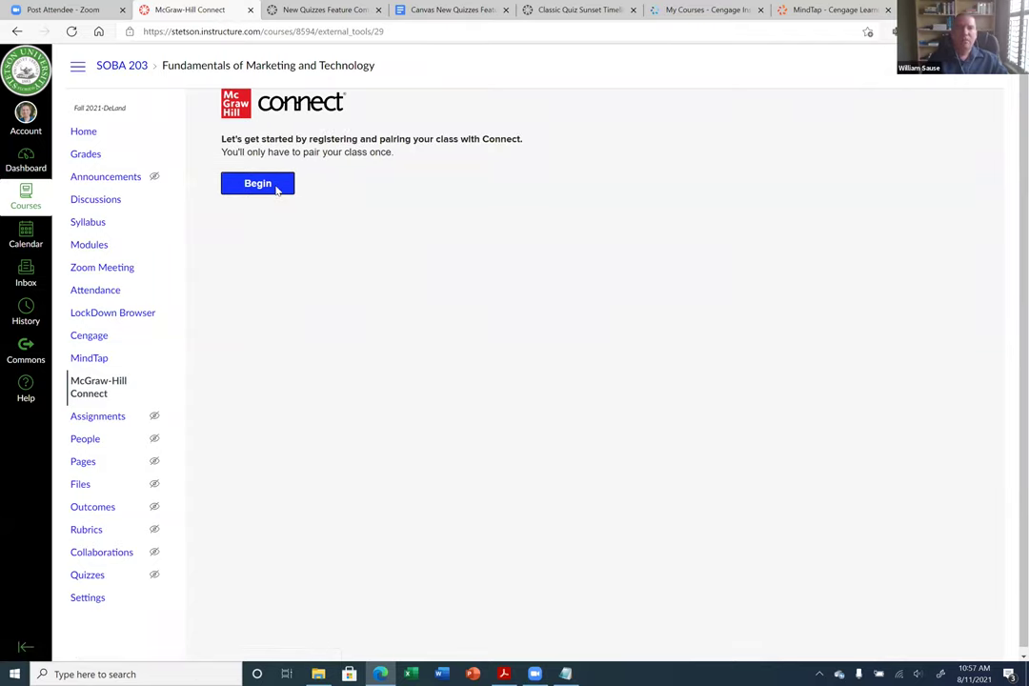
left_click(257, 184)
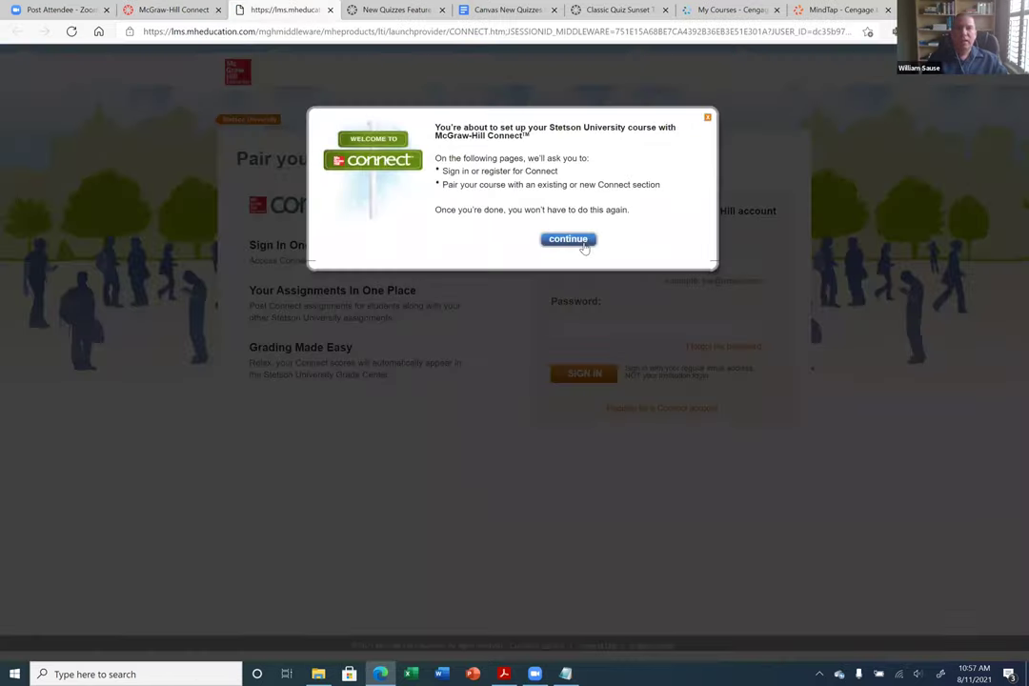
left_click(583, 242)
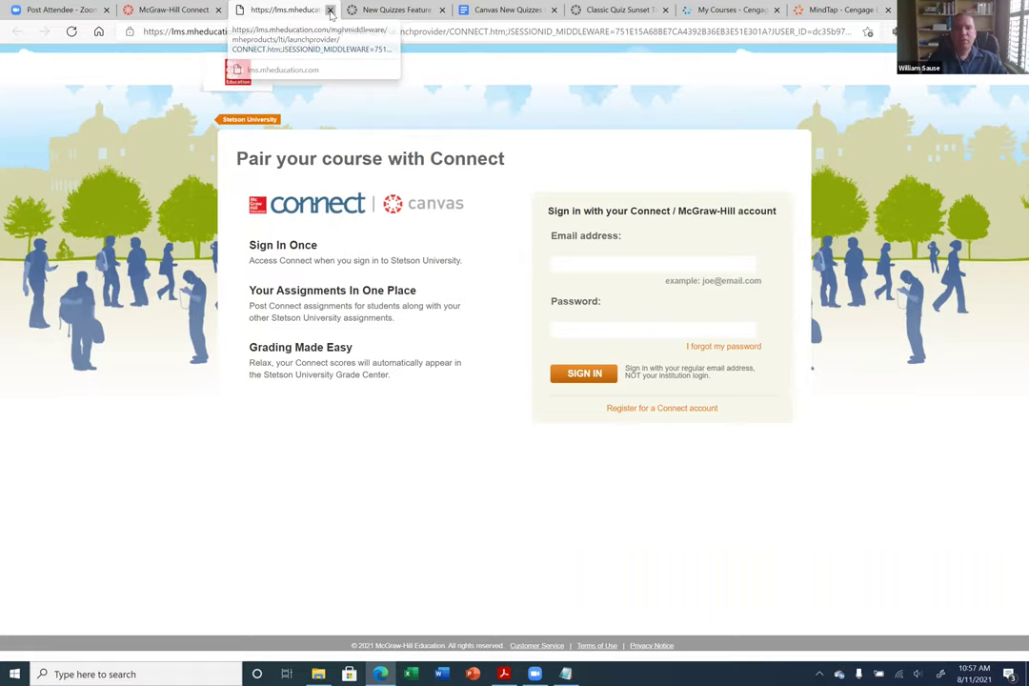
left_click(329, 10)
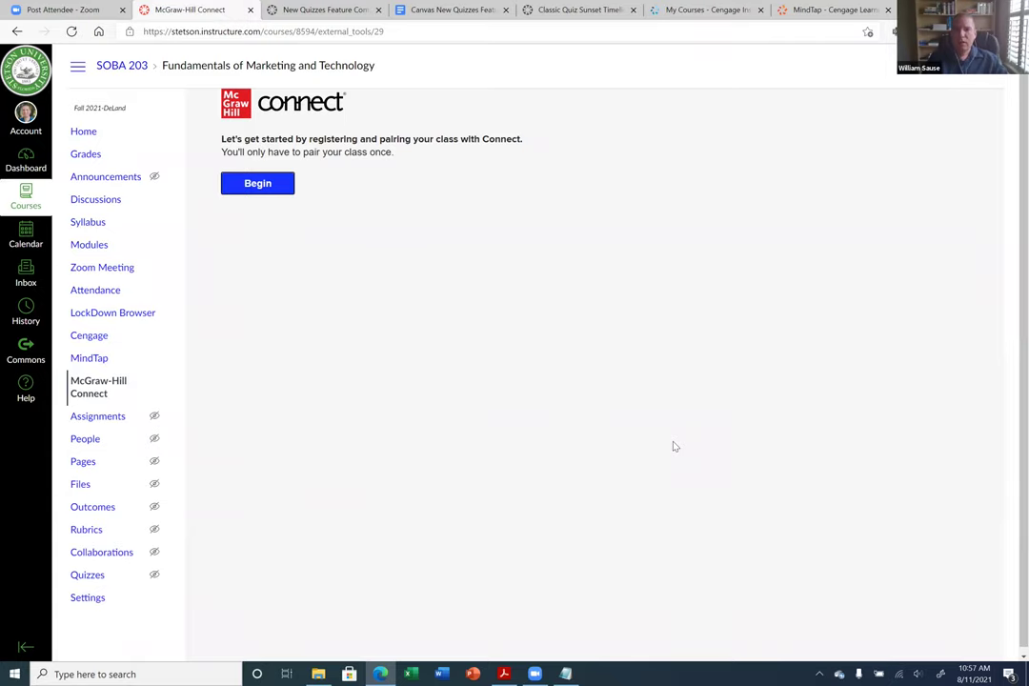
scroll(342, 303, "down", 1)
scroll(299, 293, "up", 1)
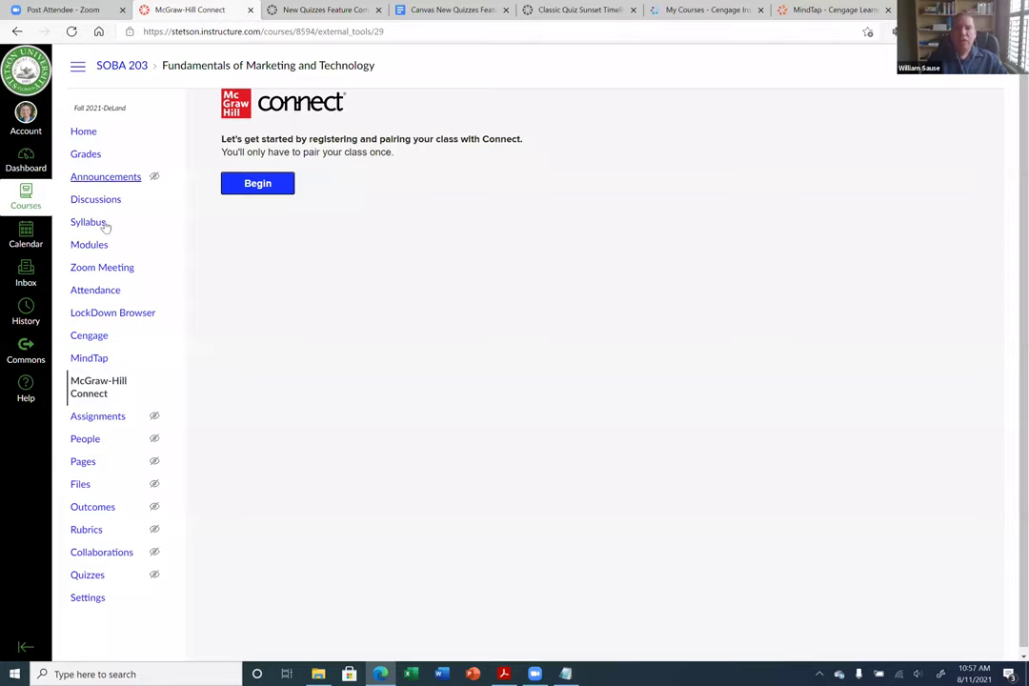
Step: Look through the MindTap link, the Cengage tool page, and the course Modules
left_click(90, 358)
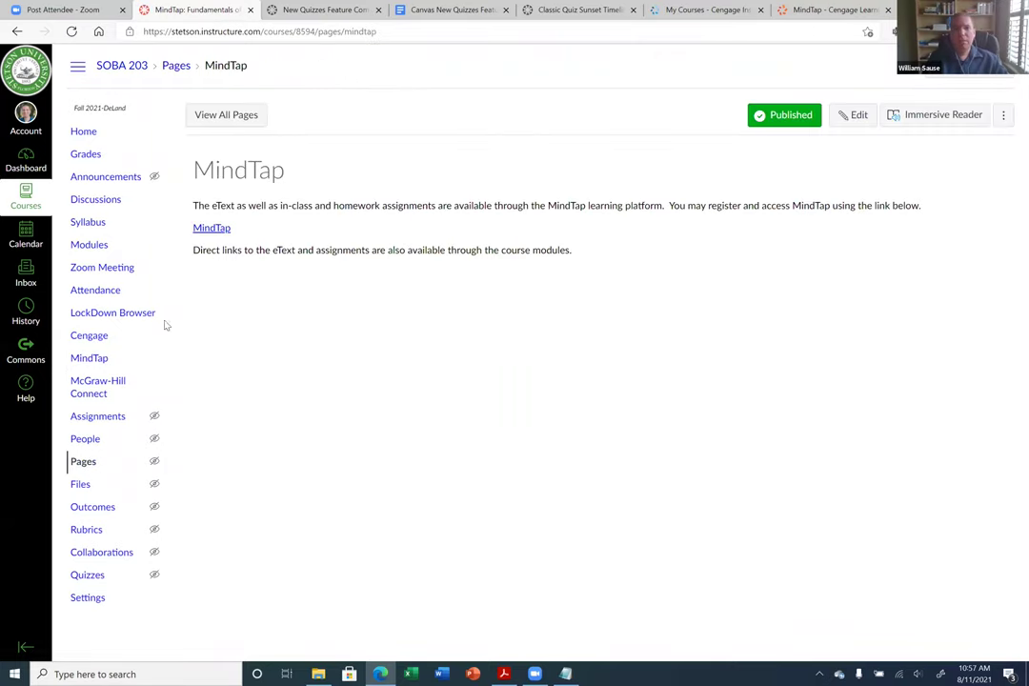
left_click(88, 333)
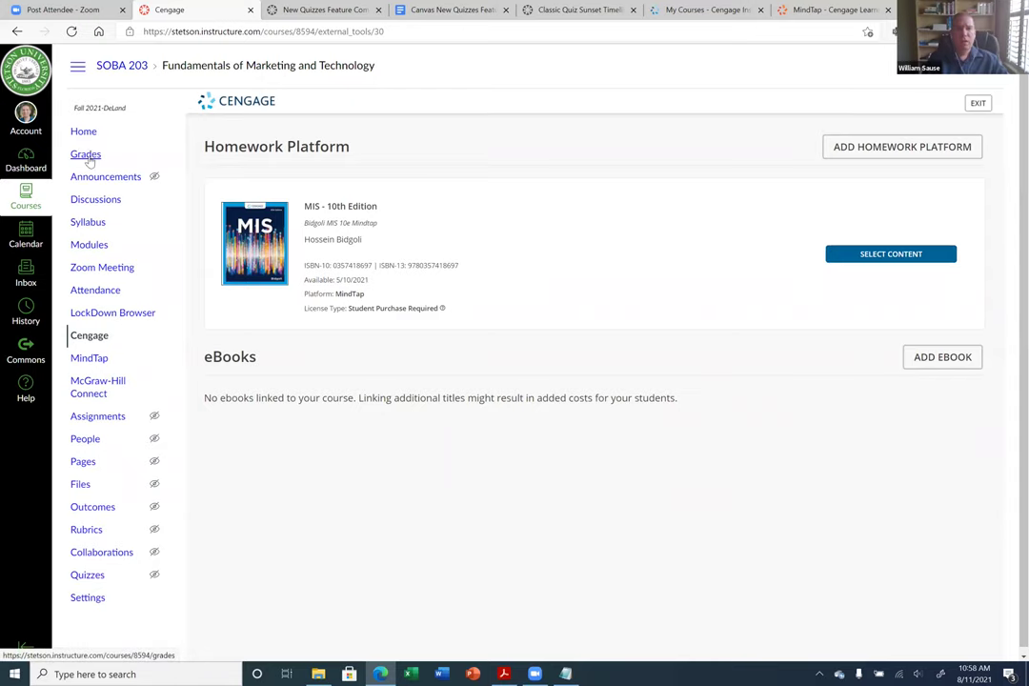
left_click(91, 247)
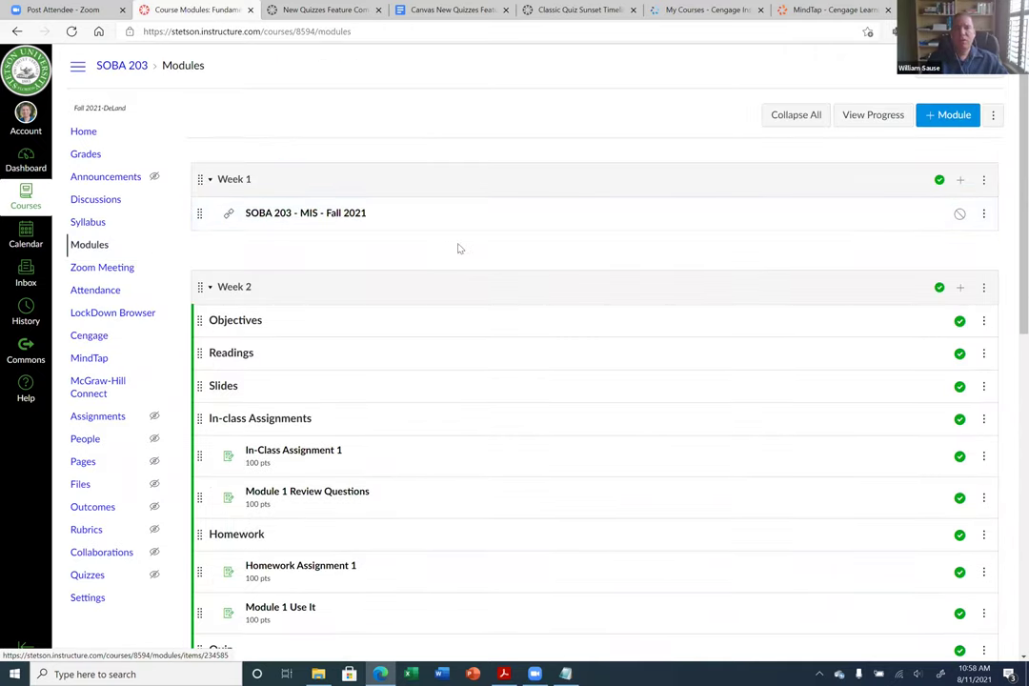
scroll(457, 248, "down", 7)
scroll(363, 414, "up", 4)
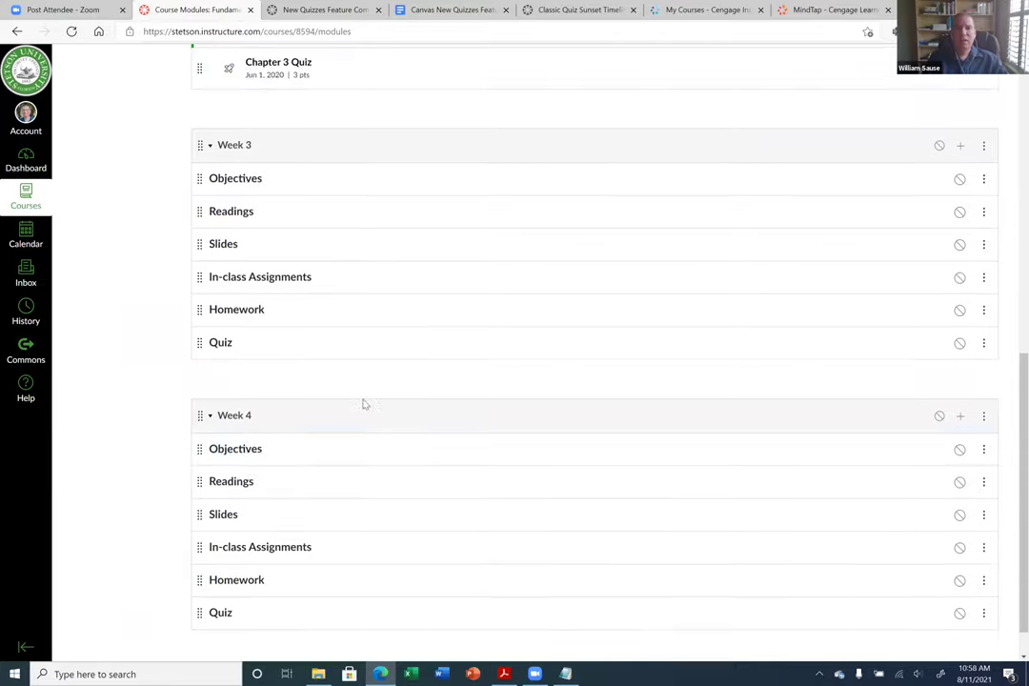
scroll(285, 352, "up", 1)
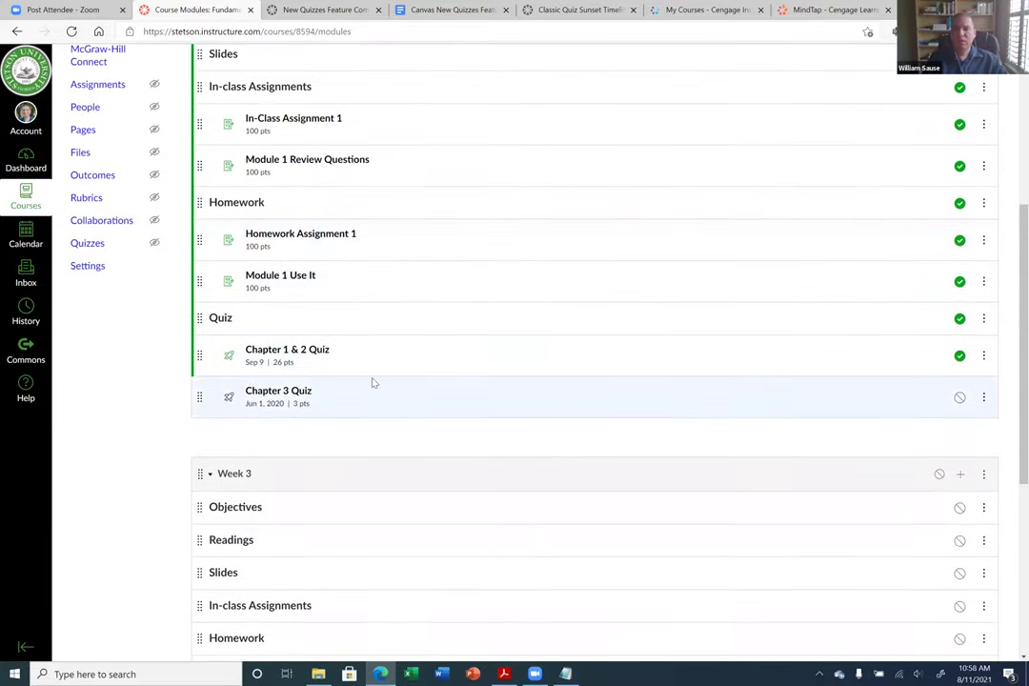
scroll(373, 383, "up", 4)
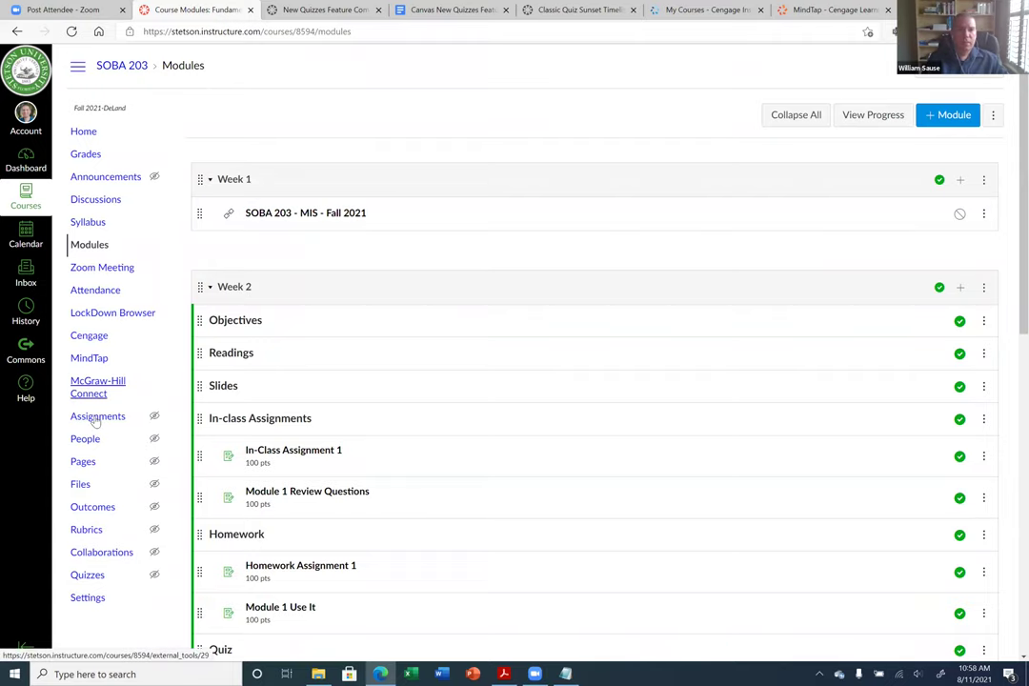
Step: Open the MindTap page from View All Pages and select its web address
left_click(84, 462)
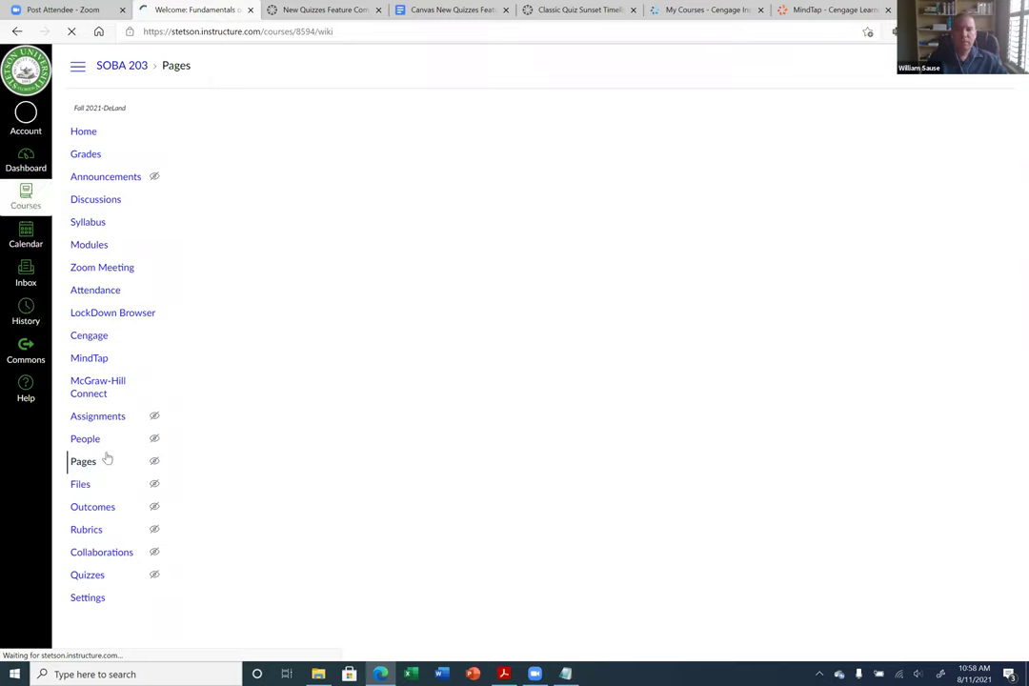
left_click(244, 116)
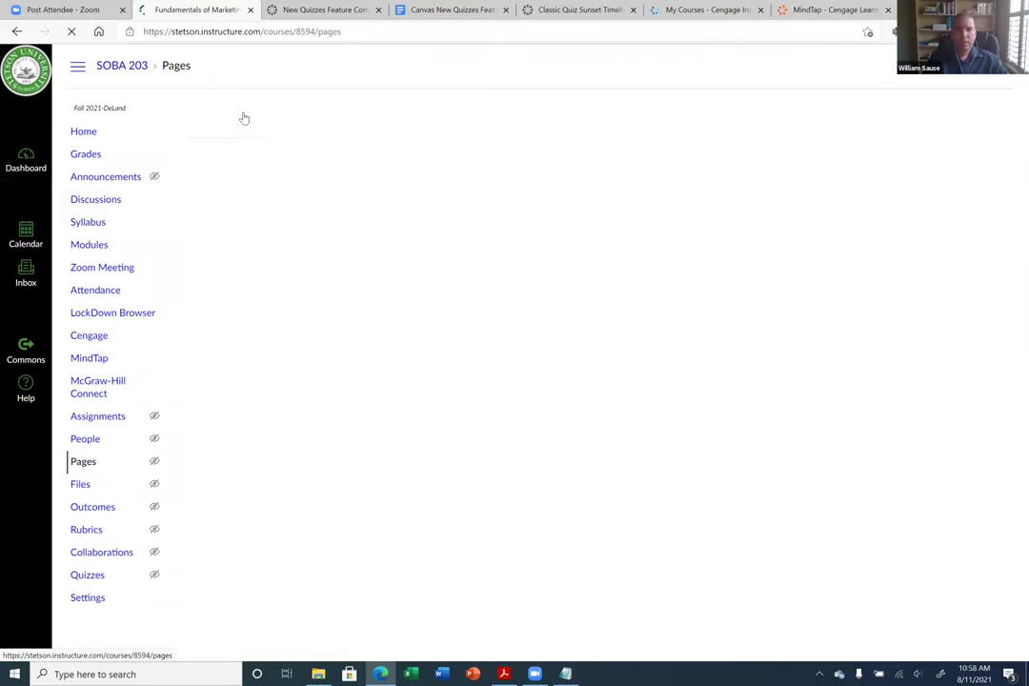
left_click(224, 207)
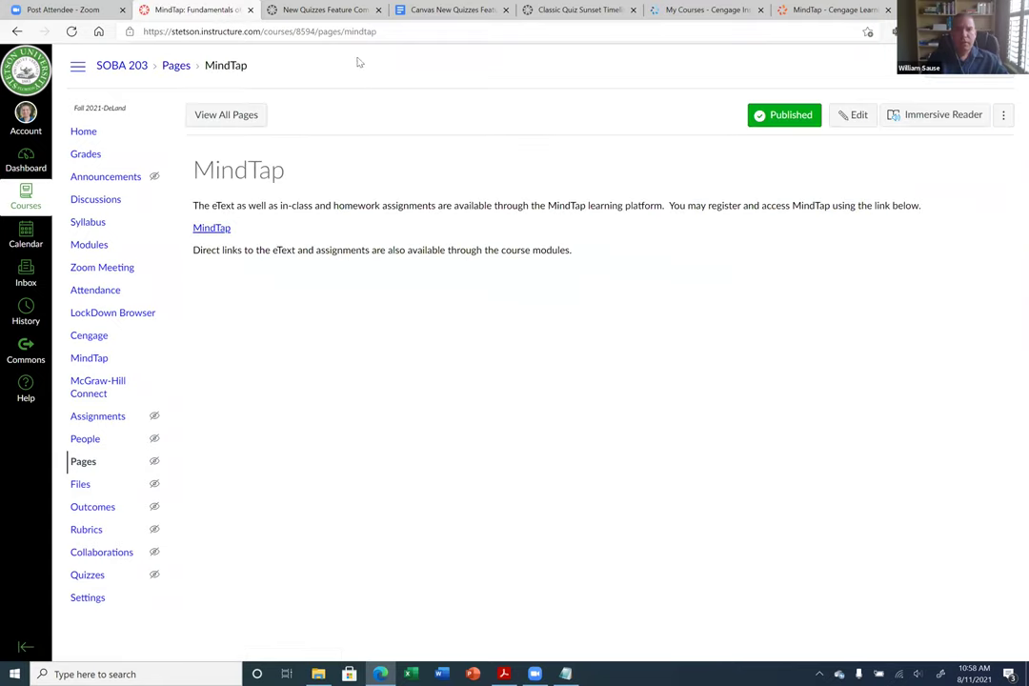
left_click(399, 35)
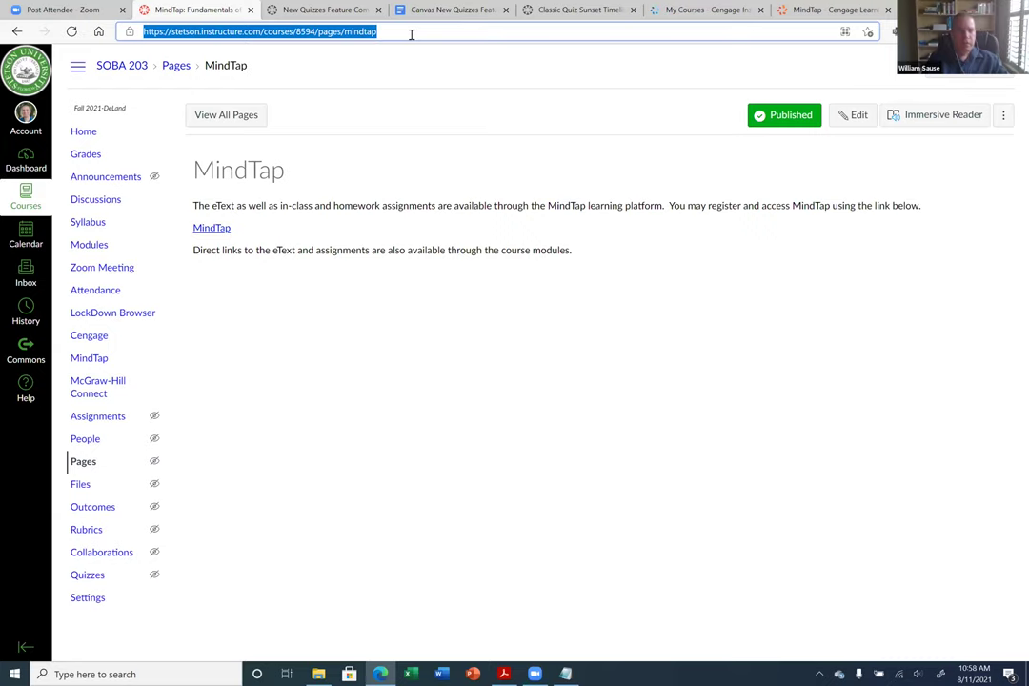
Step: In Settings > Apps, edit the MindTap app and submit it again
left_click(76, 598)
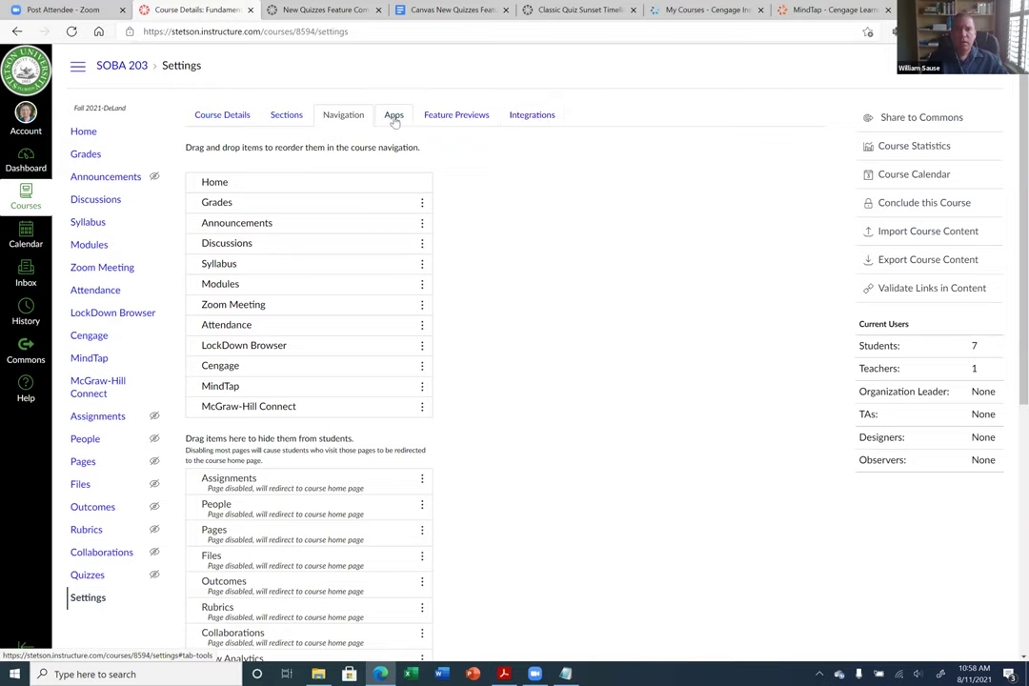
left_click(392, 114)
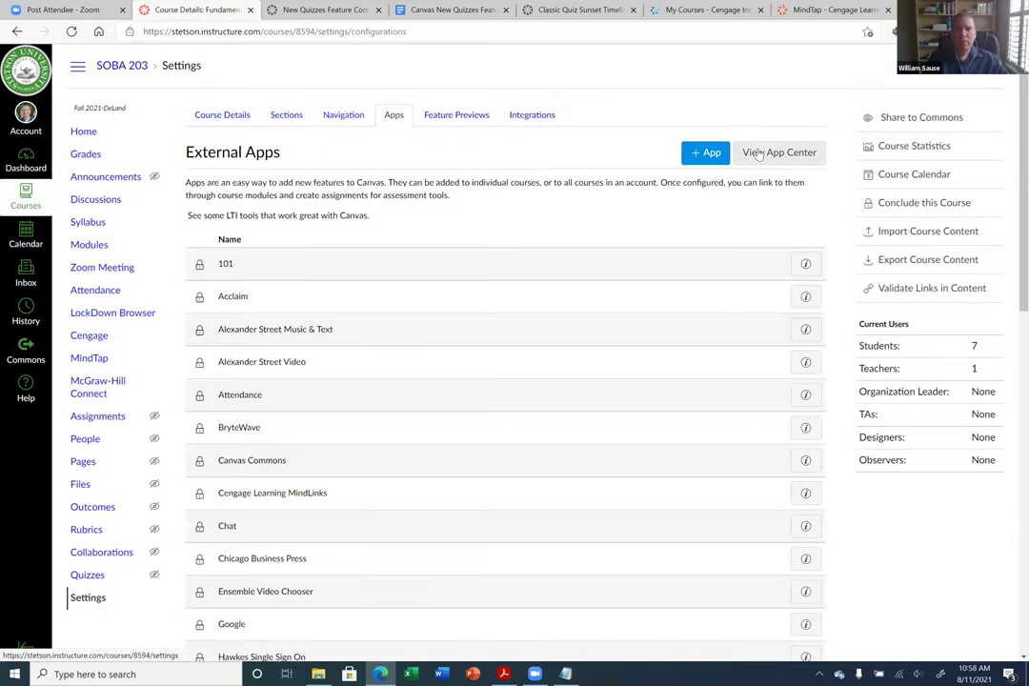
scroll(578, 349, "down", 4)
scroll(576, 347, "down", 3)
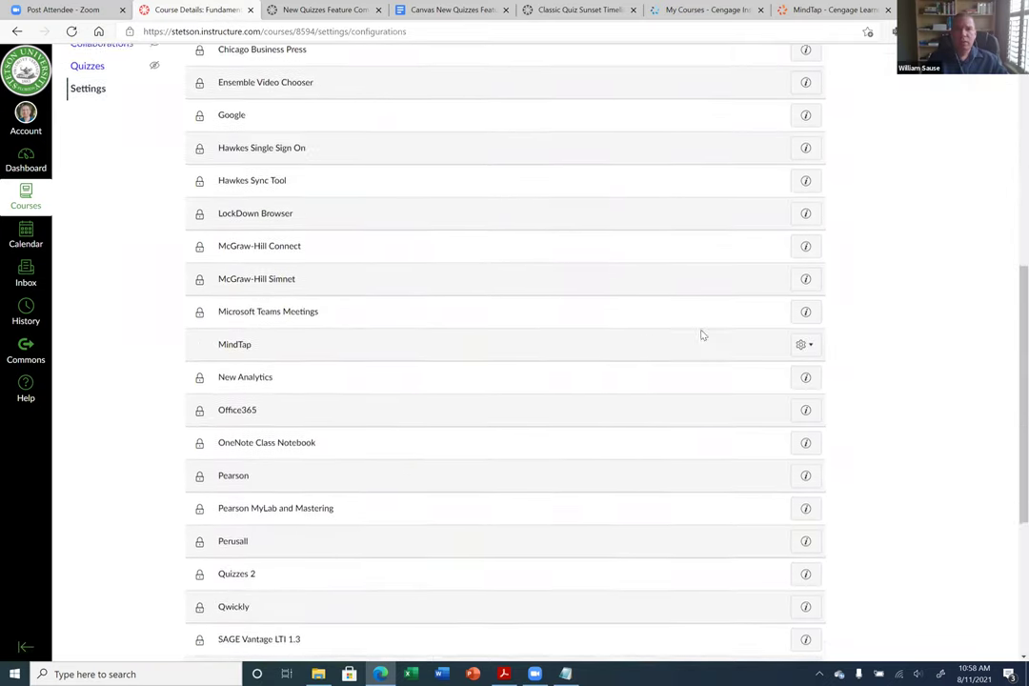
left_click(804, 298)
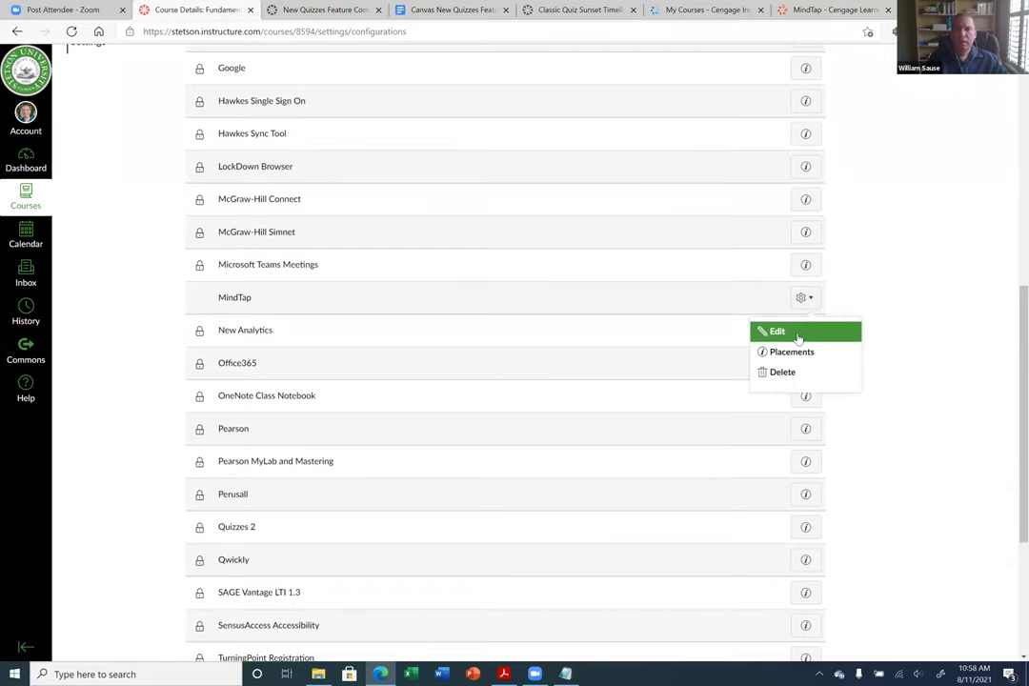
left_click(800, 331)
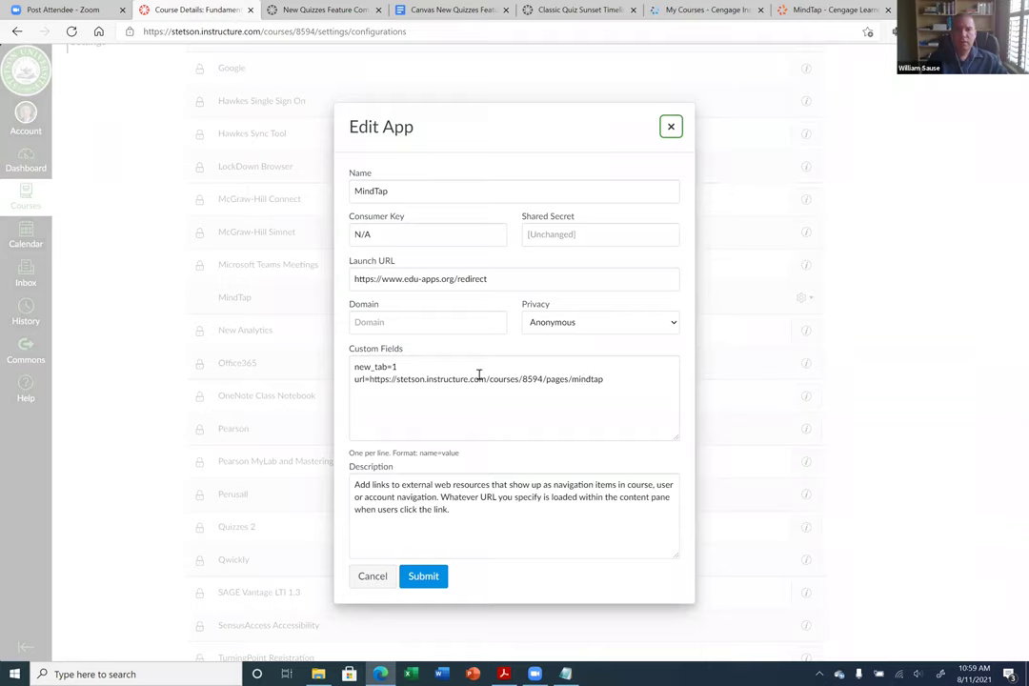
left_click(424, 576)
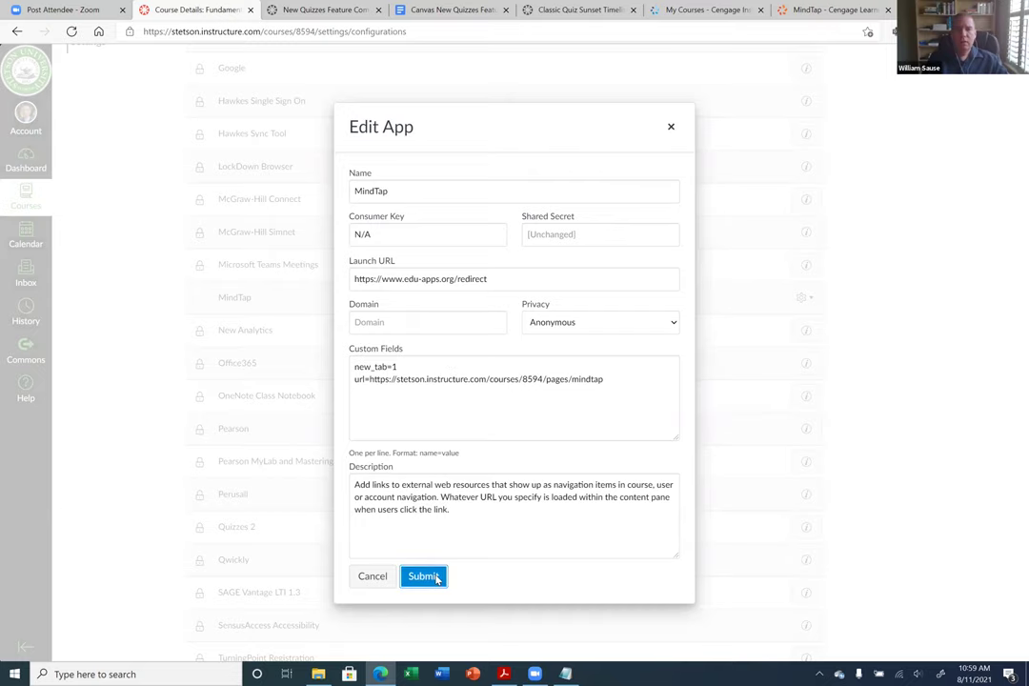
Step: Follow the MindTap course-navigation link to confirm it opens the published MindTap page
scroll(106, 410, "down", 1)
scroll(384, 448, "down", 5)
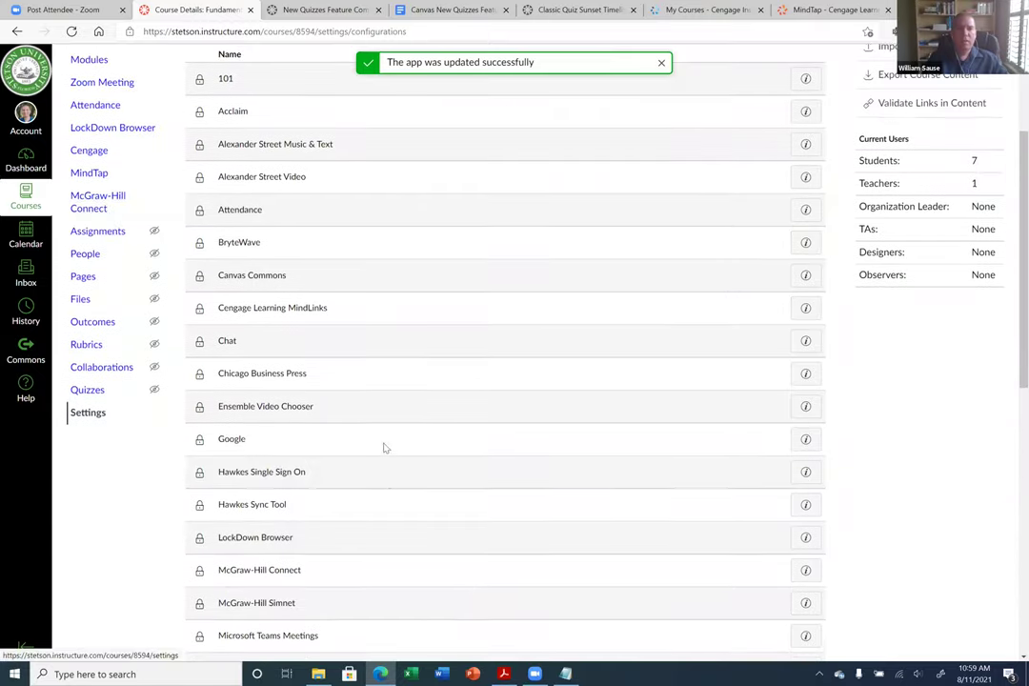
scroll(95, 286, "up", 3)
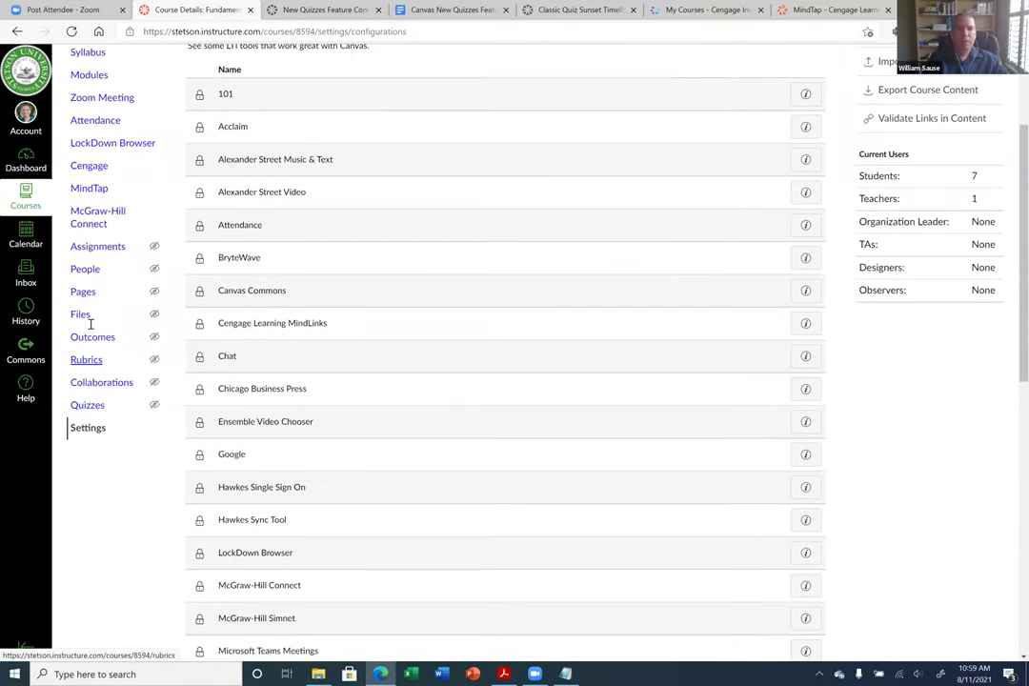
left_click(101, 190)
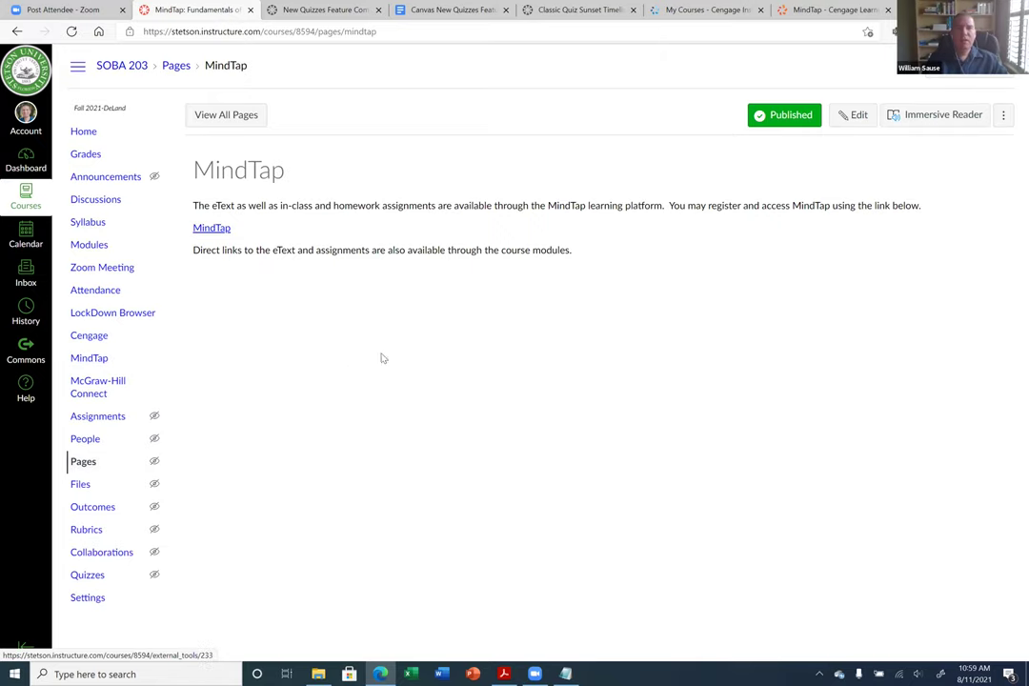
left_click(993, 76)
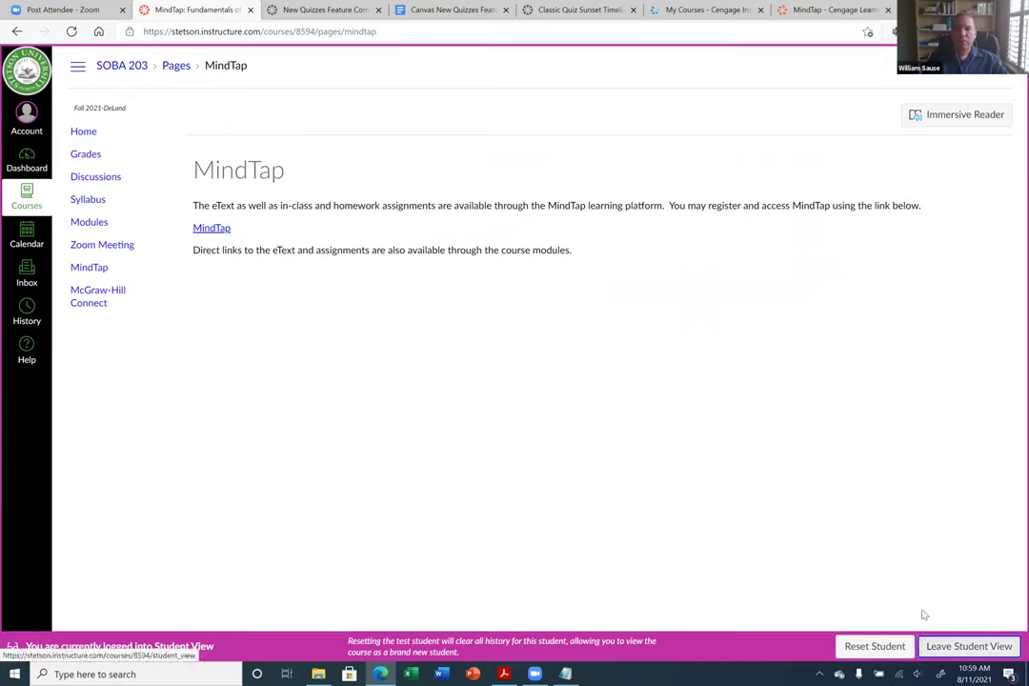
left_click(957, 645)
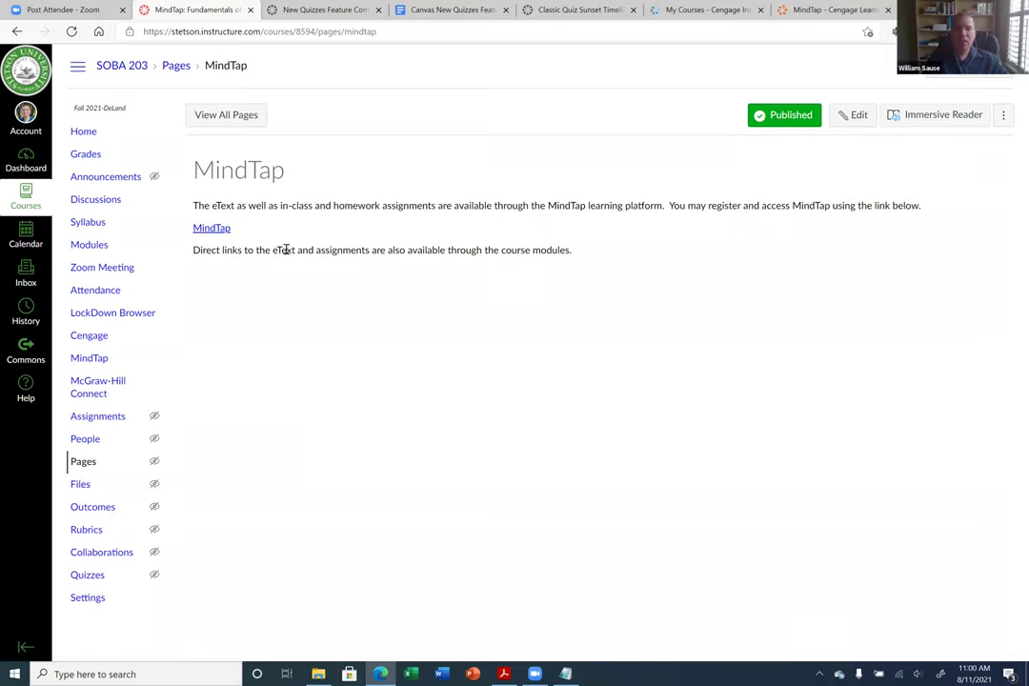
Step: In SOBA 203's Settings Apps, filter by 'redirect' and open the Redirect Tool details
left_click(100, 601)
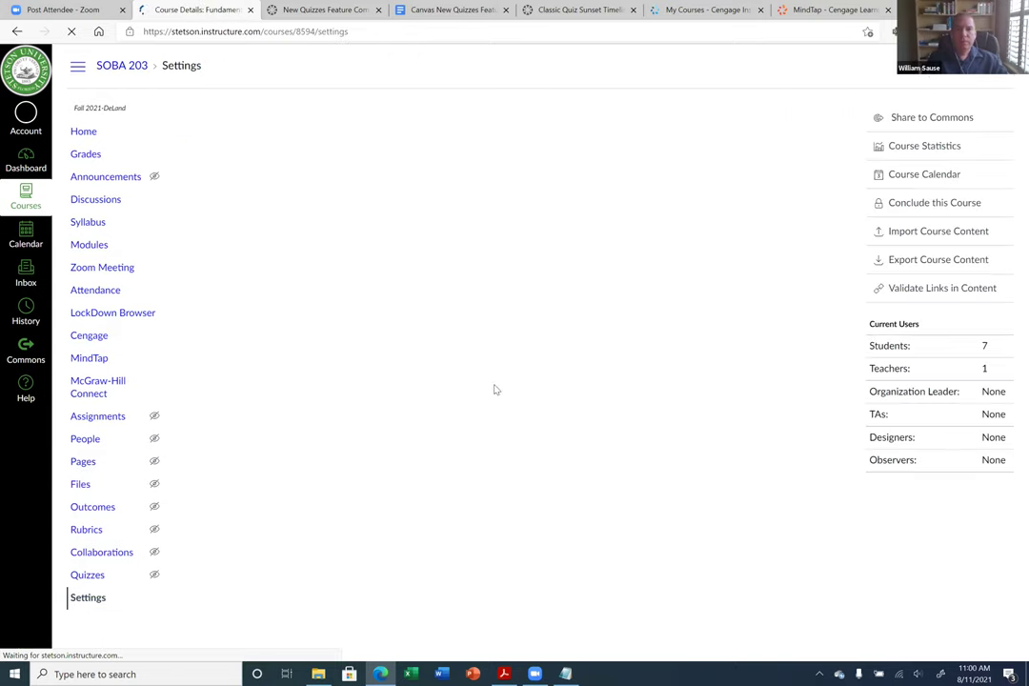
left_click(393, 116)
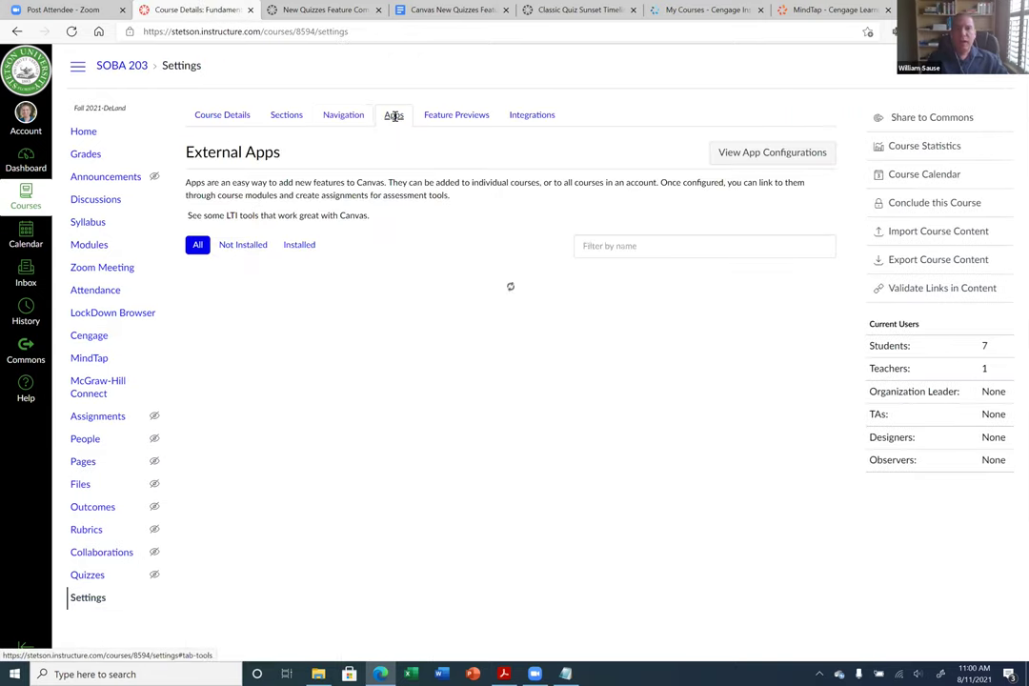
left_click(614, 245)
type("redirect")
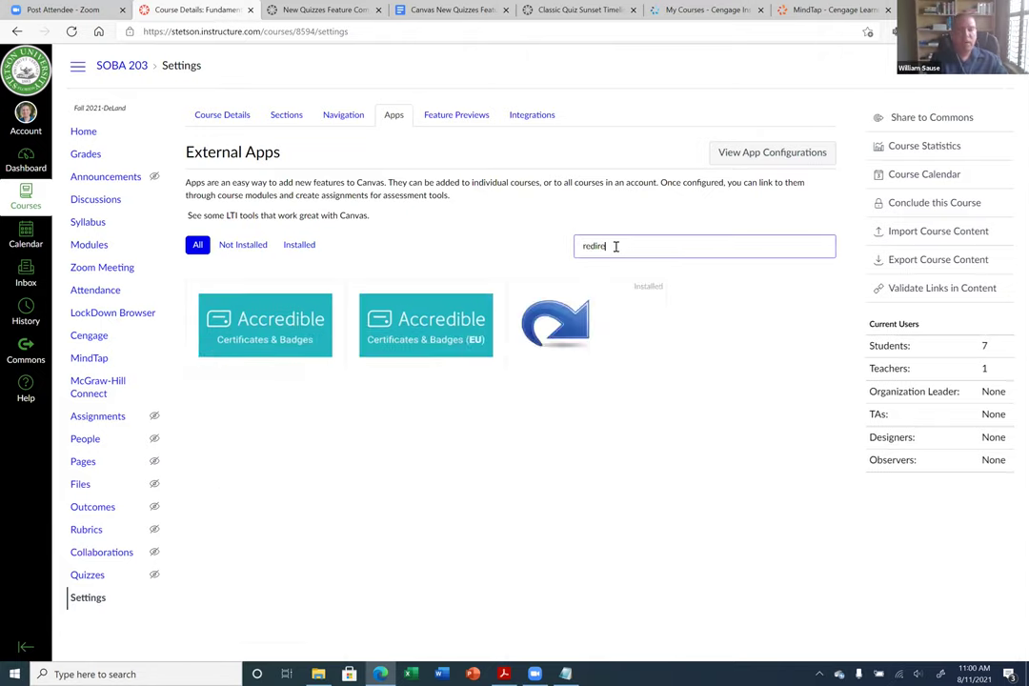
mouse_move(254, 324)
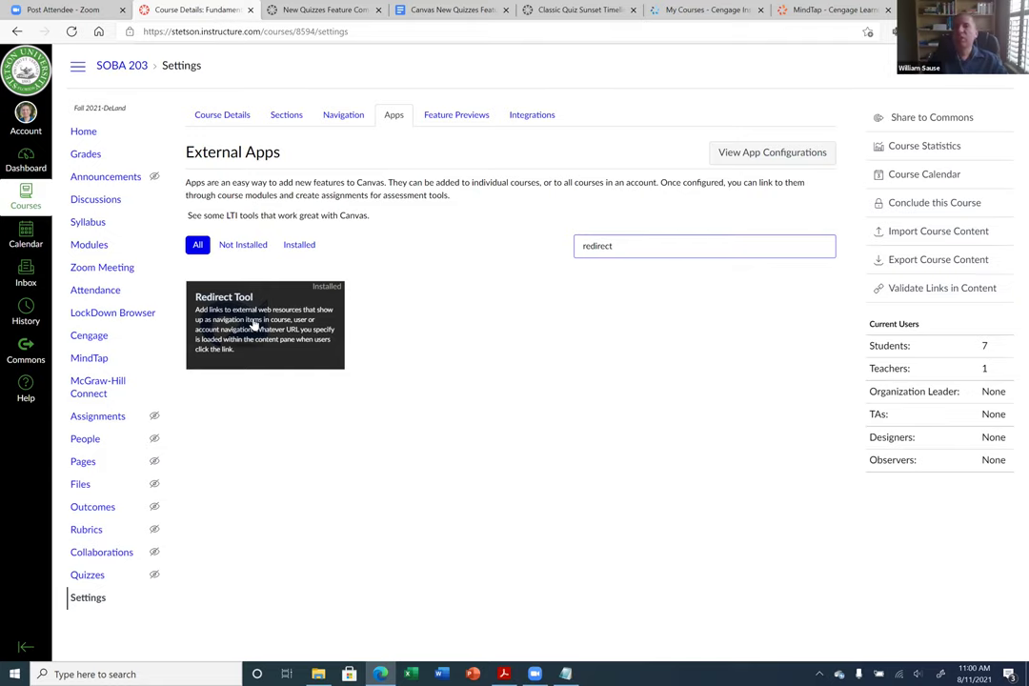
left_click(272, 327)
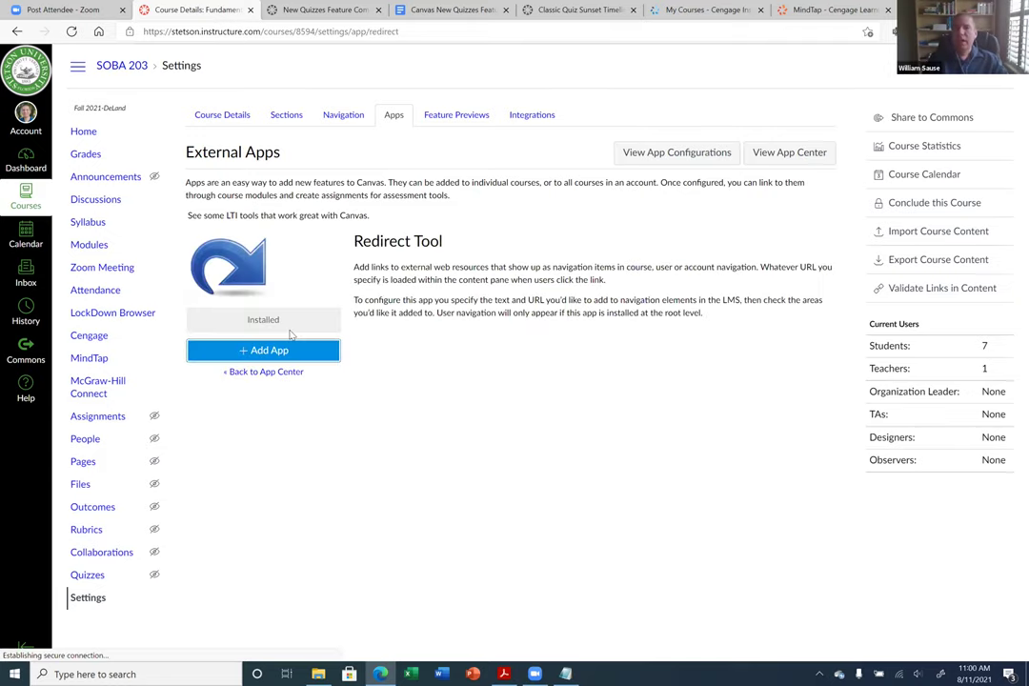
Step: Start adding another Redirect Tool app, then dismiss the form without saving
left_click(286, 350)
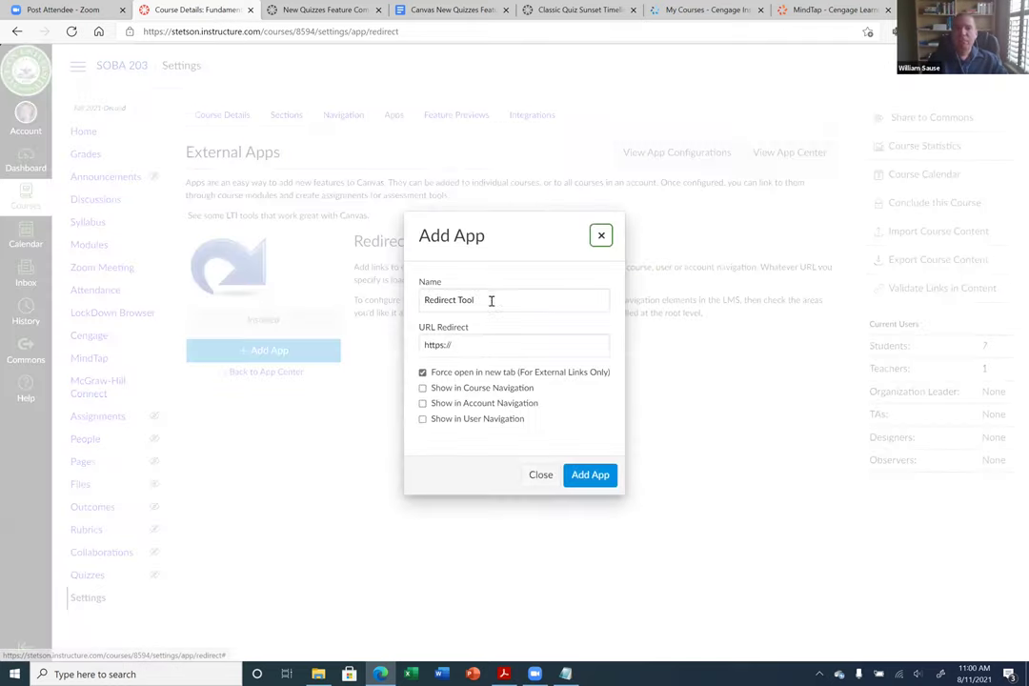
triple_click(474, 345)
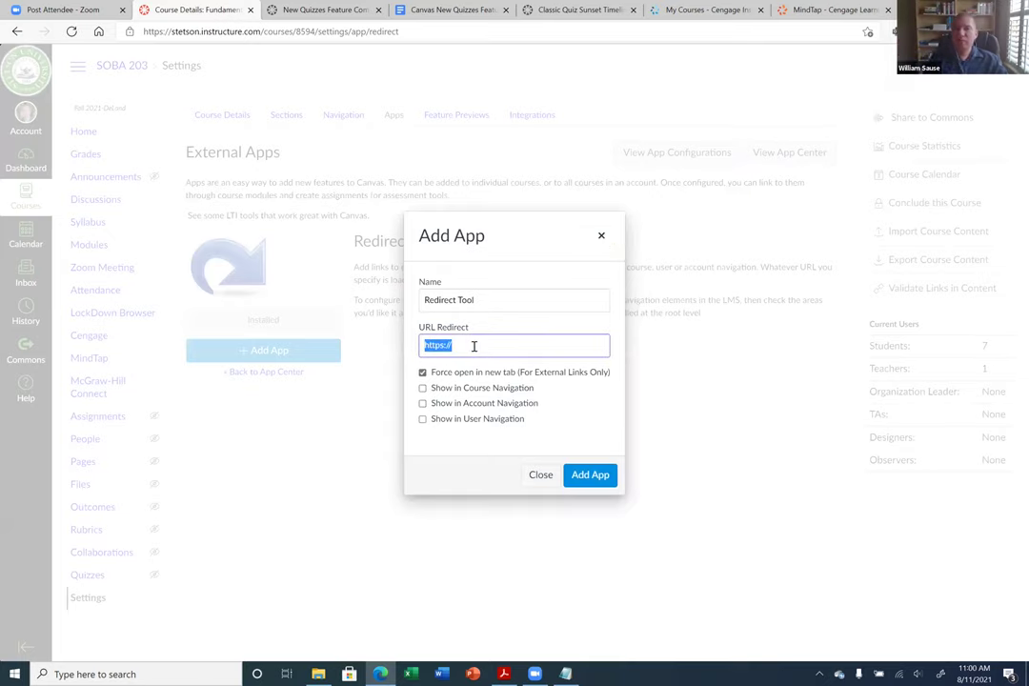
left_click_drag(499, 304, 423, 297)
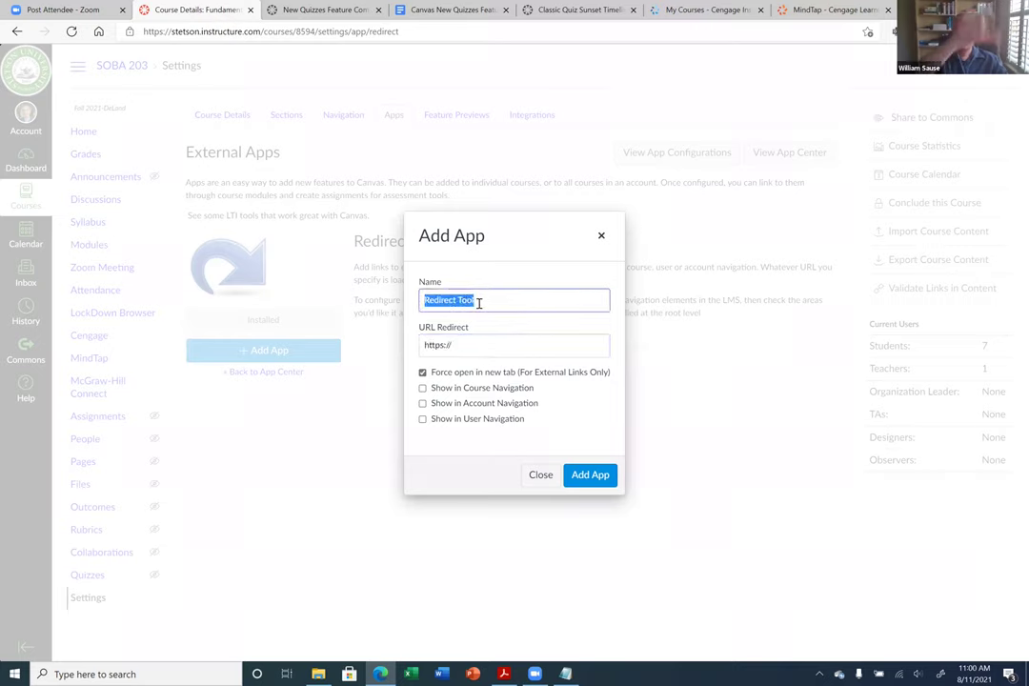
left_click(602, 237)
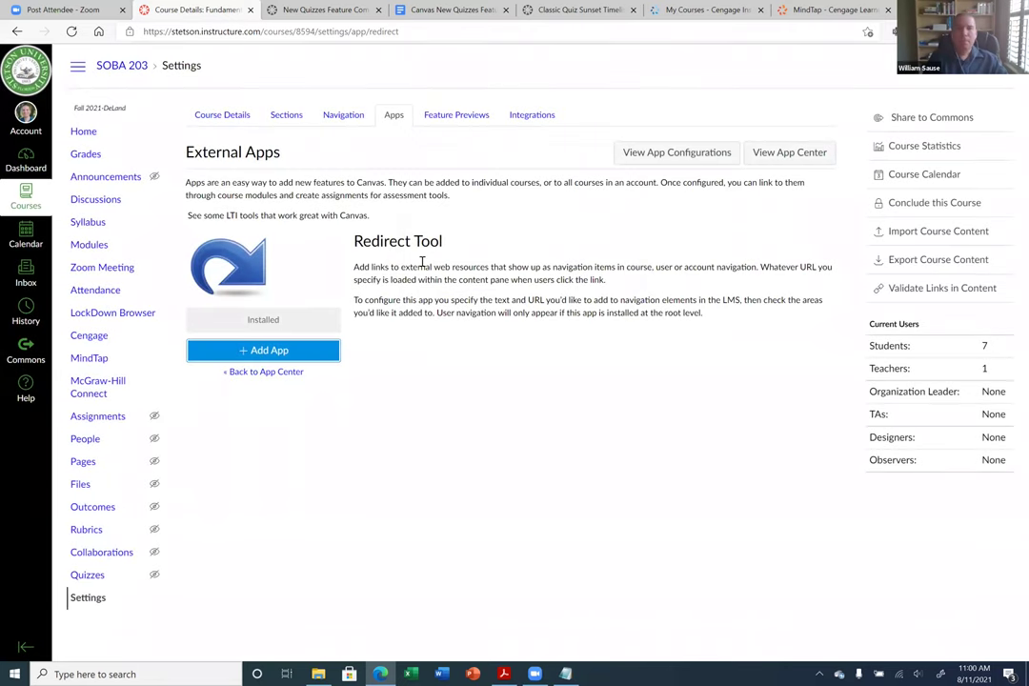
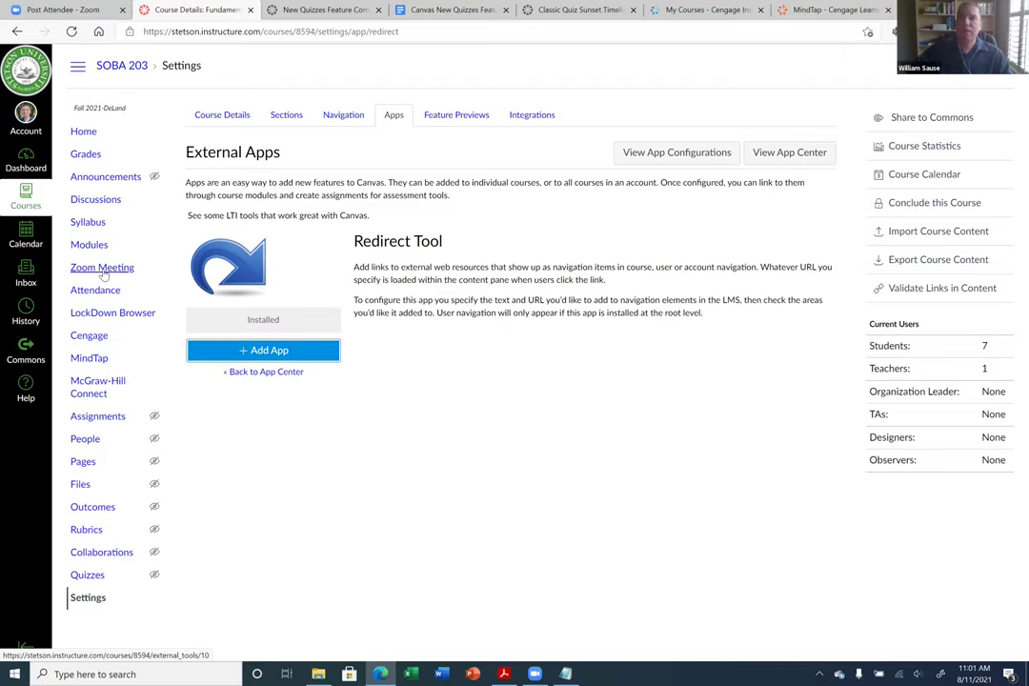
Step: Open the Zoom Meeting page from the SOBA 203 course navigation
left_click(105, 271)
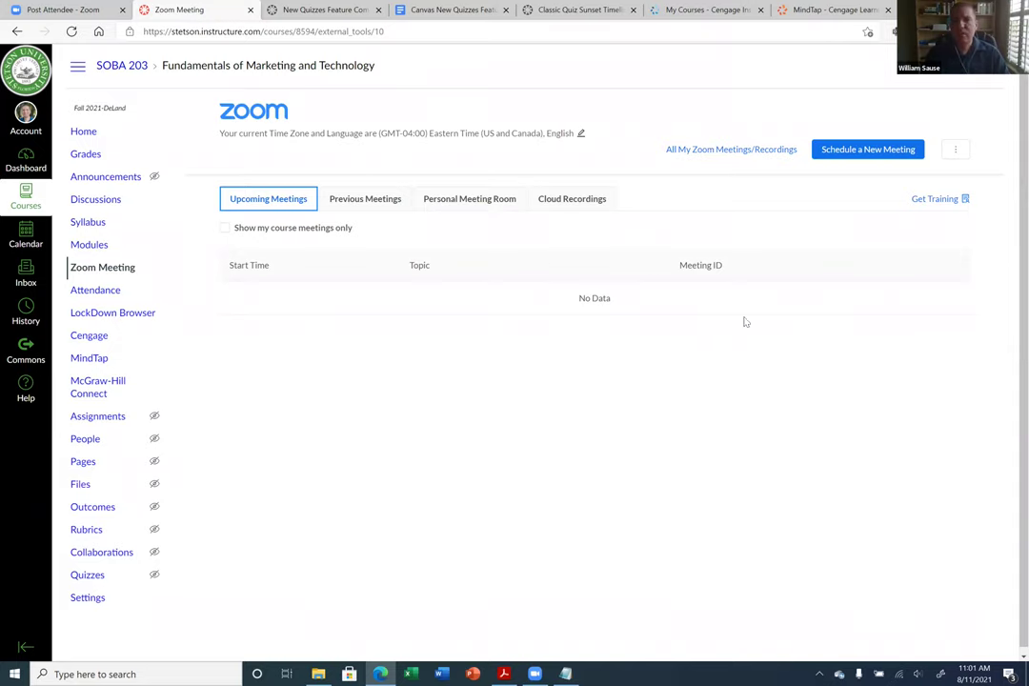
left_click(842, 393)
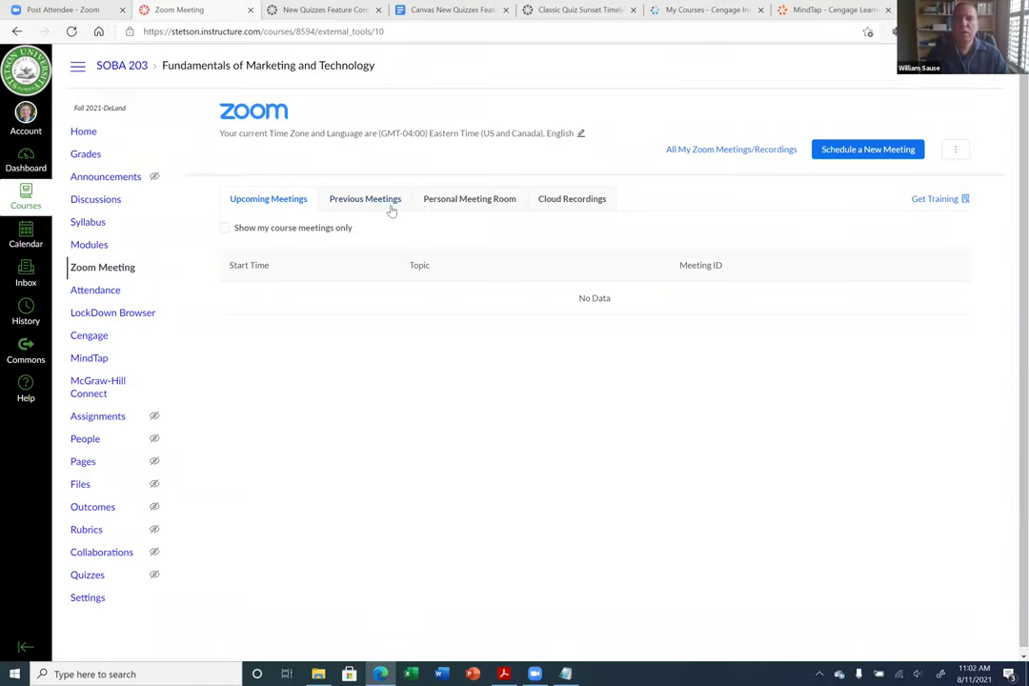
Step: Start scheduling a new meeting, select the default topic text, then switch to the Canvas Workshop PDF
left_click(876, 163)
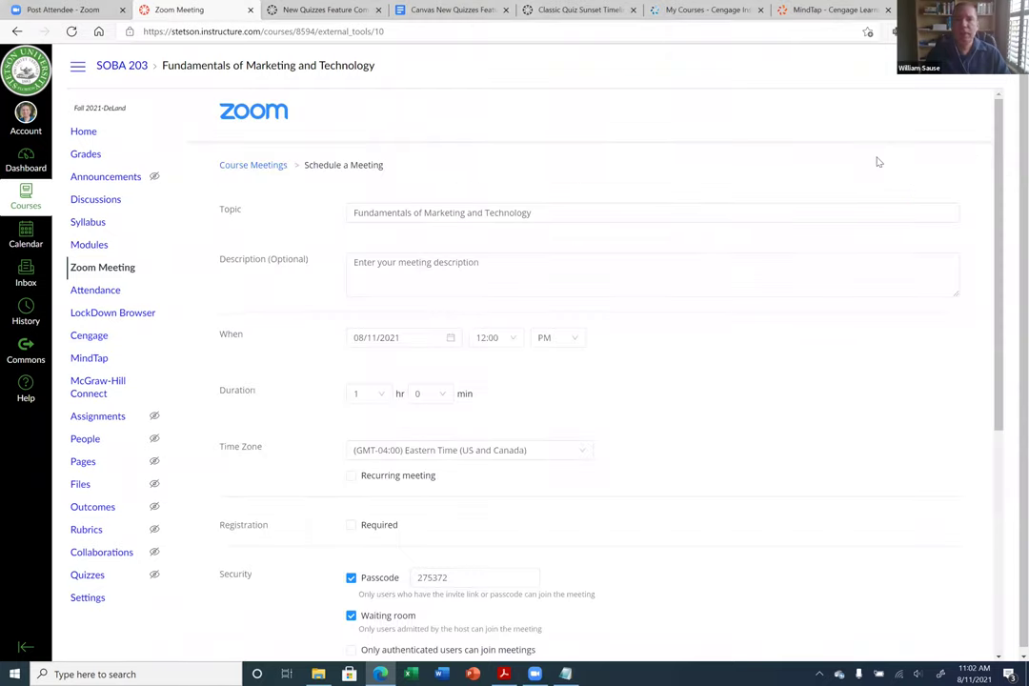
left_click(381, 209)
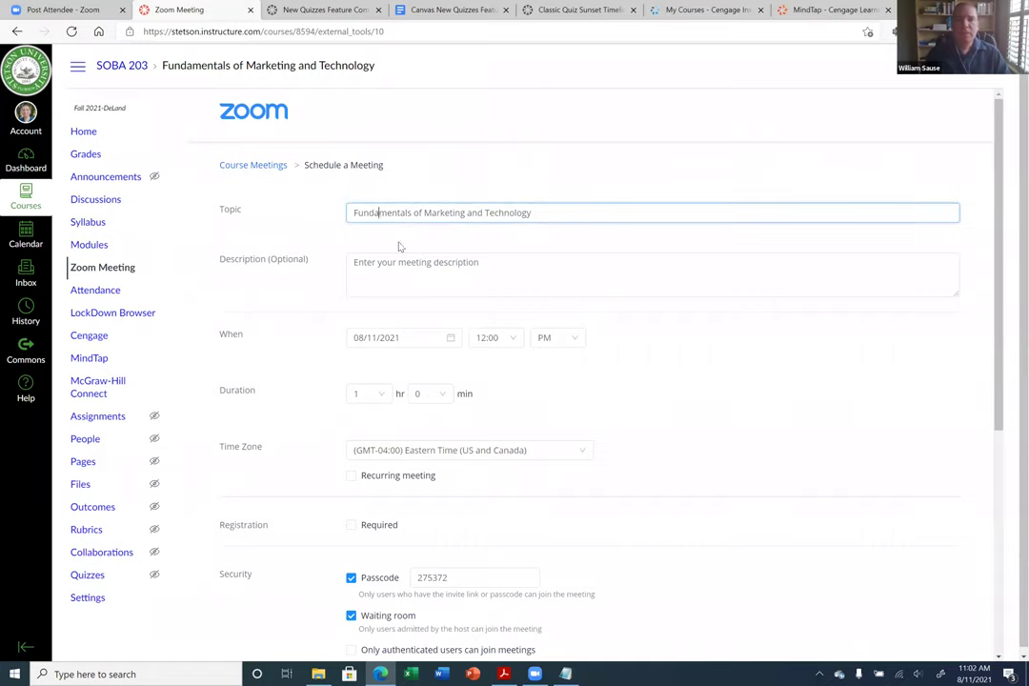
left_click(543, 209)
left_click_drag(548, 206, 348, 214)
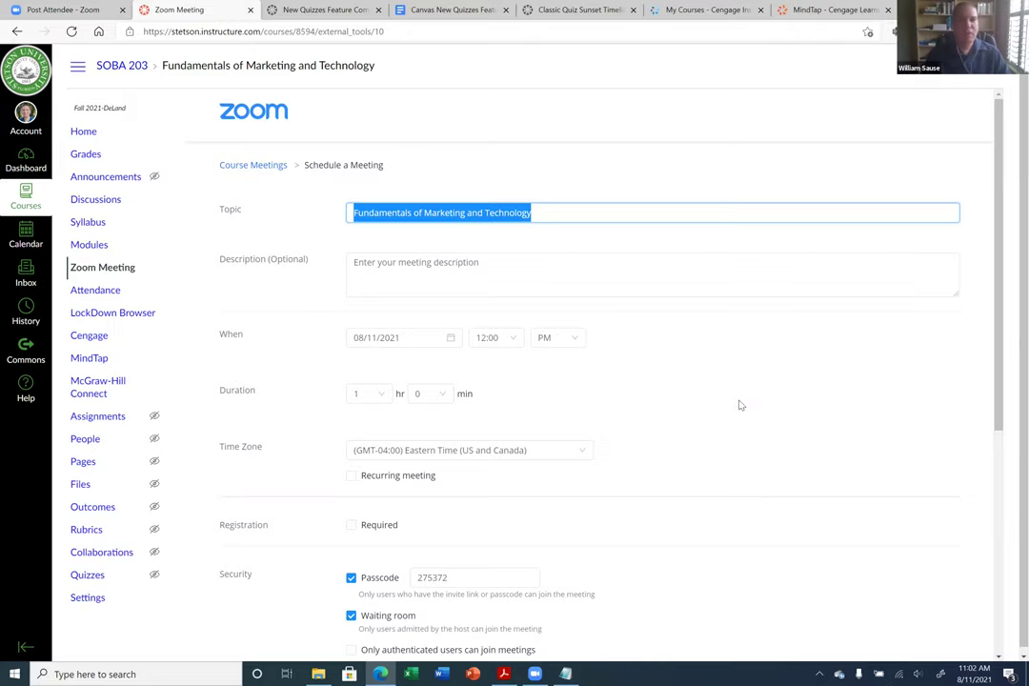
left_click(502, 673)
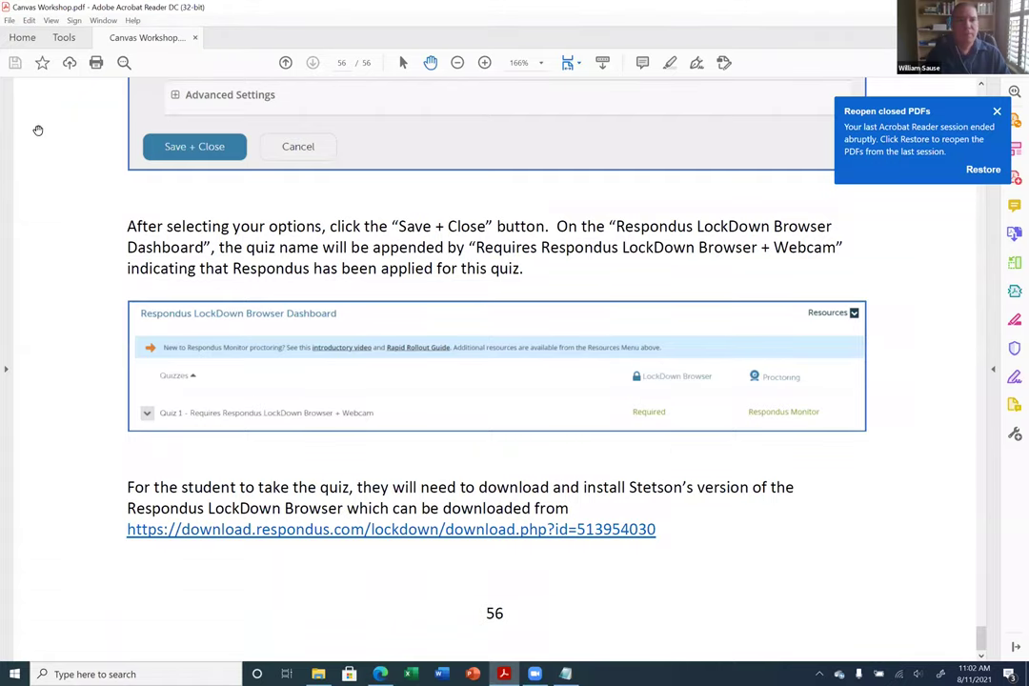
Step: Open the SOBA 203-OL4 Fall 2021 syllabus from Recent and scroll to its Tentative Schedule on page 6
left_click(22, 38)
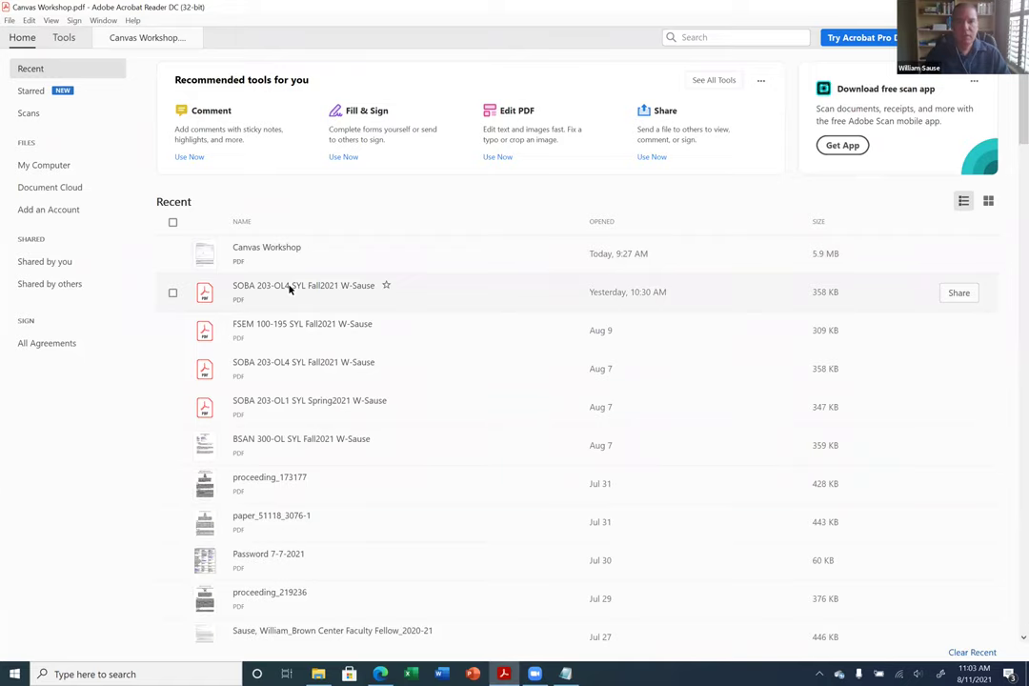
left_click(290, 289)
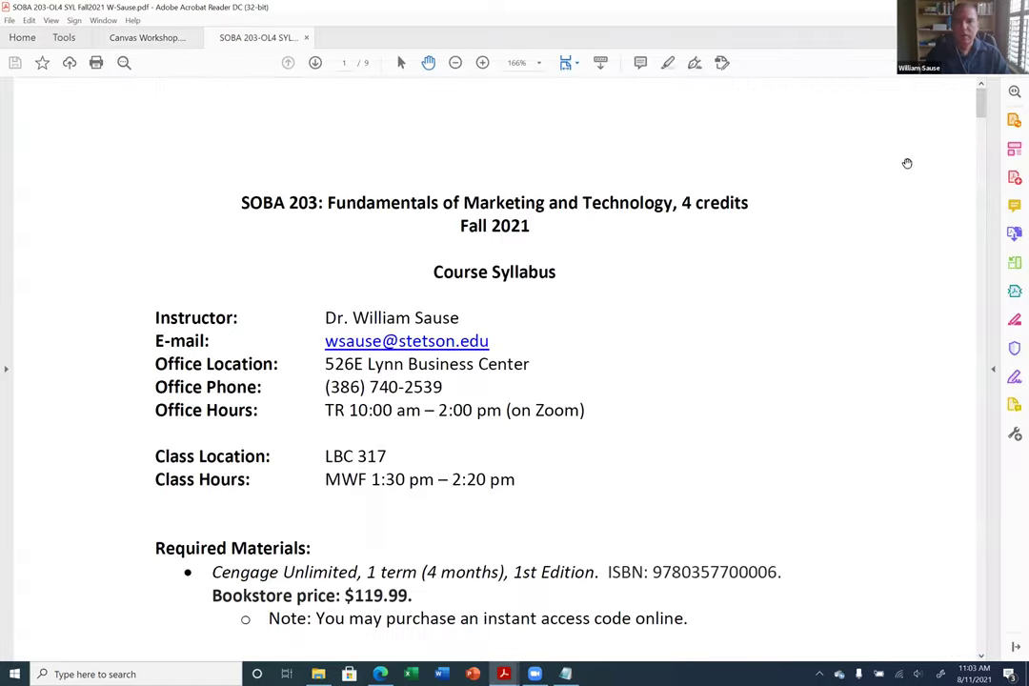
scroll(983, 151, "down", 1)
scroll(970, 284, "down", 15)
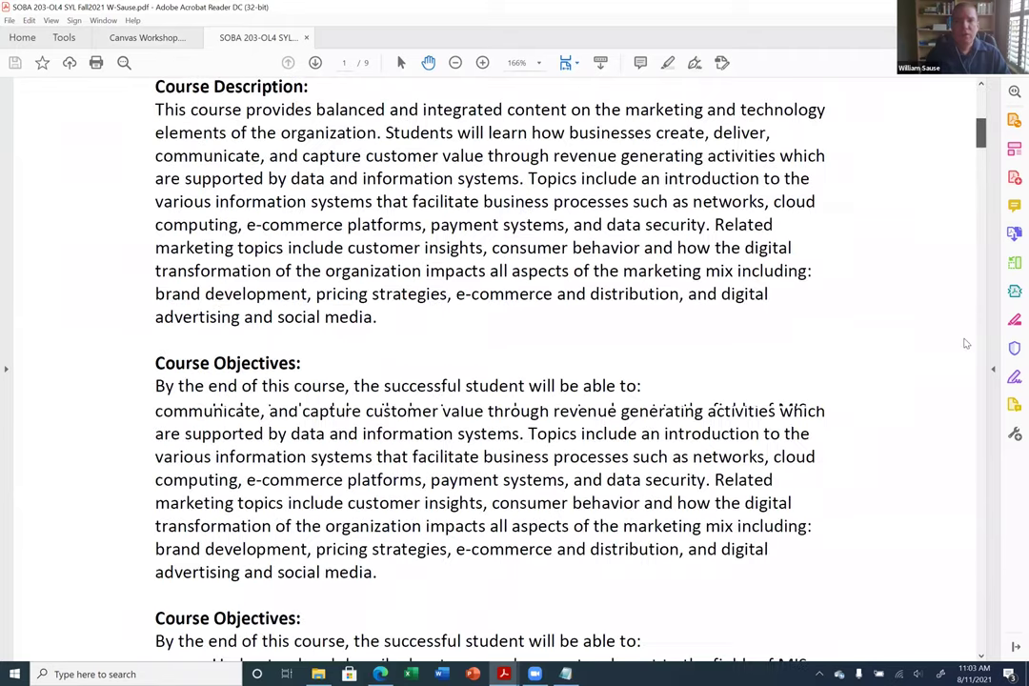
scroll(956, 422, "down", 3)
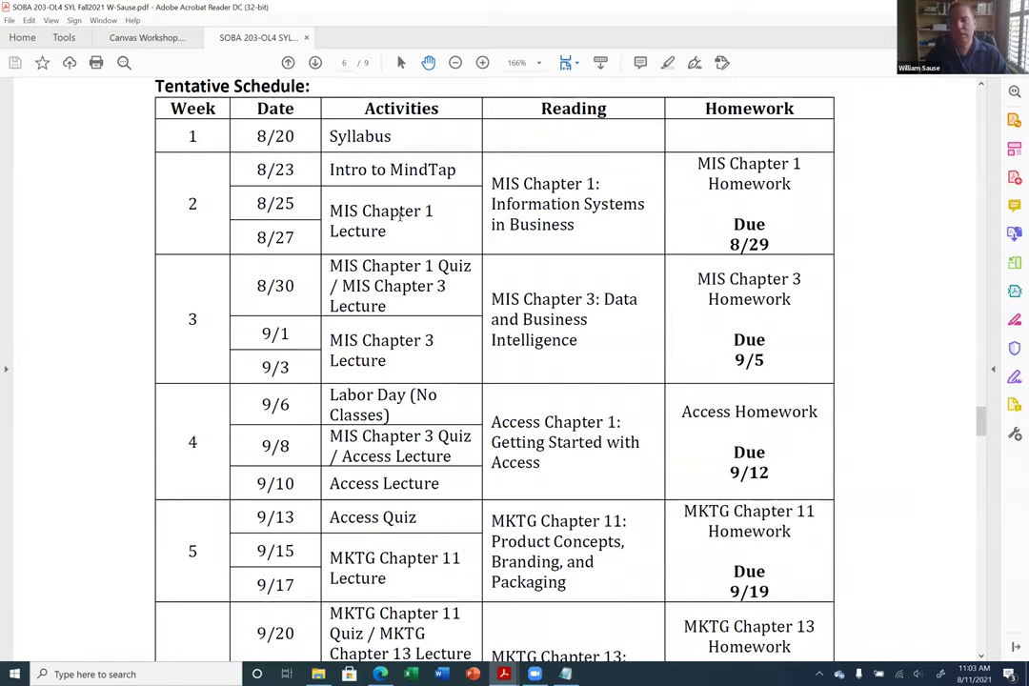
Step: Back in Chrome, enter the meeting topic 'MIS Chapter 1 Lecture 1'
key("alt+Tab")
type("MIS Chapter 1 Lecture 1")
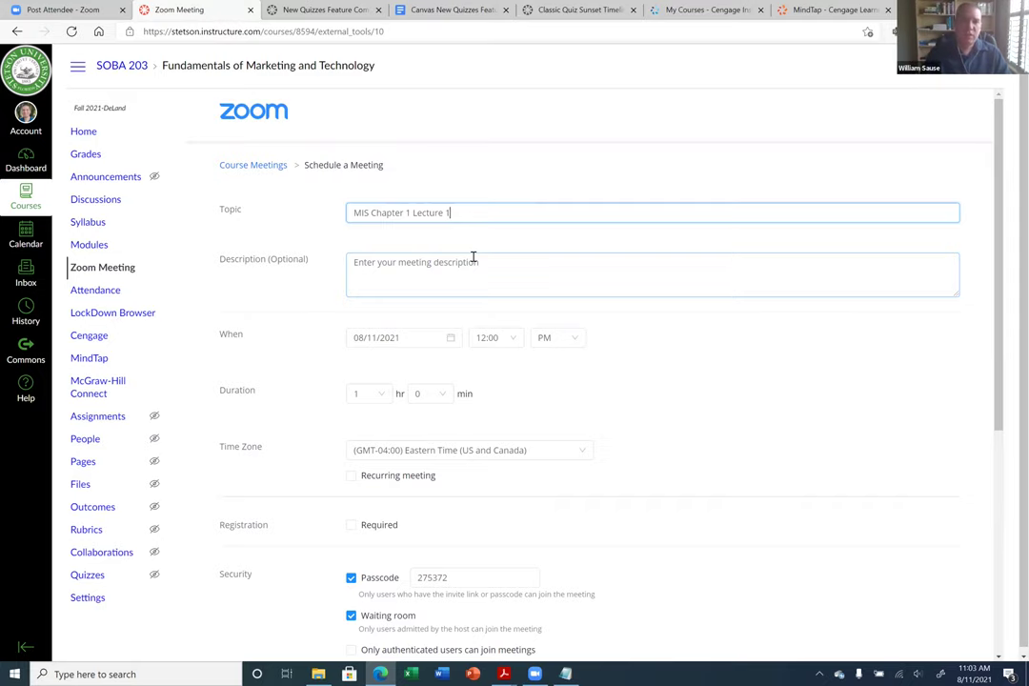
scroll(447, 286, "down", 1)
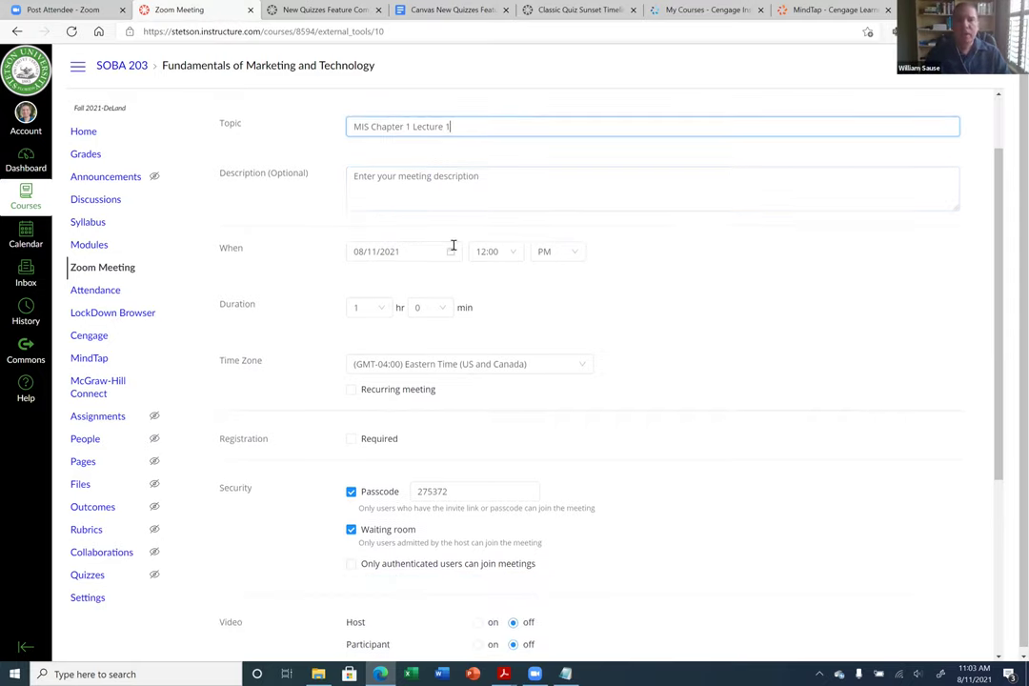
Step: Set the meeting to start on 08/23/2021 at 11:00 AM
left_click(450, 252)
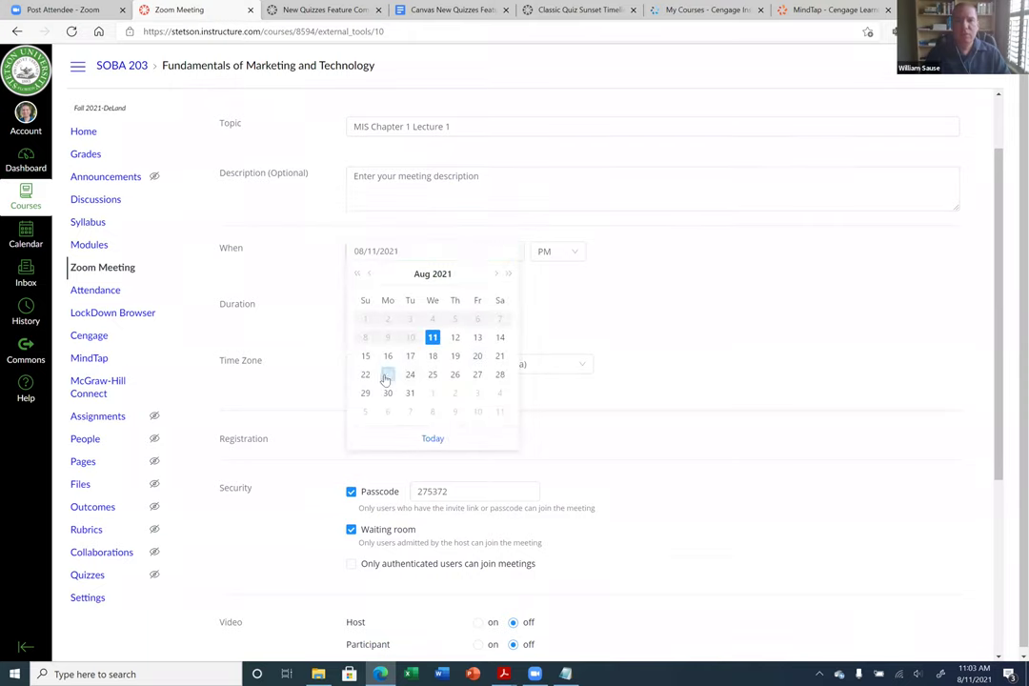
left_click(387, 375)
left_click(514, 252)
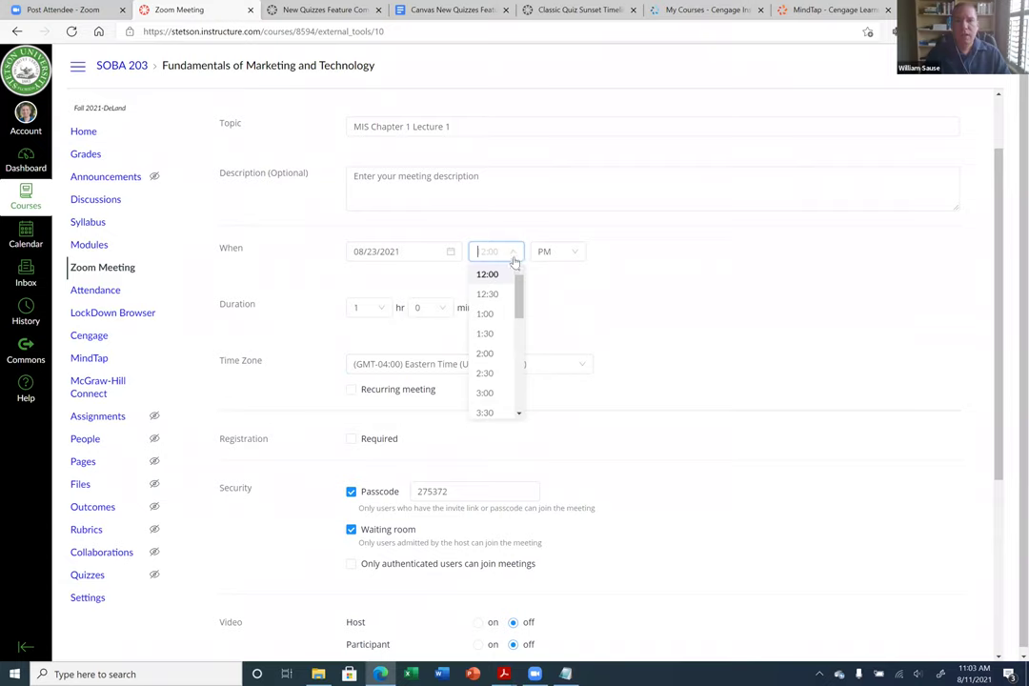
scroll(511, 358, "down", 1)
scroll(511, 357, "down", 5)
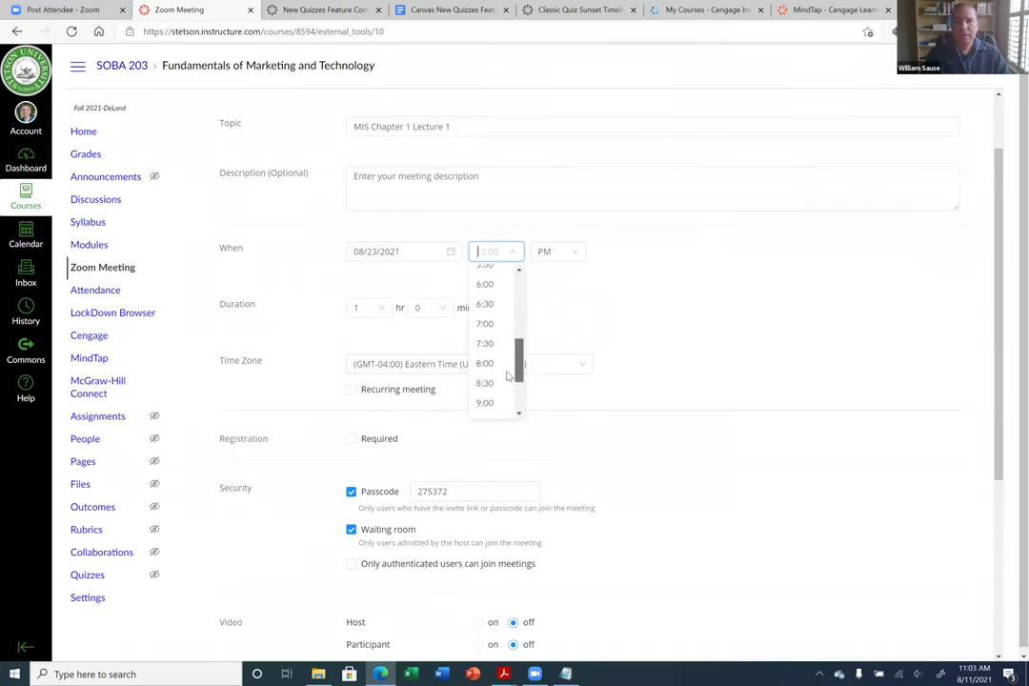
left_click(497, 391)
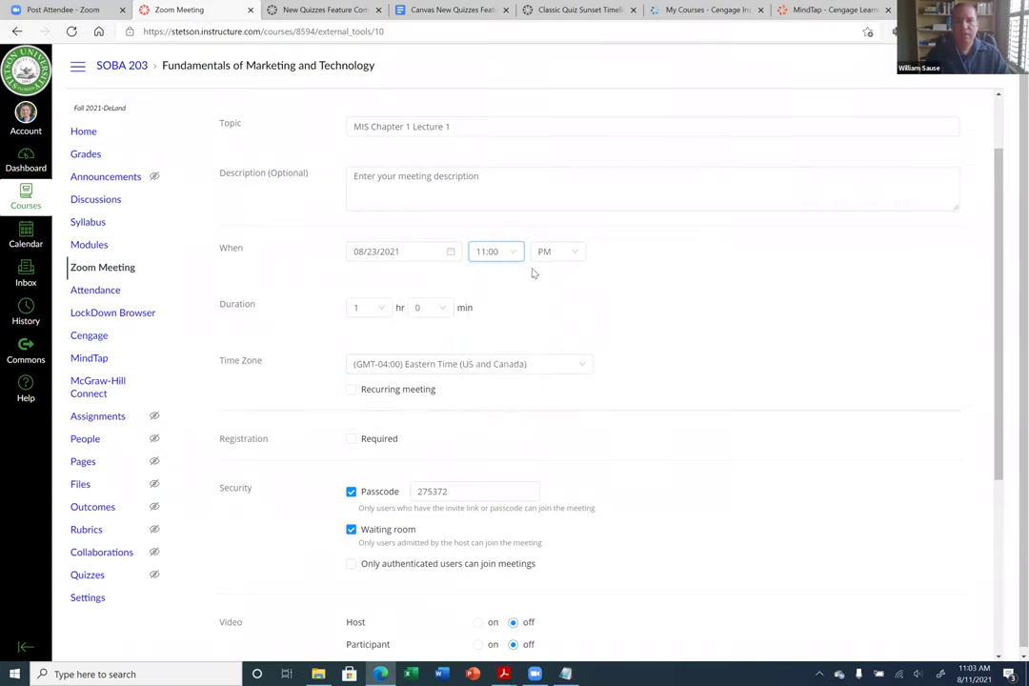
left_click(555, 254)
left_click(549, 276)
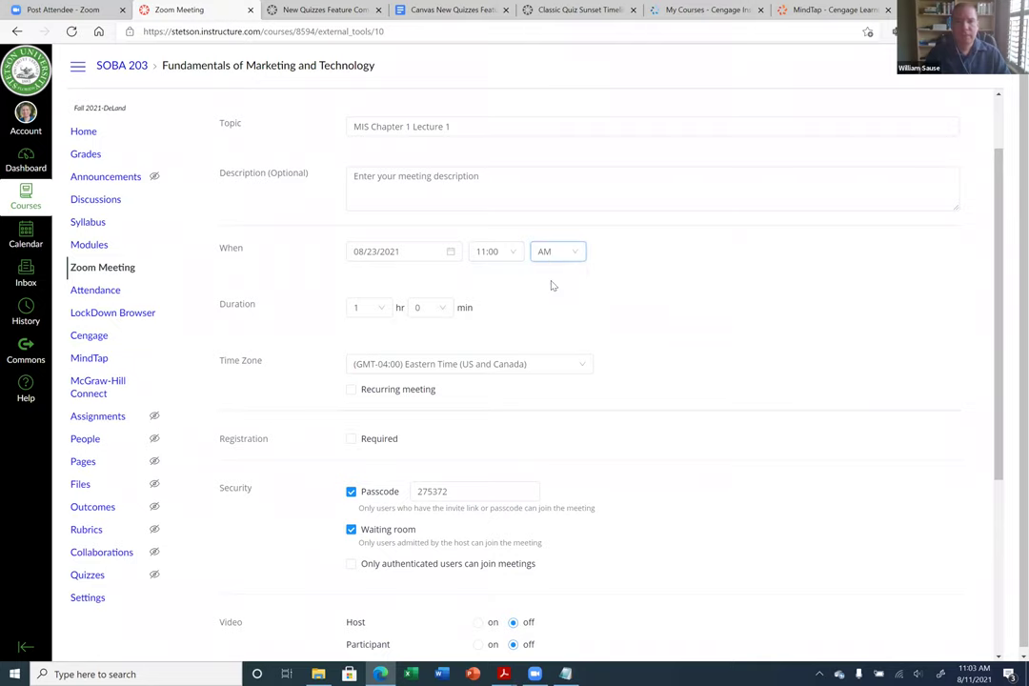
scroll(486, 336, "down", 1)
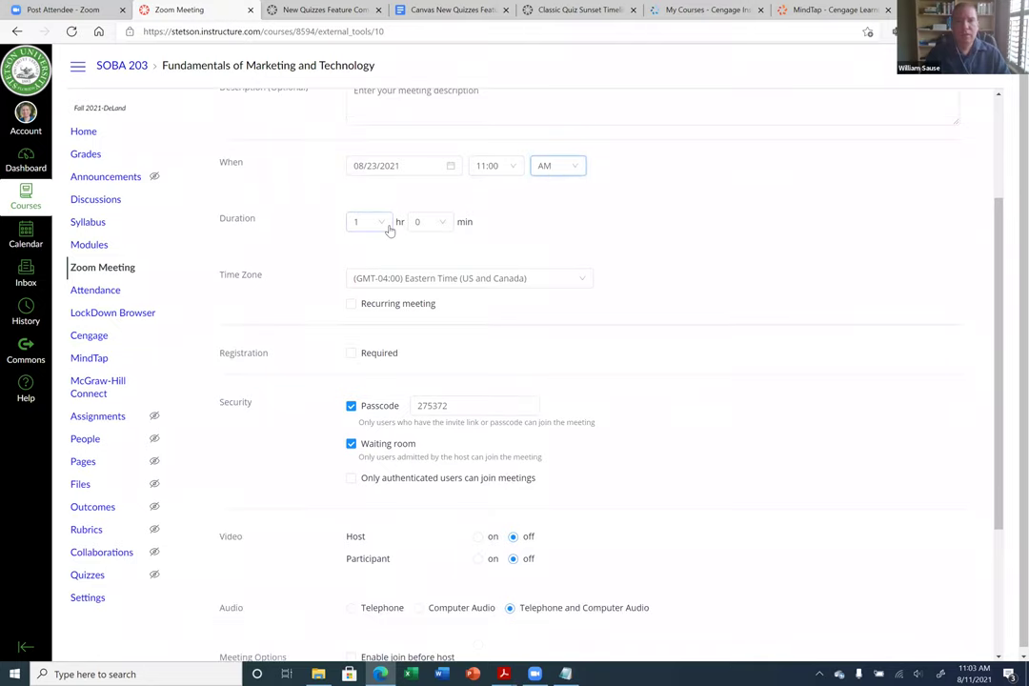
scroll(563, 257, "down", 1)
scroll(563, 257, "up", 3)
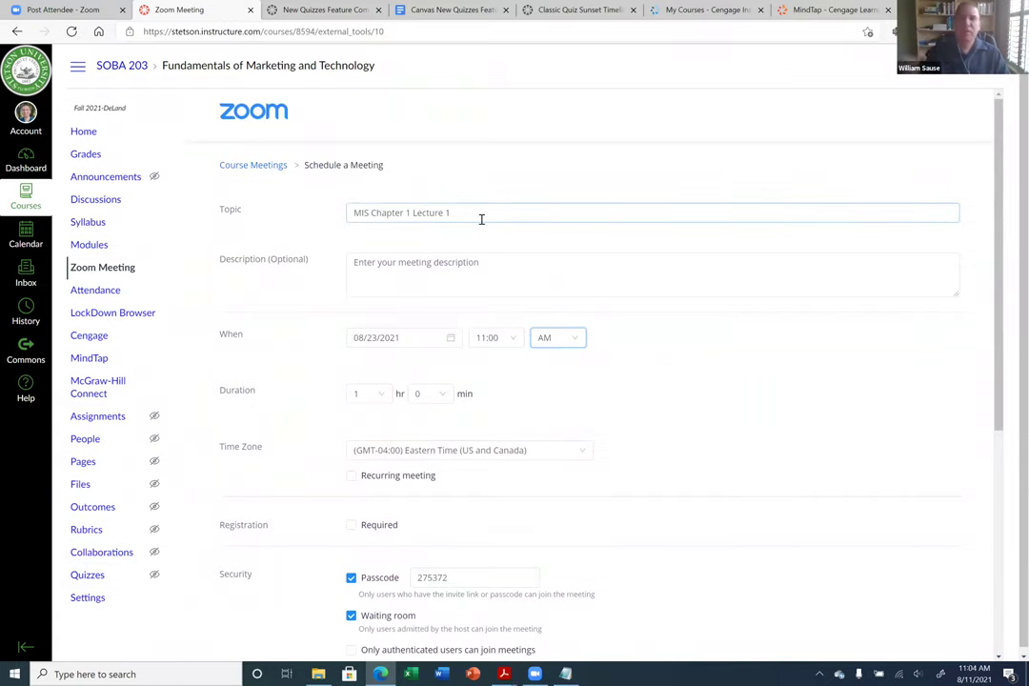
Step: Make the meeting recur weekly on Mon, Wed and Fri, 18 occurrences ending Oct 3, 2021
scroll(524, 246, "down", 3)
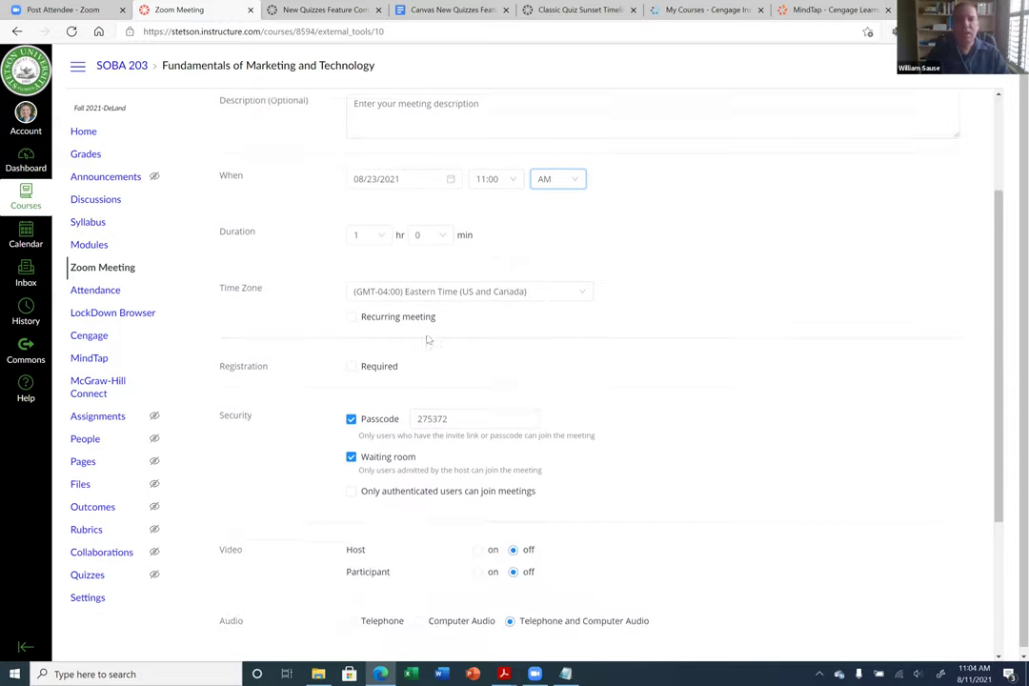
left_click(351, 218)
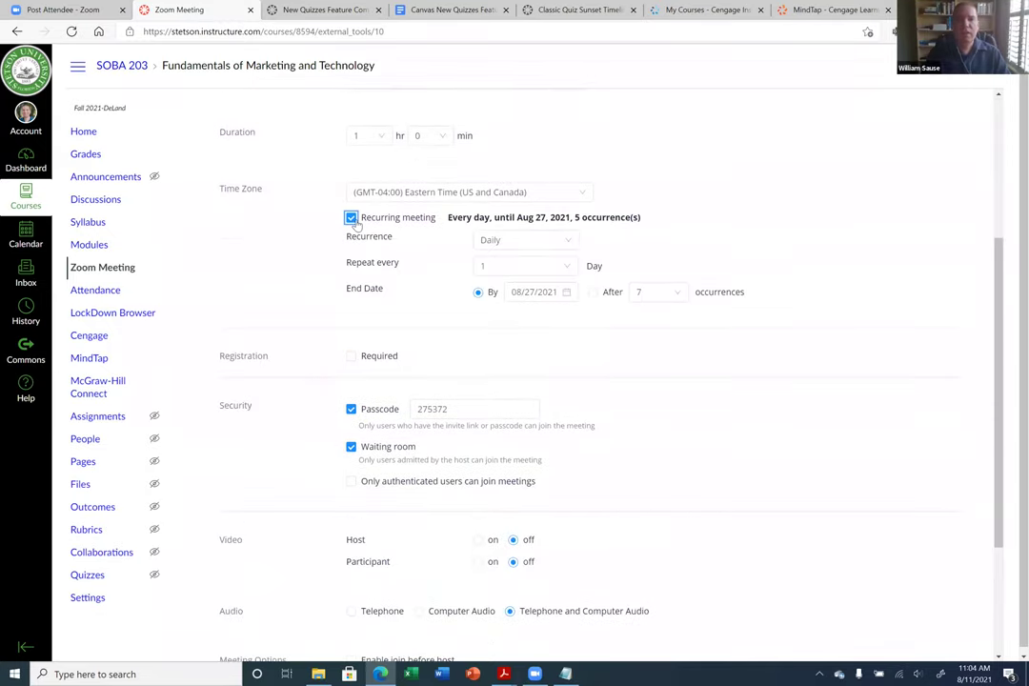
left_click(561, 266)
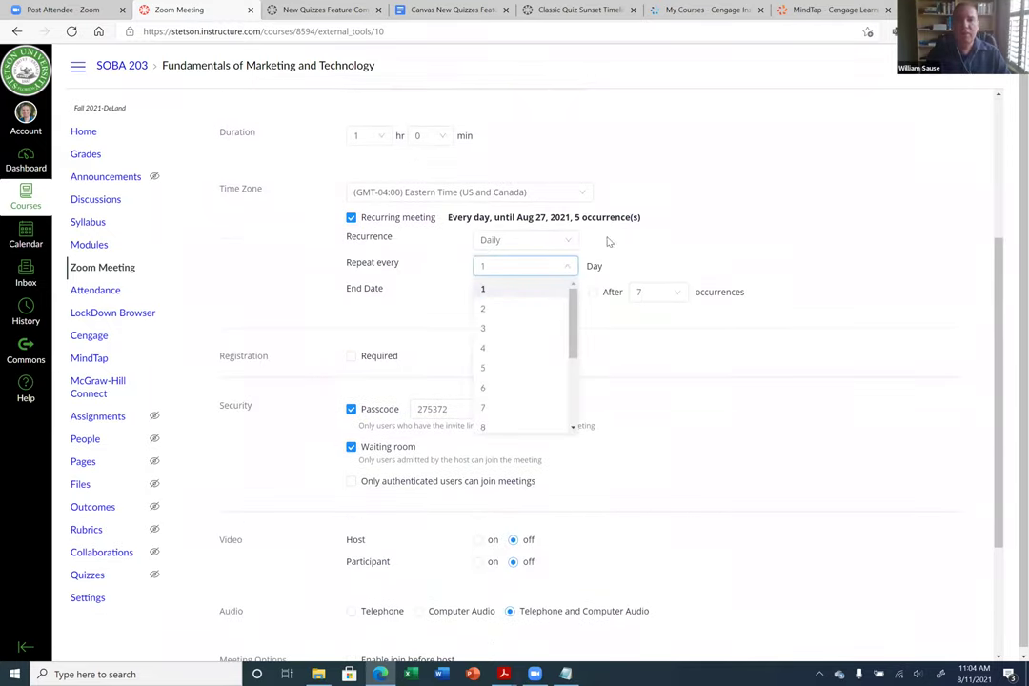
left_click(562, 239)
left_click(513, 282)
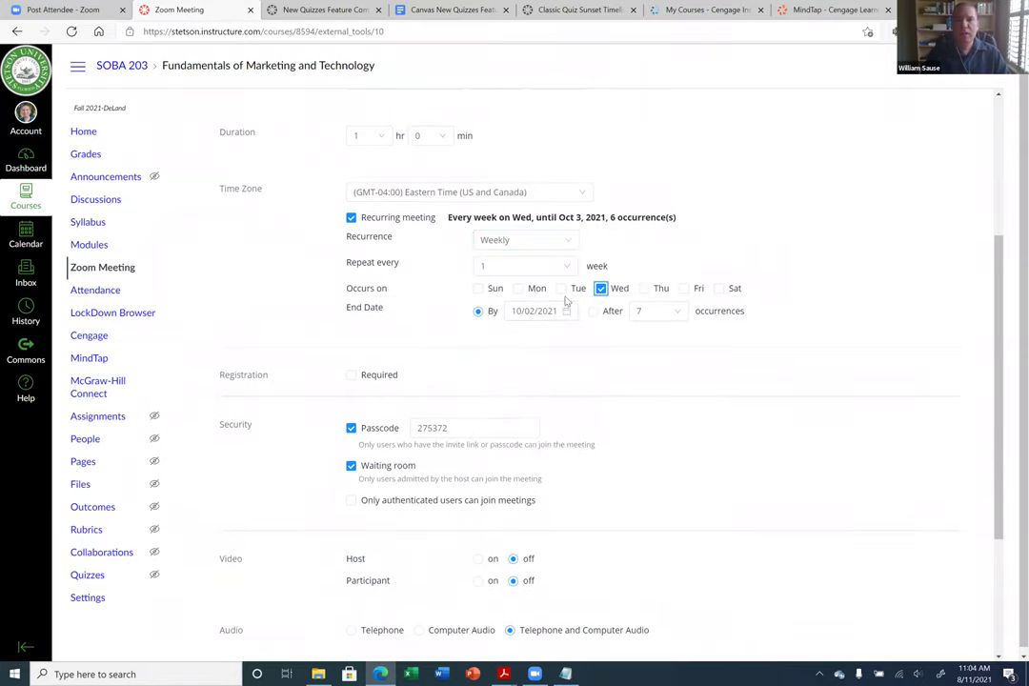
left_click(518, 289)
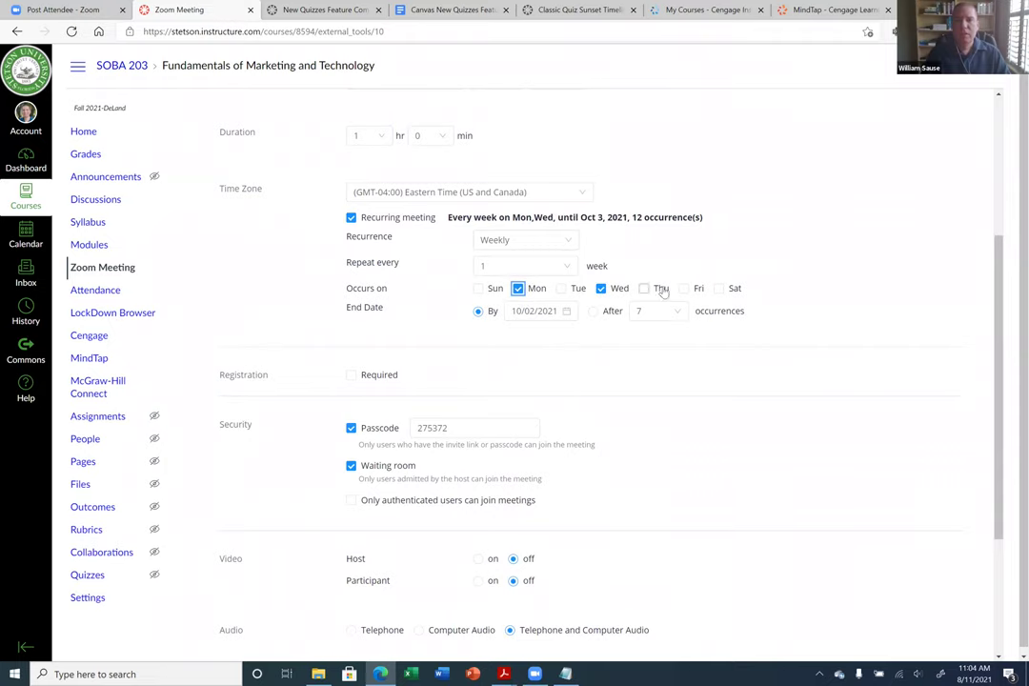
left_click(683, 289)
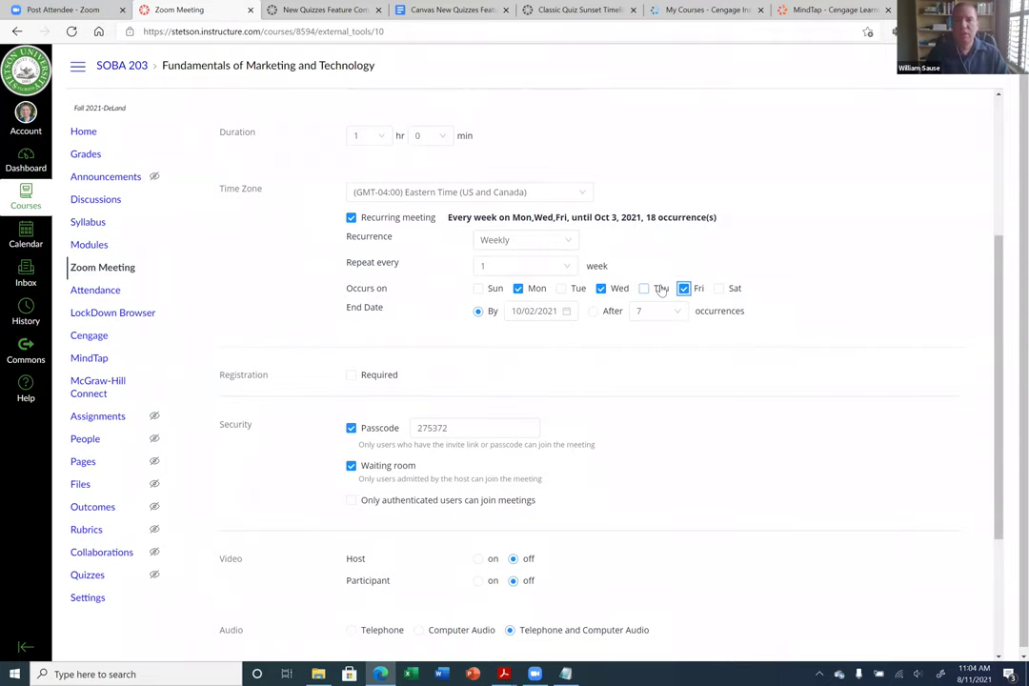
scroll(661, 290, "up", 3)
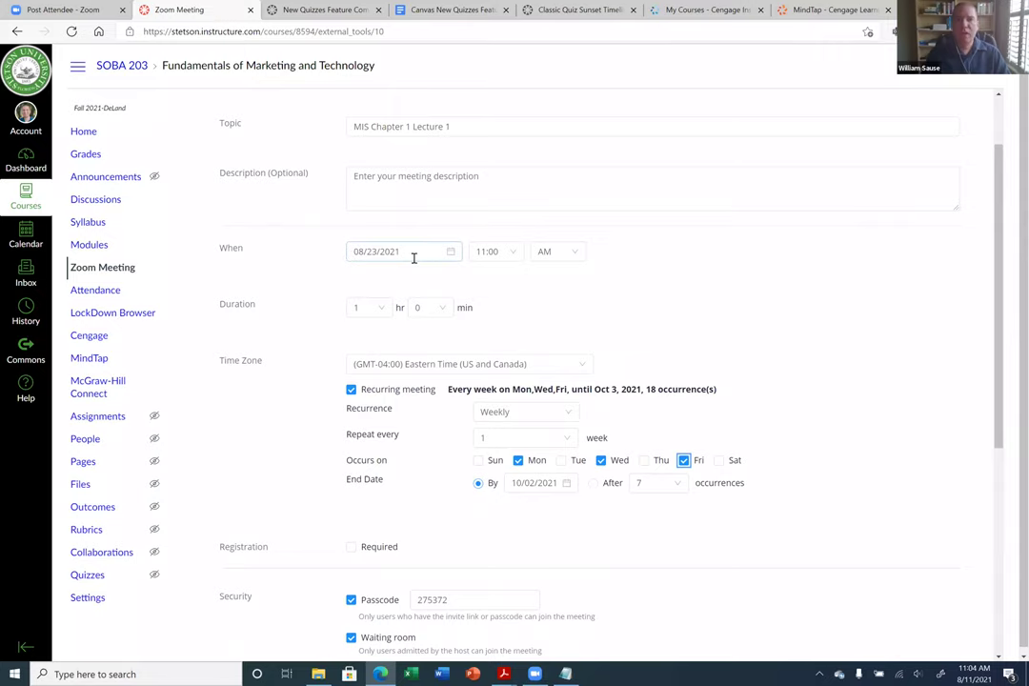
scroll(448, 285, "down", 3)
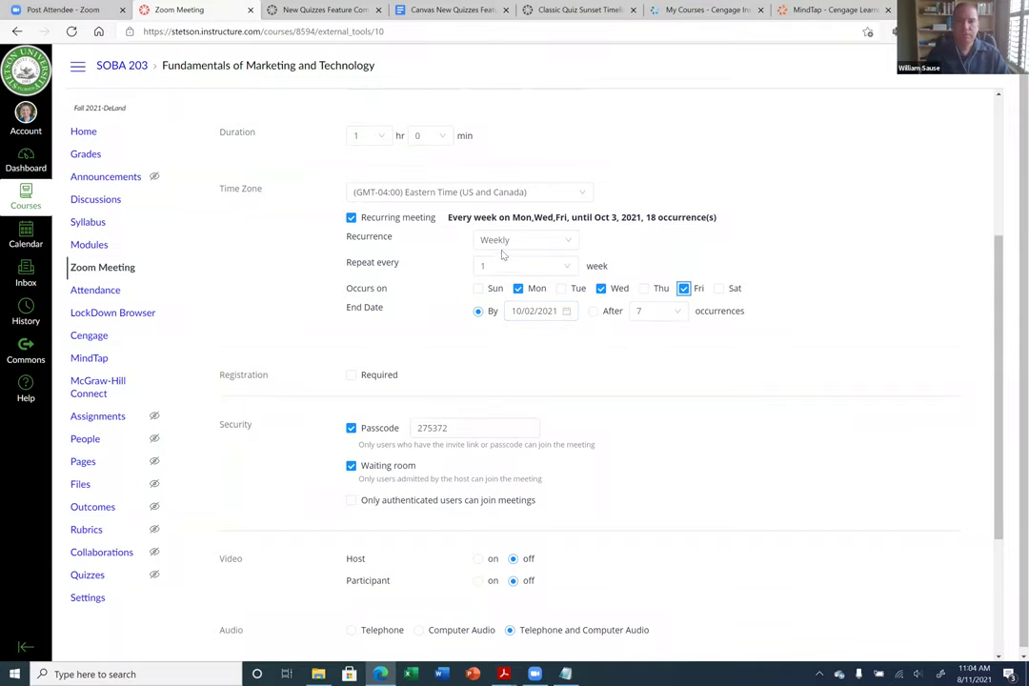
Step: Uncheck Recurring meeting so it is a single one-hour meeting, leaving registration not required
left_click(350, 218)
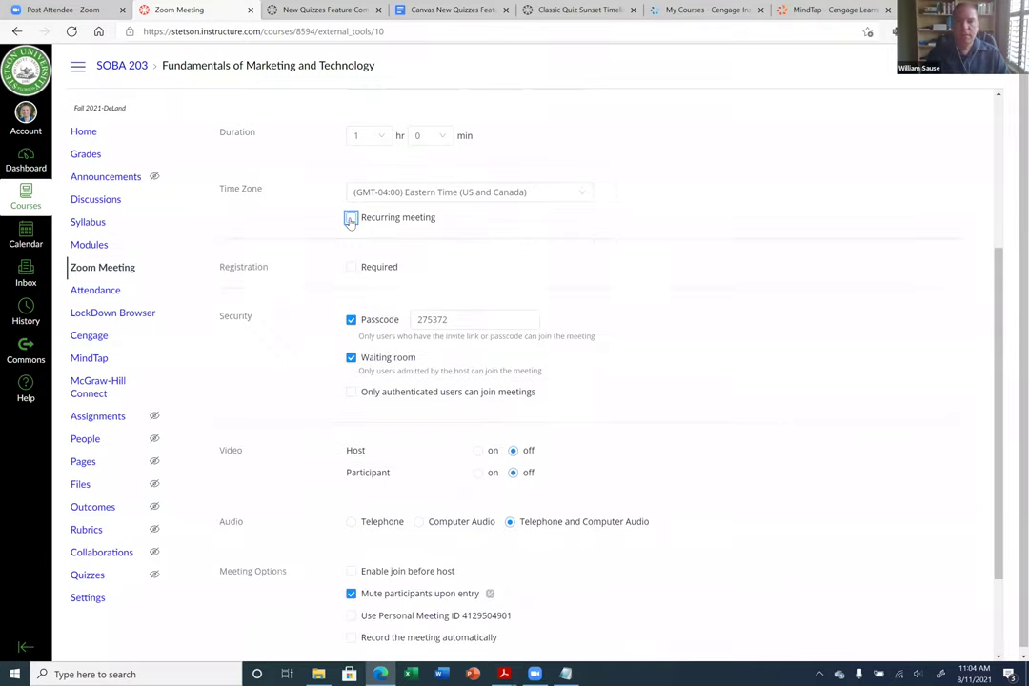
scroll(452, 349, "down", 2)
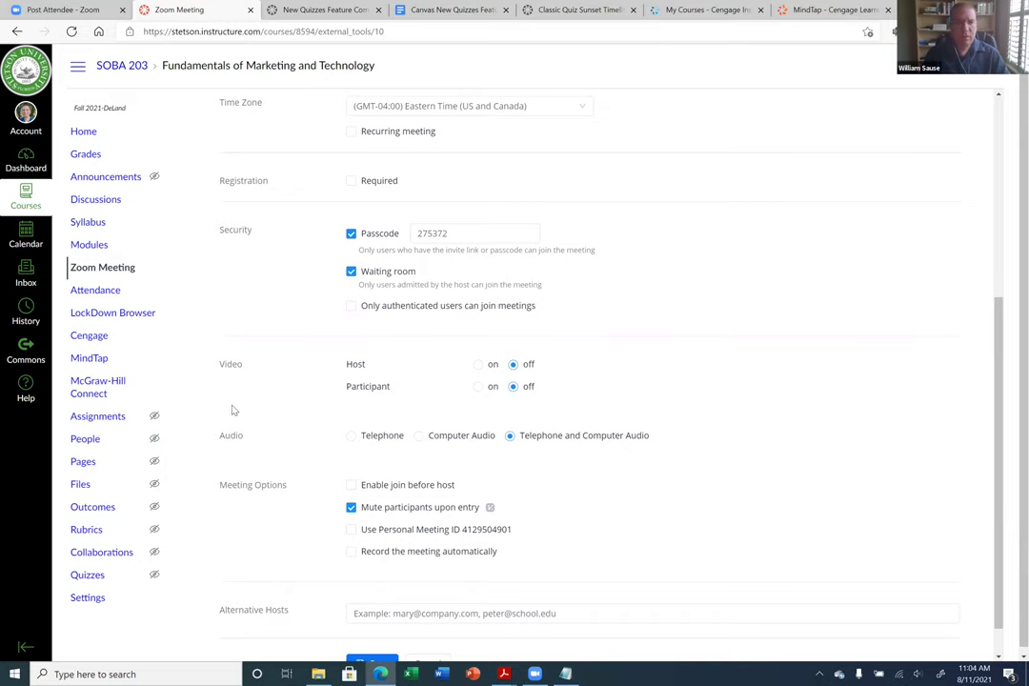
scroll(247, 381, "down", 1)
scroll(190, 429, "up", 1)
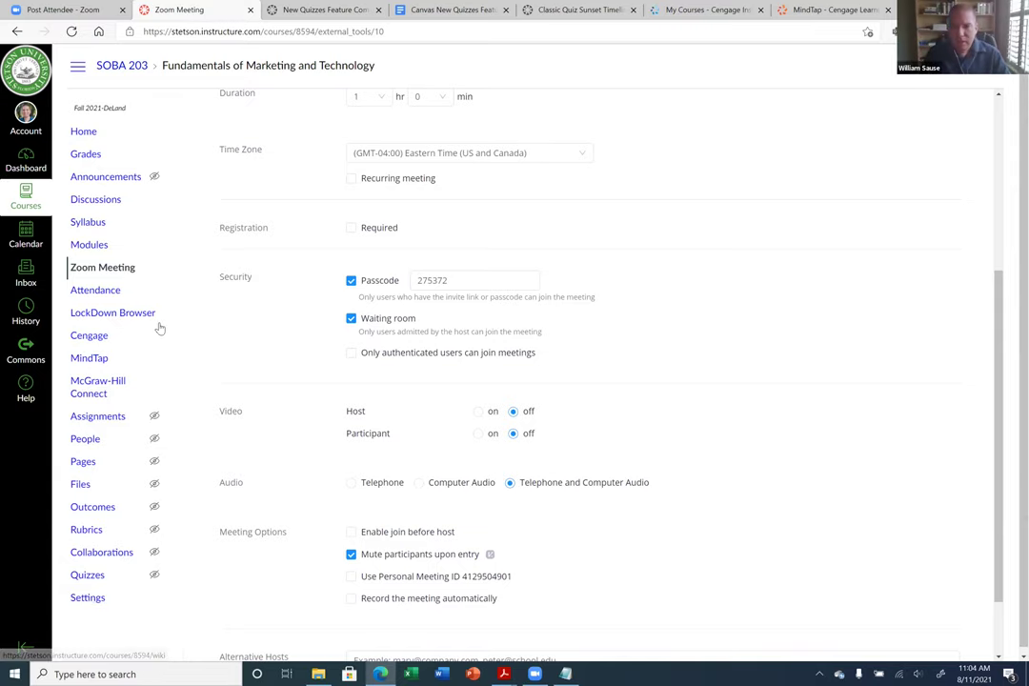
scroll(627, 290, "up", 1)
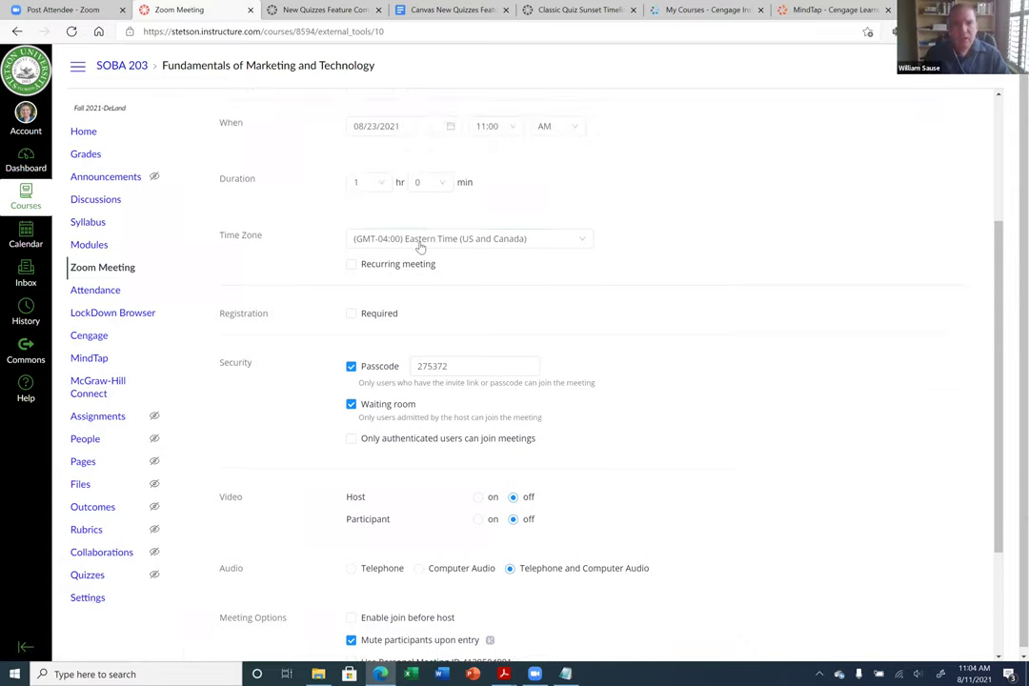
scroll(315, 243, "down", 1)
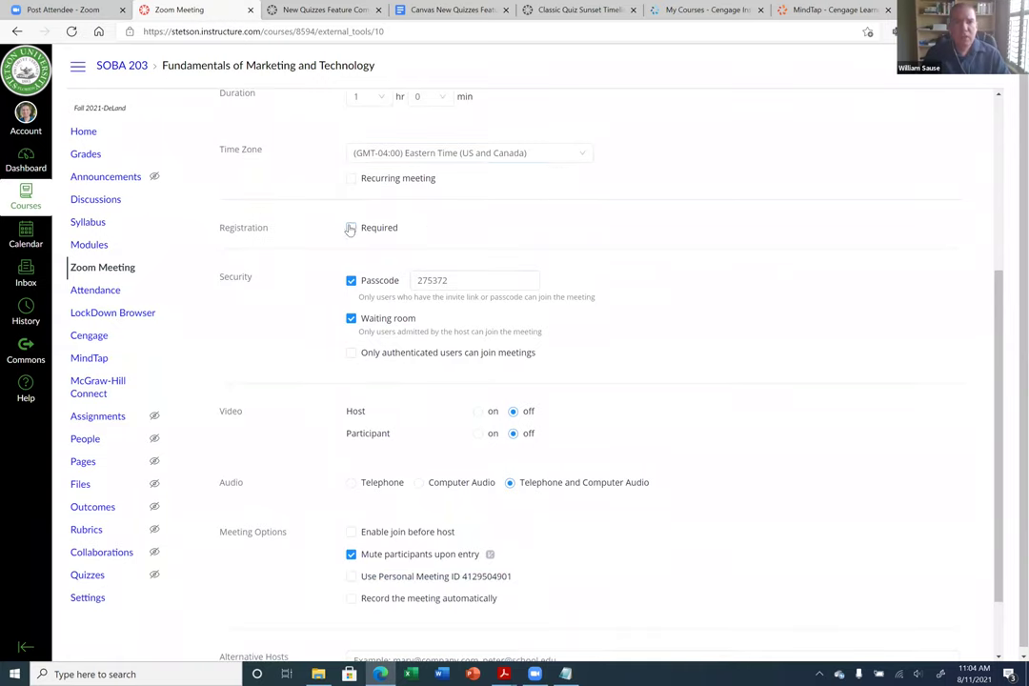
left_click(352, 231)
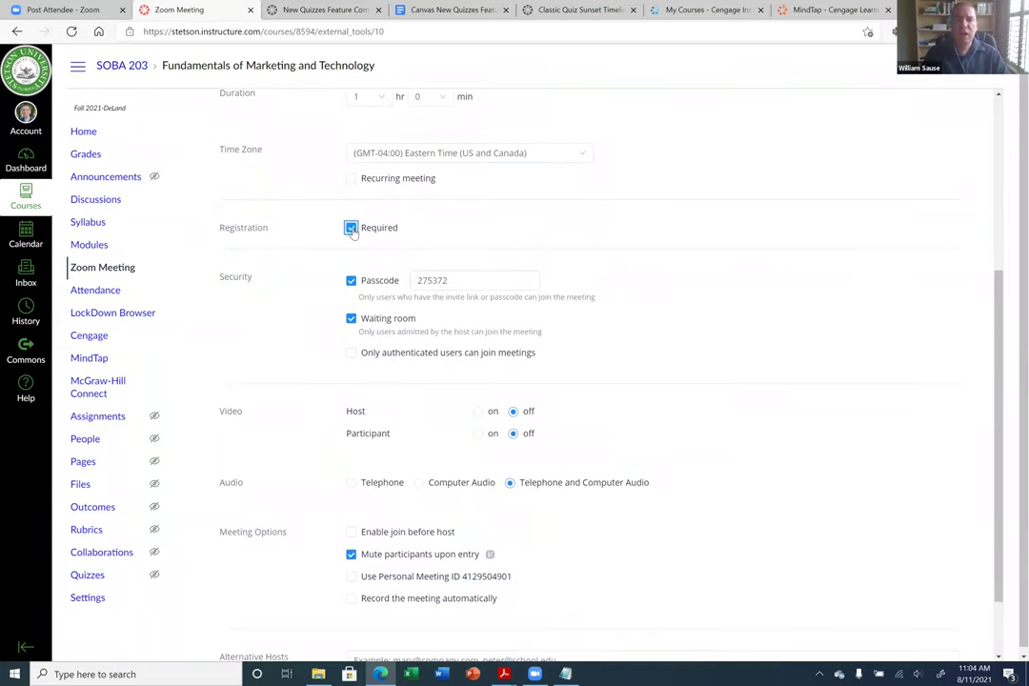
left_click(351, 229)
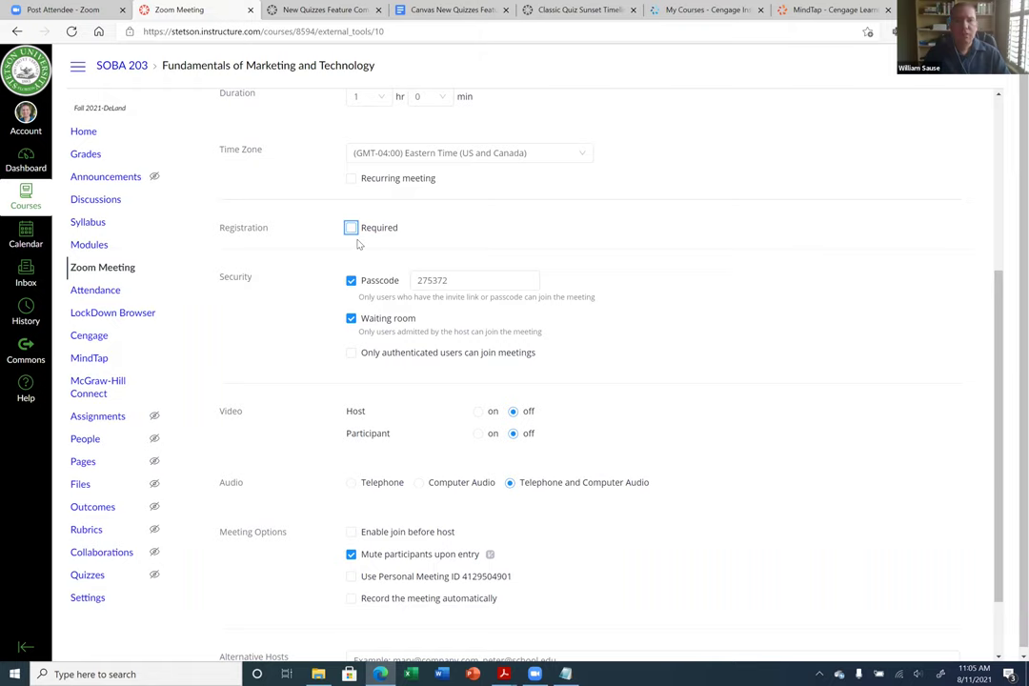
scroll(298, 183, "down", 1)
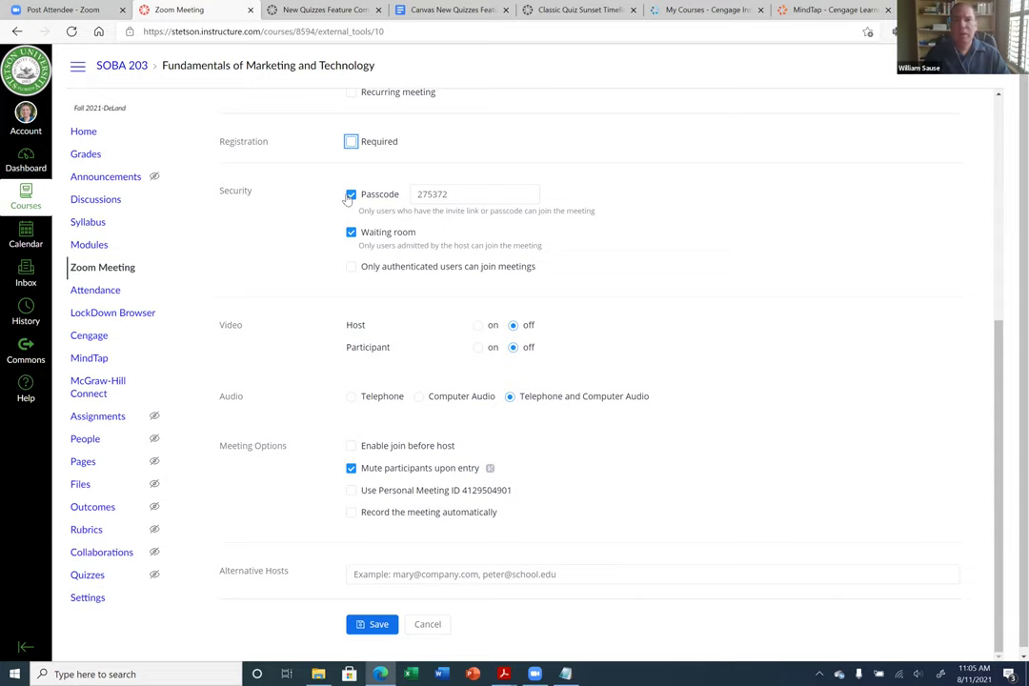
Step: Remove the passcode, turn host and participant video on, choose Computer Audio, and save the meeting
left_click(350, 194)
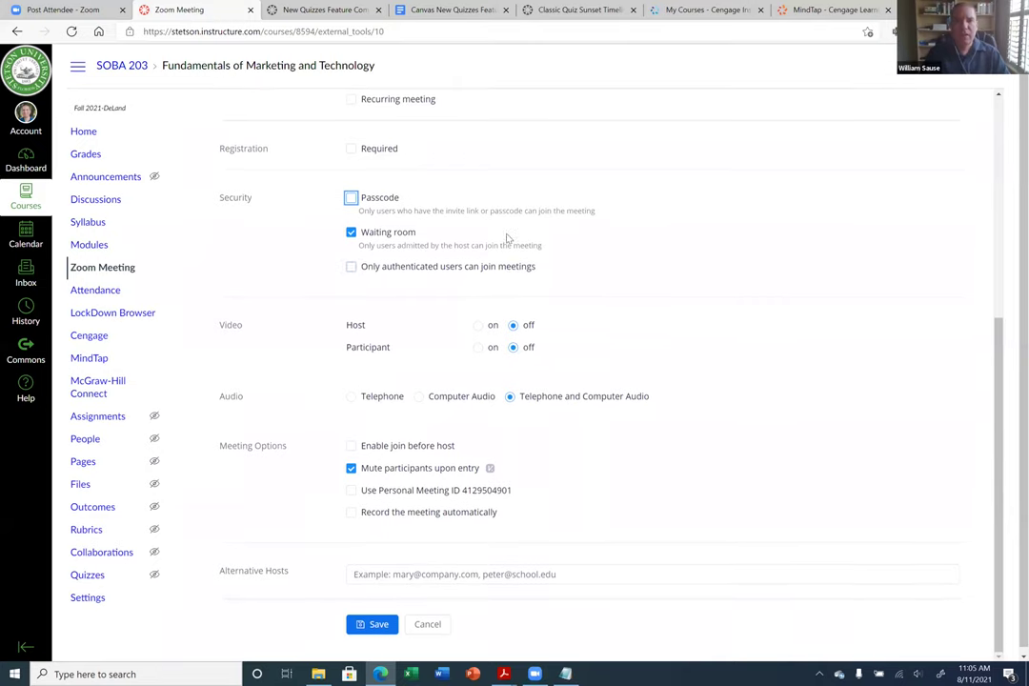
scroll(667, 281, "up", 5)
scroll(630, 284, "down", 5)
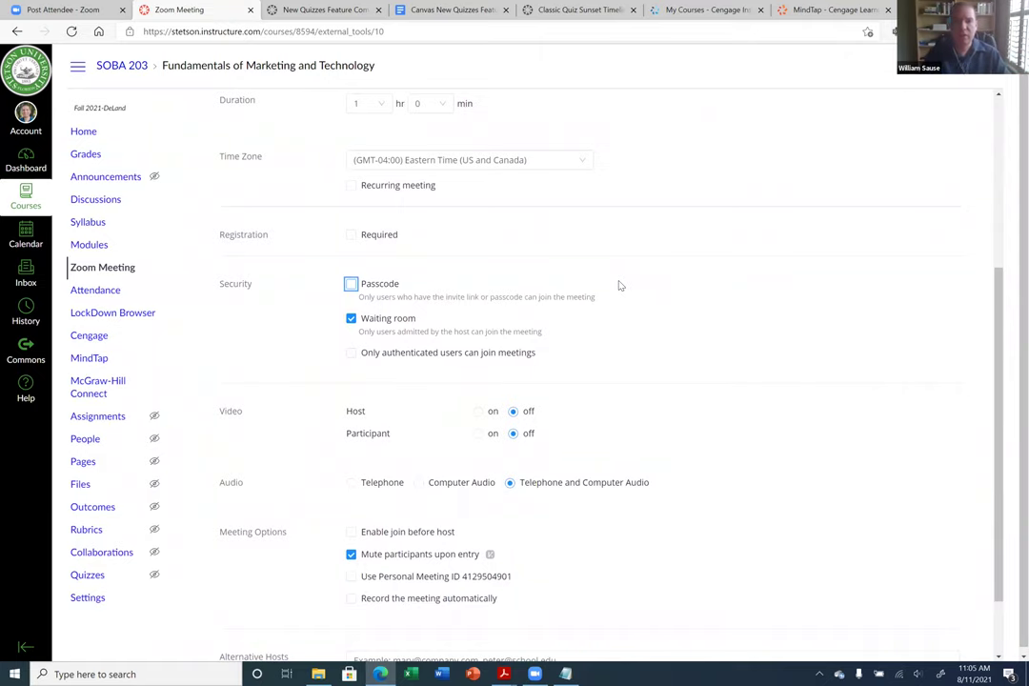
scroll(393, 249, "down", 2)
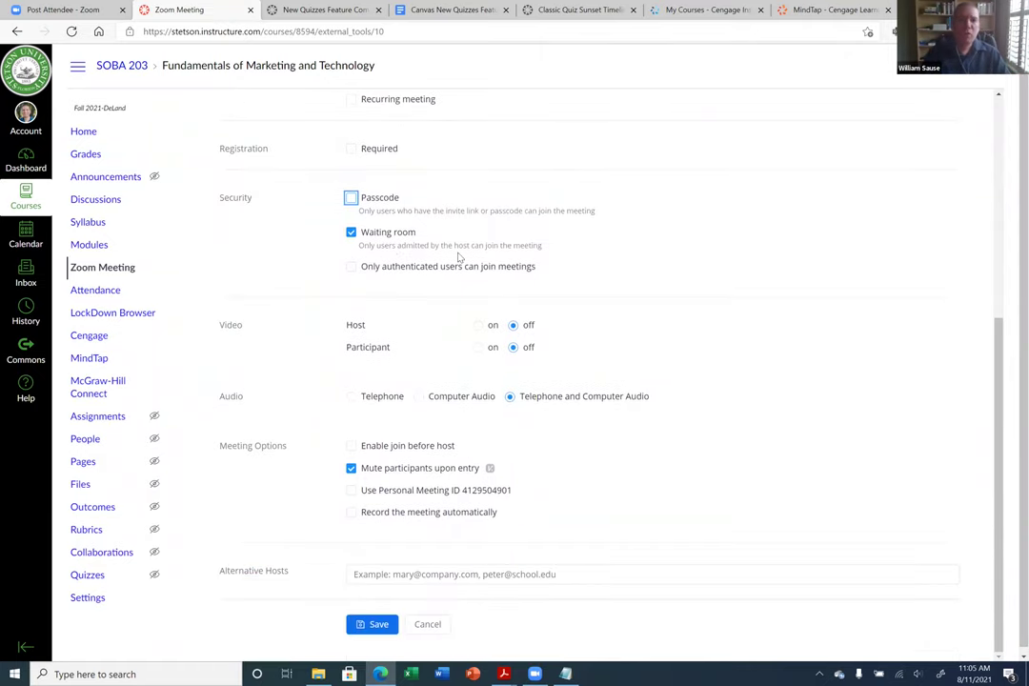
scroll(531, 249, "down", 1)
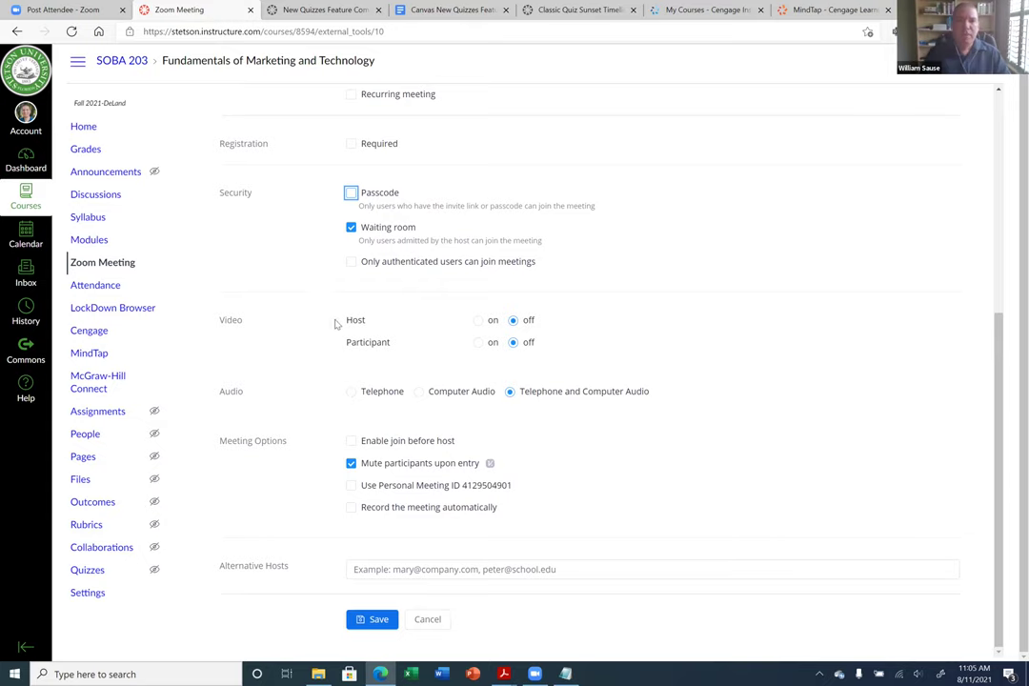
left_click(478, 320)
left_click(479, 343)
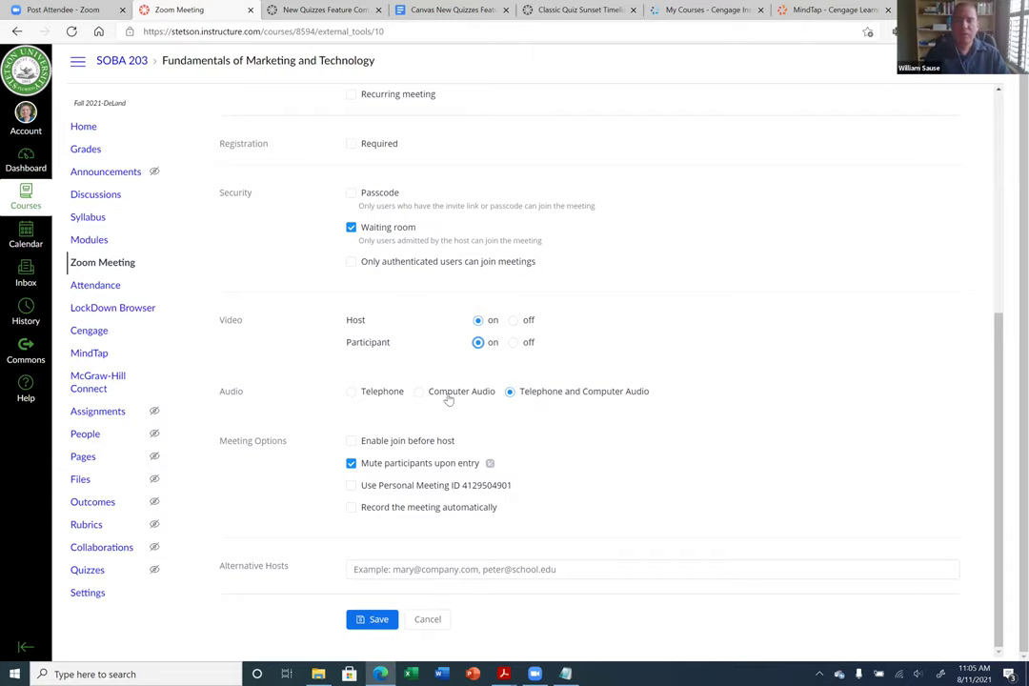
left_click(445, 395)
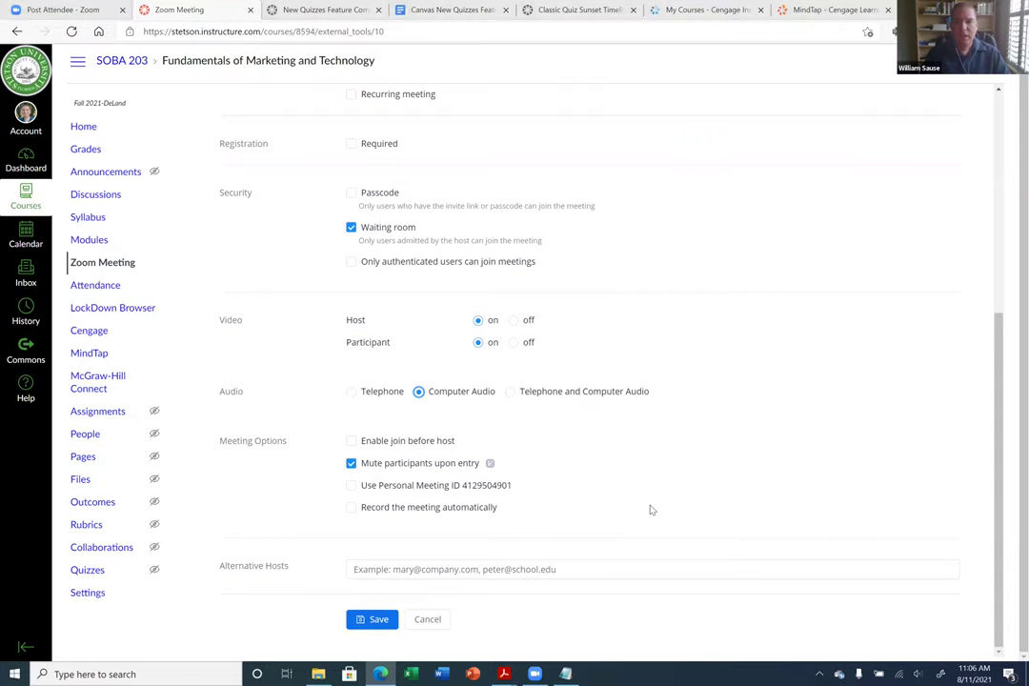
left_click(371, 621)
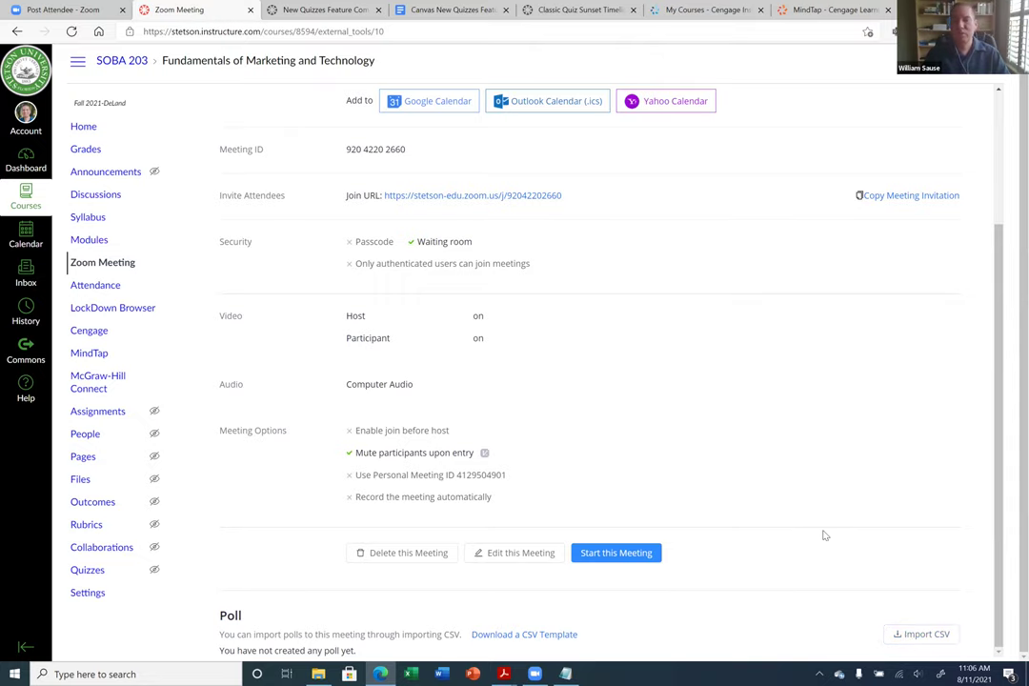
scroll(615, 510, "up", 2)
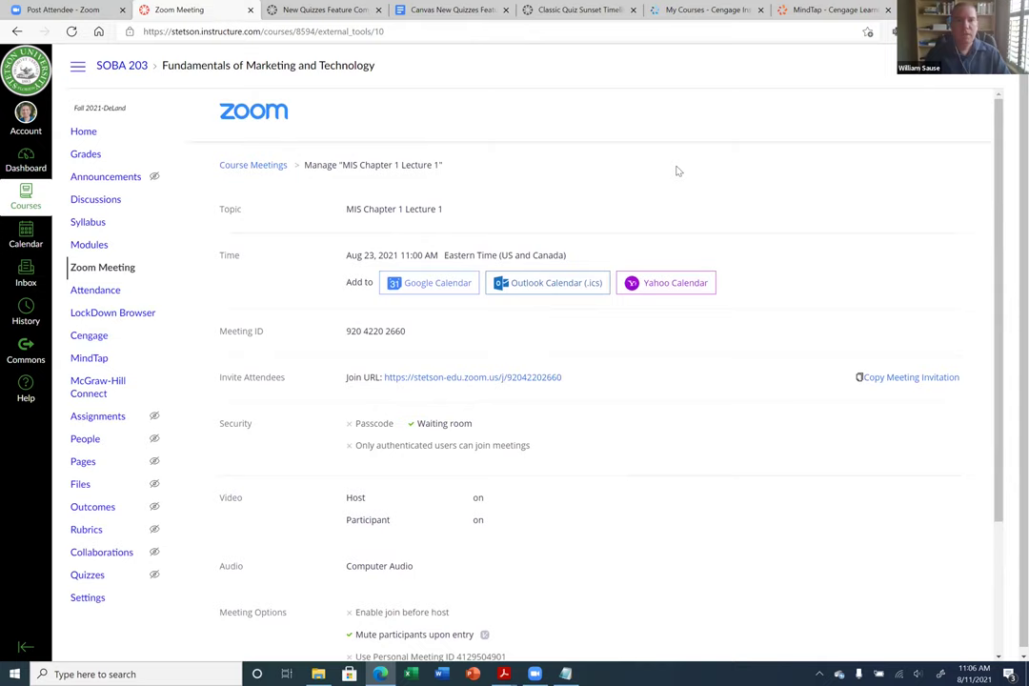
scroll(585, 381, "down", 2)
scroll(454, 298, "up", 2)
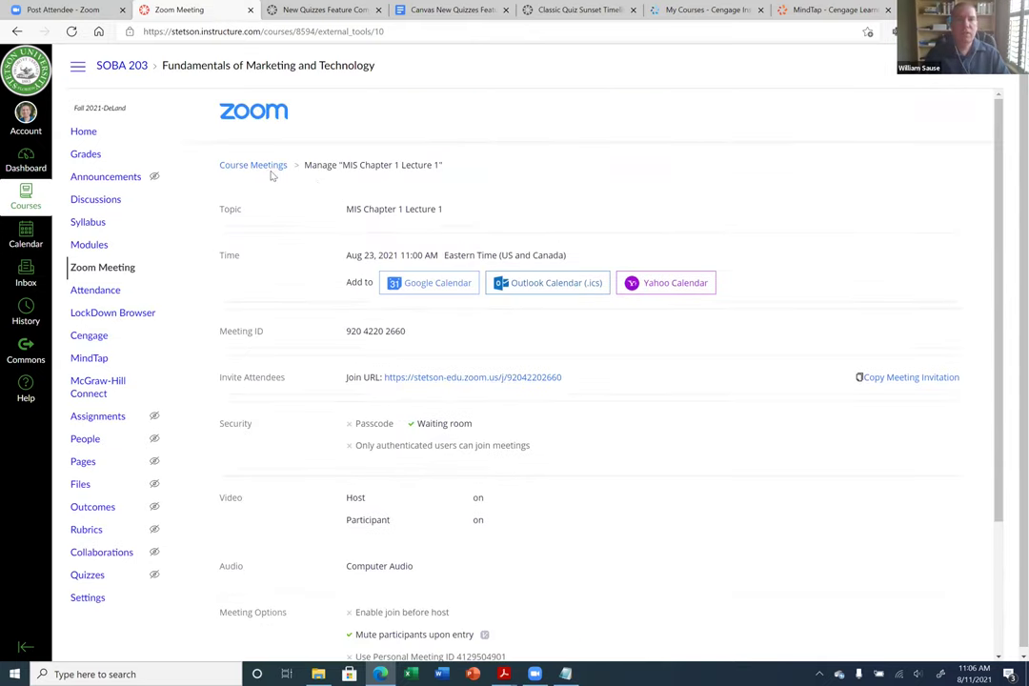
left_click(103, 267)
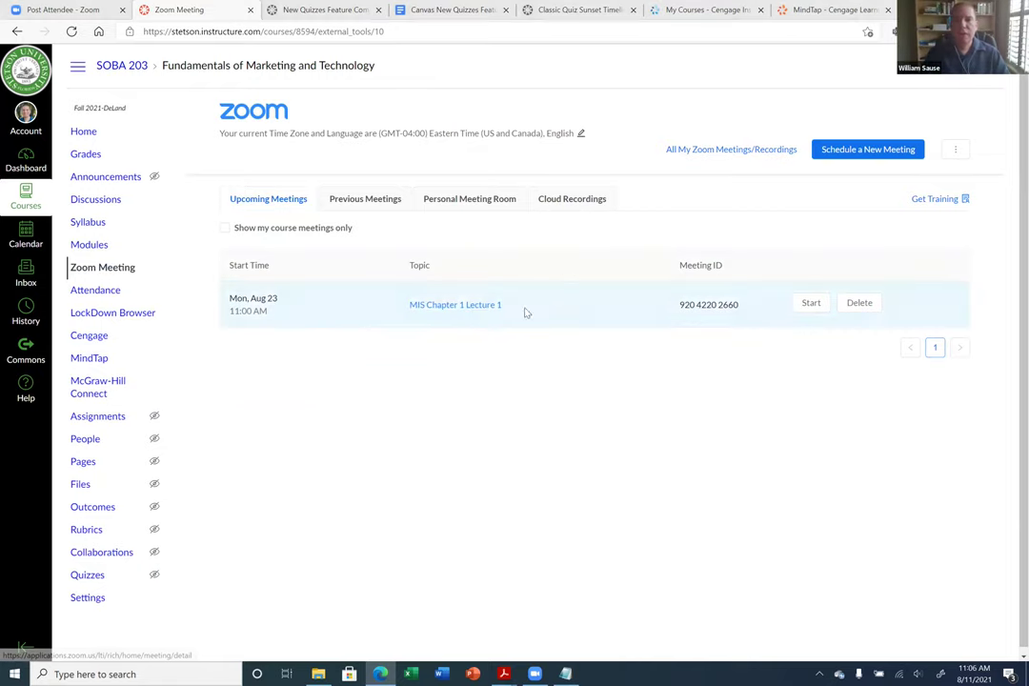
left_click(467, 309)
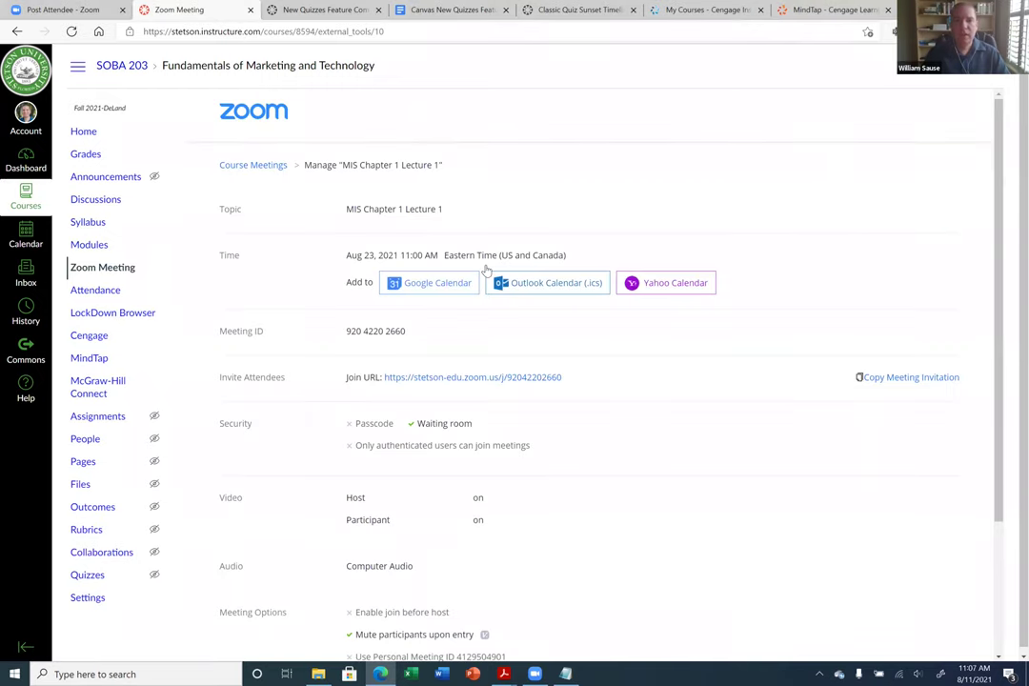
scroll(531, 565, "down", 2)
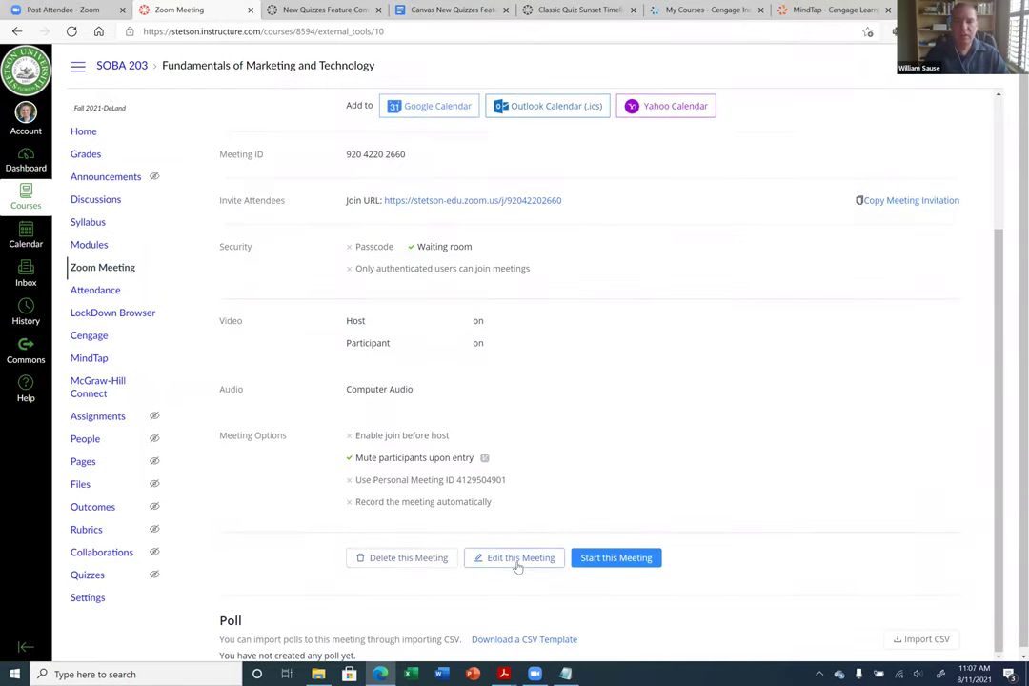
Step: Edit MIS Chapter 1 Lecture 1 to record automatically in the cloud and save it
left_click(518, 558)
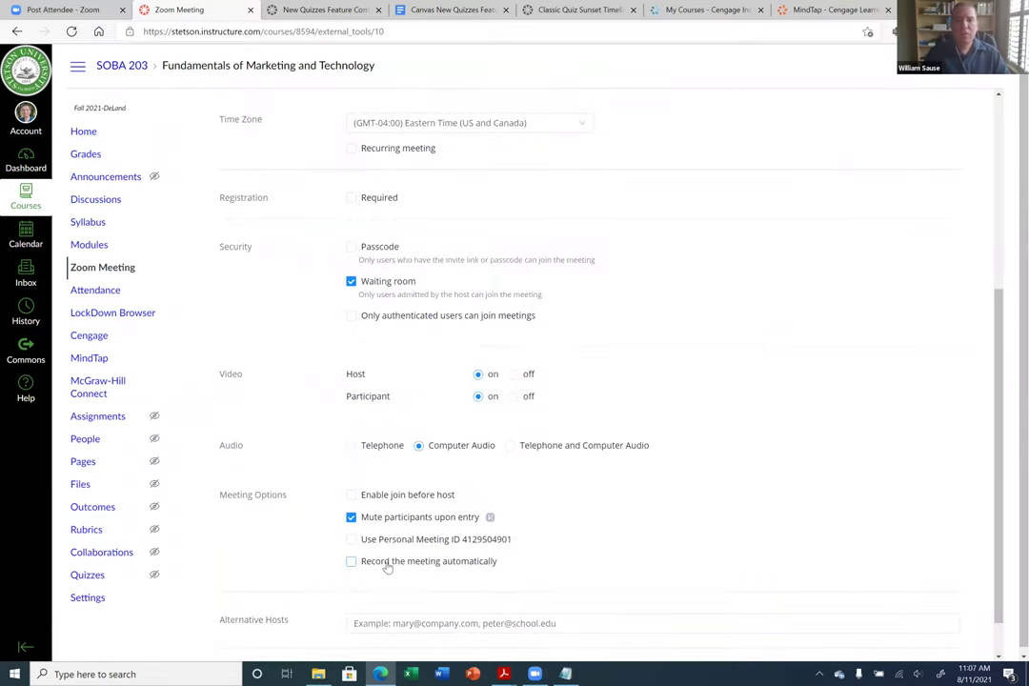
scroll(352, 571, "down", 1)
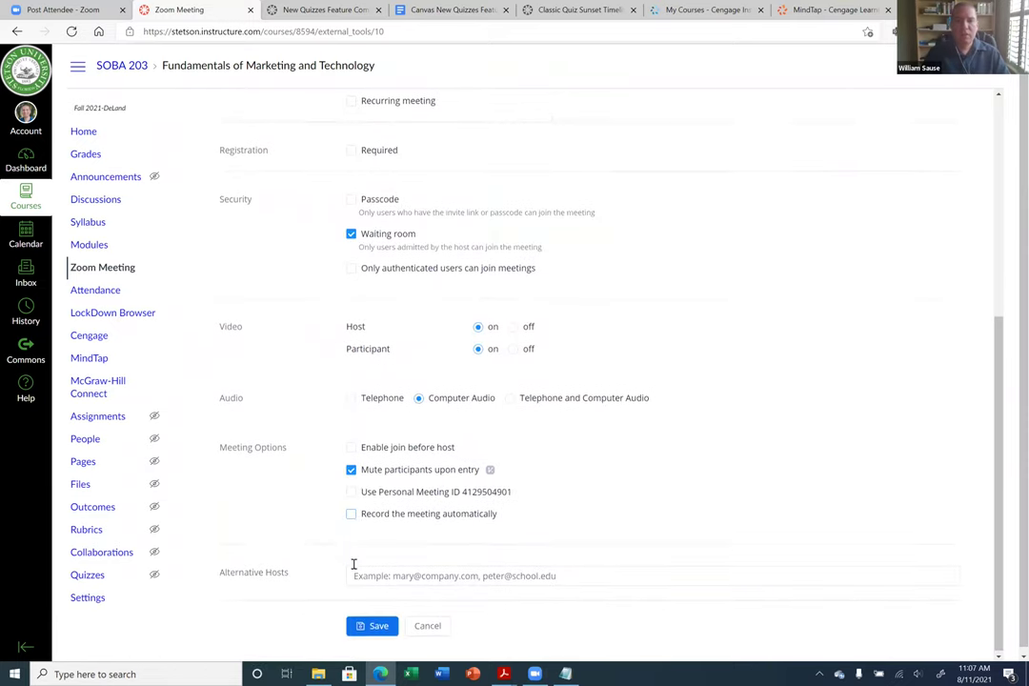
left_click(351, 508)
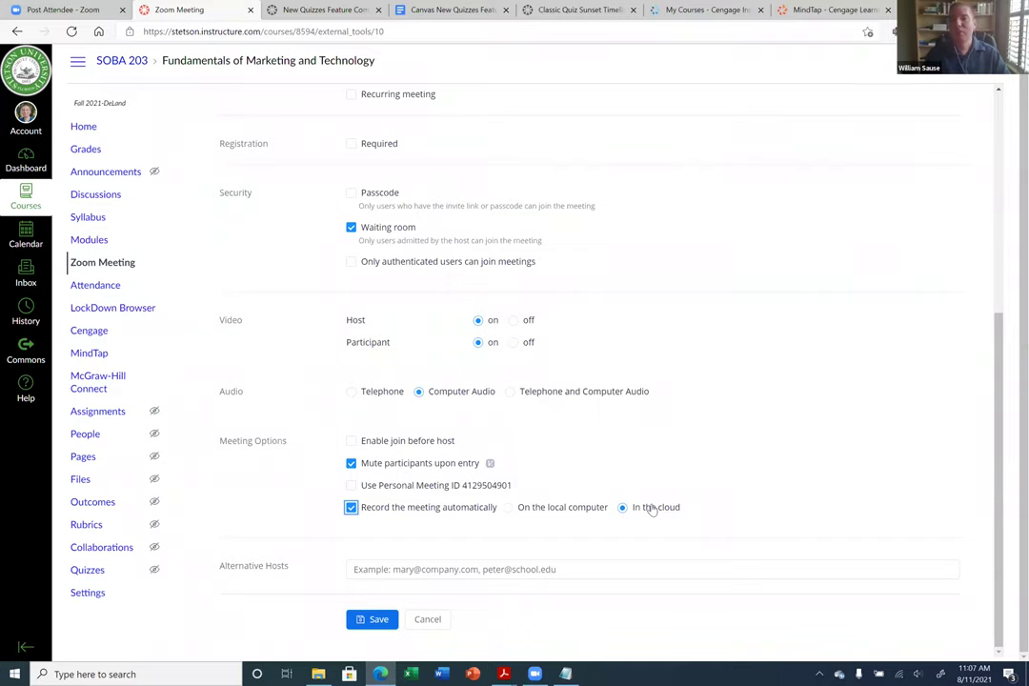
left_click(368, 618)
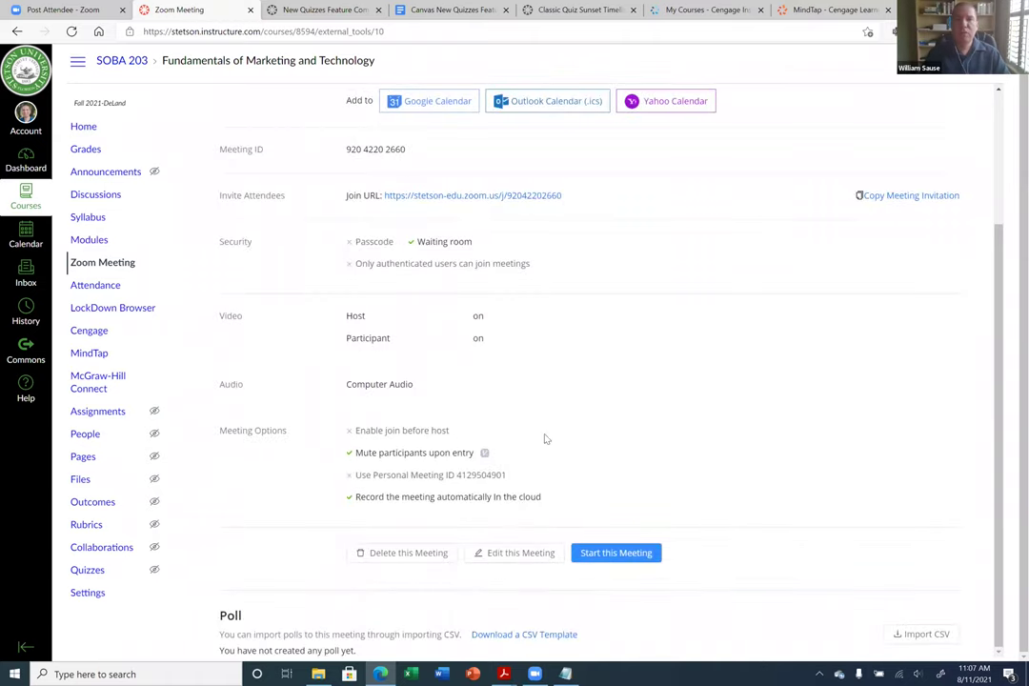
Step: Return to the Course Meetings list and view the empty Cloud Recordings list
scroll(545, 438, "up", 2)
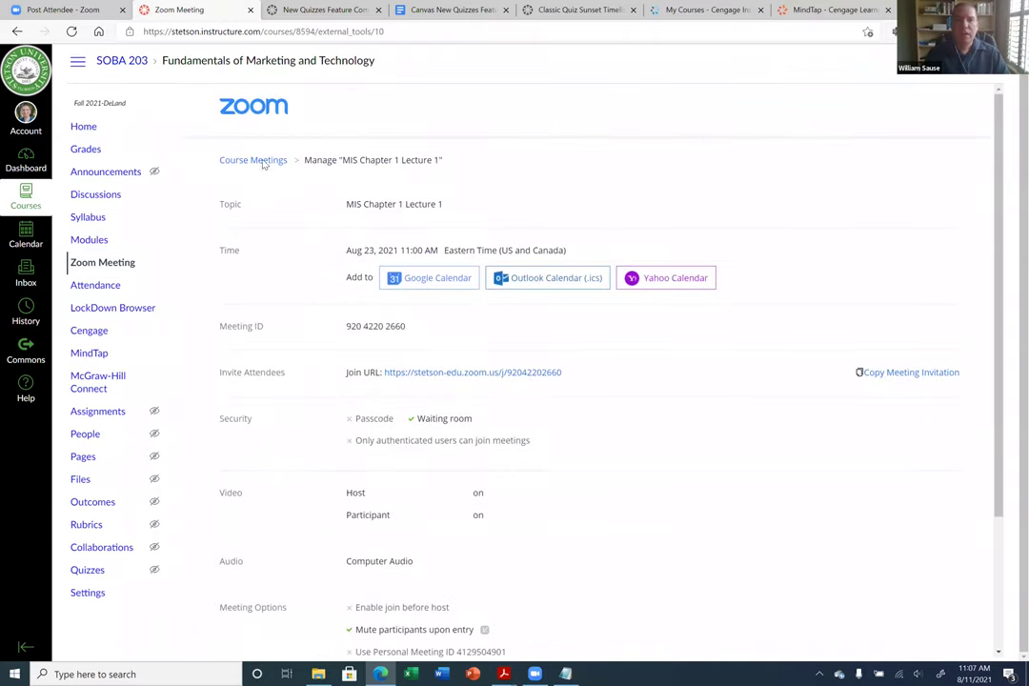
left_click(253, 161)
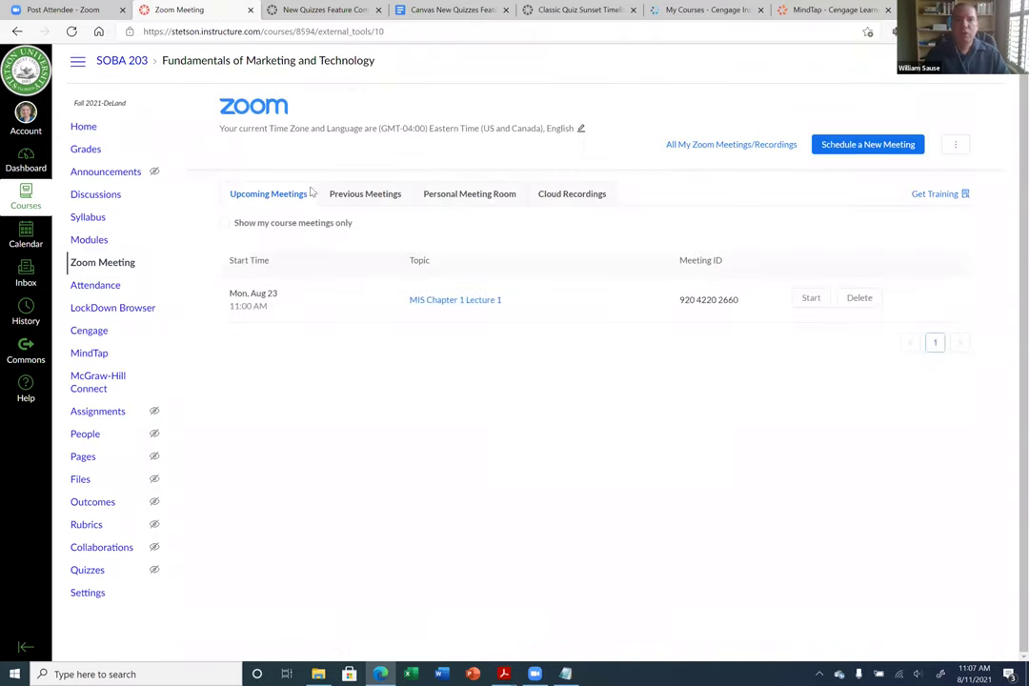
left_click(544, 196)
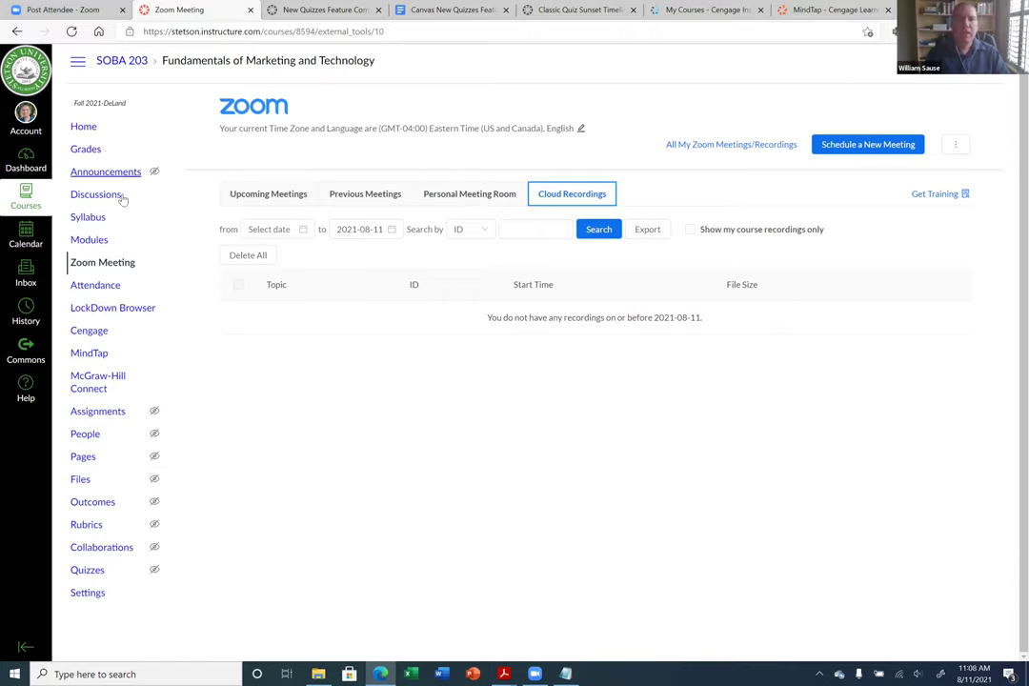
Step: Go to Pages in the SOBA 203 course navigation to show the published Welcome front page
left_click(86, 456)
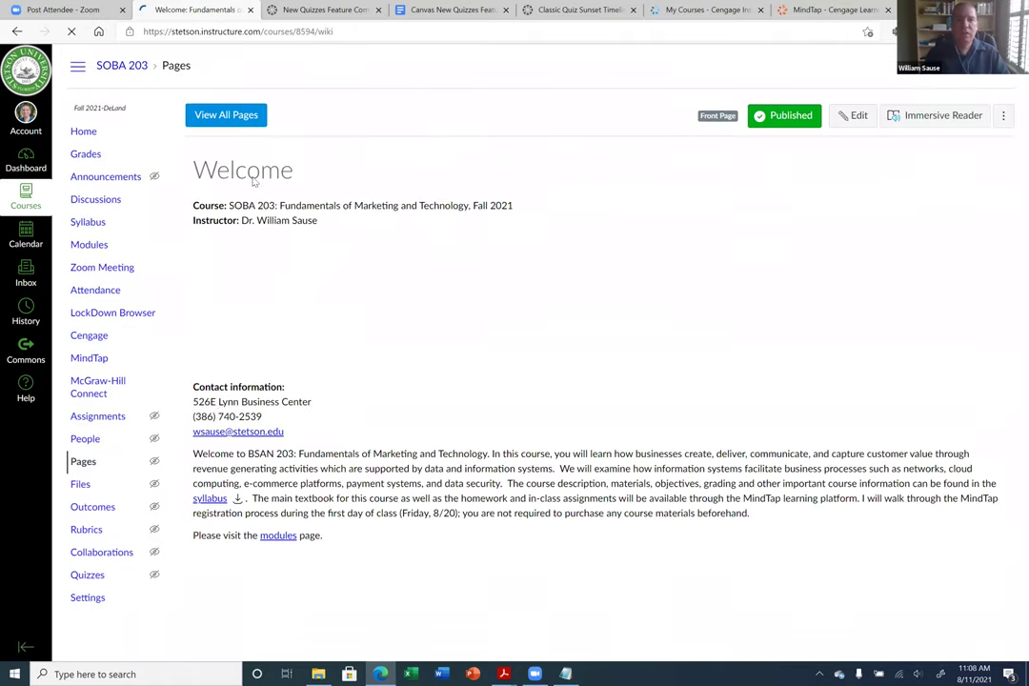
Step: List the course Pages, then open the Zoom meetings showing the MIS Chapter 1 Lecture 1 meeting
left_click(256, 119)
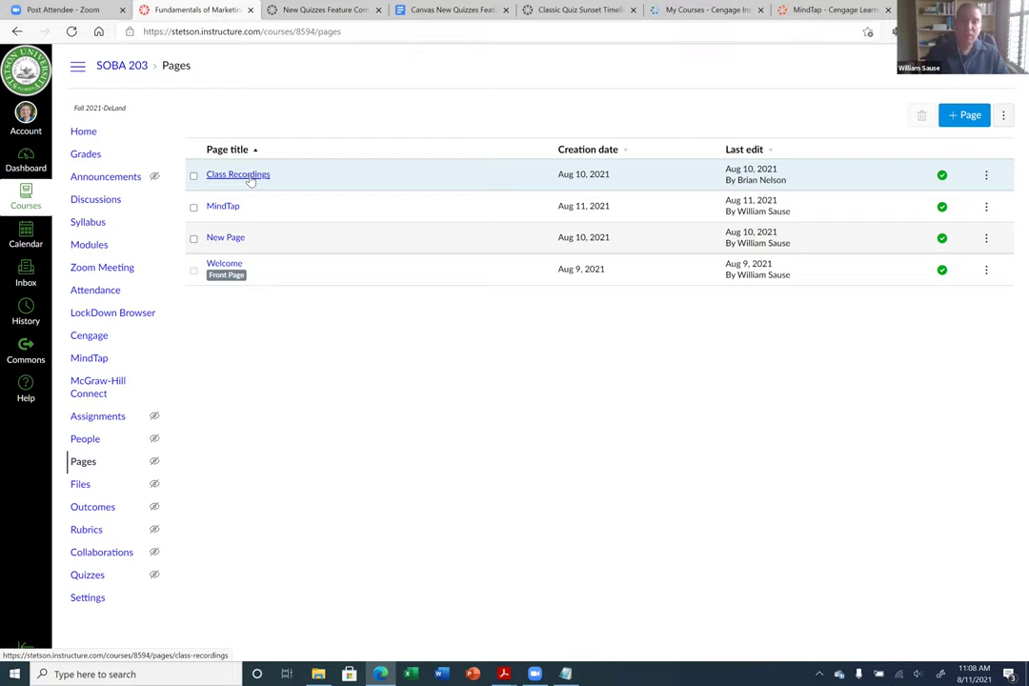
left_click(101, 274)
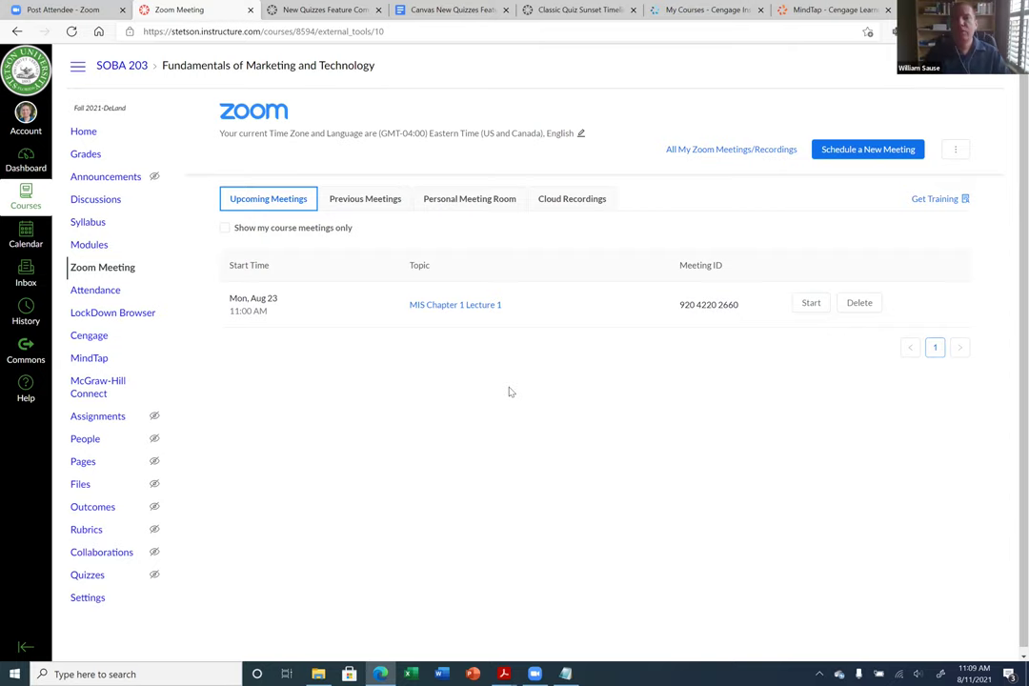
left_click(454, 308)
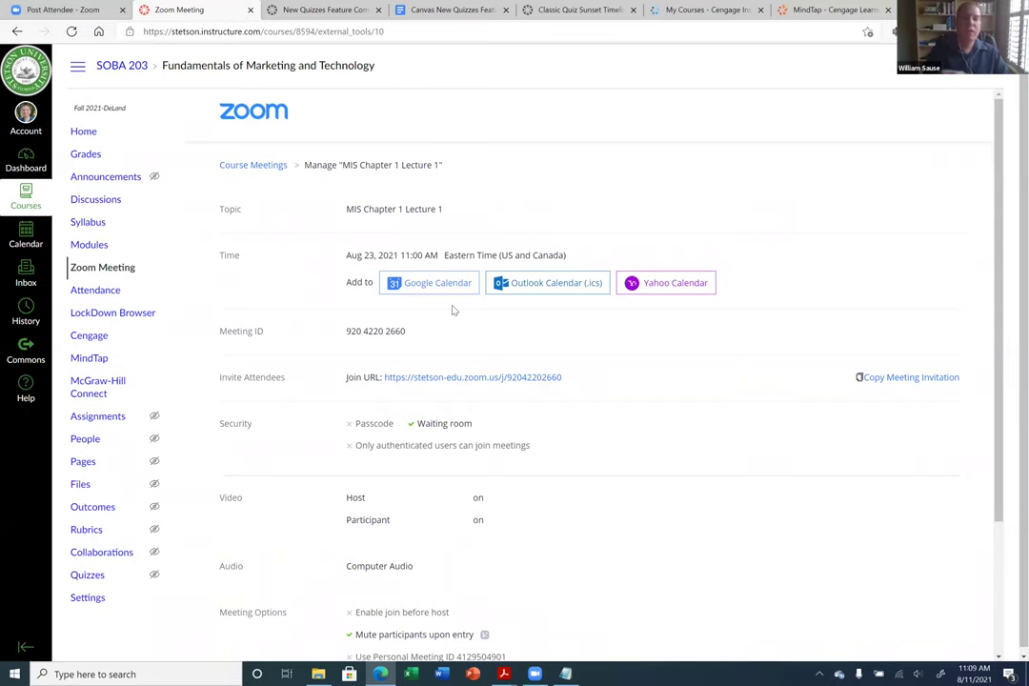
scroll(519, 276, "down", 3)
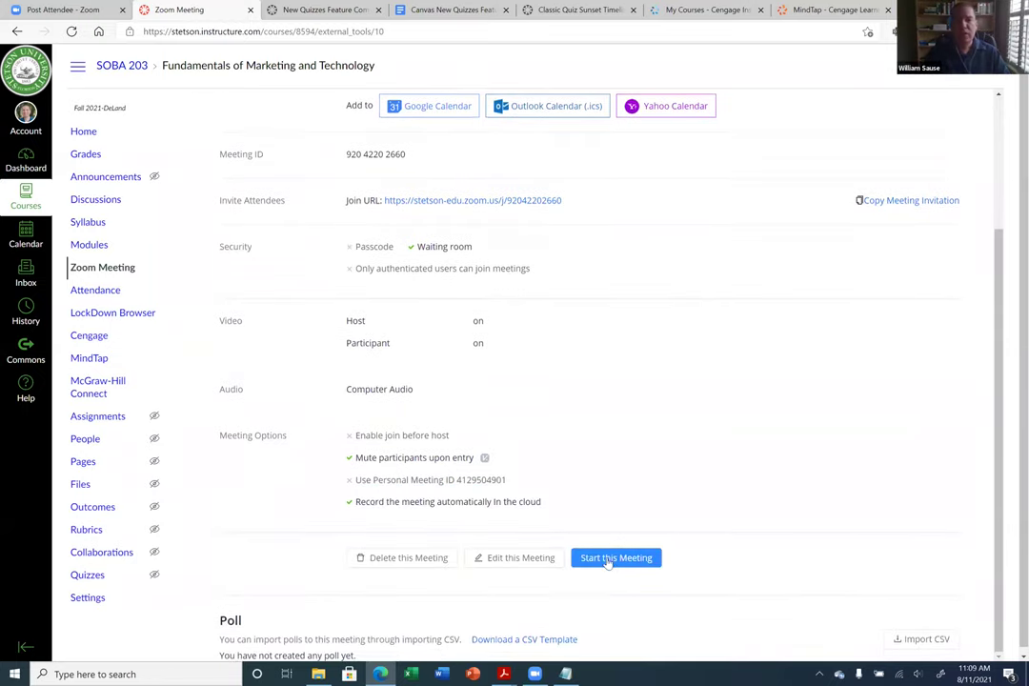
left_click(497, 557)
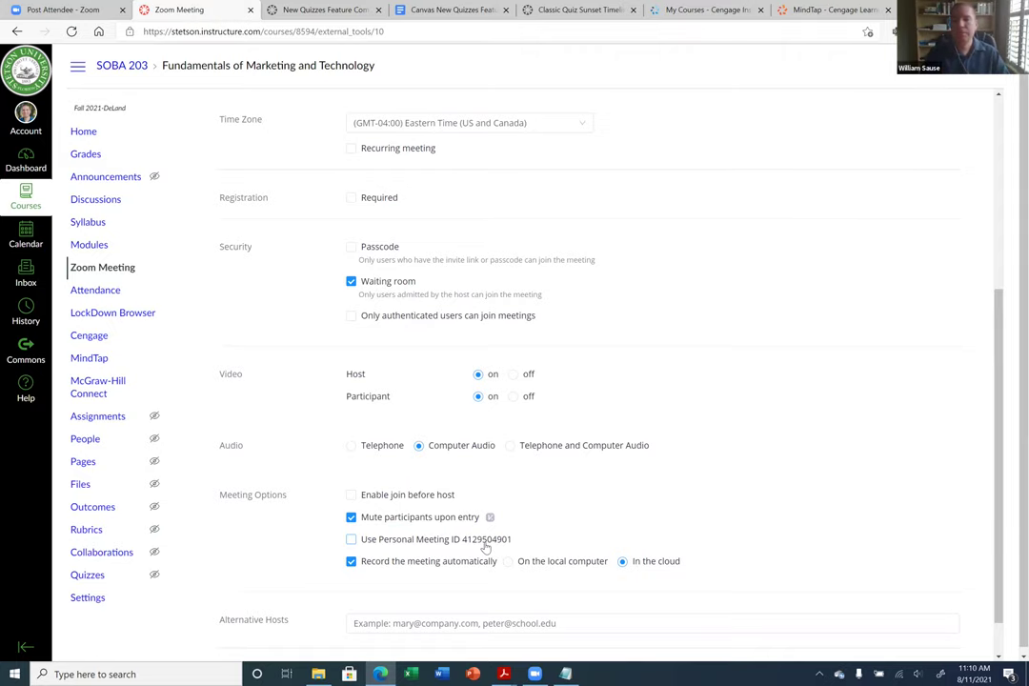
scroll(400, 364, "up", 1)
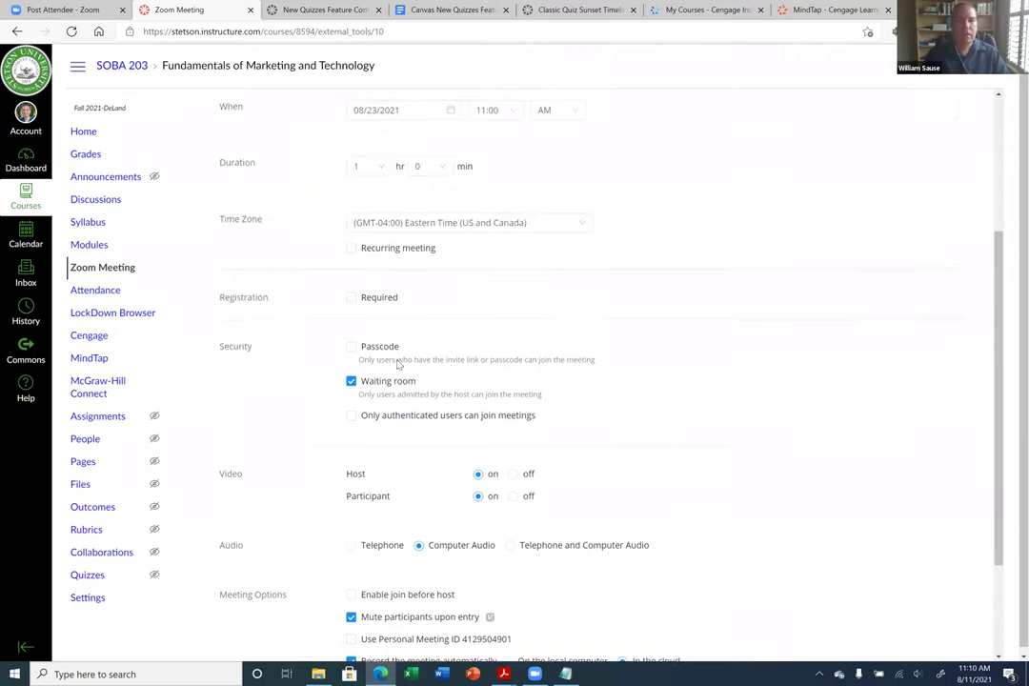
scroll(400, 364, "down", 2)
left_click(124, 269)
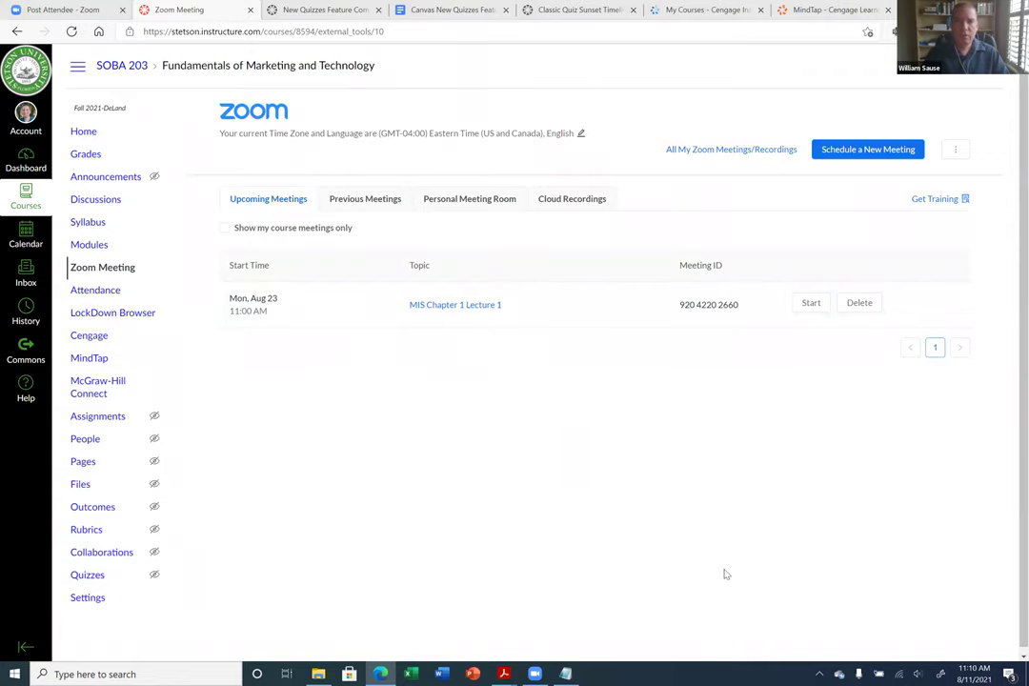
Step: In Settings > Navigation, drag Zoom Meeting below MindTap and McGraw-Hill Connect into the hidden section
left_click(87, 596)
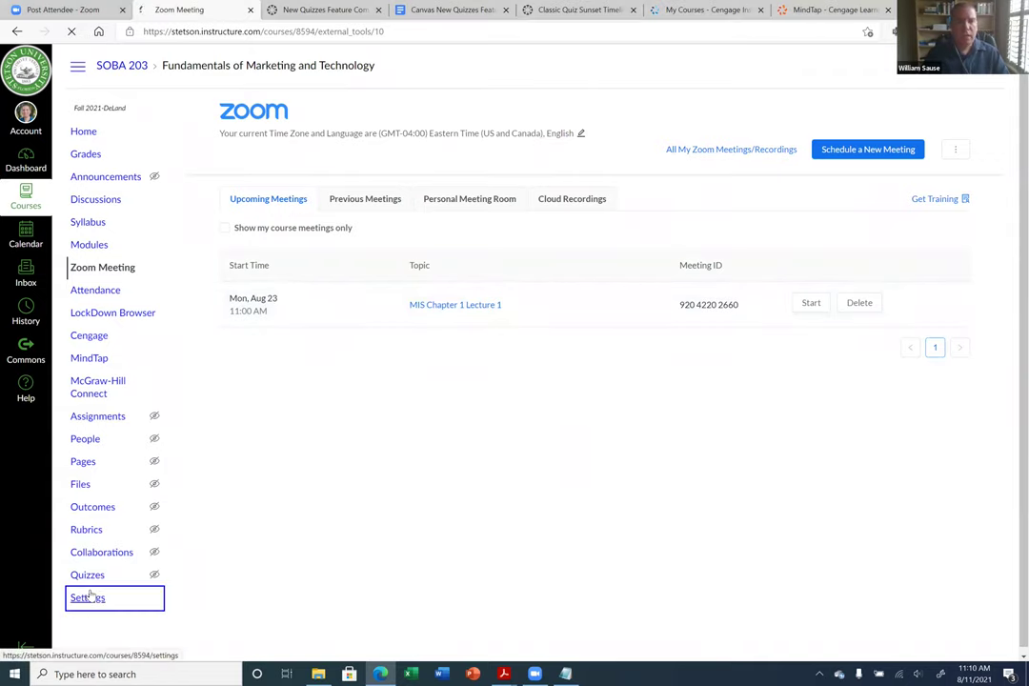
scroll(308, 448, "down", 3)
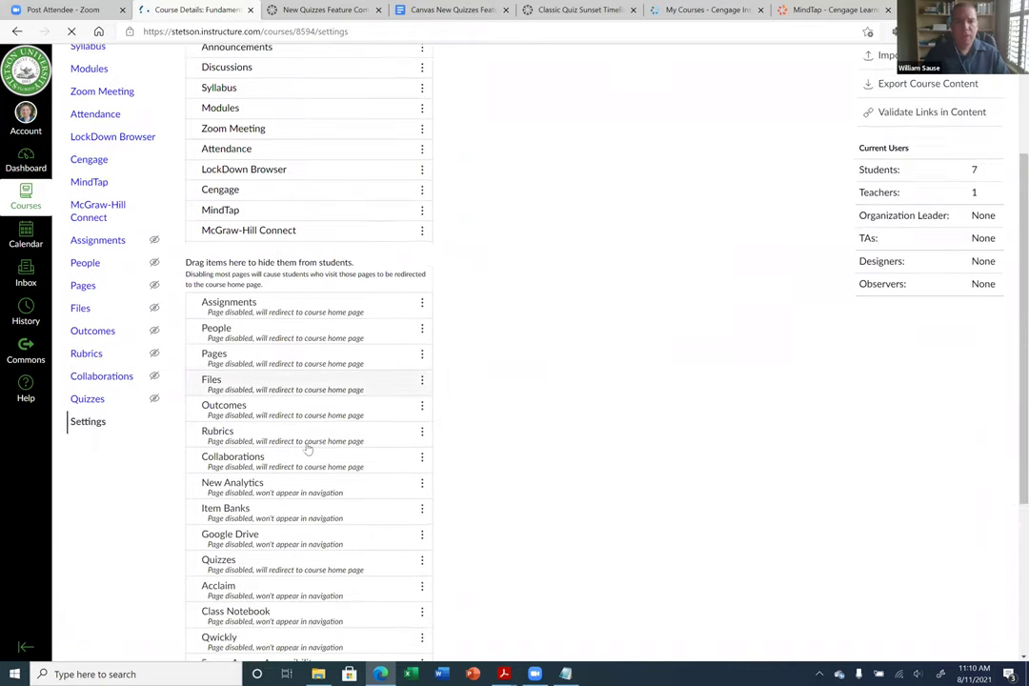
scroll(308, 447, "down", 3)
scroll(303, 459, "up", 5)
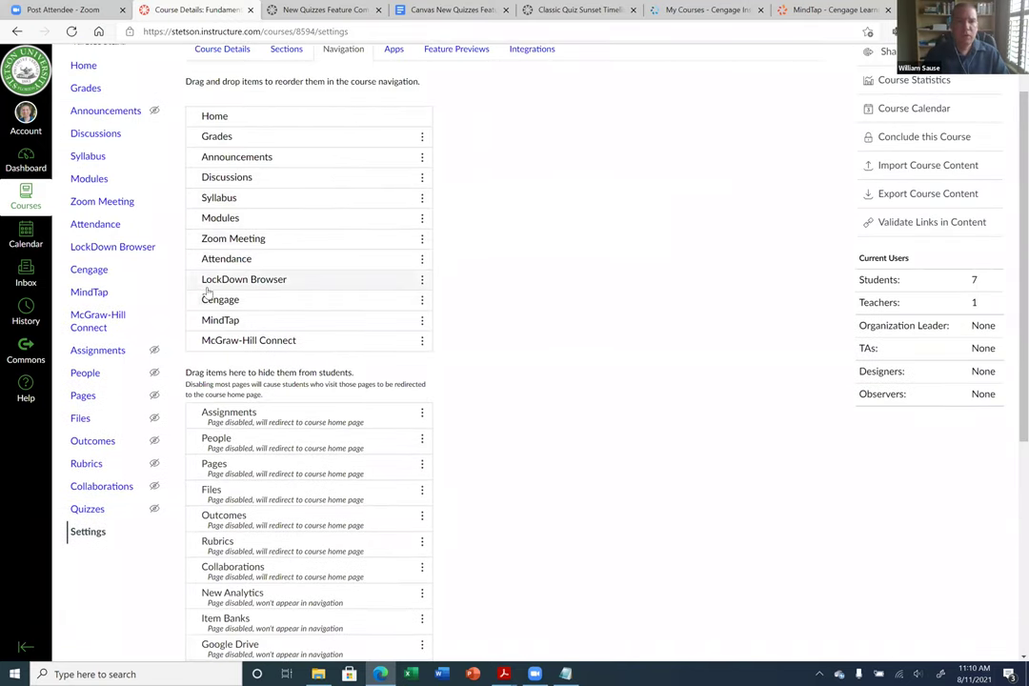
left_click_drag(212, 239, 257, 388)
left_click_drag(252, 321, 259, 390)
Step: Save the updated SOBA 203 course navigation
scroll(443, 436, "down", 1)
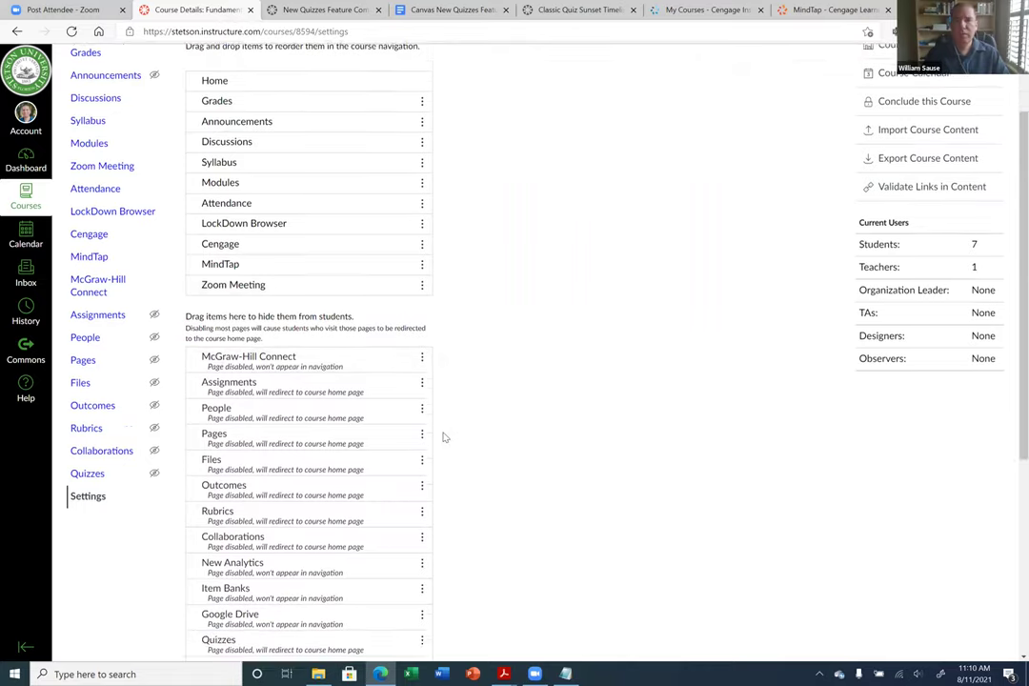
scroll(443, 436, "down", 4)
left_click(216, 622)
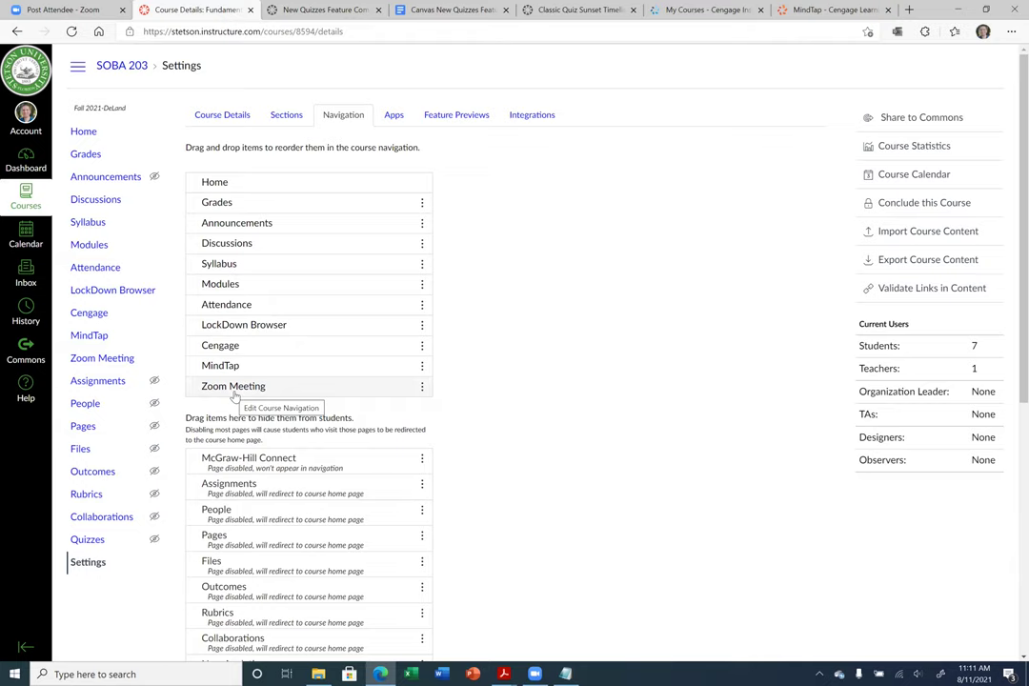
scroll(337, 517, "down", 3)
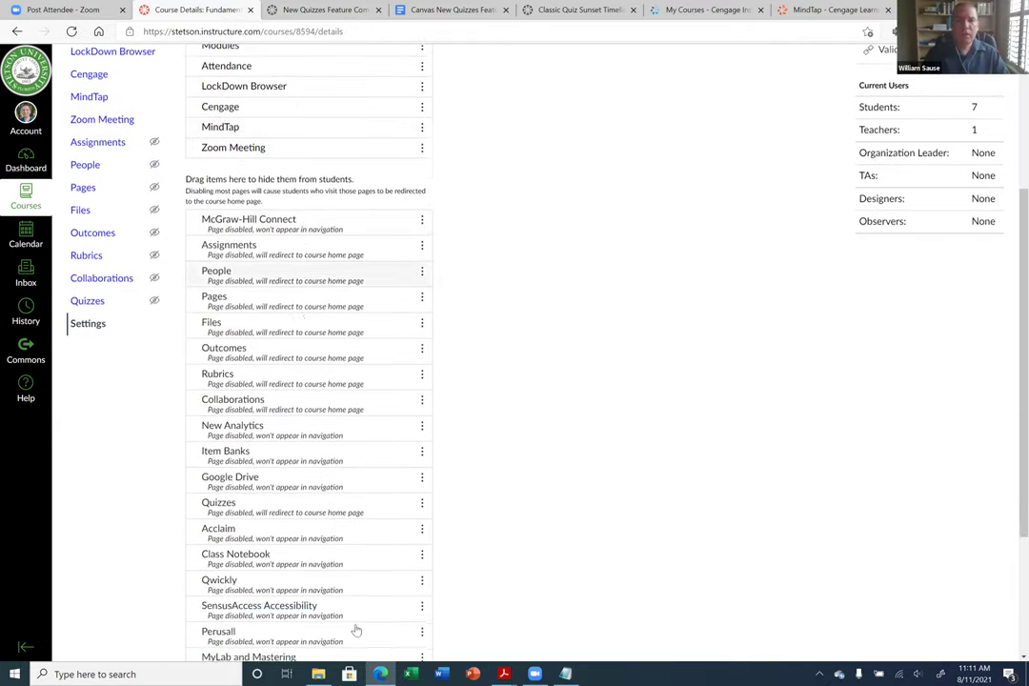
scroll(338, 517, "down", 3)
left_click(208, 622)
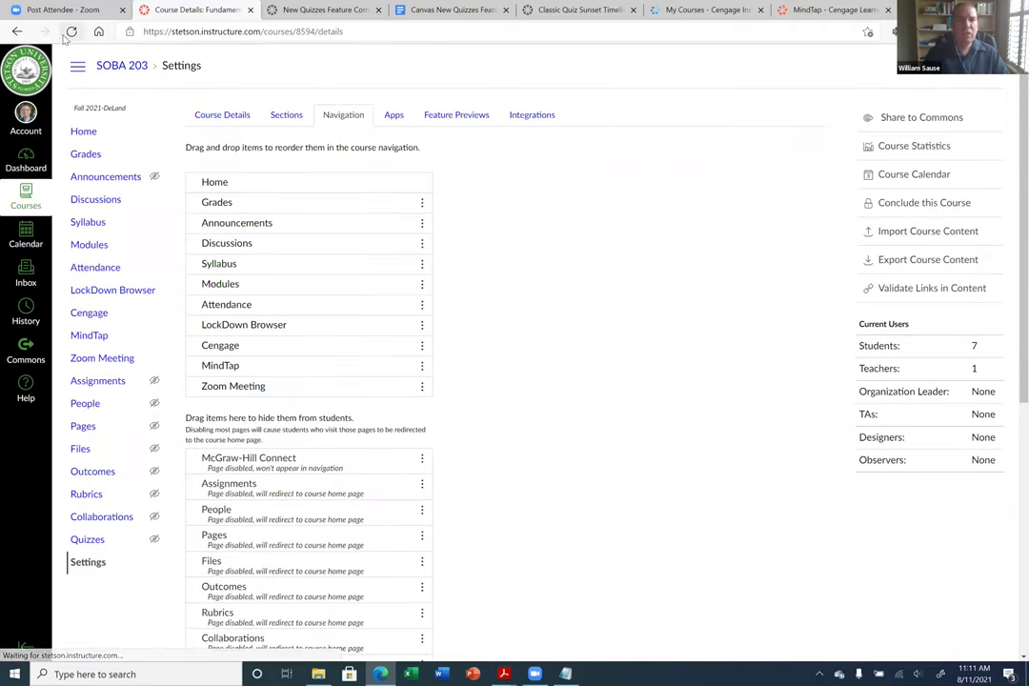
left_click(71, 31)
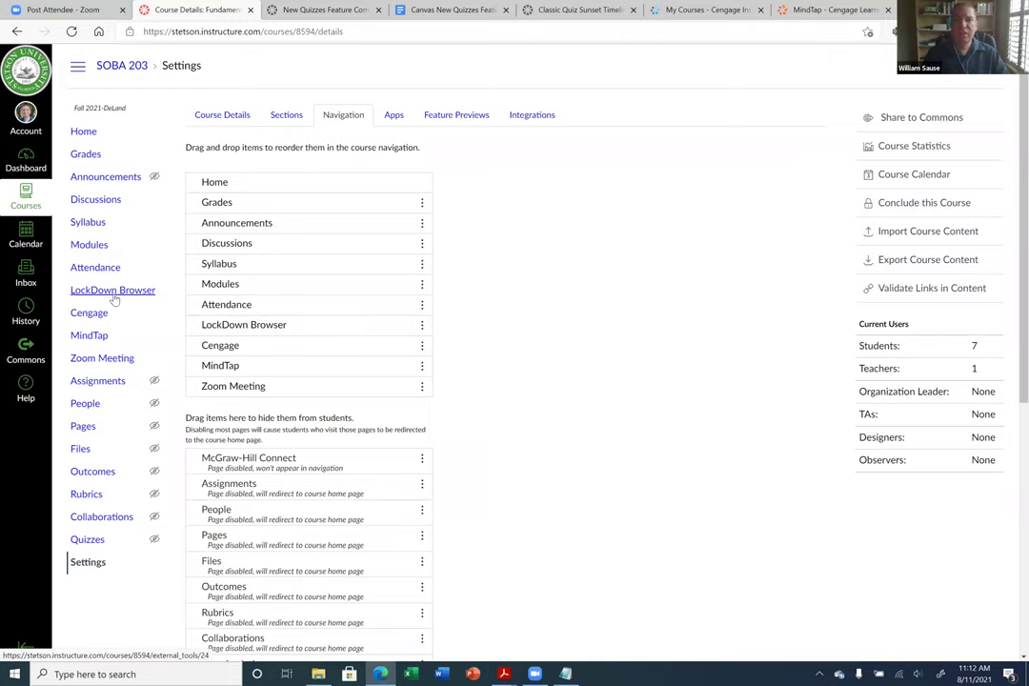
scroll(257, 363, "down", 3)
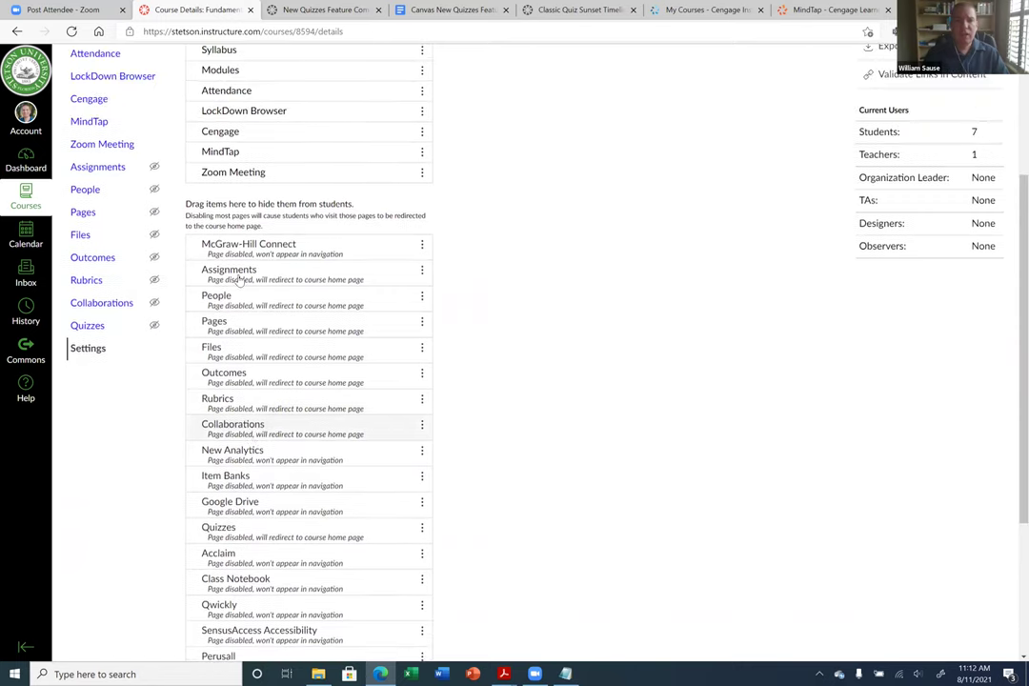
scroll(240, 276, "up", 3)
scroll(493, 425, "down", 6)
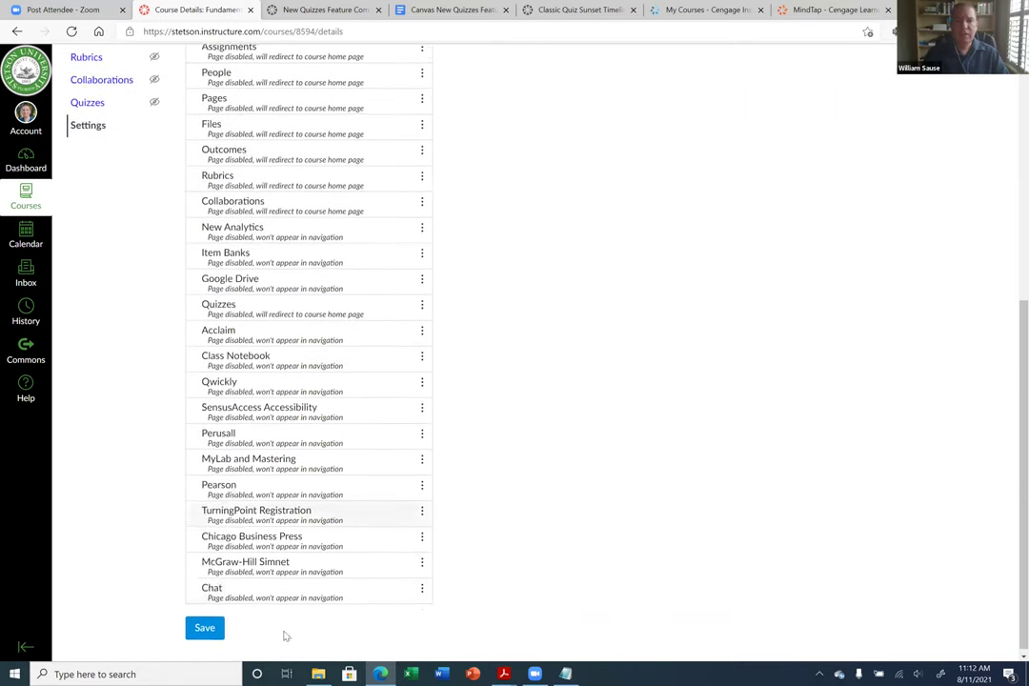
left_click(206, 627)
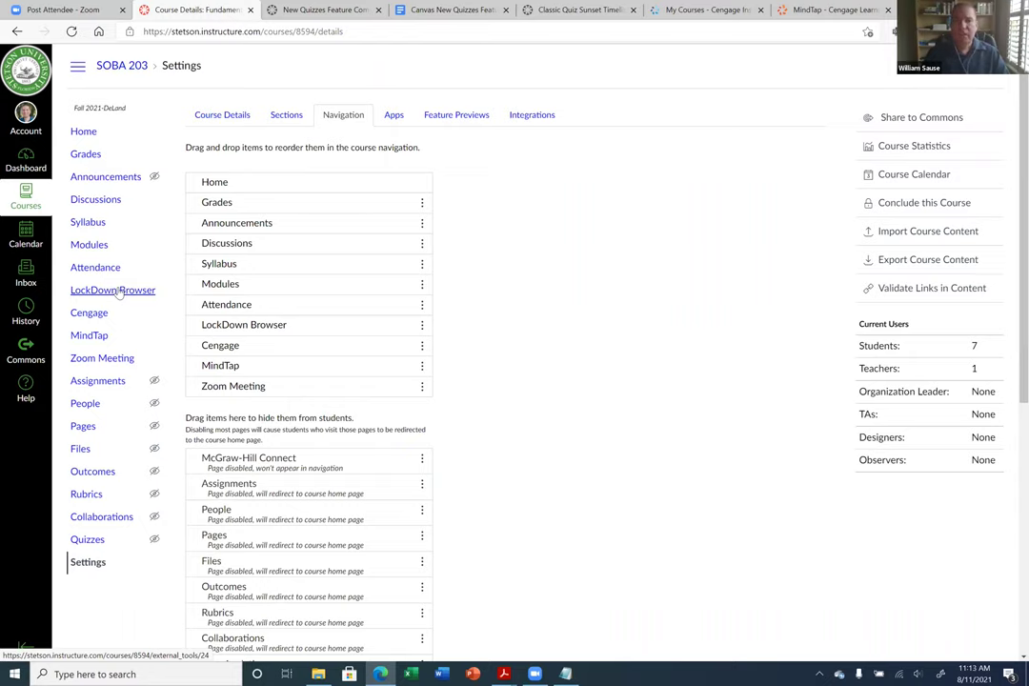
Step: Open the course's LockDown Browser dashboard, then Stetson's download link from Canvas Workshop.pdf
left_click(119, 292)
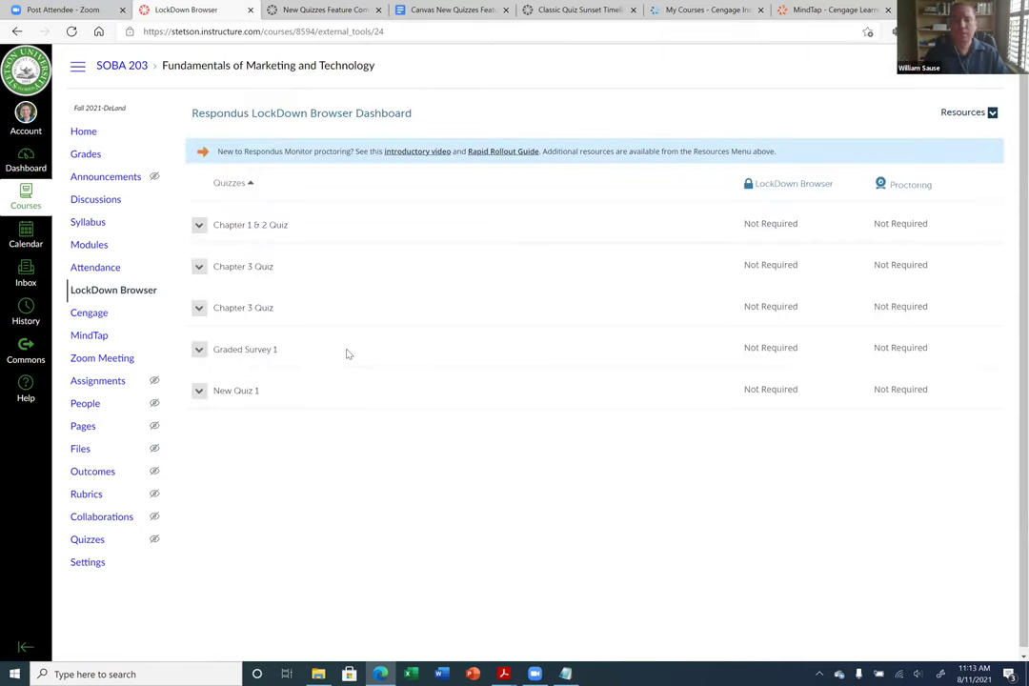
mouse_move(507, 672)
left_click(439, 609)
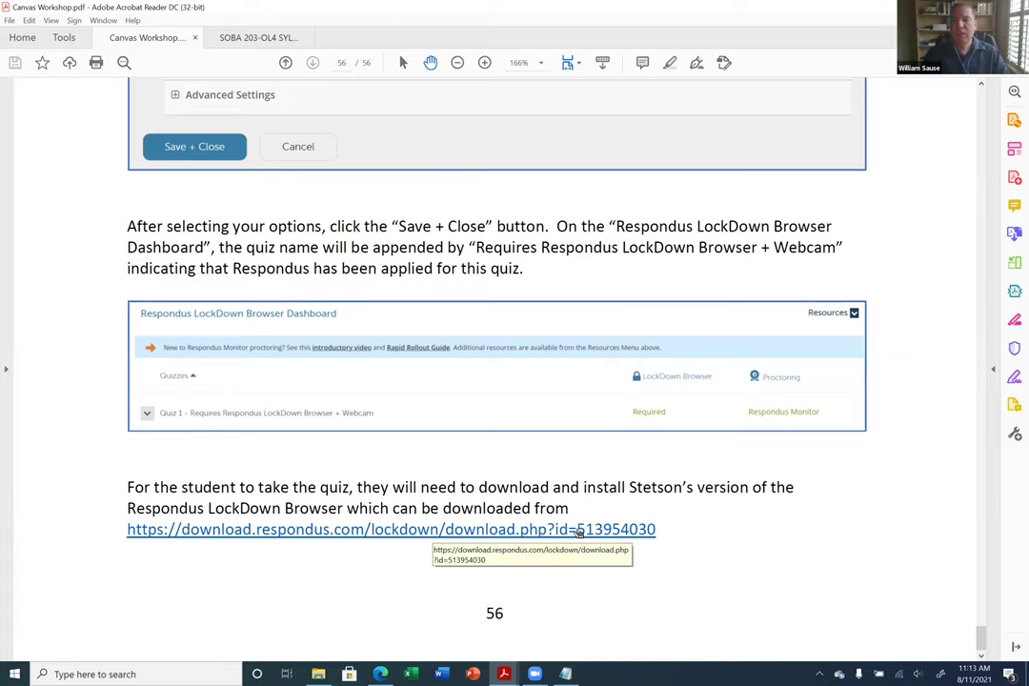
left_click(335, 531)
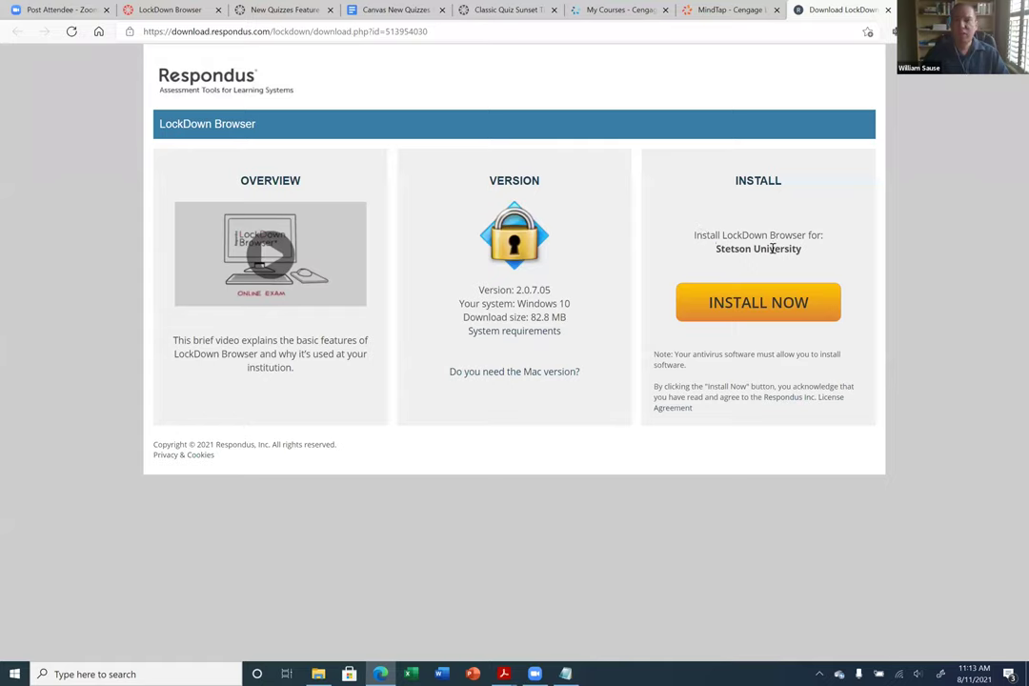
Step: Select the Stetson University name, then search Windows for 'respondu' to confirm LockDown Browser is installed
left_click_drag(802, 249, 714, 249)
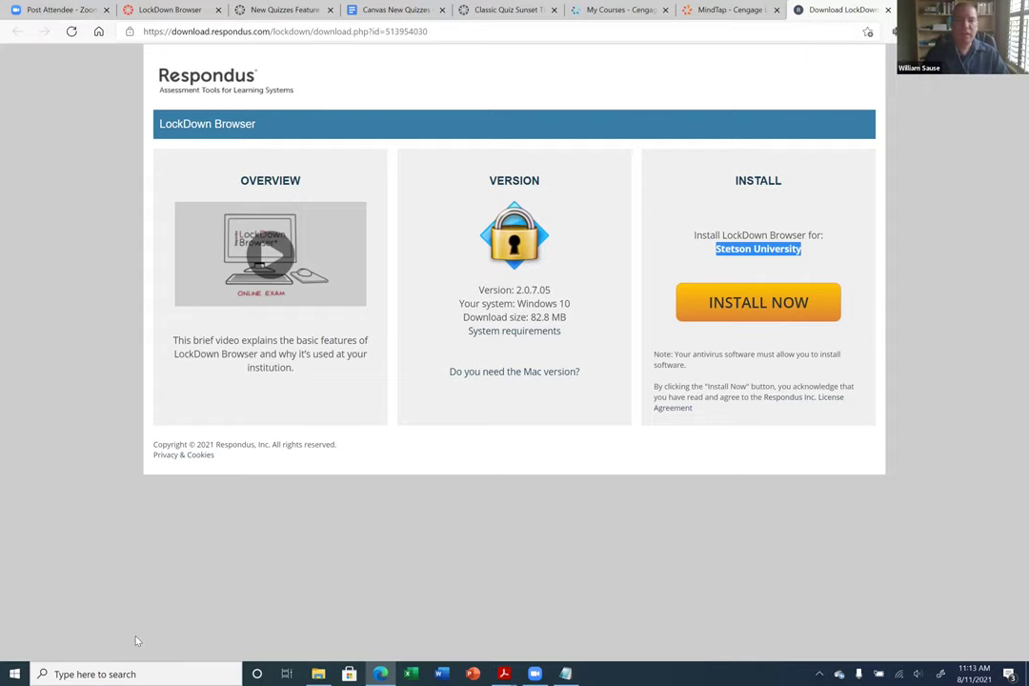
left_click(136, 673)
type("respondu")
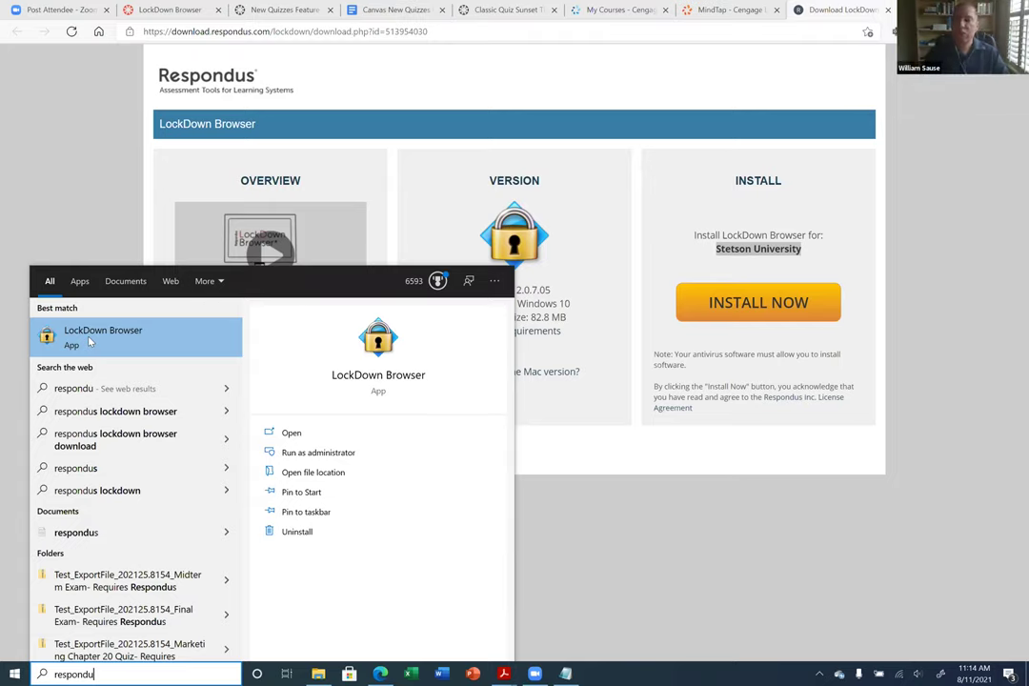
left_click(43, 168)
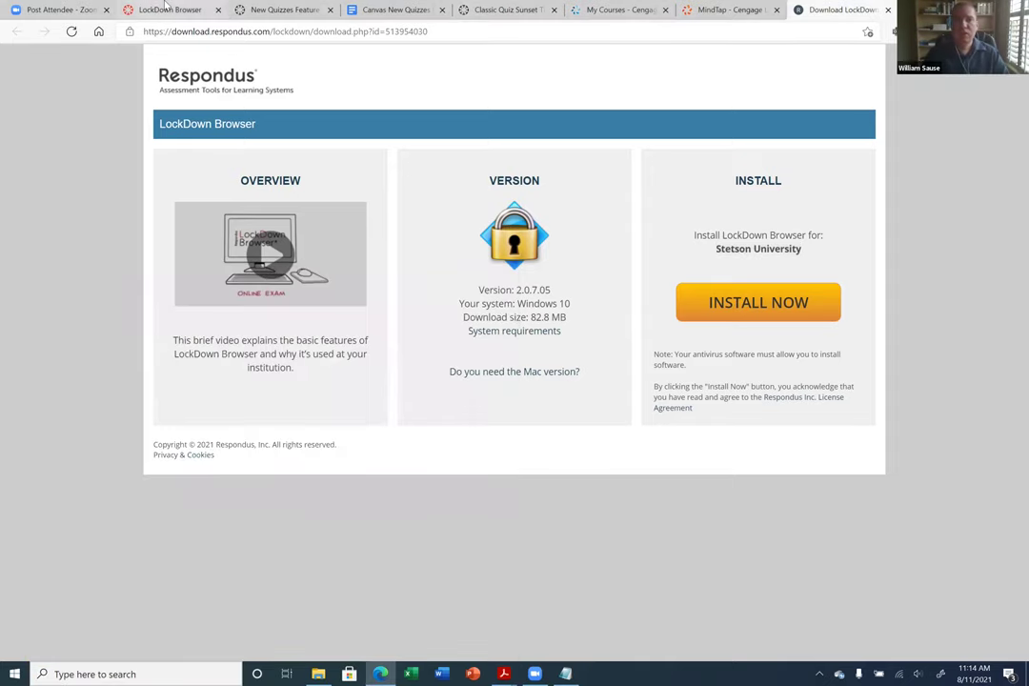
Step: Return to the LockDown Browser Dashboard tab and open the Chapter 1 & 2 Quiz options menu
left_click(163, 8)
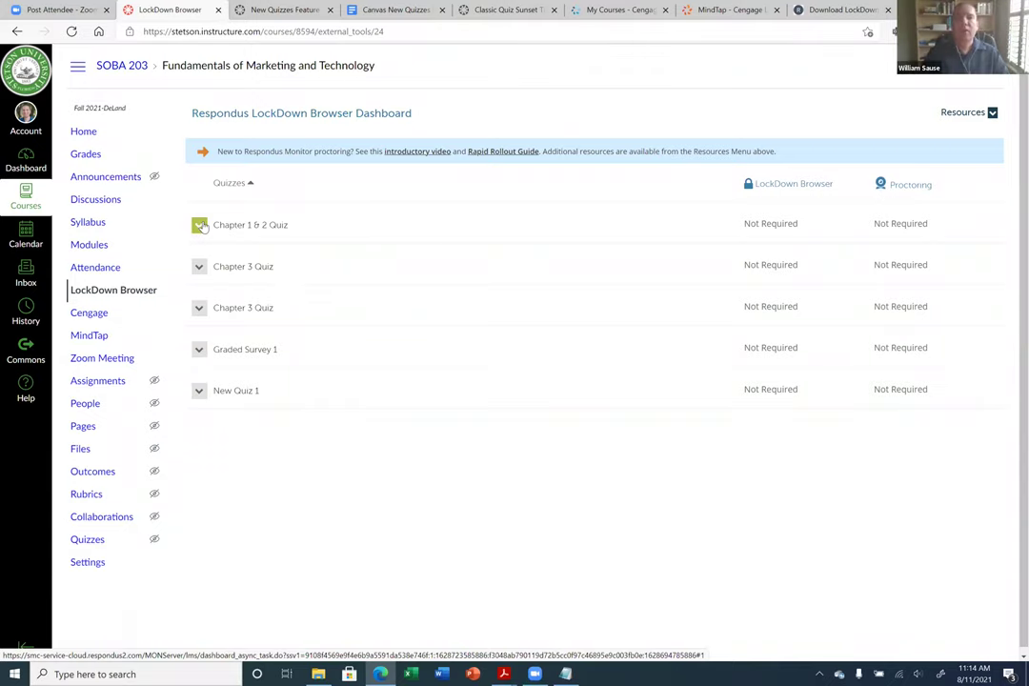
left_click(200, 226)
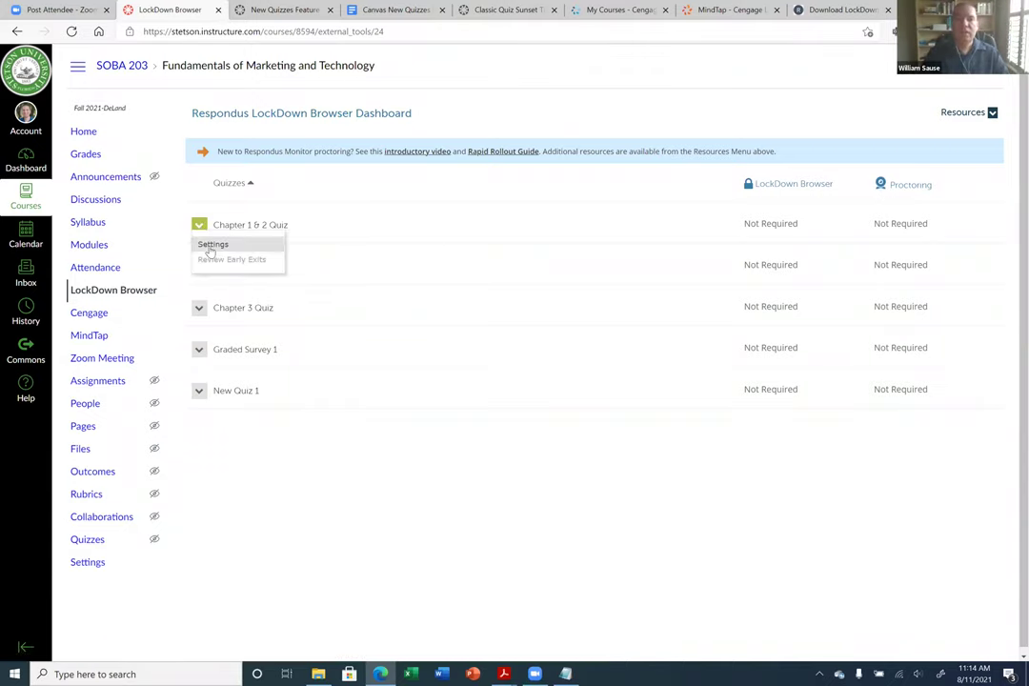
Step: In Chapter 1 & 2 Quiz settings, choose 'Require Respondus LockDown Browser for this exam', leaving the access code blank
left_click(209, 245)
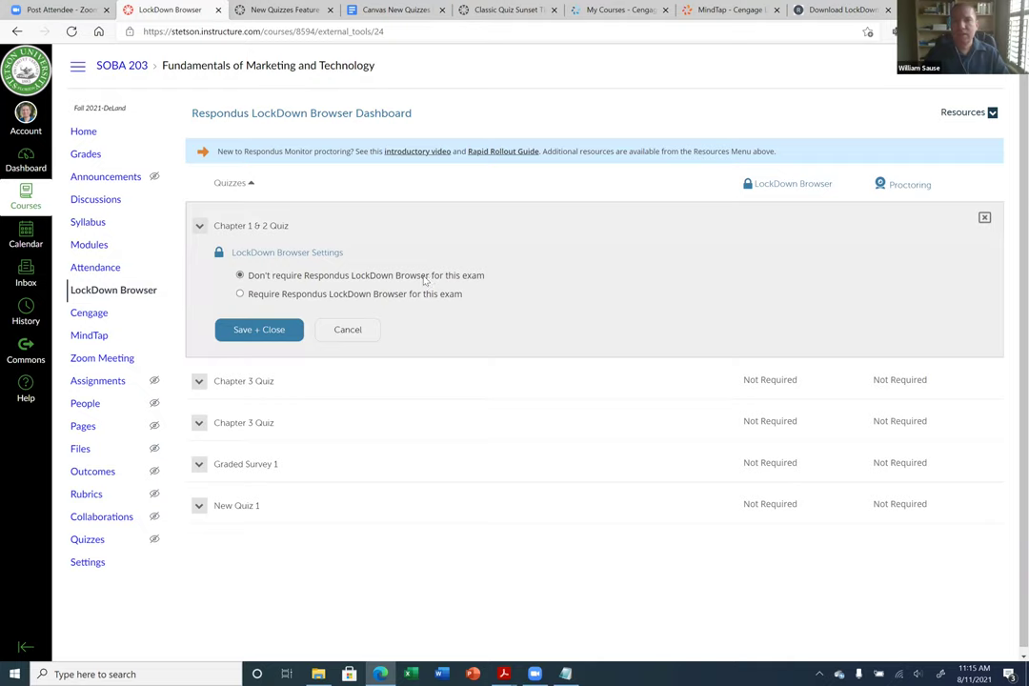
left_click(240, 293)
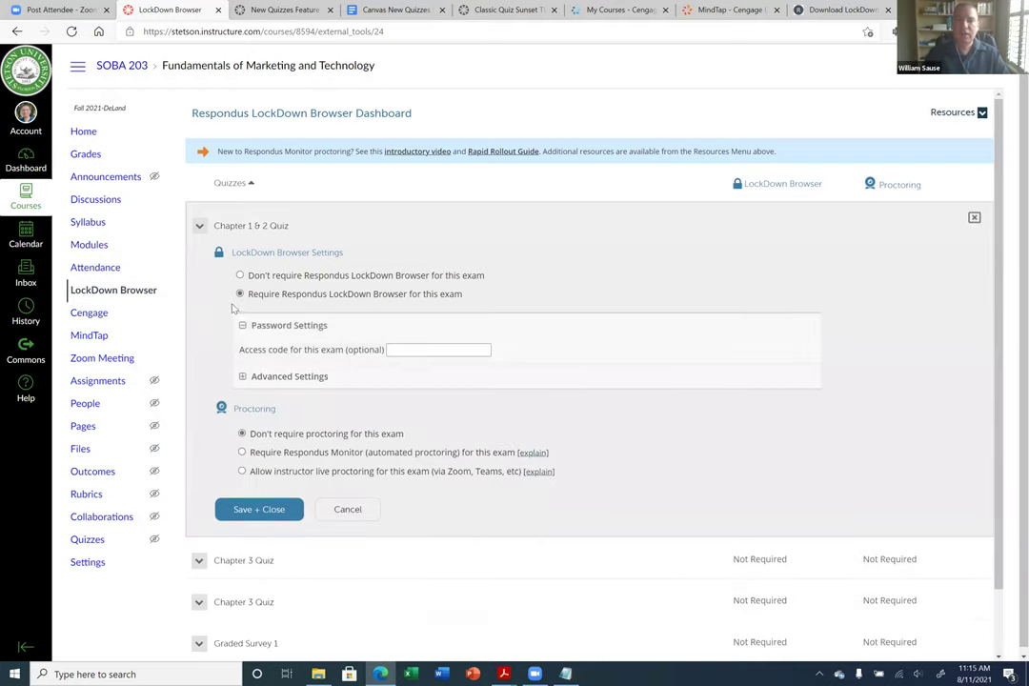
scroll(386, 324, "down", 1)
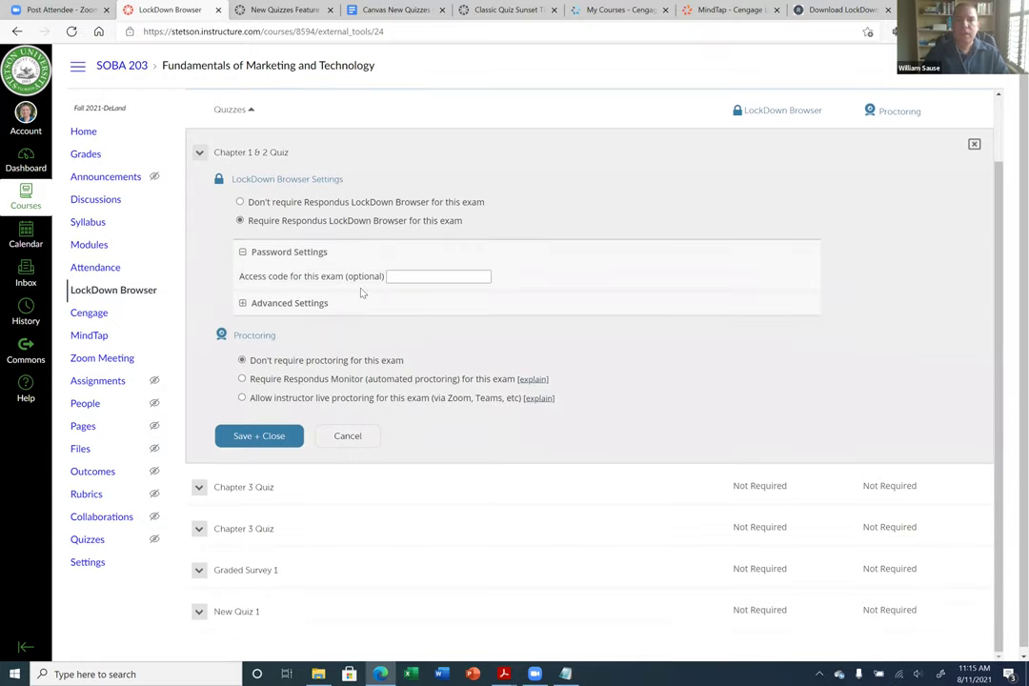
left_click(426, 277)
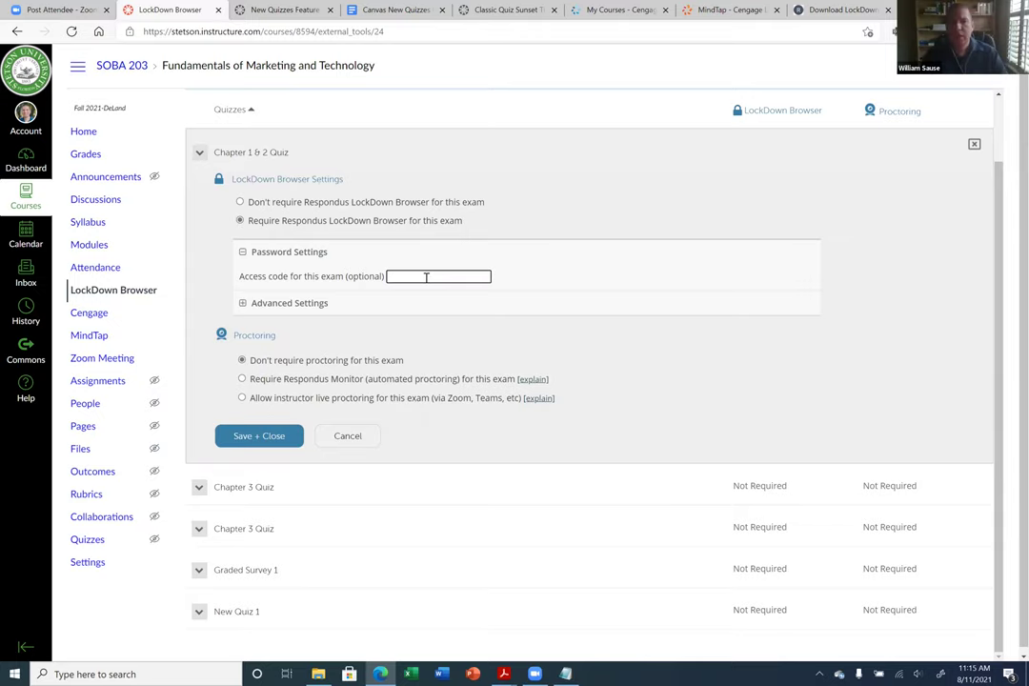
Step: Expand Advanced Settings and uncheck 'Require LockDown Browser to view feedback and results'
left_click(244, 305)
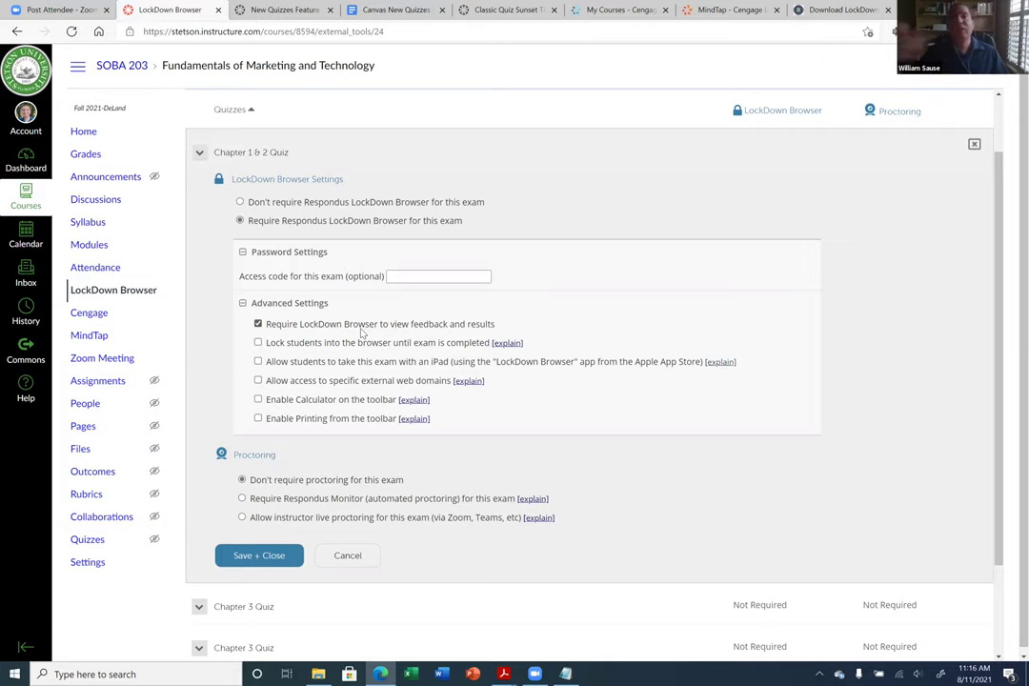
left_click(257, 324)
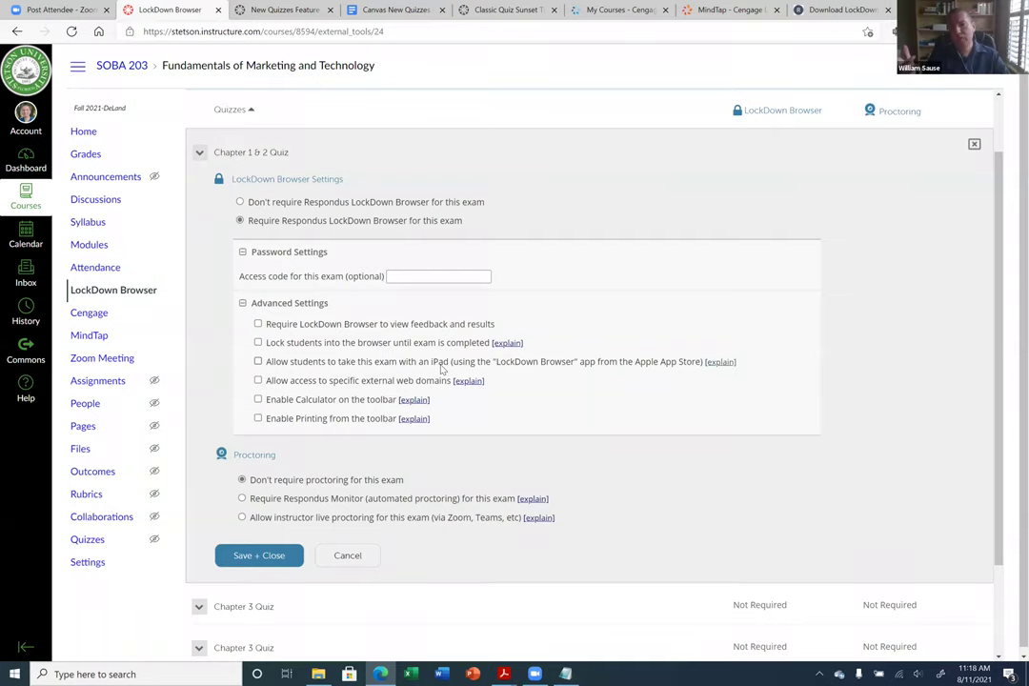
Step: Leave the iPad option off and check 'Allow access to specific external web domains', with no domains entered
left_click(257, 361)
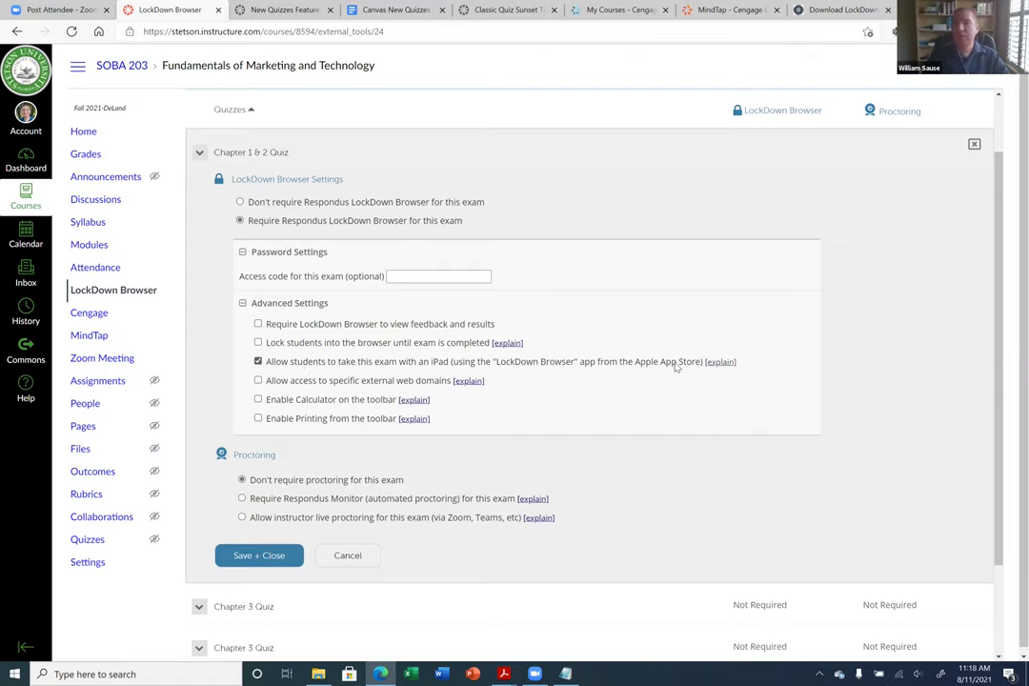
left_click(258, 362)
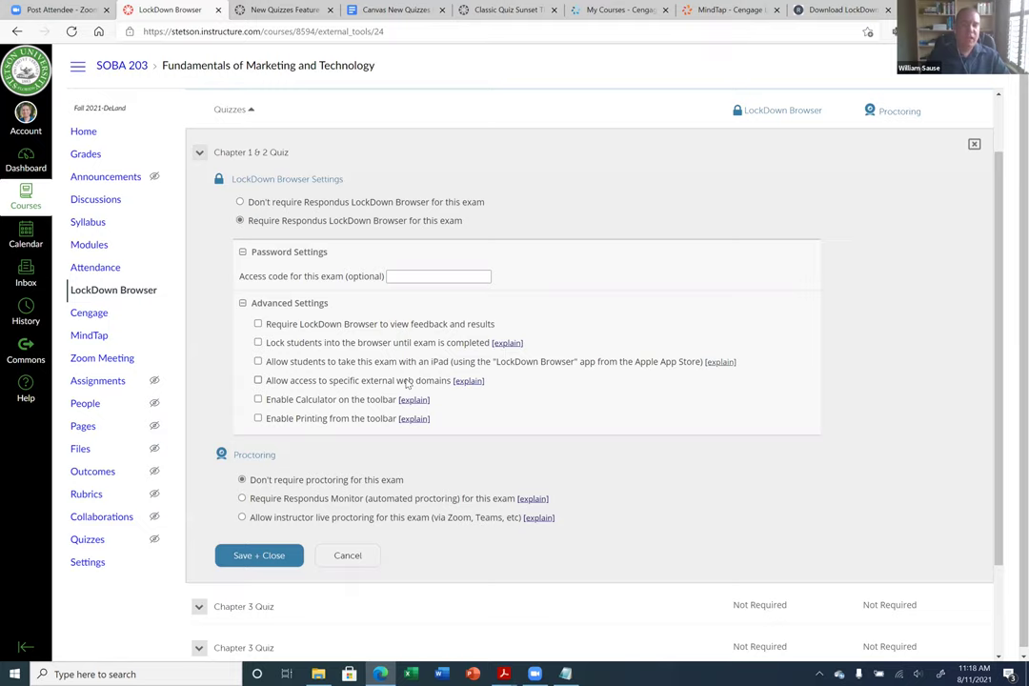
left_click(258, 380)
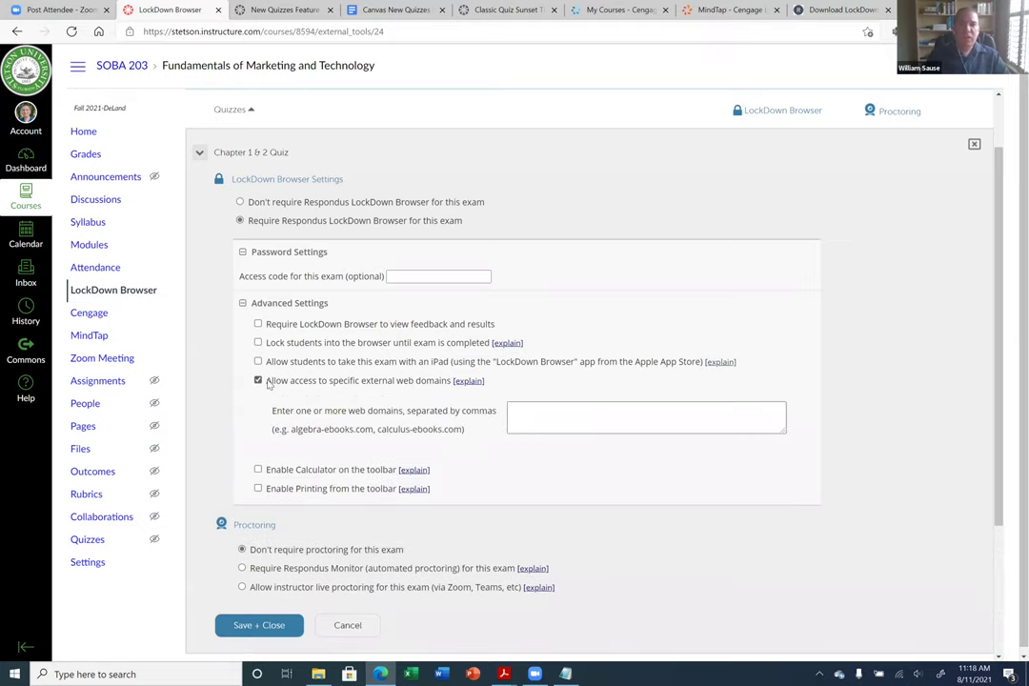
left_click(516, 410)
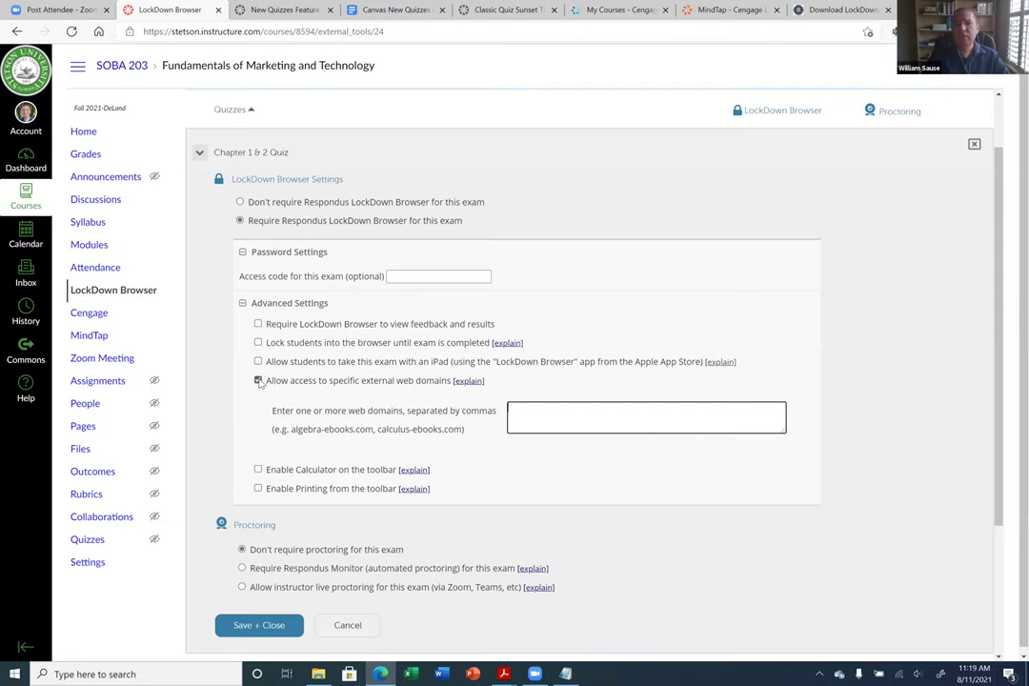
Step: Uncheck external web domains, leave Enable Calculator and Enable Printing both unchecked
left_click(258, 380)
scroll(326, 413, "down", 2)
scroll(326, 411, "up", 2)
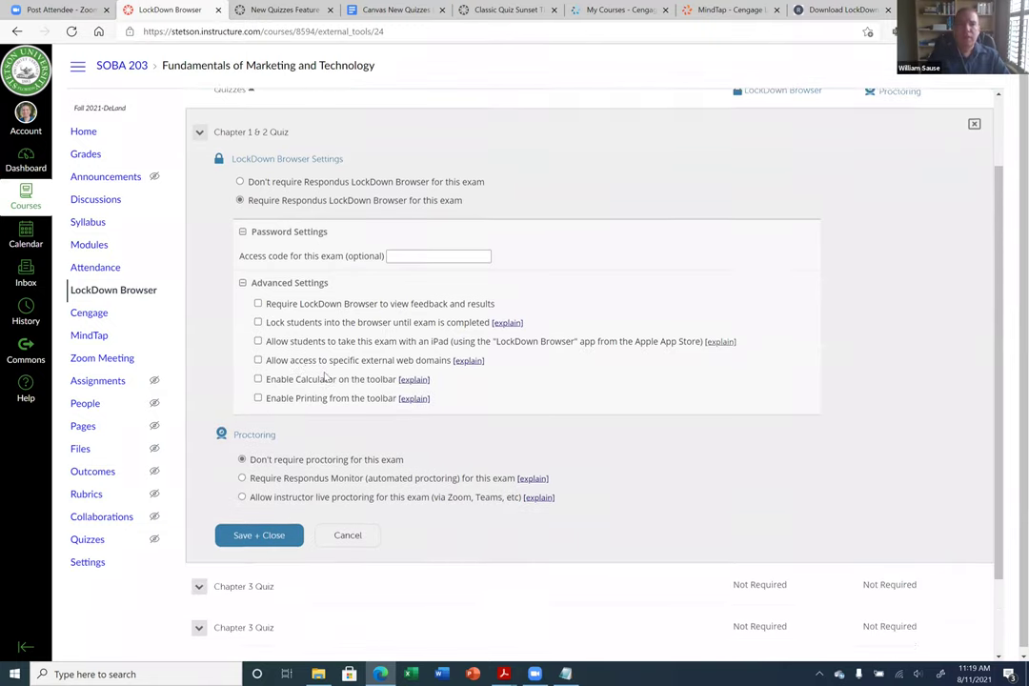
left_click(259, 400)
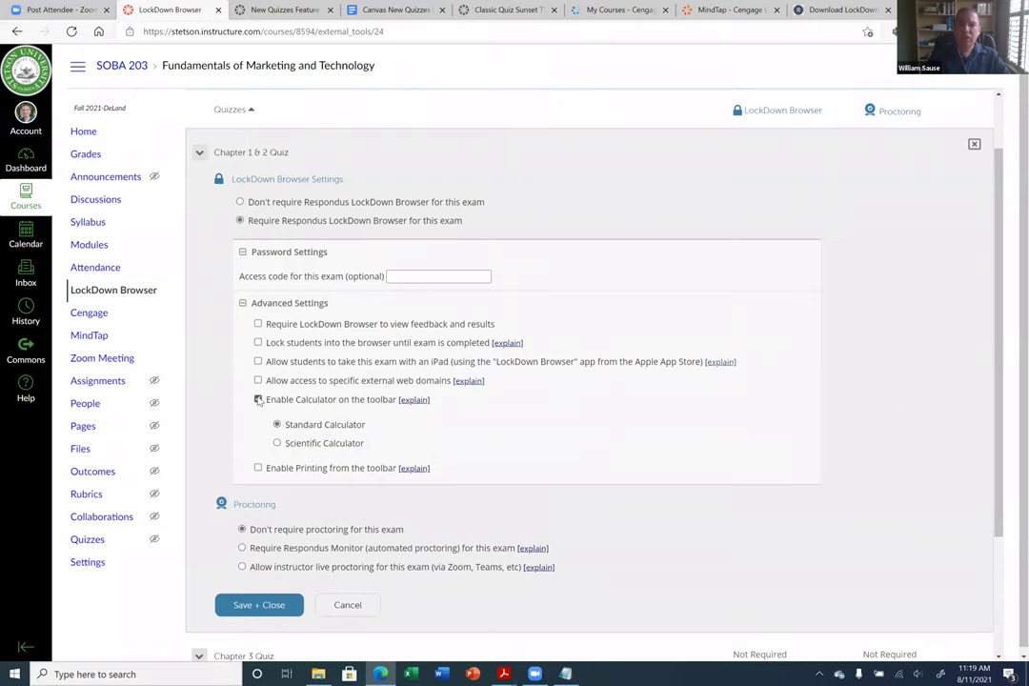
left_click(258, 400)
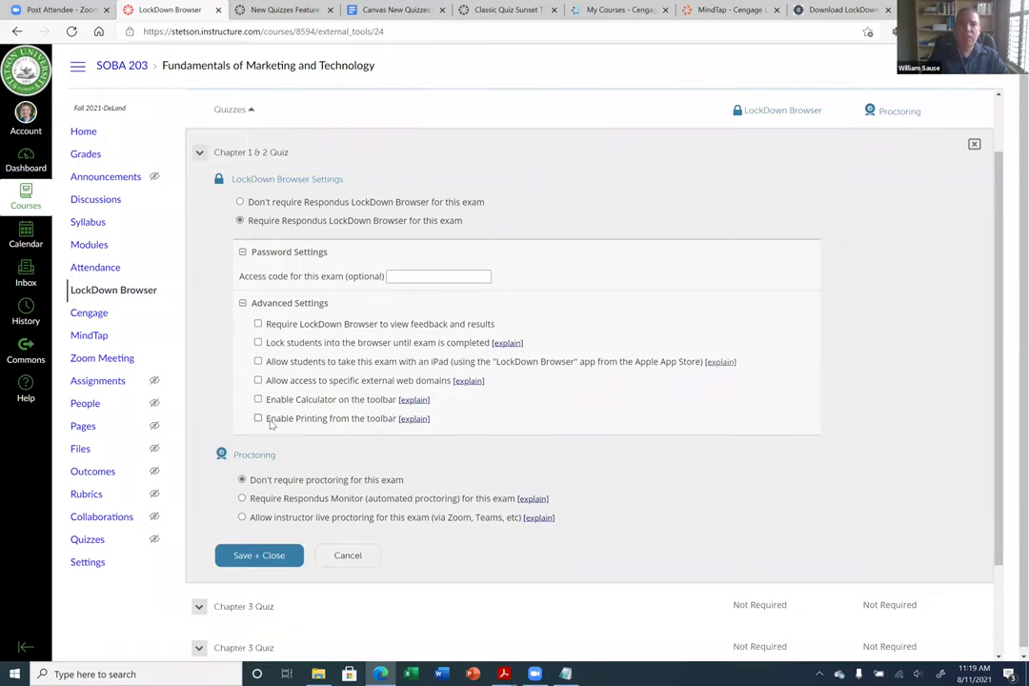
left_click(258, 418)
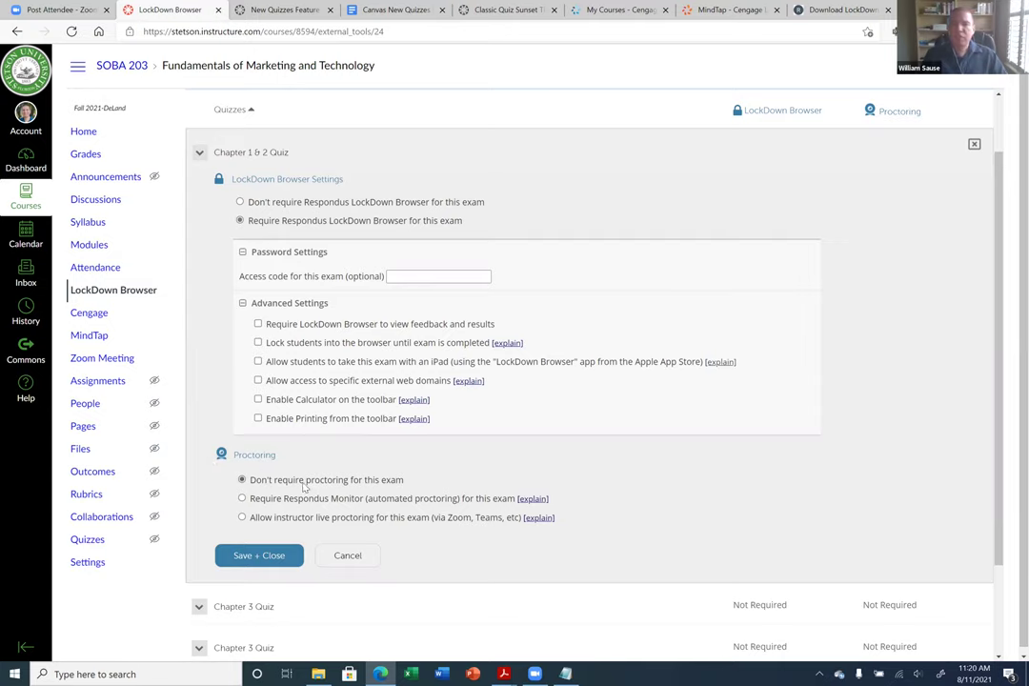
scroll(367, 481, "down", 1)
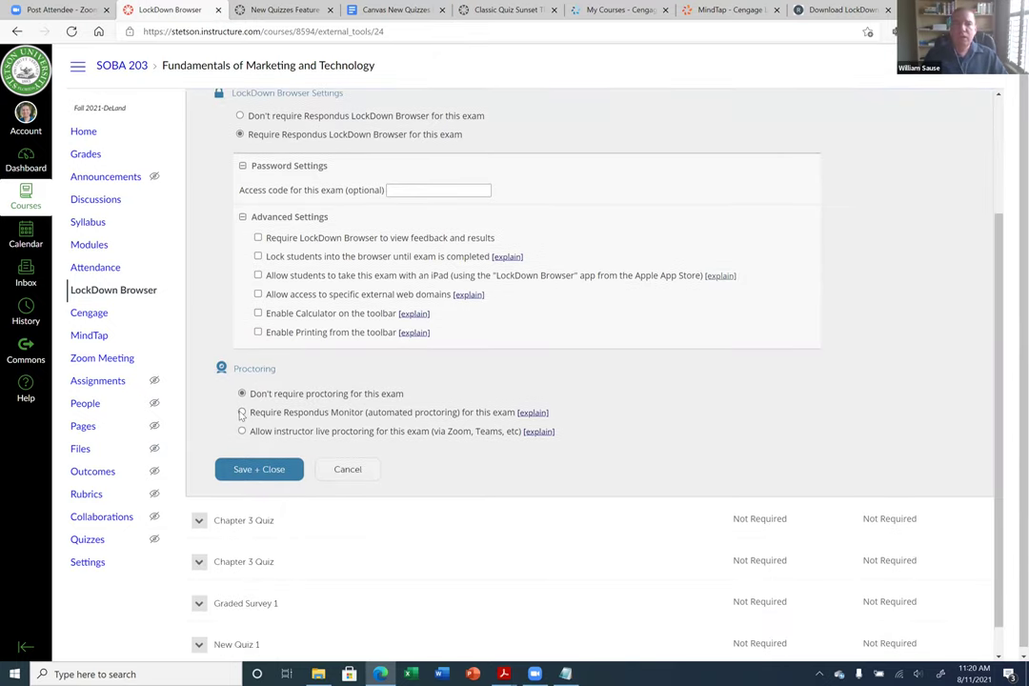
Step: Select 'Require Respondus Monitor', continue past its introduction, and preview the Additional Instructions step
left_click(243, 412)
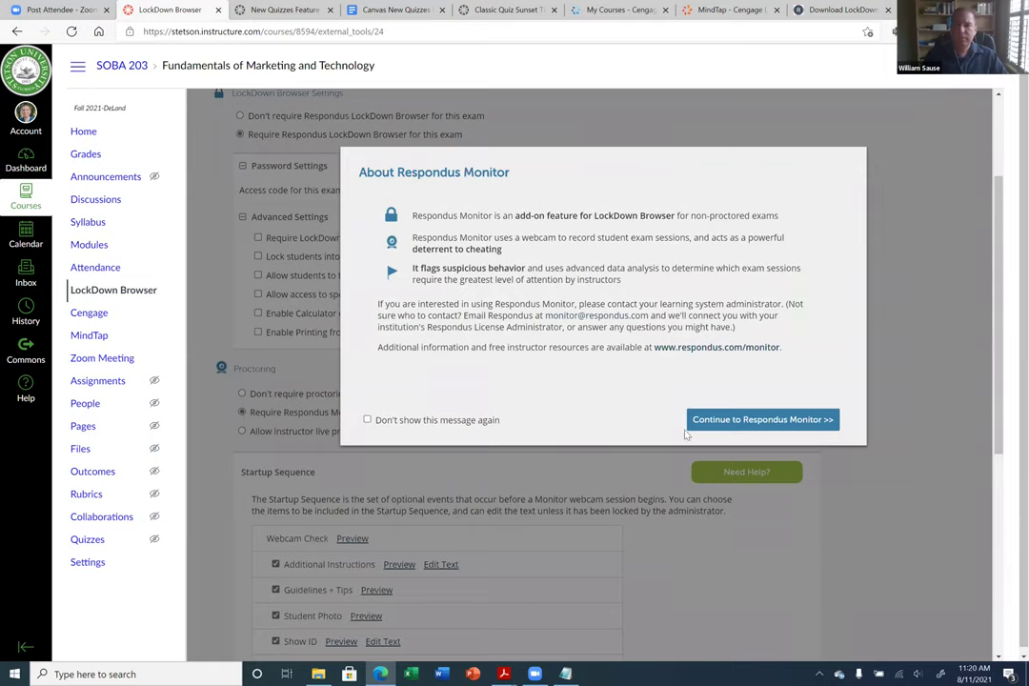
left_click(762, 419)
scroll(386, 406, "down", 3)
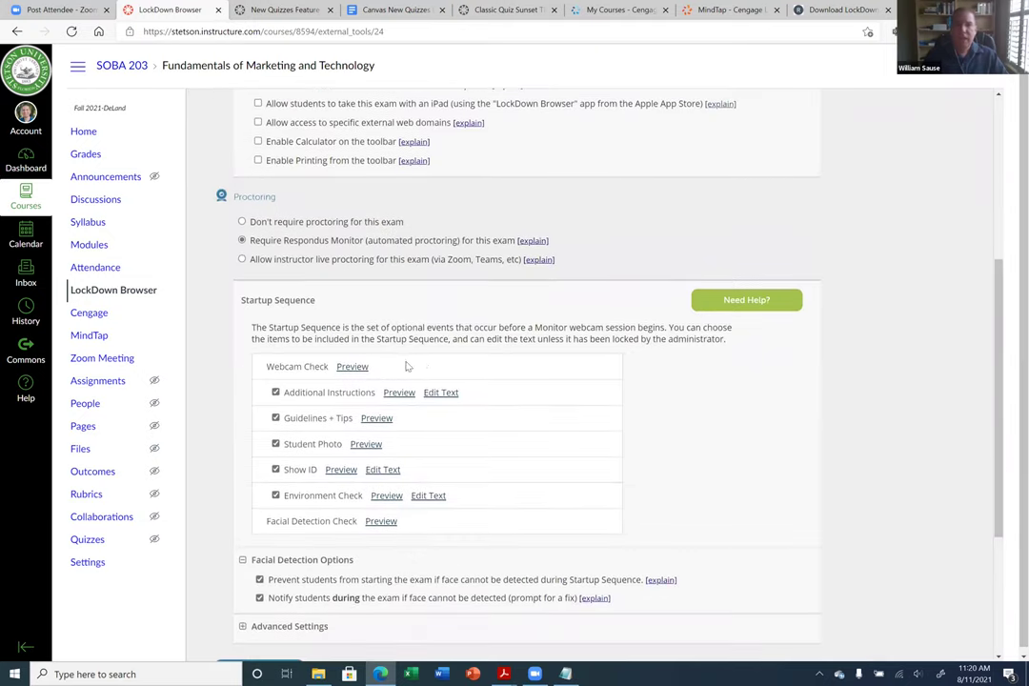
scroll(374, 419, "down", 1)
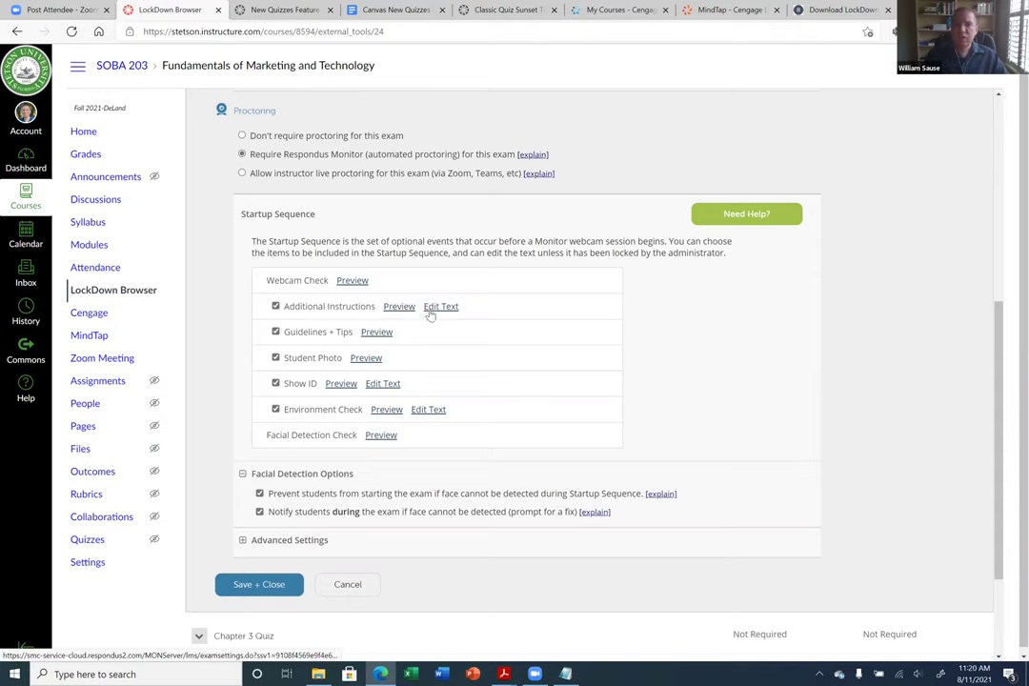
left_click(399, 307)
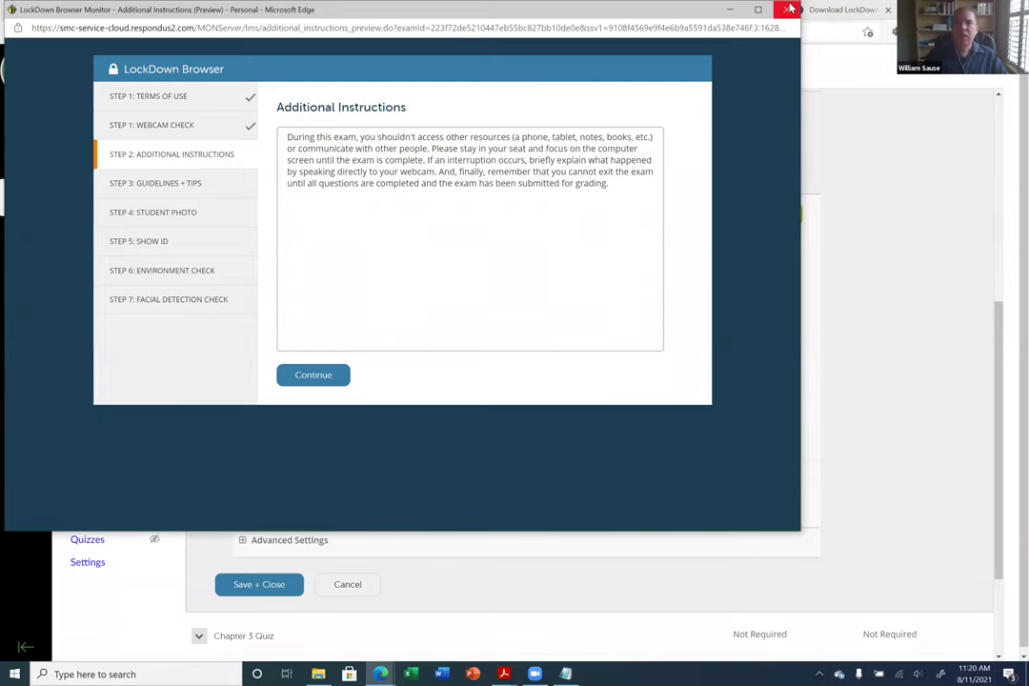
key("alt+F4")
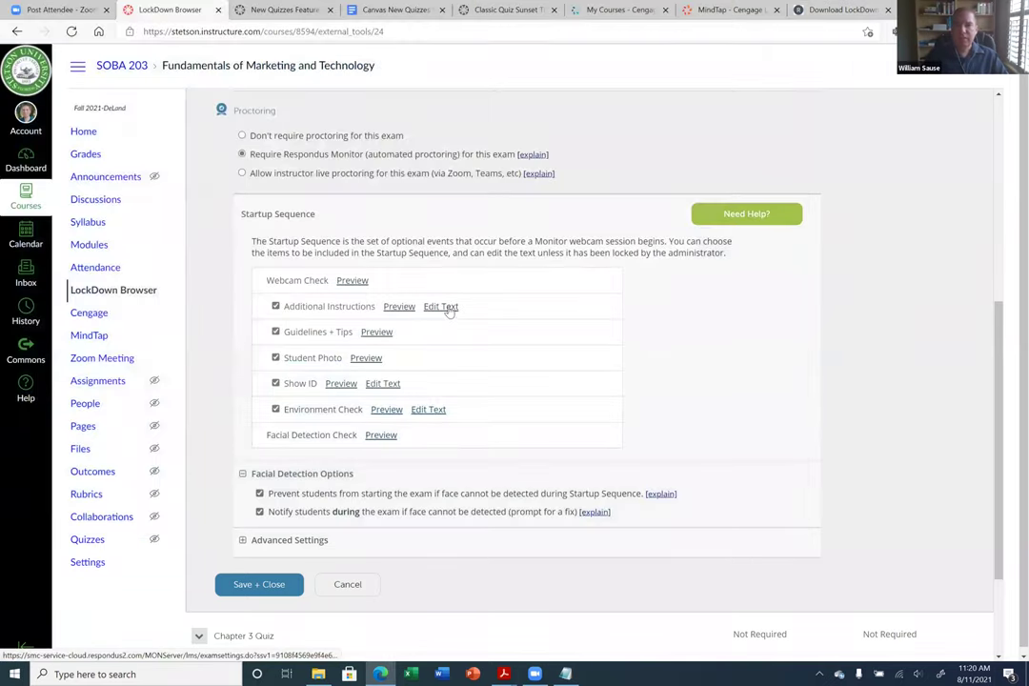
Step: Preview the Guidelines + Tips startup screen students will see, then close the preview
left_click(387, 335)
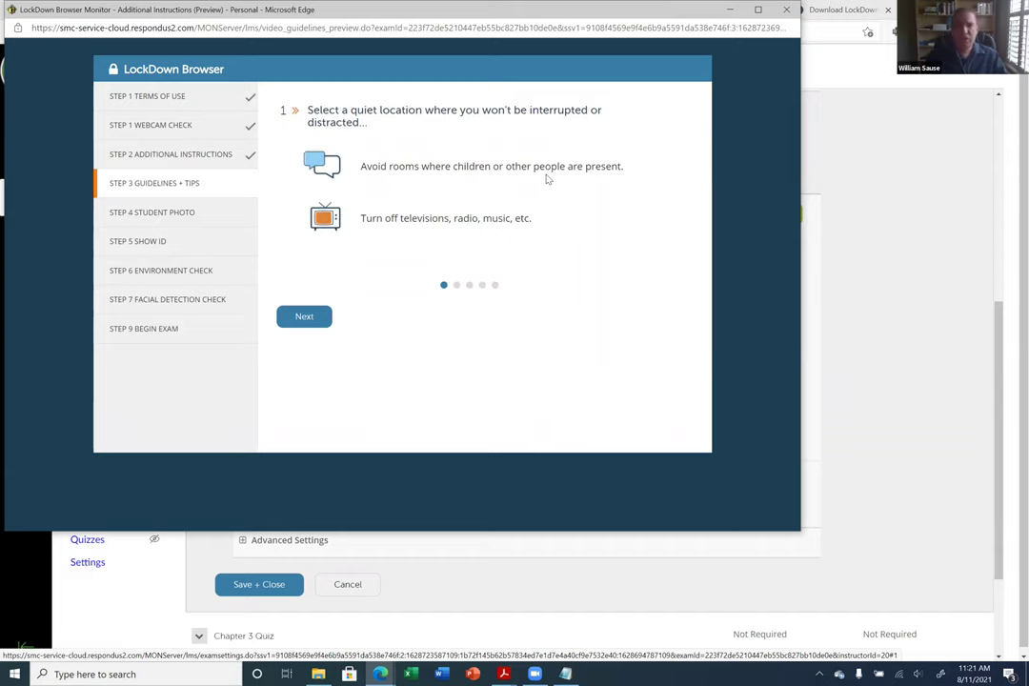
left_click(778, 10)
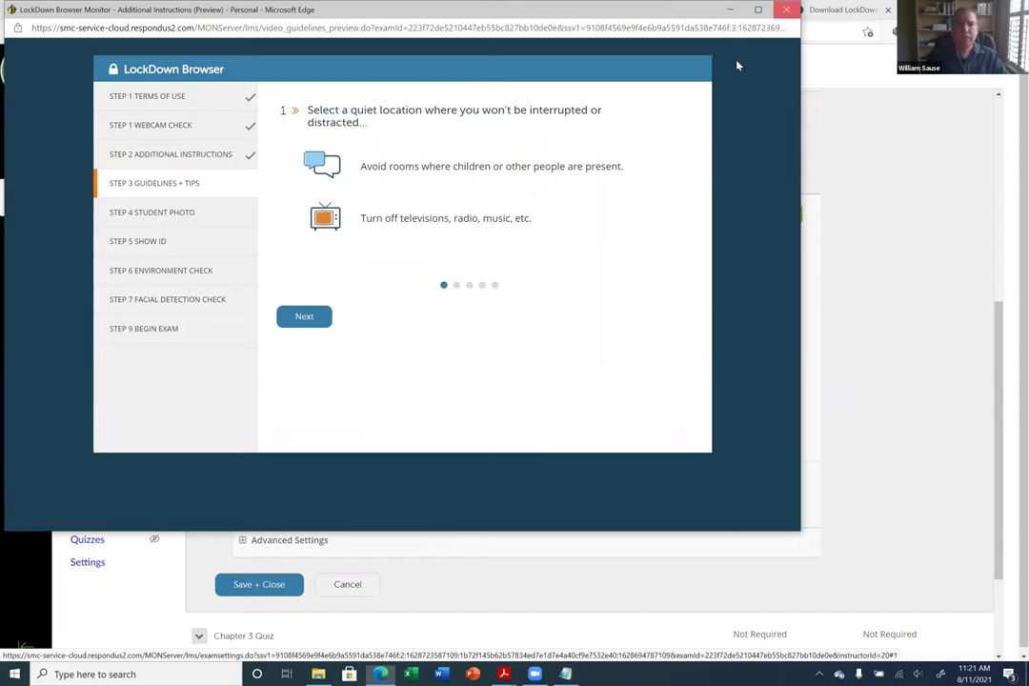
scroll(422, 370, "down", 1)
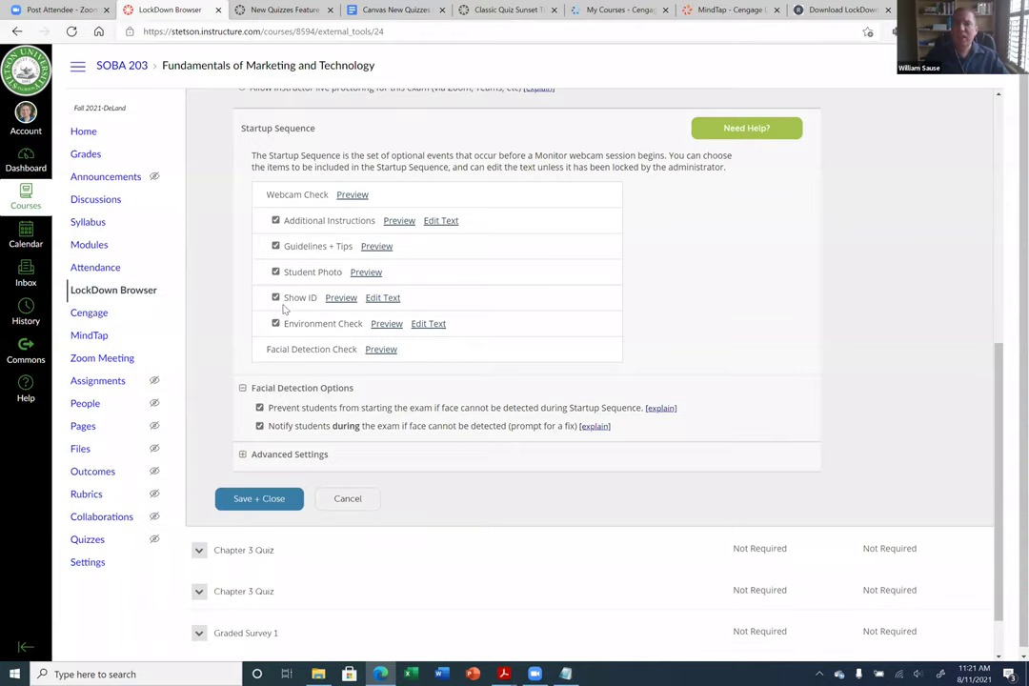
Step: Uncheck Show ID so the startup sequence skips the ID check
left_click(275, 298)
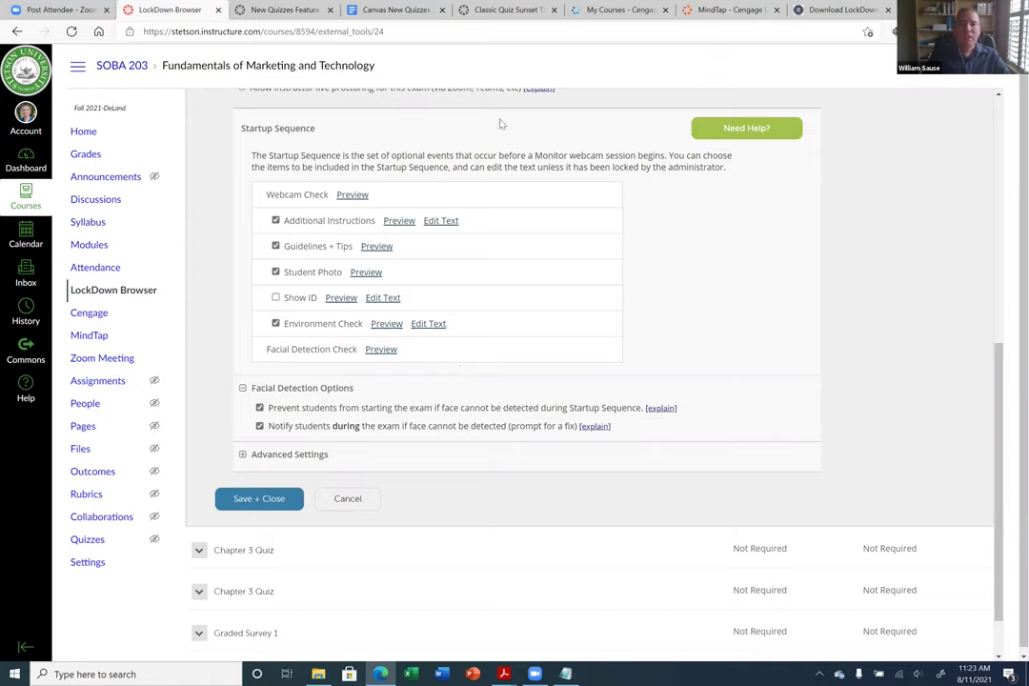
Step: Review the proctoring options, highlighting the live proctoring option's description
scroll(399, 216, "up", 1)
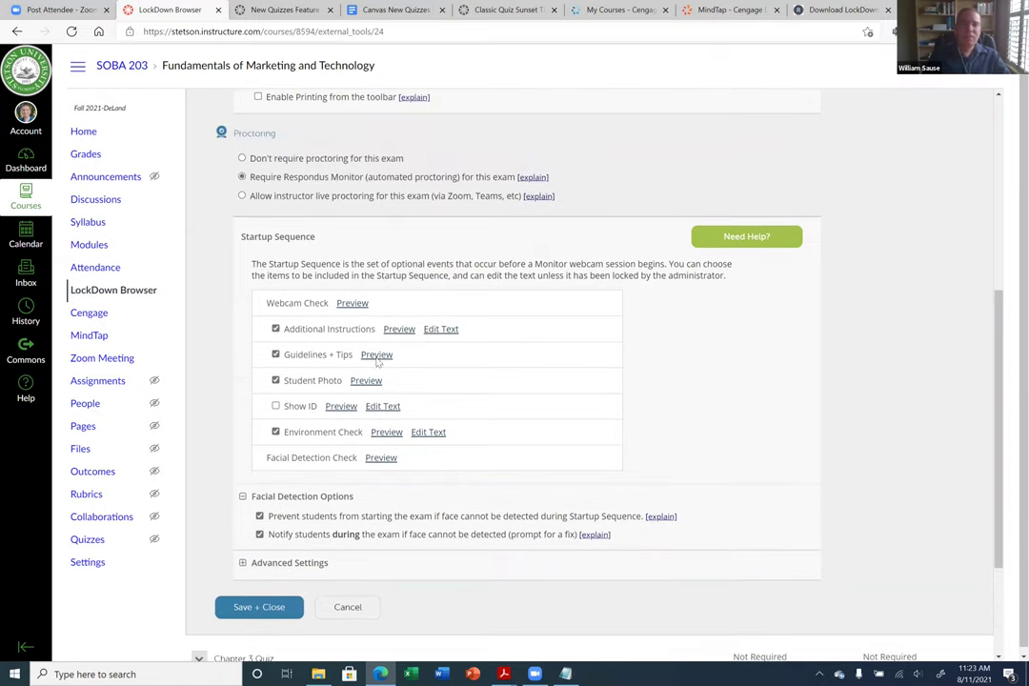
scroll(447, 314, "down", 1)
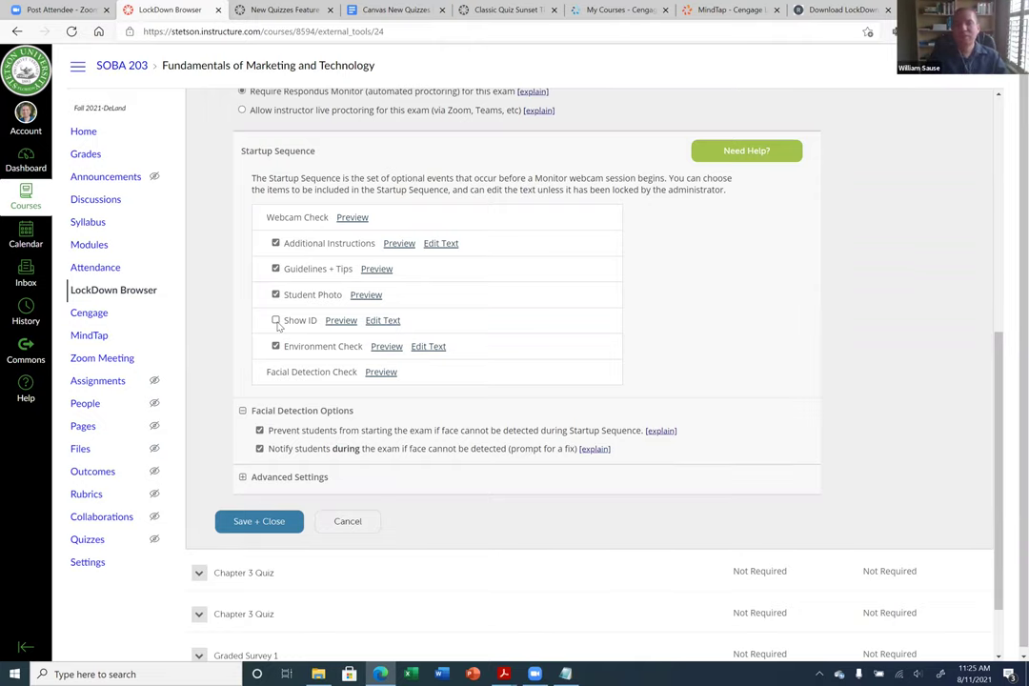
scroll(277, 324, "up", 3)
scroll(279, 226, "down", 2)
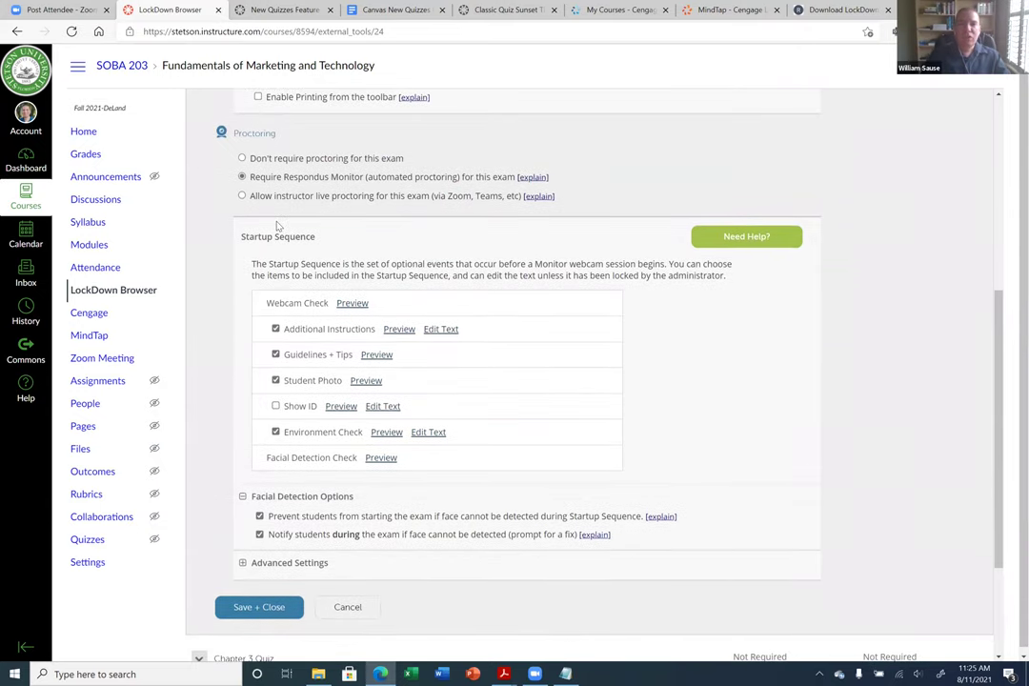
left_click_drag(248, 196, 538, 198)
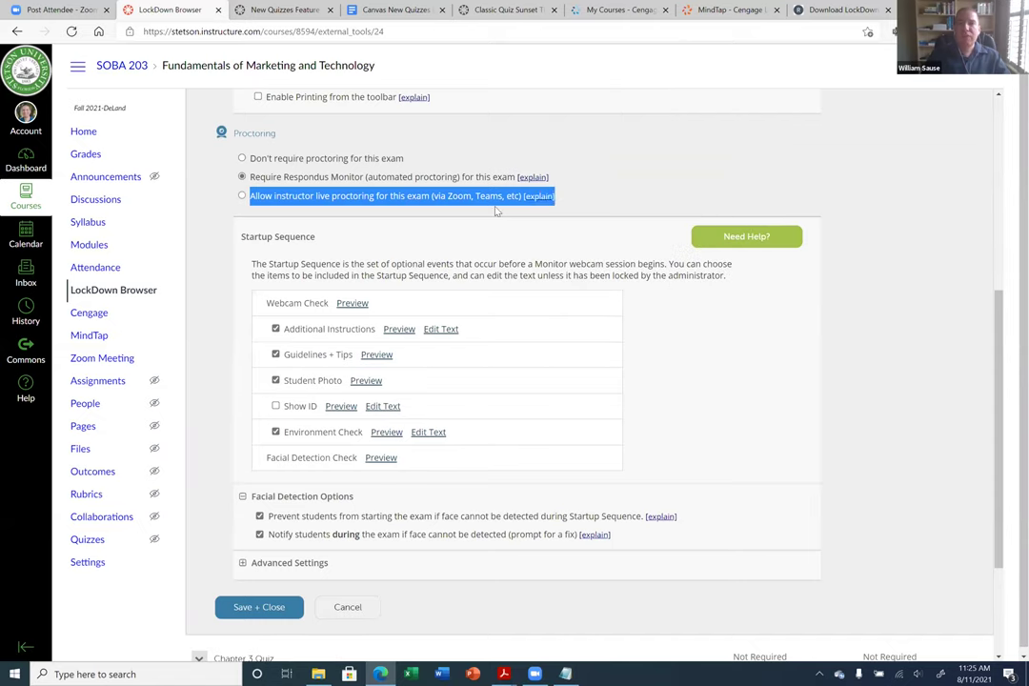
left_click(496, 212)
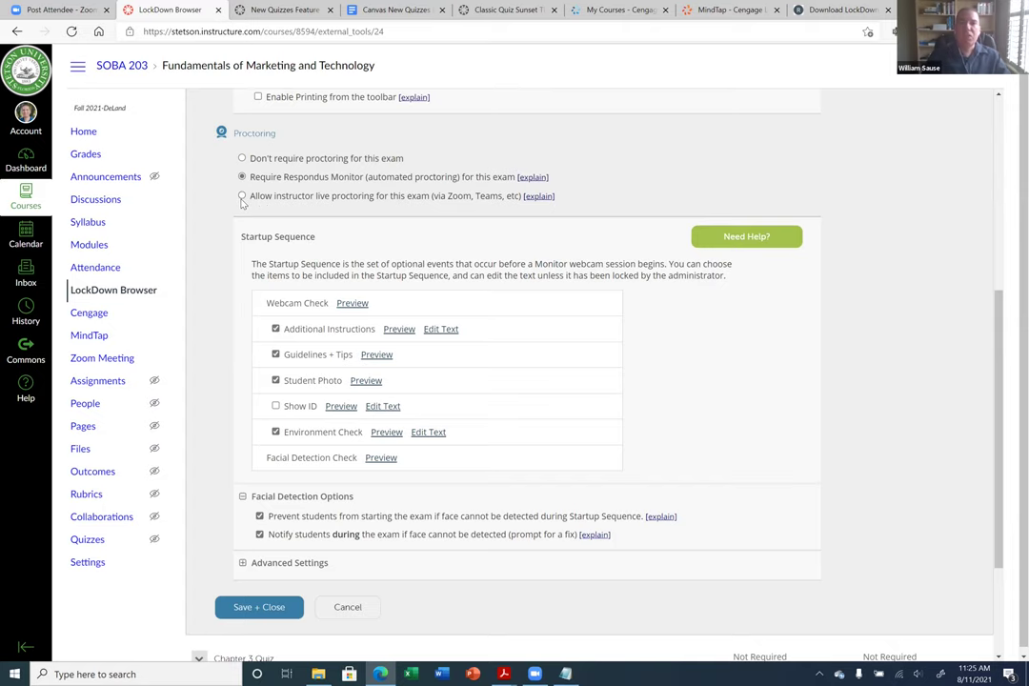
left_click(242, 196)
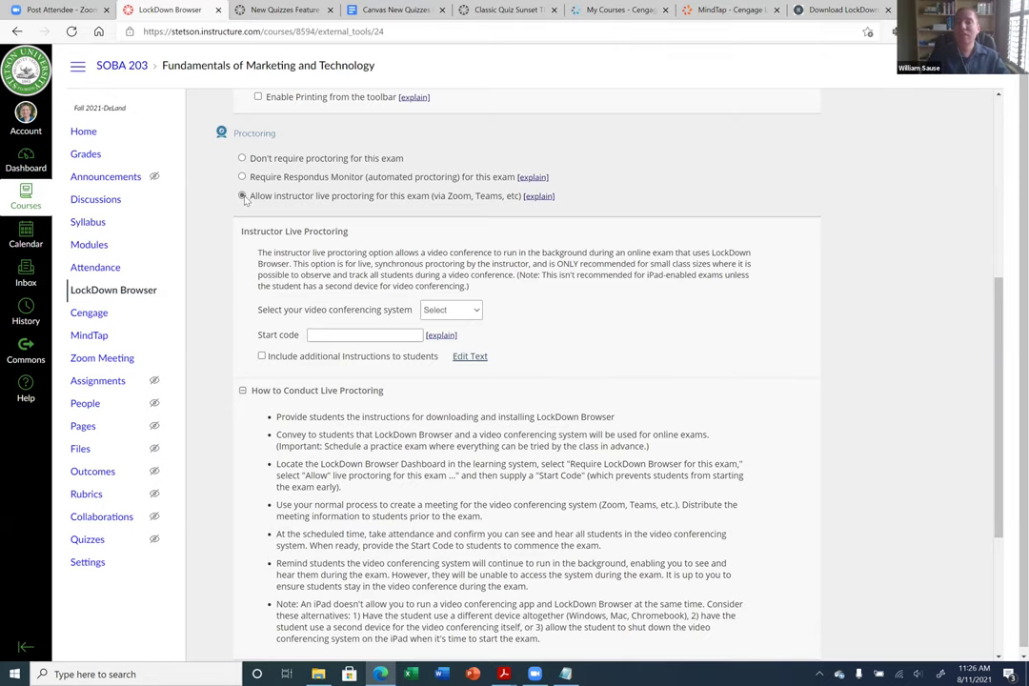
scroll(460, 327, "down", 3)
scroll(460, 327, "up", 2)
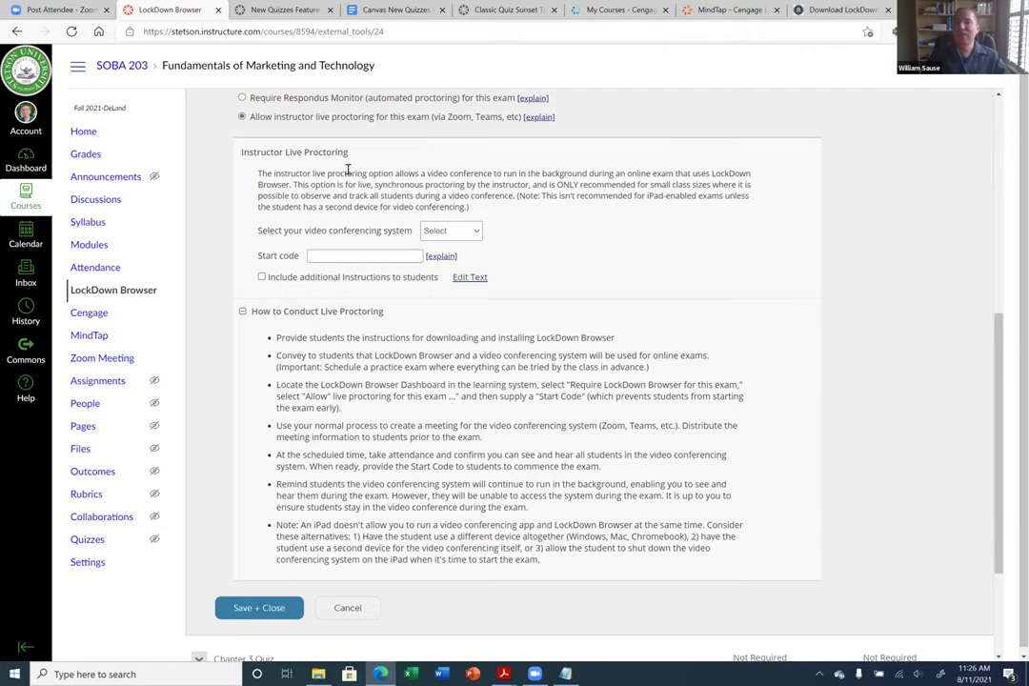
scroll(346, 170, "up", 1)
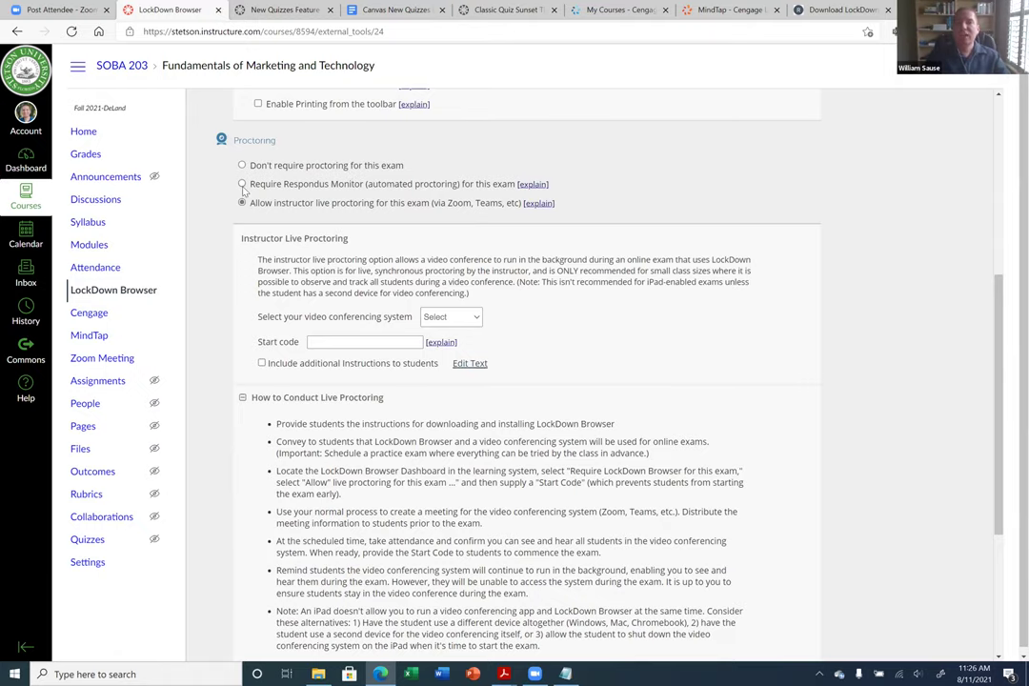
left_click(242, 184)
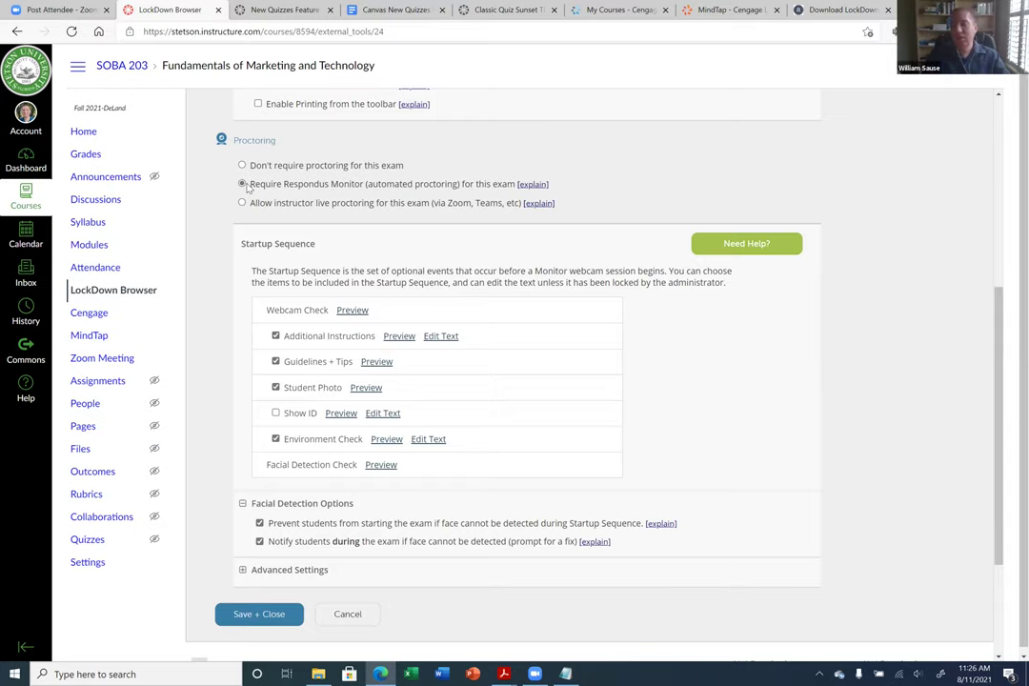
left_click(243, 202)
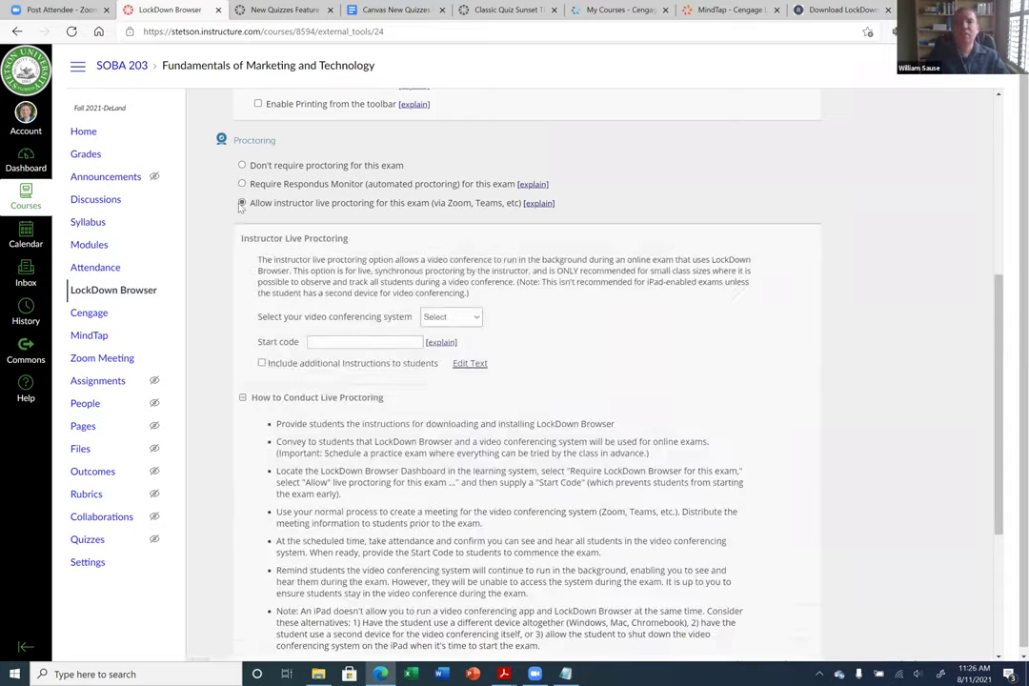
left_click(242, 184)
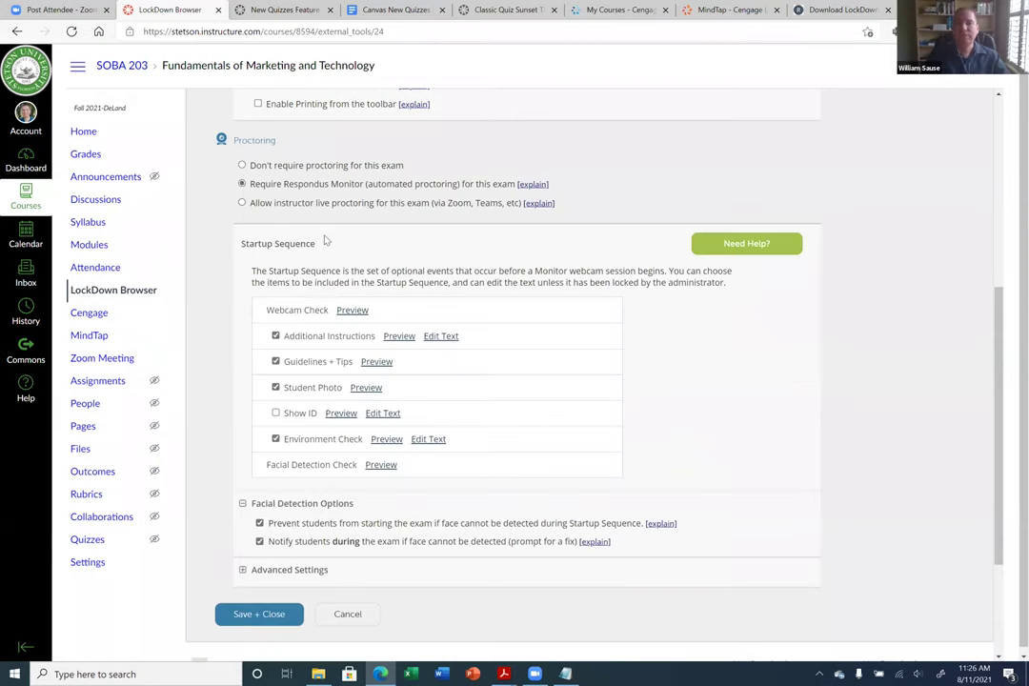
Step: Save + Close and confirm the quiz row requires LockDown Browser + Webcam
left_click(257, 615)
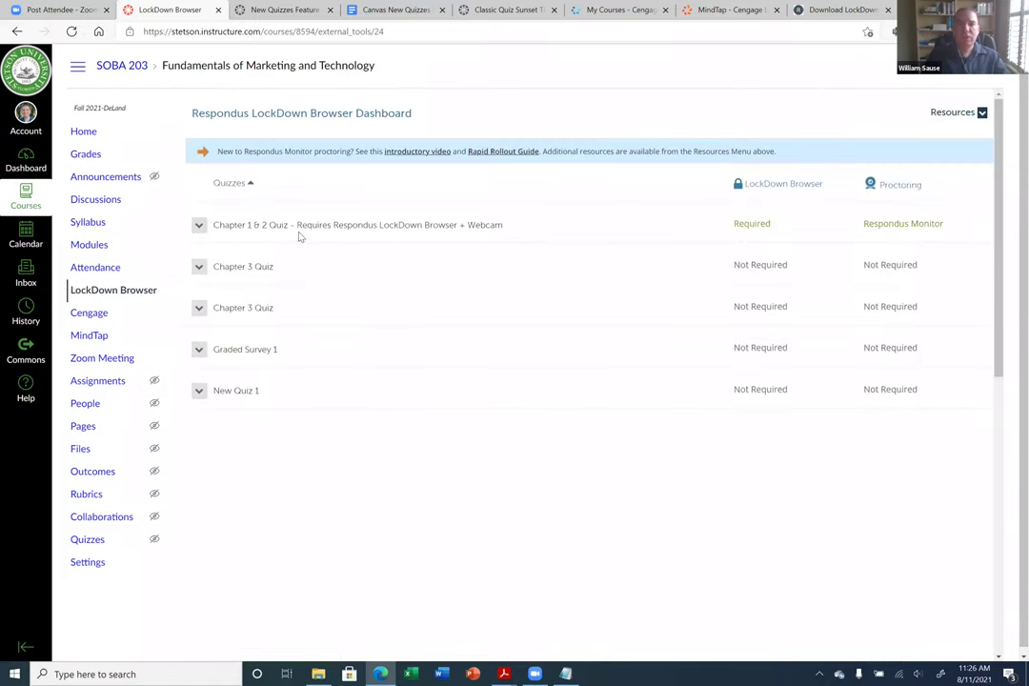
left_click_drag(296, 224, 502, 225)
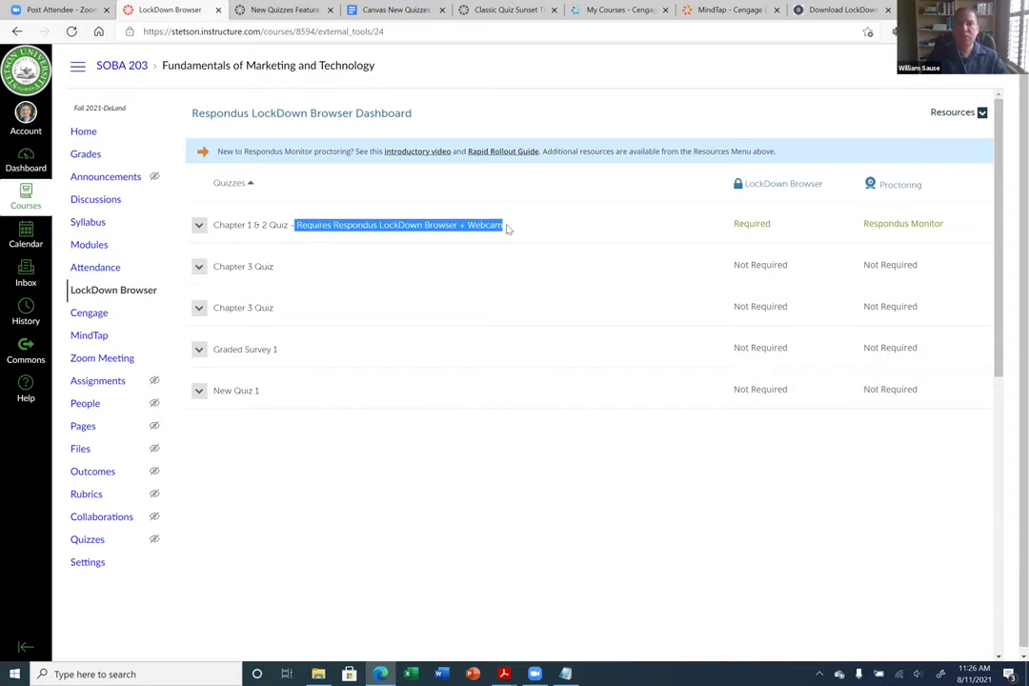
left_click(427, 229)
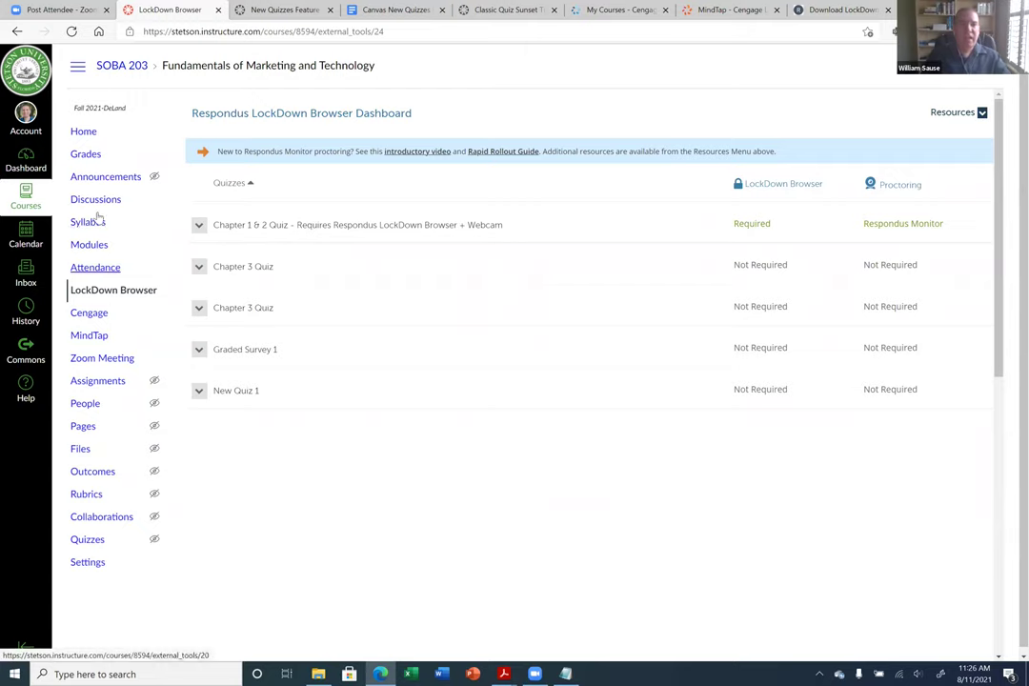
Step: Check the Chapter 1 & 2 Quiz details from Modules, then return to Modules
left_click(88, 246)
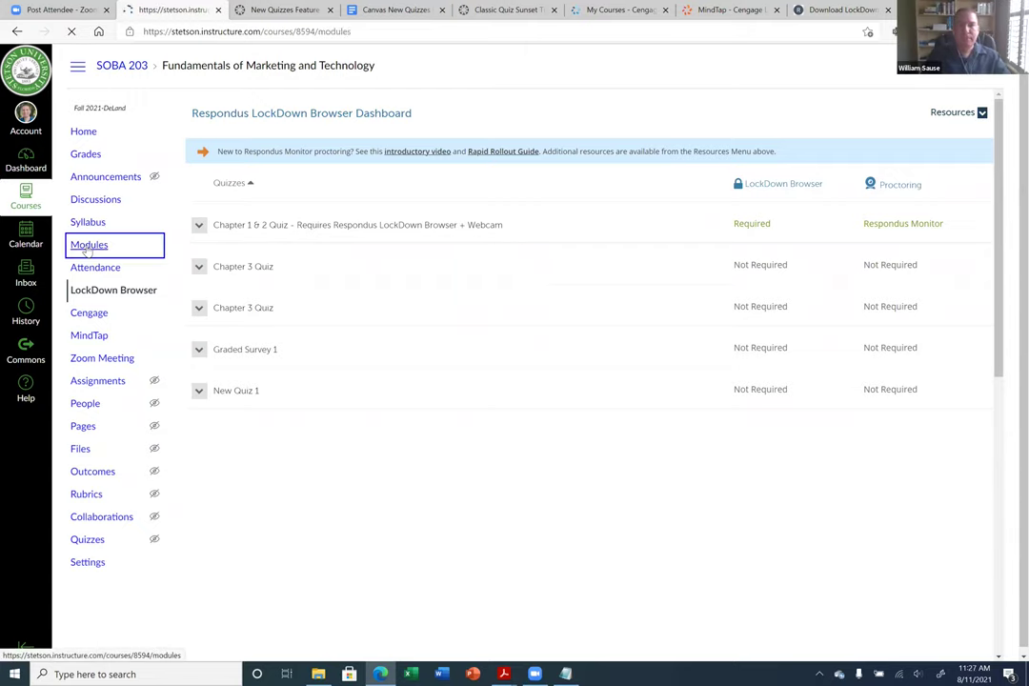
scroll(291, 357, "down", 4)
scroll(296, 362, "down", 1)
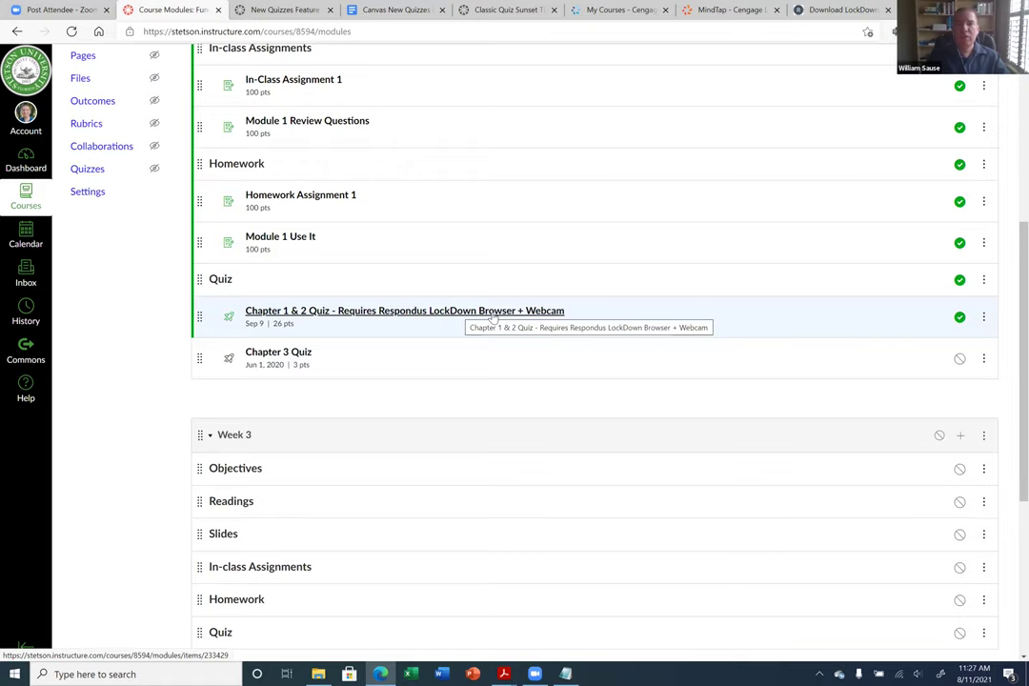
left_click(493, 315)
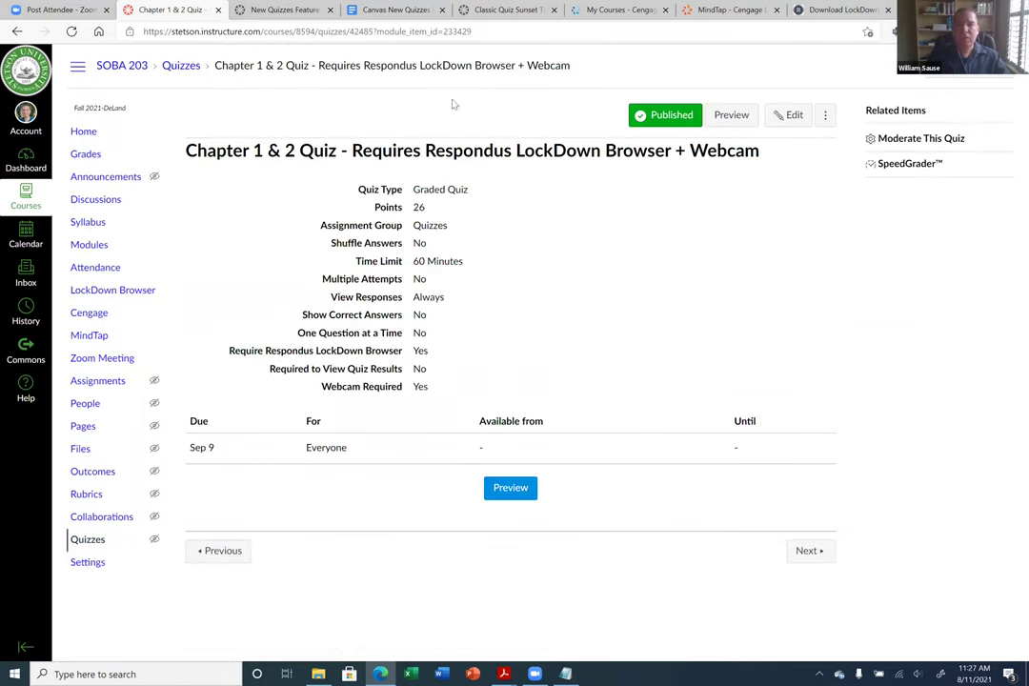
left_click(107, 245)
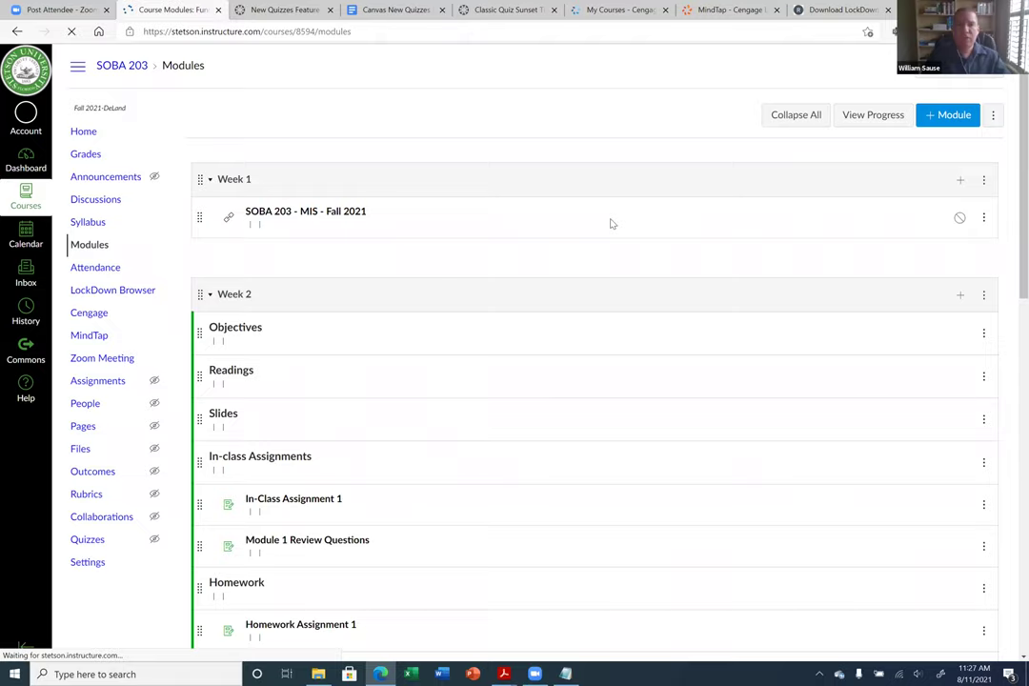
Step: As the test student, open Chapter 1 & 2 Quiz and try to take it
scroll(591, 239, "down", 3)
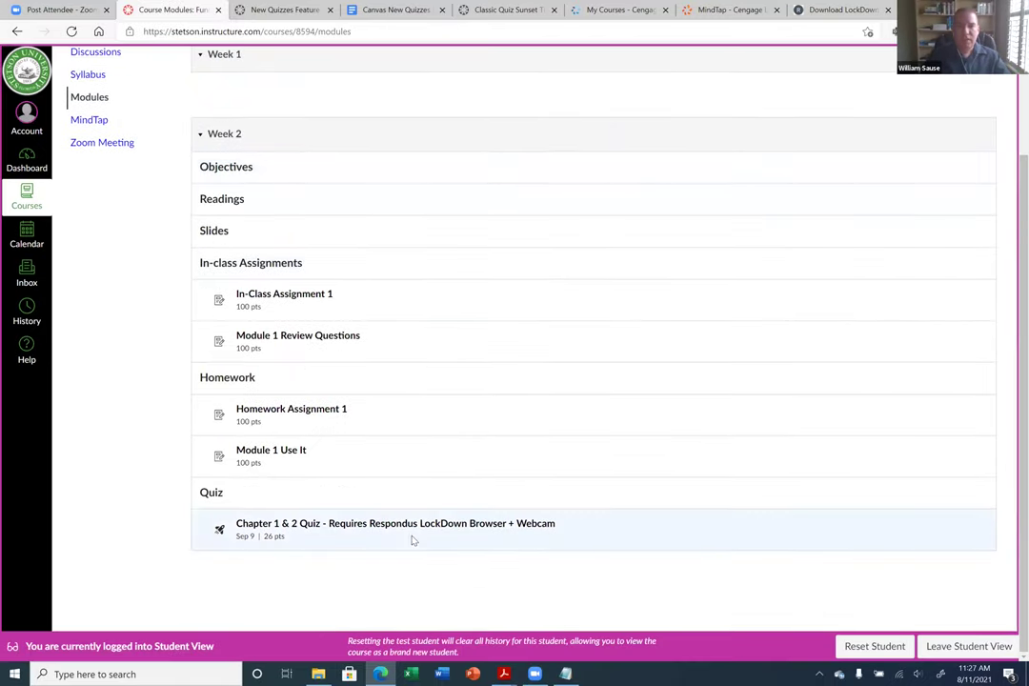
left_click(414, 533)
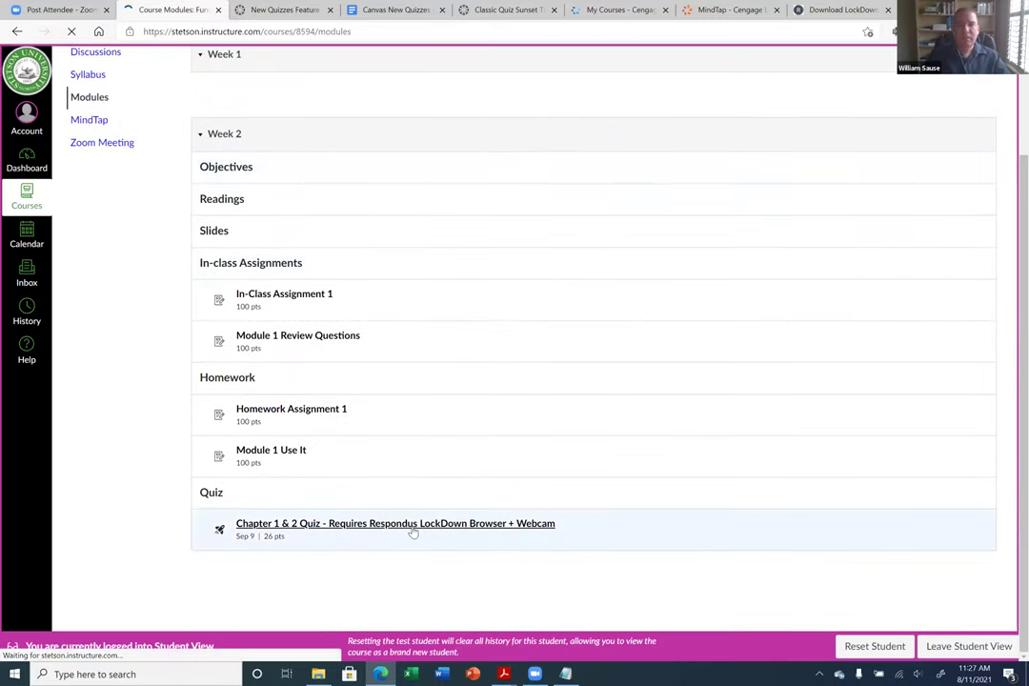
left_click(519, 211)
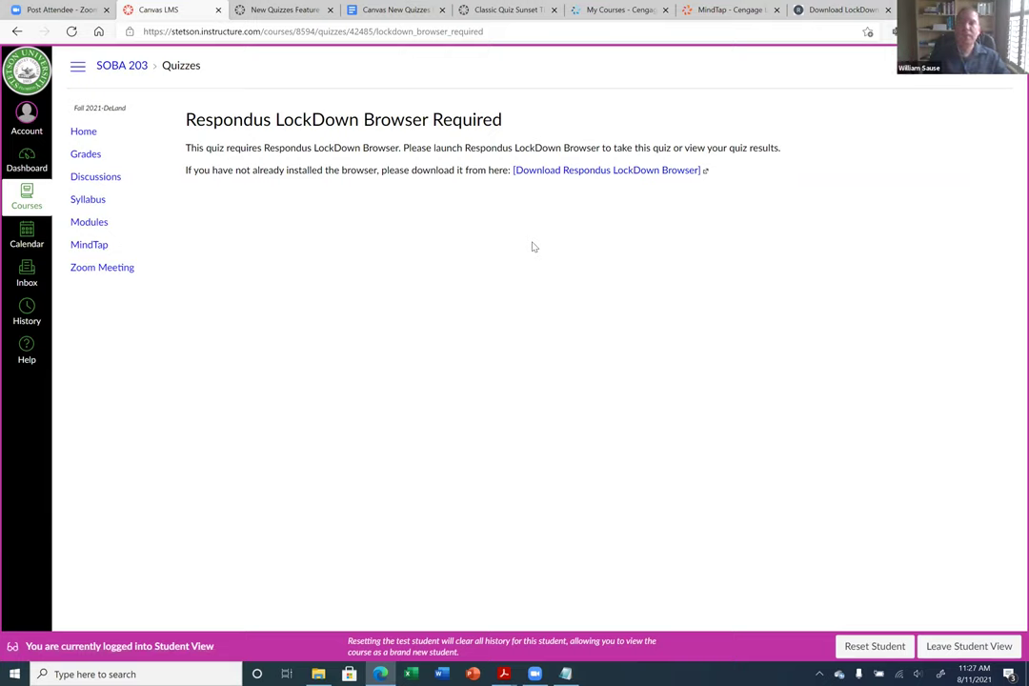
left_click(630, 169)
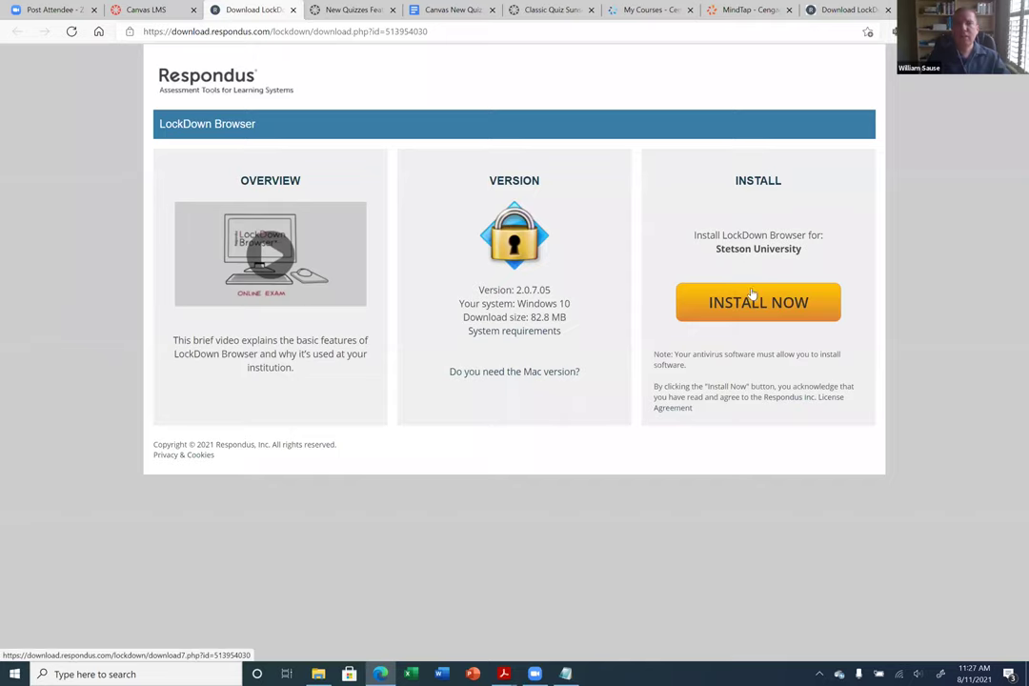
left_click(293, 11)
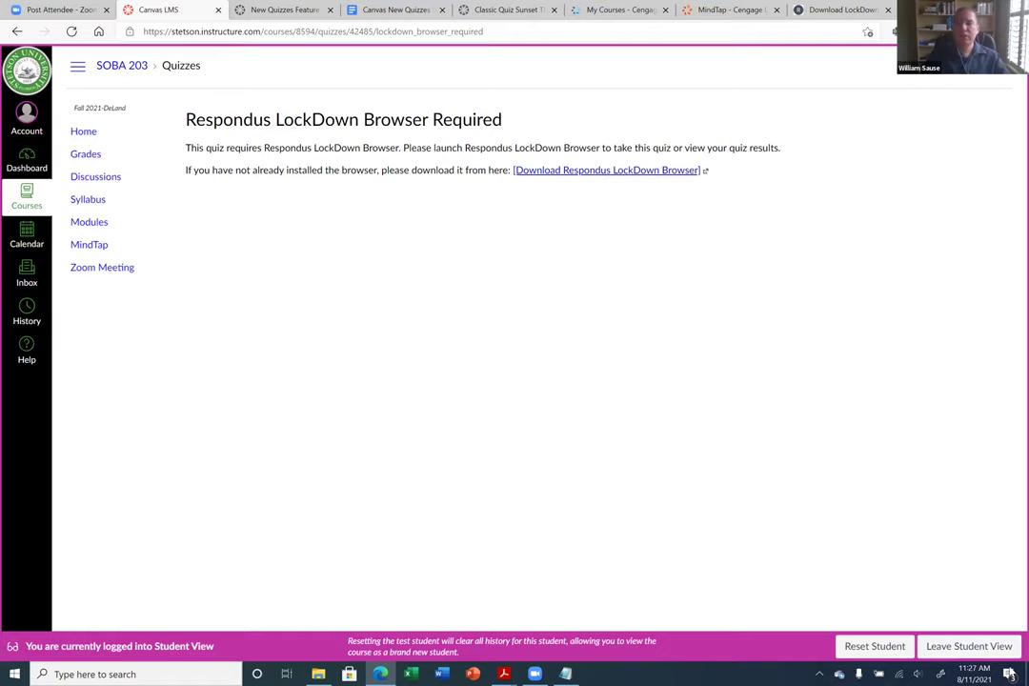
Step: Exit Student View and return to the SOBA 203 Modules page as instructor
left_click(953, 646)
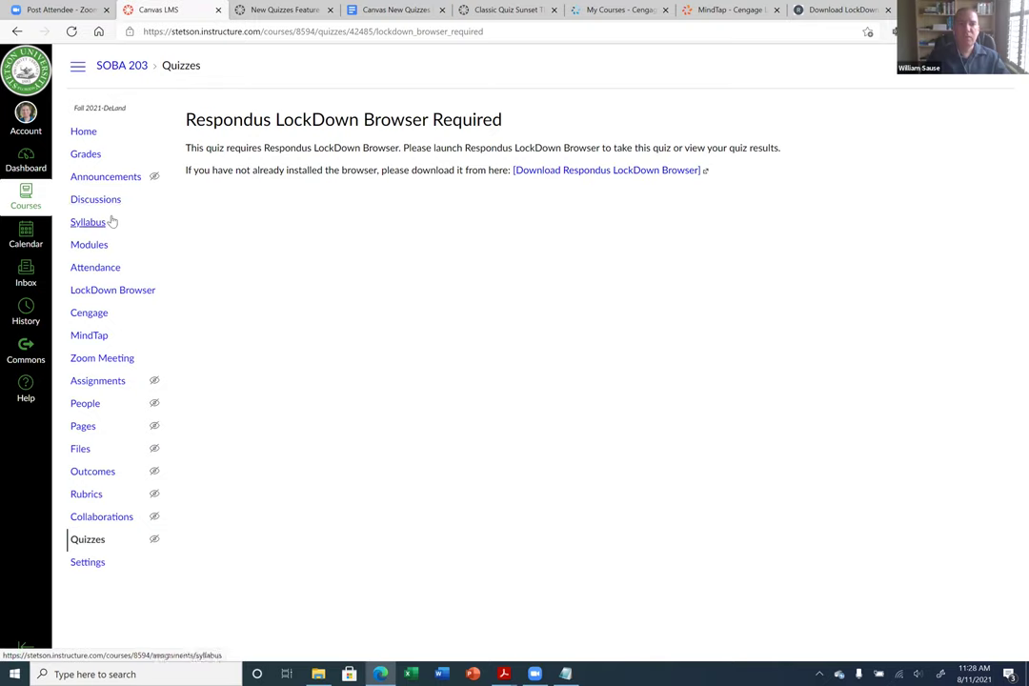
left_click(99, 247)
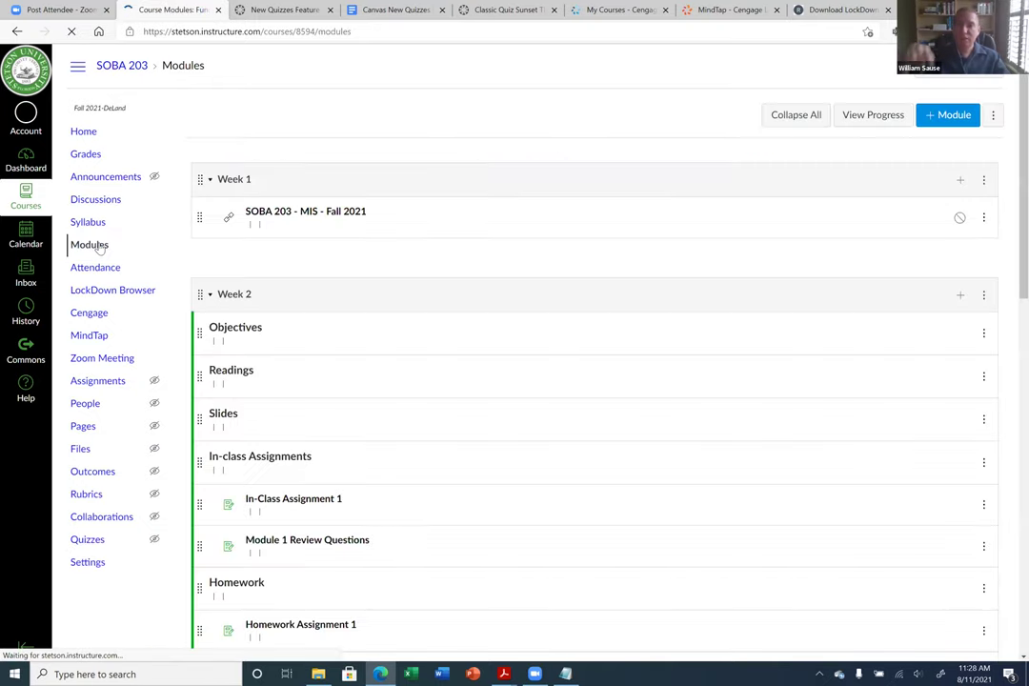
scroll(398, 232, "down", 5)
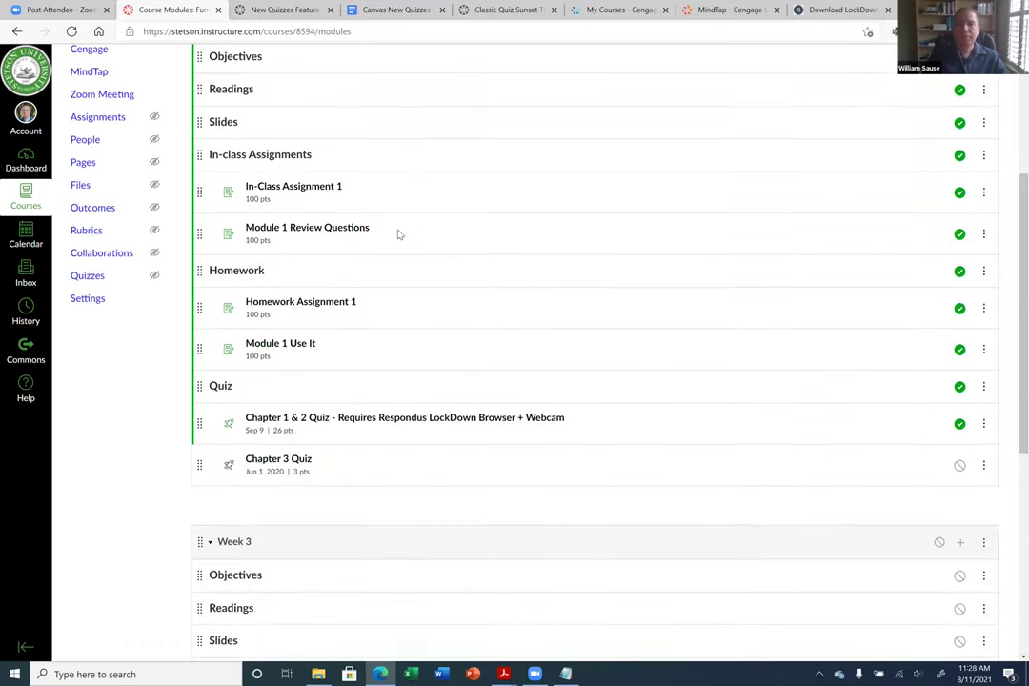
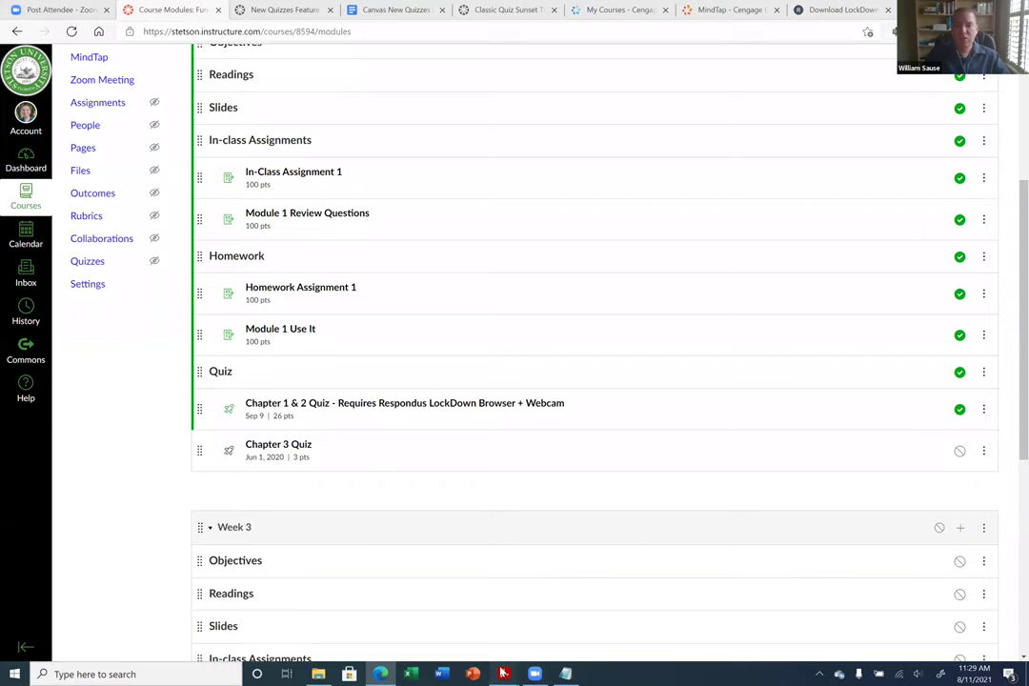
Step: Bring the Canvas Workshop PDF to the front and scroll back through it
mouse_move(503, 674)
left_click(434, 610)
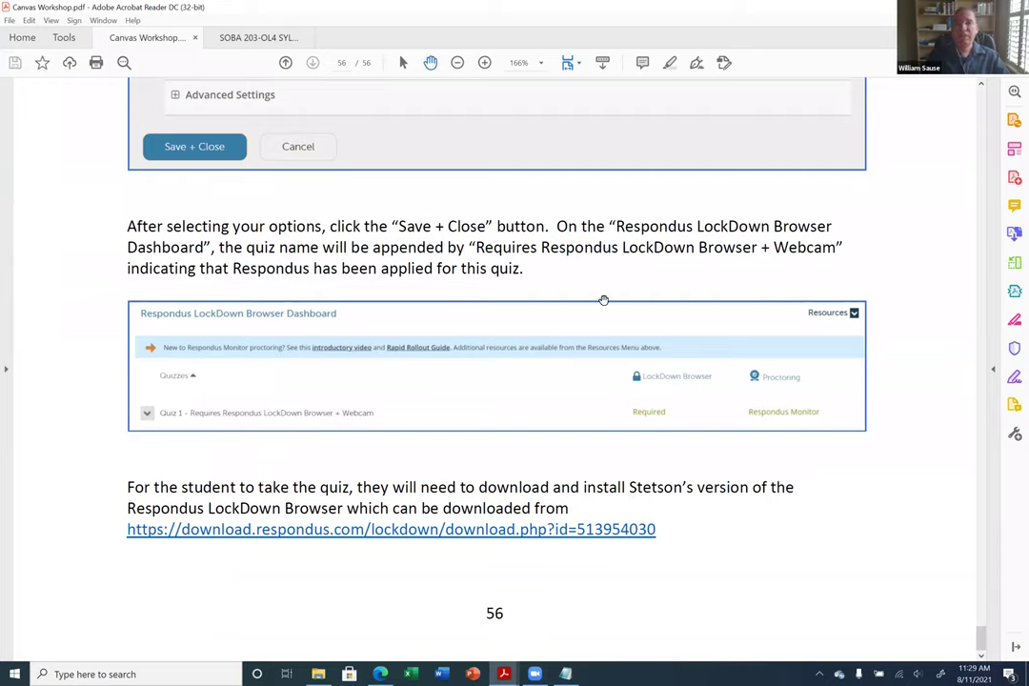
left_click_drag(983, 643, 978, 568)
scroll(501, 420, "up", 20)
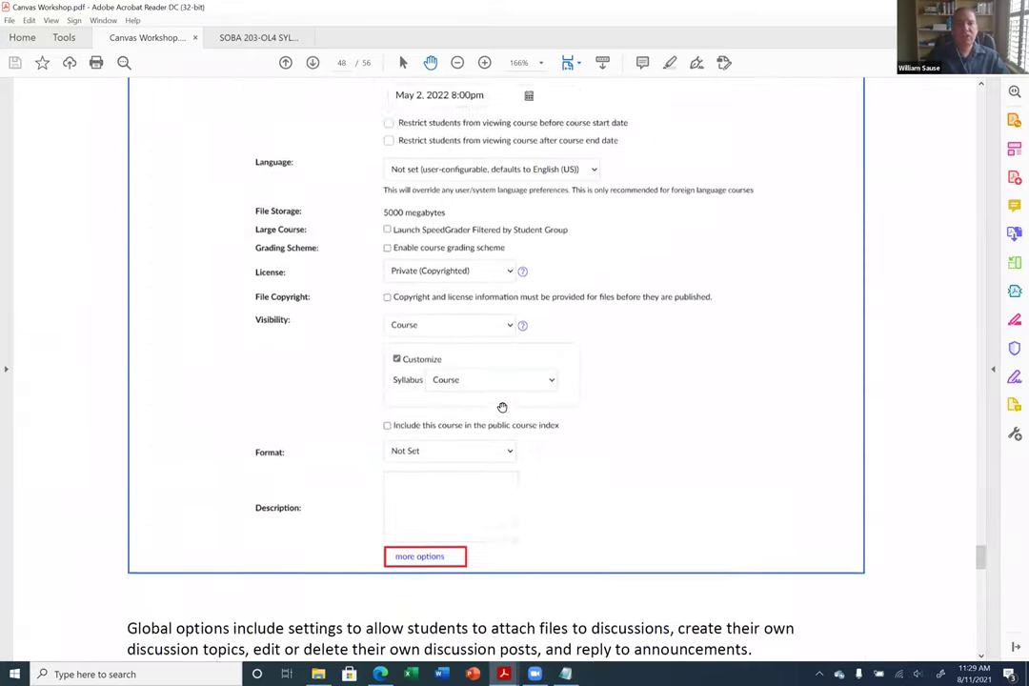
scroll(501, 400, "up", 10)
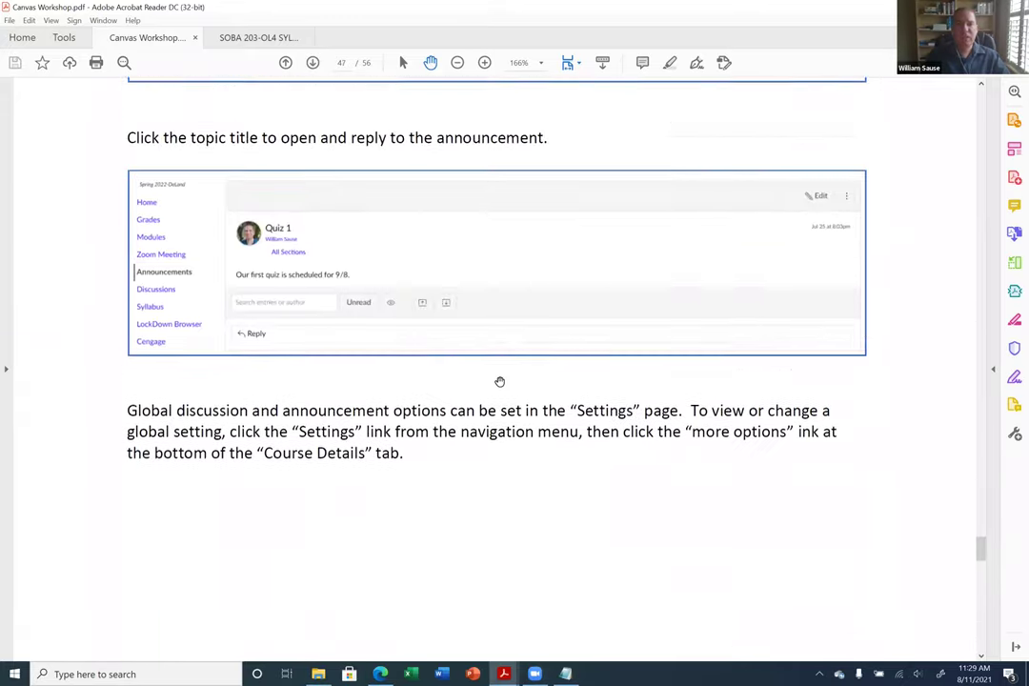
scroll(499, 376, "up", 10)
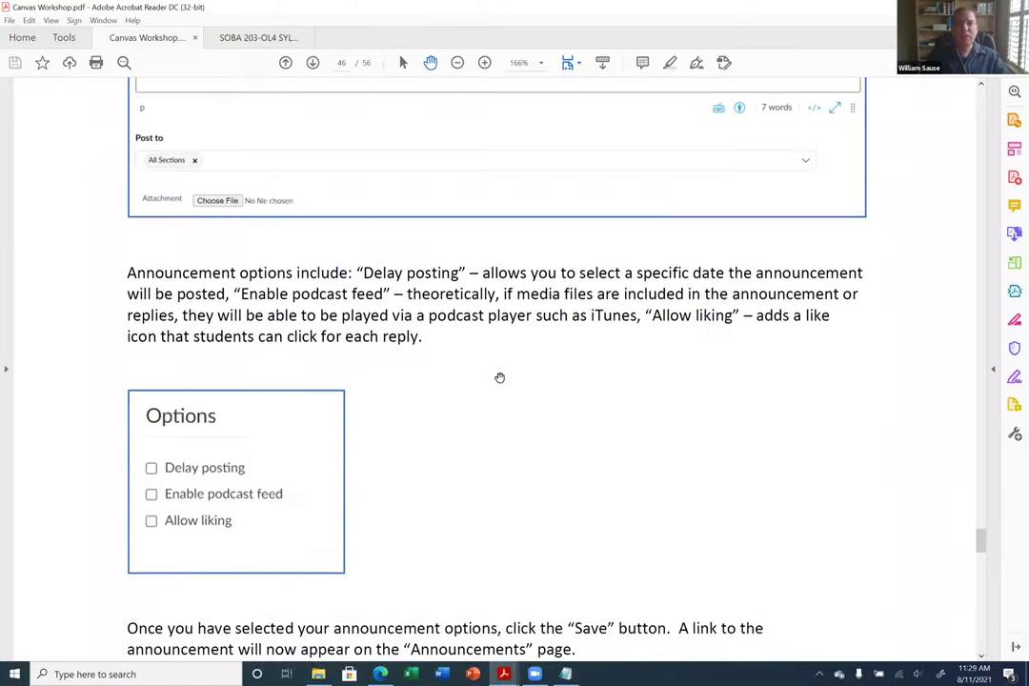
scroll(499, 375, "up", 10)
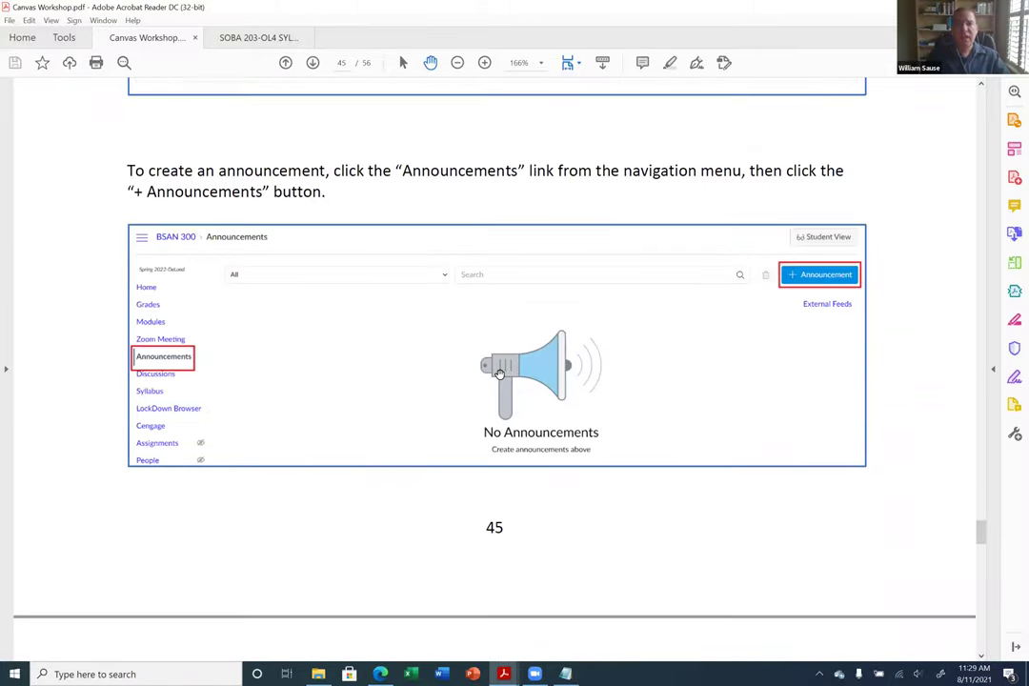
scroll(499, 374, "up", 10)
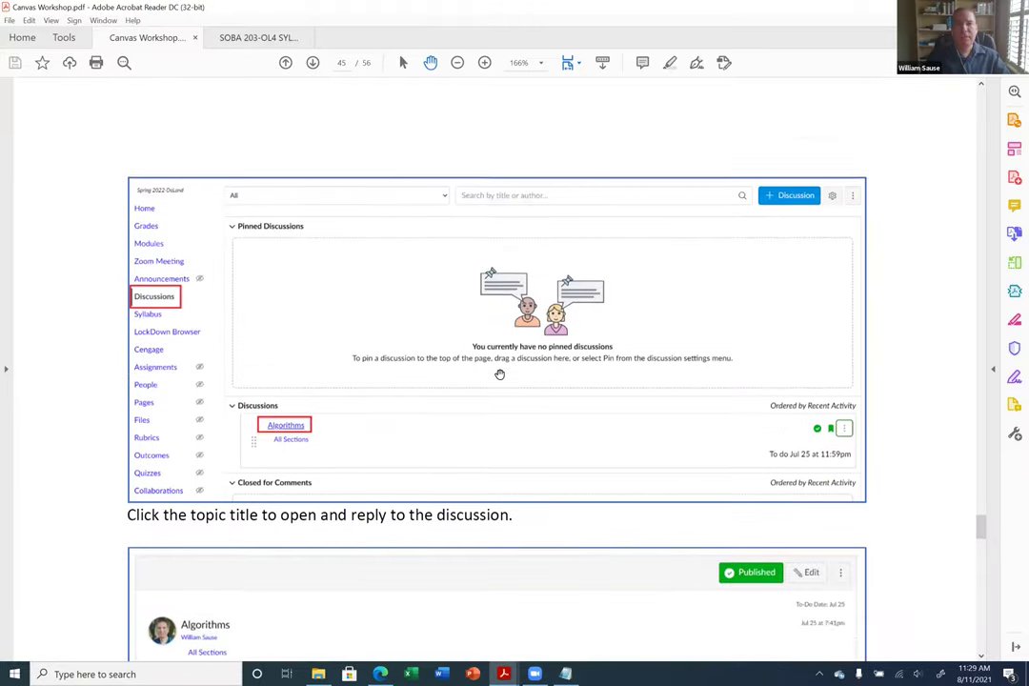
scroll(499, 374, "up", 10)
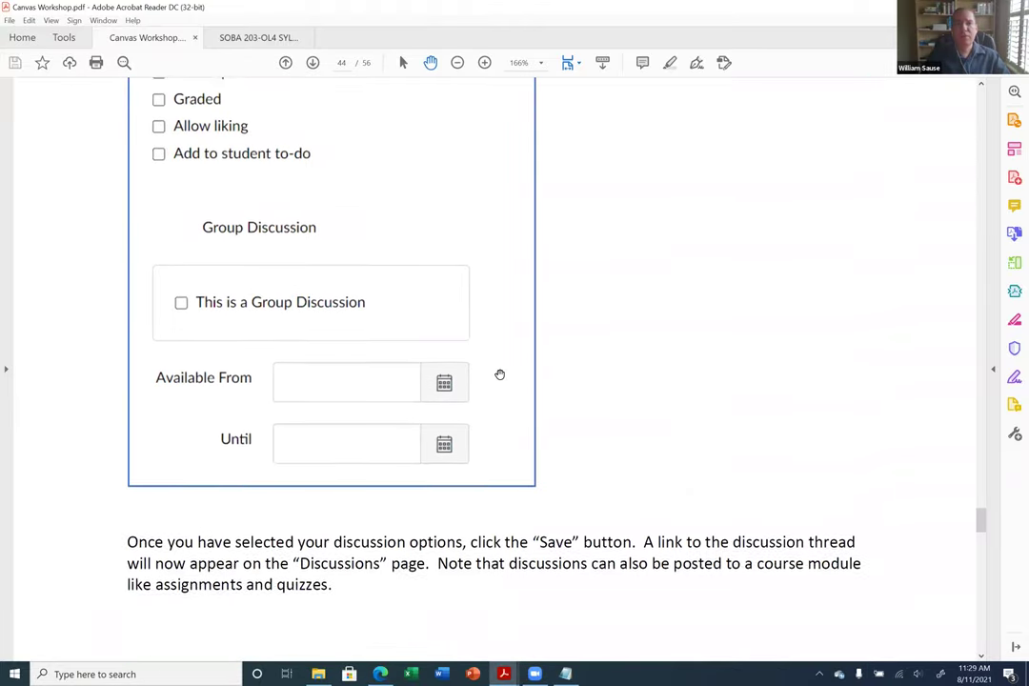
scroll(499, 373, "up", 5)
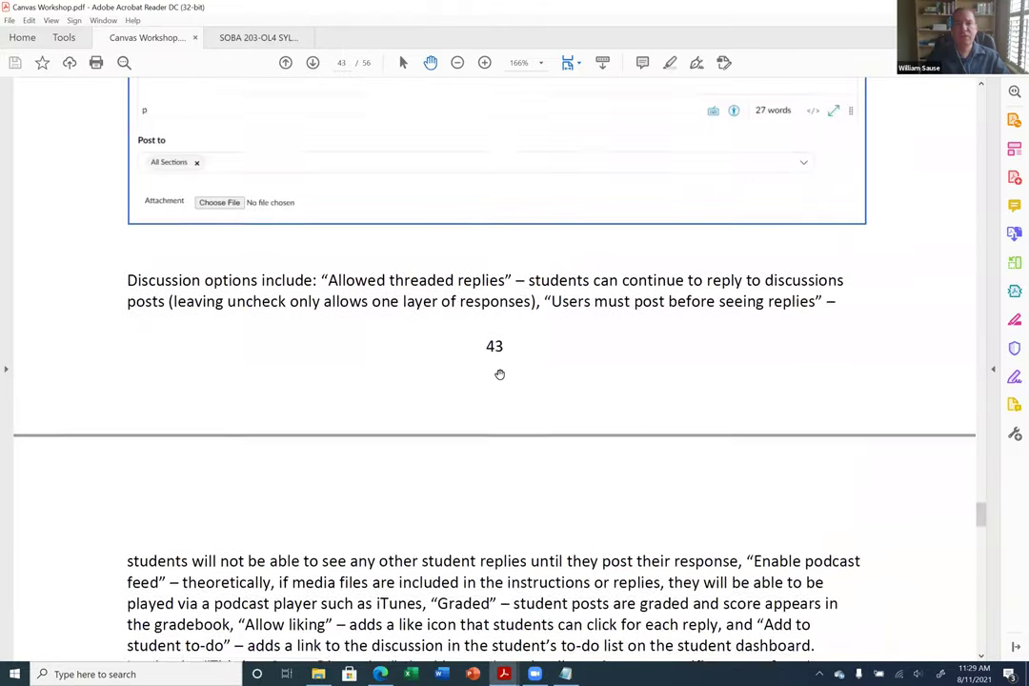
left_click_drag(979, 512, 983, 421)
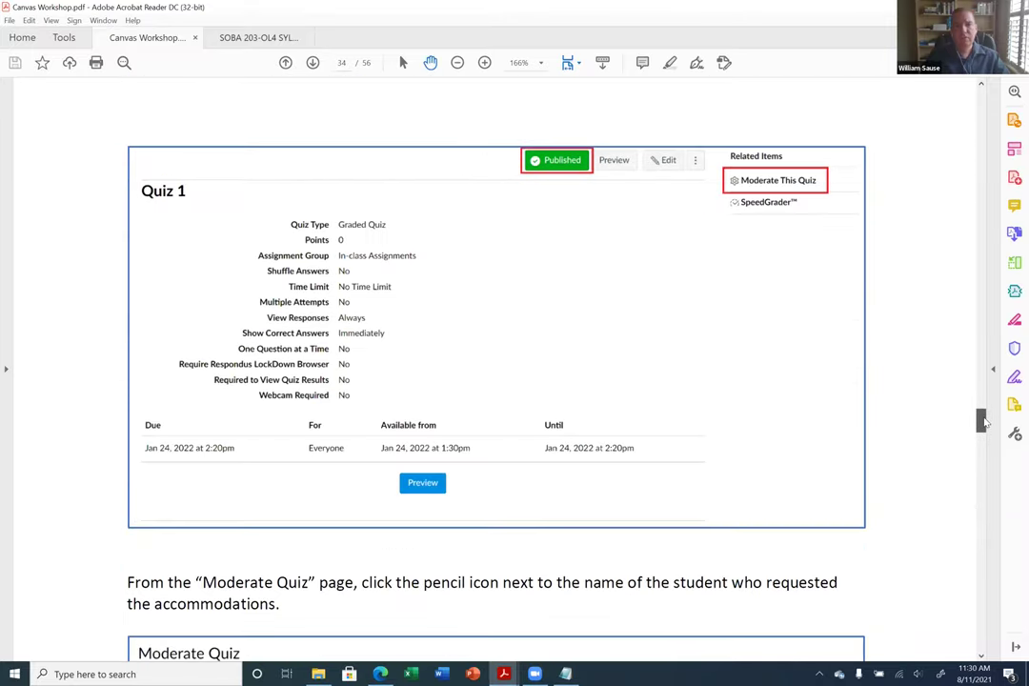
scroll(423, 301, "down", 2)
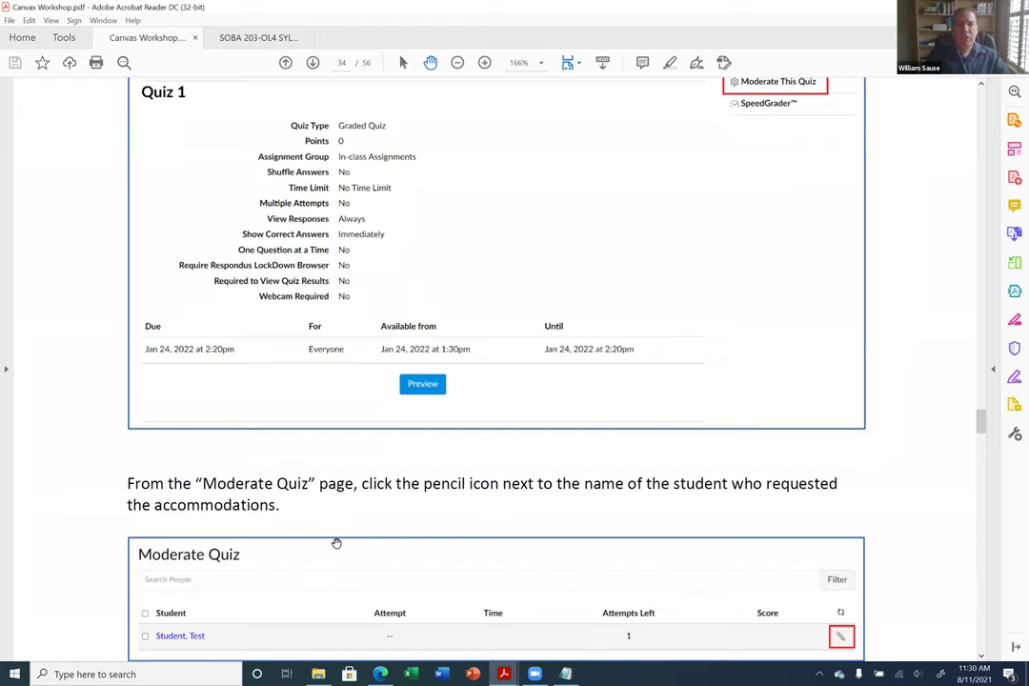
Step: Return to the SOBA 203 Modules page and open its Announcements
left_click(380, 673)
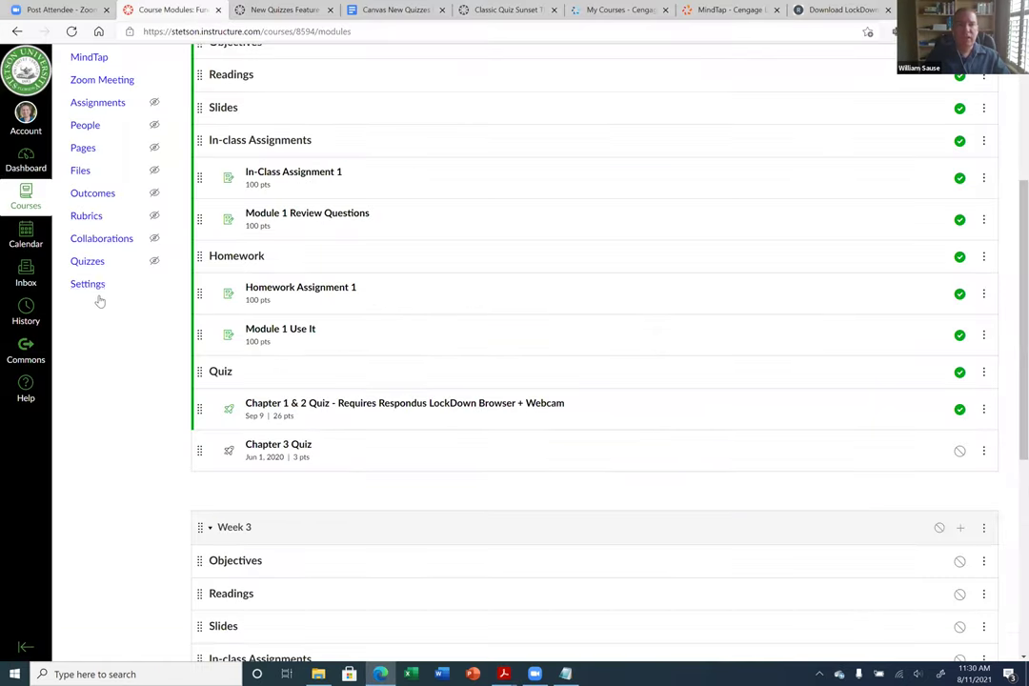
scroll(99, 298, "up", 3)
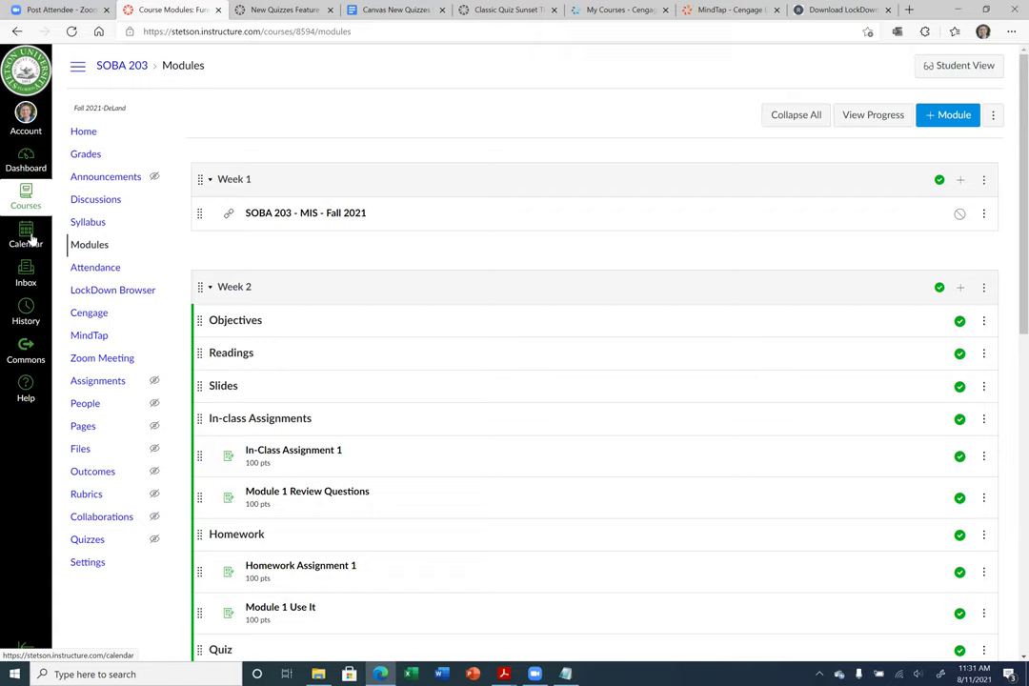
left_click(98, 177)
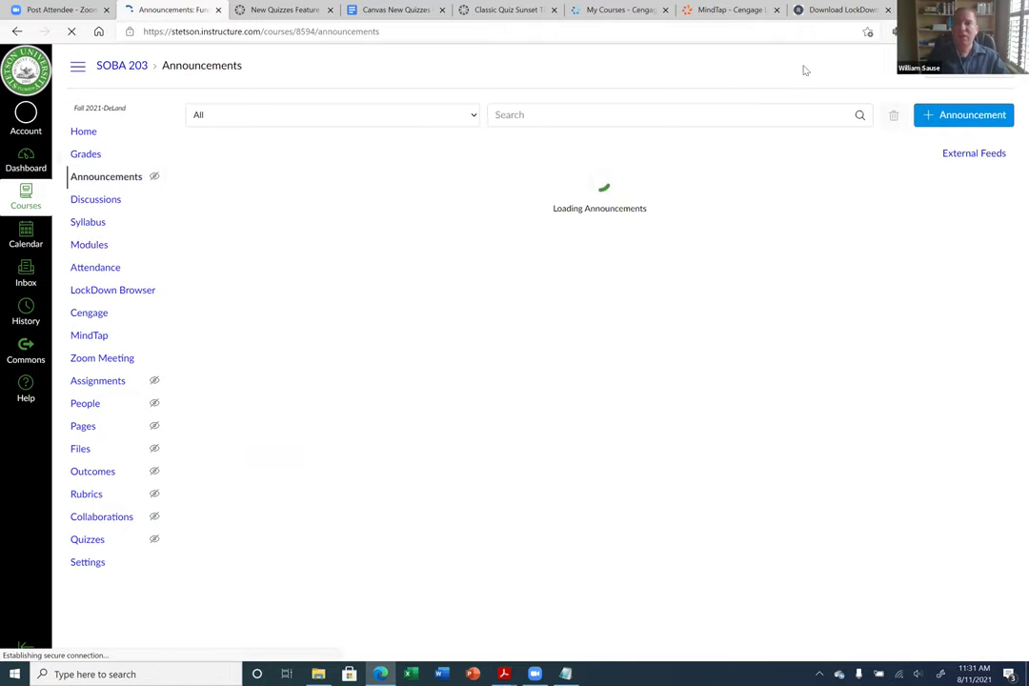
Step: Start a blank SOBA 203 announcement, look over the form, then bring up the Account panel
left_click(965, 115)
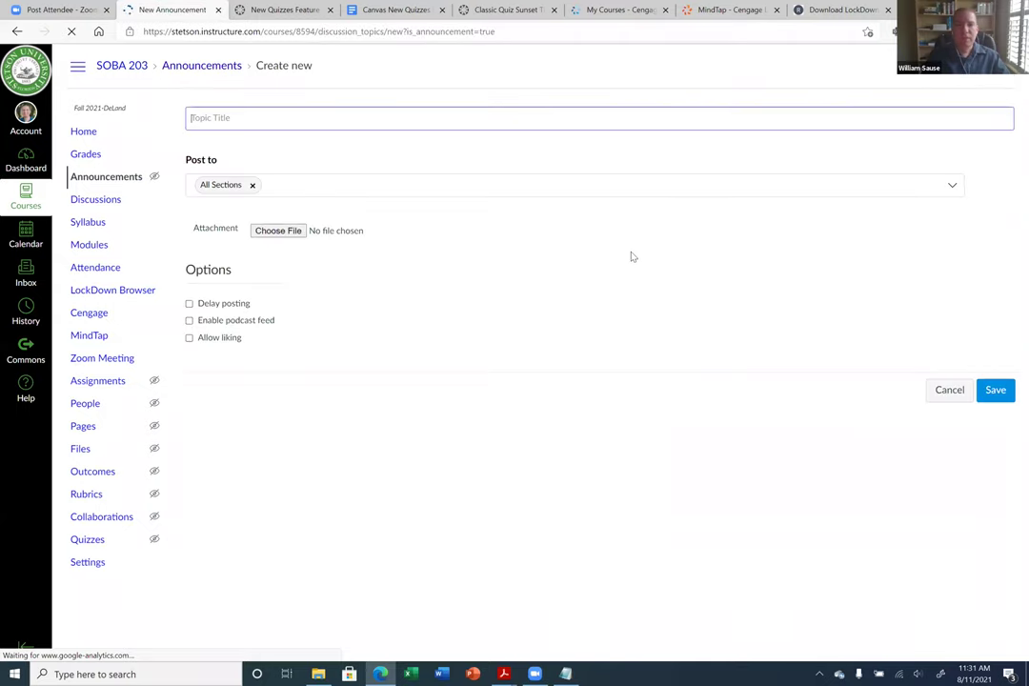
scroll(410, 305, "down", 1)
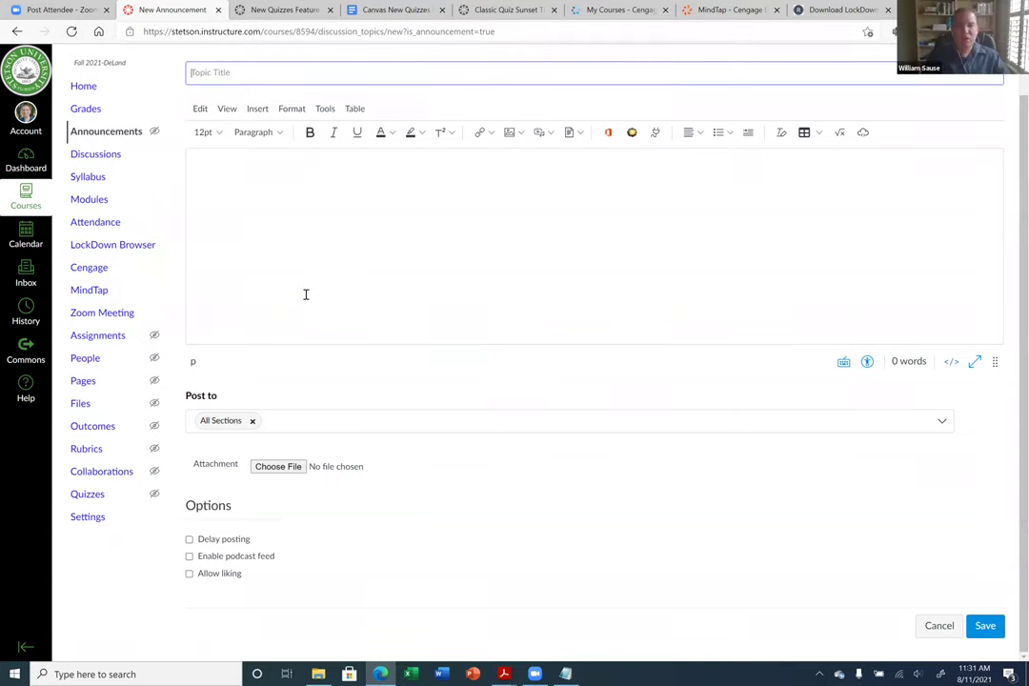
scroll(306, 294, "up", 1)
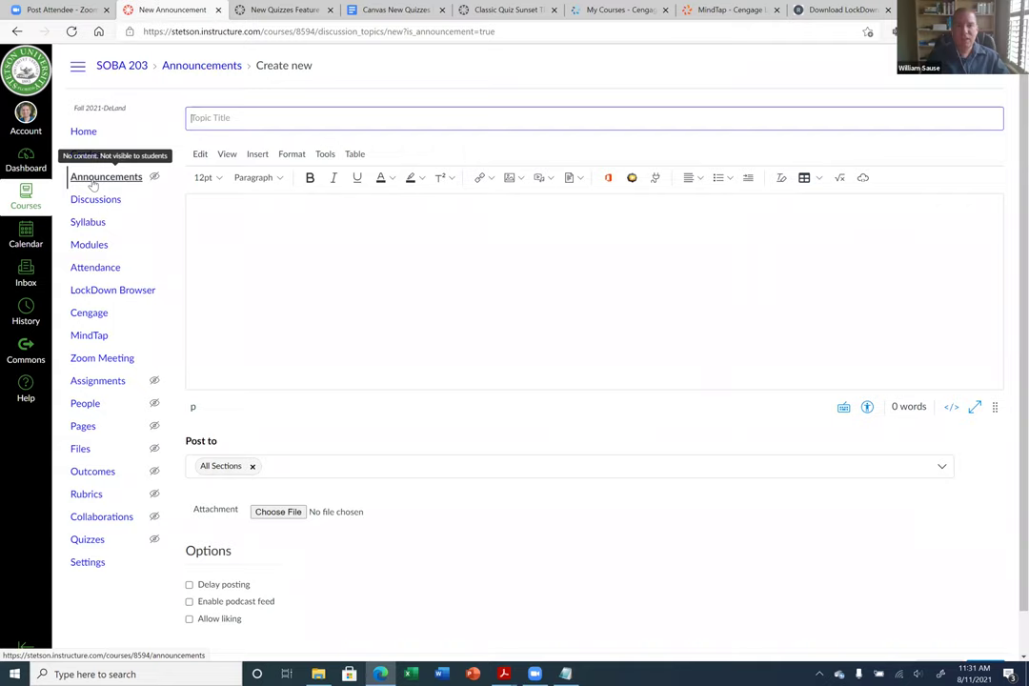
scroll(329, 486, "down", 1)
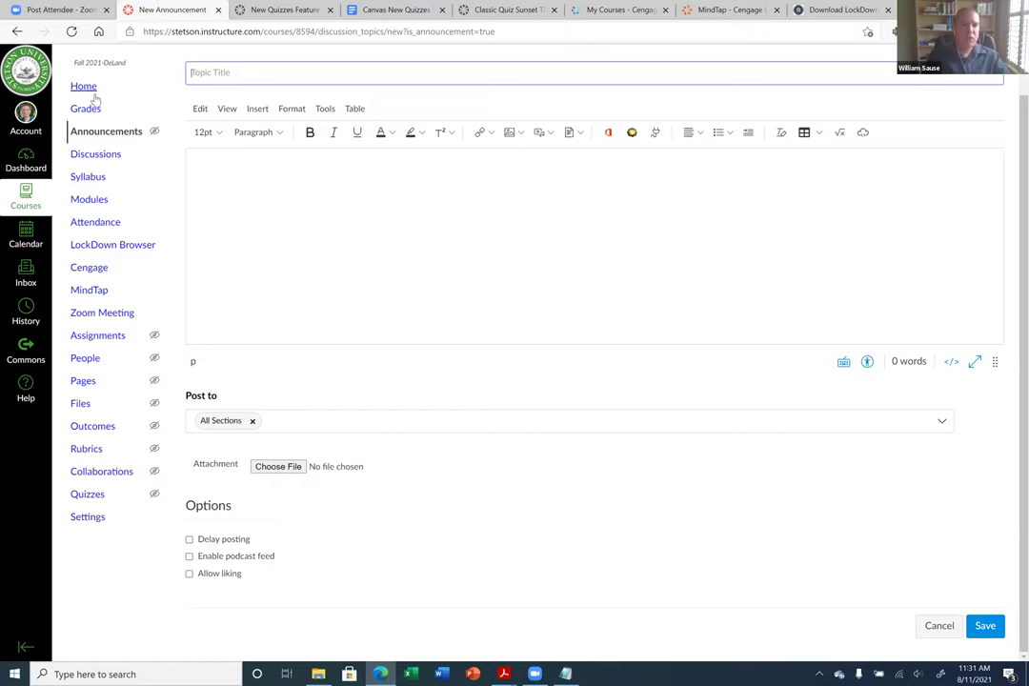
left_click(26, 124)
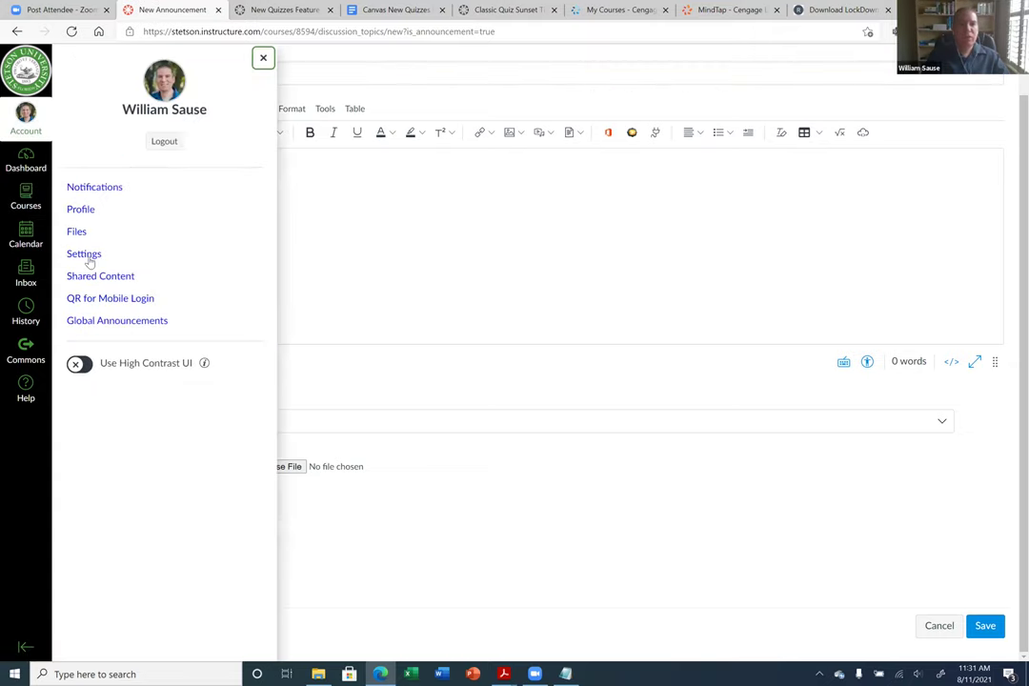
Step: Leave the unsaved announcement for the account Settings page and look through it
left_click(84, 254)
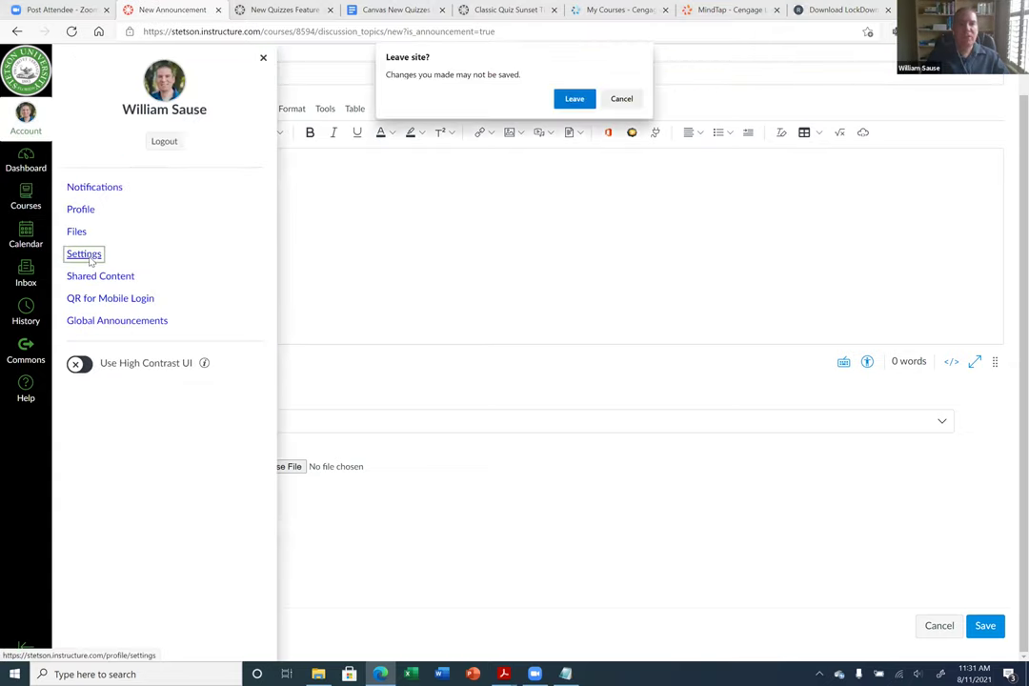
left_click(575, 101)
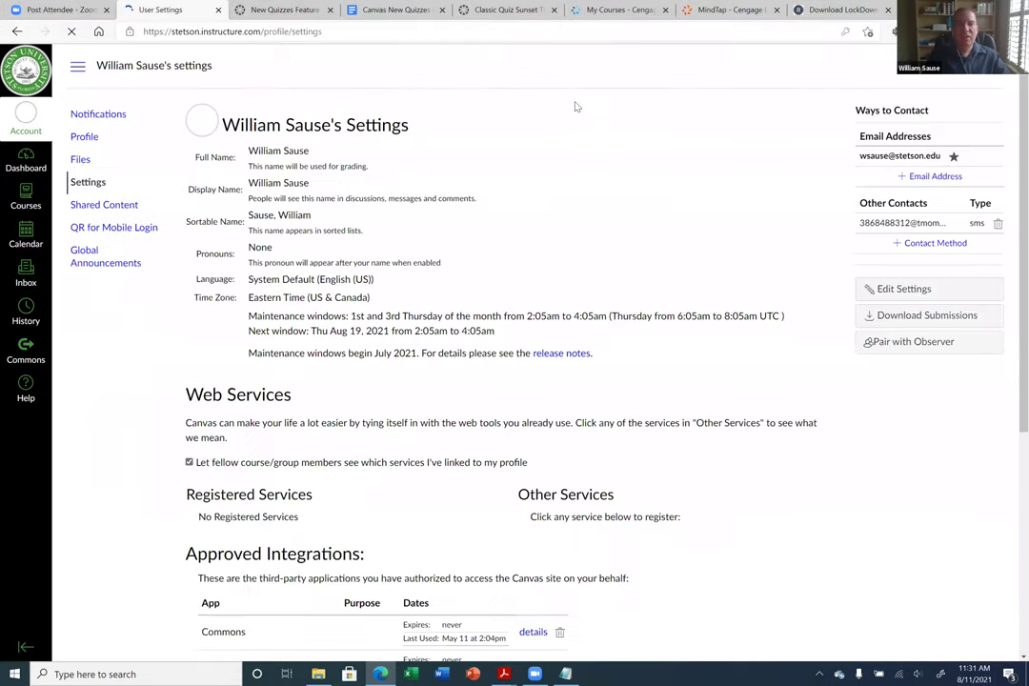
scroll(348, 252, "down", 4)
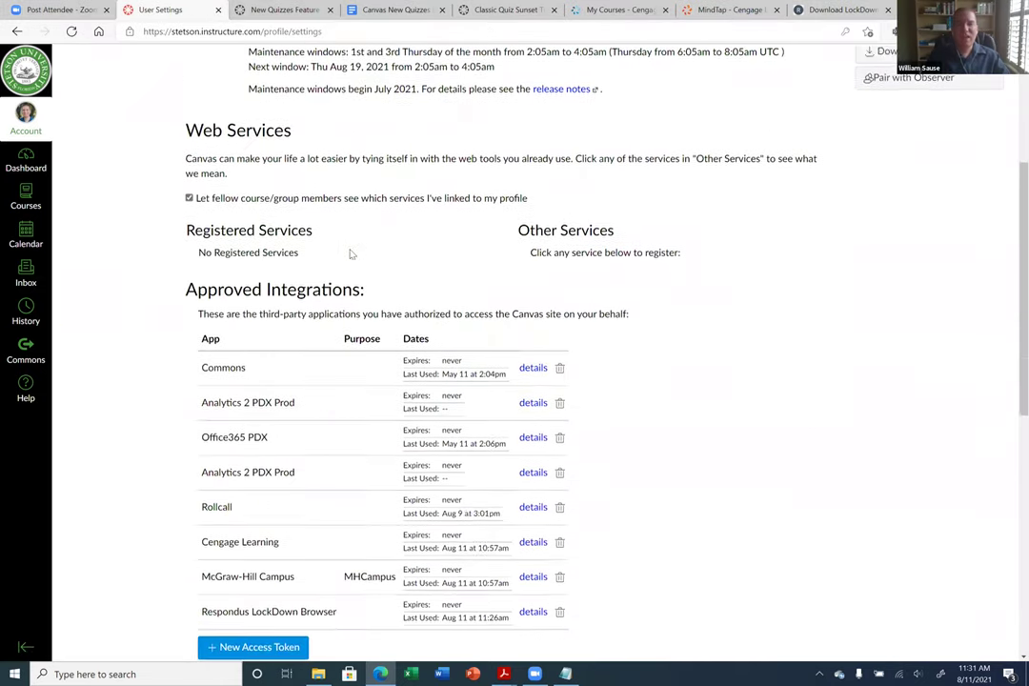
scroll(349, 254, "down", 4)
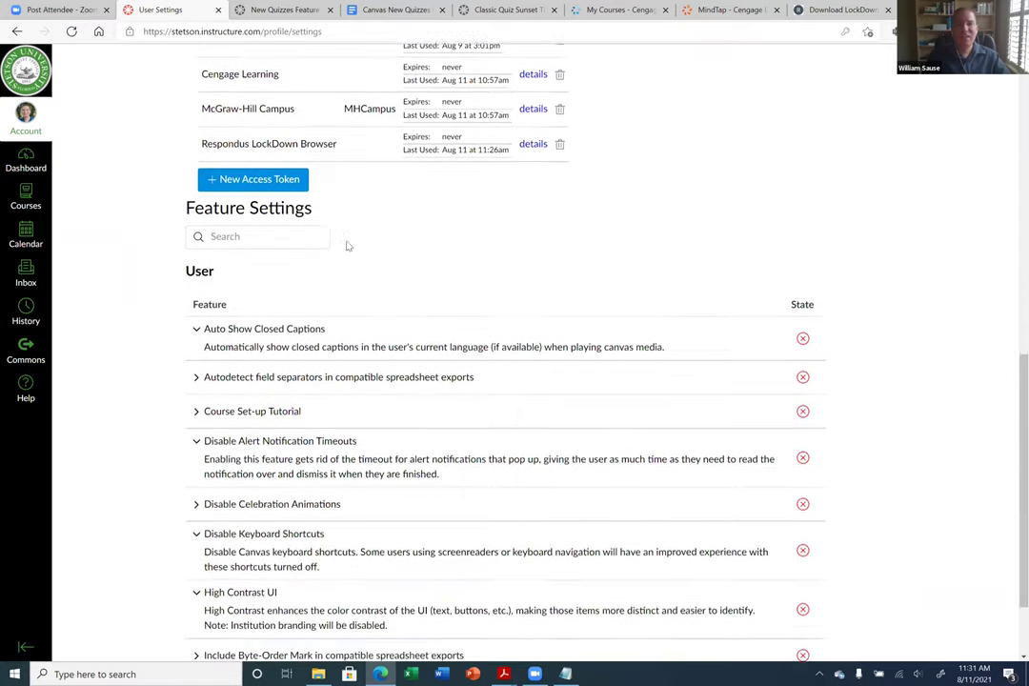
scroll(345, 244, "up", 5)
scroll(325, 210, "up", 3)
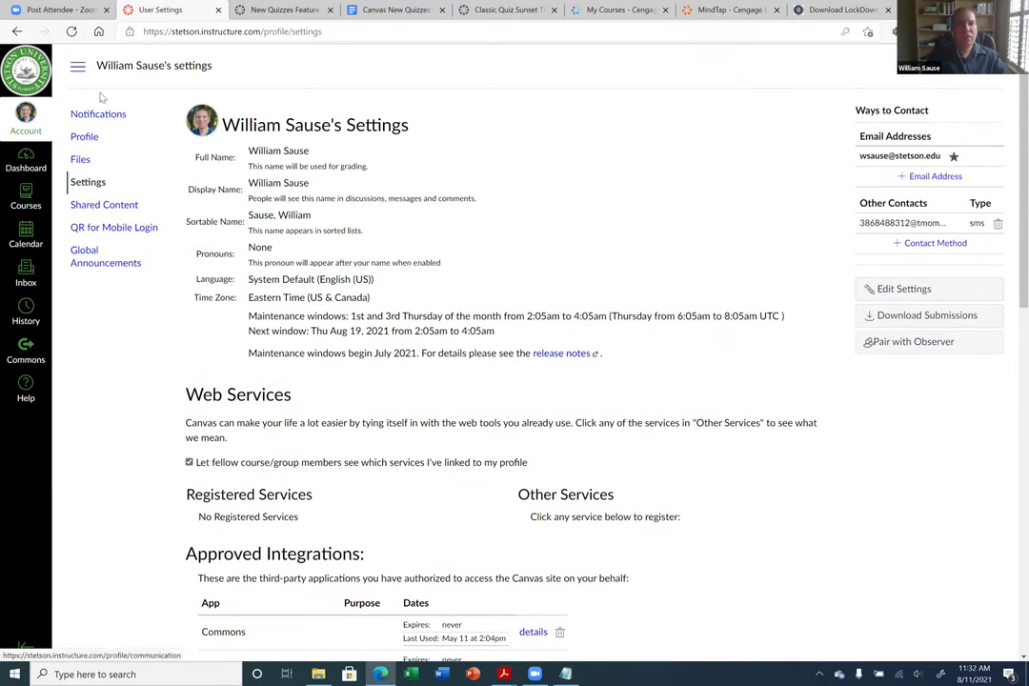
Step: Review Notification Settings and highlight the e-mail address notifications go to
left_click(96, 115)
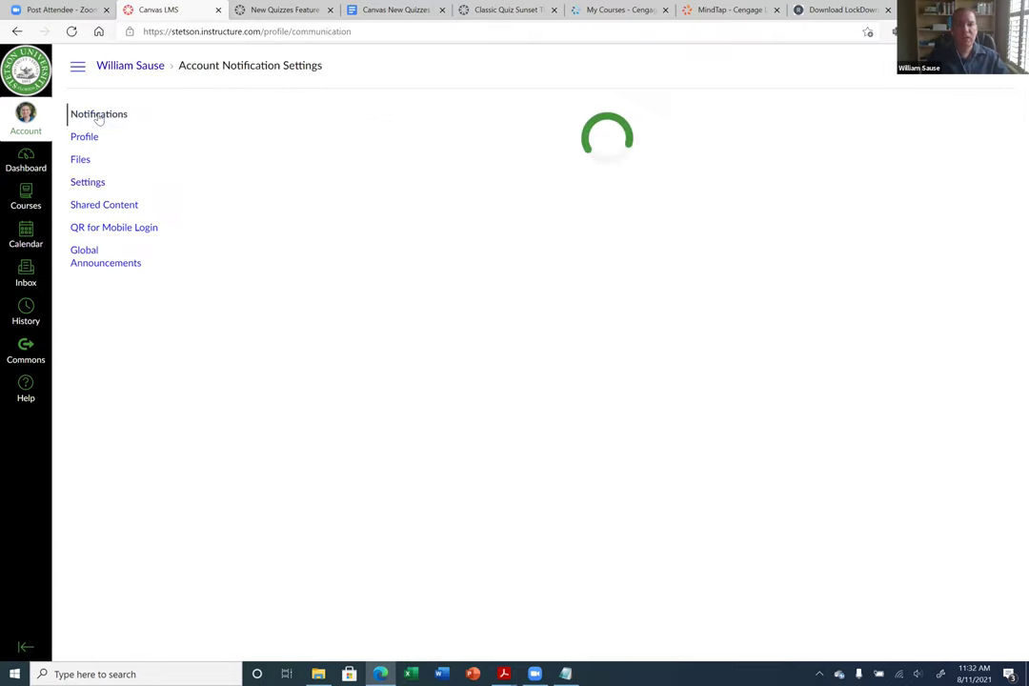
scroll(231, 274, "down", 2)
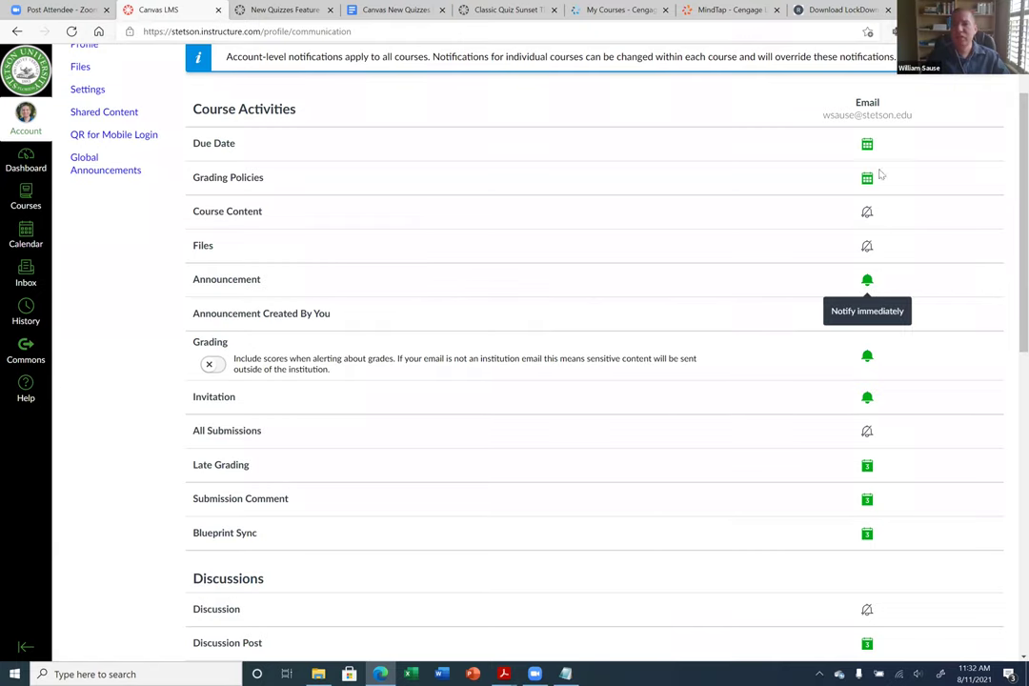
left_click_drag(827, 116, 914, 117)
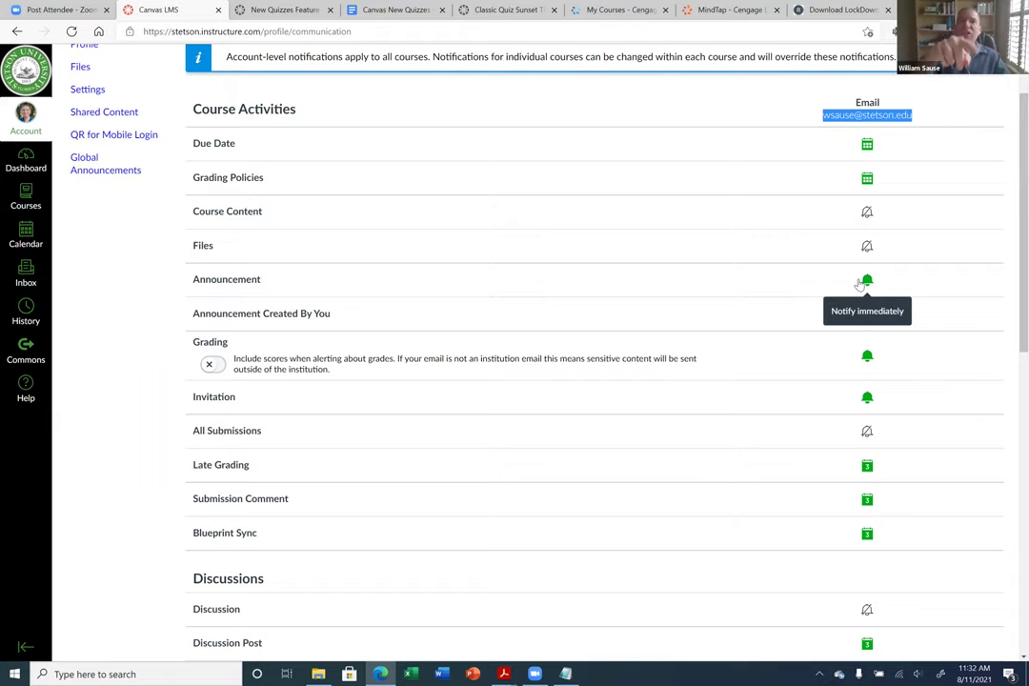
scroll(514, 267, "up", 2)
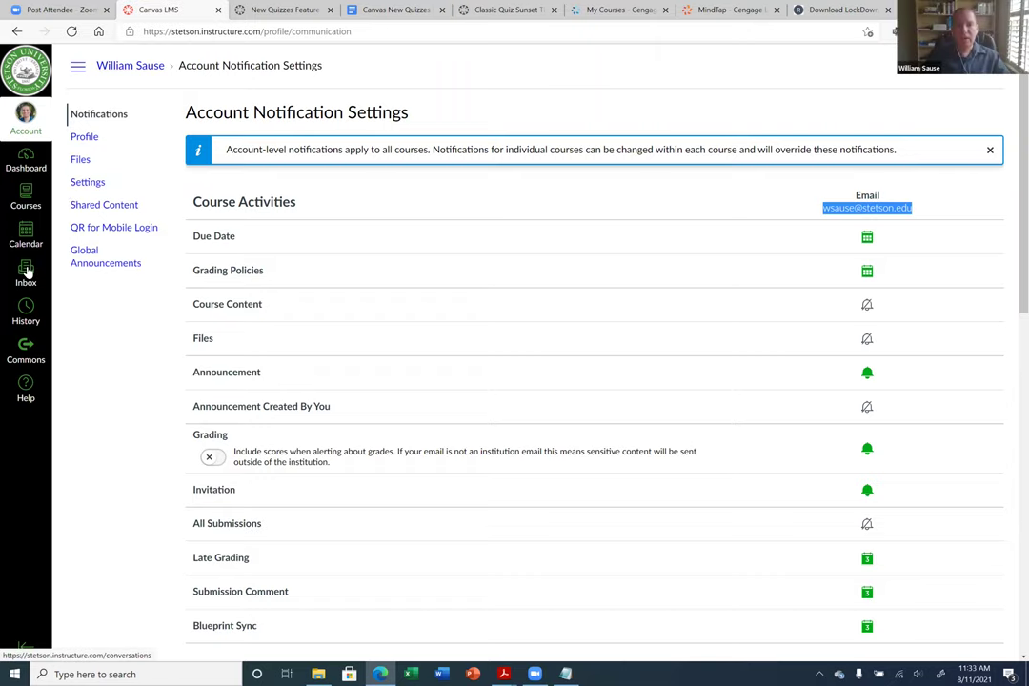
Step: Start a new Inbox message for the Fundamentals of Marketing and Technology course
left_click(26, 273)
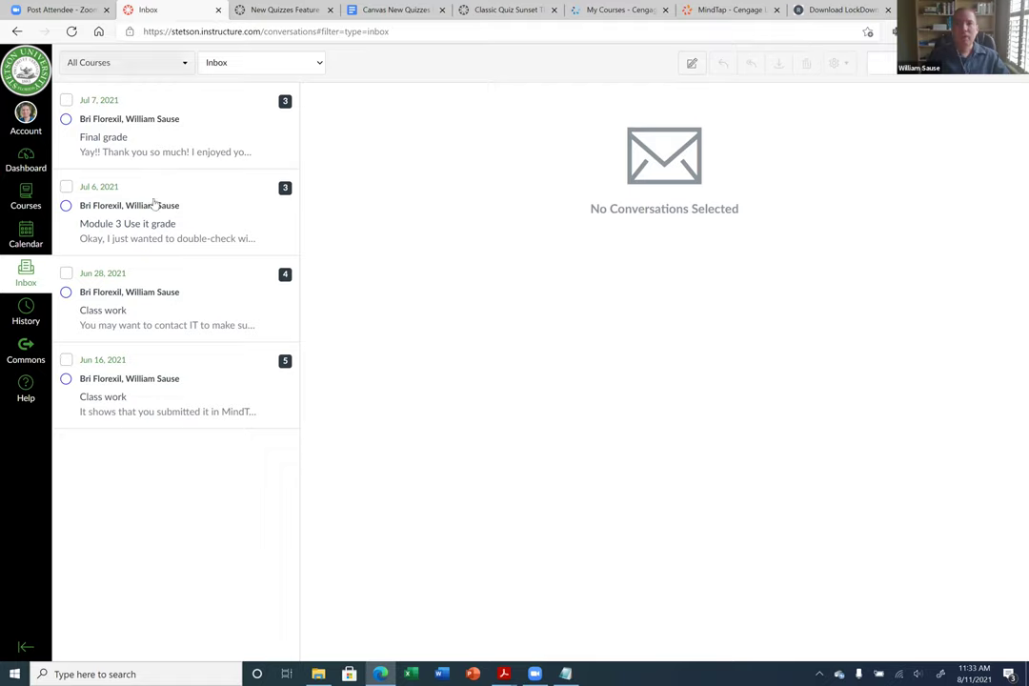
left_click(692, 65)
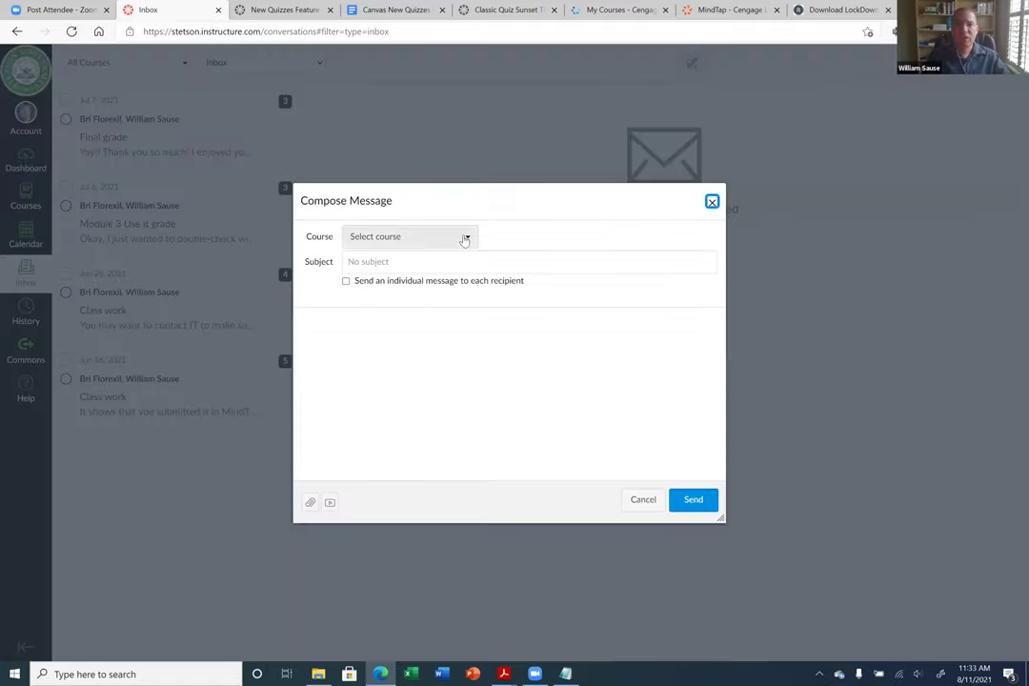
left_click(466, 237)
mouse_move(417, 297)
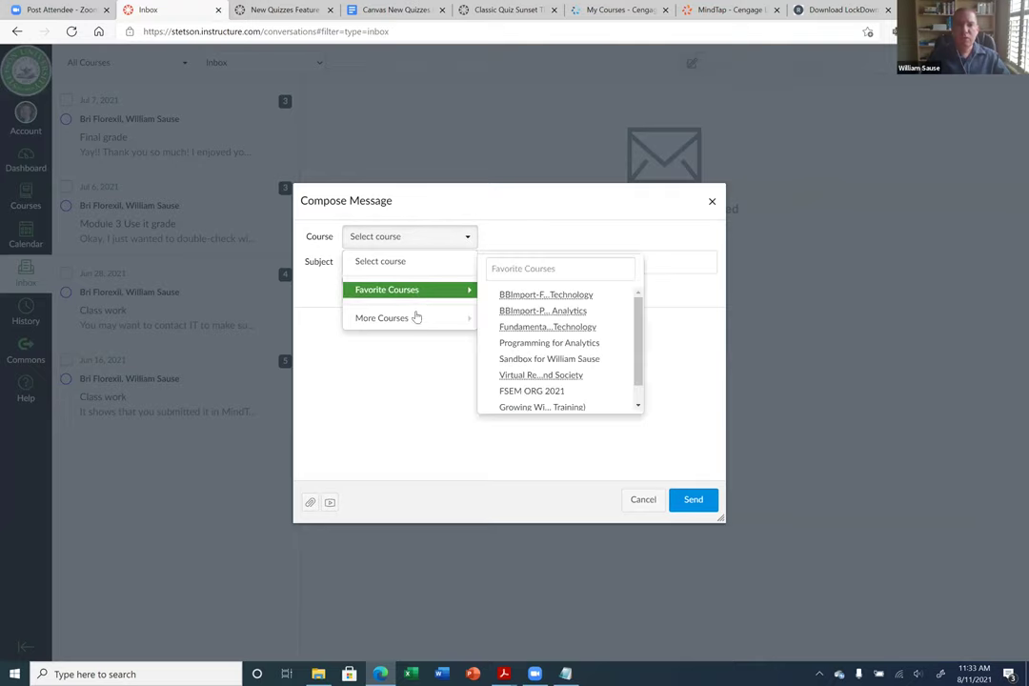
mouse_move(411, 320)
left_click(552, 327)
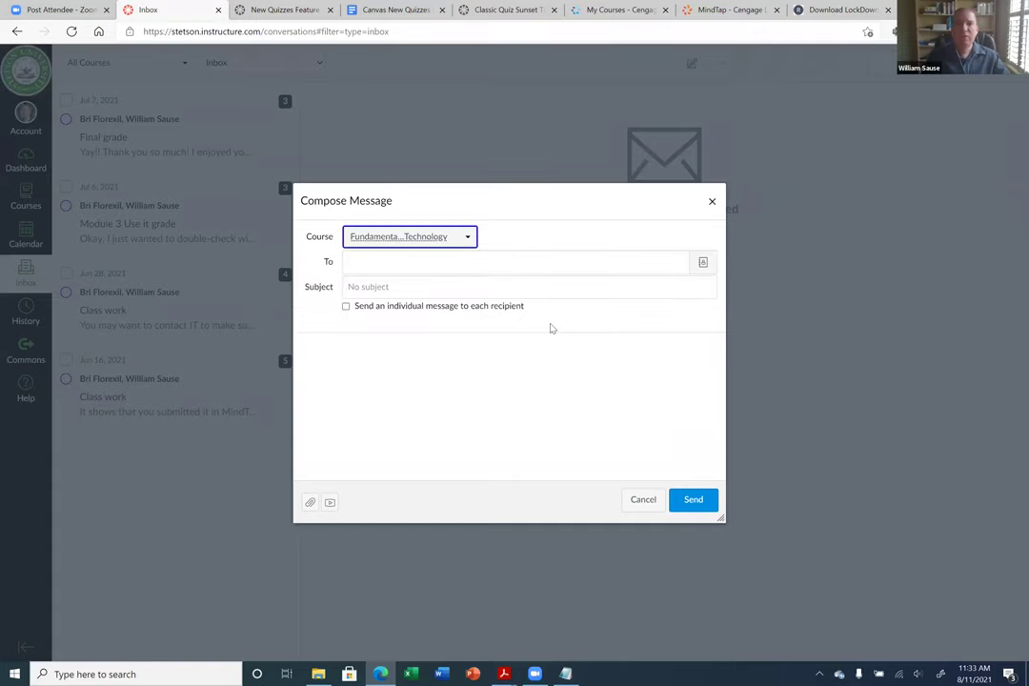
Step: Add everyone in the course as recipient, remove them again, and close the message unsent
left_click(427, 265)
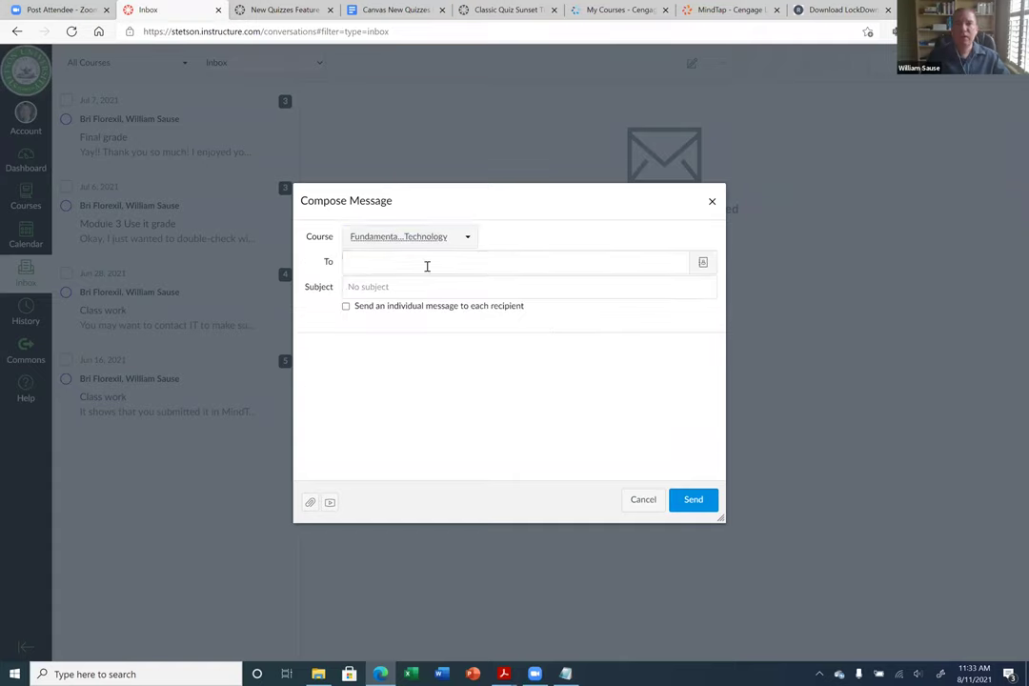
left_click(702, 262)
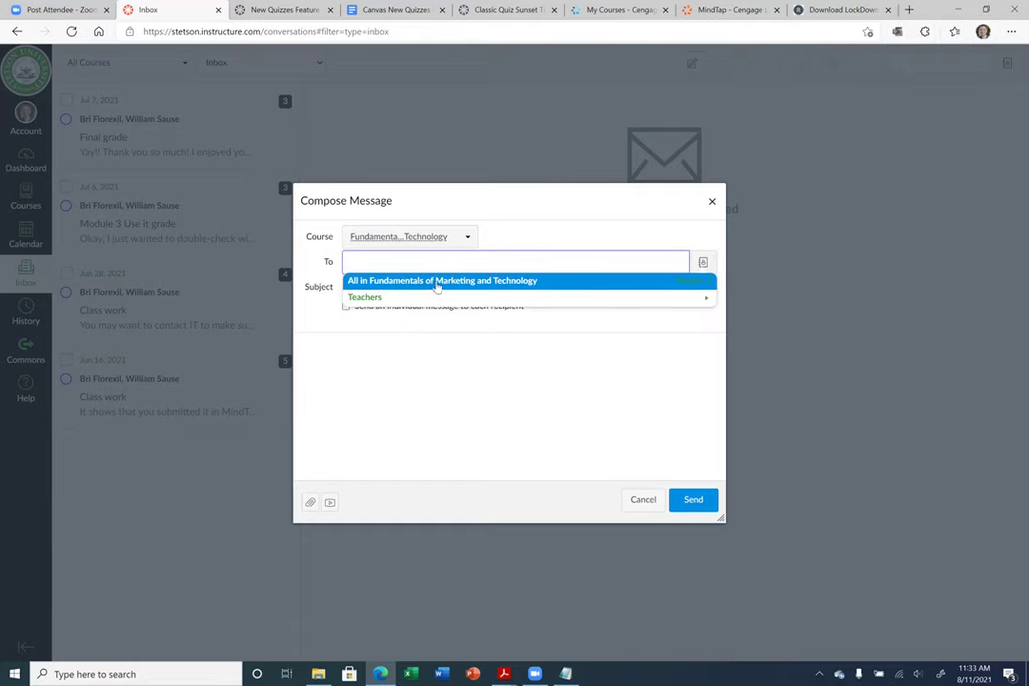
left_click(393, 280)
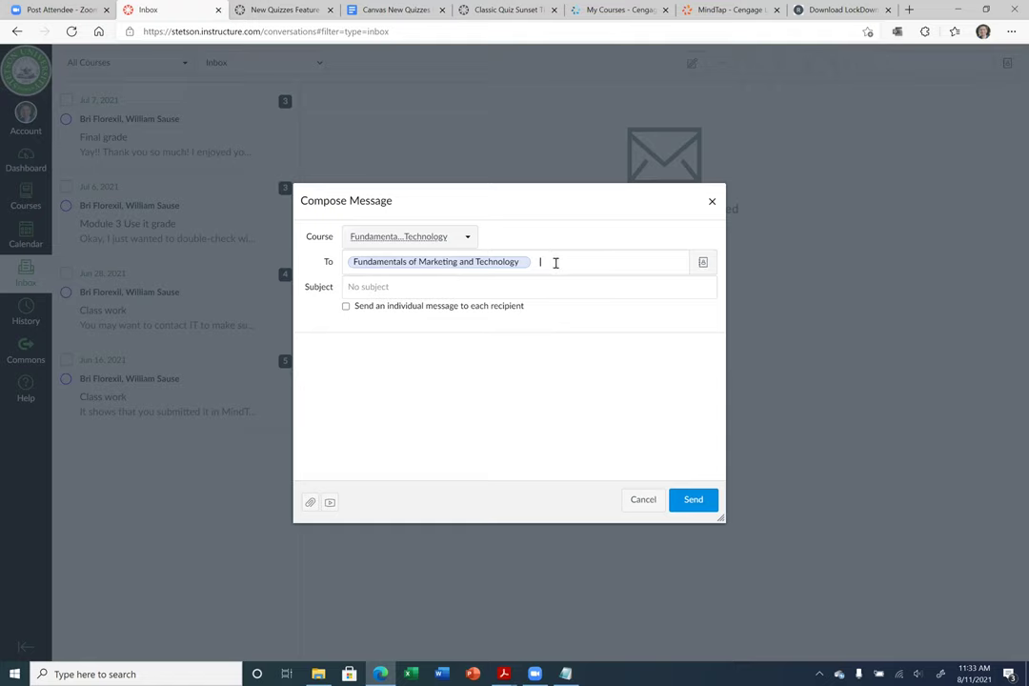
key("BackSpace")
left_click(470, 236)
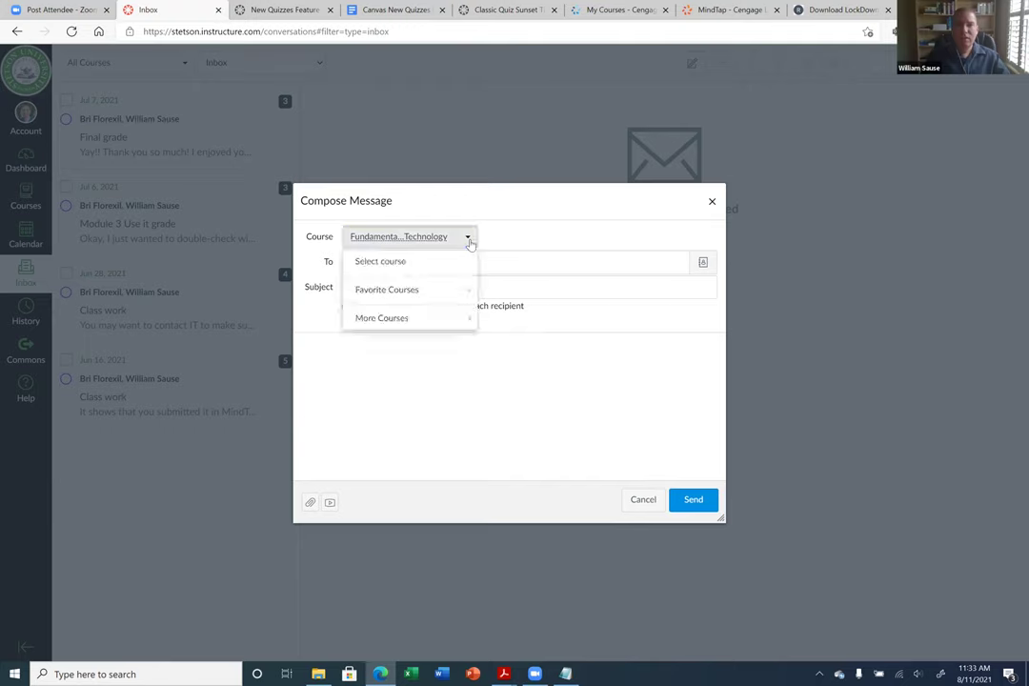
mouse_move(446, 291)
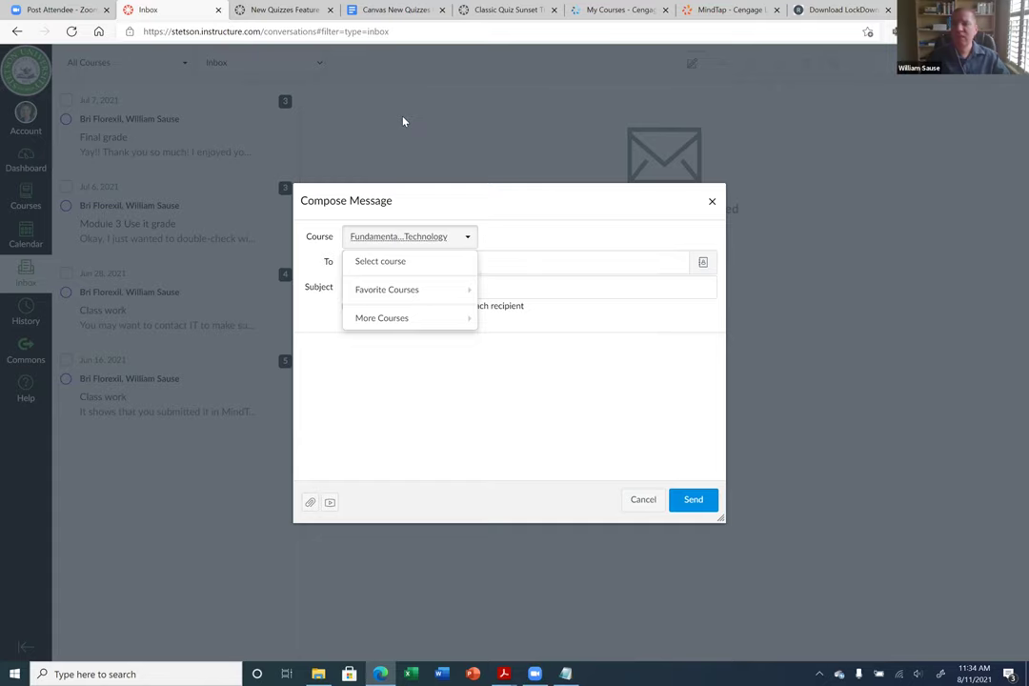
left_click(711, 201)
left_click(712, 202)
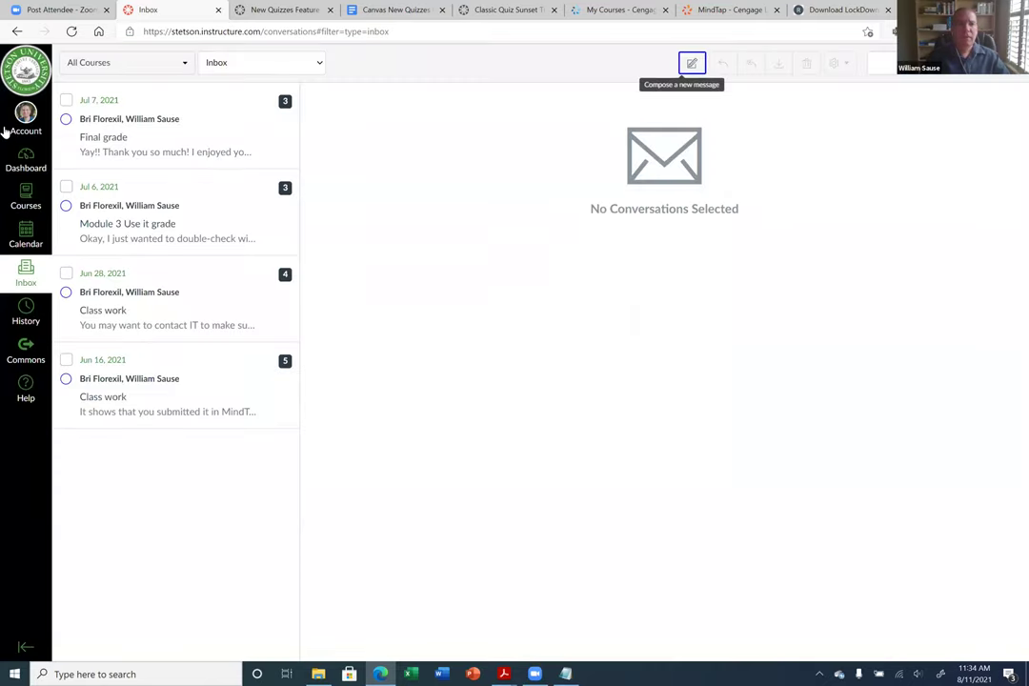
Step: Go to the Dashboard and switch its view to Recent Activity
left_click(26, 195)
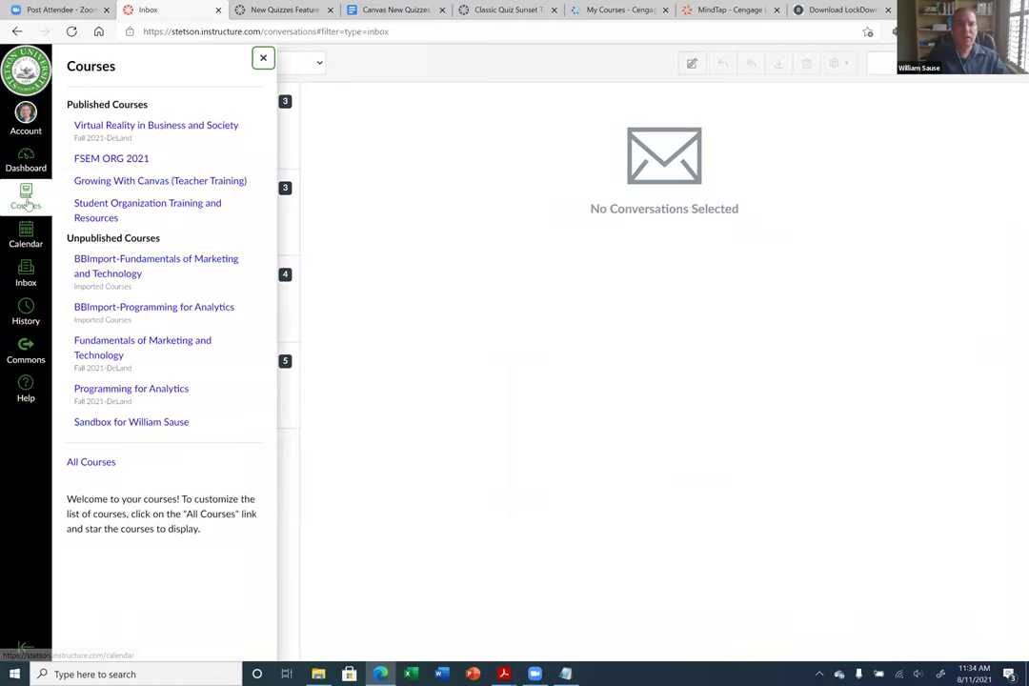
left_click(29, 163)
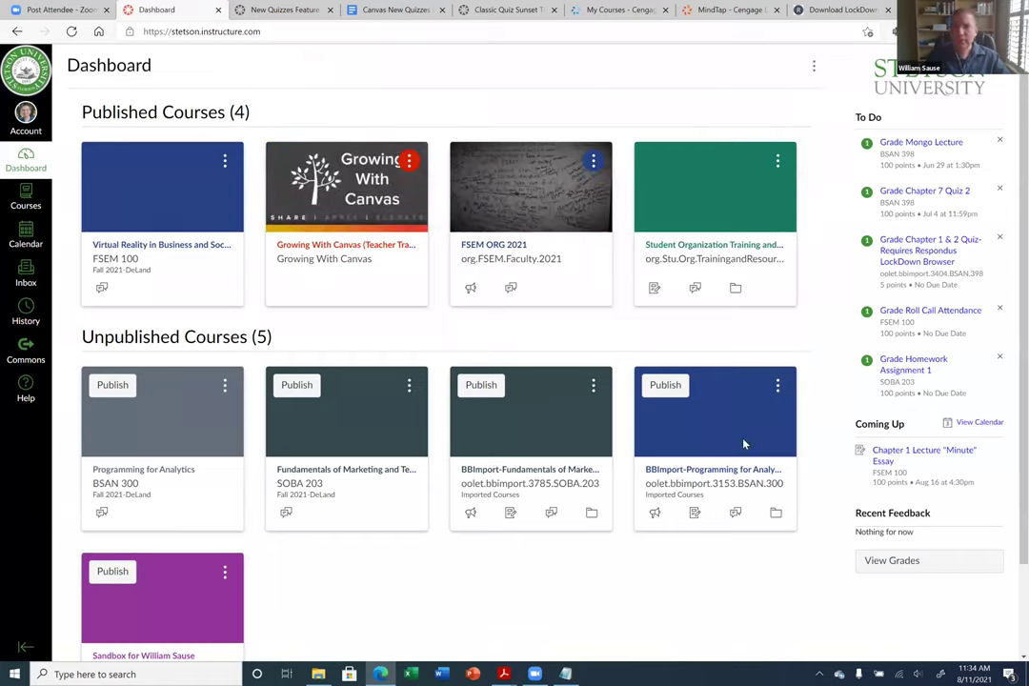
left_click(814, 68)
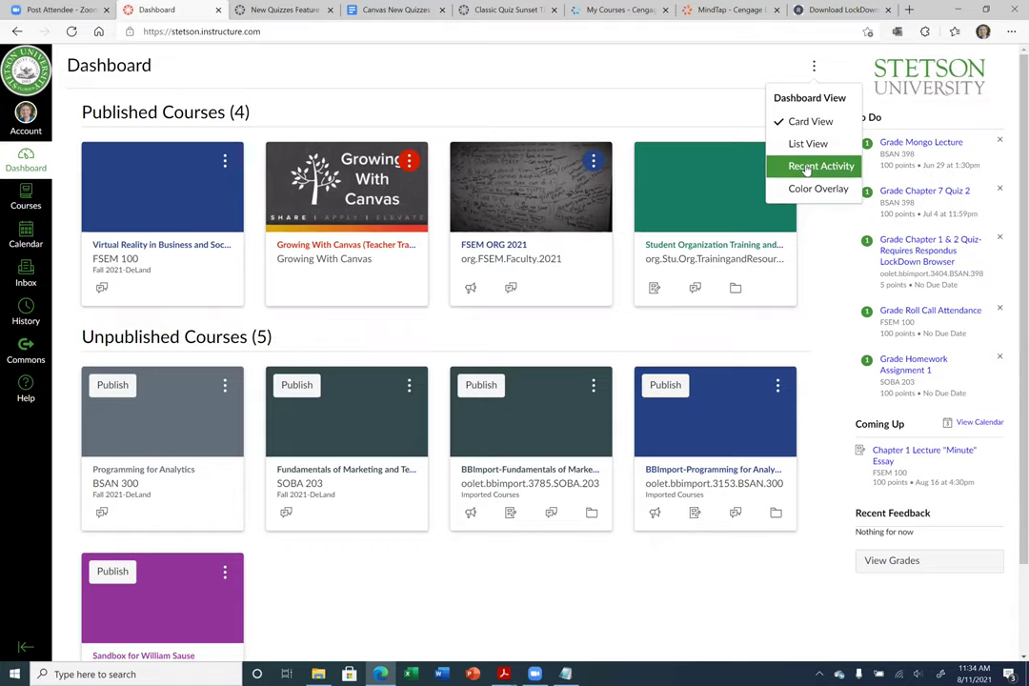
left_click(806, 167)
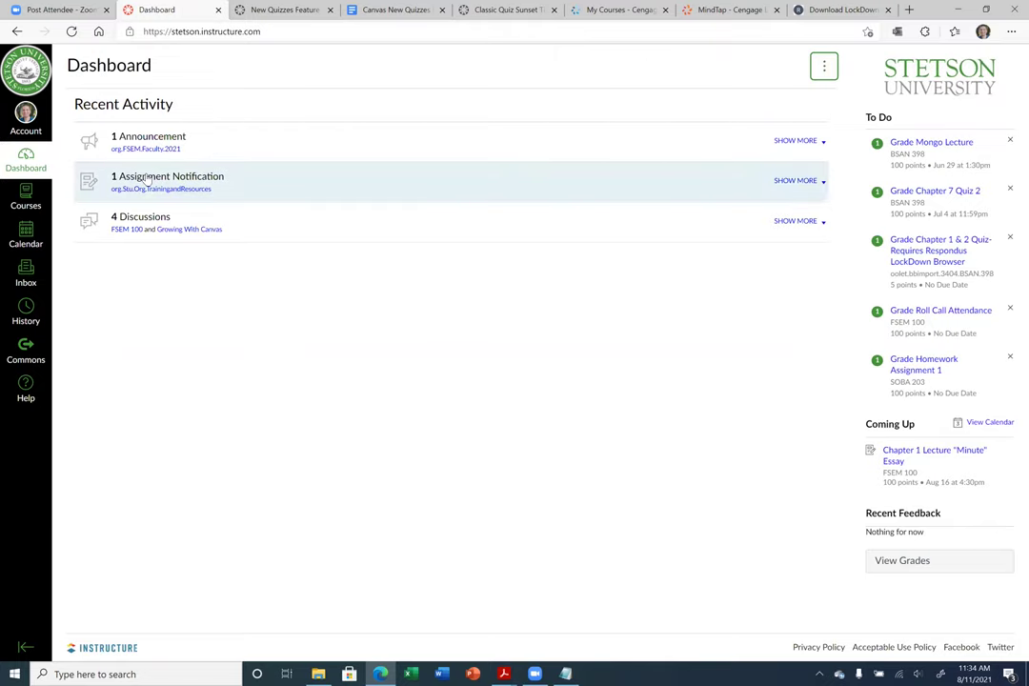
left_click(821, 65)
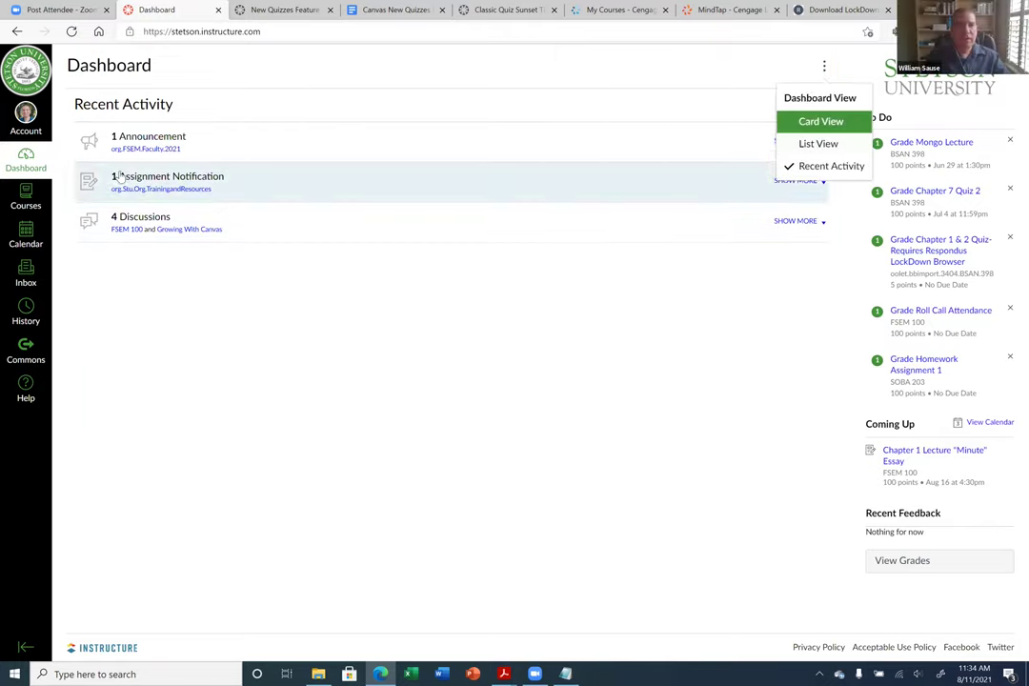
left_click(26, 158)
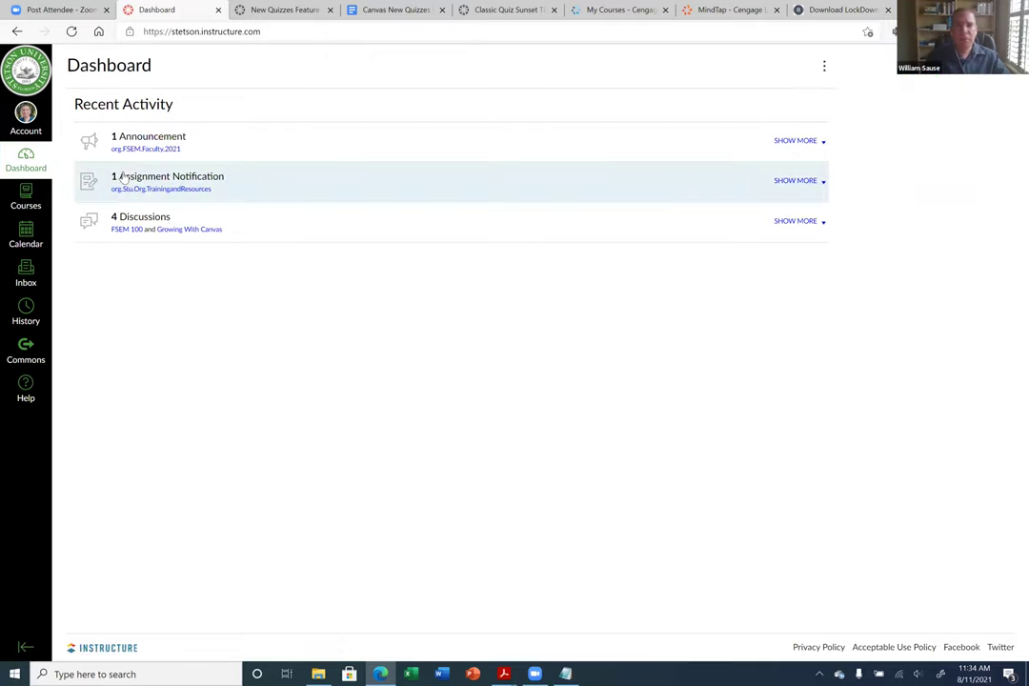
Step: Switch the Dashboard back to Card View showing the course cards
left_click(25, 205)
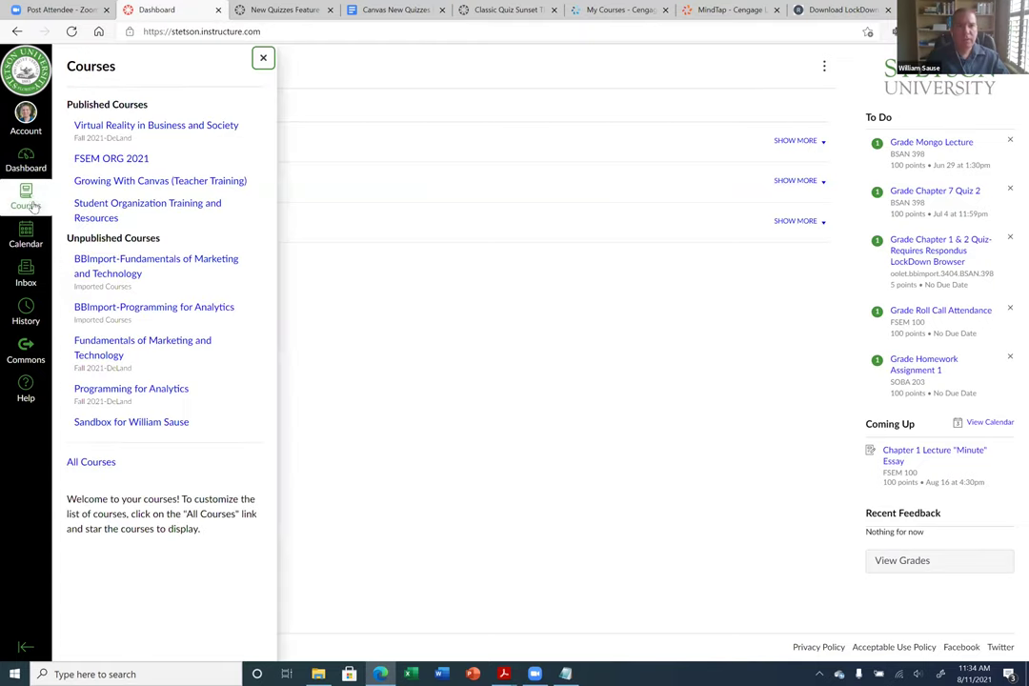
left_click(30, 165)
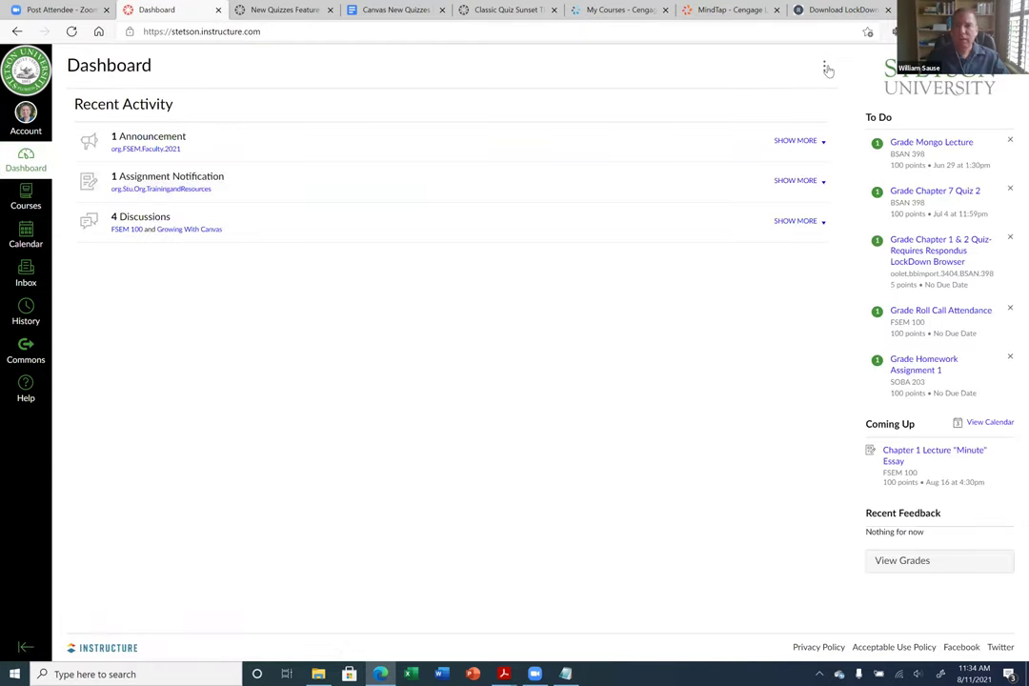
left_click(824, 65)
left_click(808, 124)
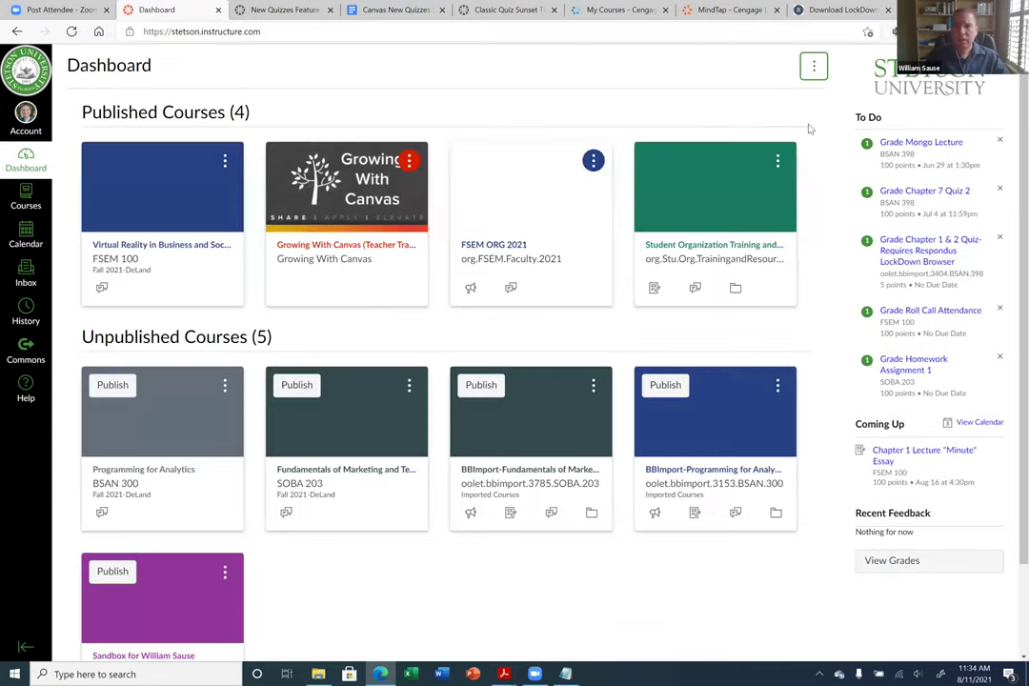
scroll(910, 405, "down", 1)
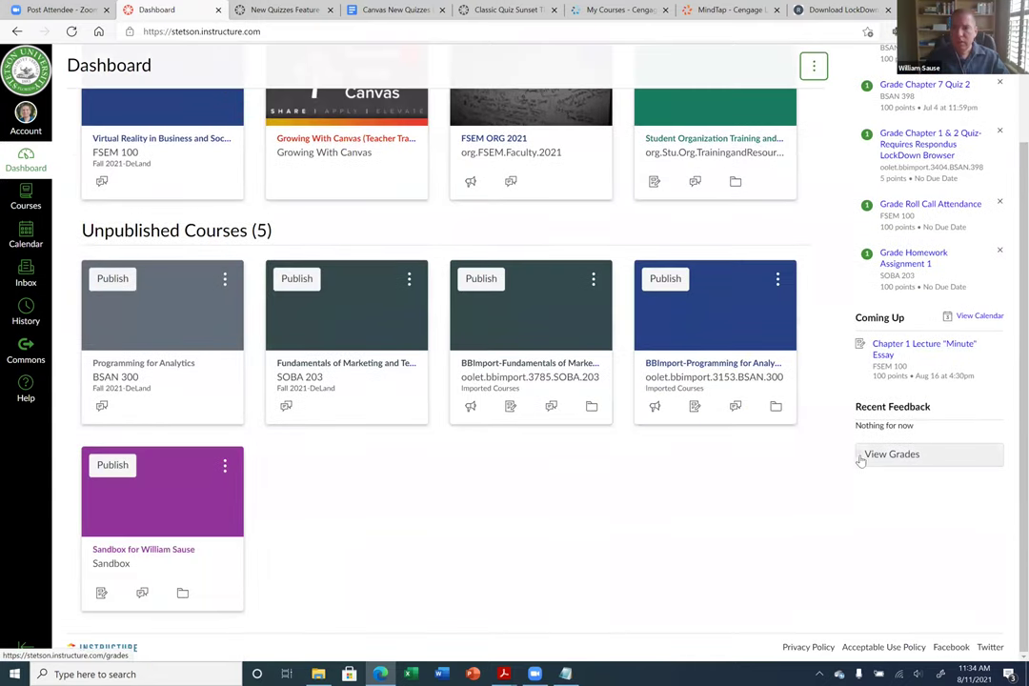
scroll(898, 450, "up", 1)
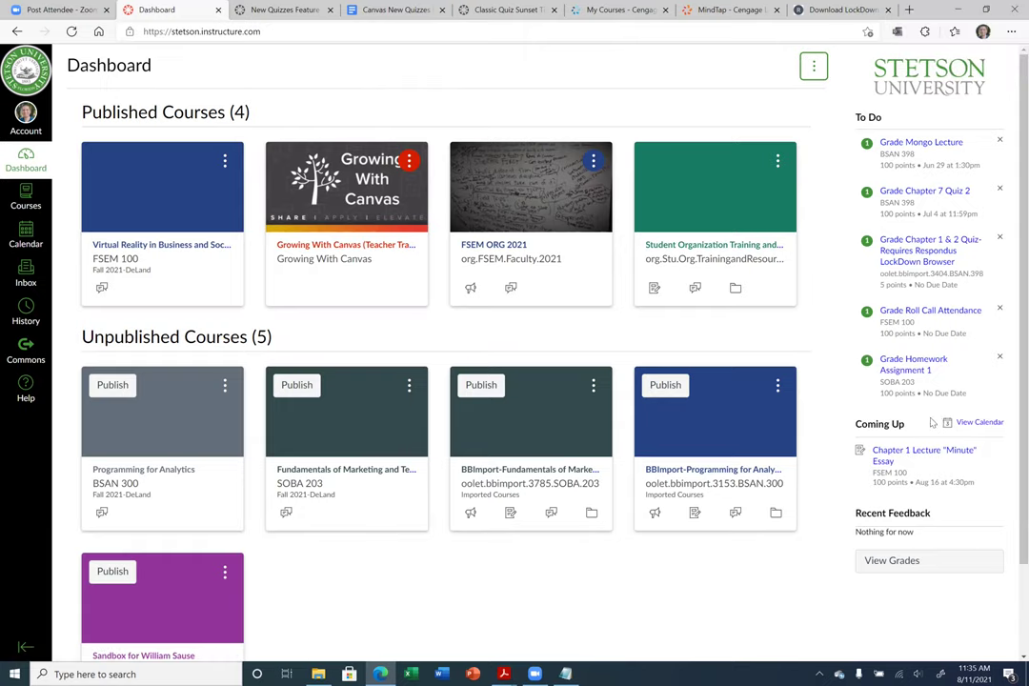
left_click(38, 274)
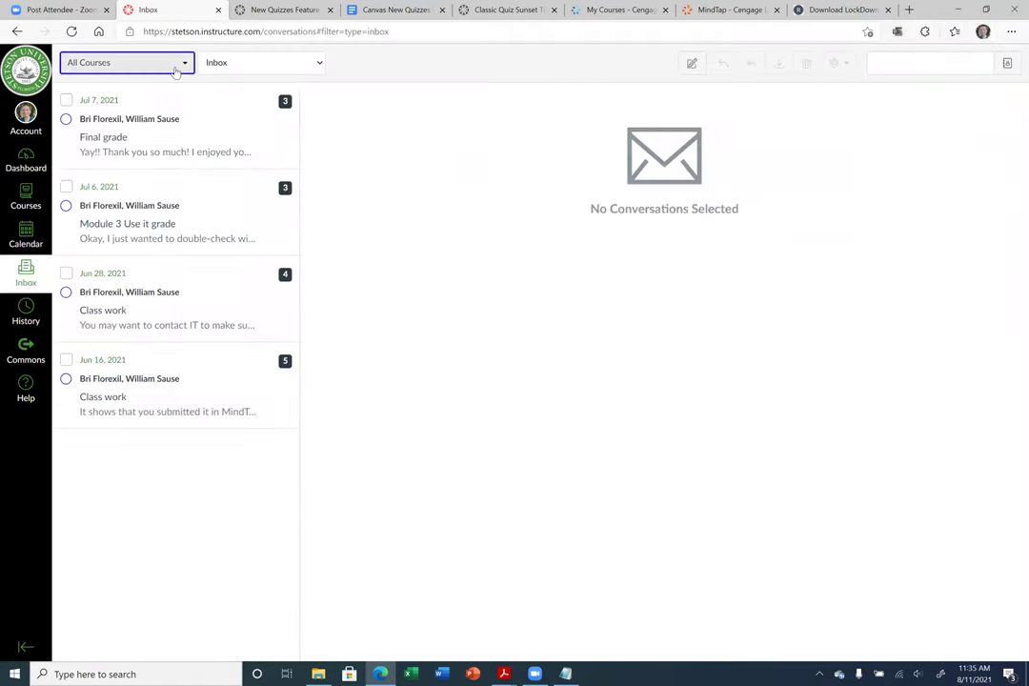
left_click(149, 62)
mouse_move(122, 119)
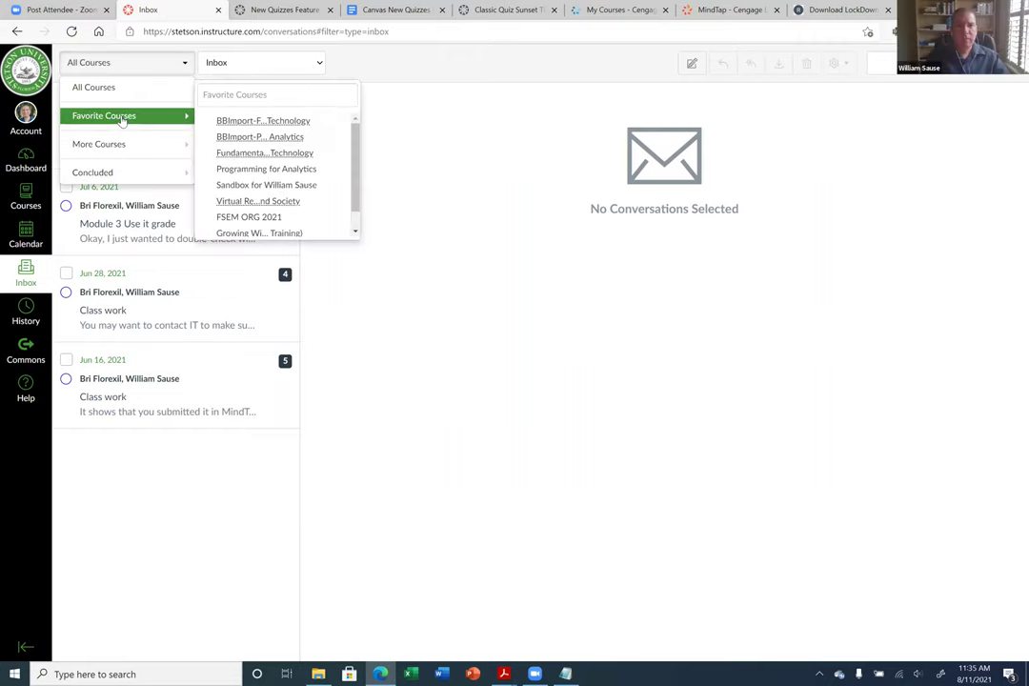
left_click(255, 155)
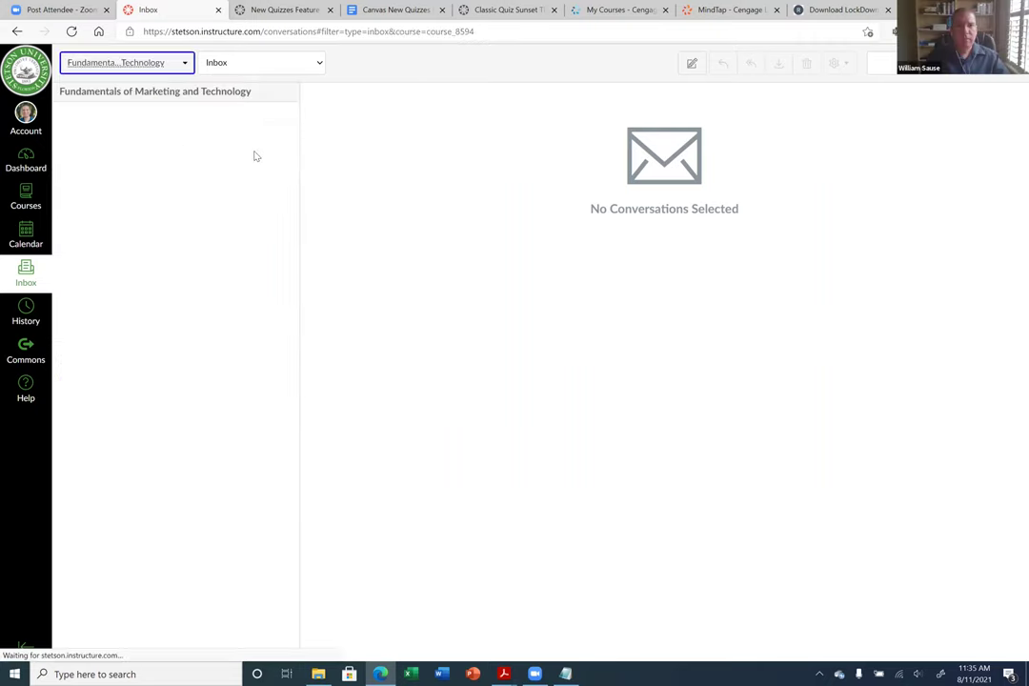
left_click(172, 69)
mouse_move(146, 122)
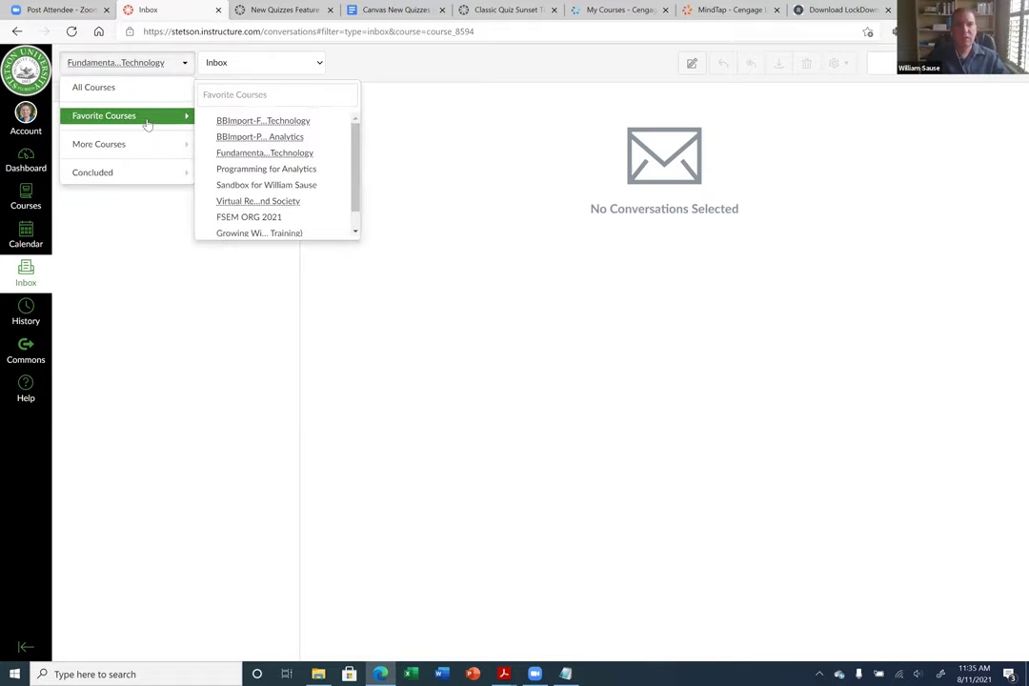
scroll(219, 186, "down", 1)
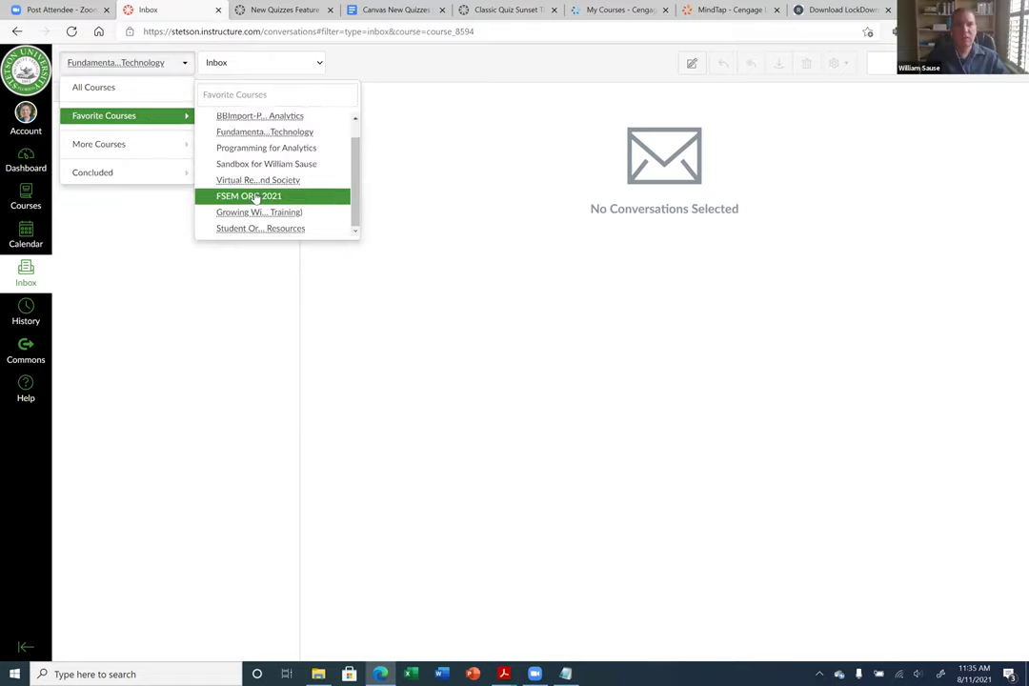
scroll(254, 187, "up", 1)
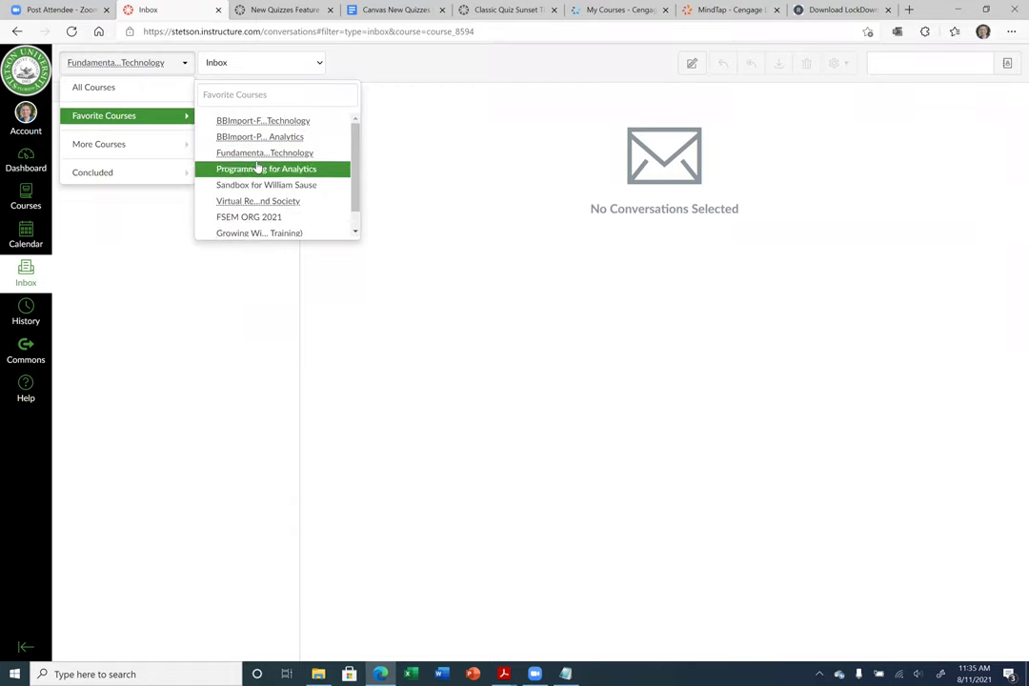
mouse_move(184, 115)
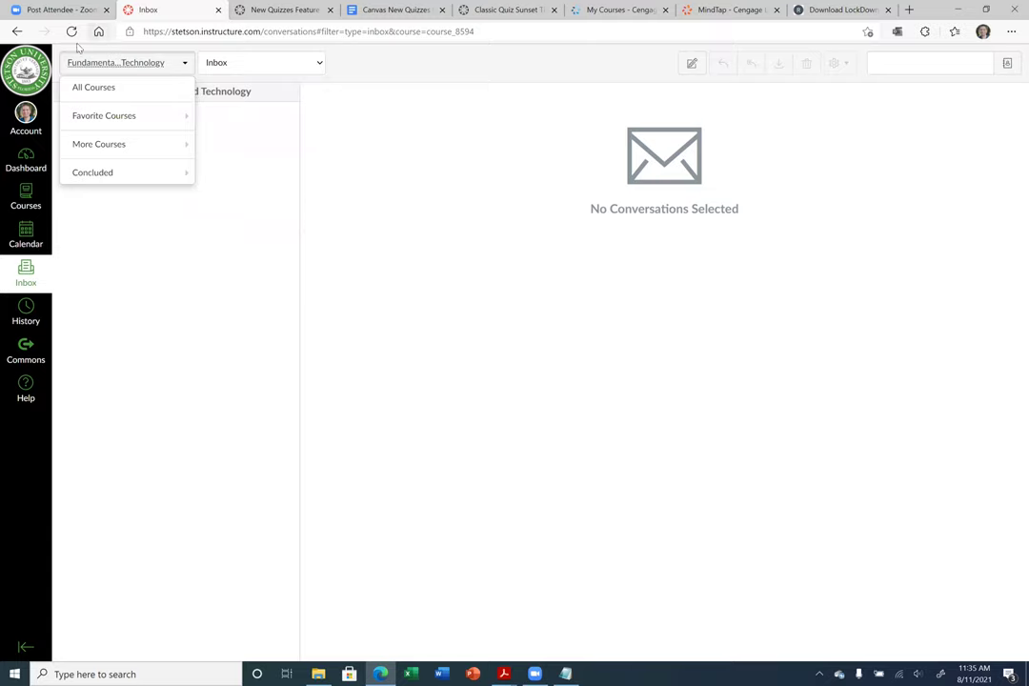
left_click(23, 160)
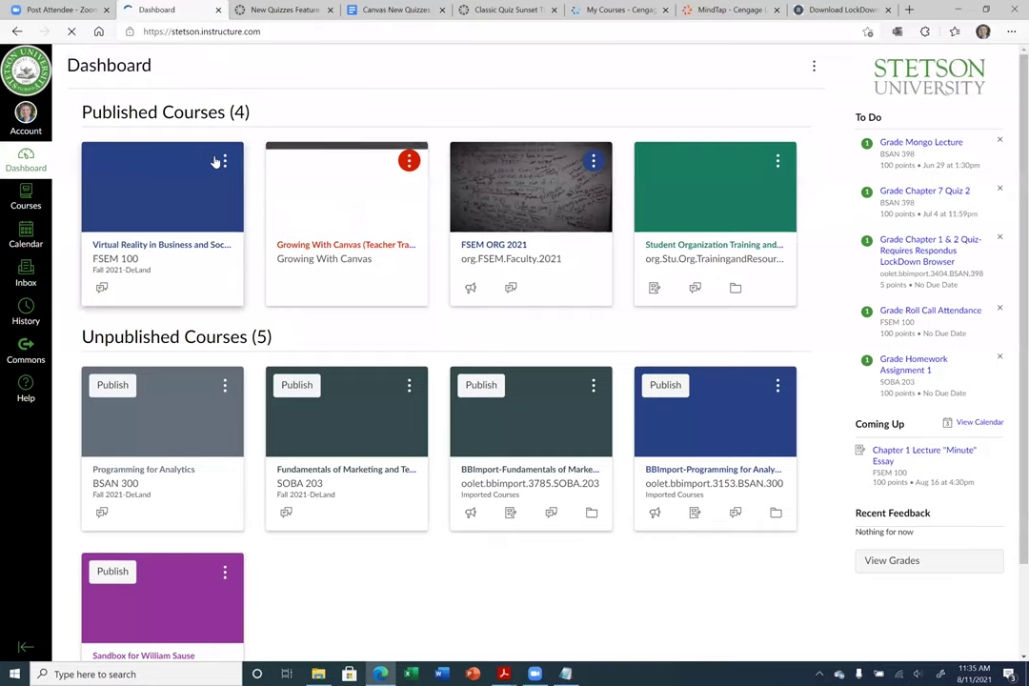
Step: Open the Inbox and show the Favorite Courses in the course filter
left_click(26, 274)
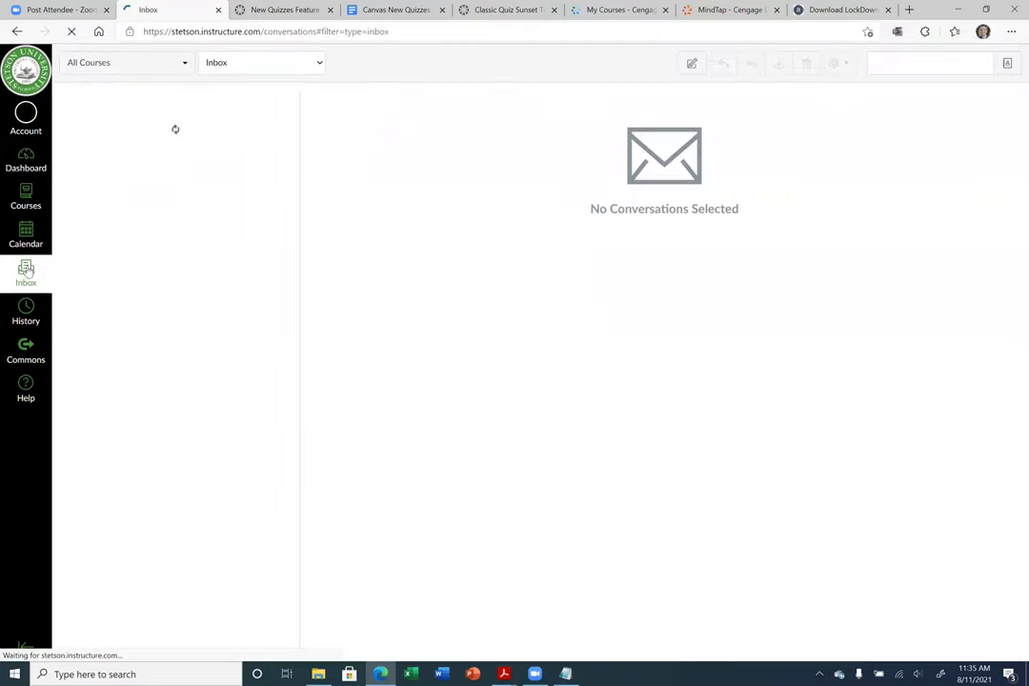
left_click(158, 66)
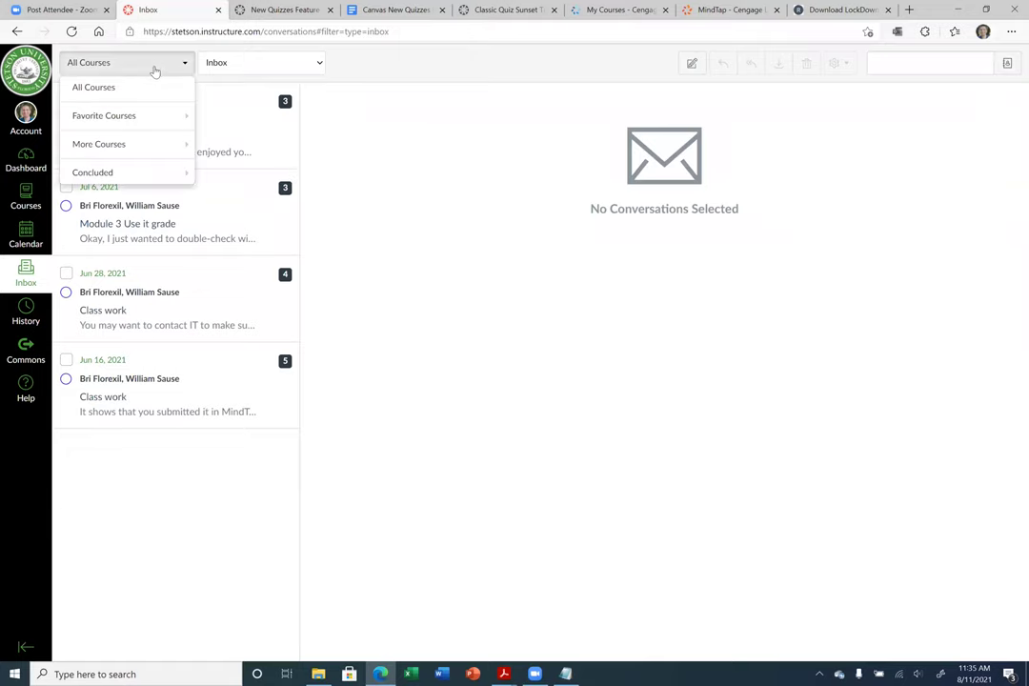
mouse_move(141, 176)
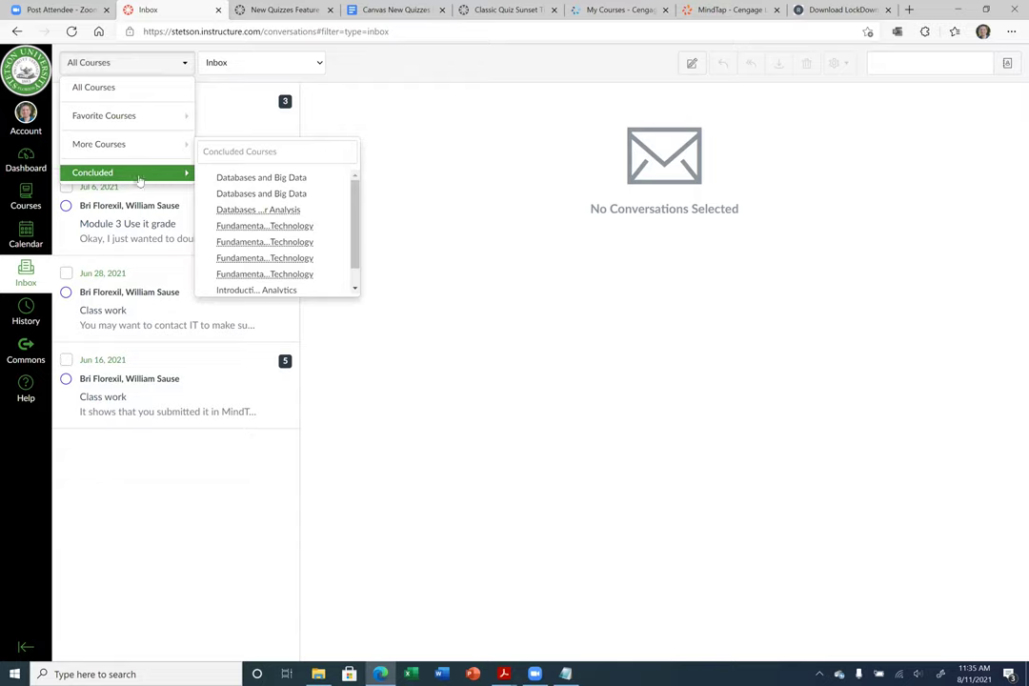
Step: Check the first course card's colour and nickname options, then reopen the Inbox course filter
left_click(26, 162)
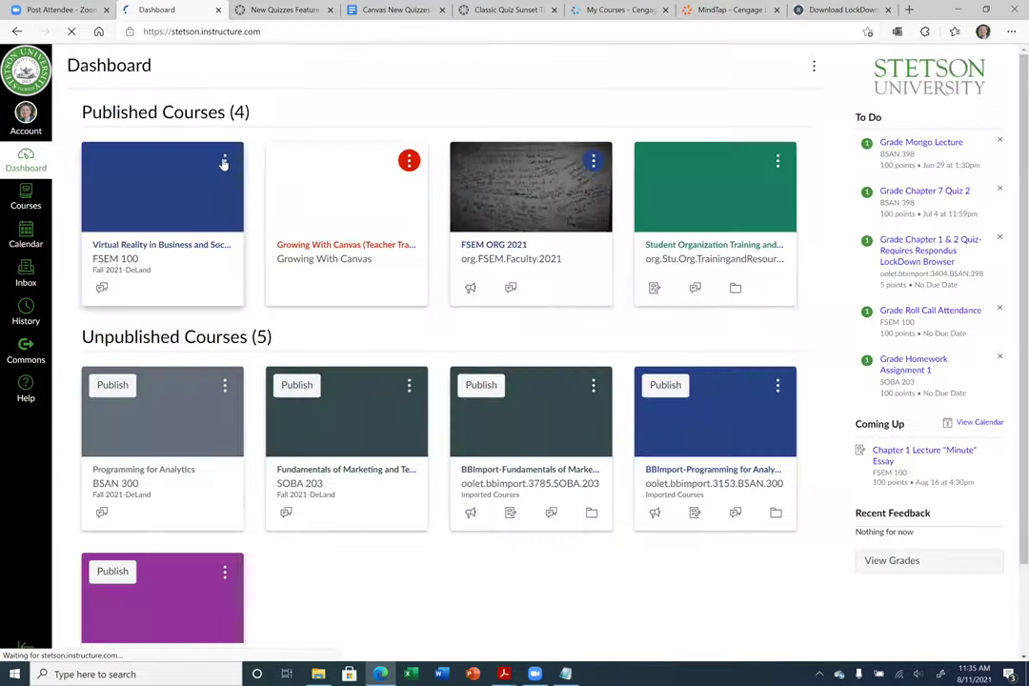
left_click(224, 162)
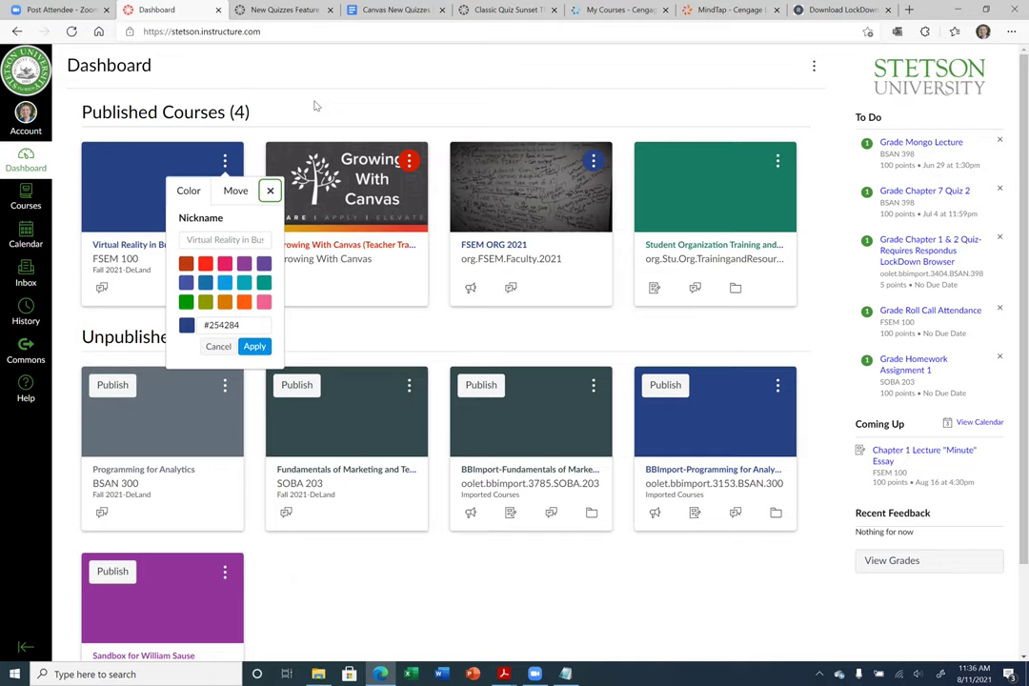
key("Escape")
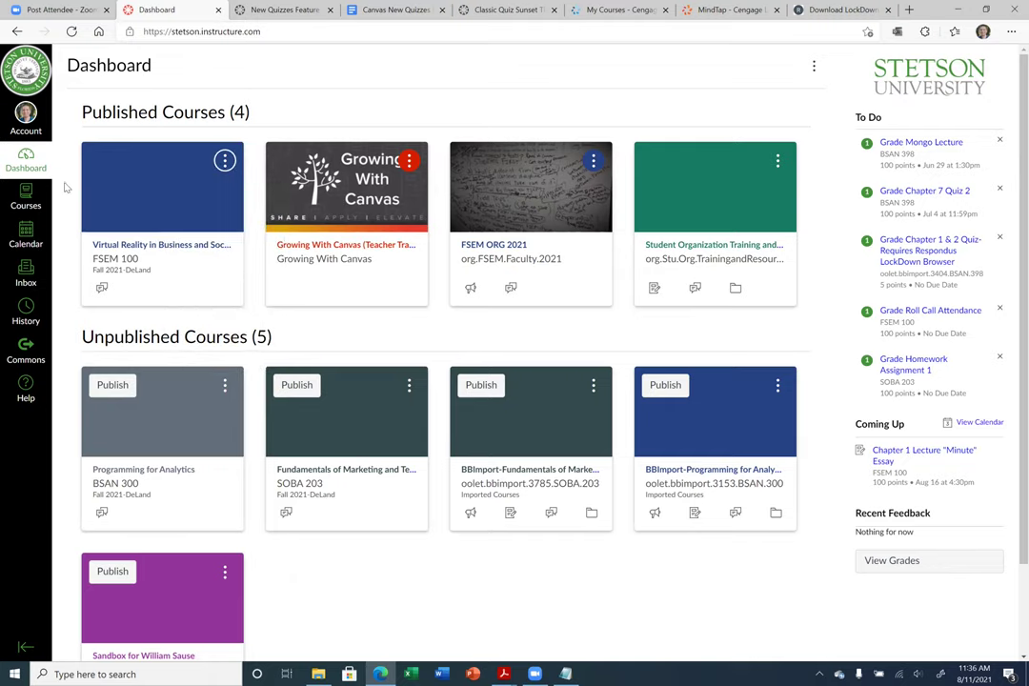
left_click(27, 274)
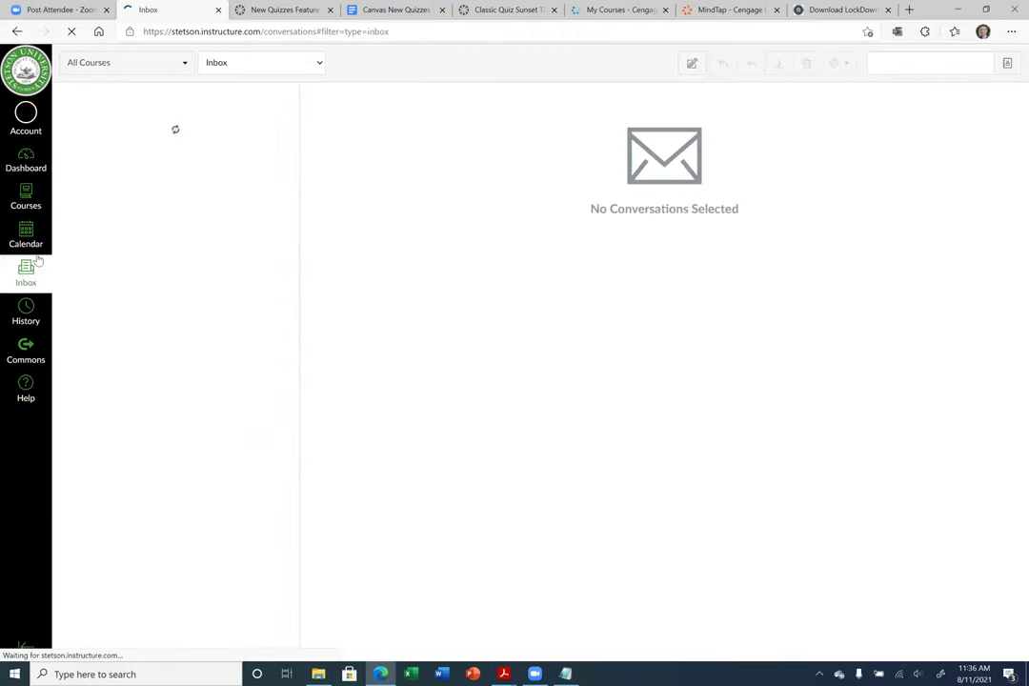
left_click(179, 63)
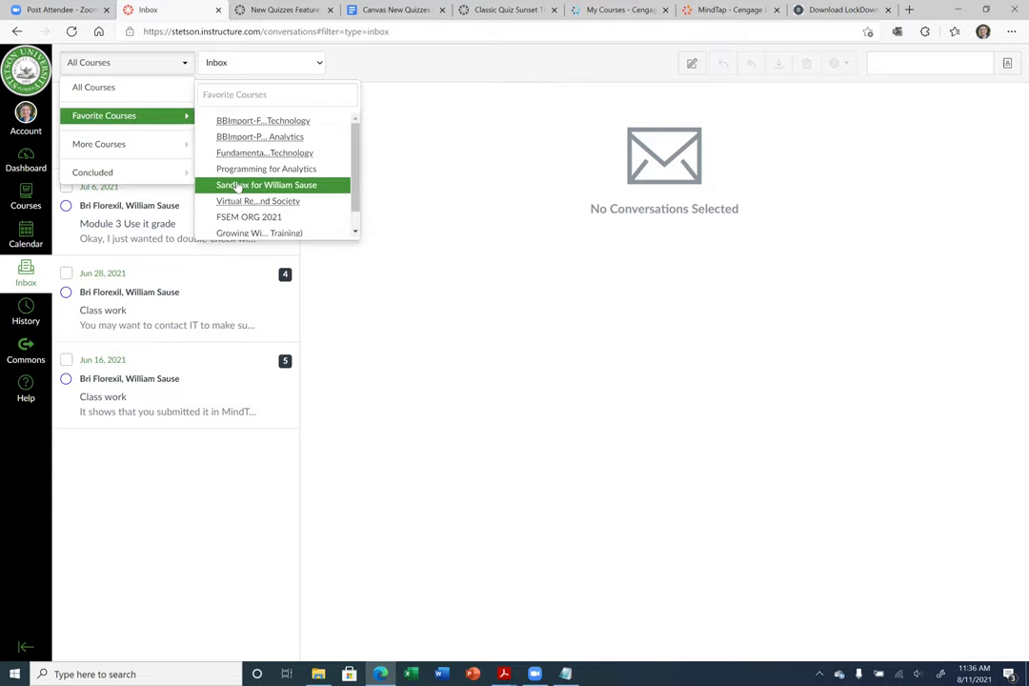
Step: Try a message in Fundamentals of Marketing and Technology, then discard the draft
left_click(255, 155)
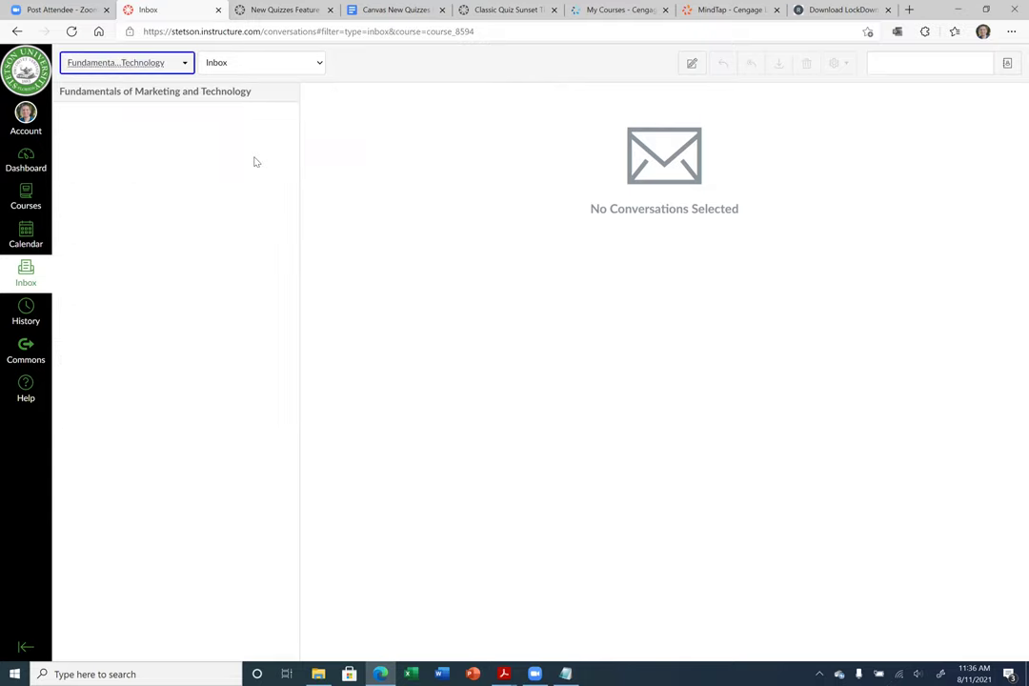
left_click(692, 63)
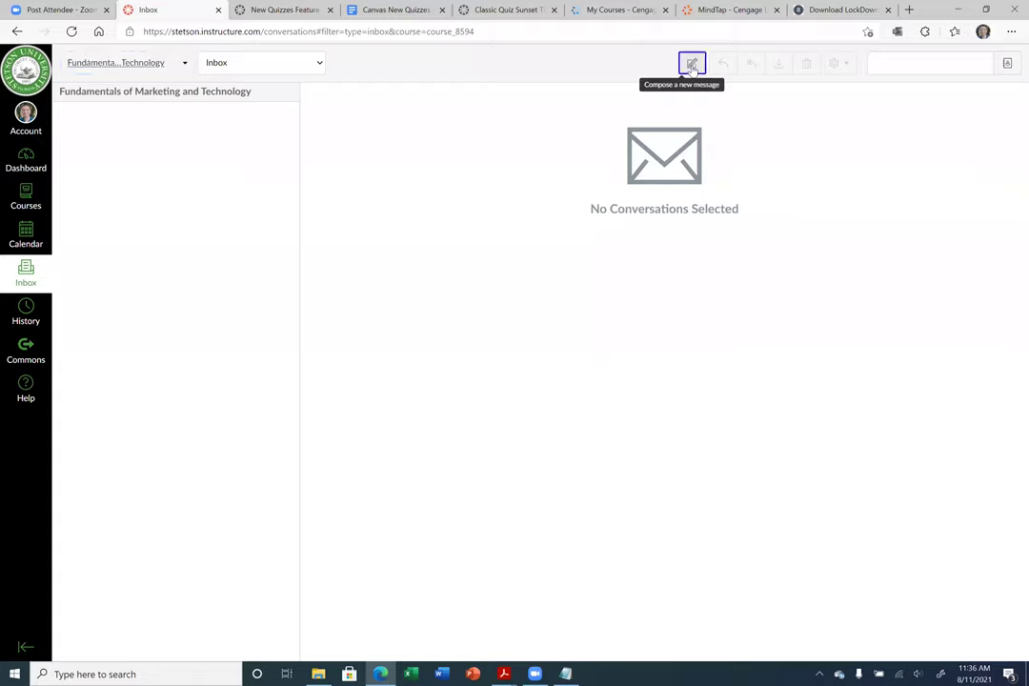
left_click(434, 266)
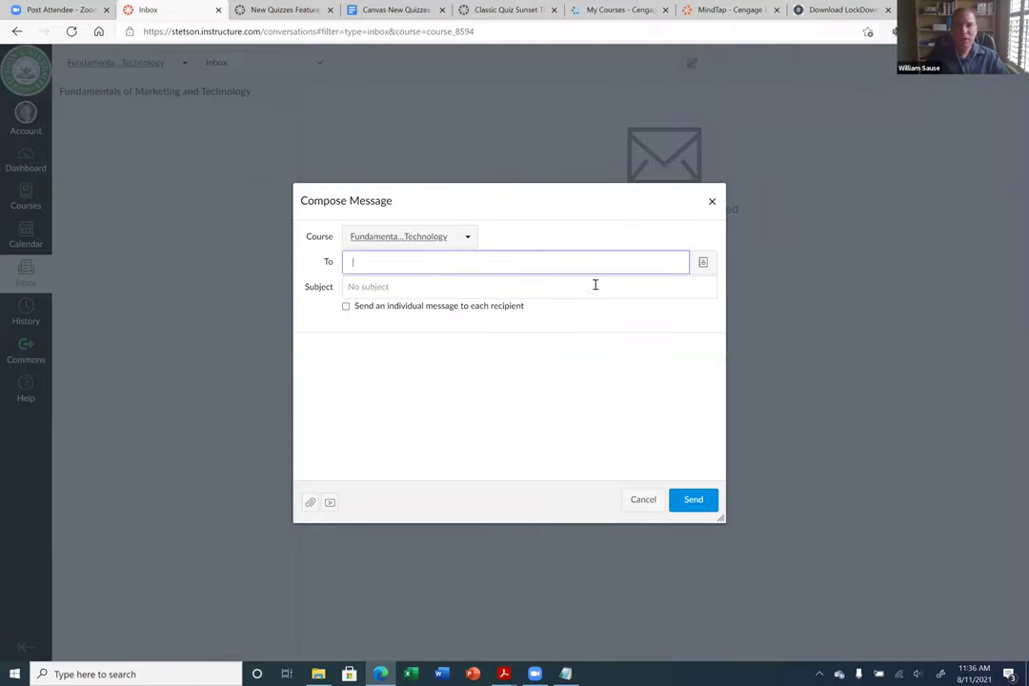
left_click(702, 264)
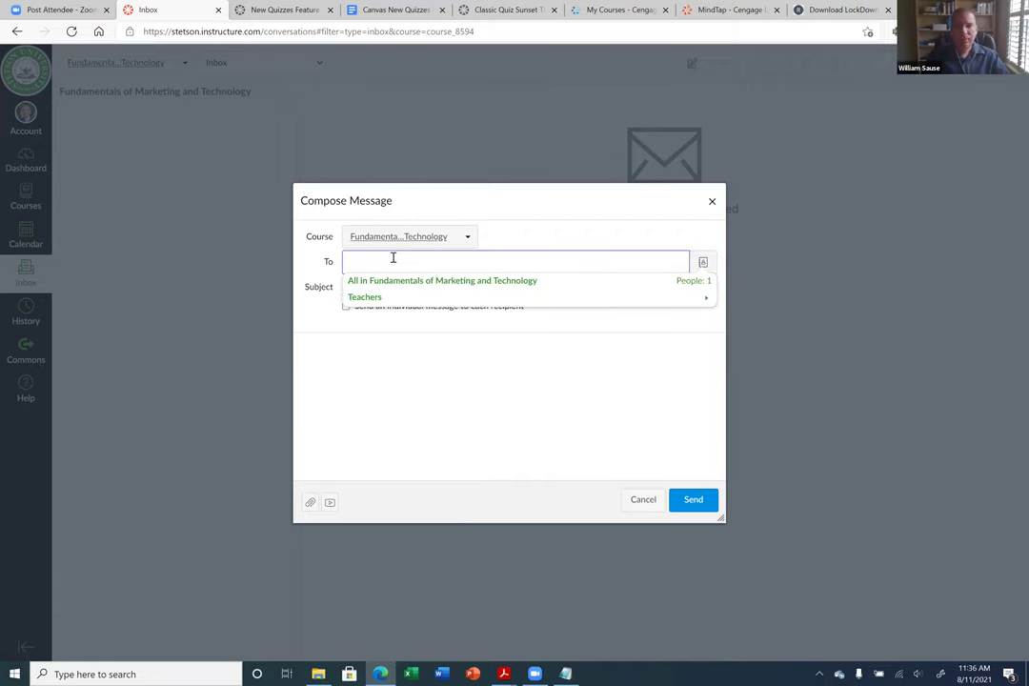
left_click(420, 211)
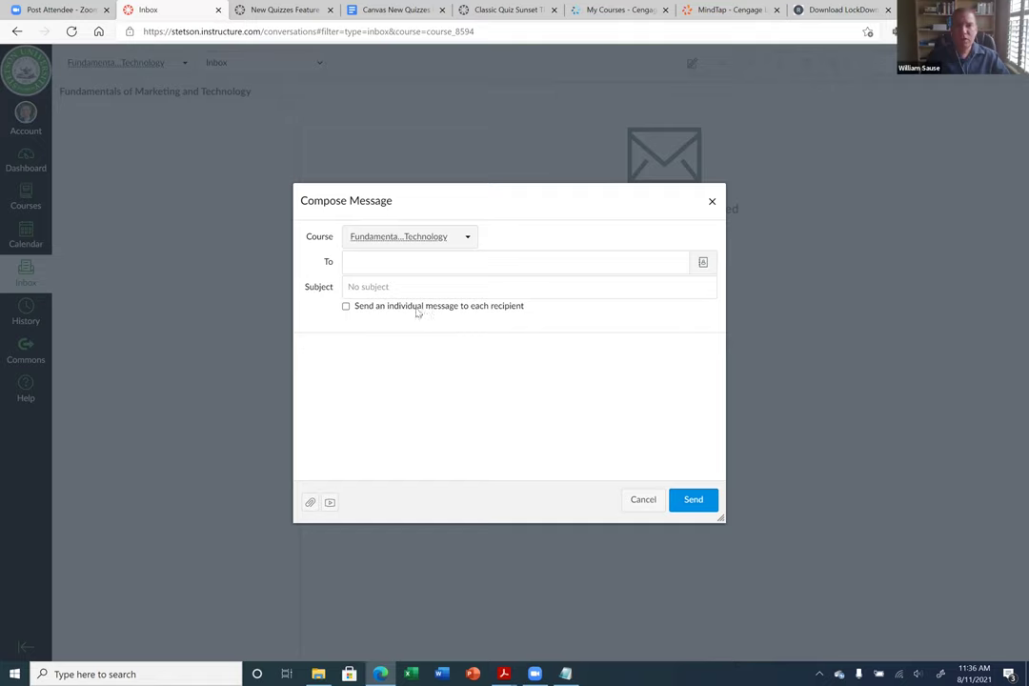
left_click(346, 307)
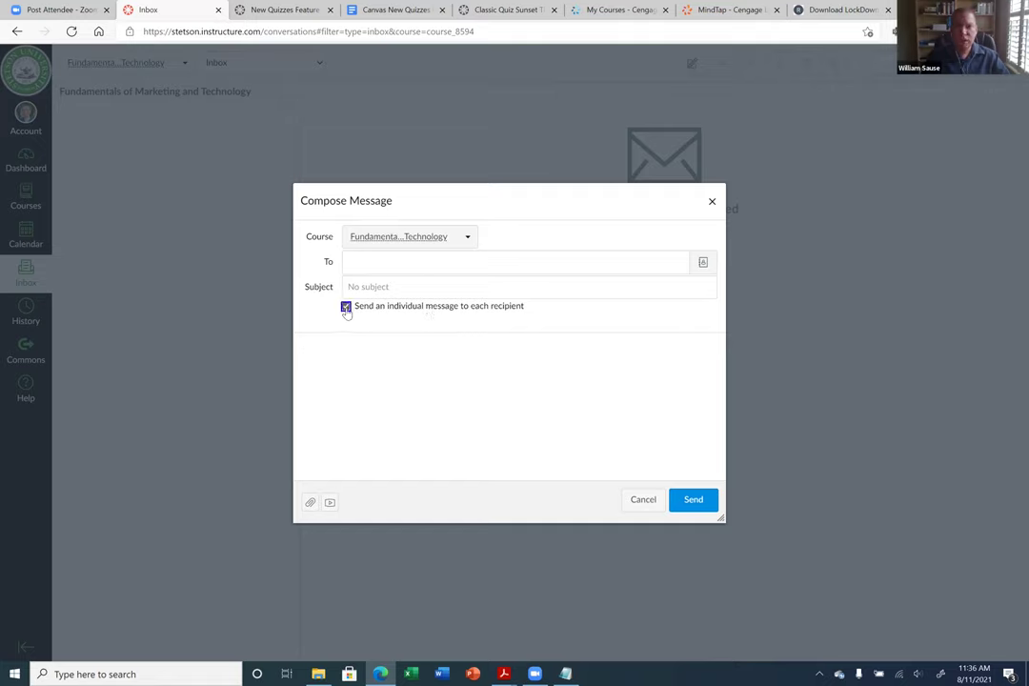
left_click(641, 501)
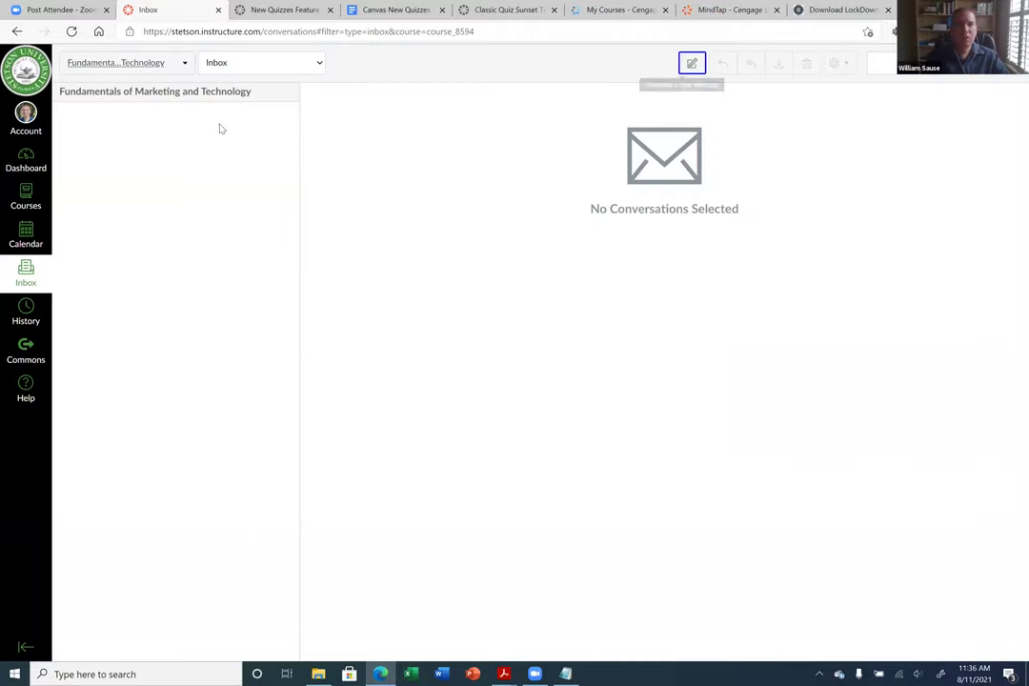
Step: Filter the Inbox to Virtual Reality in Business and Society and compose a new message
left_click(168, 64)
mouse_move(108, 113)
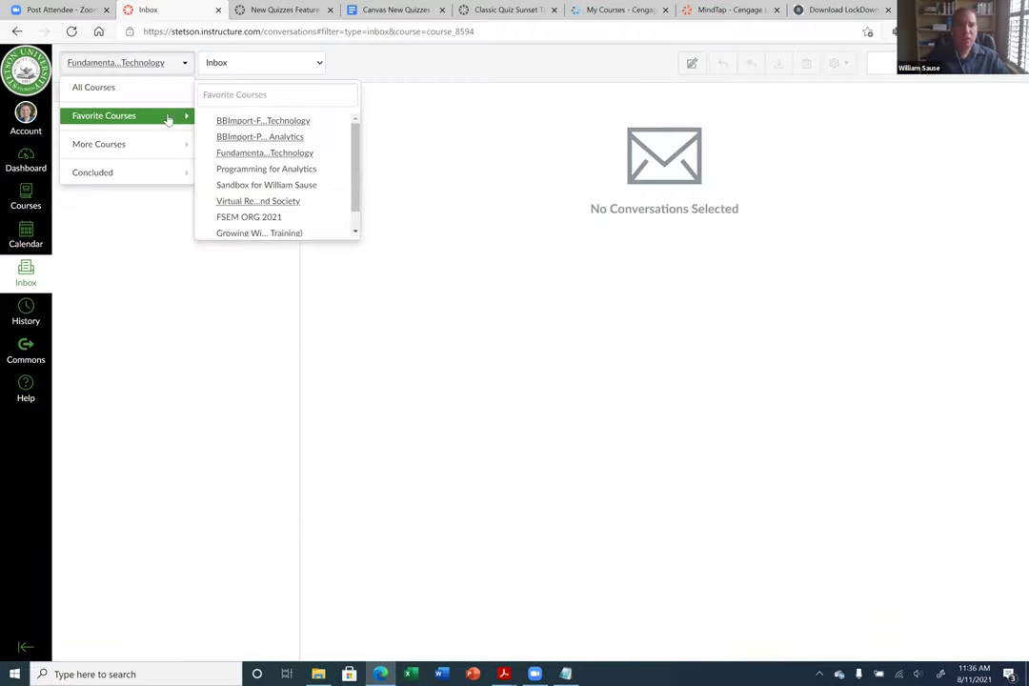
scroll(256, 181, "down", 1)
left_click(255, 184)
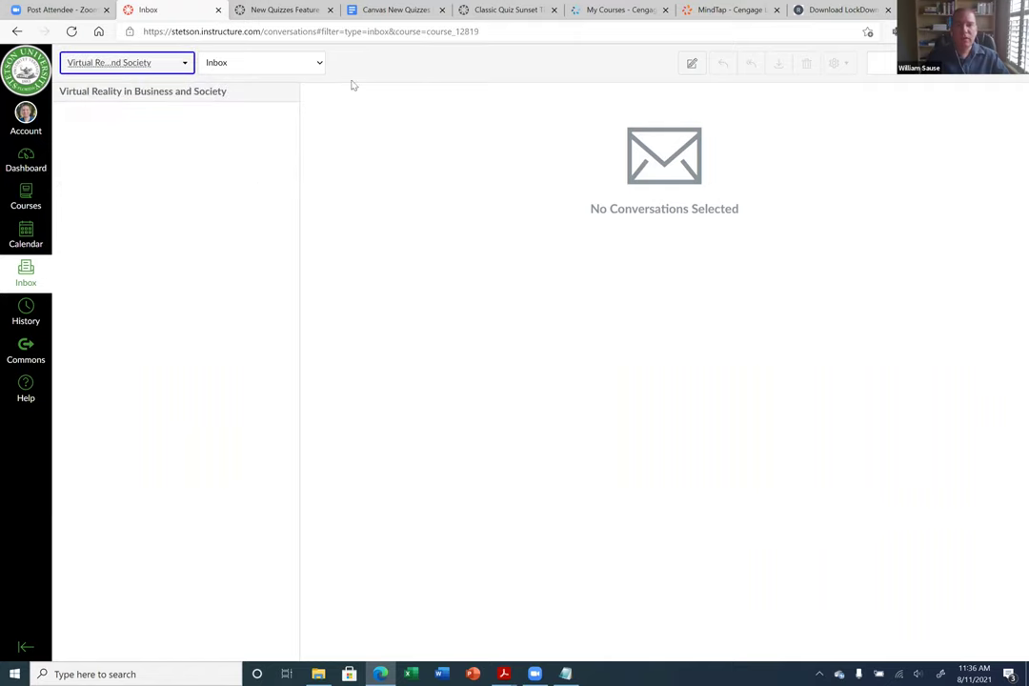
left_click(688, 65)
Step: Browse the course's students, then address the message to its teacher
left_click(476, 263)
left_click(709, 272)
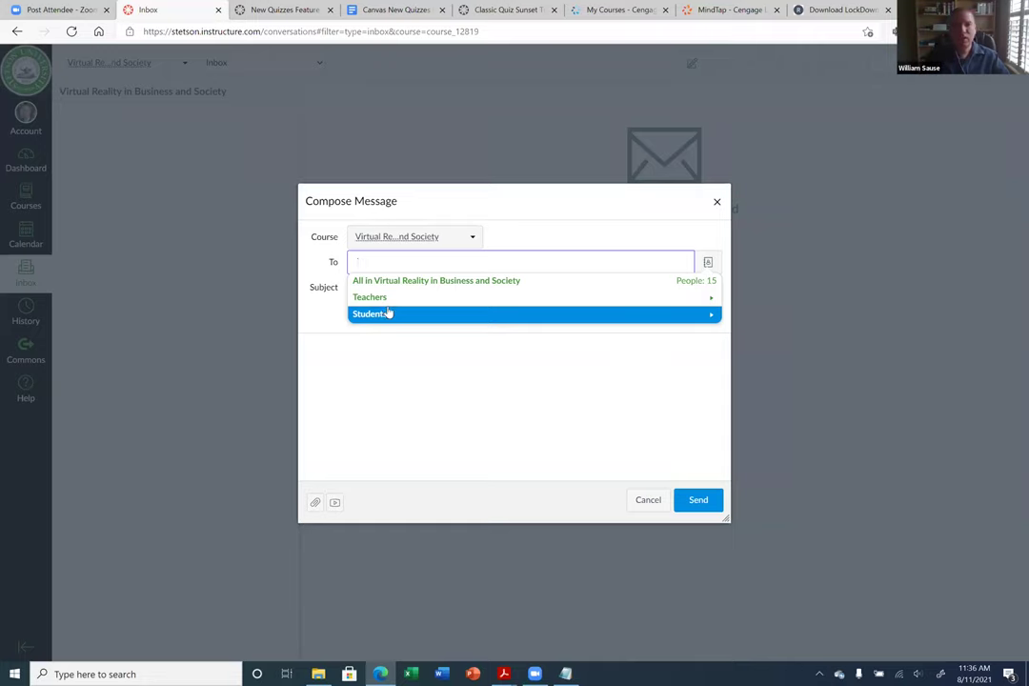
left_click(381, 315)
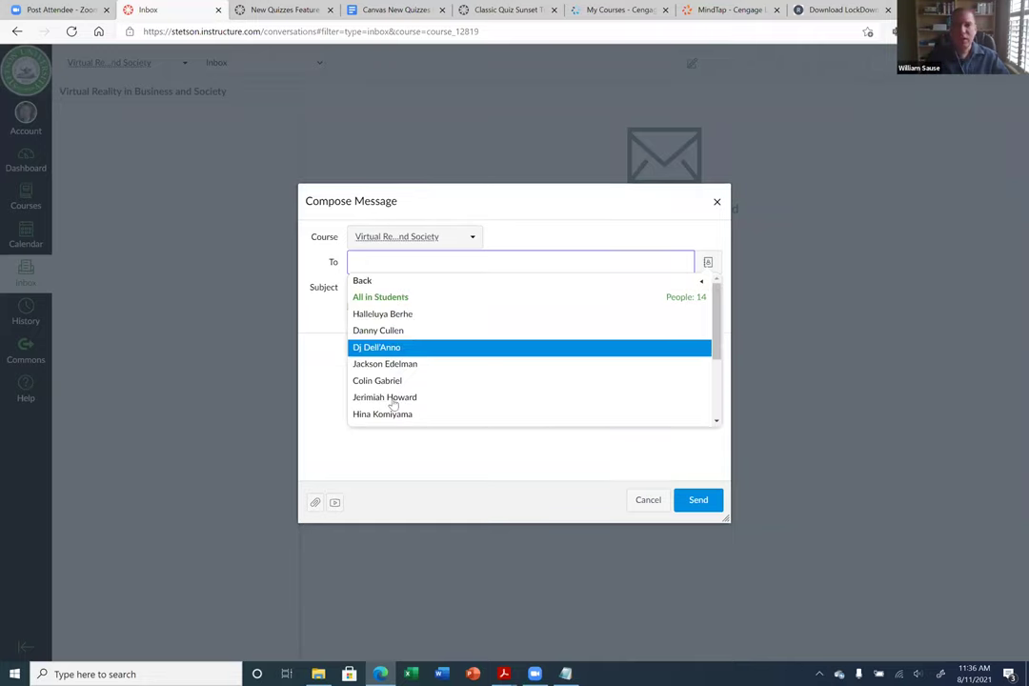
scroll(416, 383, "down", 2)
scroll(409, 390, "down", 1)
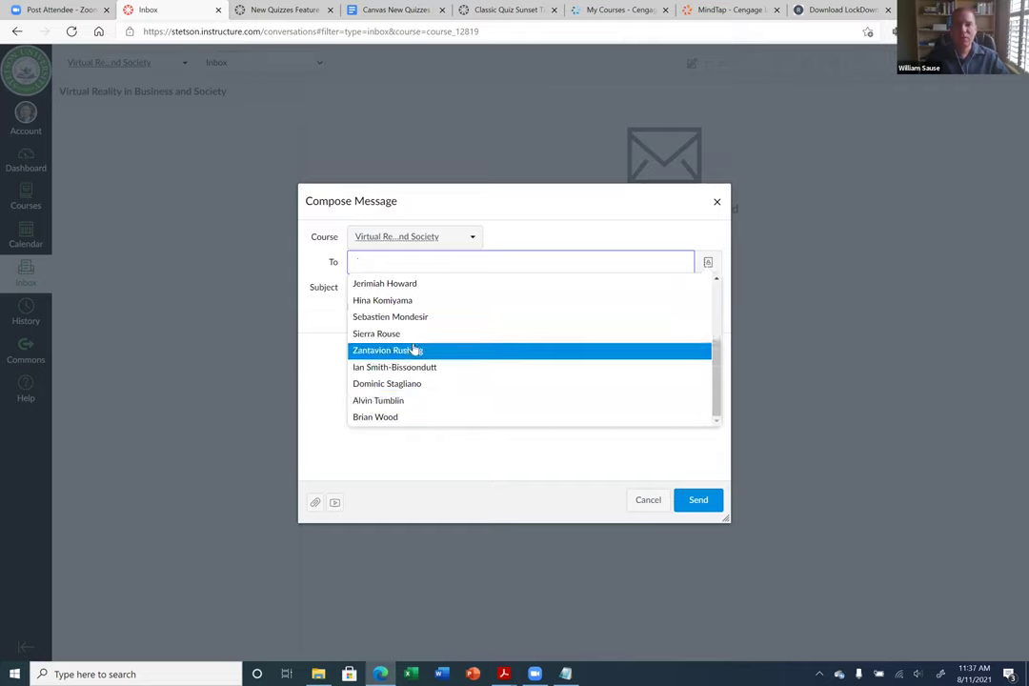
scroll(415, 350, "up", 4)
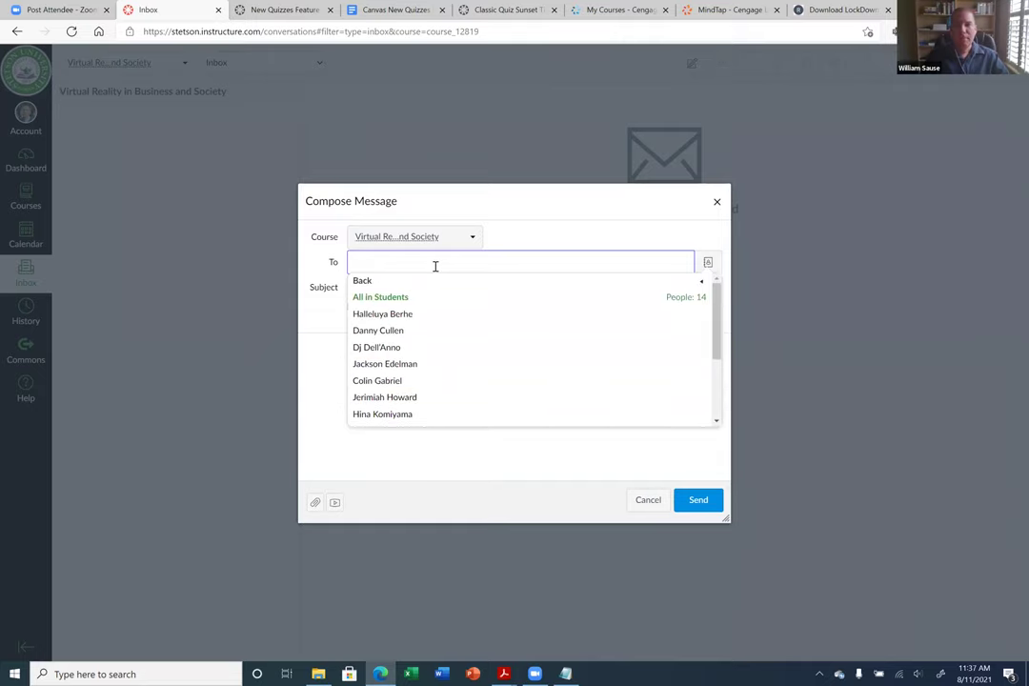
scroll(414, 395, "down", 3)
scroll(519, 295, "up", 4)
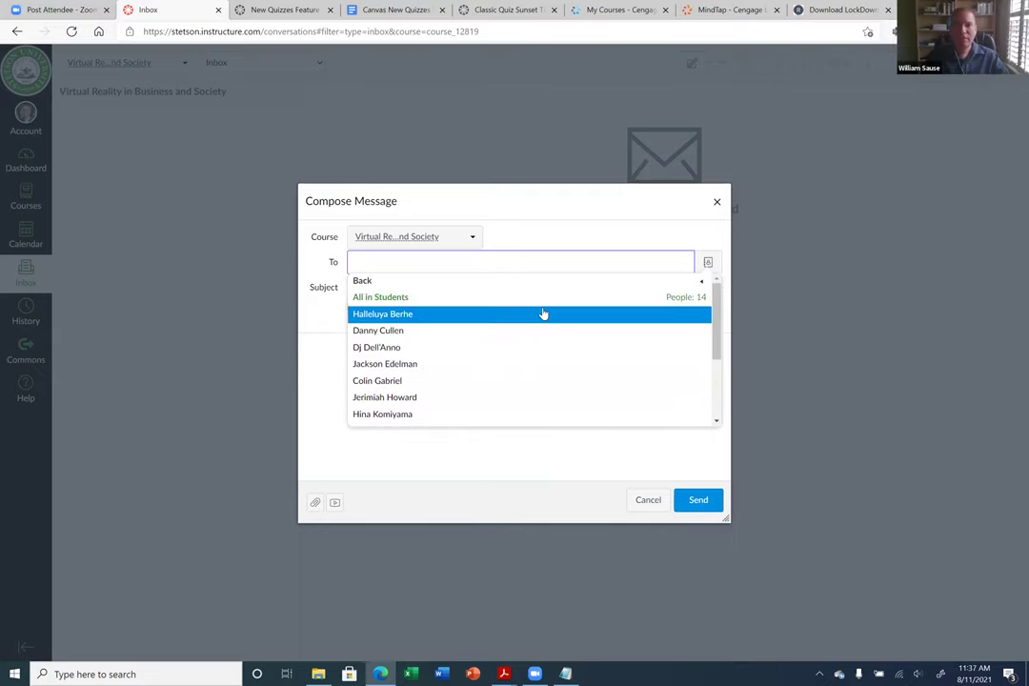
left_click(402, 280)
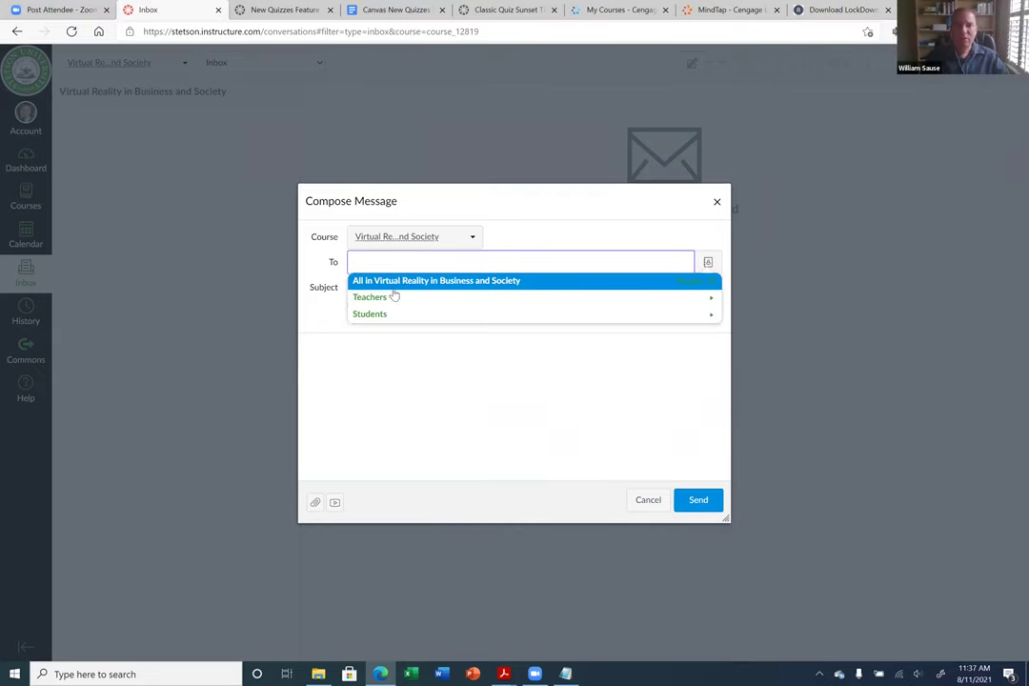
left_click(390, 297)
left_click(389, 315)
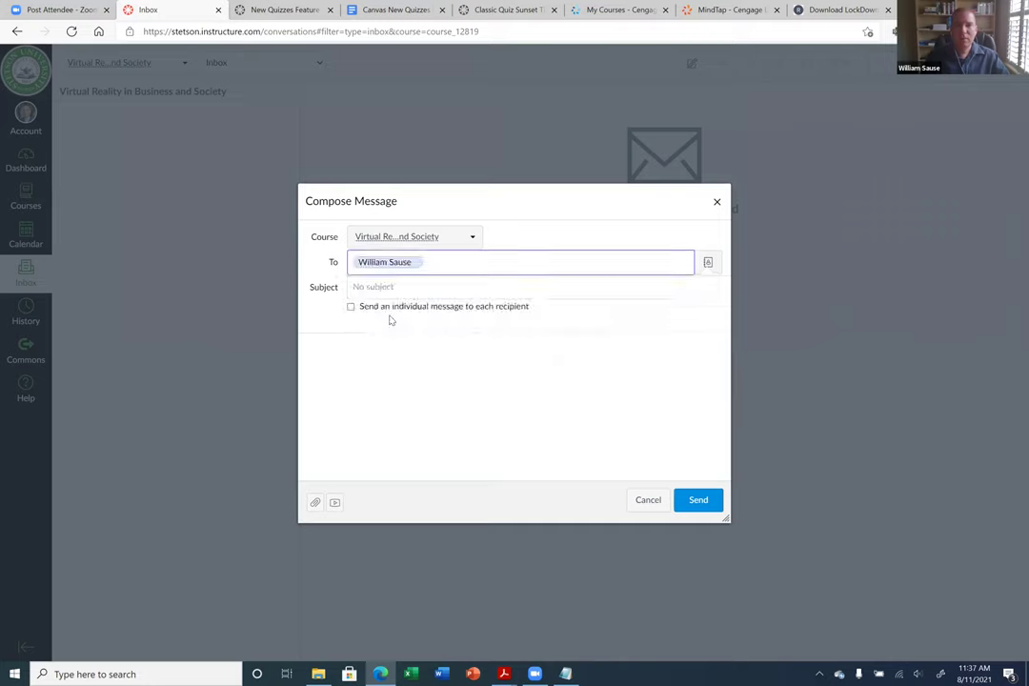
Step: Give the message subject 'Test' and body 'This is a test.'
left_click(382, 287)
type("TEst")
key("BackSpace")
key("BackSpace")
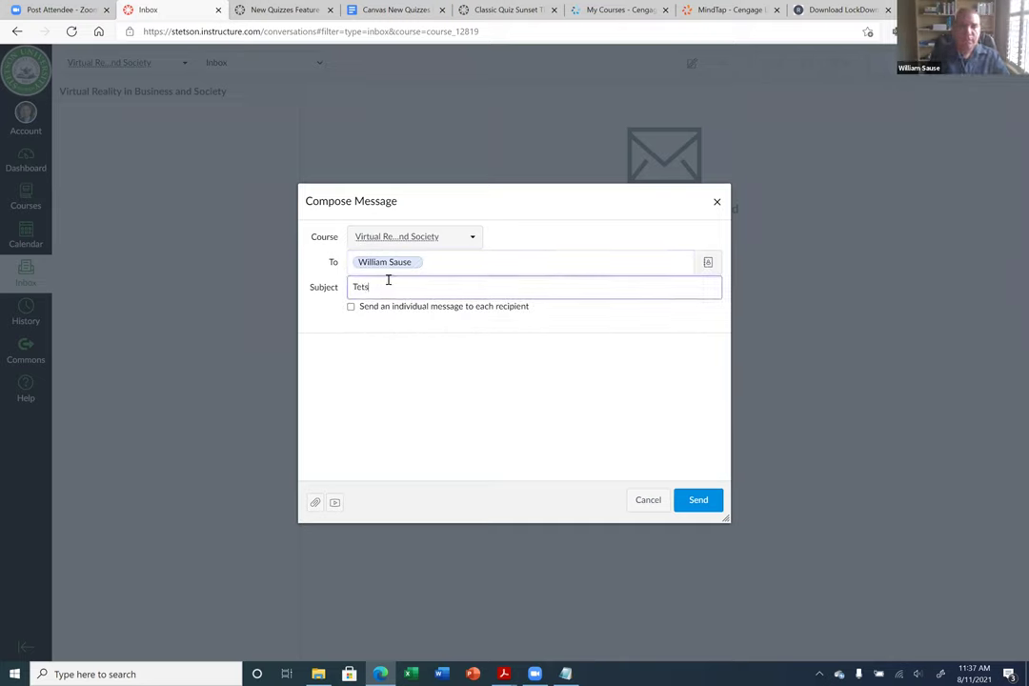
type("st")
left_click(411, 398)
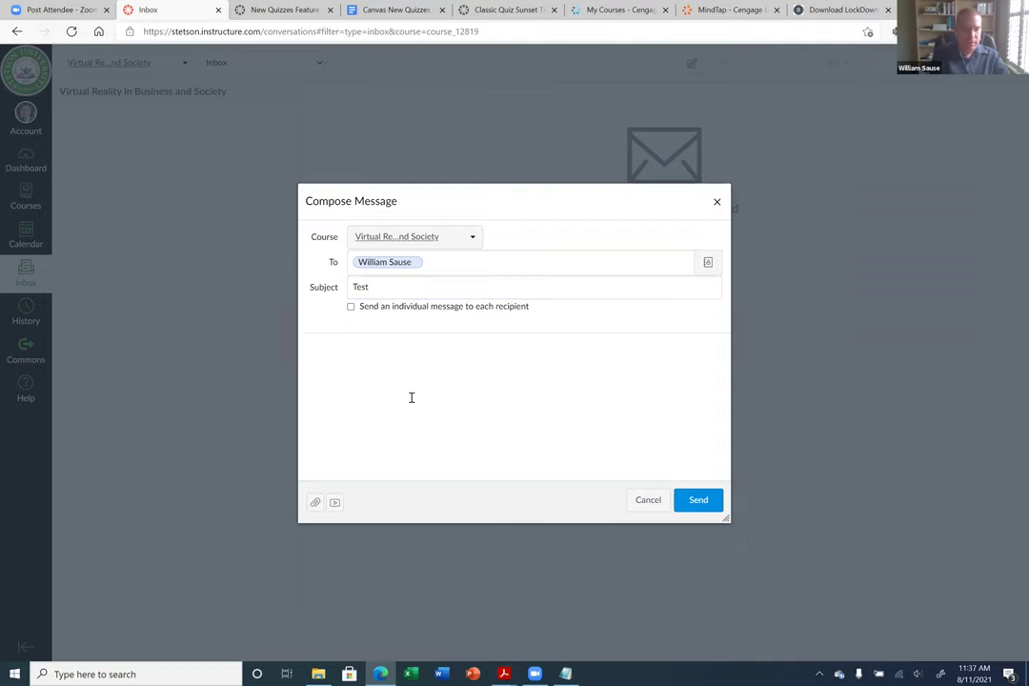
type("This is a test")
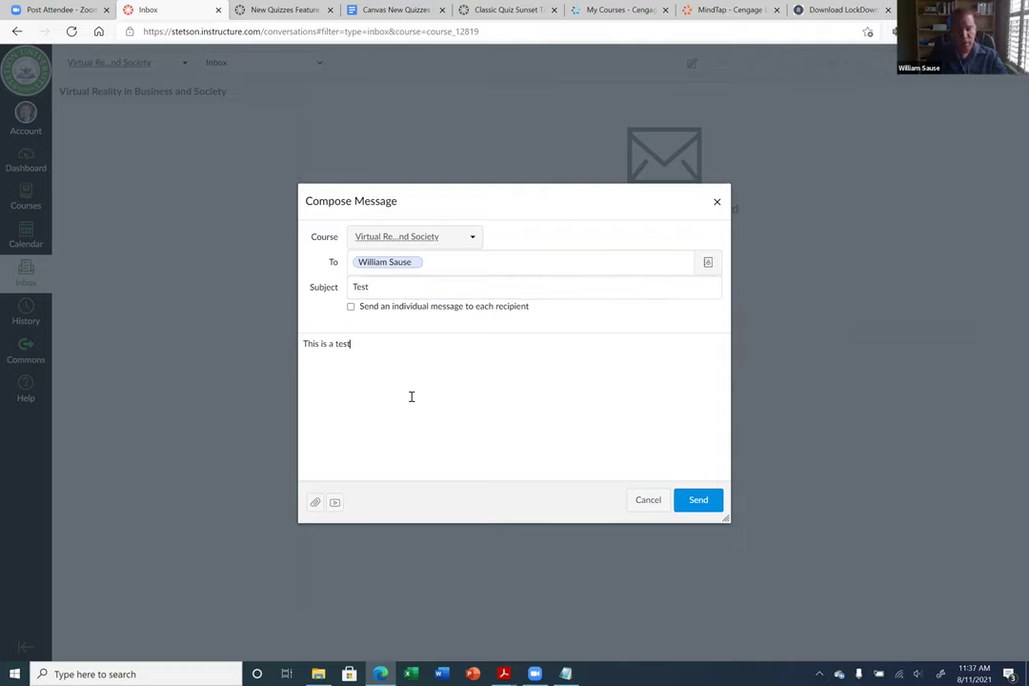
type(".")
Step: Send the test message and show conversations from all courses
left_click(698, 499)
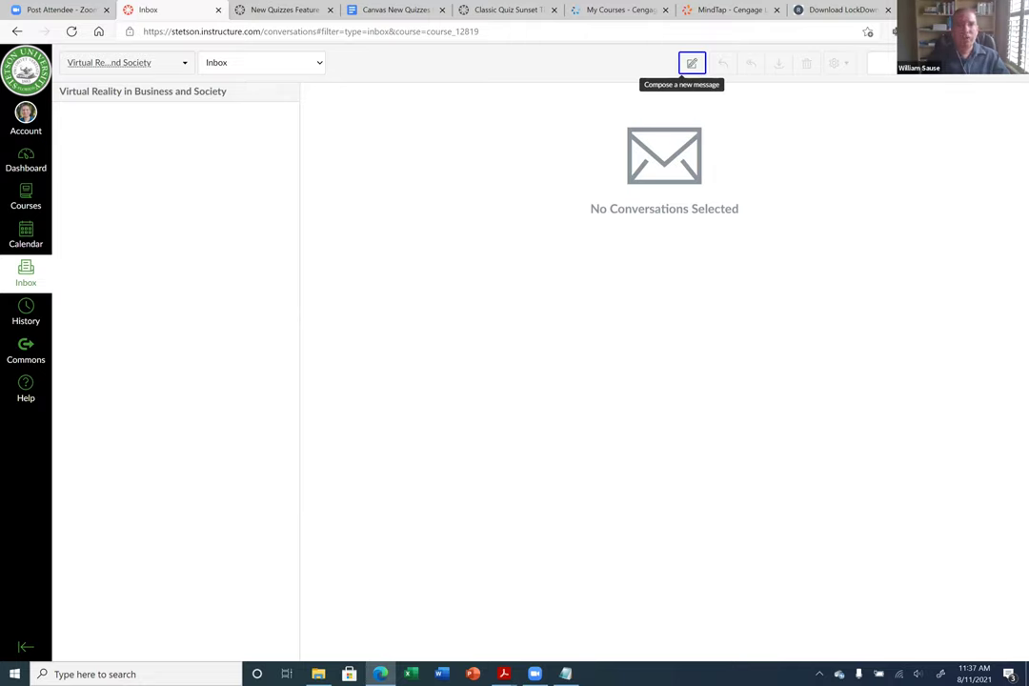
left_click(158, 82)
left_click(158, 68)
left_click(115, 88)
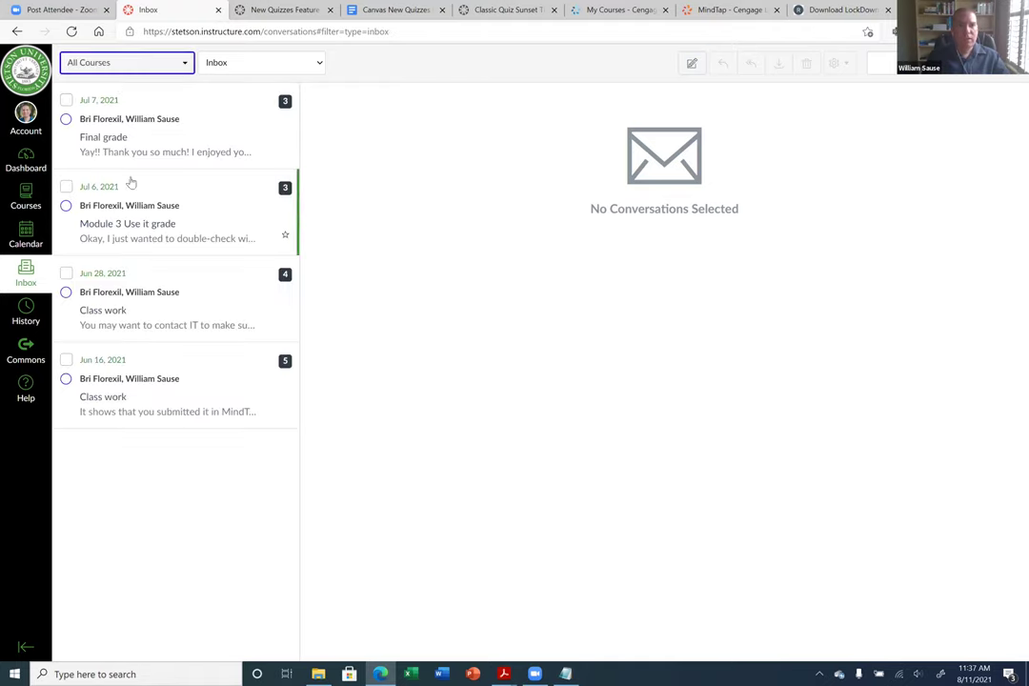
Step: Filter the Inbox back to Virtual Reality in Business and Society and open a new browser tab
left_click(148, 62)
mouse_move(138, 108)
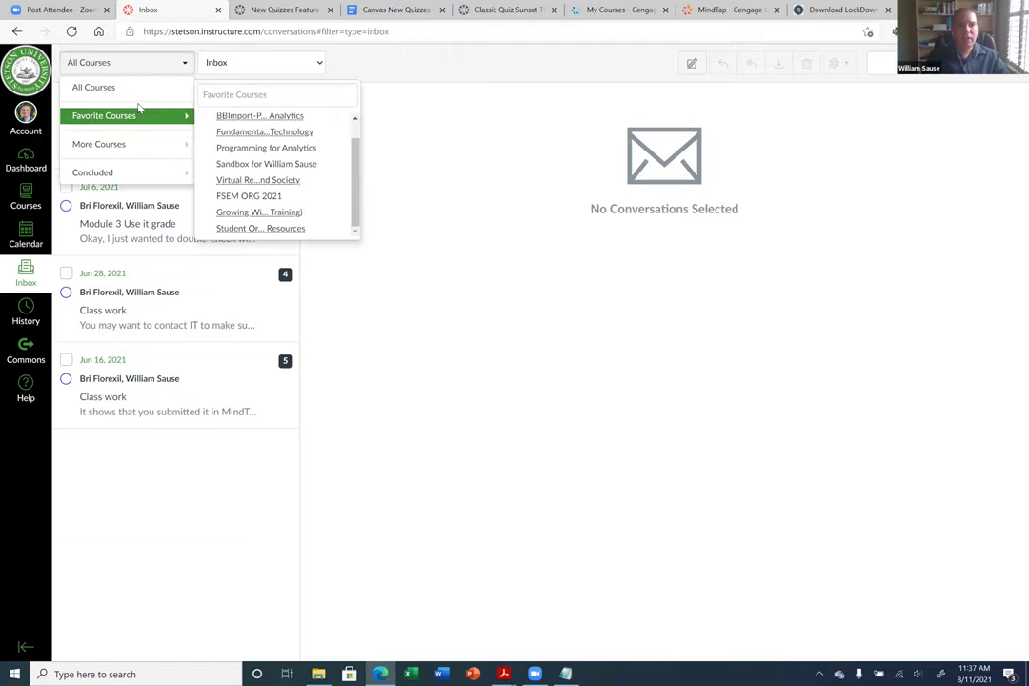
left_click(244, 181)
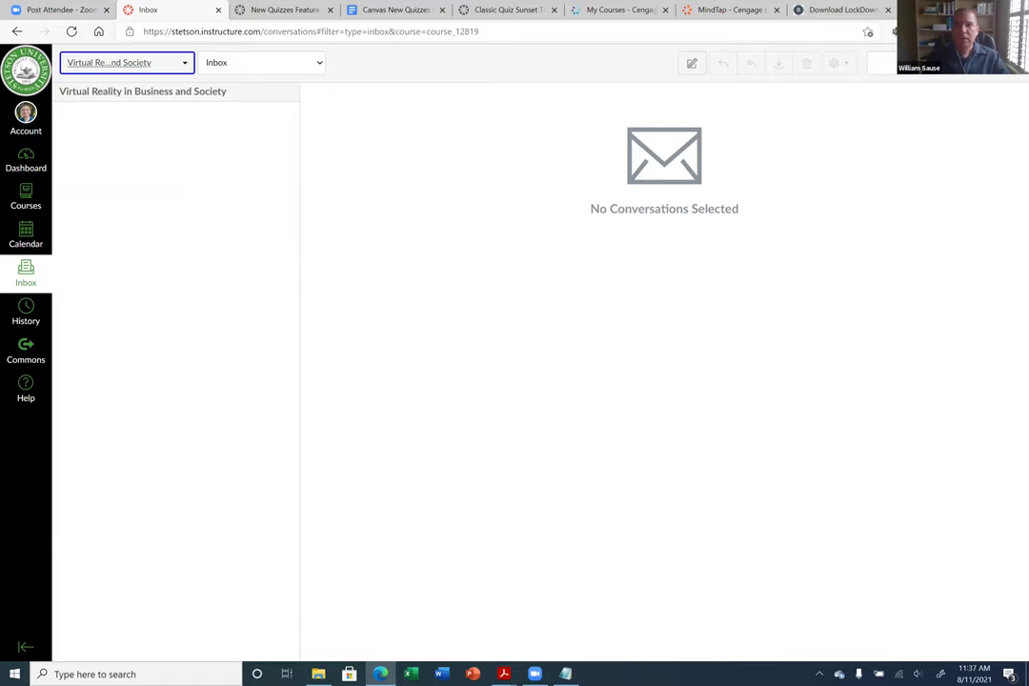
left_click(905, 9)
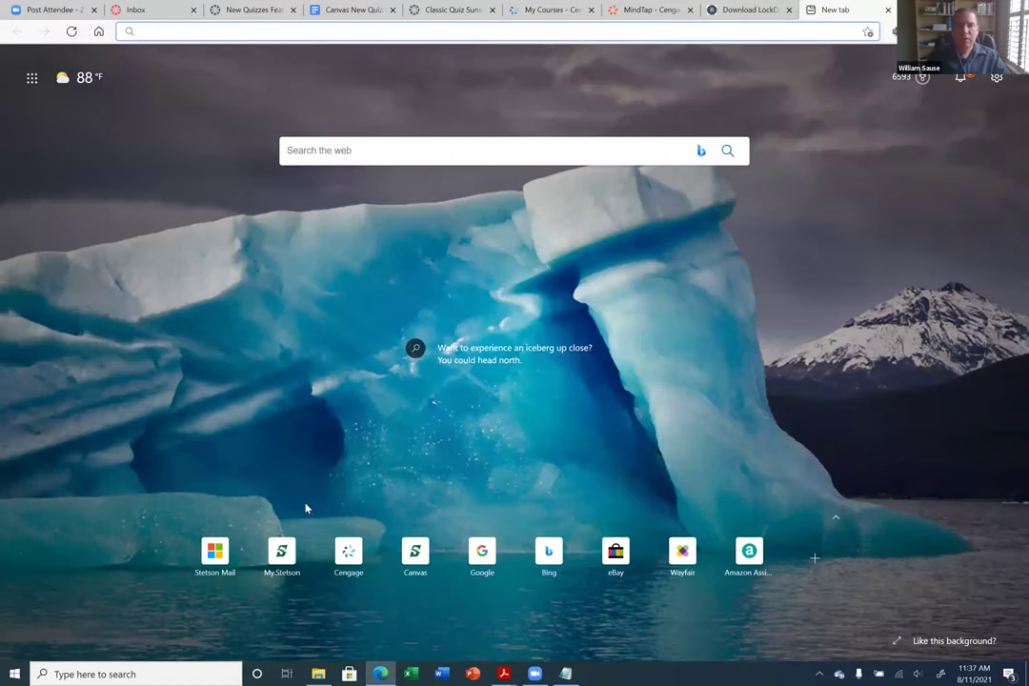
Step: Open Stetson Mail in the new tab, then return to the Canvas Inbox tab
left_click(217, 550)
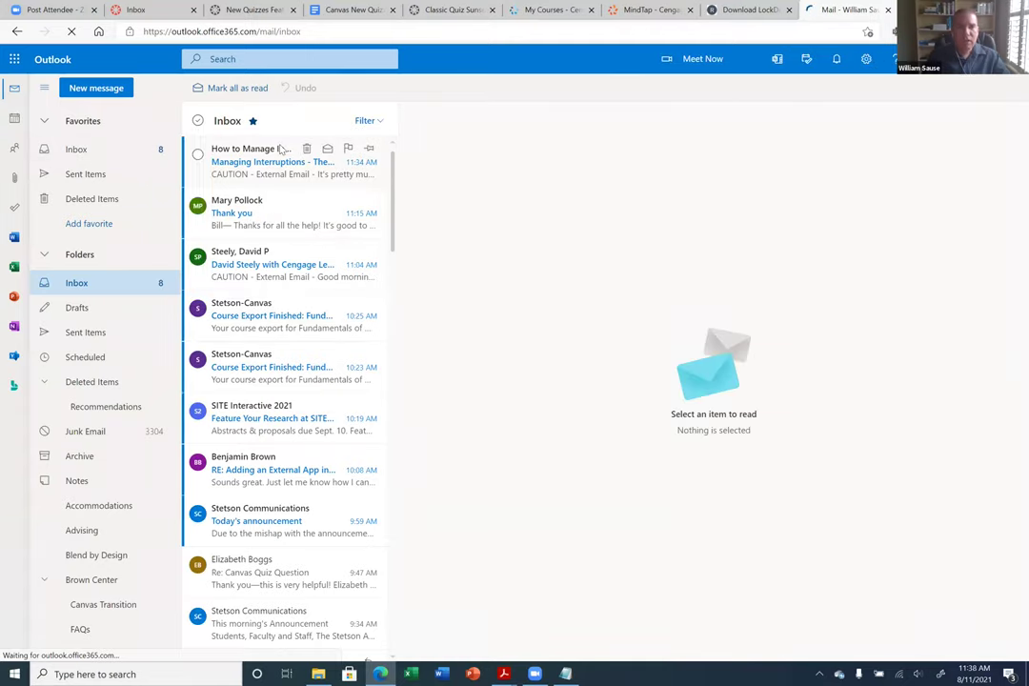
left_click(164, 8)
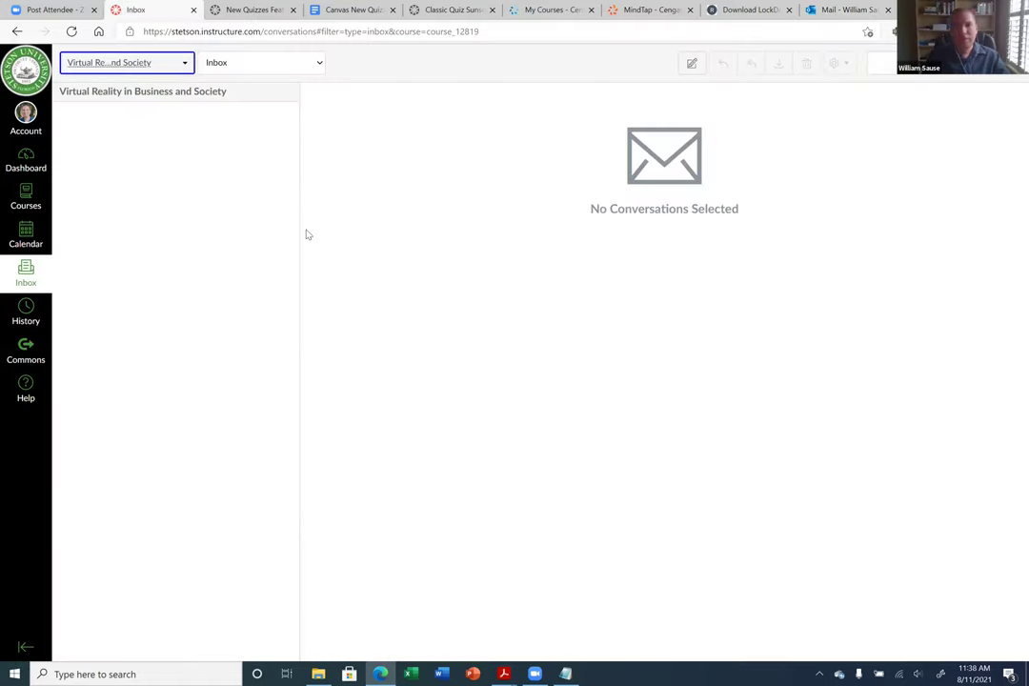
Step: Show Sent messages, open the 'Test' conversation, then head to the Dashboard
left_click(307, 68)
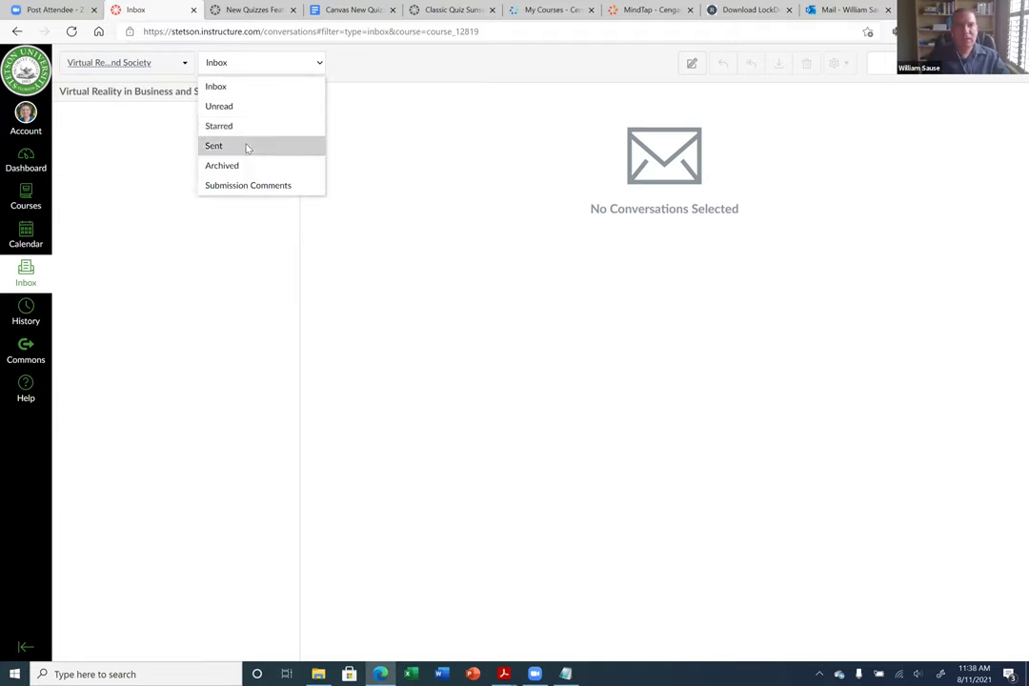
left_click(245, 146)
left_click(173, 146)
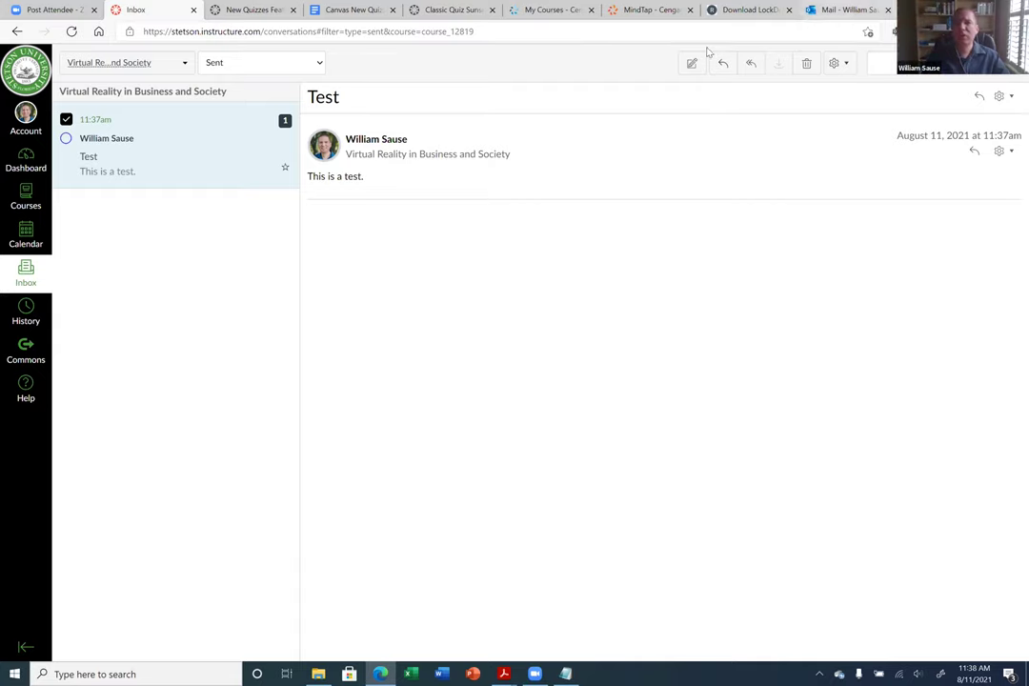
left_click(41, 171)
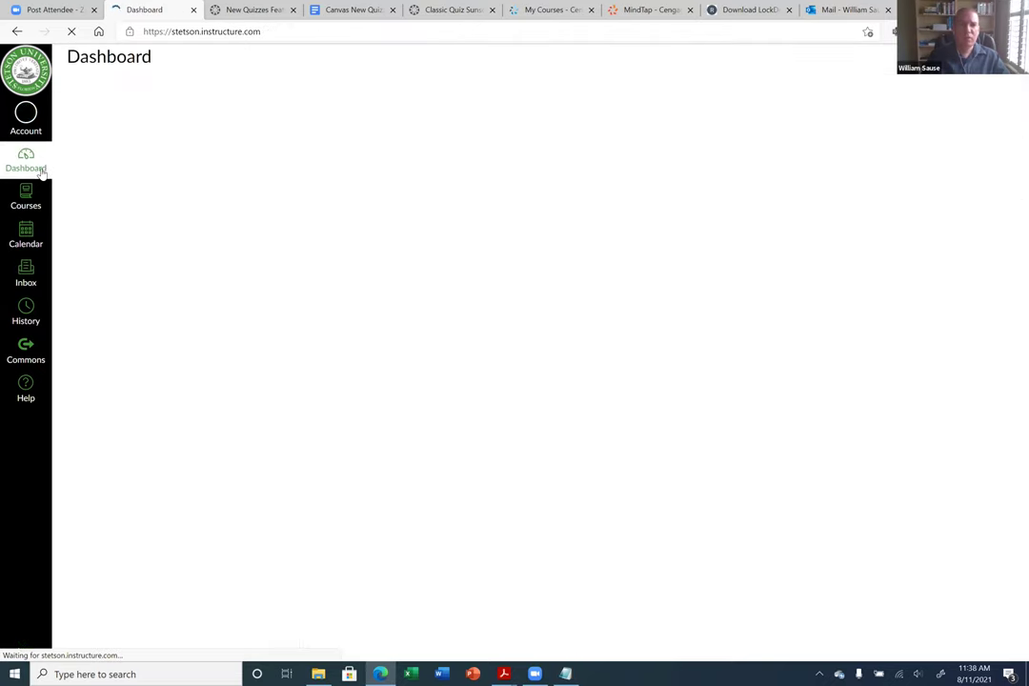
Step: Filter the inbox to Virtual Reality in Business and Society, then open the Account menu
left_click(22, 278)
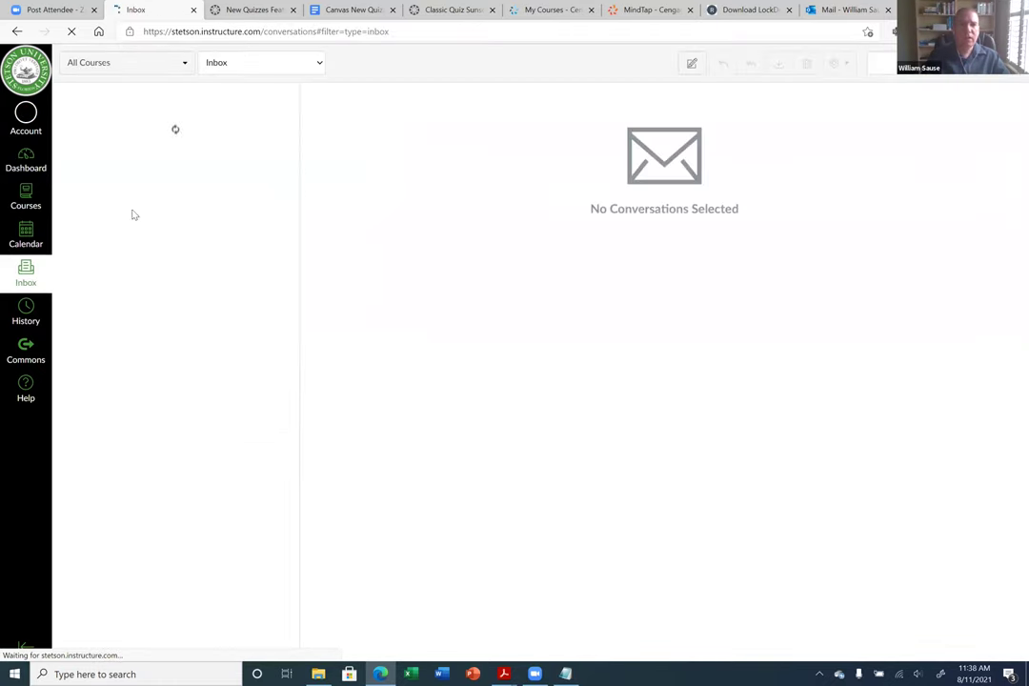
left_click(143, 62)
mouse_move(141, 116)
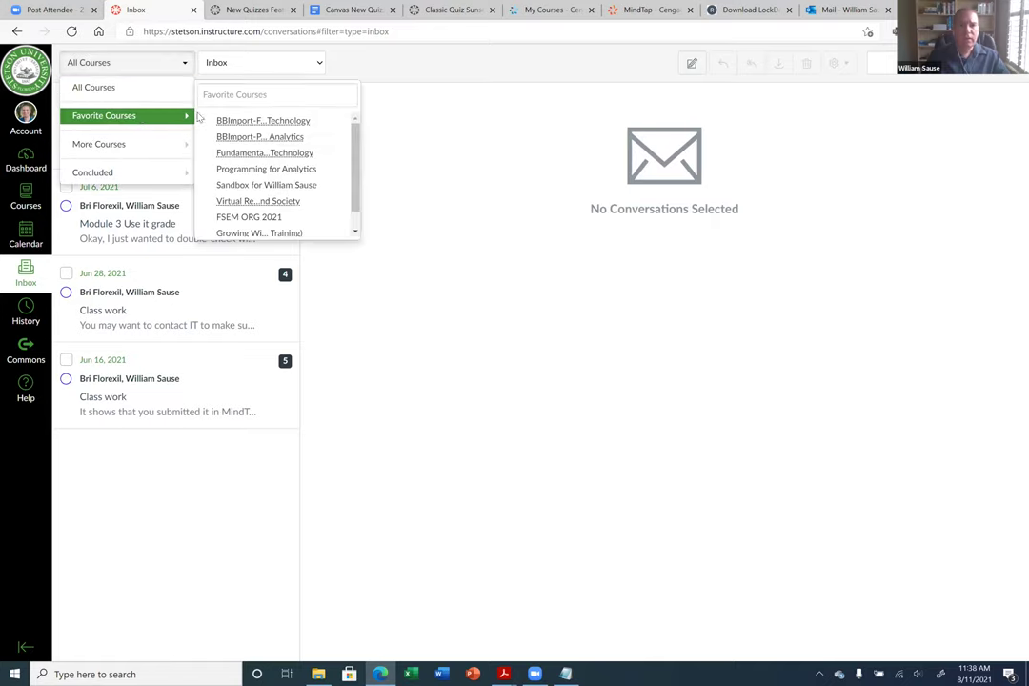
left_click(247, 201)
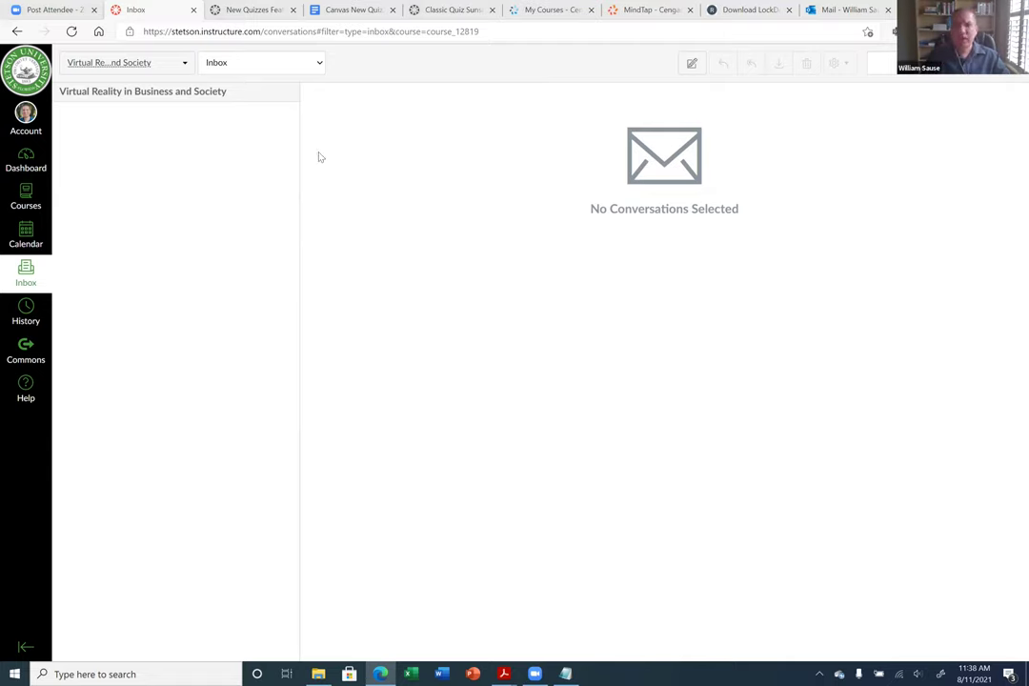
left_click(25, 124)
Step: Open Notifications from the Account tray to view Account Notification Settings
left_click(93, 187)
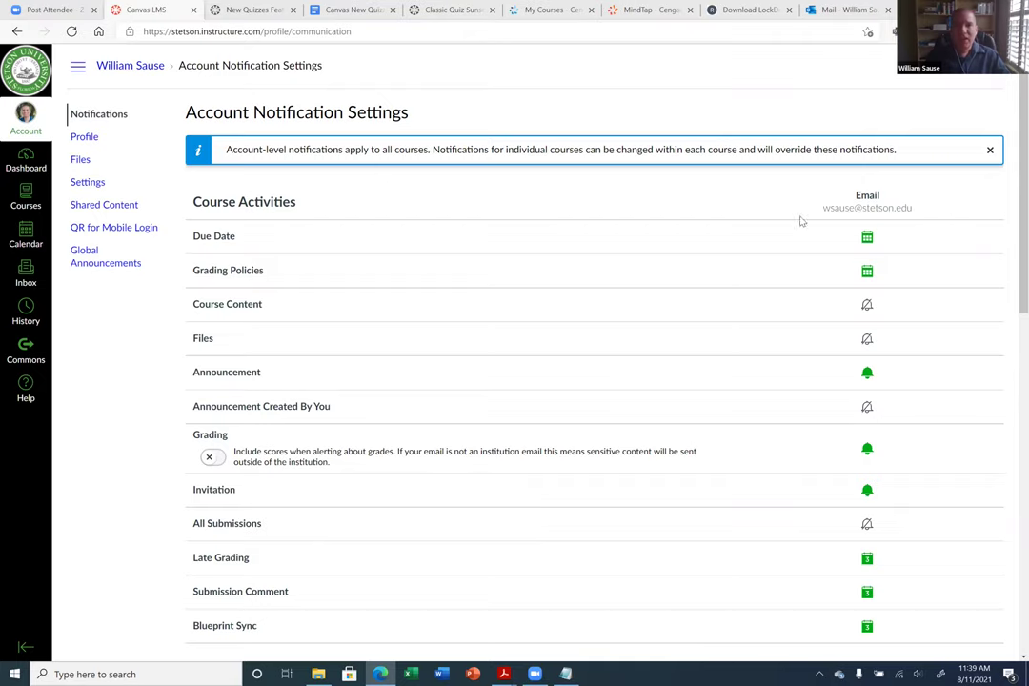
Step: In a new tab, search Google for 'brown center blog' and open the Brown Center Blog result
key("ctrl+t")
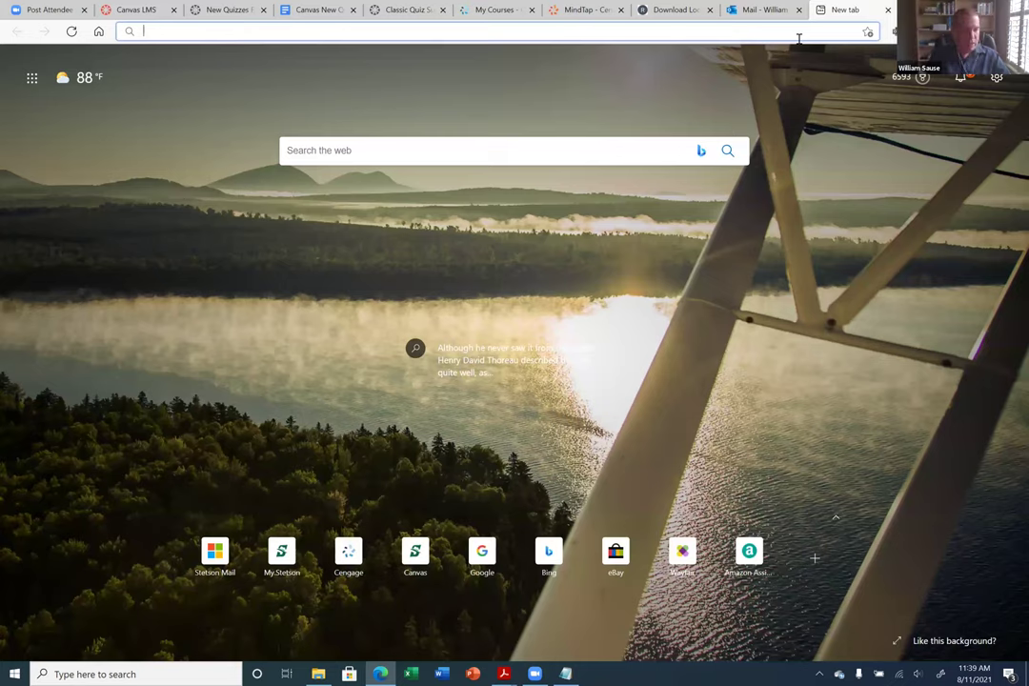
type("brown cetner")
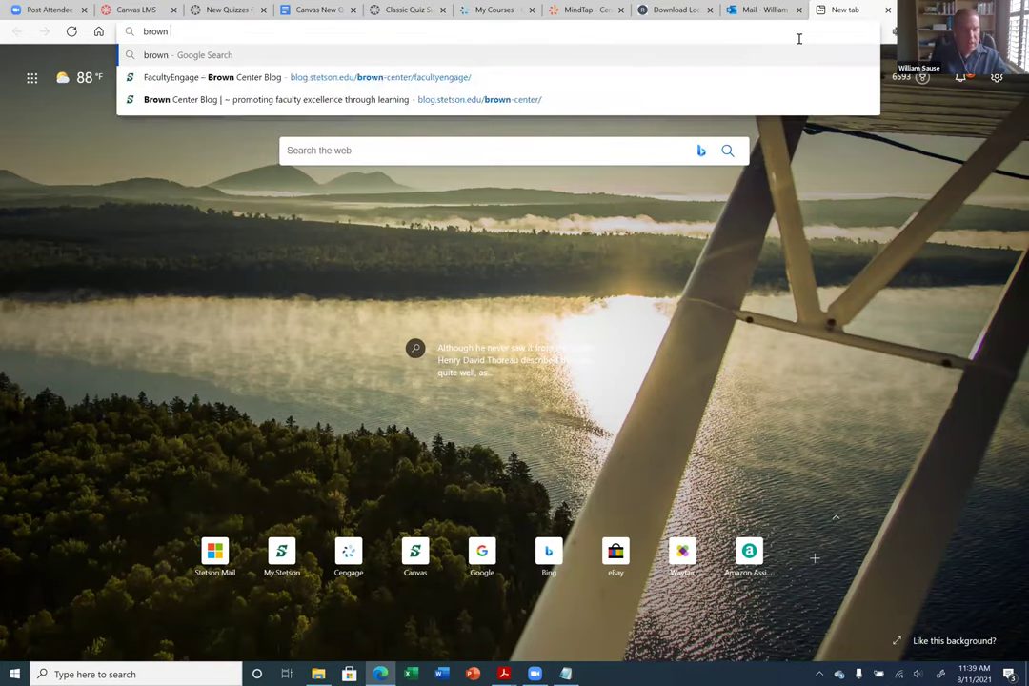
key("BackSpace")
key("BackSpace")
key("BackSpace")
key("BackSpace")
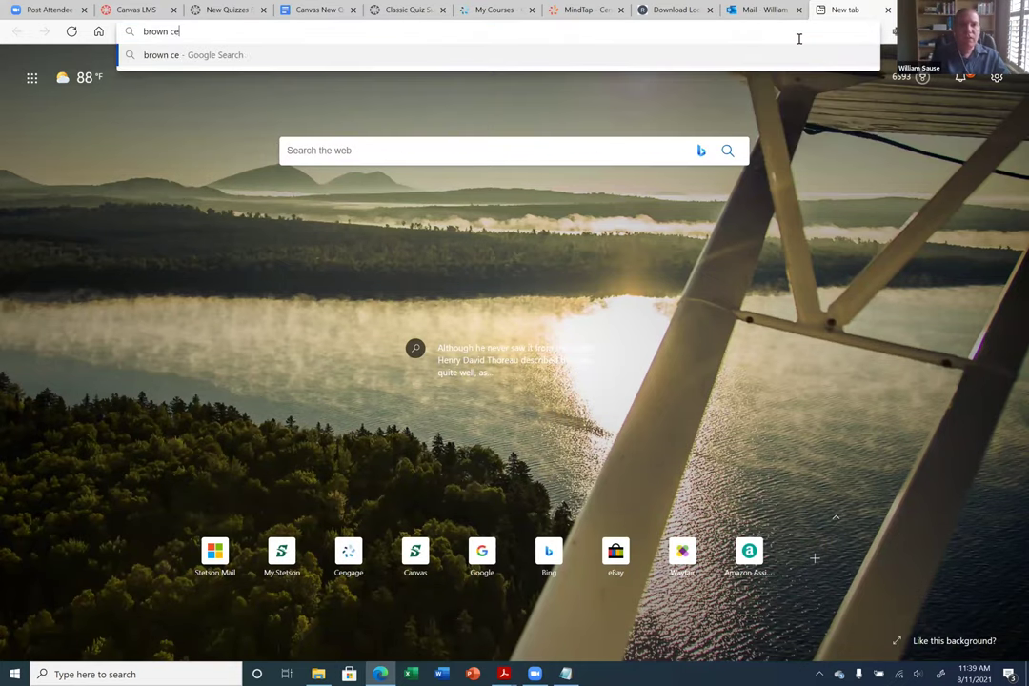
type("nter blog")
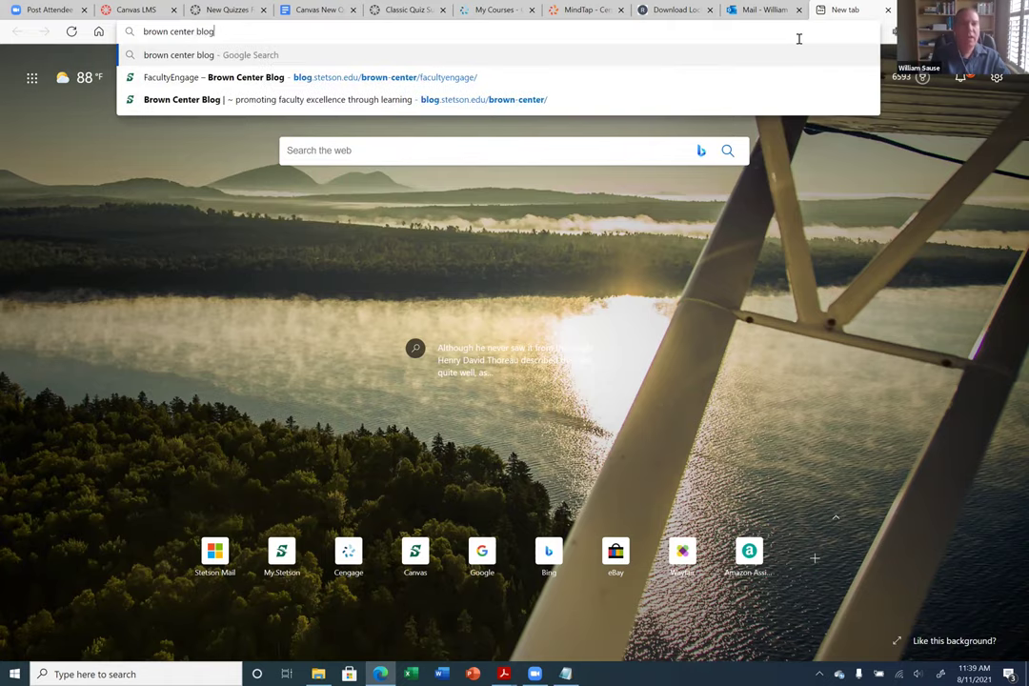
key("Return")
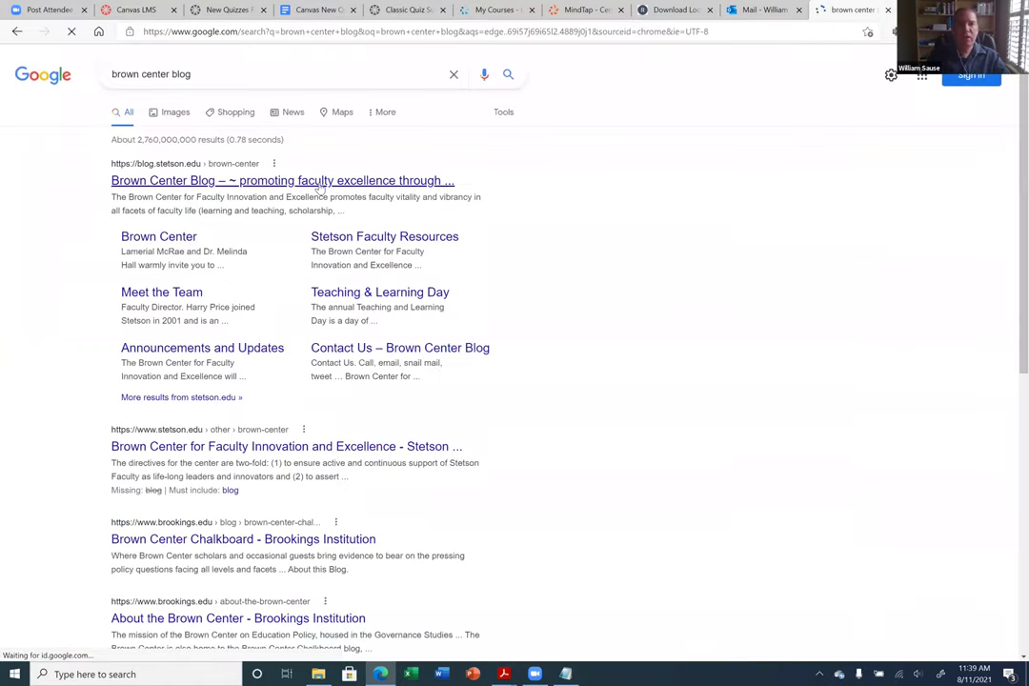
left_click(319, 181)
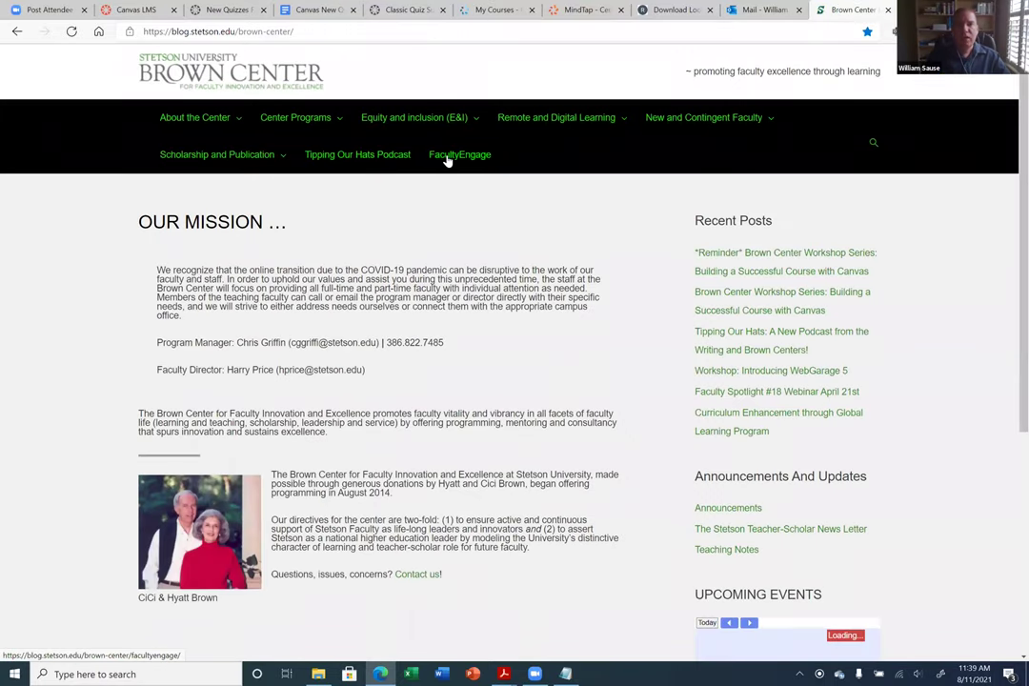
Step: Go from FacultyEngage to Register for a Meeting, choose the second listed faculty member, and select the Topic field
left_click(447, 159)
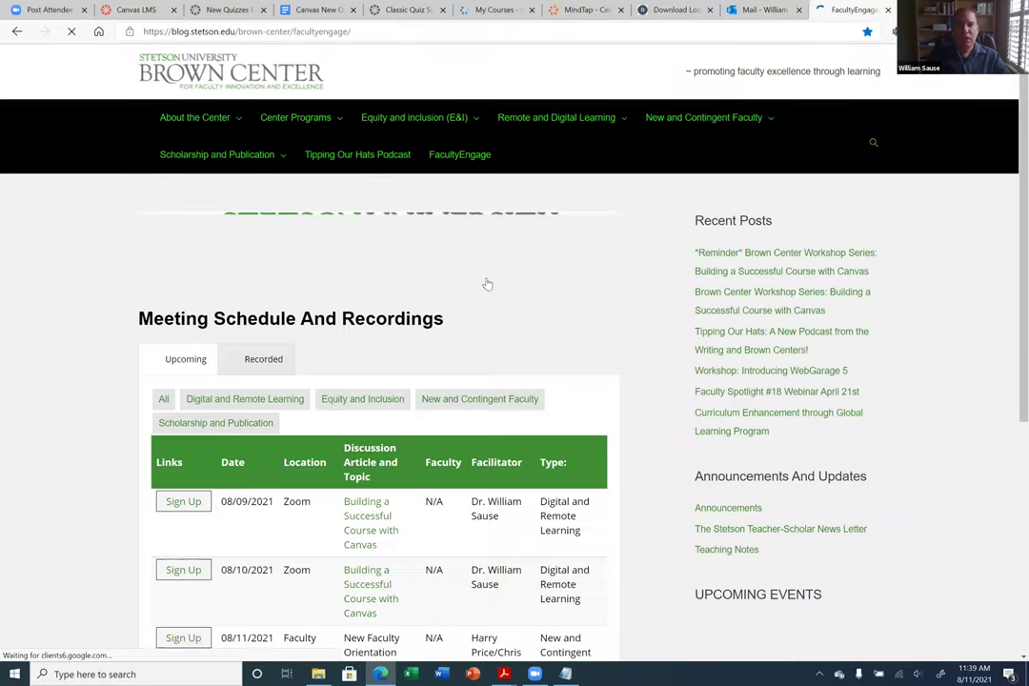
scroll(490, 284, "down", 2)
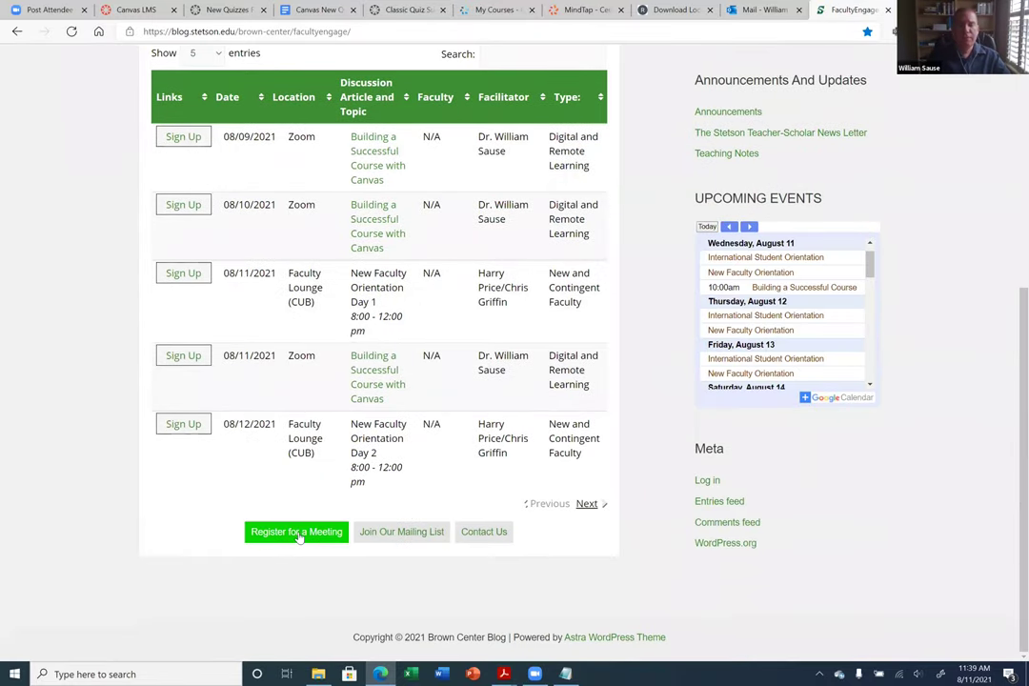
left_click(286, 536)
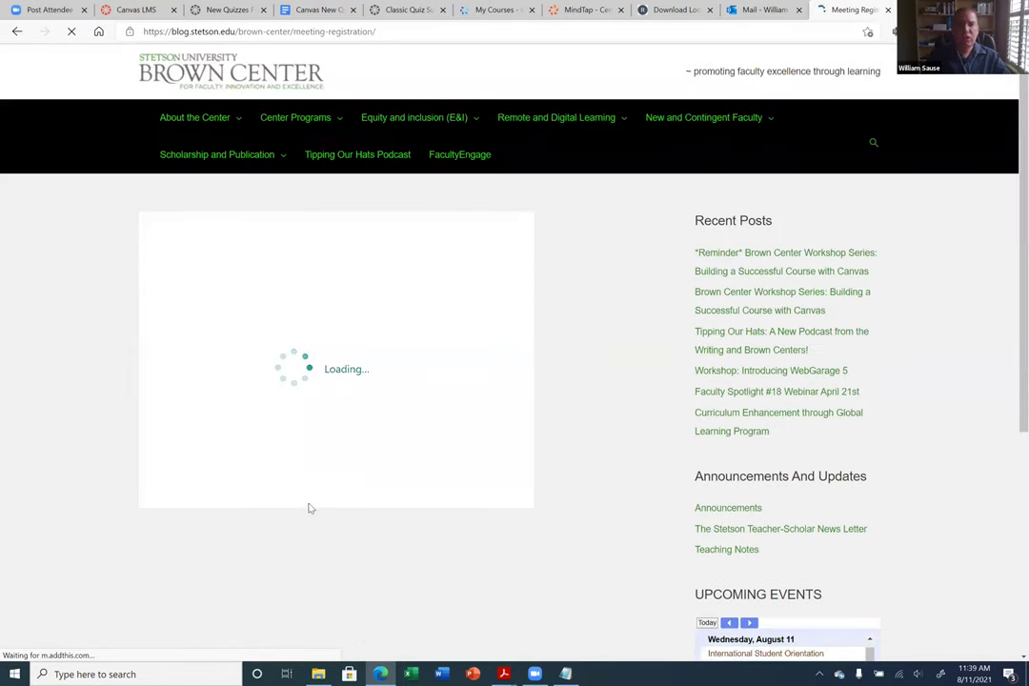
scroll(269, 390, "down", 3)
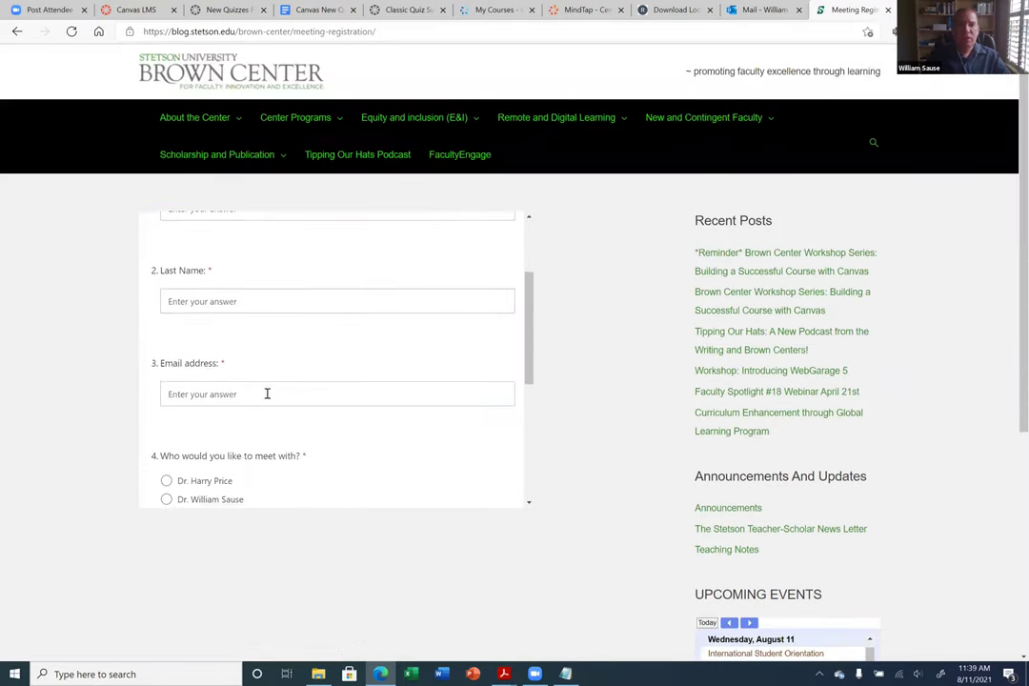
scroll(238, 404, "down", 1)
left_click(203, 411)
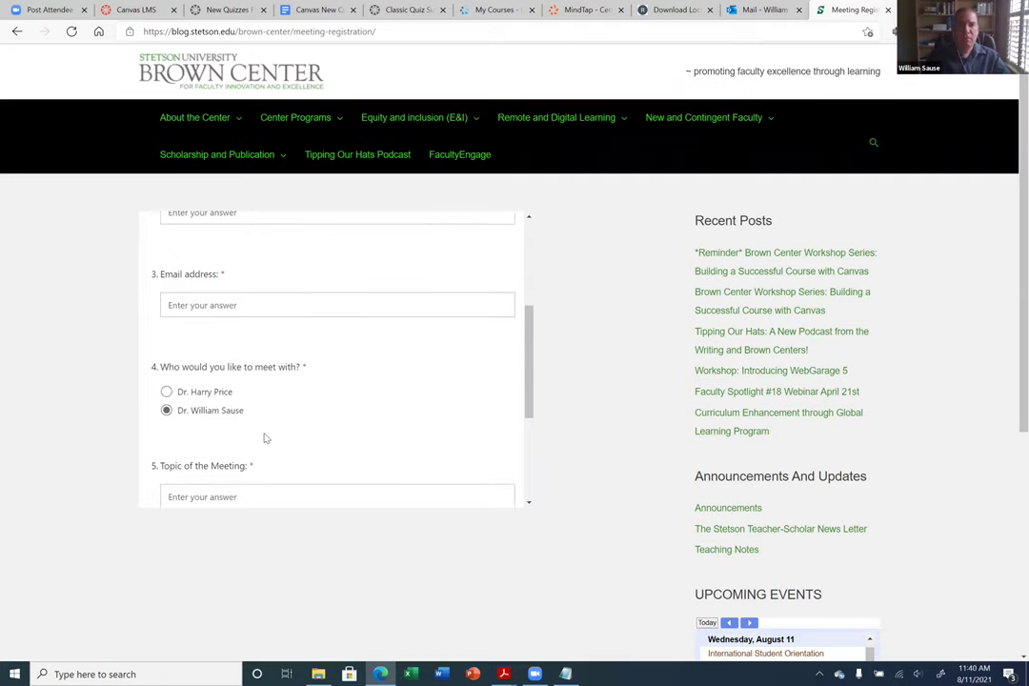
scroll(278, 428, "down", 1)
left_click(220, 363)
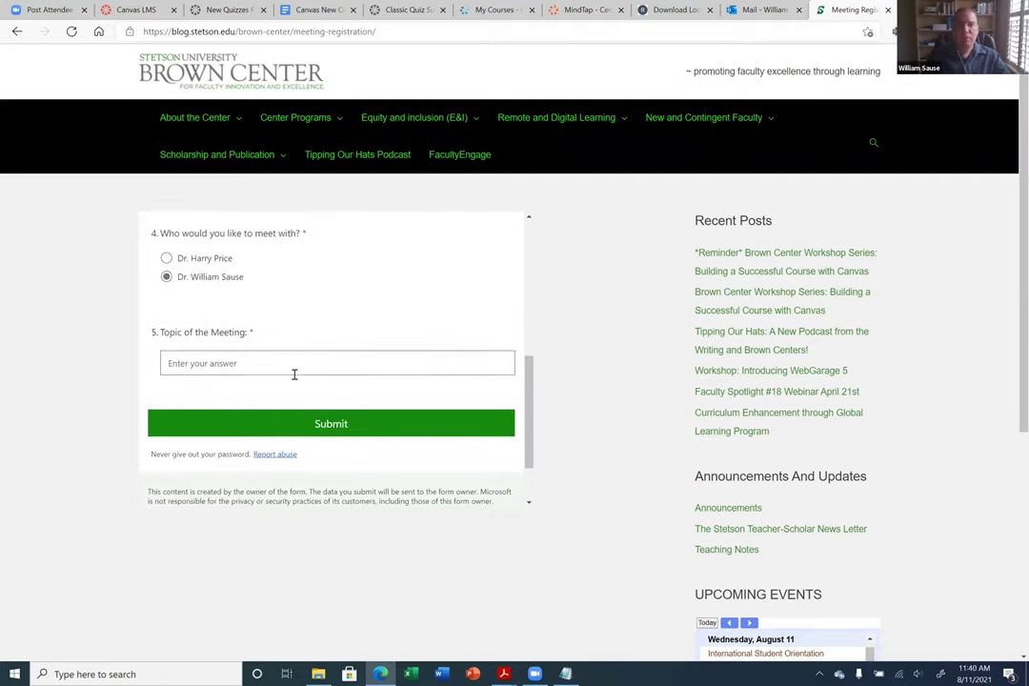
scroll(297, 373, "up", 1)
scroll(299, 373, "up", 5)
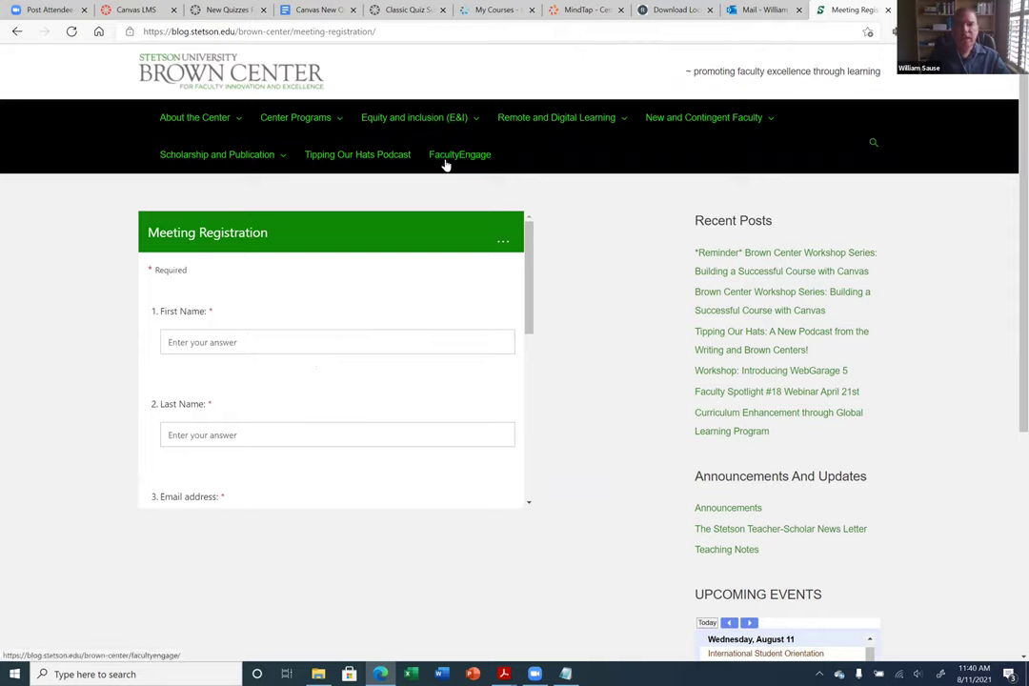
Step: Open Canvas Faculty Partners under Remote and Digital Learning > Resources, then switch to the Zoom meeting
mouse_move(520, 130)
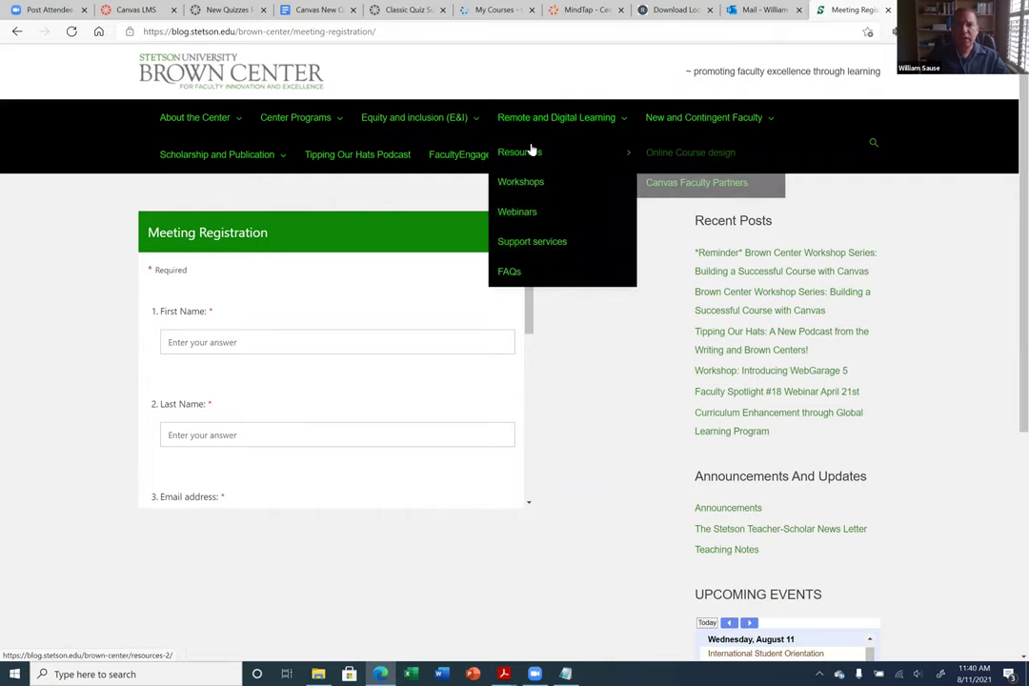
left_click(714, 184)
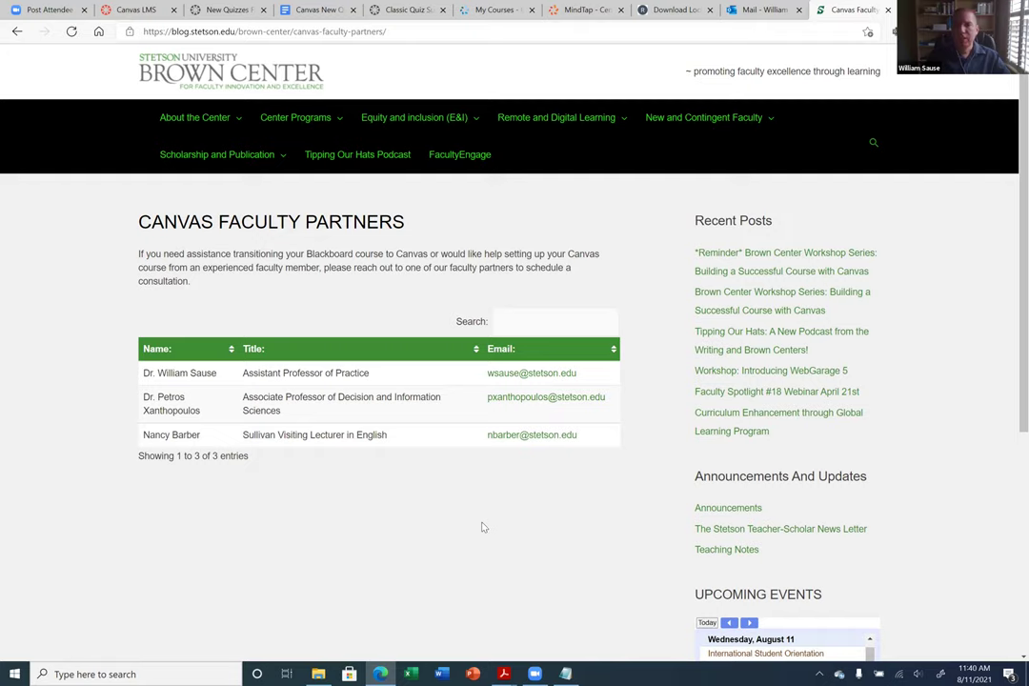
left_click(534, 672)
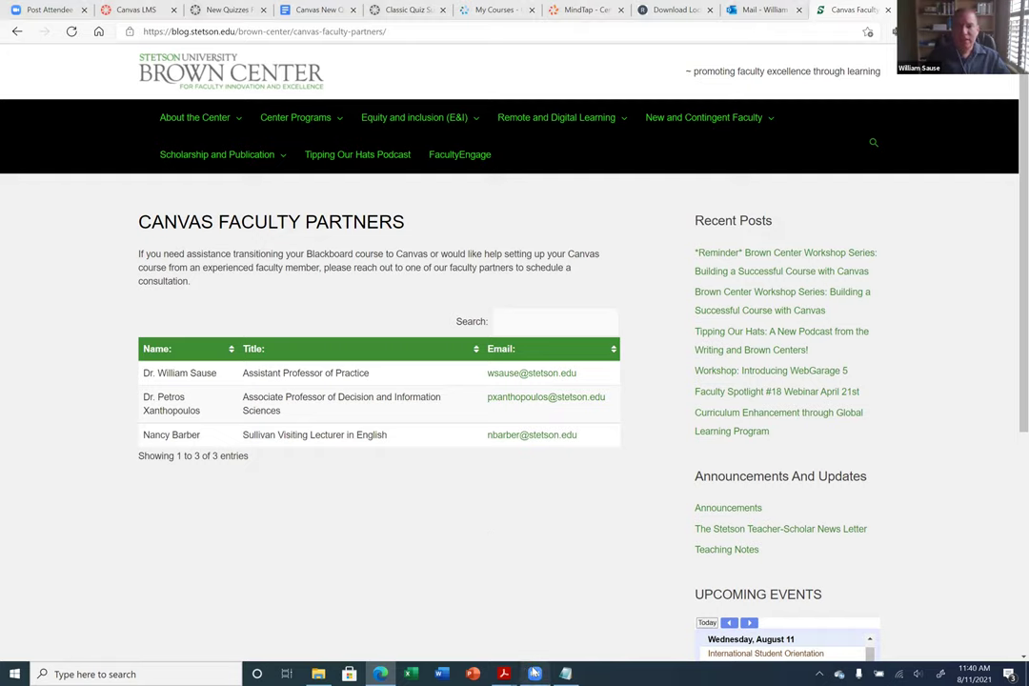